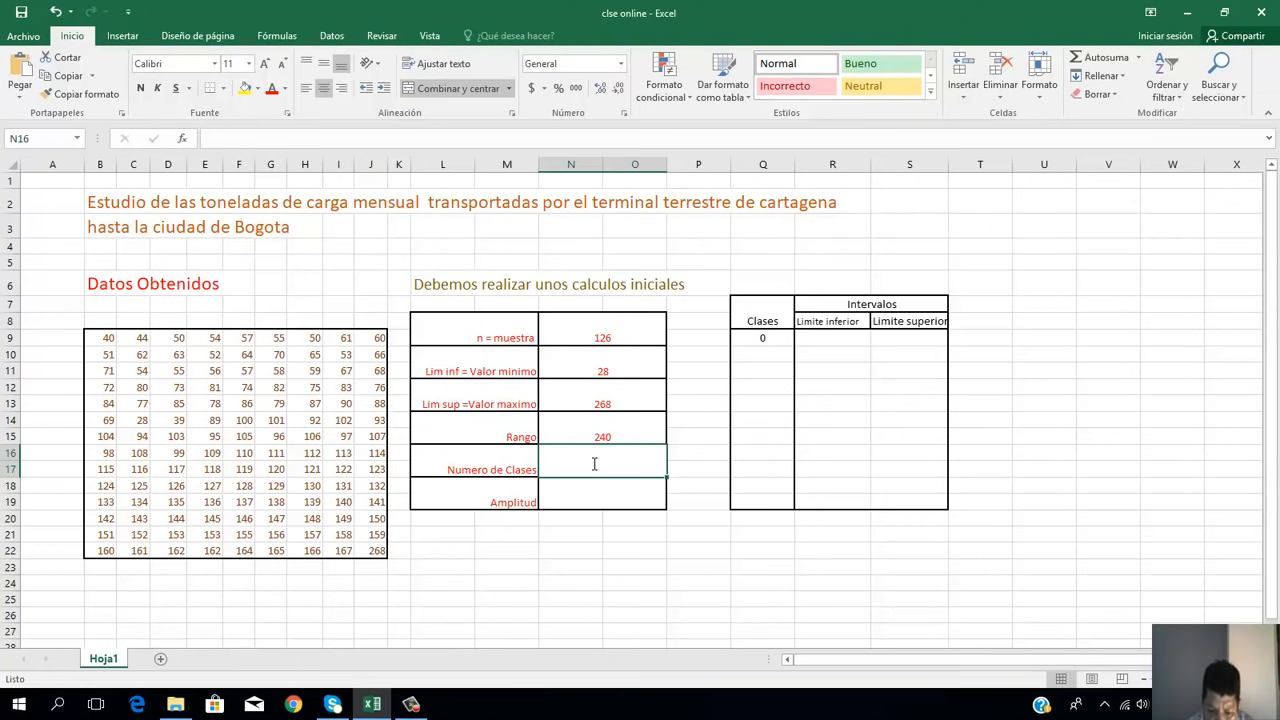
Step: Enter a LOG formula for Numero de Clases in N16 that references the sample size in N8
type("=")
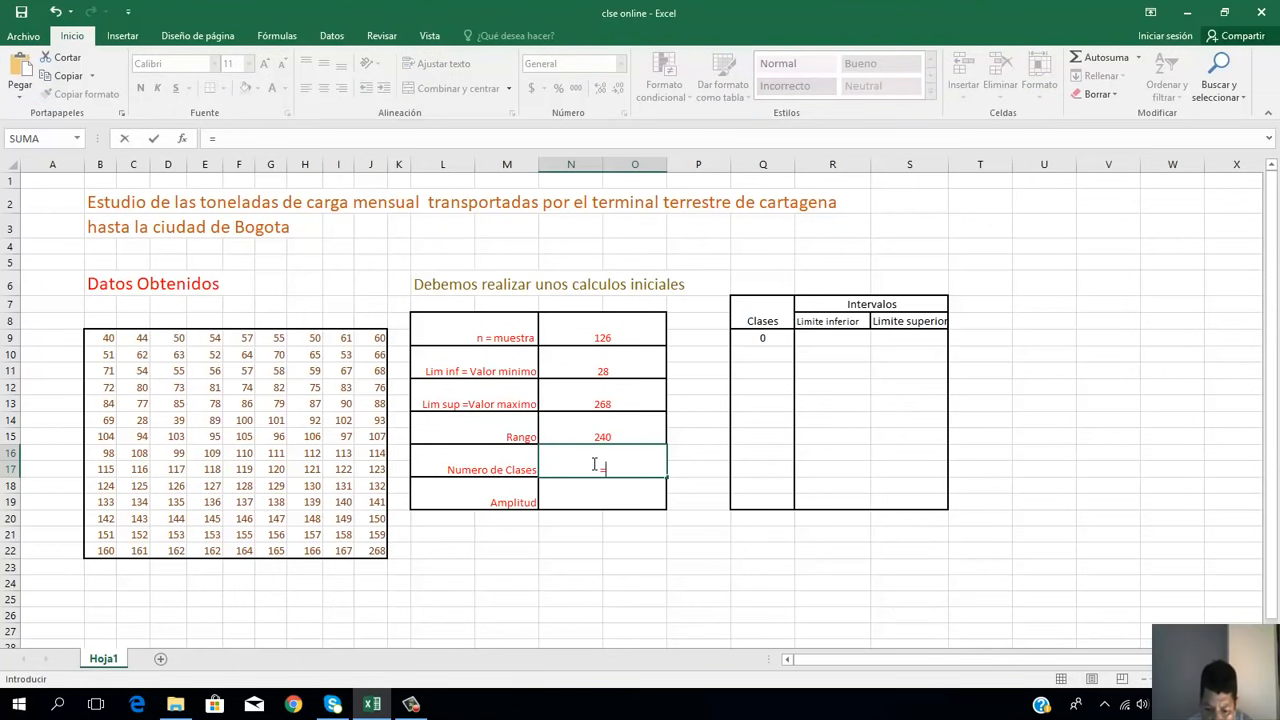
type("log")
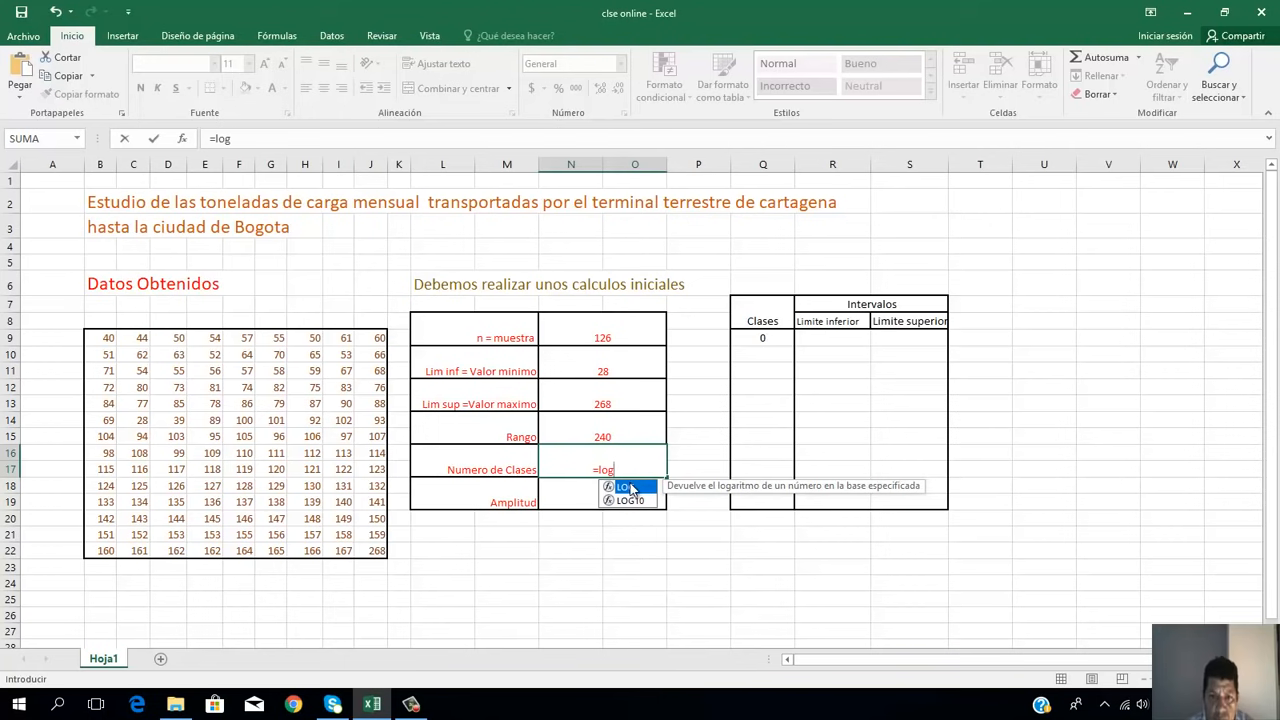
double_click(628, 487)
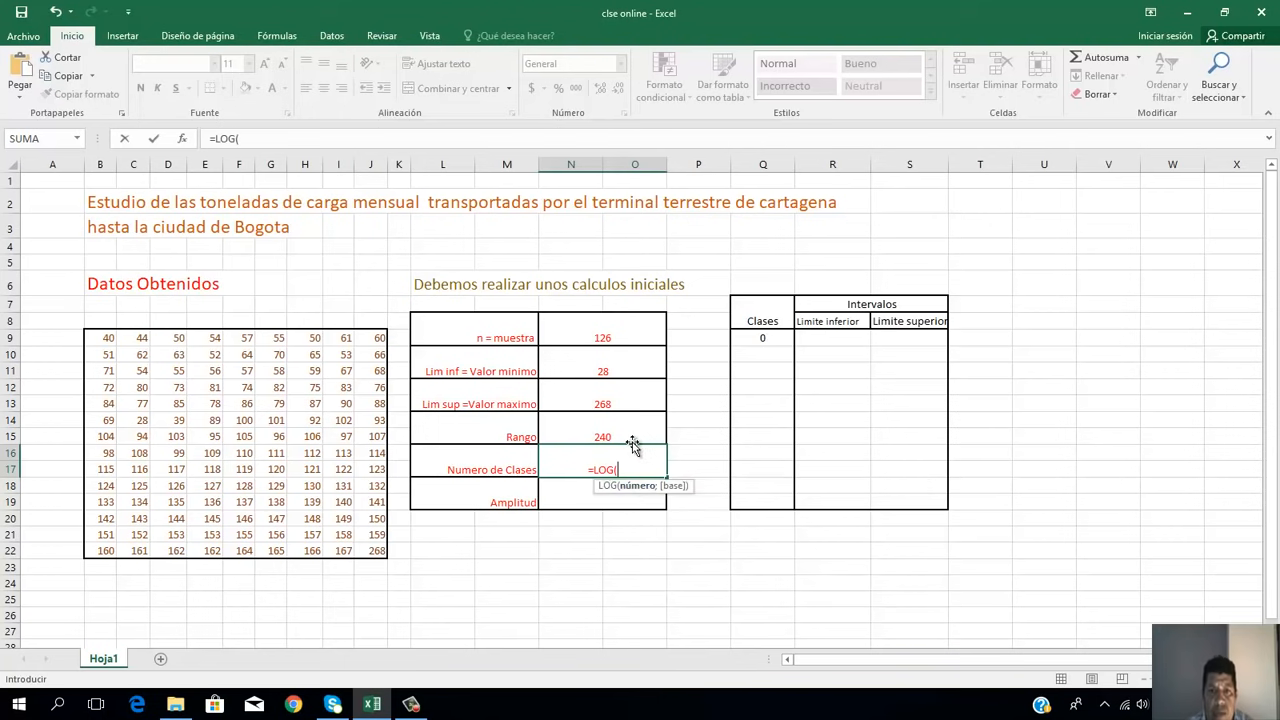
left_click(598, 339)
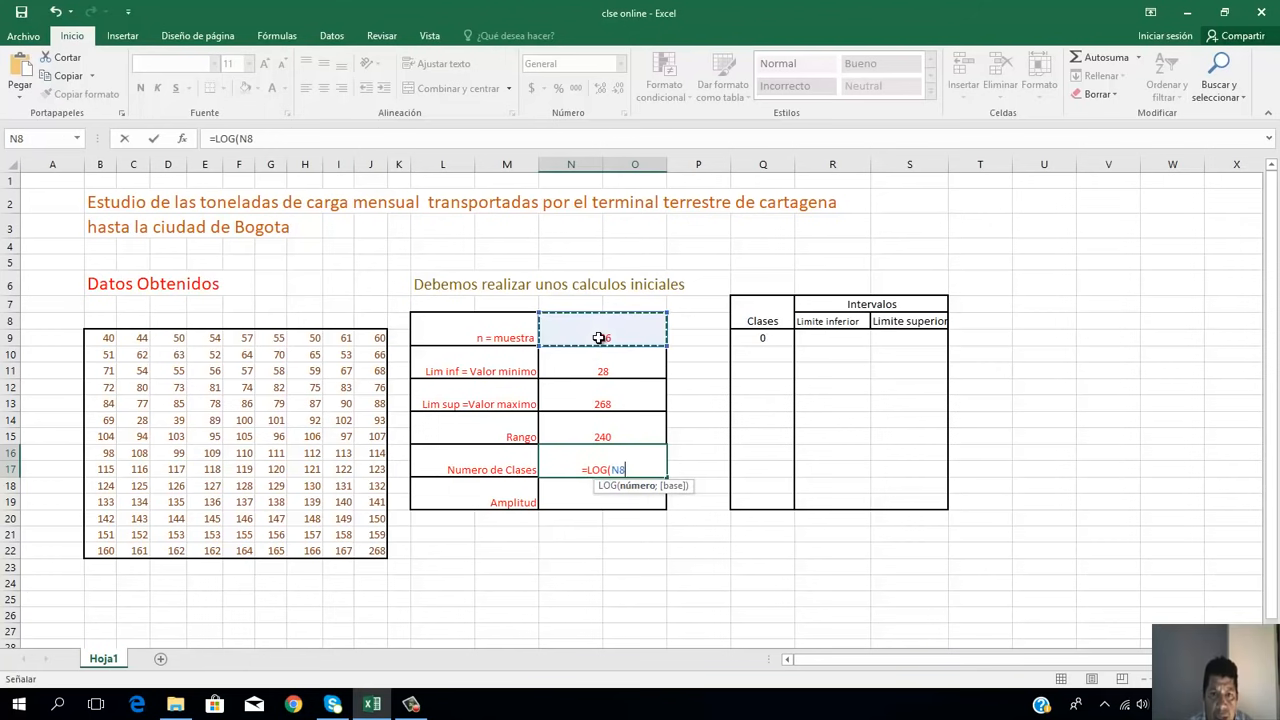
key("Return")
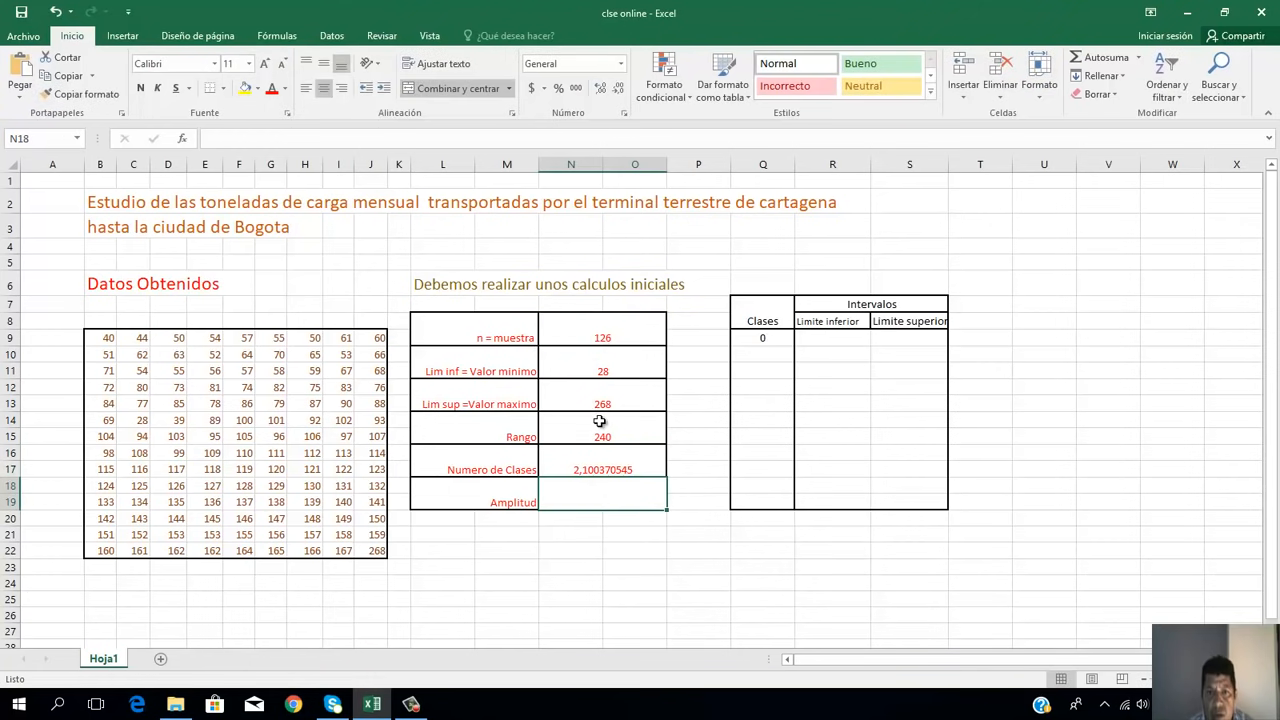
Step: Extend the Numero de Clases formula in N16 to =1+3,33*LOG(N8)
left_click(598, 469)
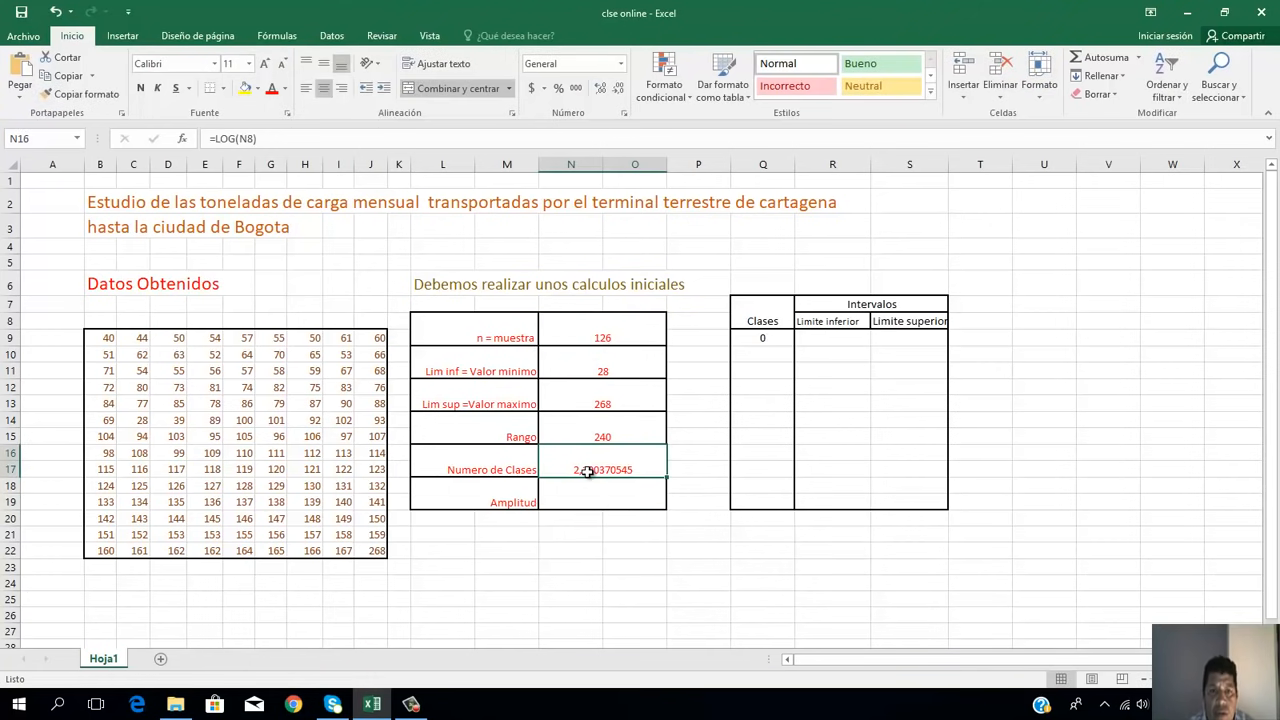
double_click(588, 470)
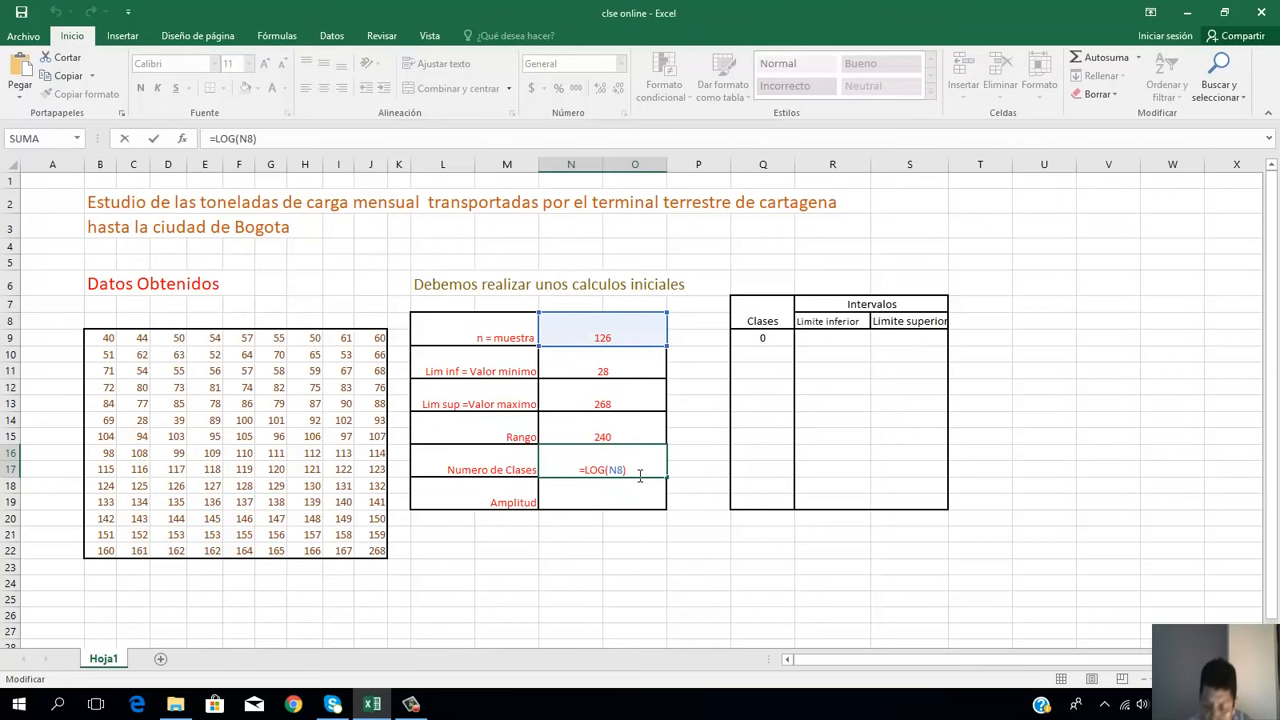
type("1+")
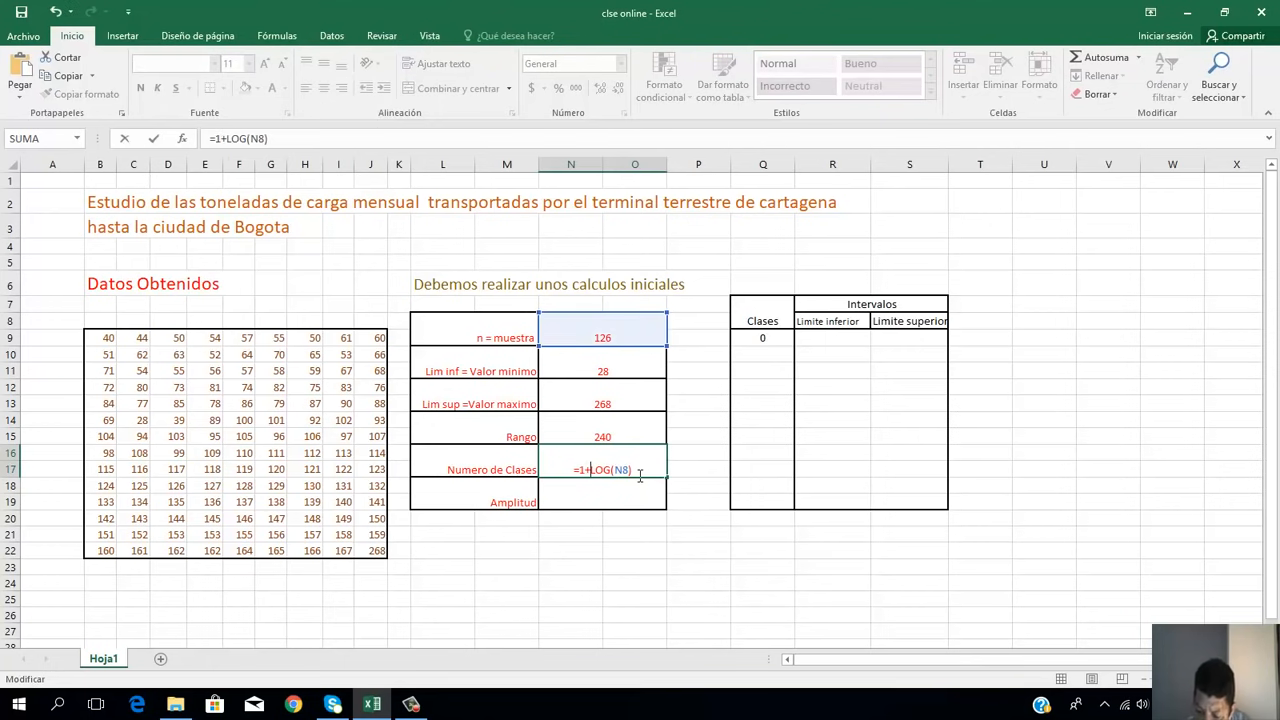
type("3,")
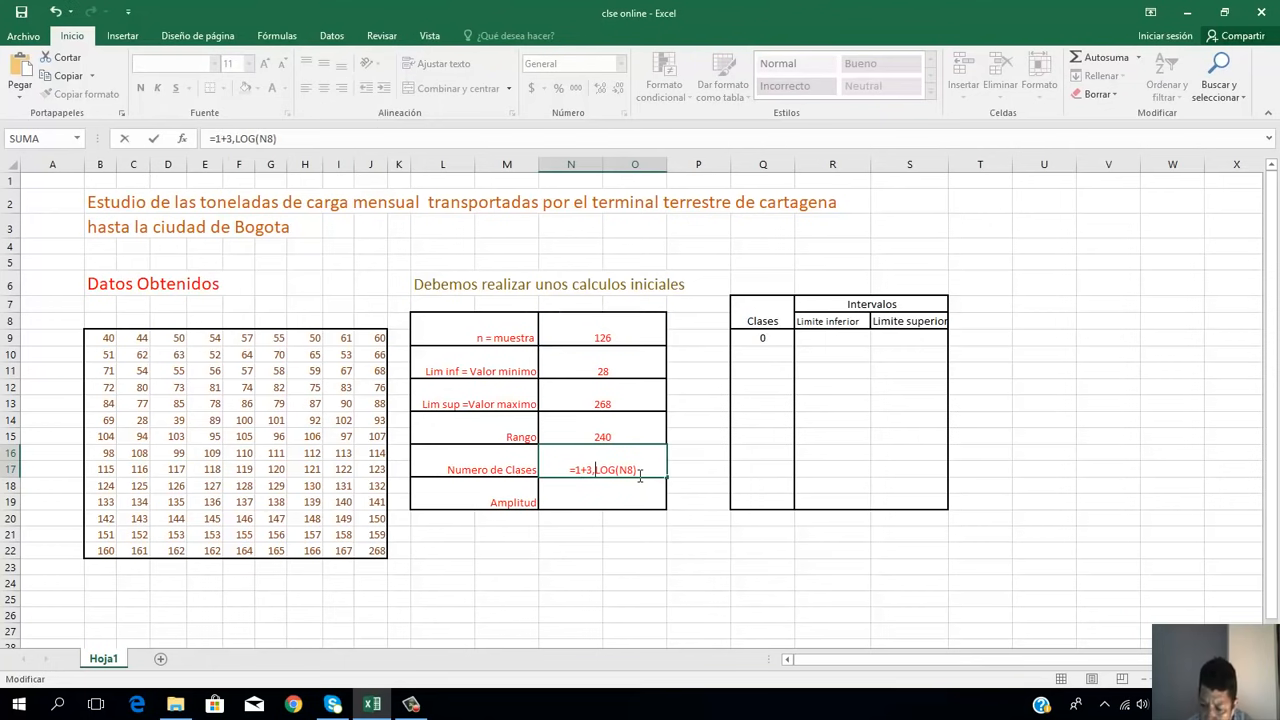
type("33")
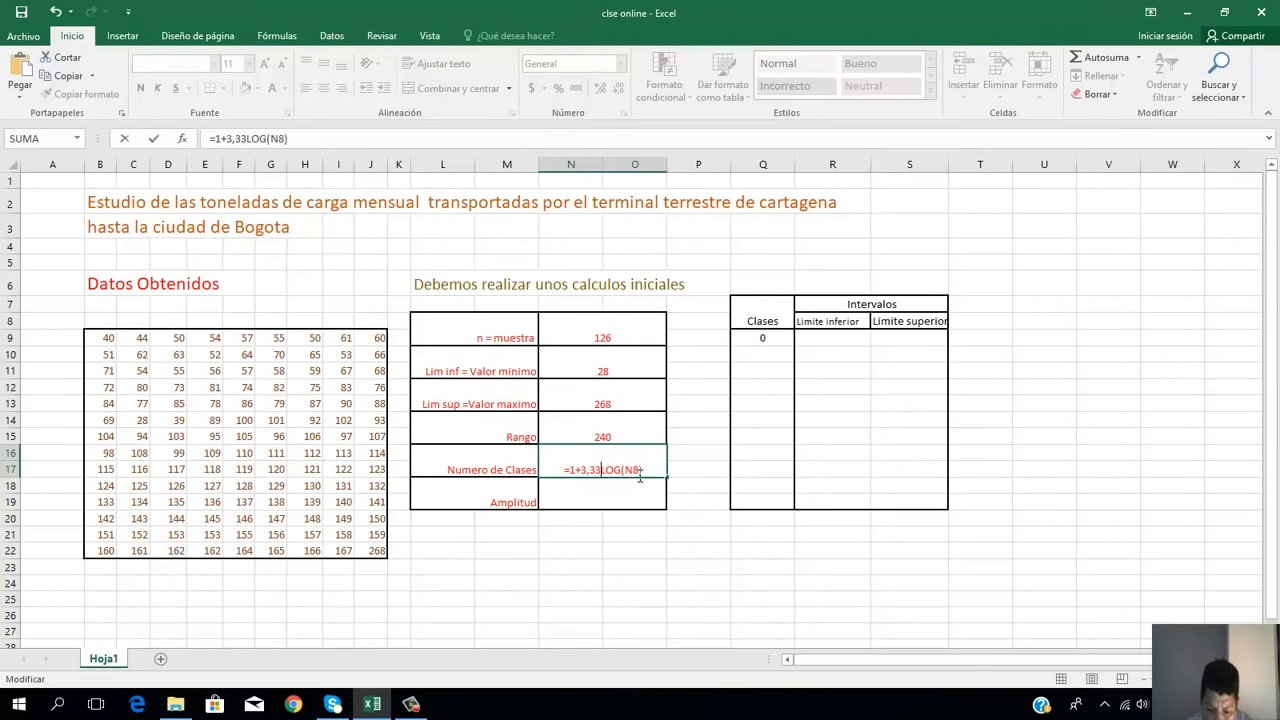
type("*")
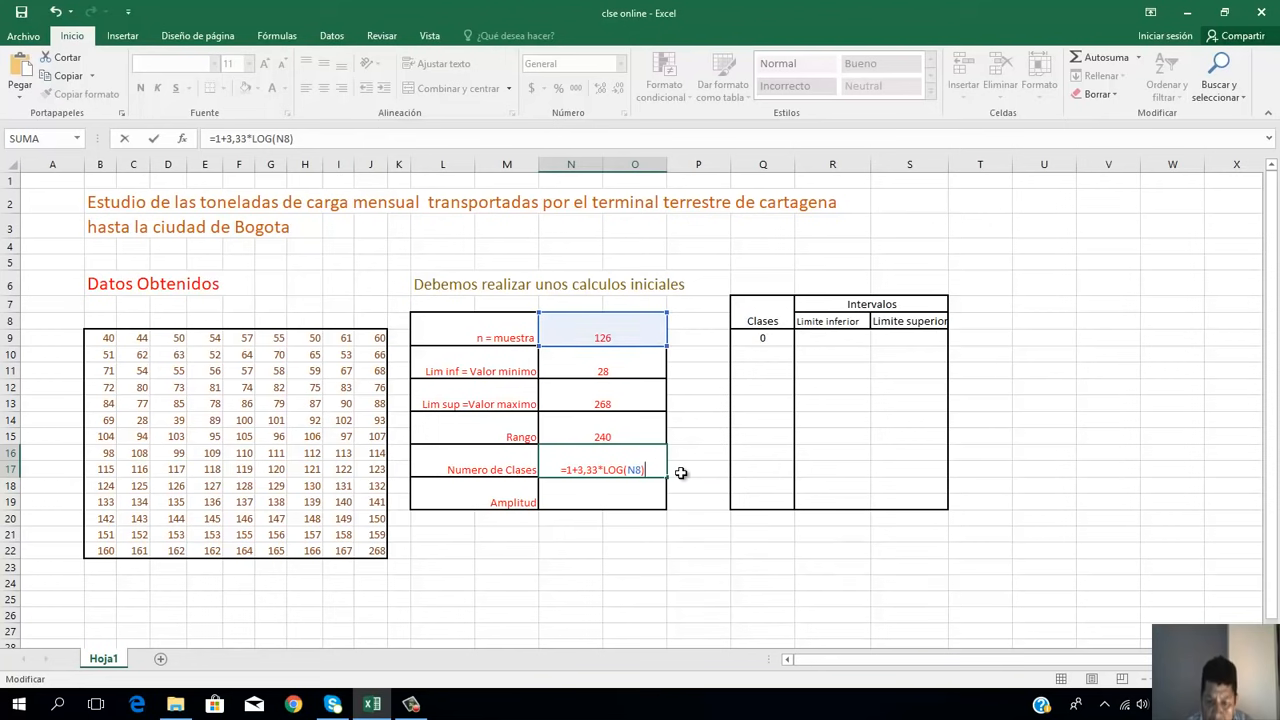
key("Return")
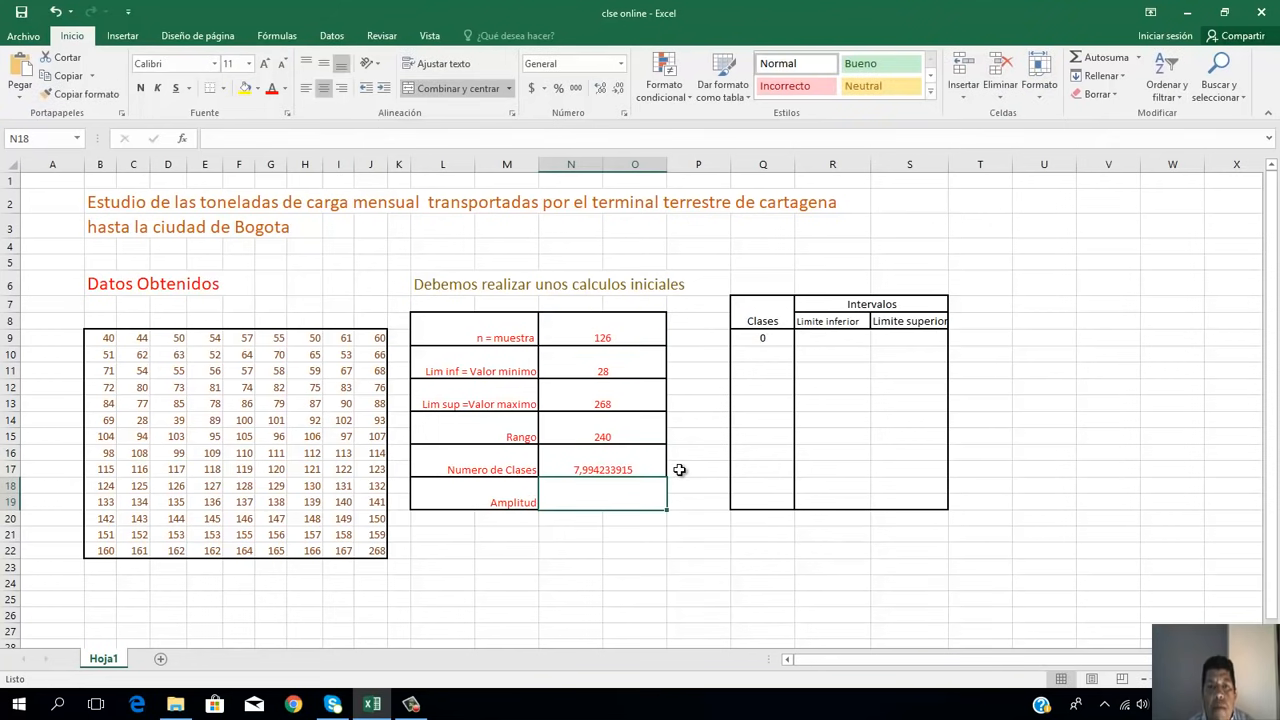
Step: Wrap the Numero de Clases formula in REDONDEAR.MAS with 0 decimals, giving =REDONDEAR.MAS(1+3,33*LOG(N8);0)
left_click(641, 469)
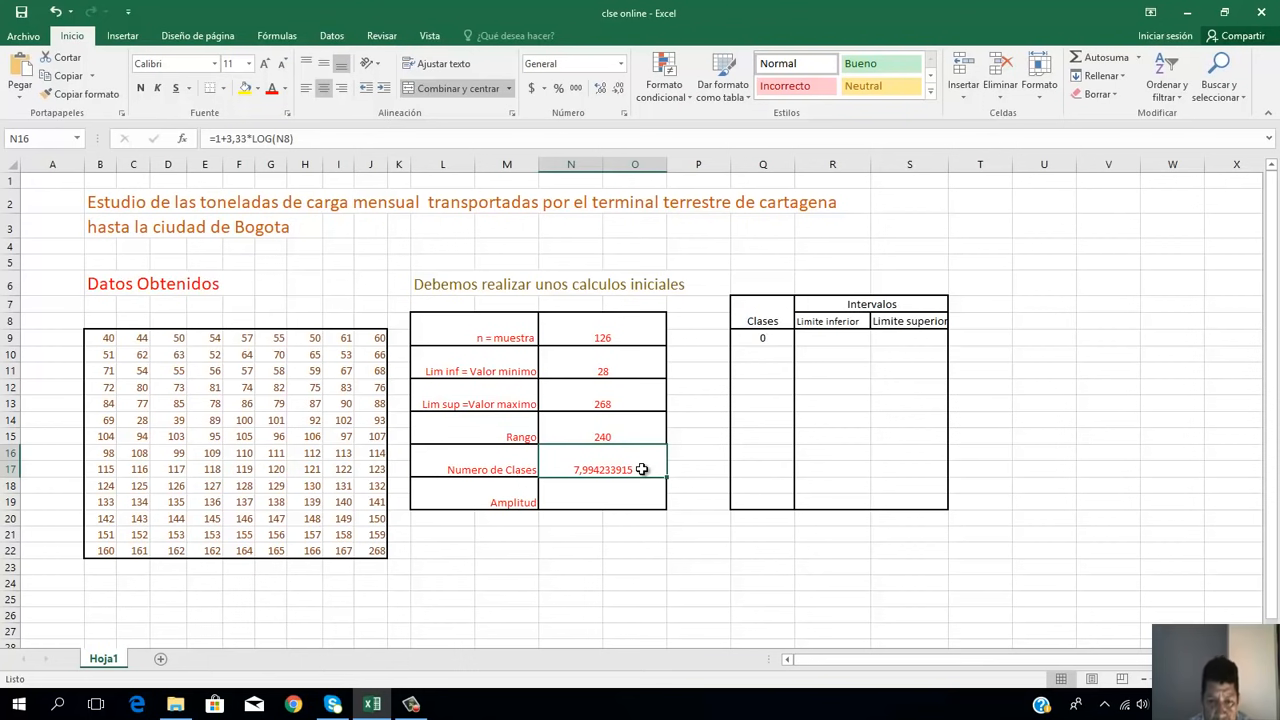
double_click(640, 469)
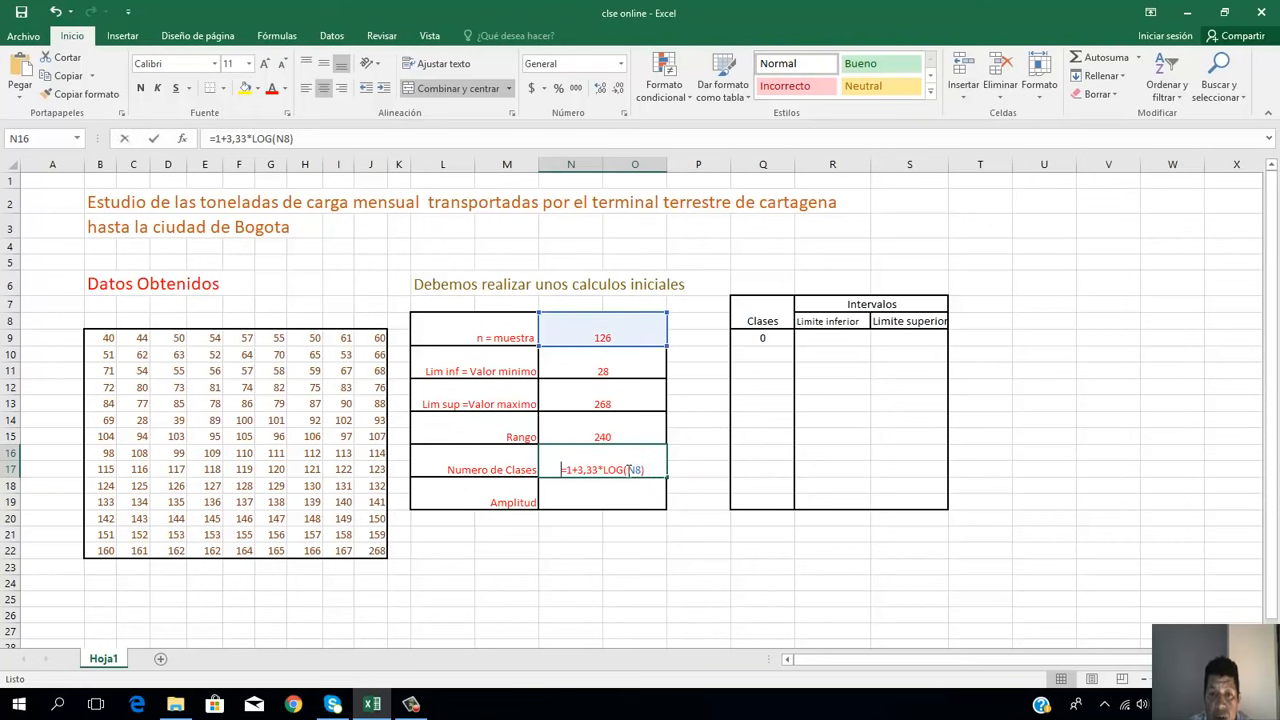
left_click(568, 470)
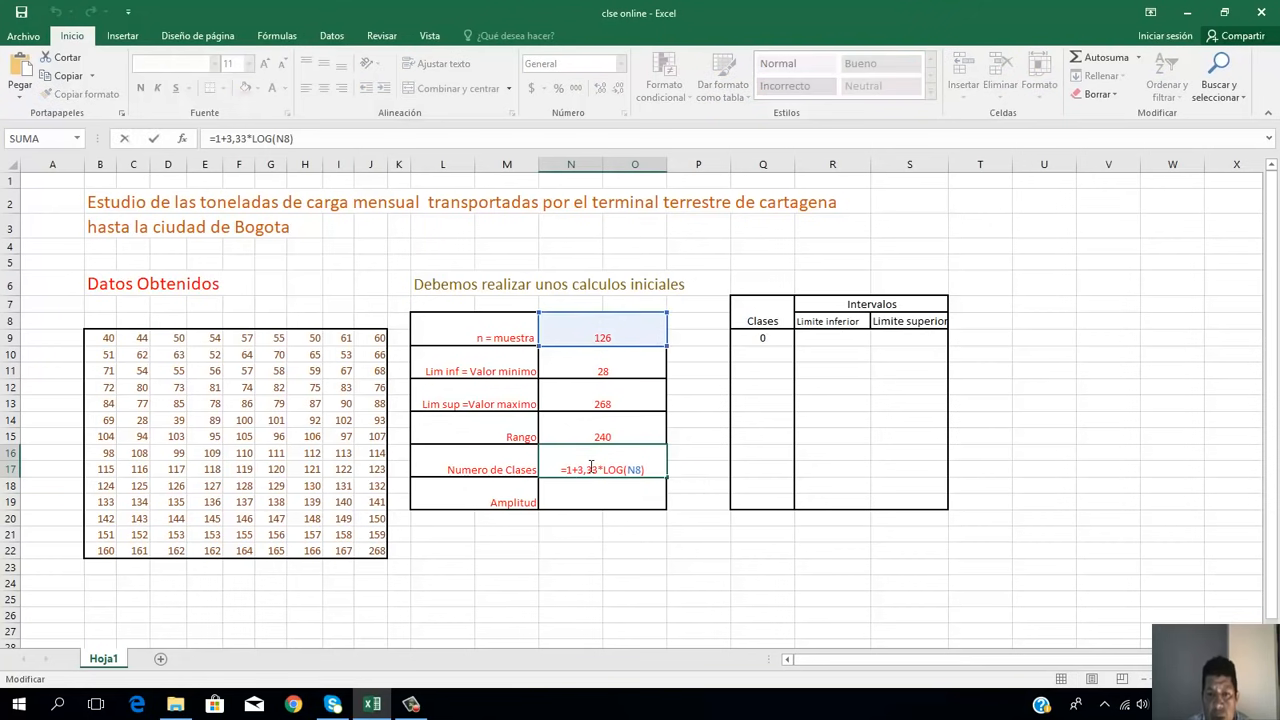
type("red")
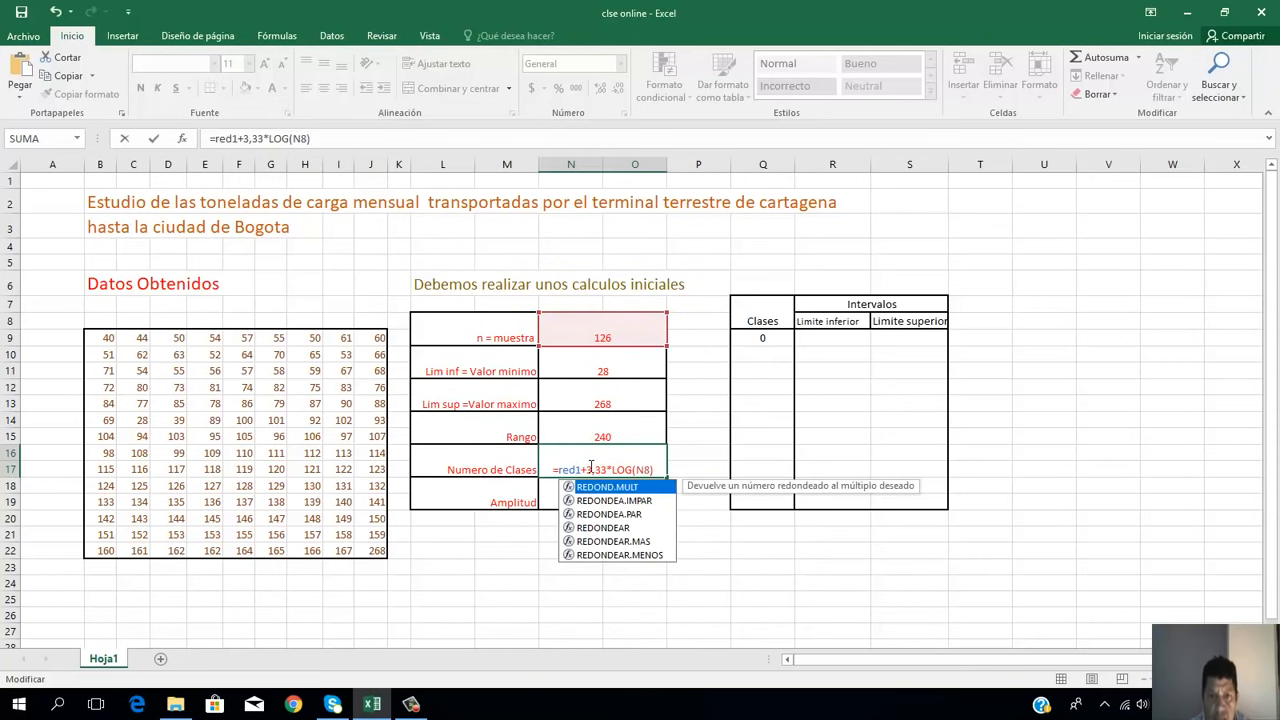
double_click(647, 541)
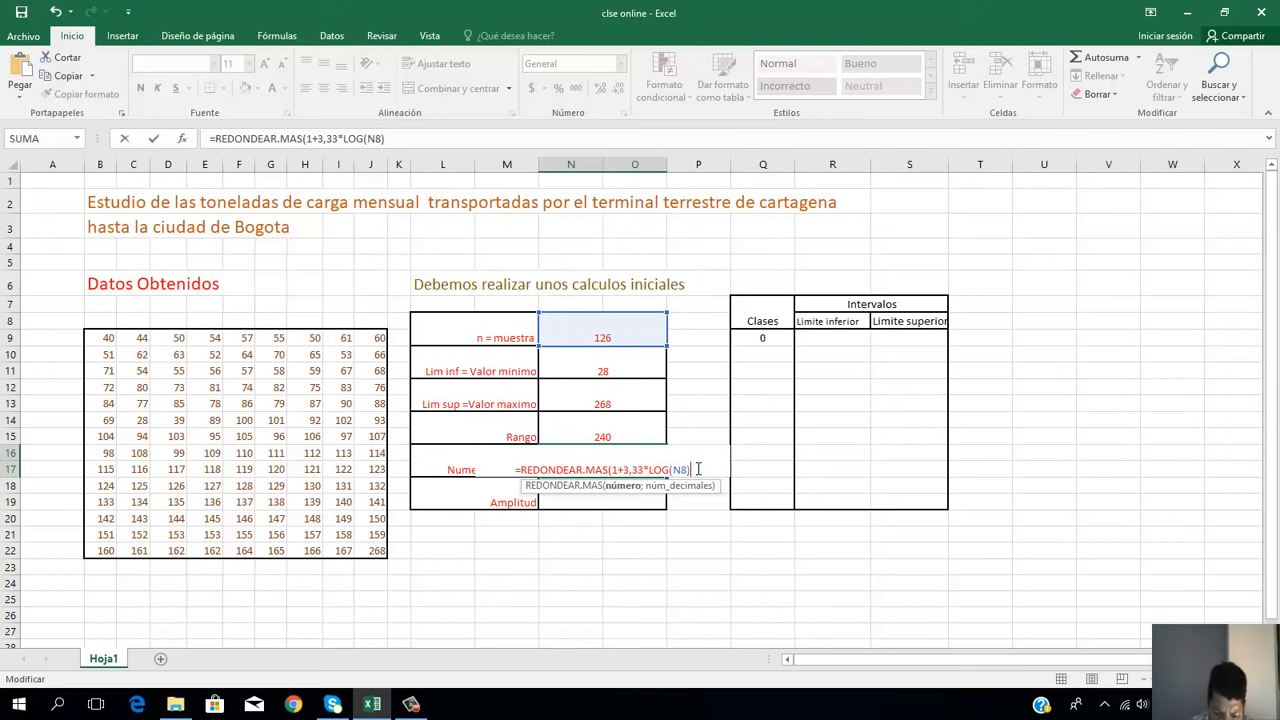
type(";0")
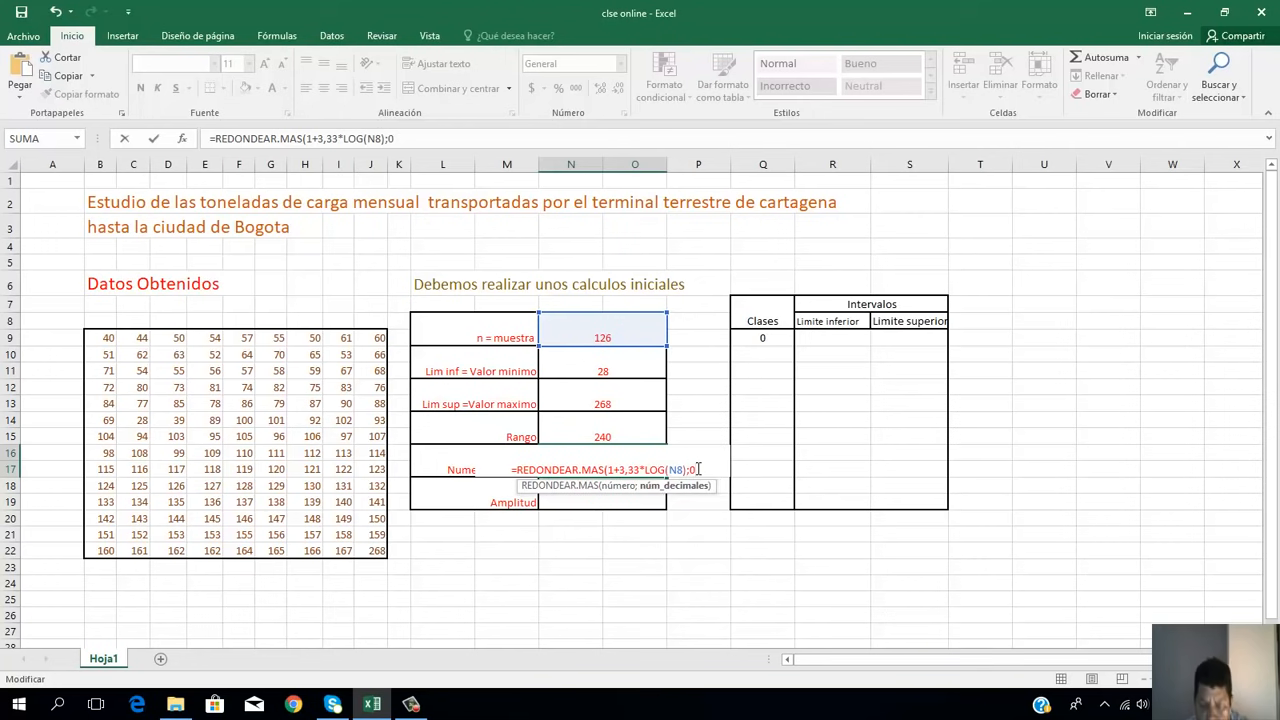
type(")")
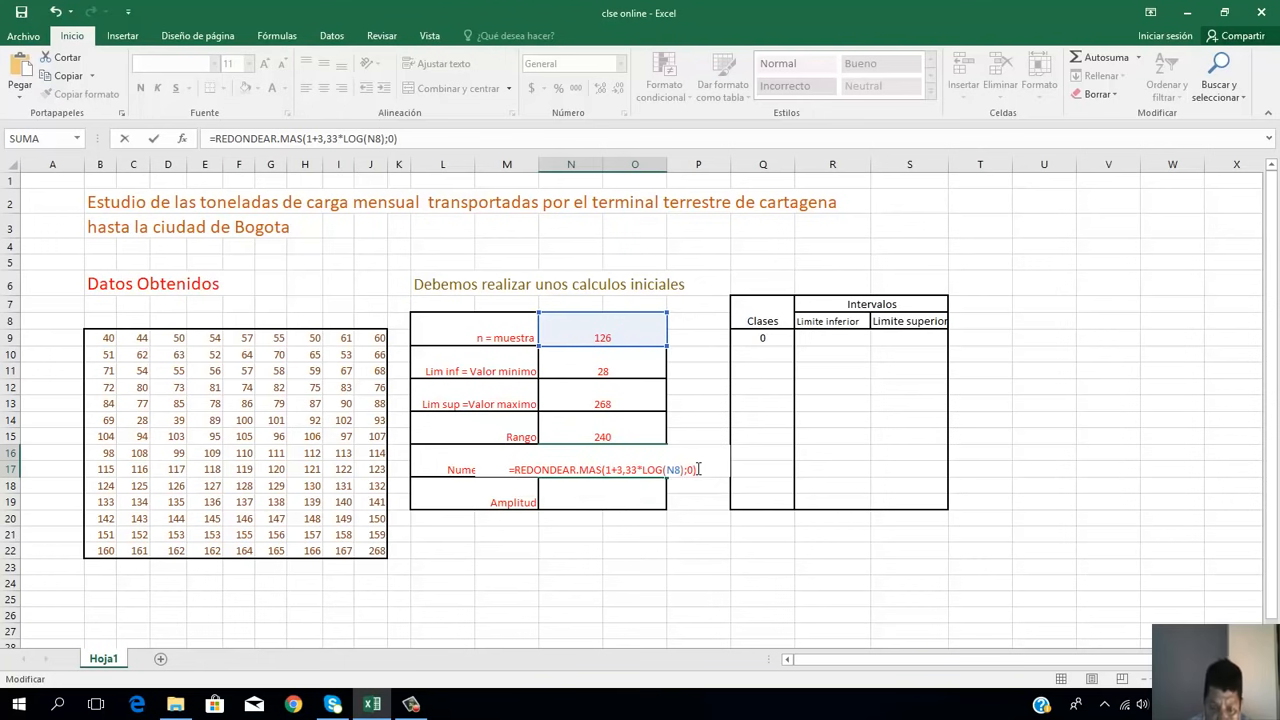
key("Return")
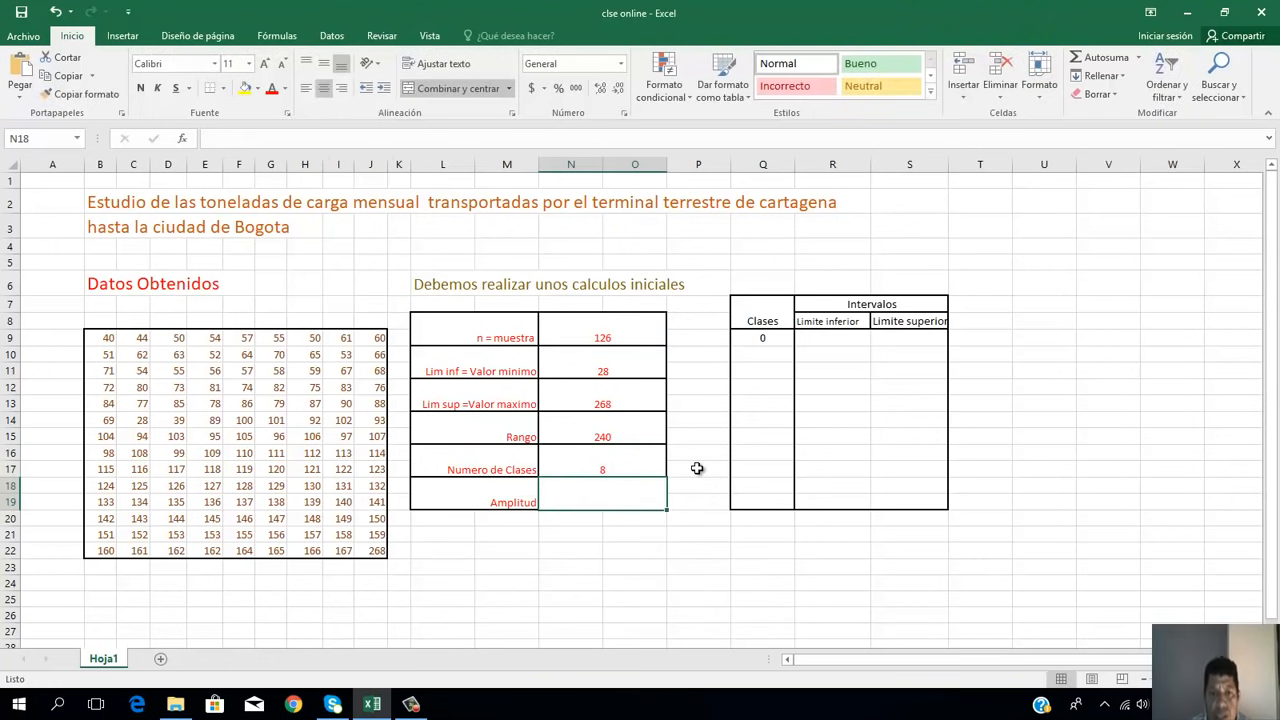
left_click(620, 470)
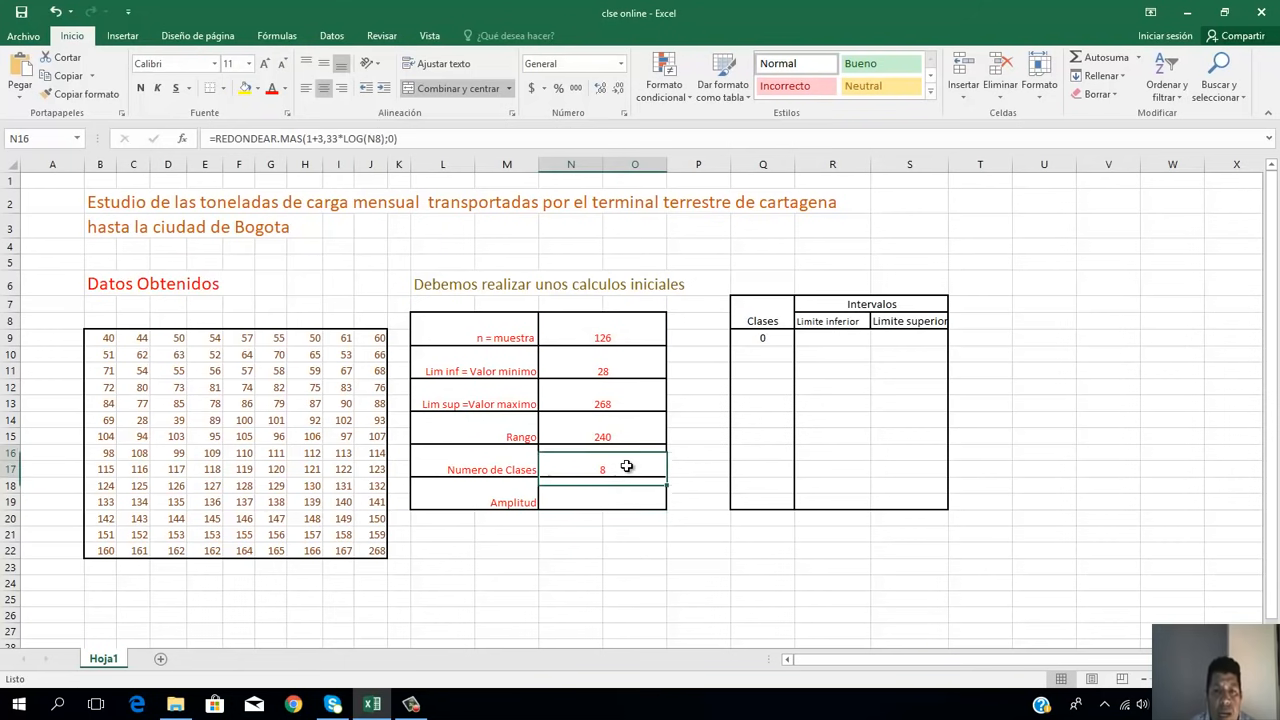
Step: Calculate Amplitud in N18 by dividing the Rango by the Numero de Clases with =N14/N16
left_click(602, 495)
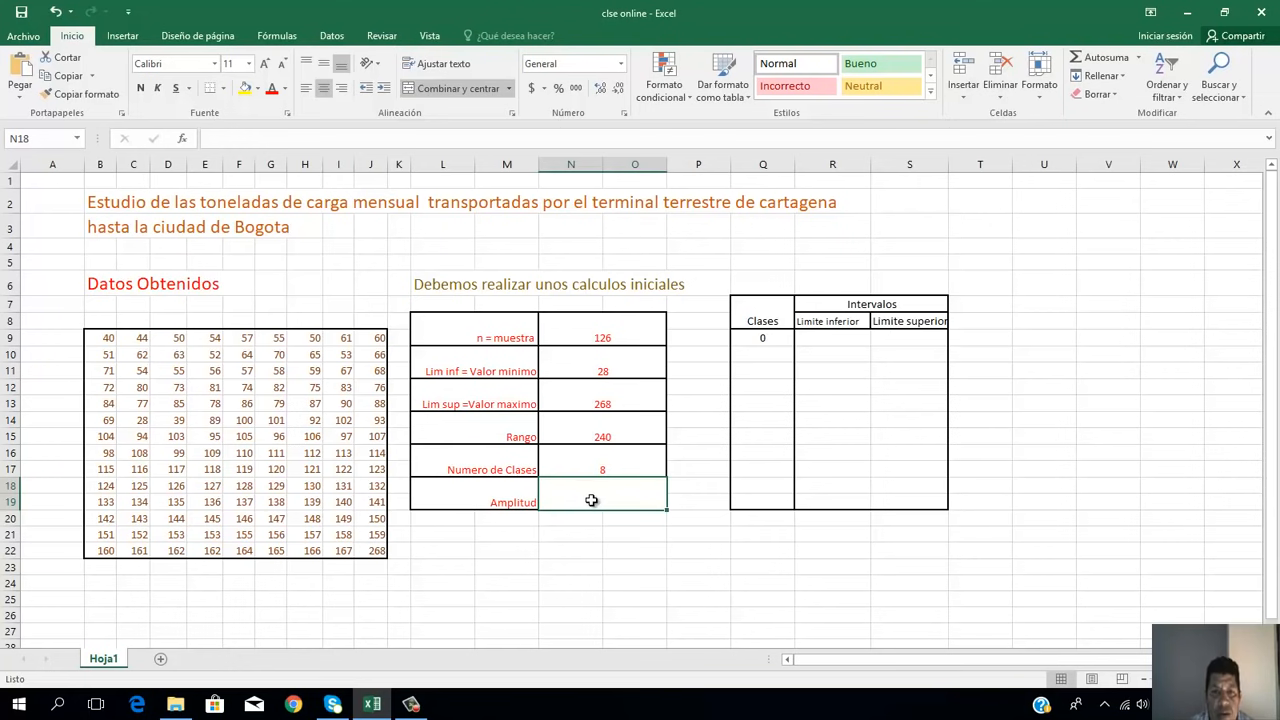
left_click(609, 430)
left_click(606, 466)
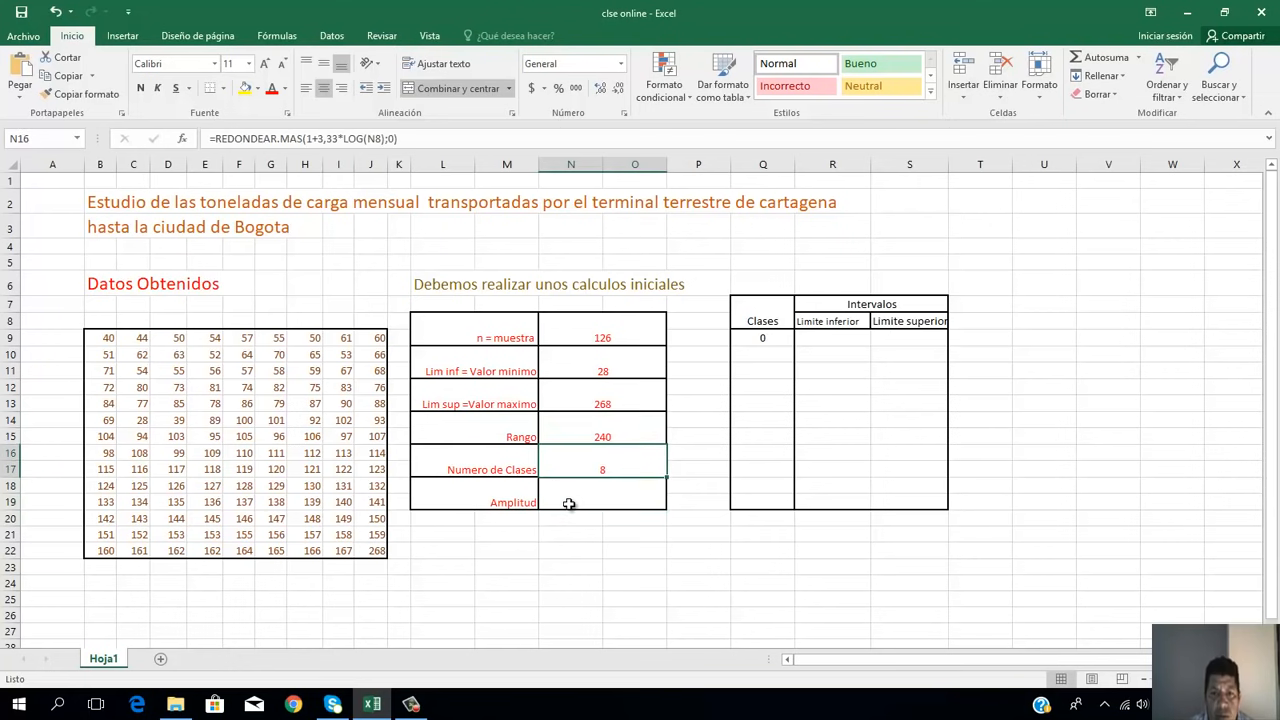
left_click(569, 502)
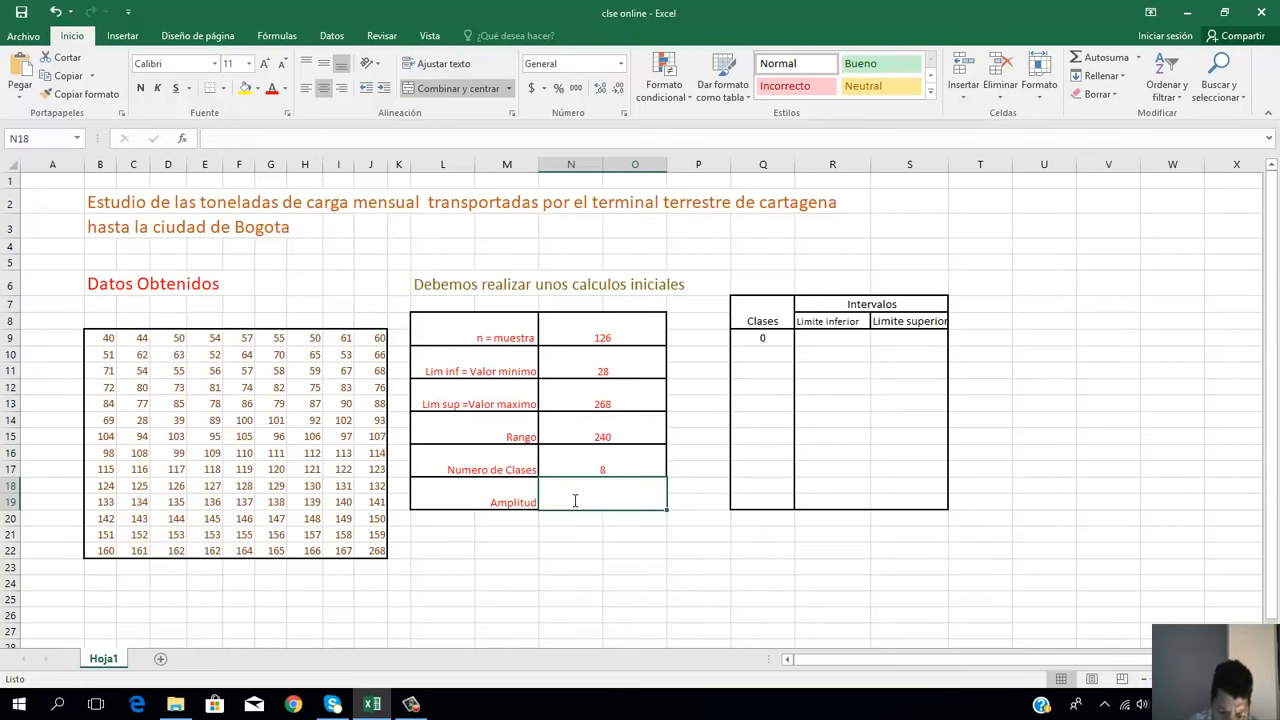
type("=")
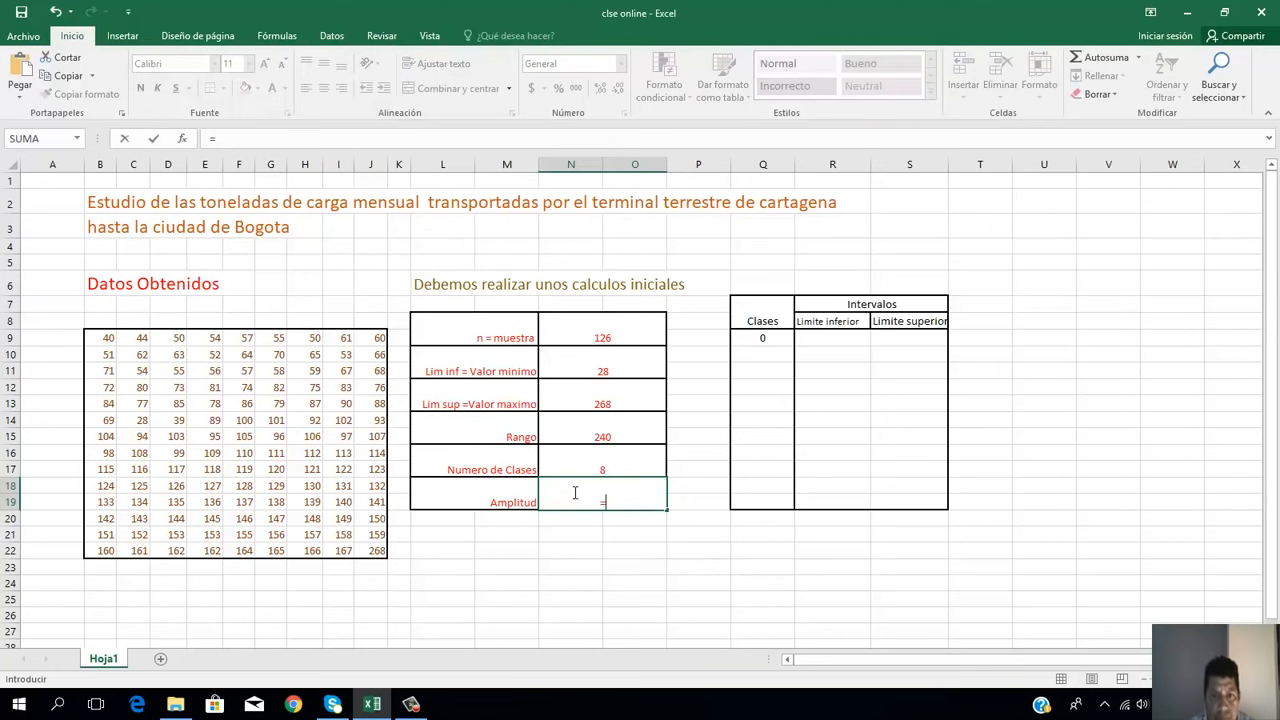
left_click(604, 436)
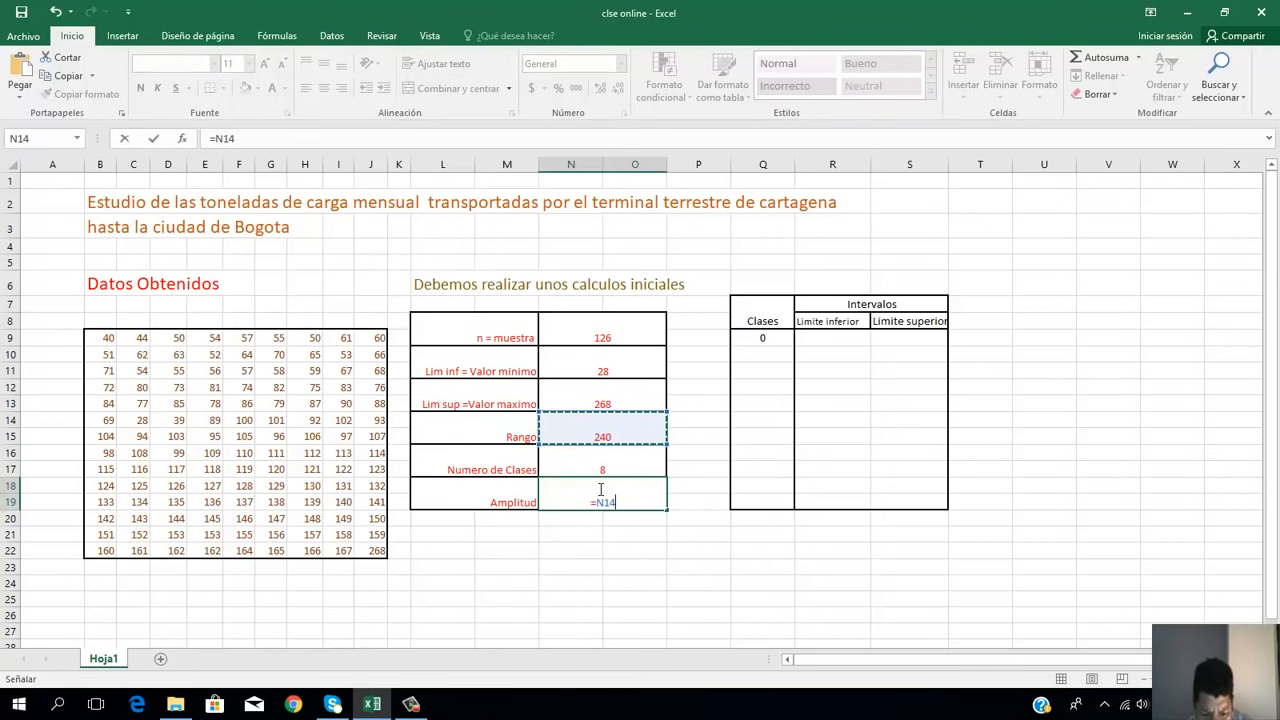
type("/")
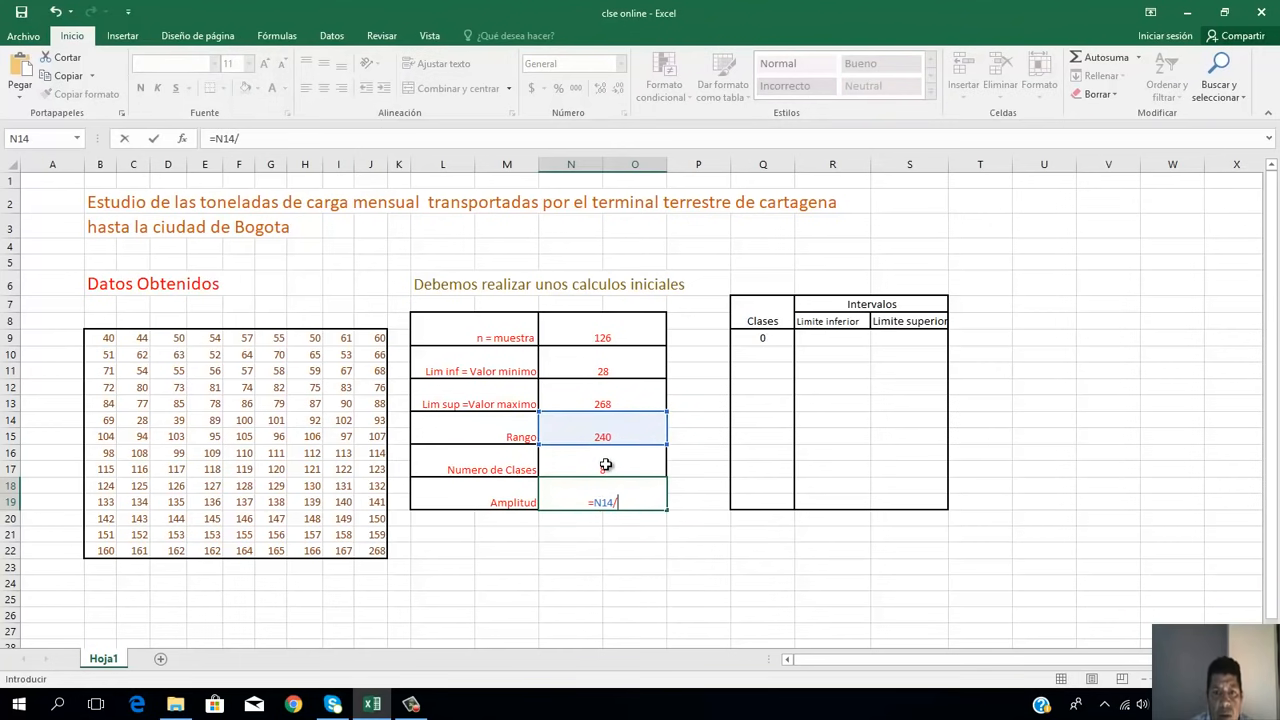
left_click(605, 465)
key("Return")
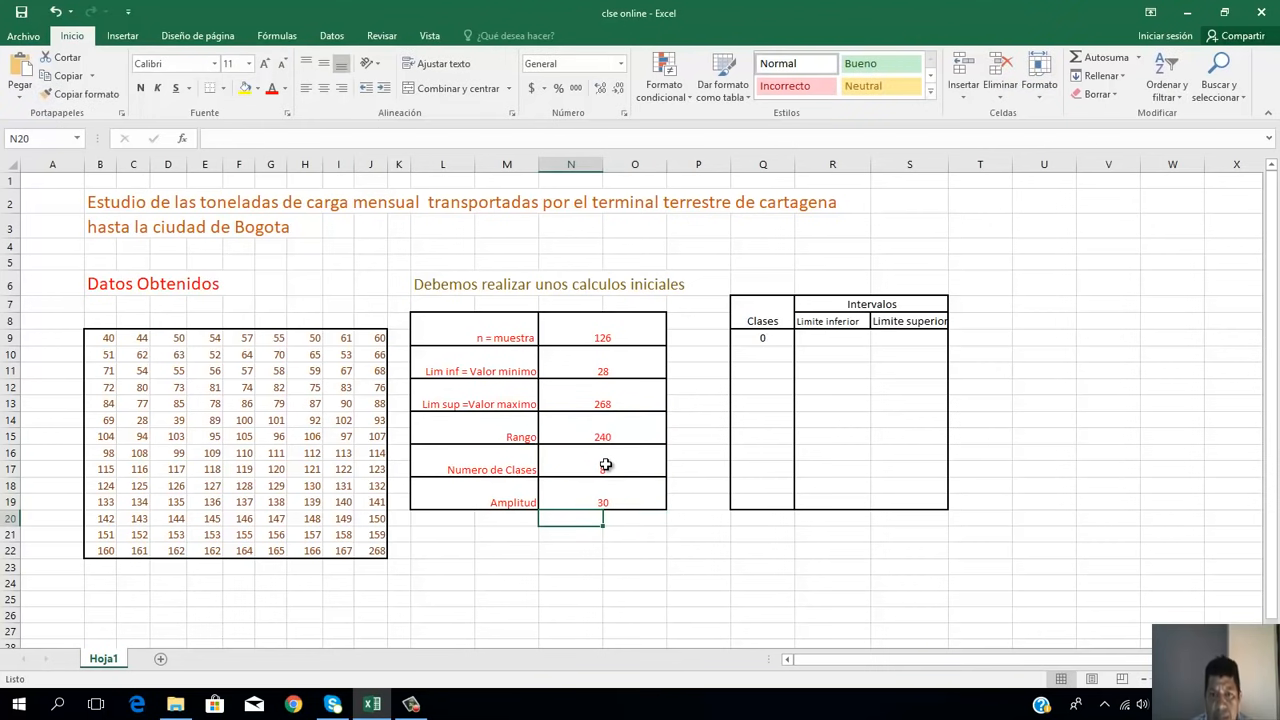
left_click(598, 504)
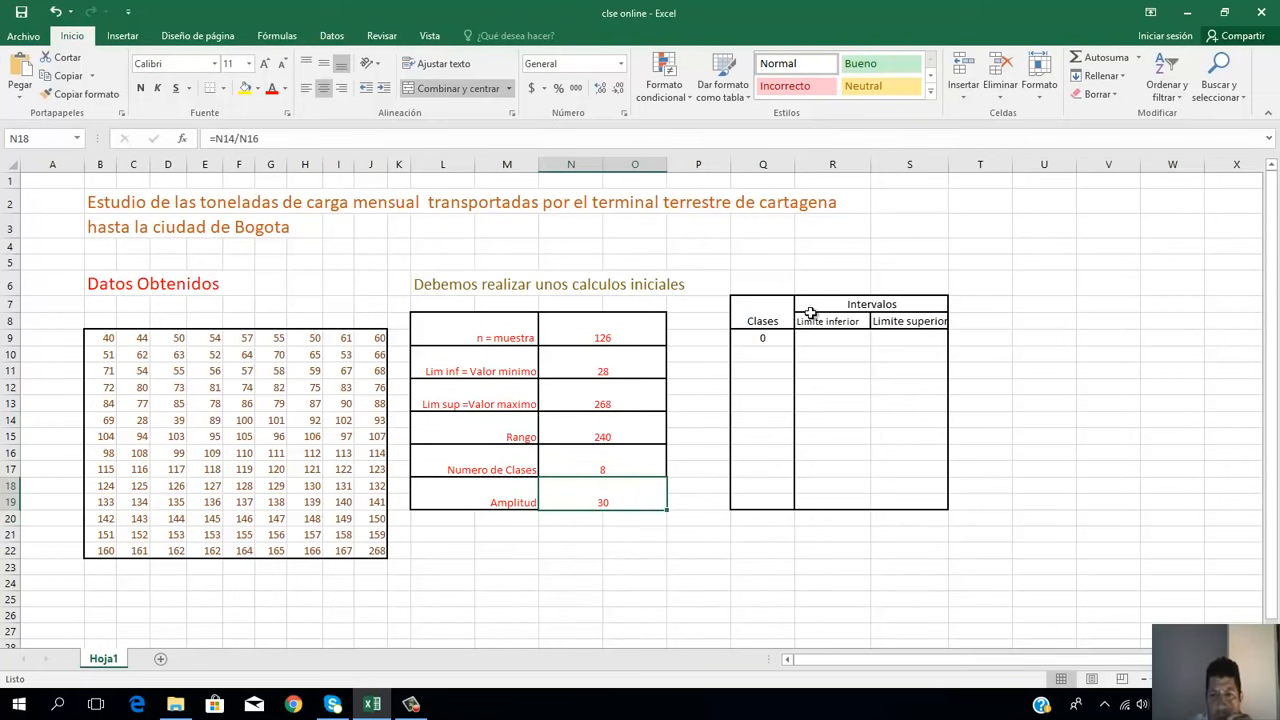
Step: Enter 1 as the class number in Q10, below the 0 in the Clases column
left_click(841, 287)
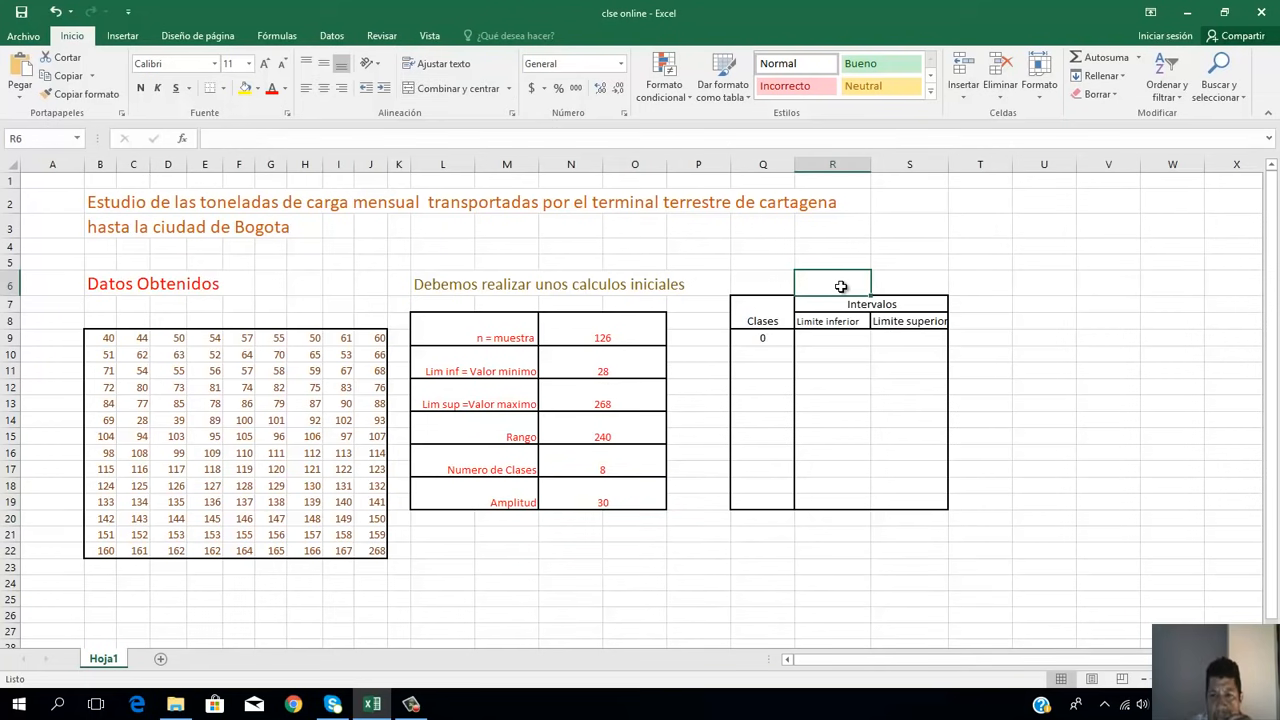
left_click(766, 340)
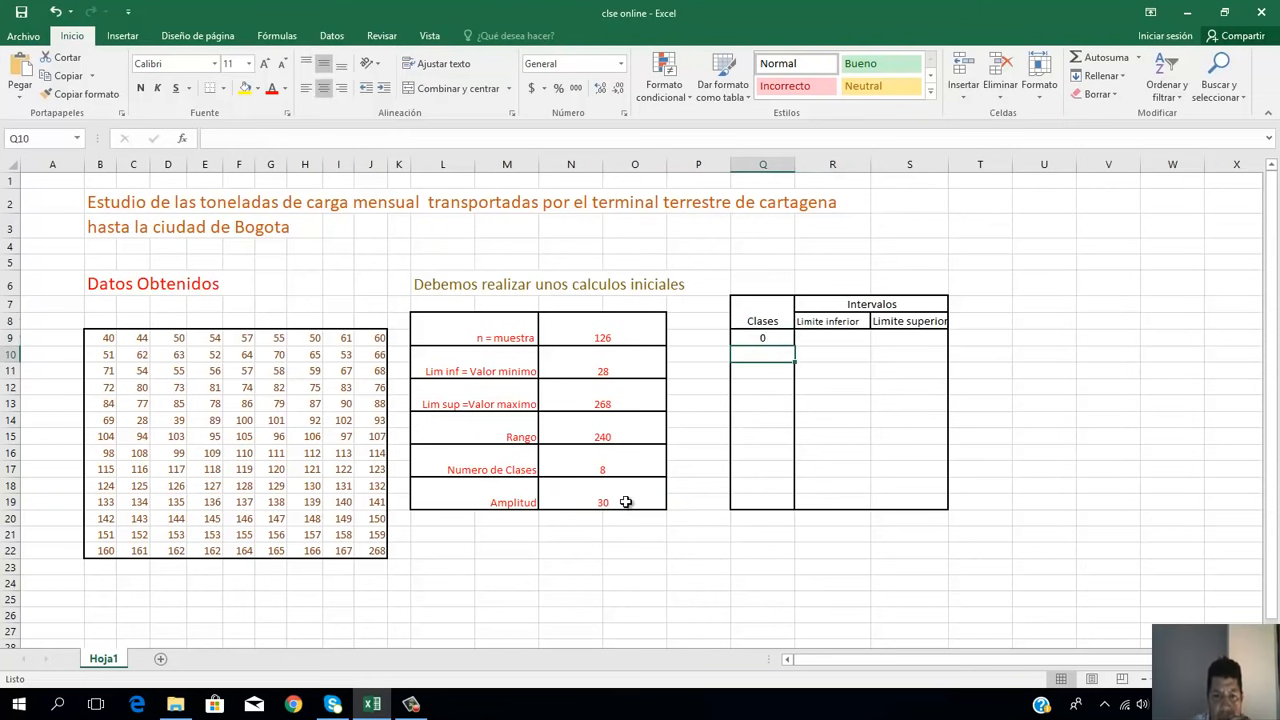
left_click(606, 471)
left_click(777, 352)
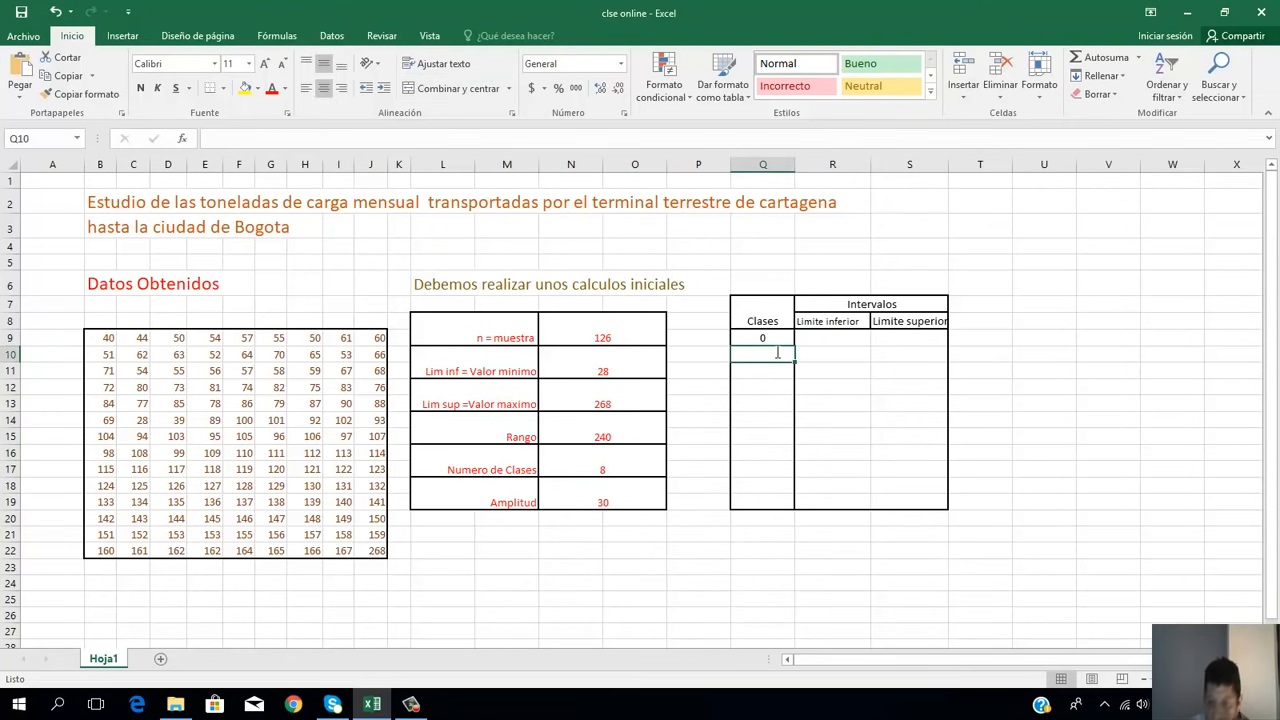
type("1")
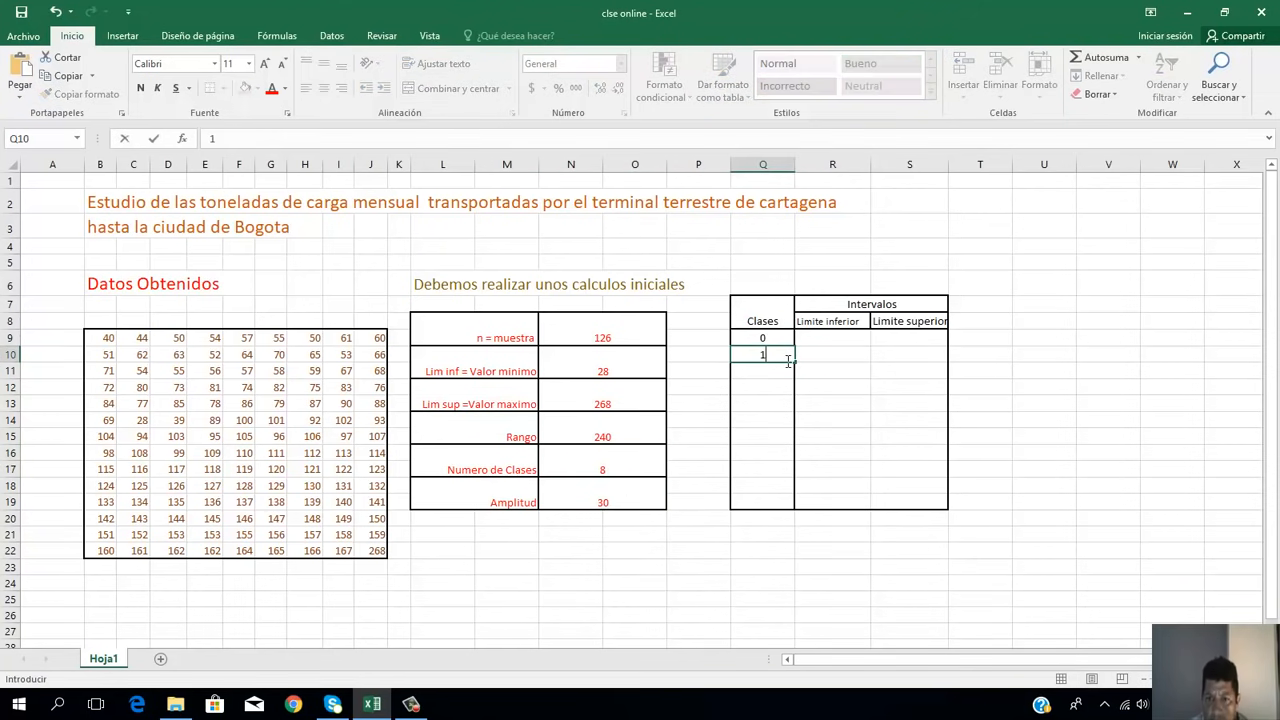
Step: Try to fill the class number from Q10 down to Q18, and undo the fill
left_click(793, 360)
left_click_drag(793, 360, 785, 494)
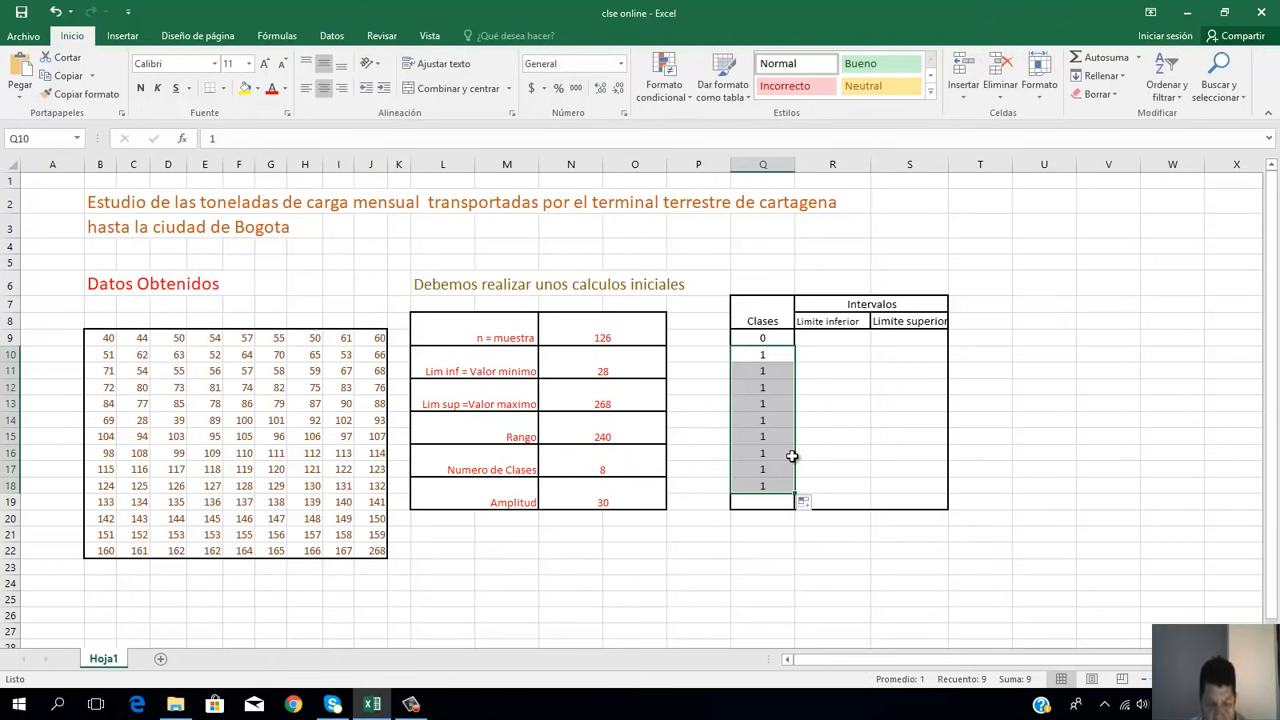
key("ctrl+z")
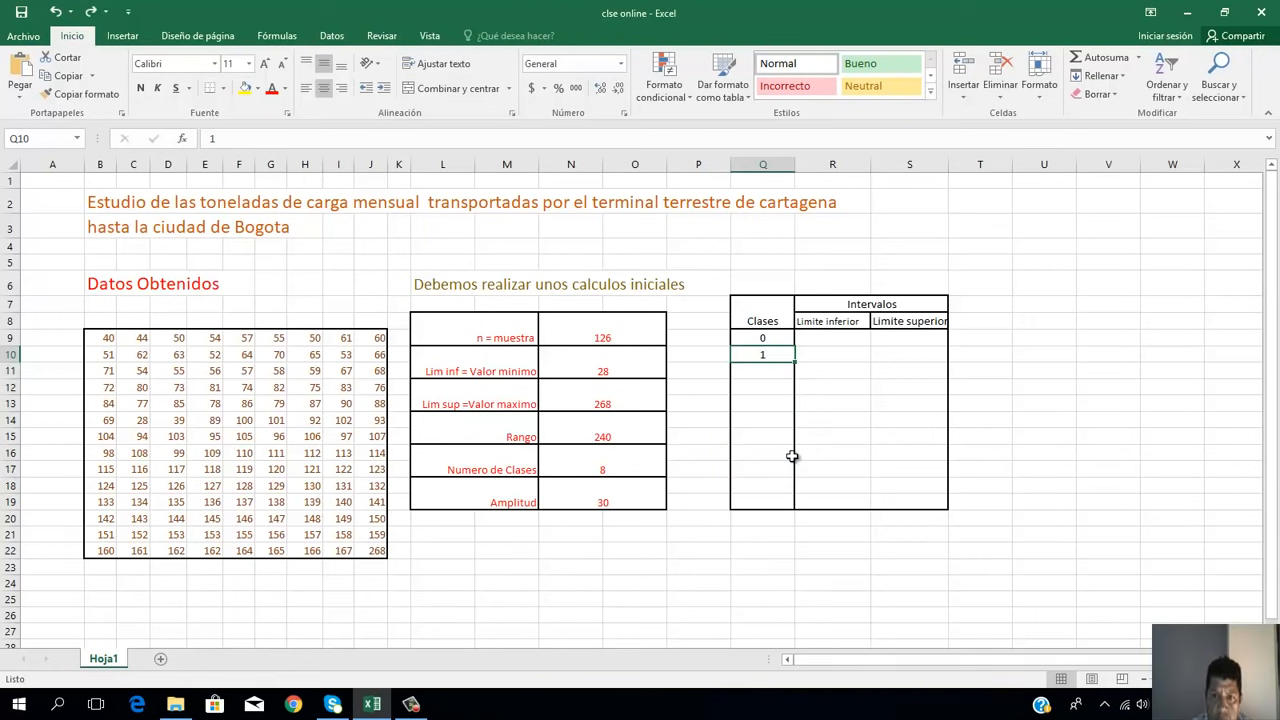
Step: Fill in the Clases column with the class numbers 2 to 5 in Q11:Q14 and 6 to 8 in Q16:Q18
key("Return")
type("2")
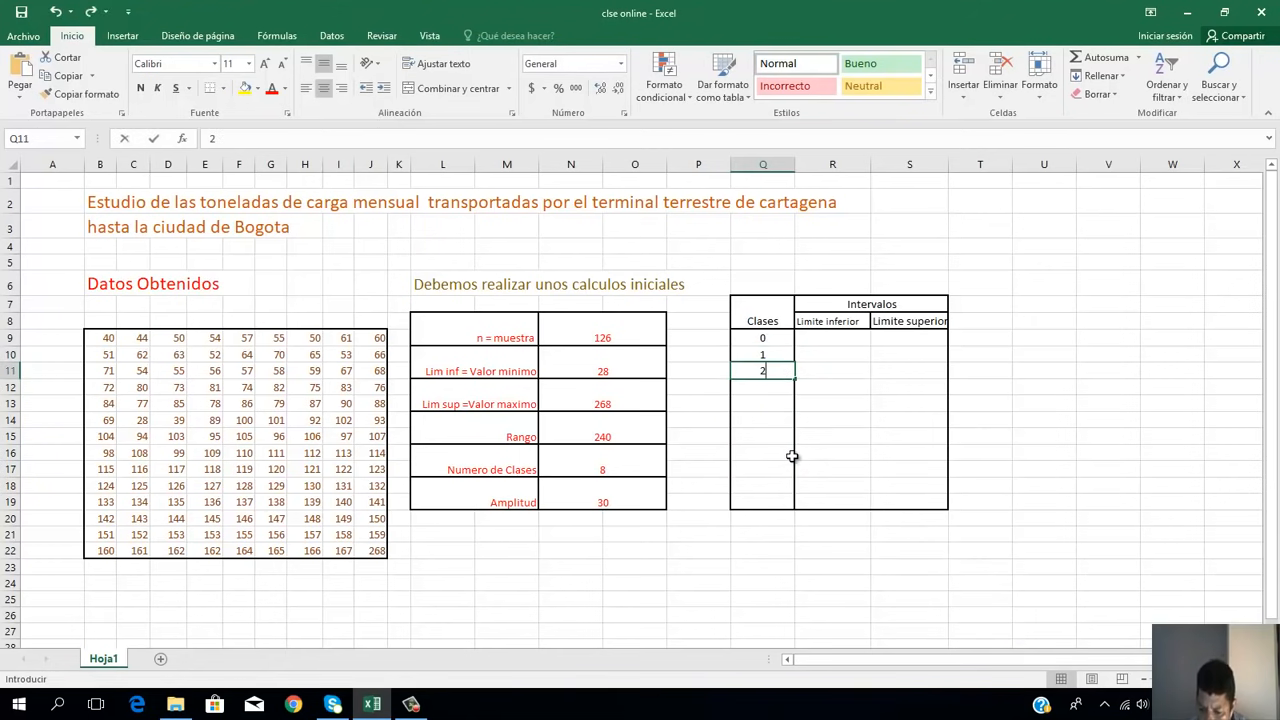
key("Return")
type("3")
key("Return")
type("4")
key("Return")
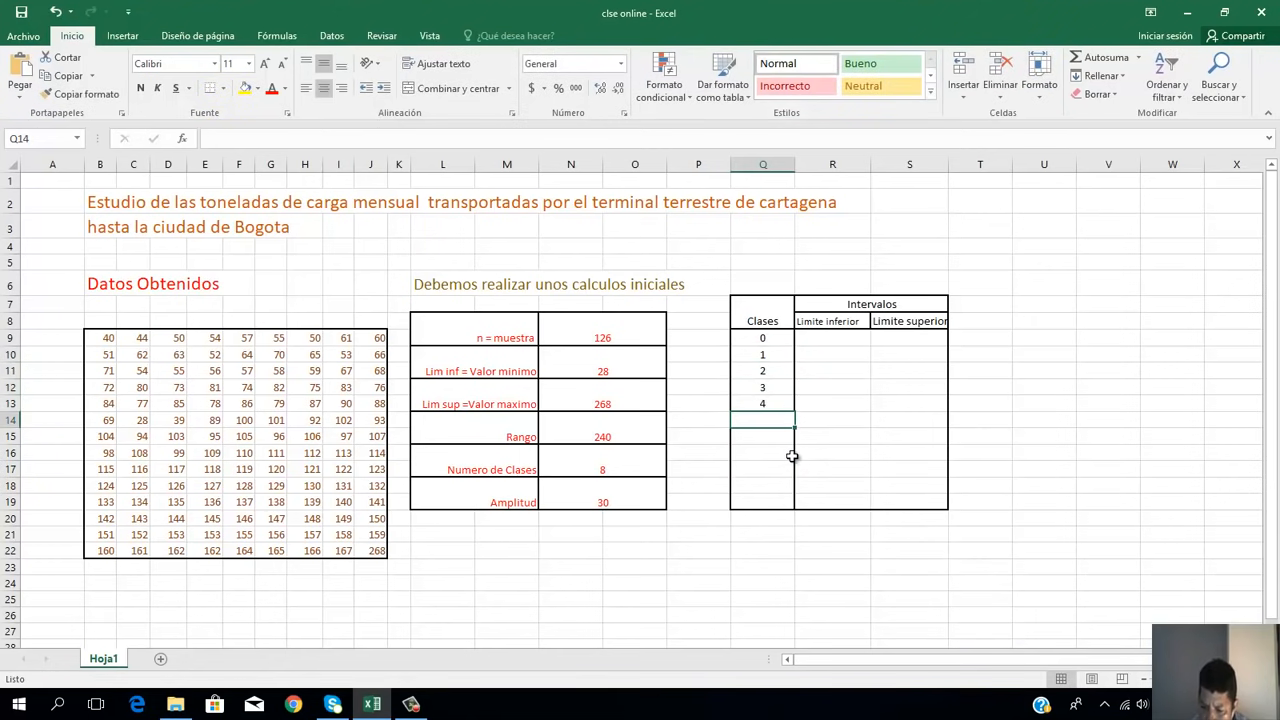
type("5")
key("Return")
type("6")
key("Return")
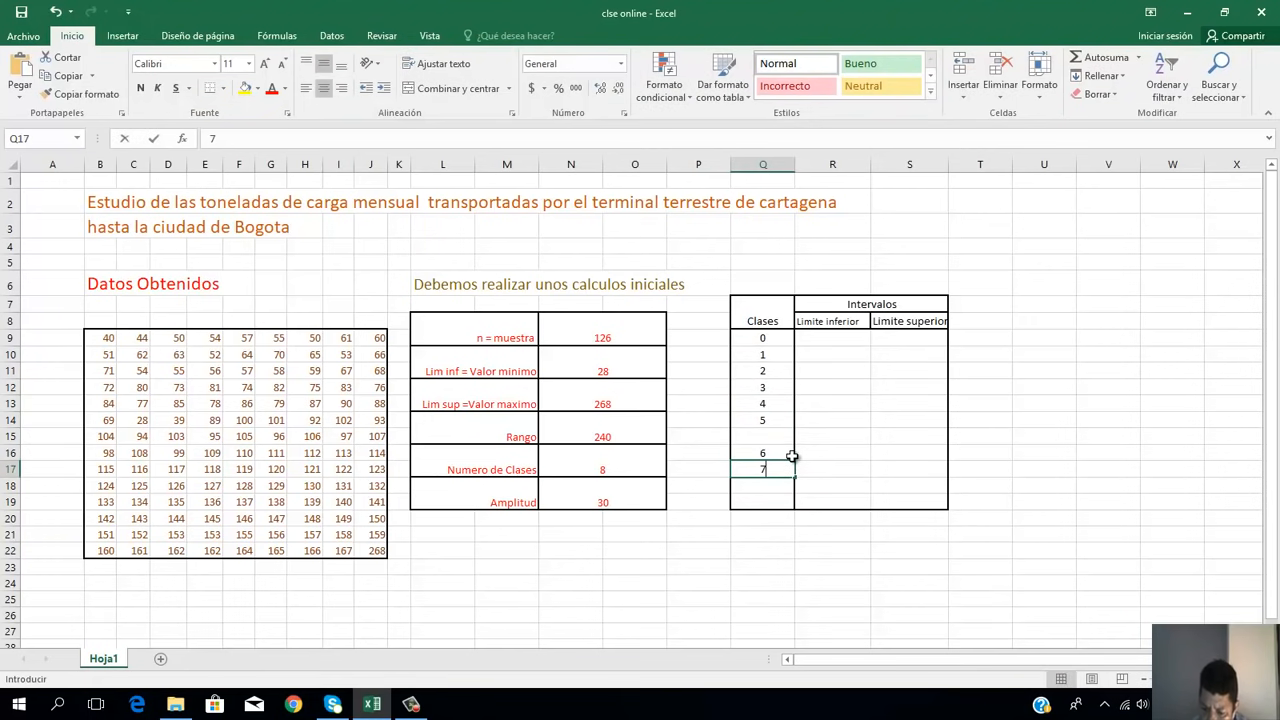
type("7")
key("Return")
type("8")
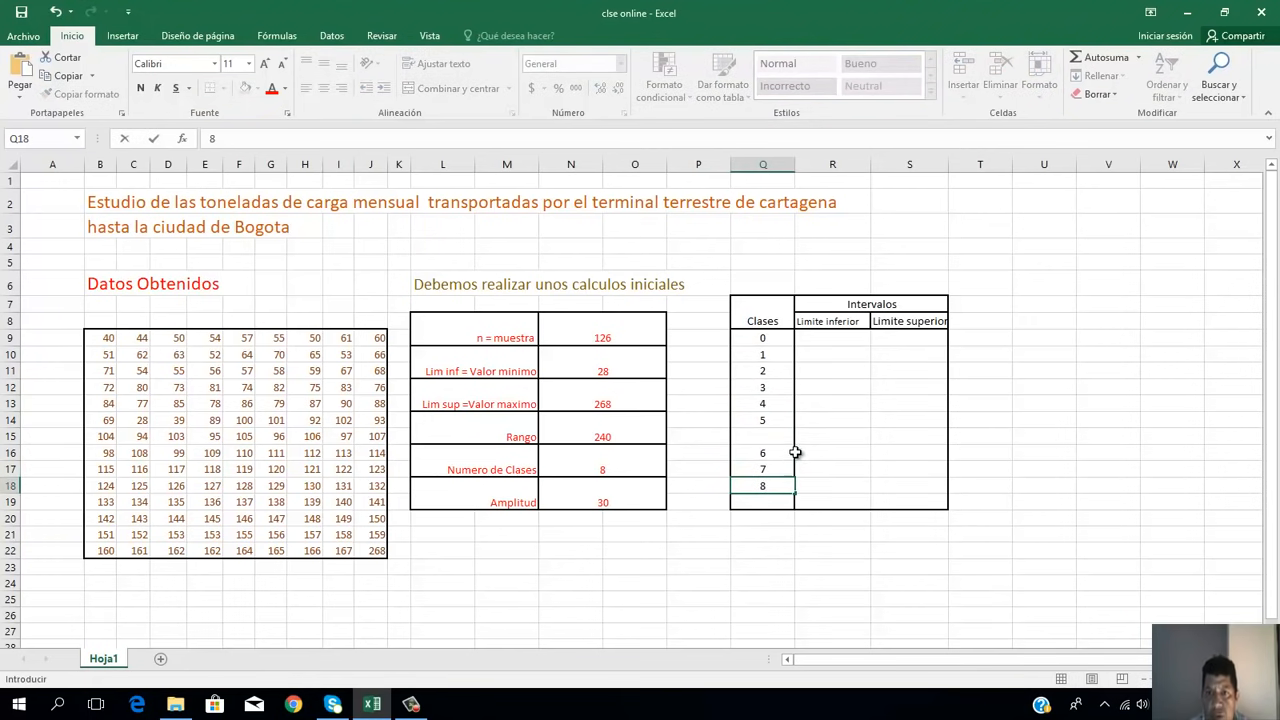
left_click(842, 339)
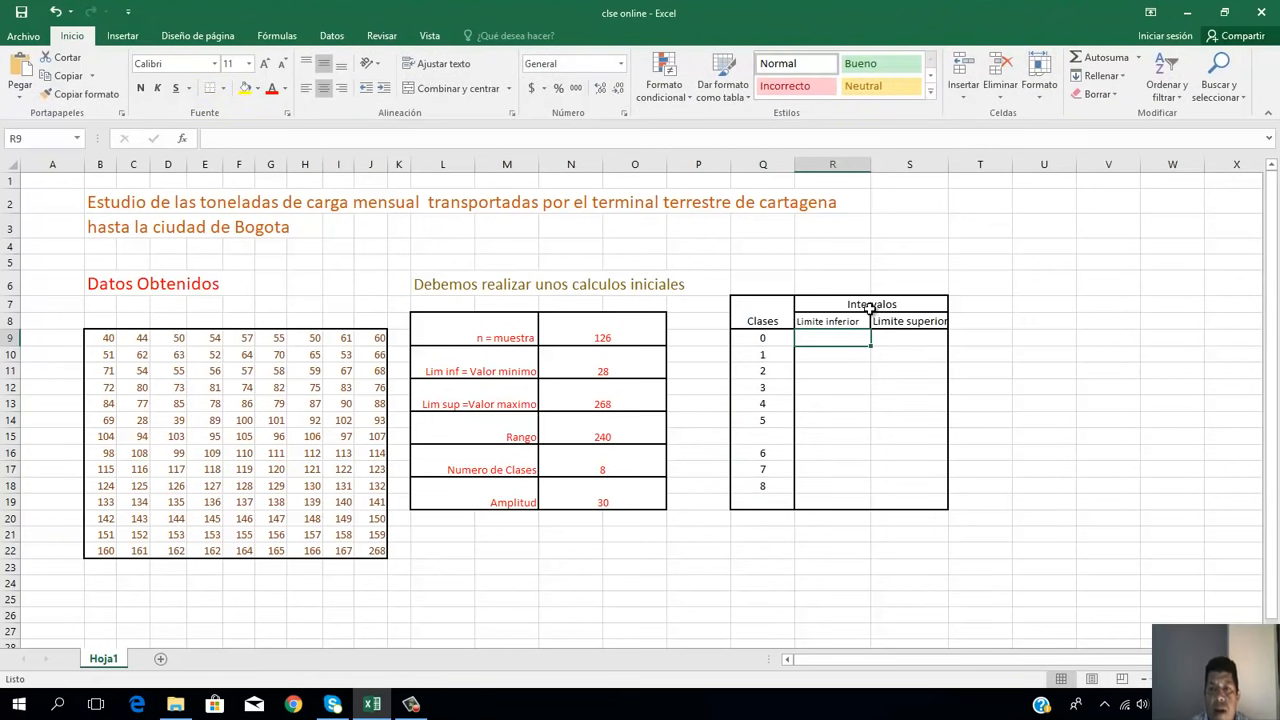
Step: Examine the Limite inferior and Limite superior headings under Intervalos
left_click(868, 306)
left_click(858, 320)
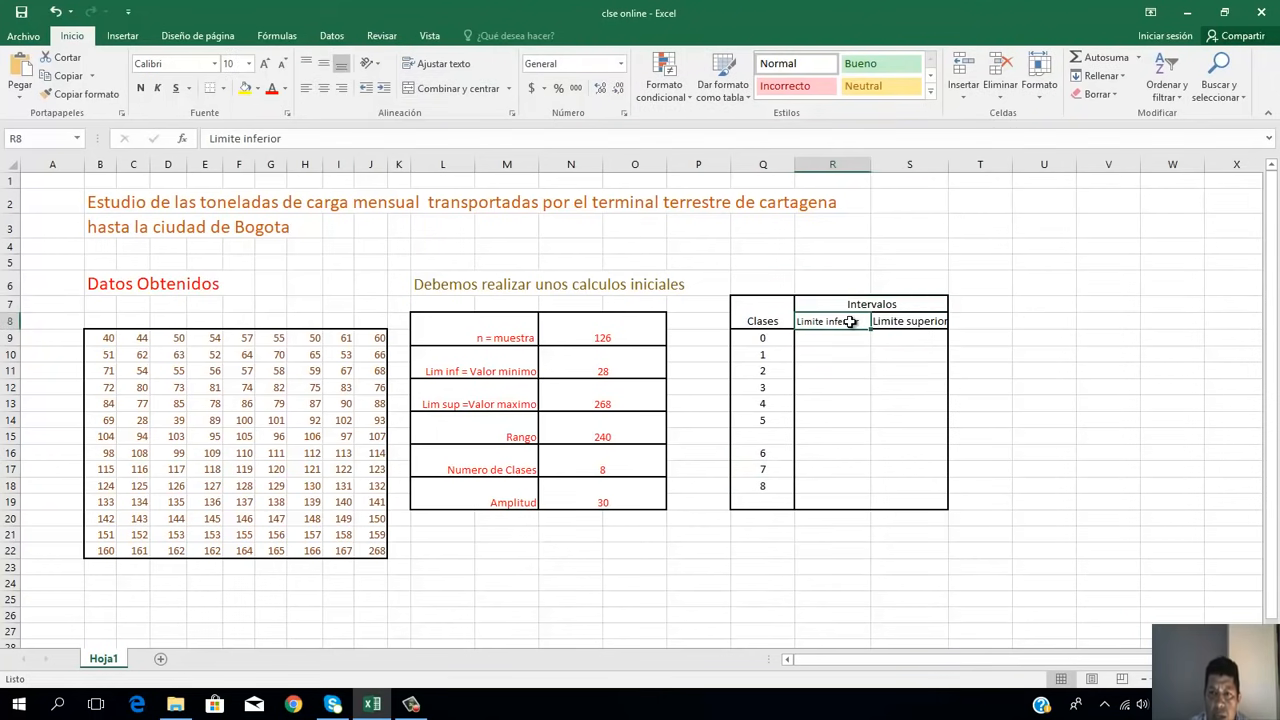
left_click(902, 323)
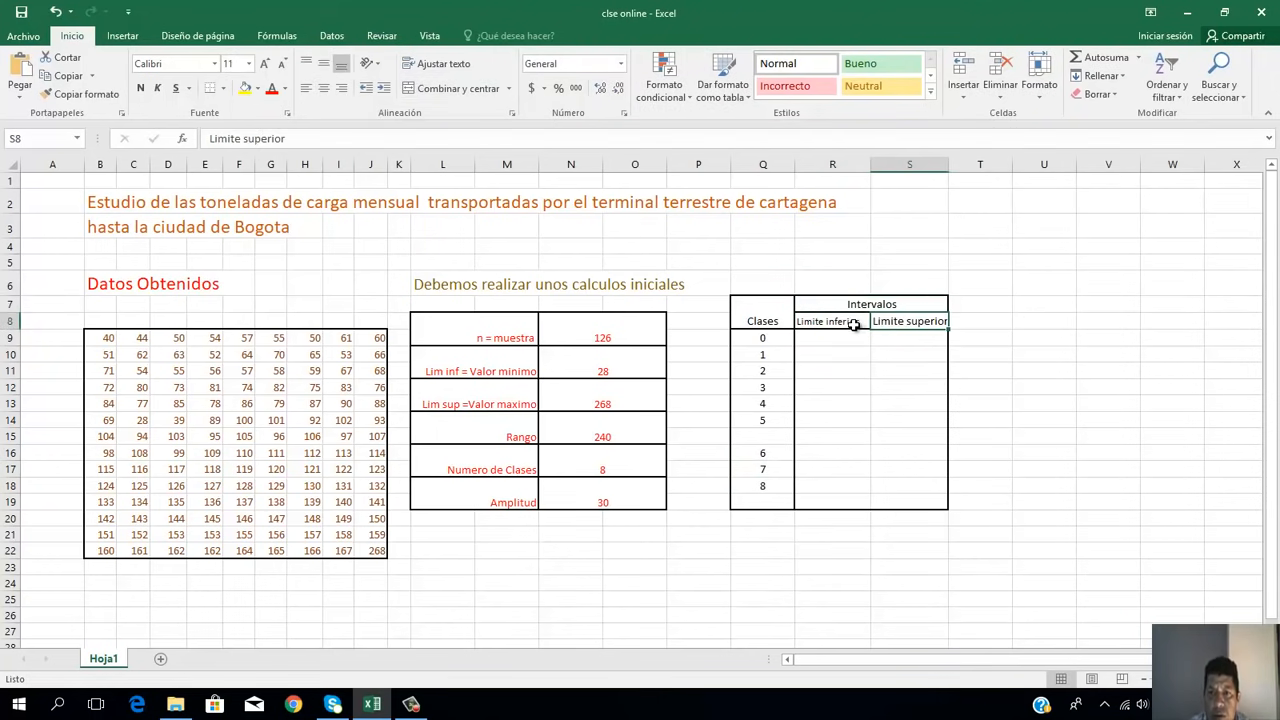
left_click(856, 322)
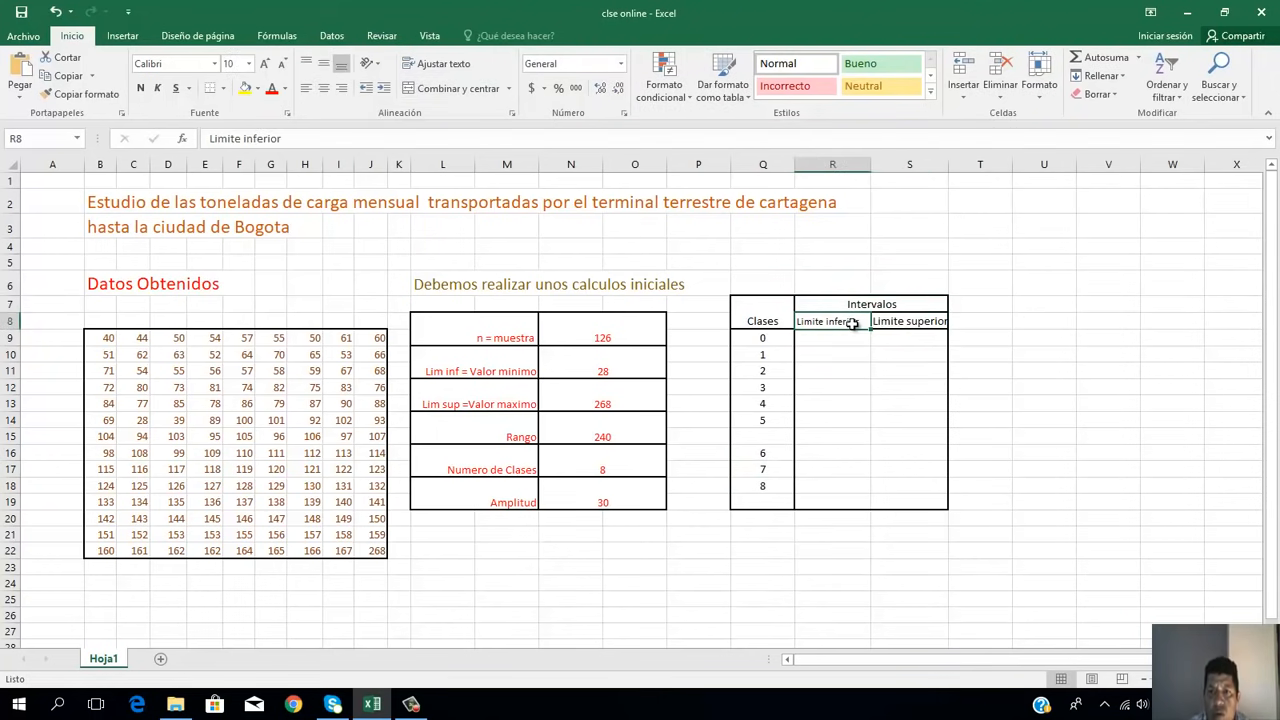
left_click(933, 322)
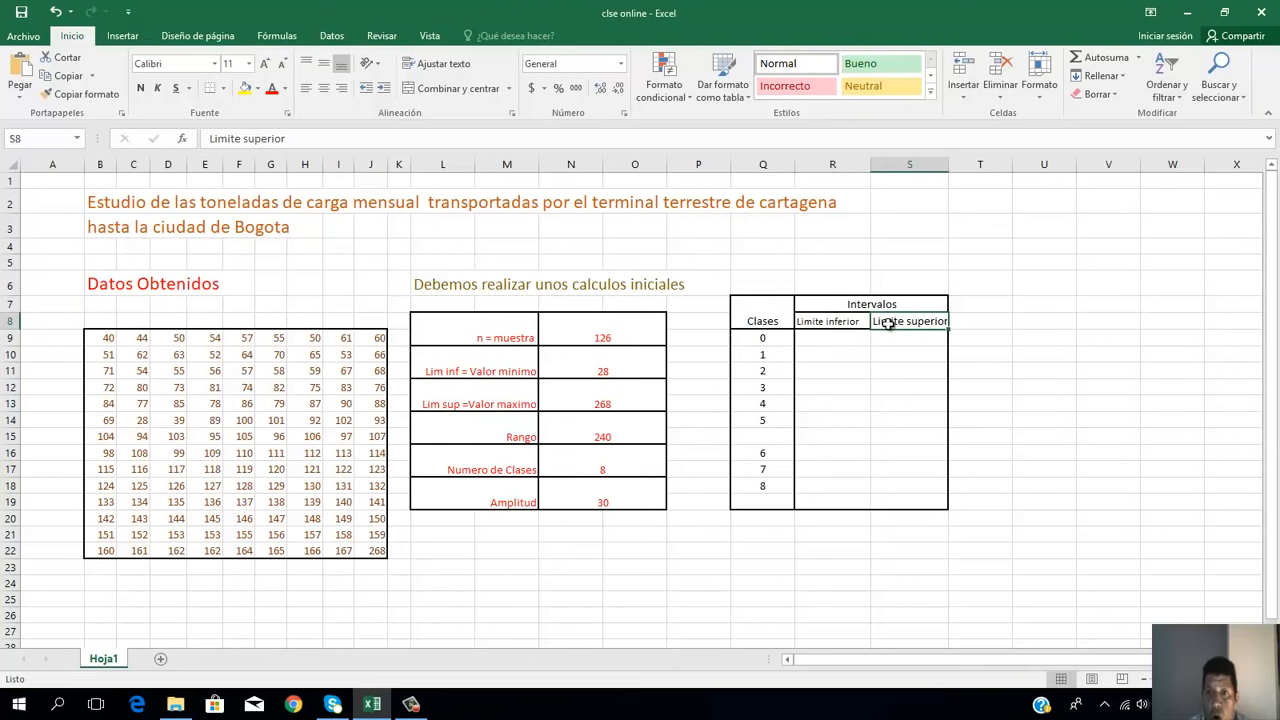
left_click(850, 321)
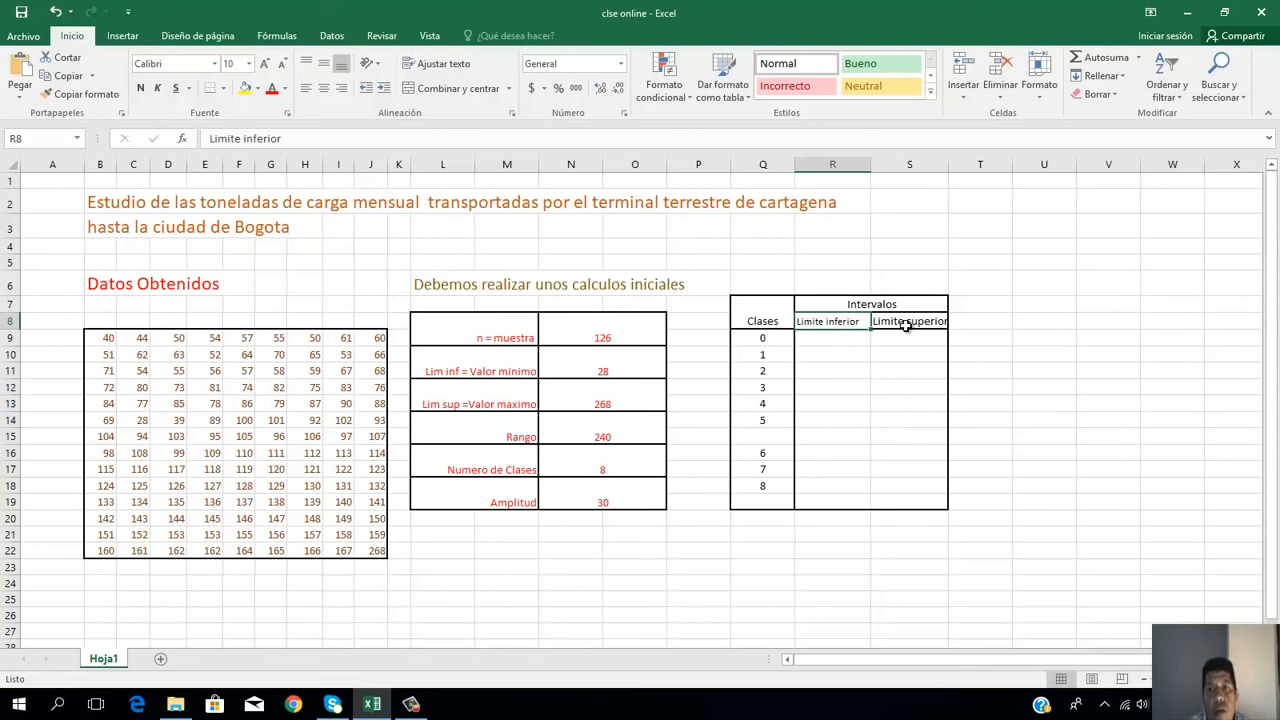
left_click(890, 321)
Step: Set the Limite inferior of class 1 in R10 to the minimum value with =N10
left_click(836, 351)
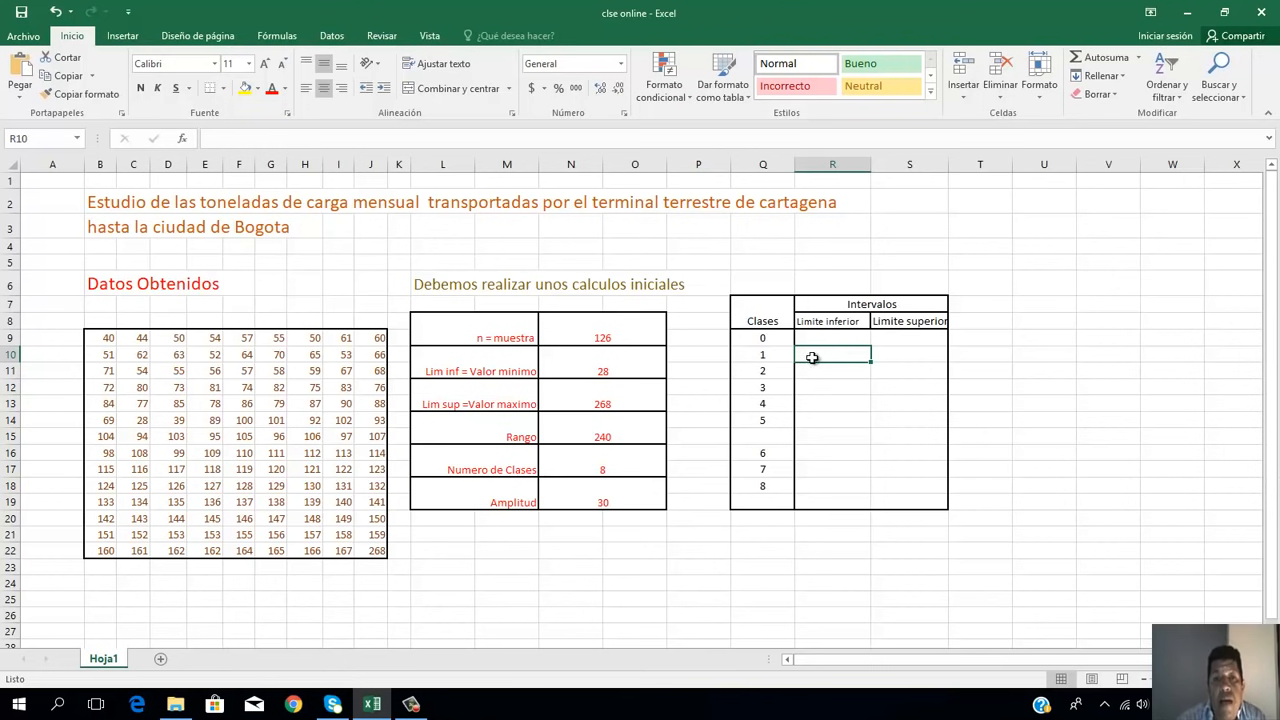
left_click(601, 367)
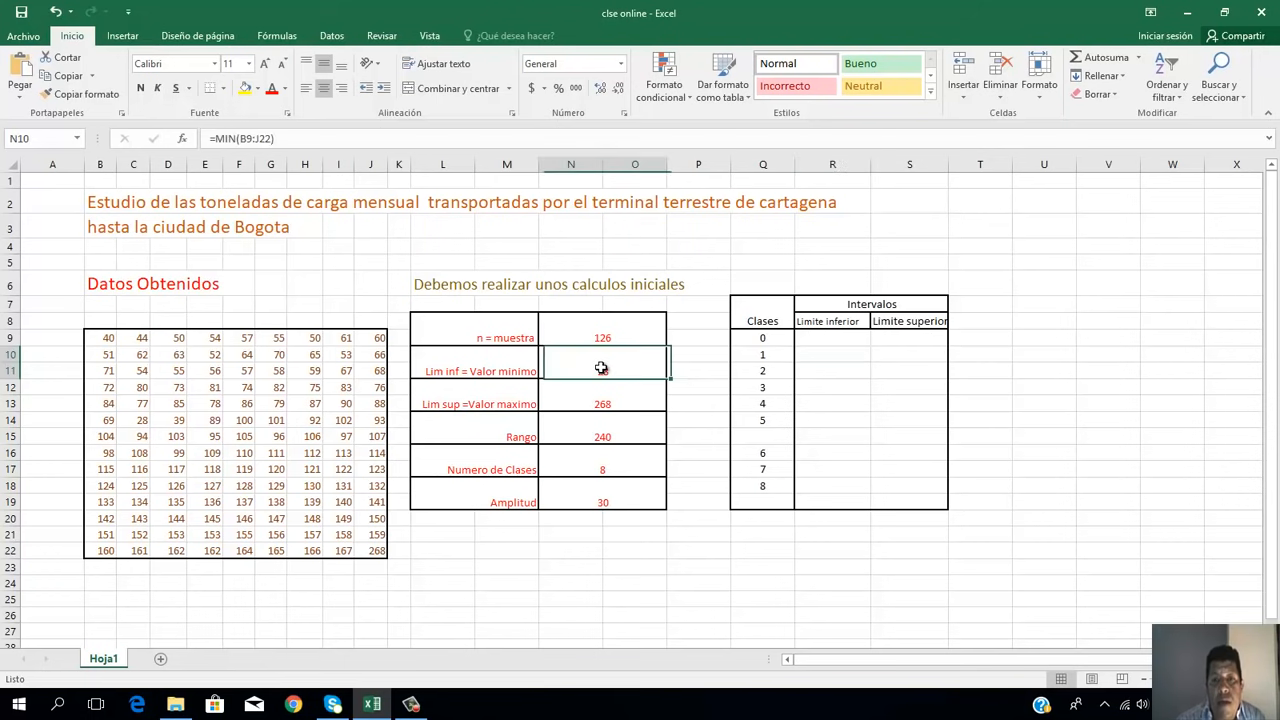
left_click(830, 355)
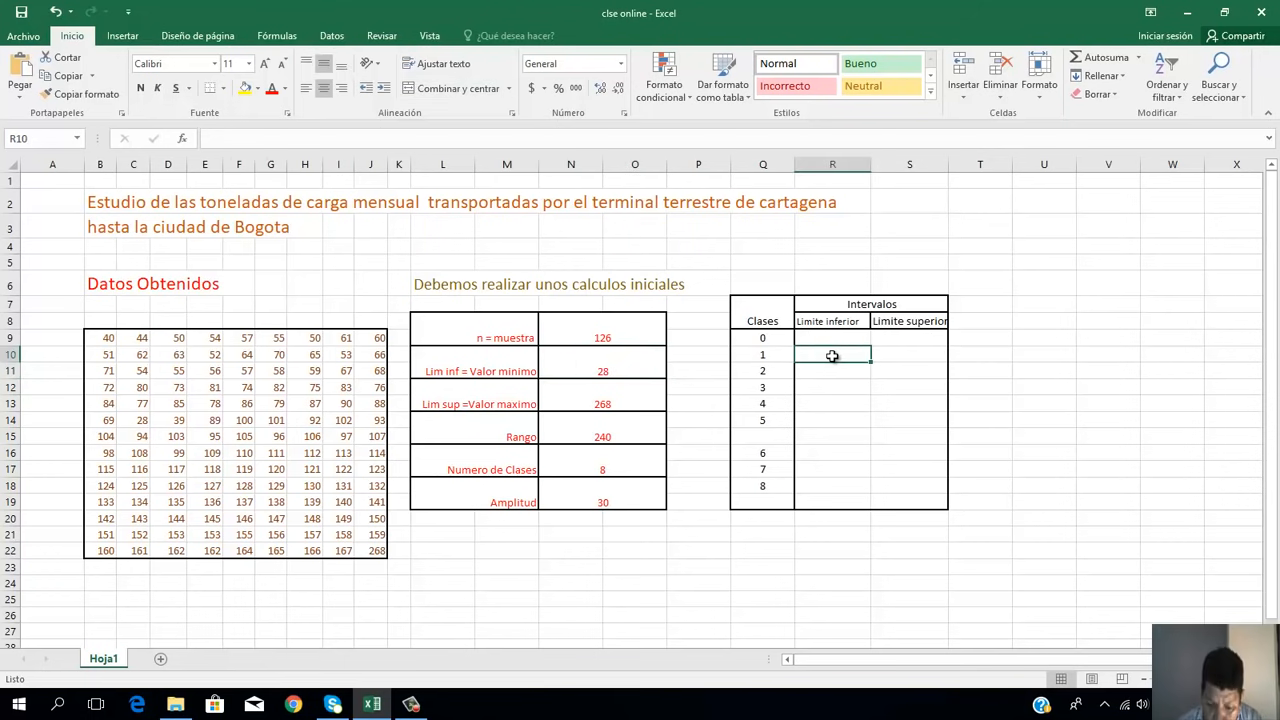
type("=")
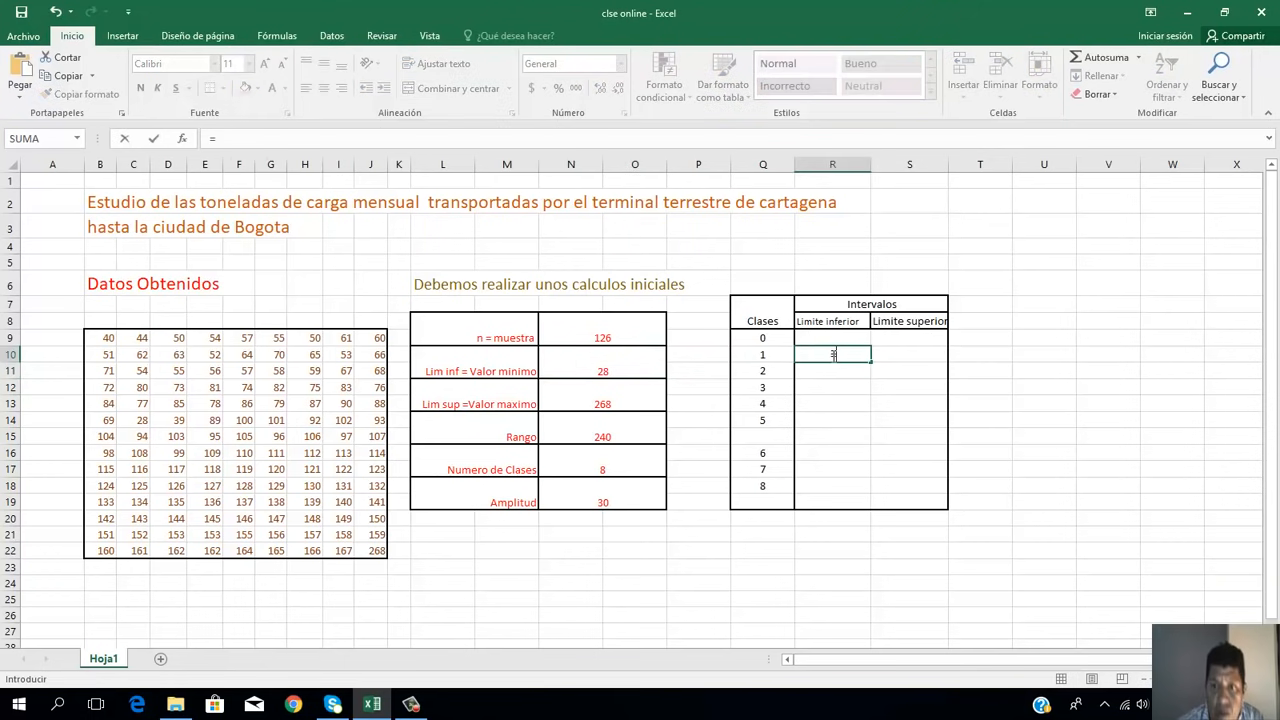
left_click(610, 372)
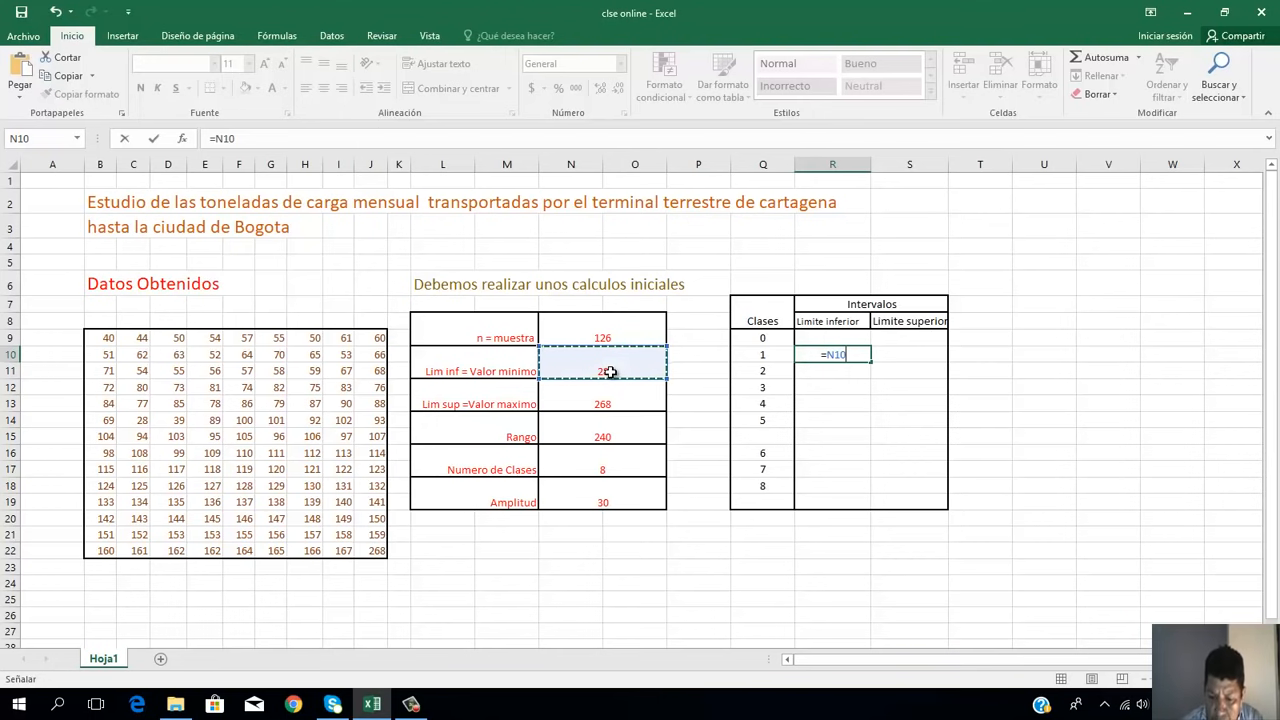
key("Return")
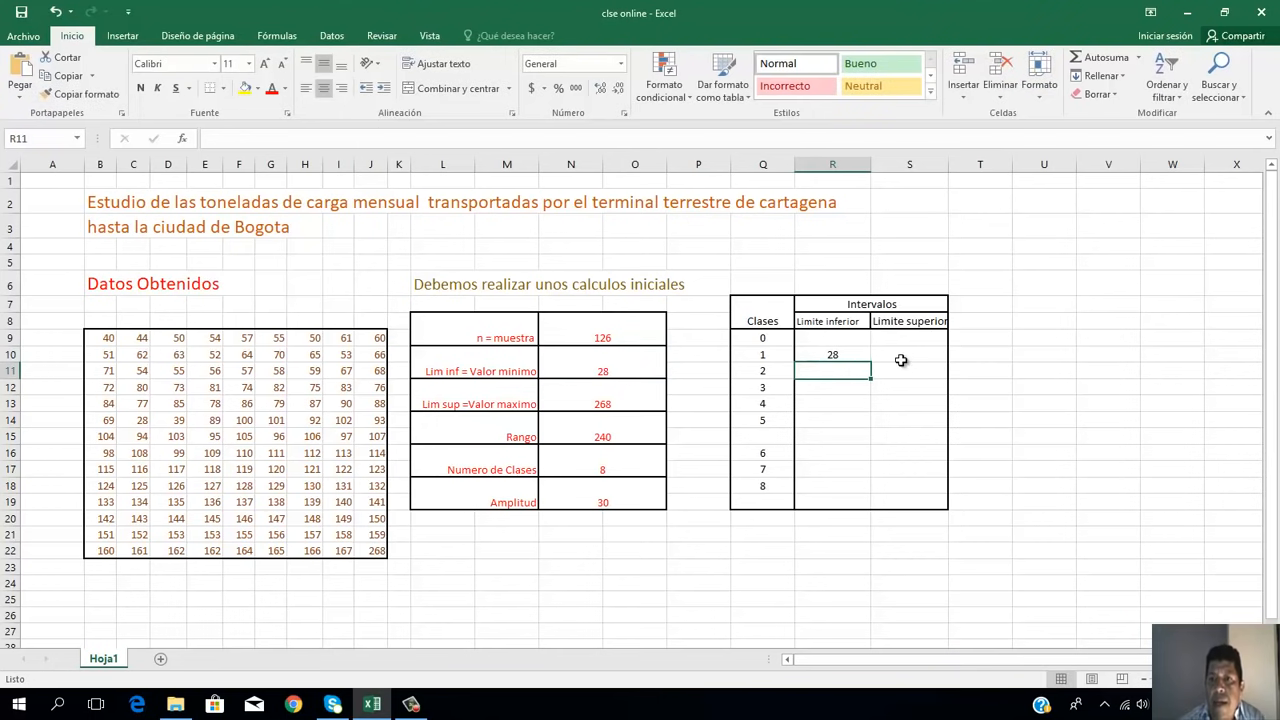
Step: Calculate the Limite superior of class 1 in S10 by adding the Amplitud to its lower limit with =R10+N18
left_click(902, 356)
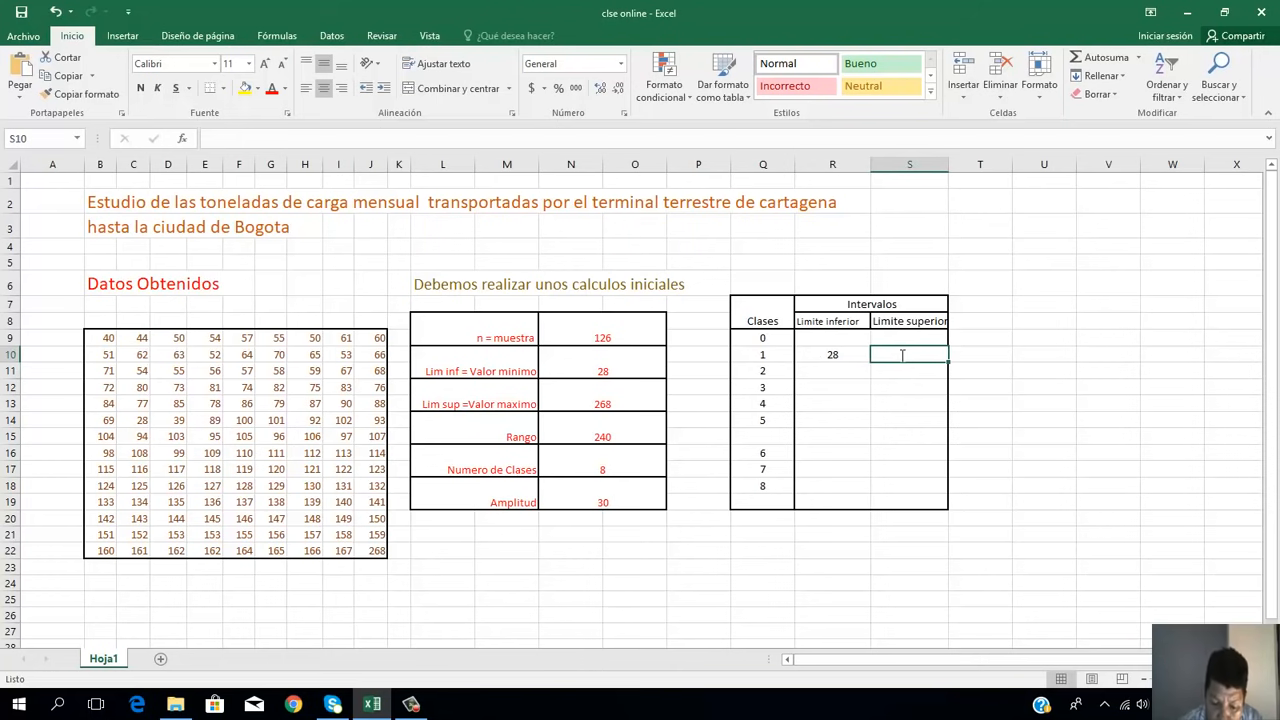
type("=")
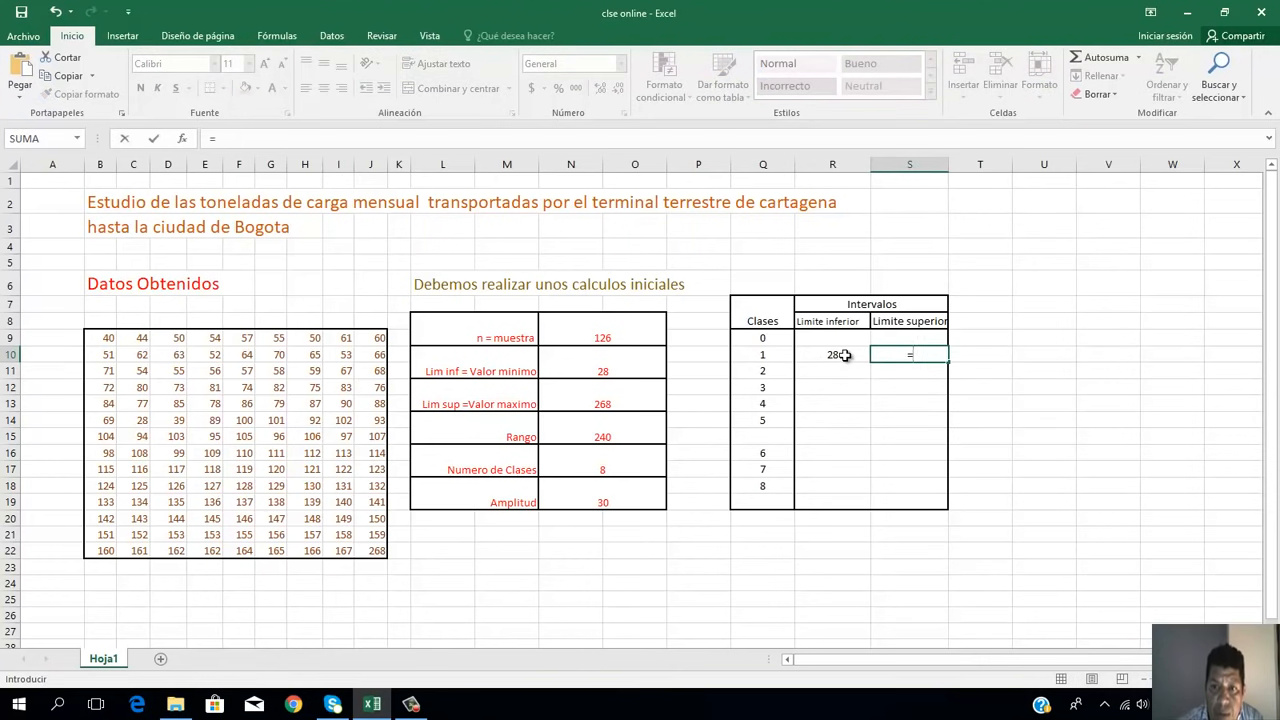
left_click(845, 355)
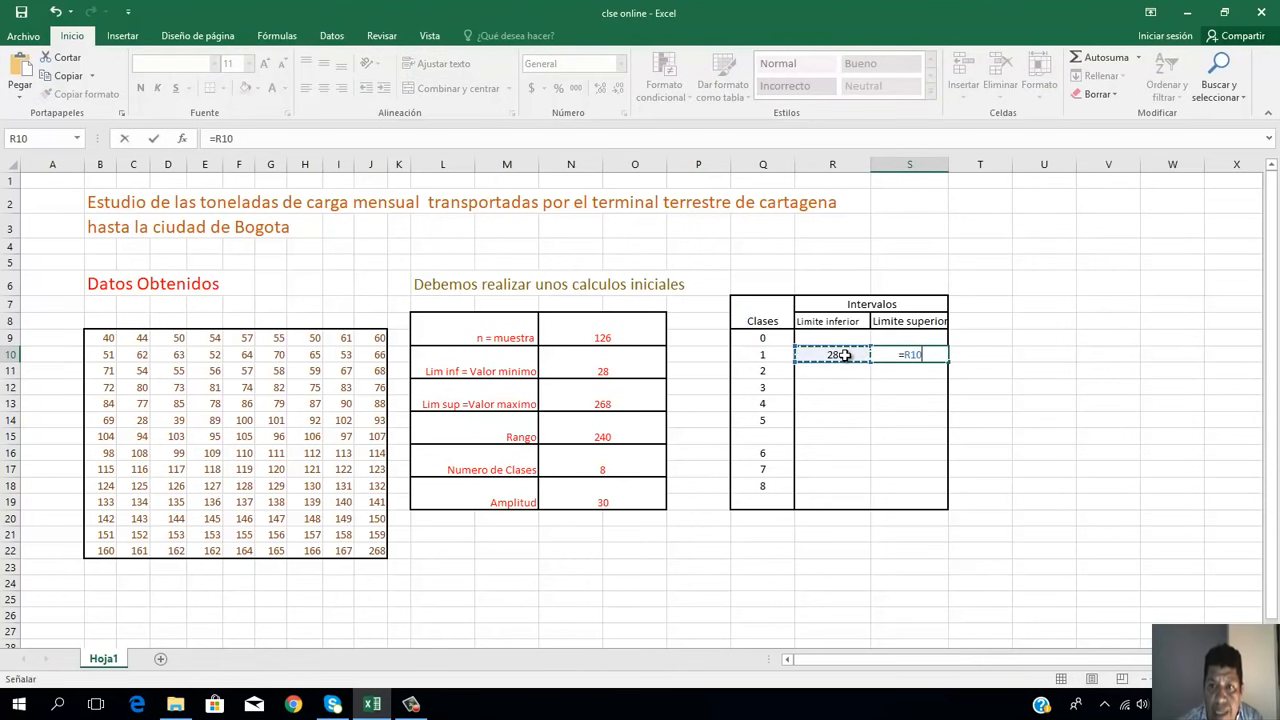
left_click(617, 500)
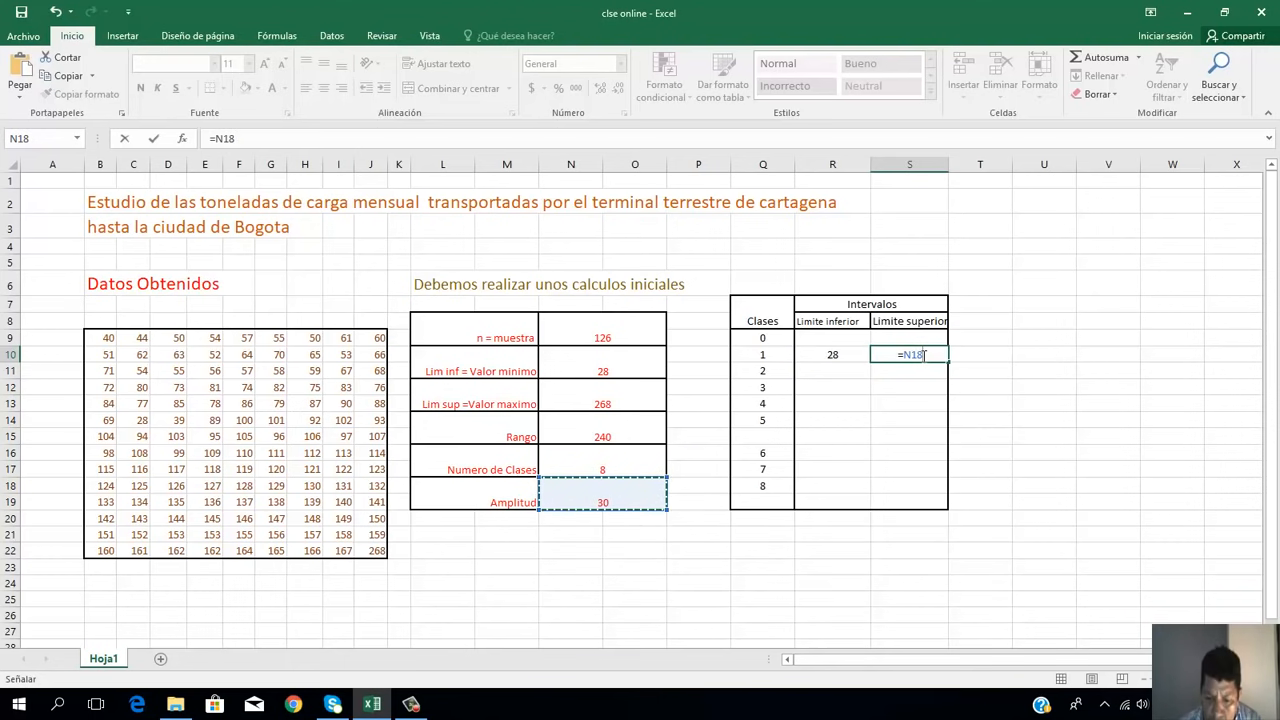
key("BackSpace")
key("BackSpace")
key("BackSpace")
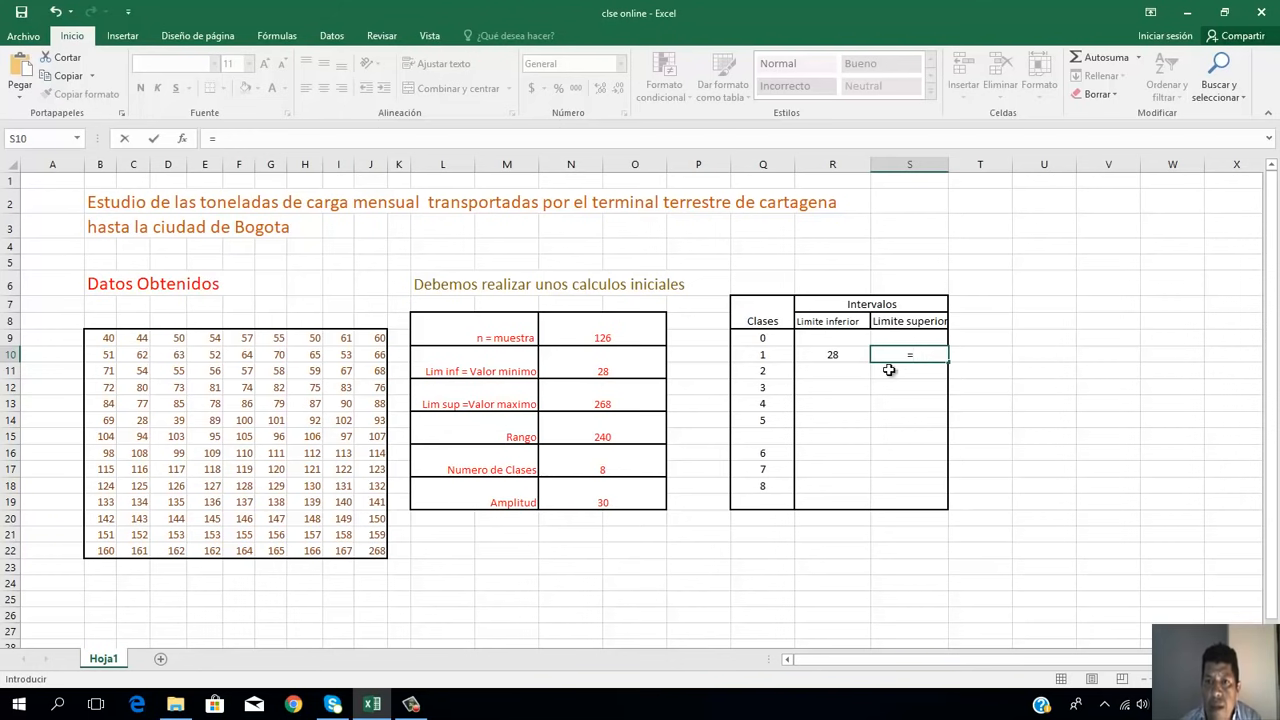
left_click(826, 357)
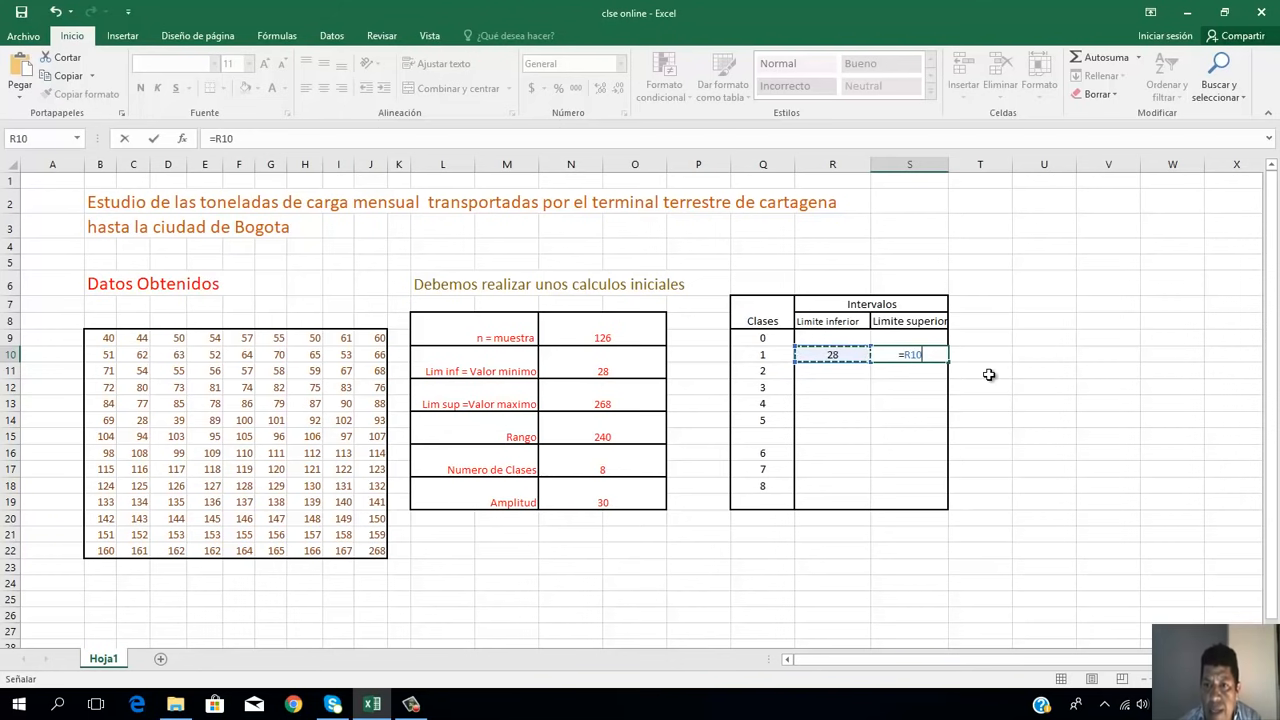
left_click(940, 355)
type("+")
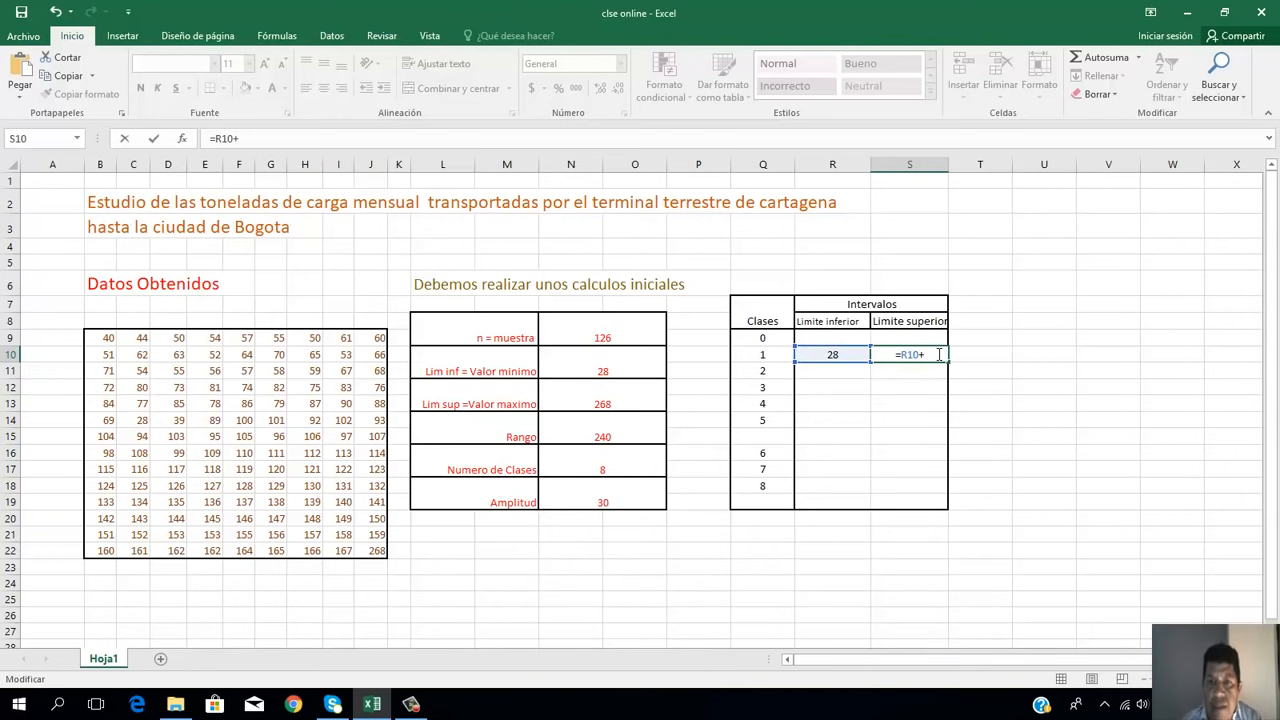
left_click(601, 503)
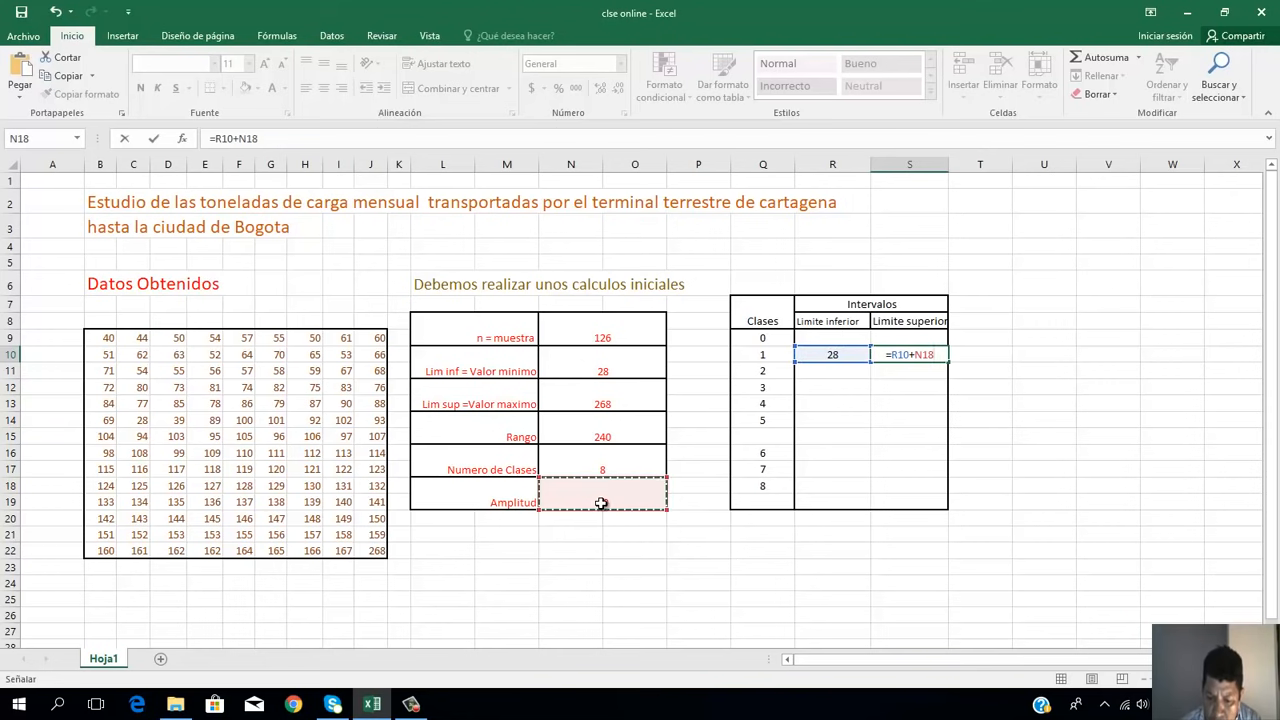
key("Return")
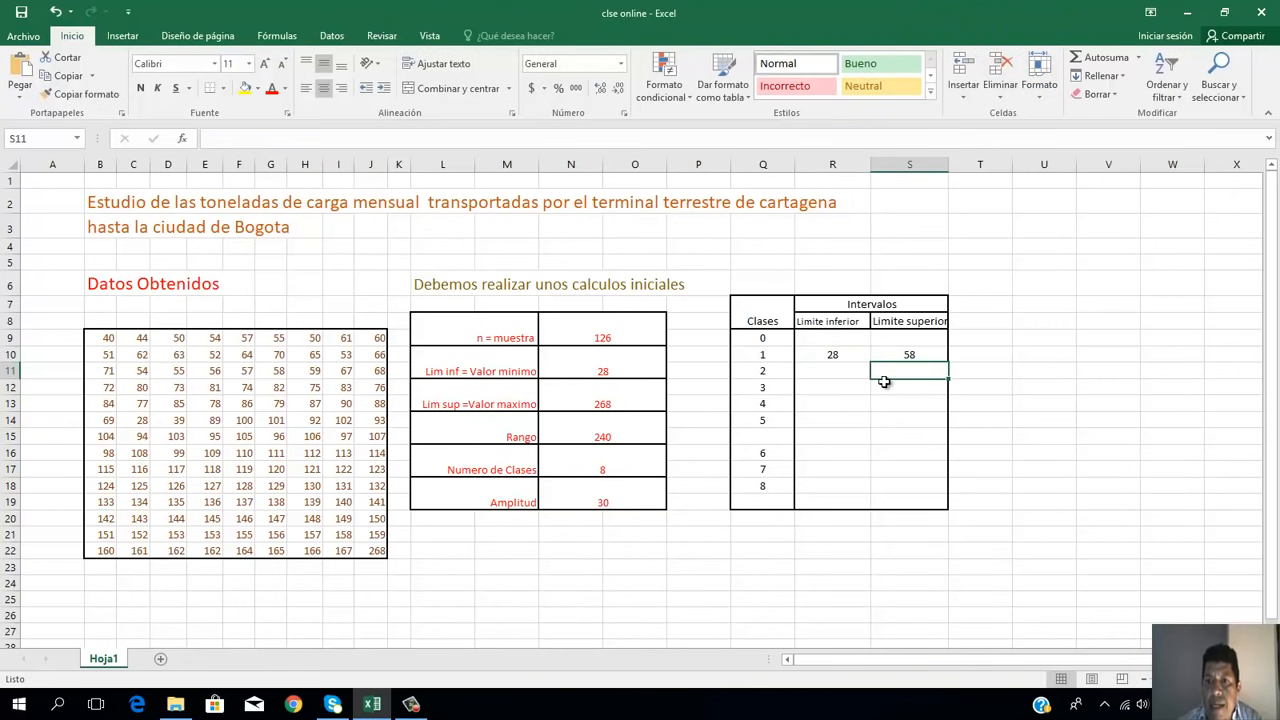
Step: Try to fill the Limite superior formula from S10 down to S18, and undo the fill
left_click(860, 373)
left_click(900, 357)
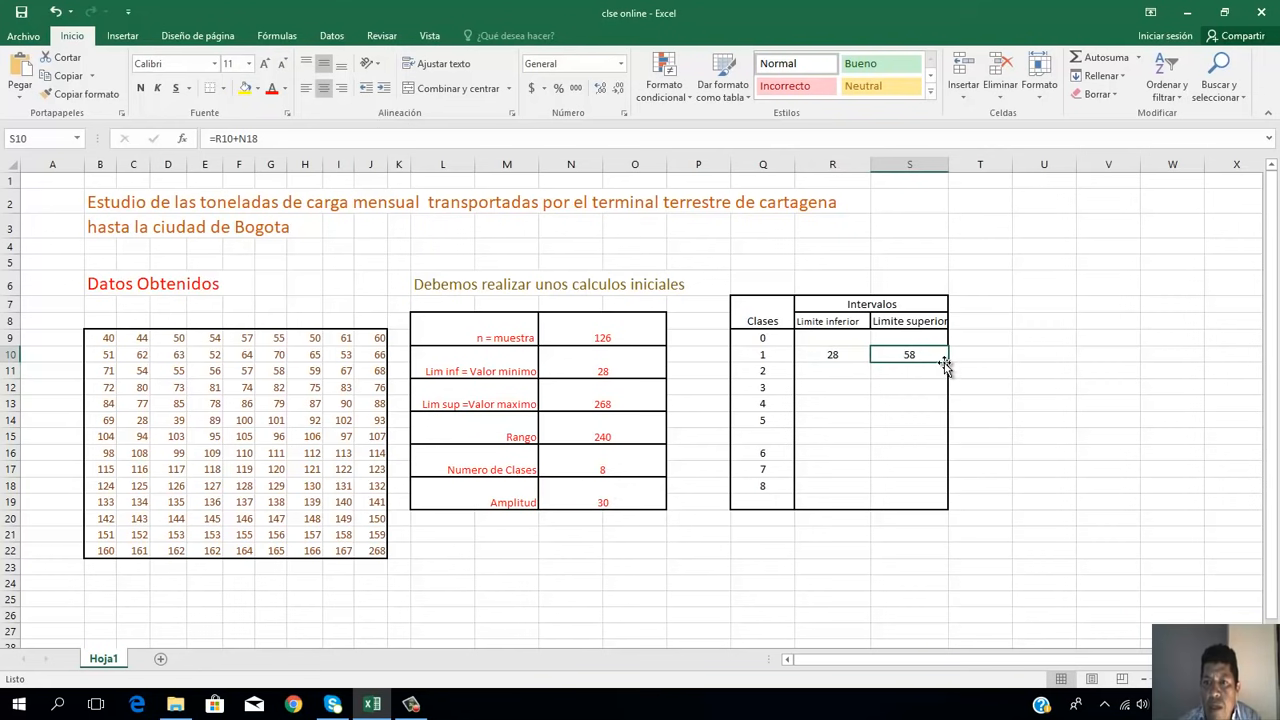
left_click_drag(948, 360, 938, 487)
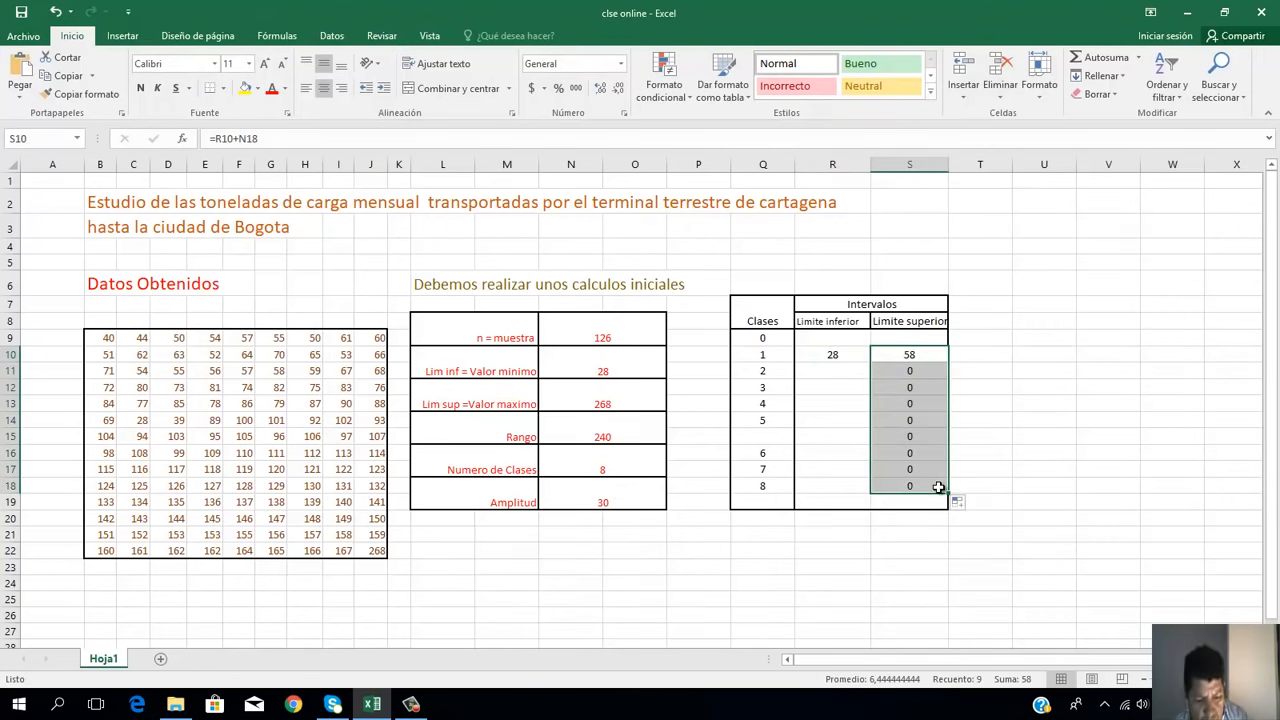
key("ctrl+z")
Step: Set the Limite inferior of class 2 in R11 to the upper limit of class 1 with =S10
left_click(836, 370)
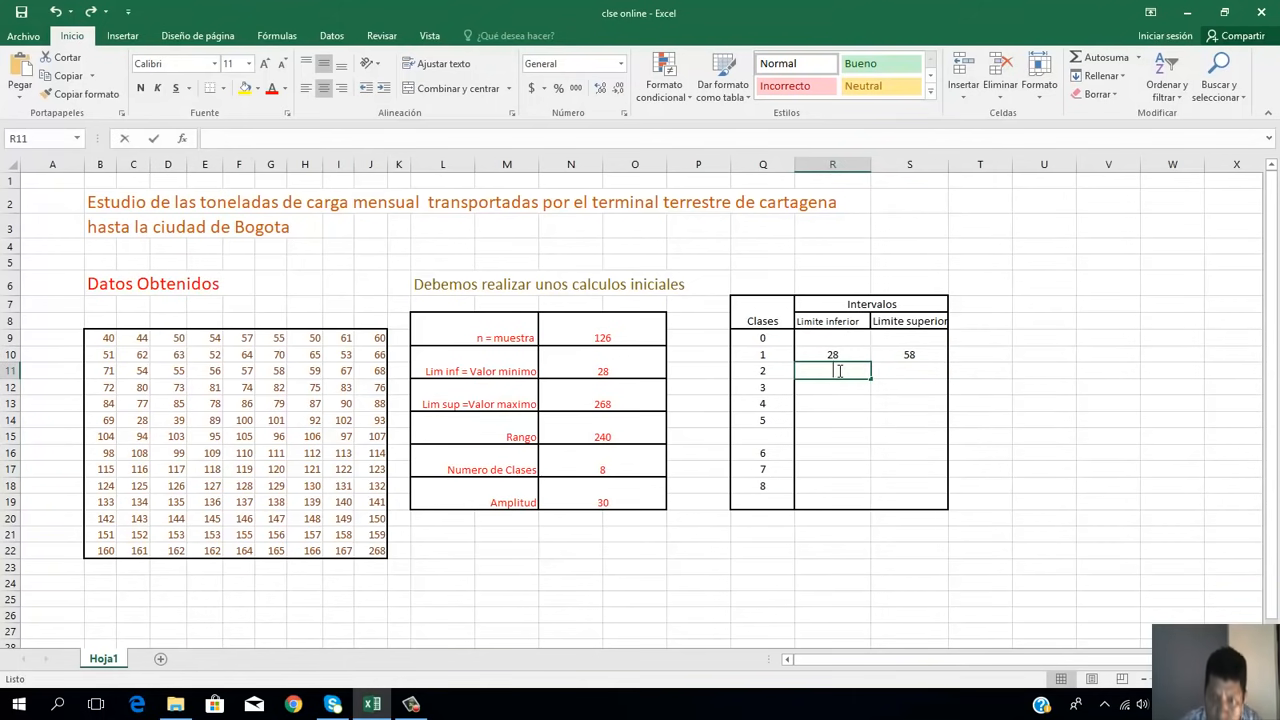
type("=")
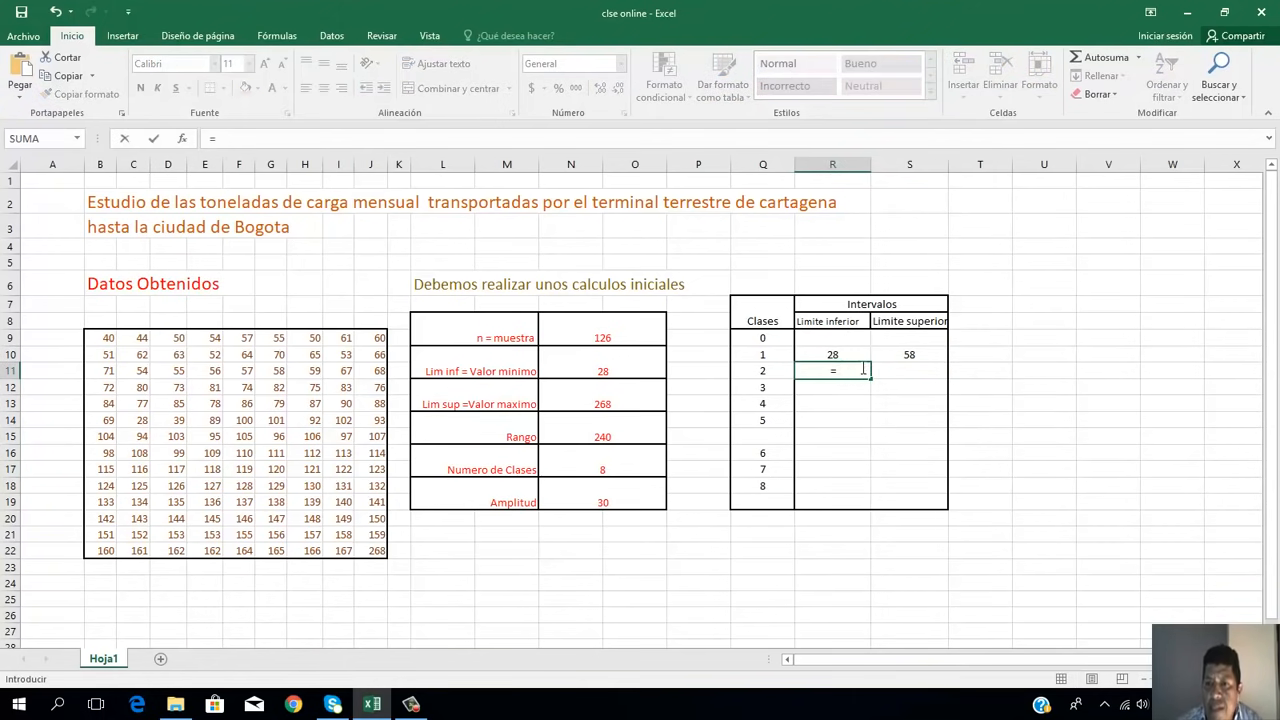
left_click(911, 354)
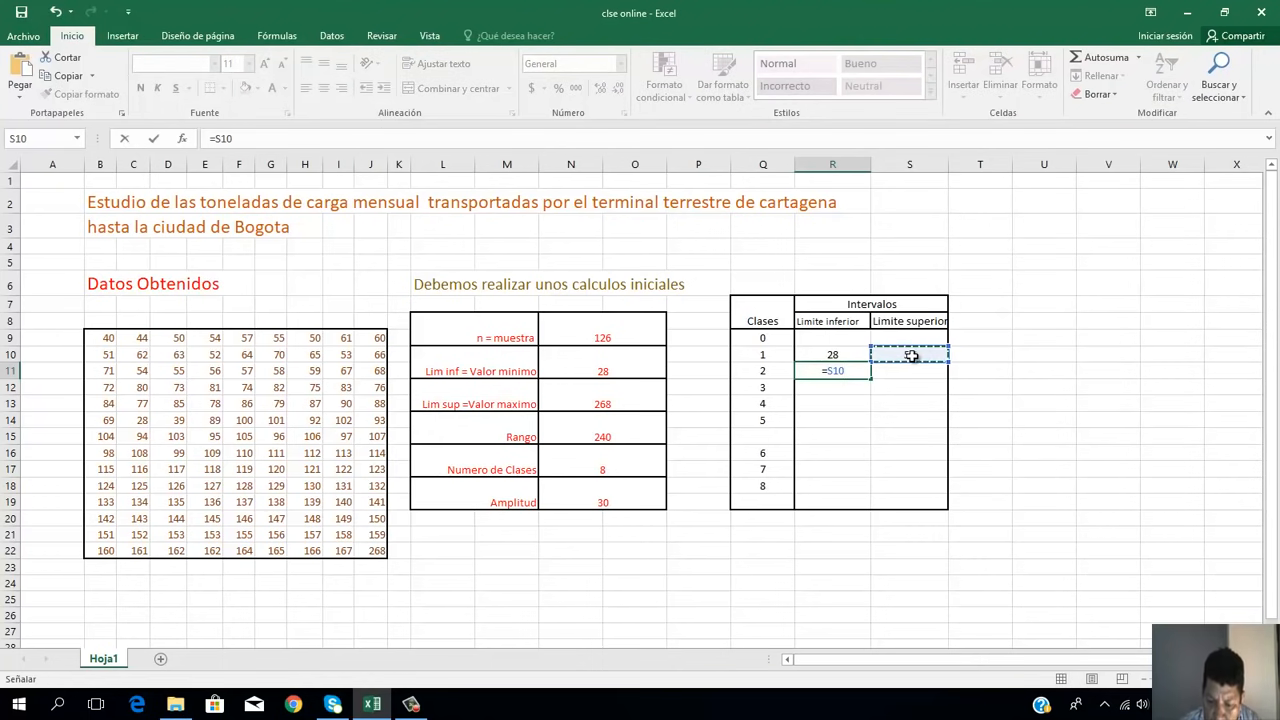
key("Return")
Step: Calculate the Limite superior of class 2 in S11 by adding the Amplitud to its lower limit with =R11+N18
left_click(906, 371)
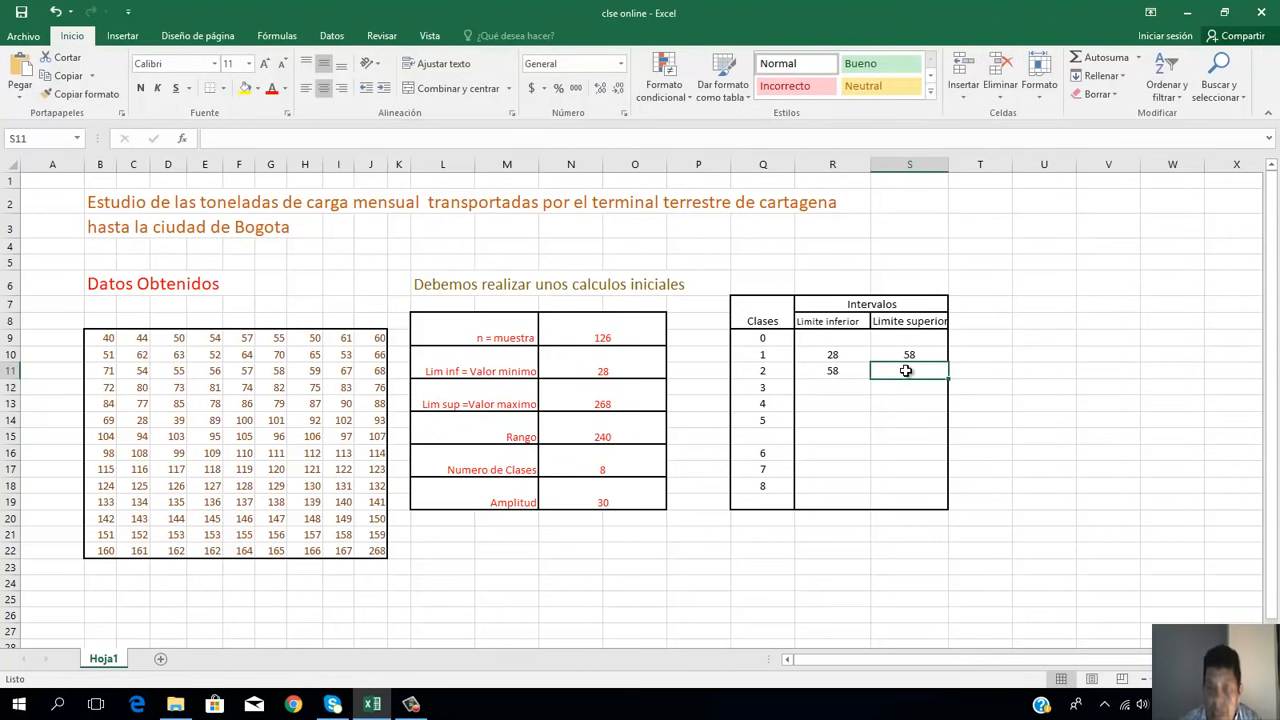
type("=")
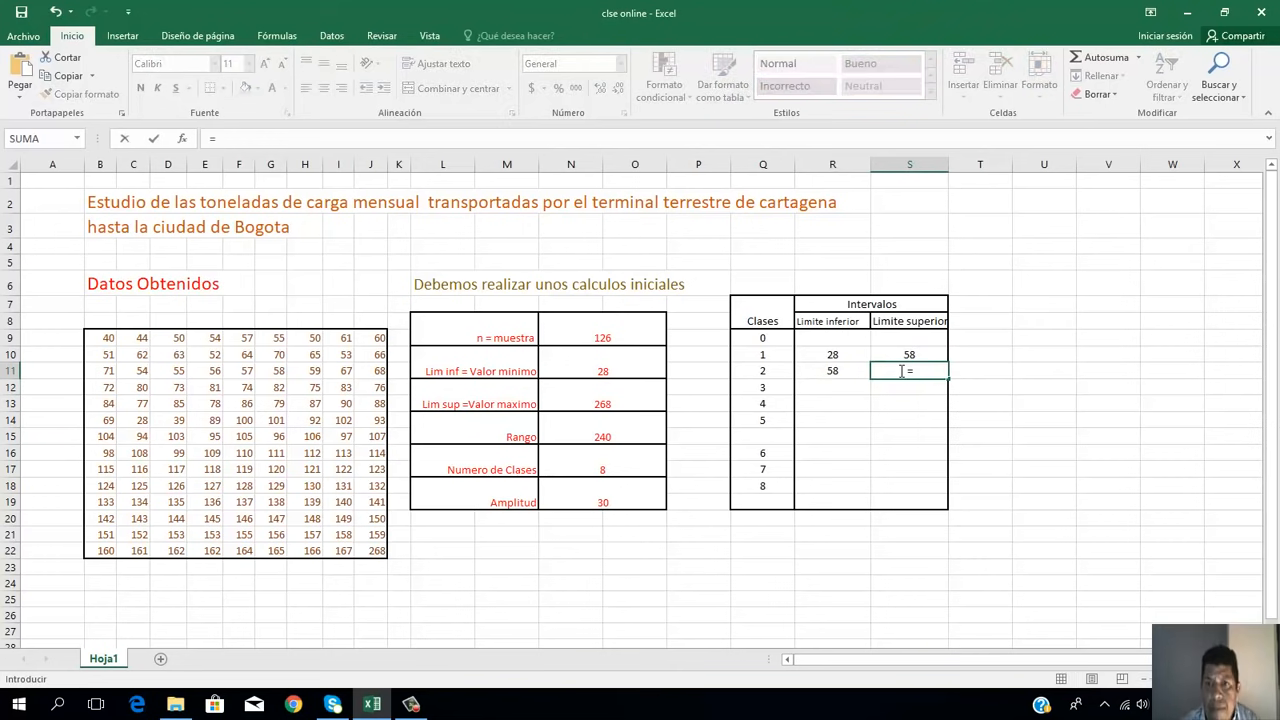
left_click(855, 371)
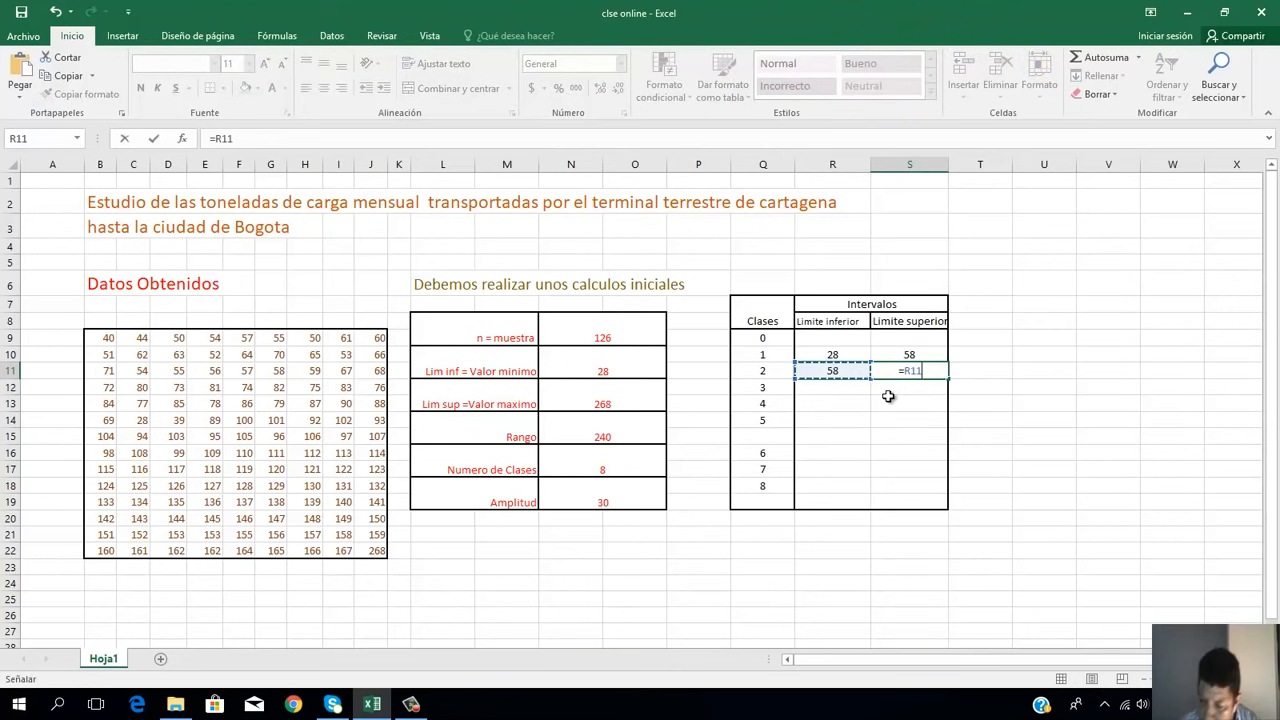
type("+")
left_click(613, 497)
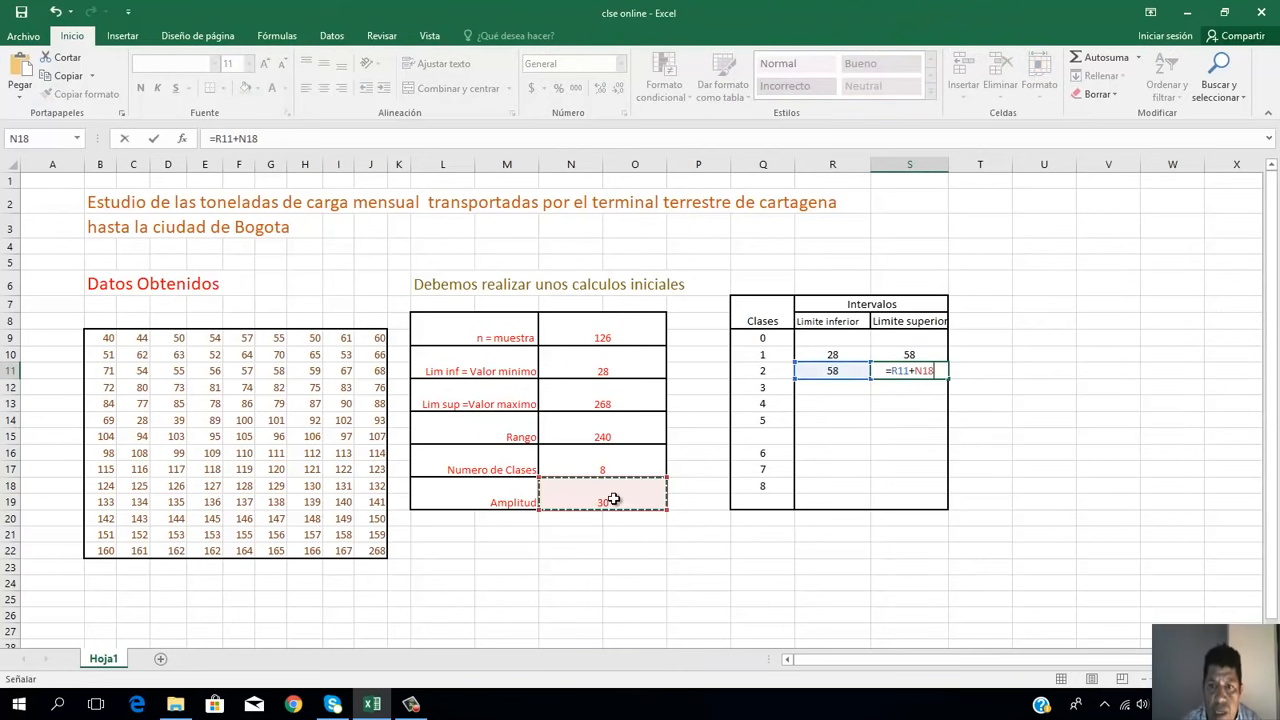
key("Return")
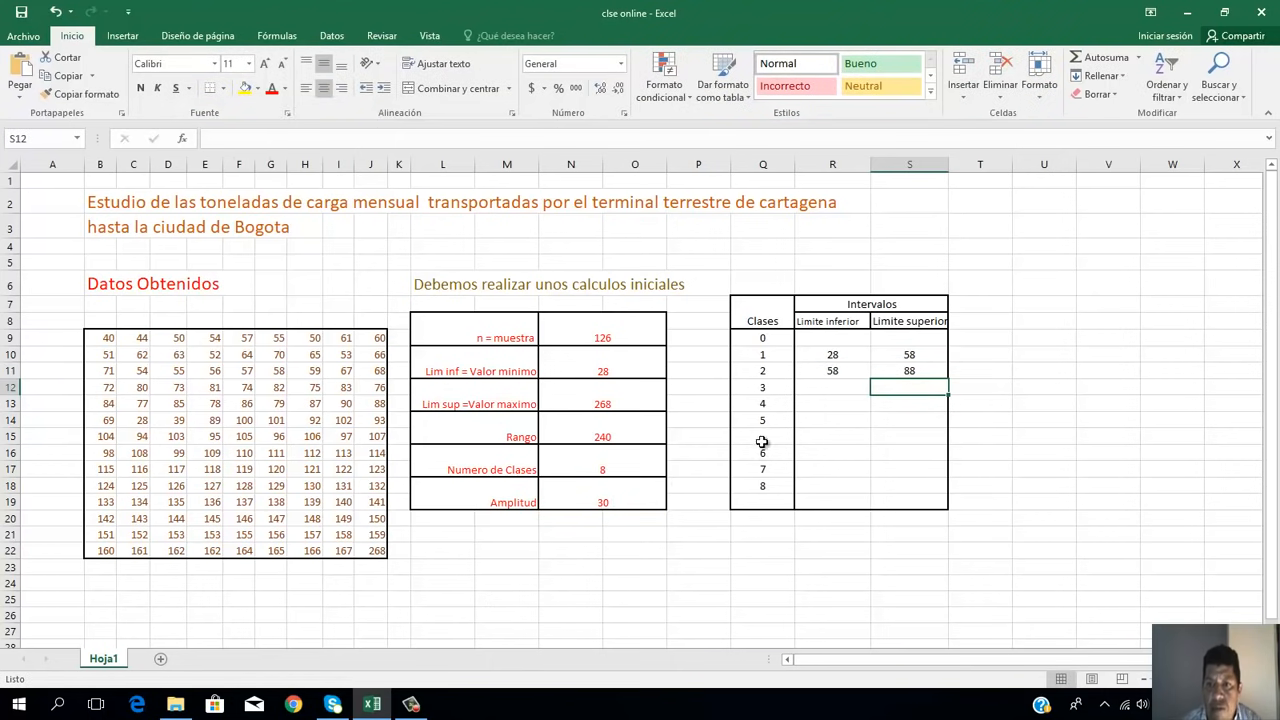
left_click(836, 390)
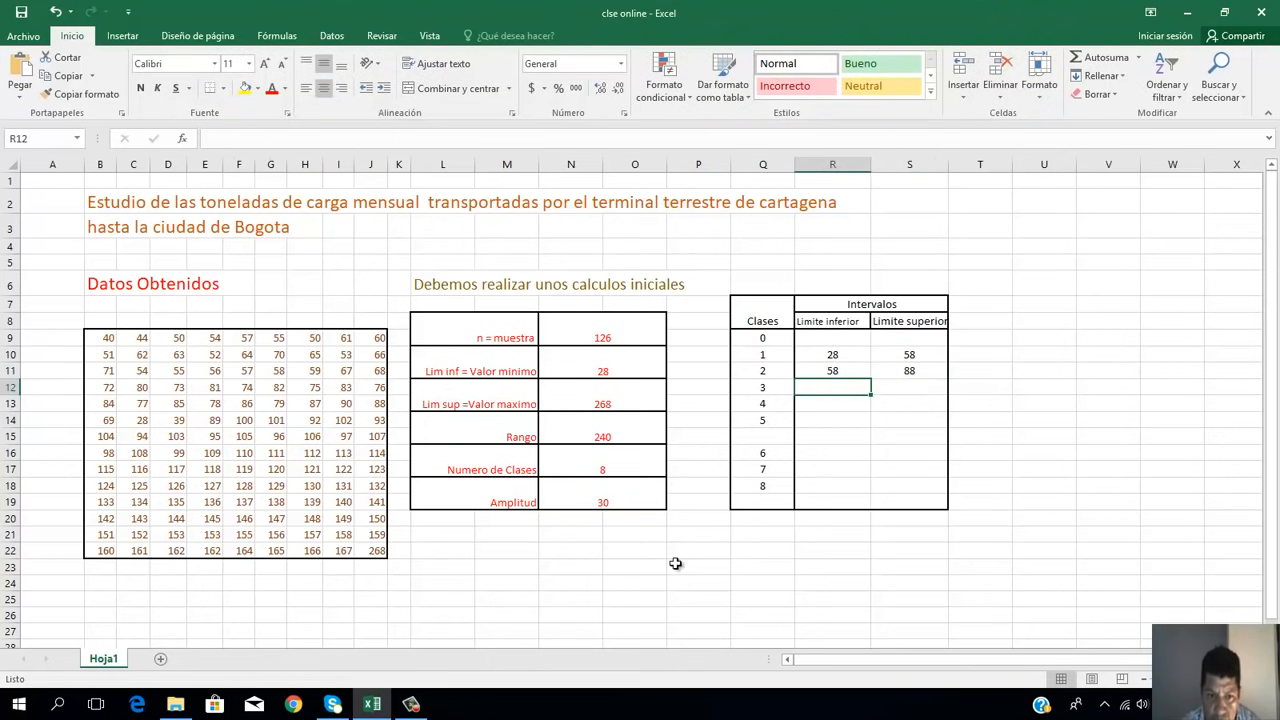
left_click(411, 704)
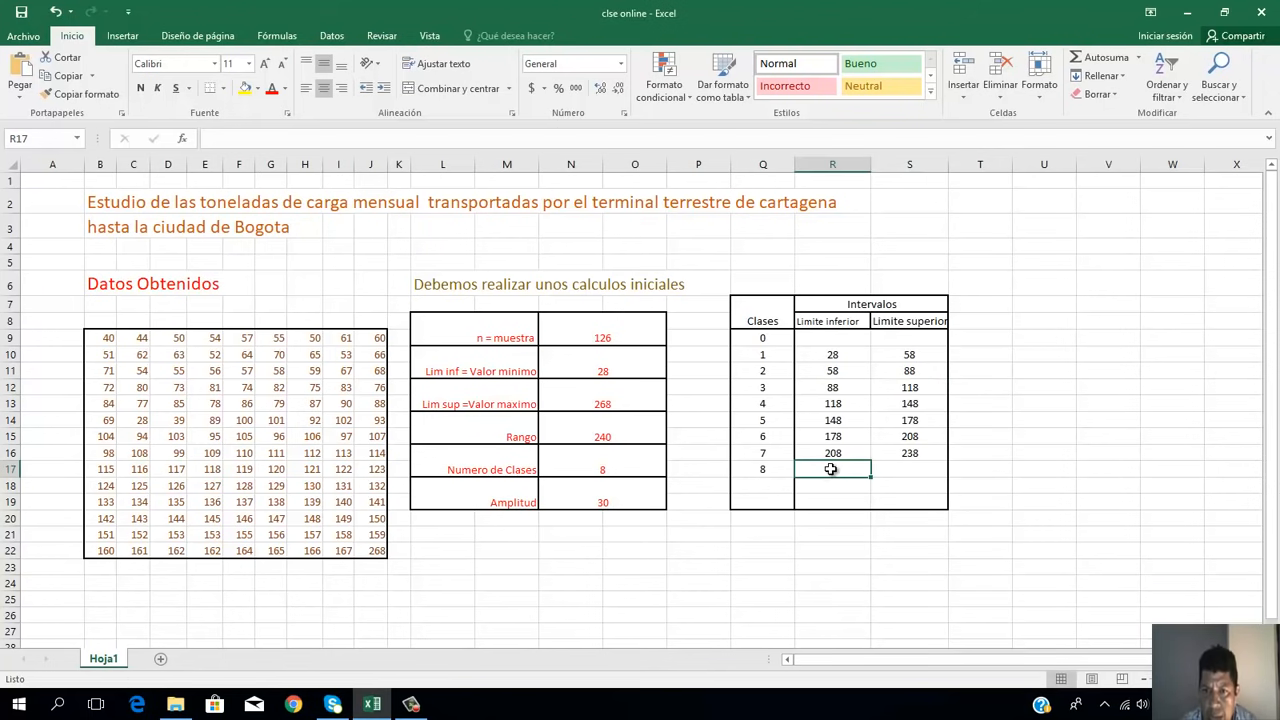
Step: Set the Limite inferior of class 8 in R17 to the upper limit of class 7 with =S16
type("=")
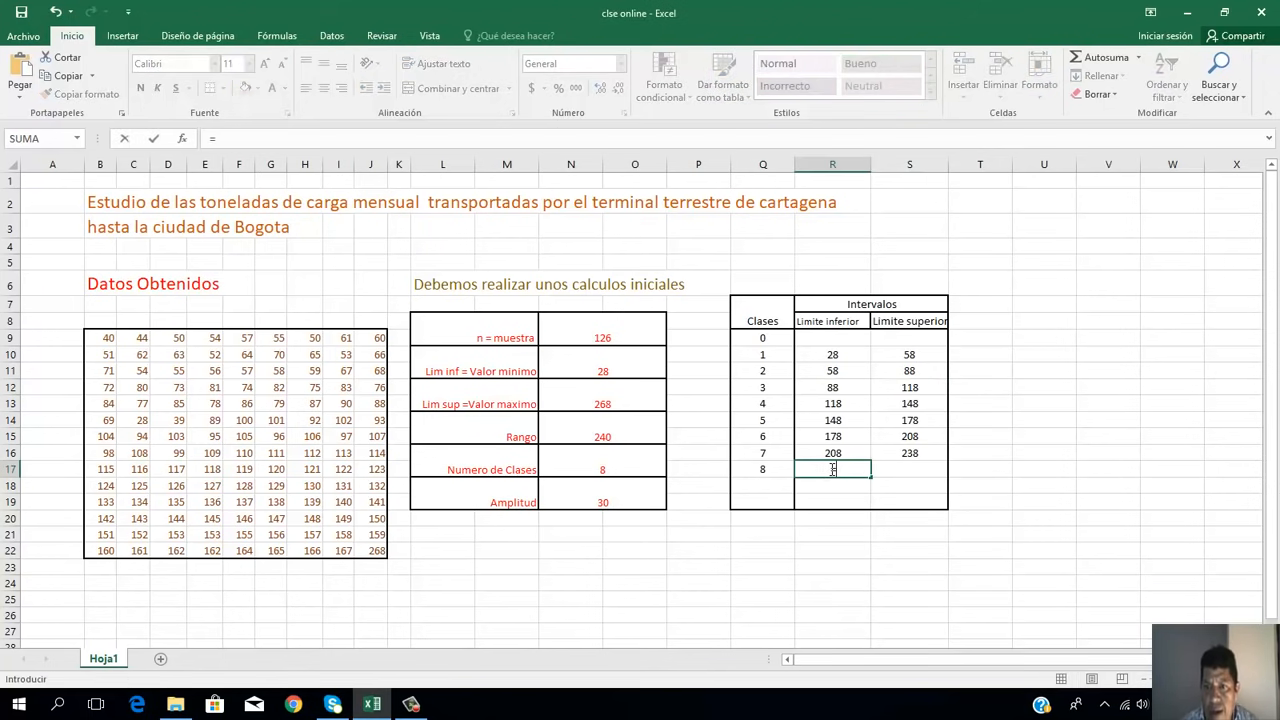
left_click(909, 453)
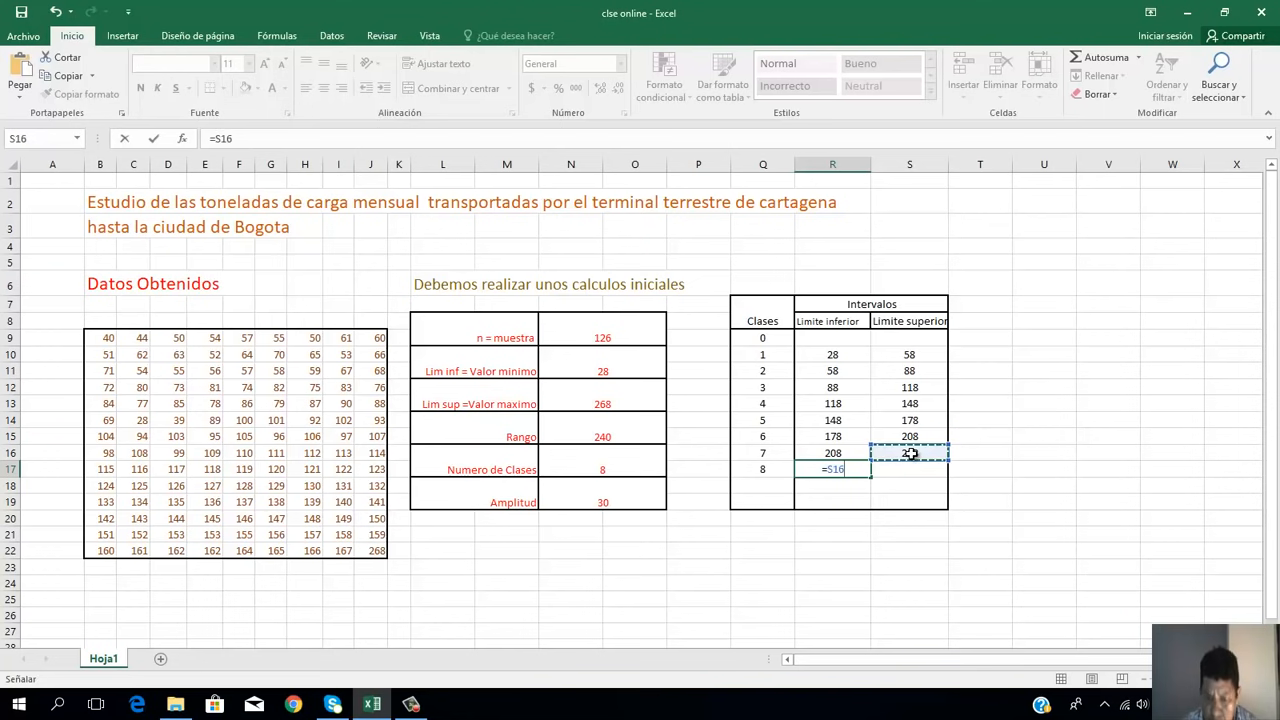
key("Return")
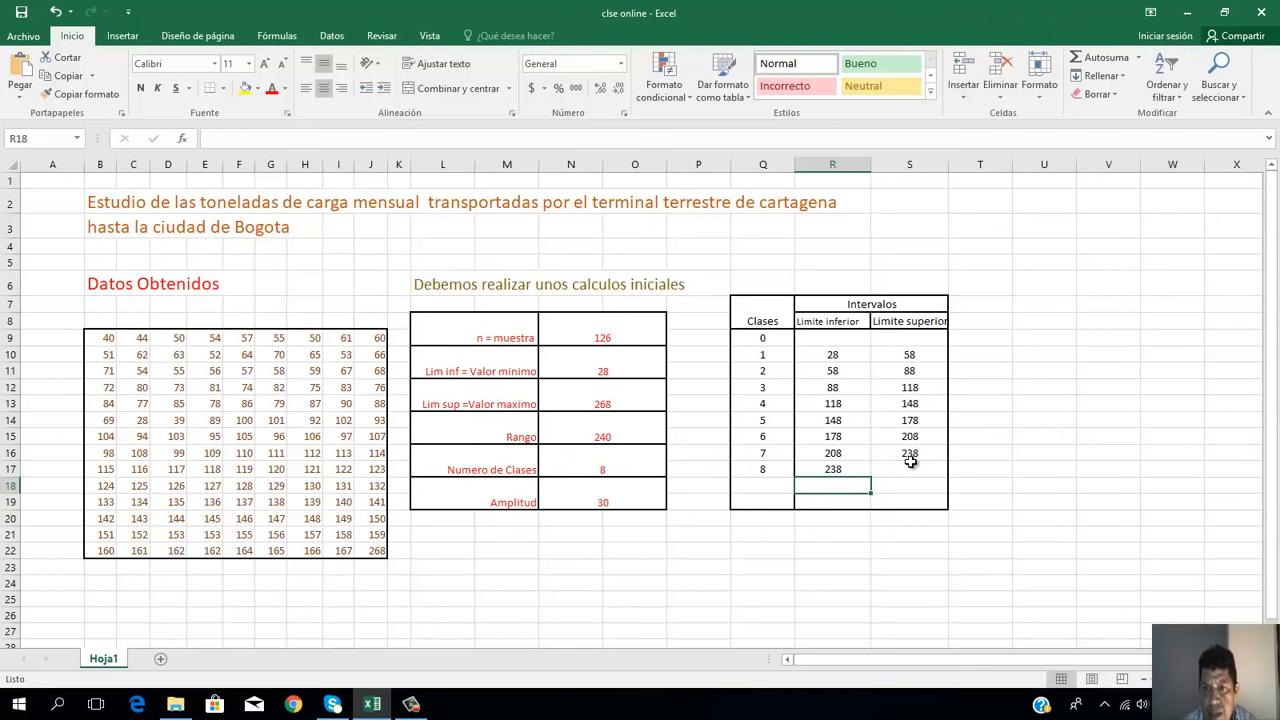
Step: Calculate the Limite superior of class 8 in S17 by adding the Amplitud to its lower limit in R17
left_click(909, 467)
type("=")
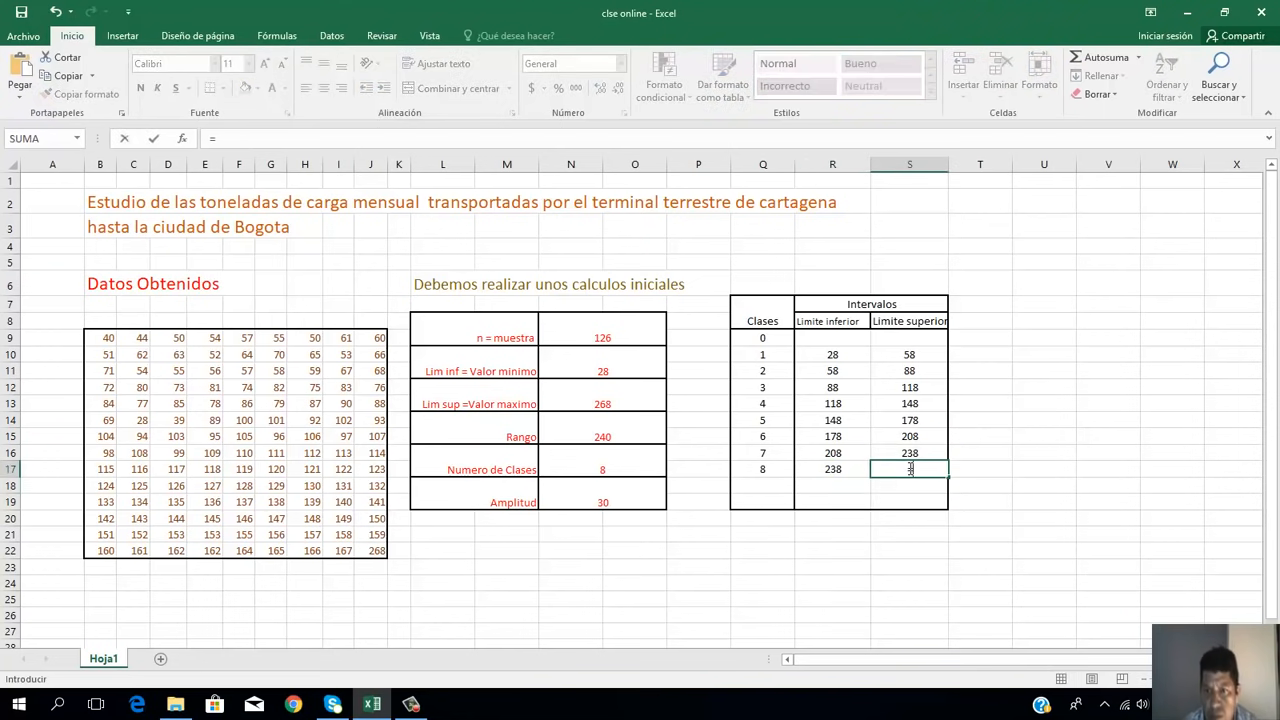
left_click(853, 468)
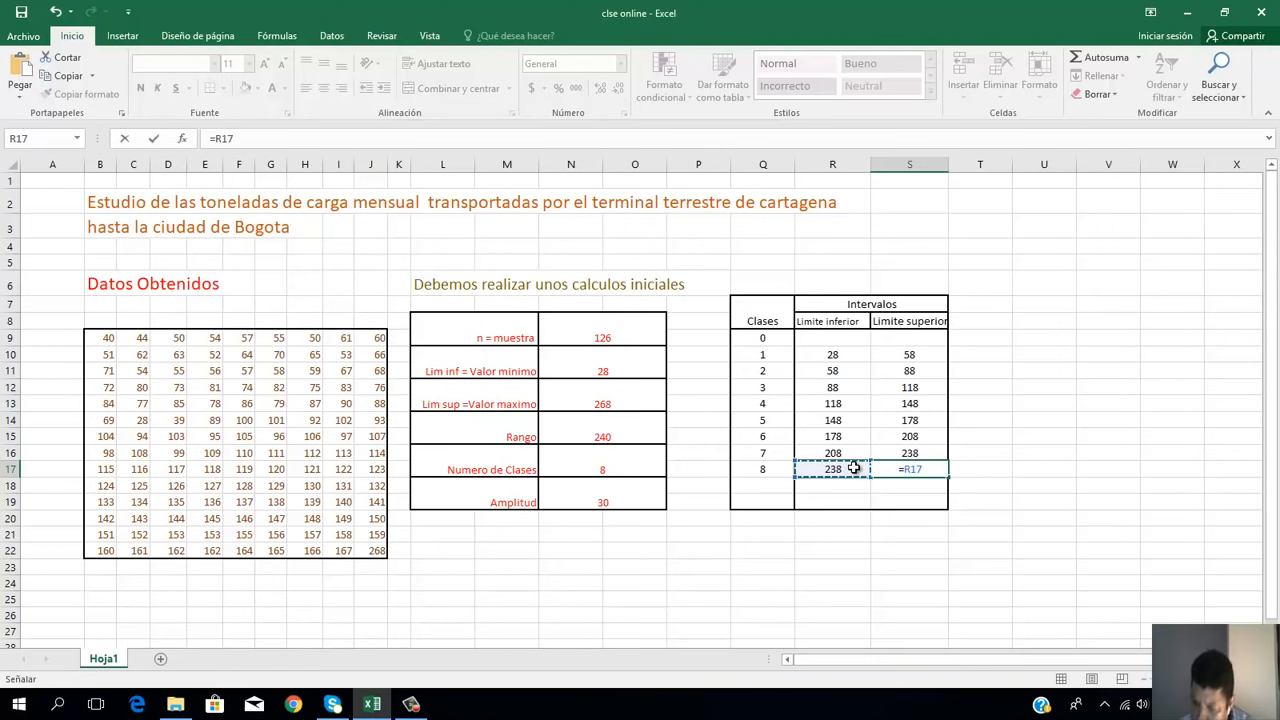
type("+")
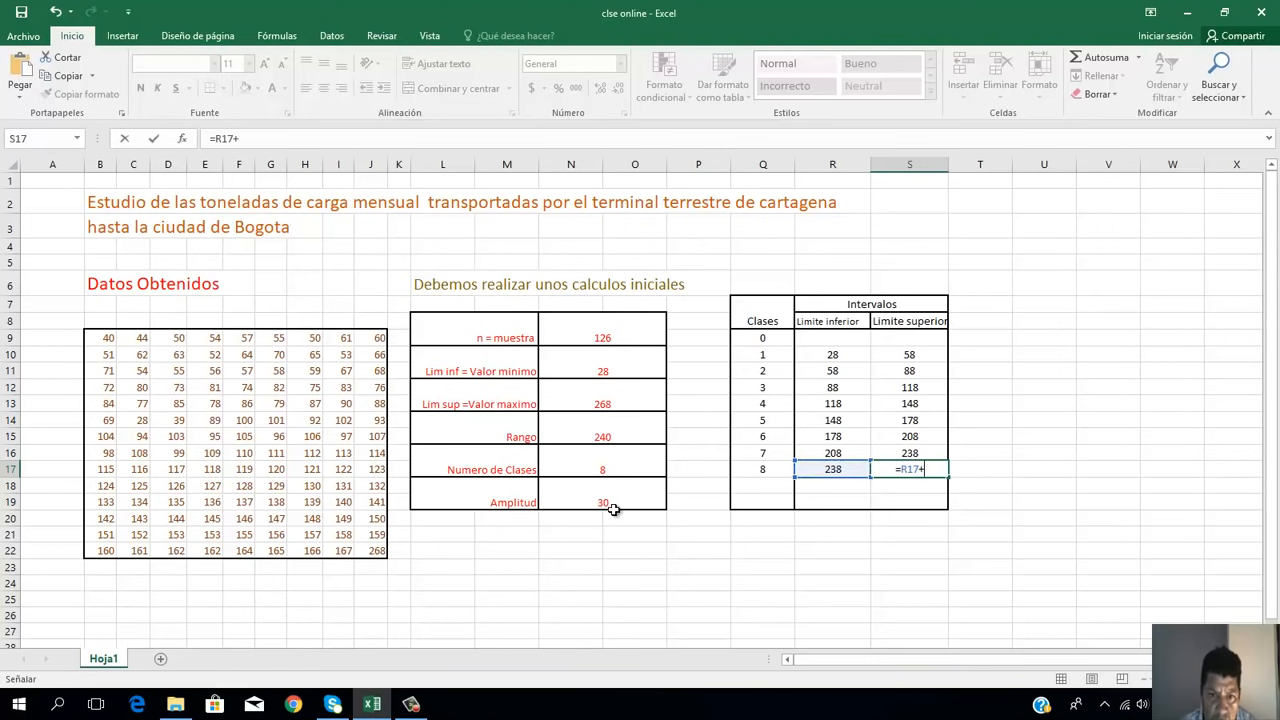
left_click(615, 508)
key("Return")
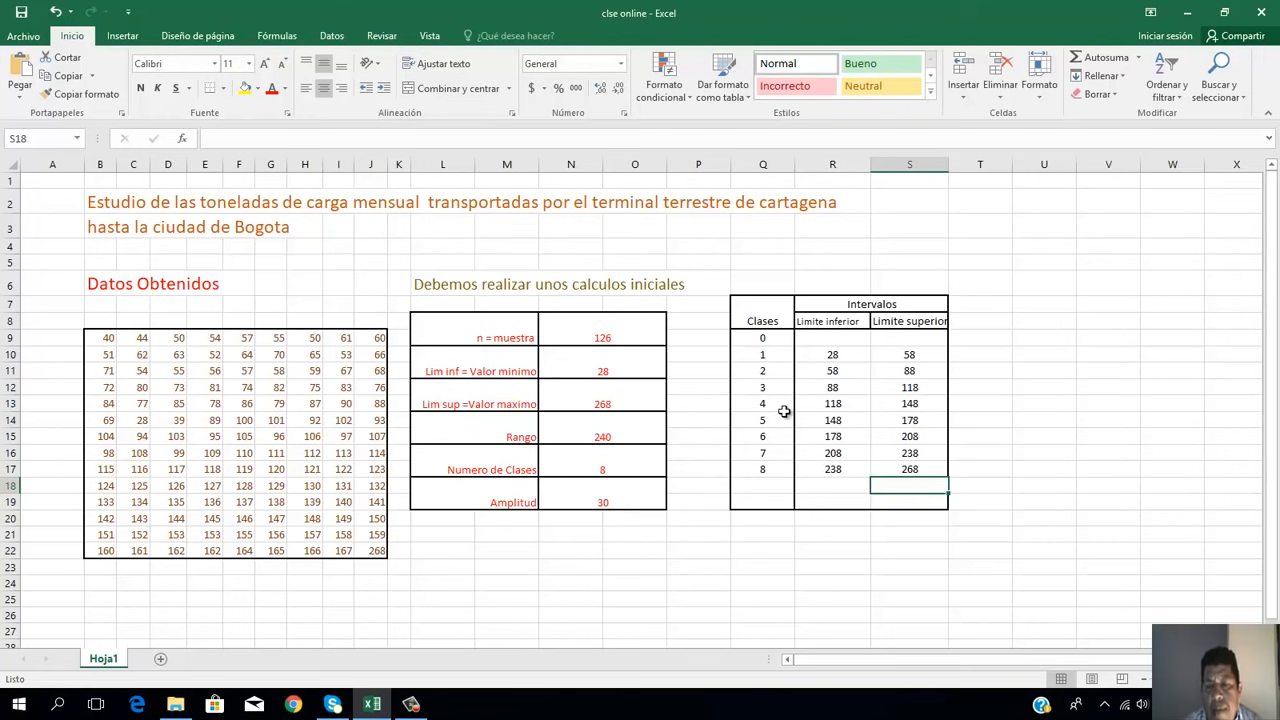
left_click(987, 303)
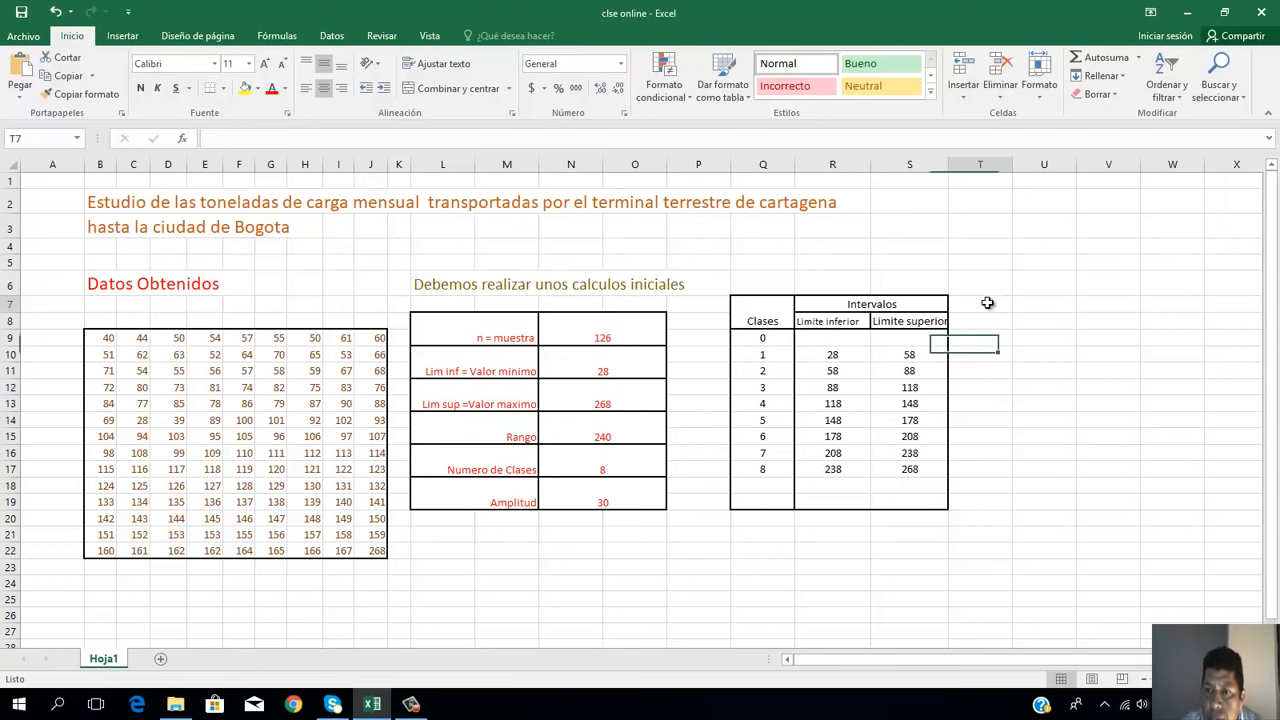
left_click(1039, 305)
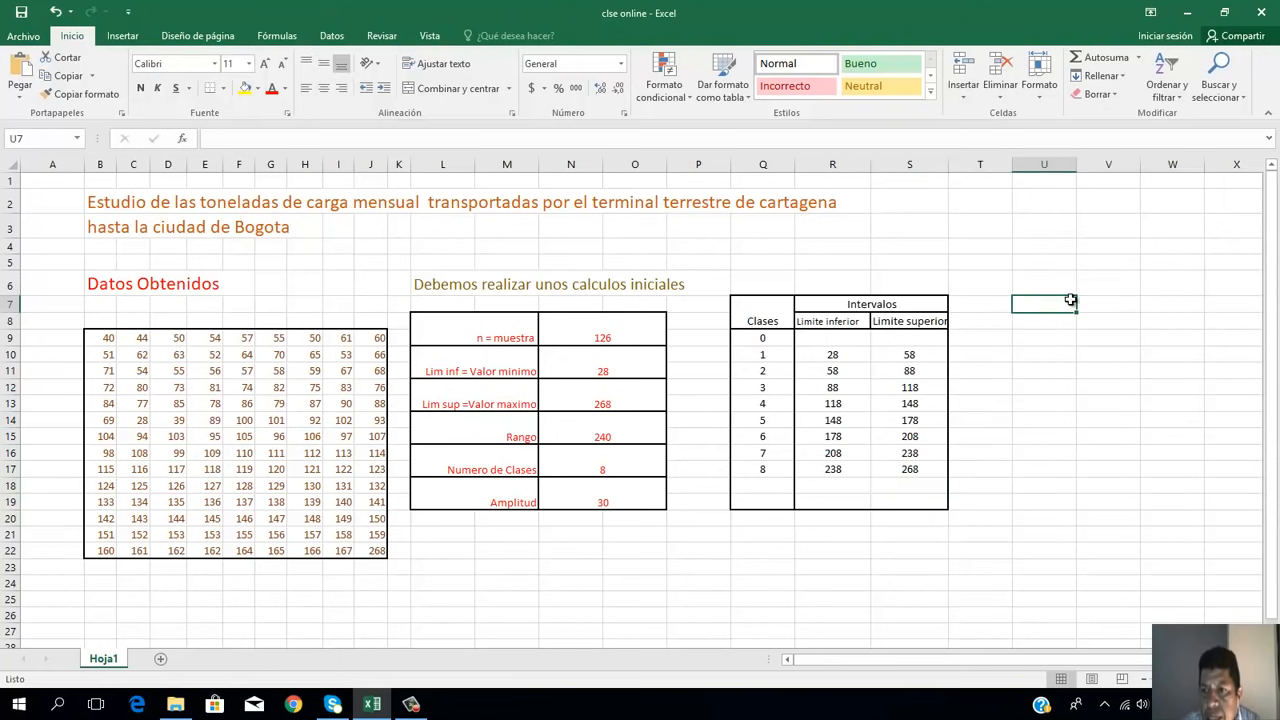
left_click(1132, 303)
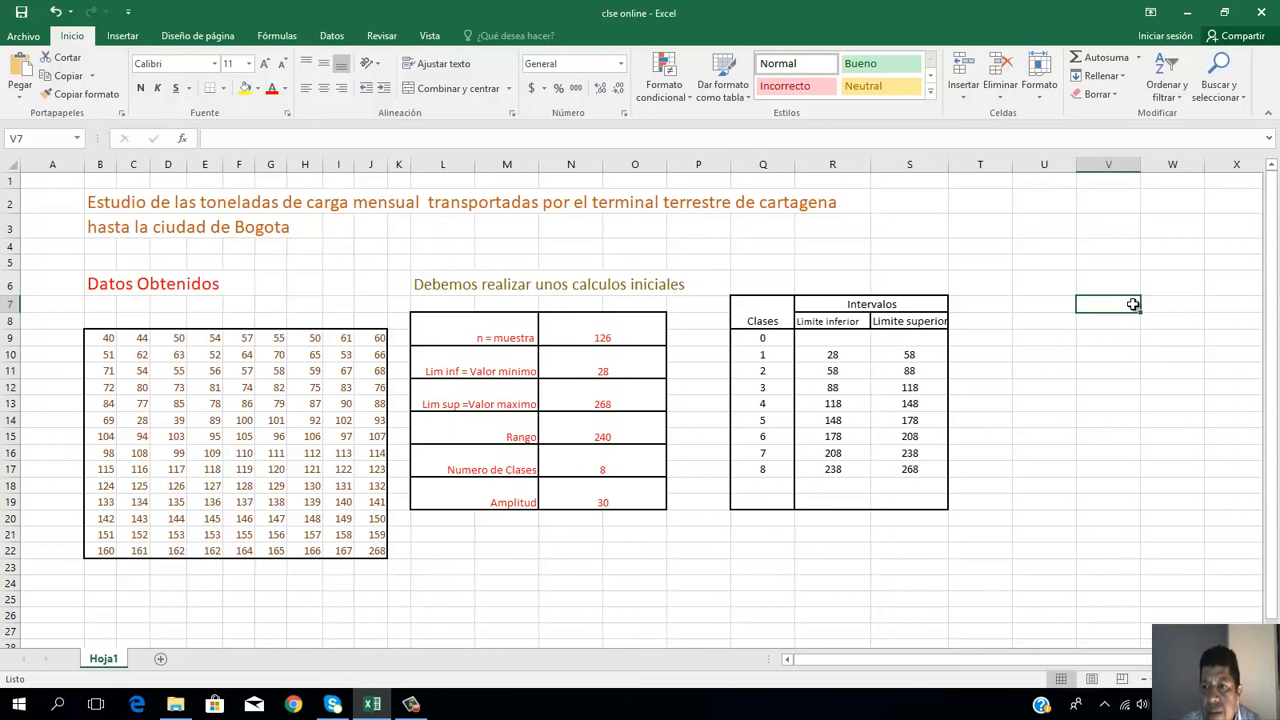
left_click(1189, 306)
left_click(1215, 305)
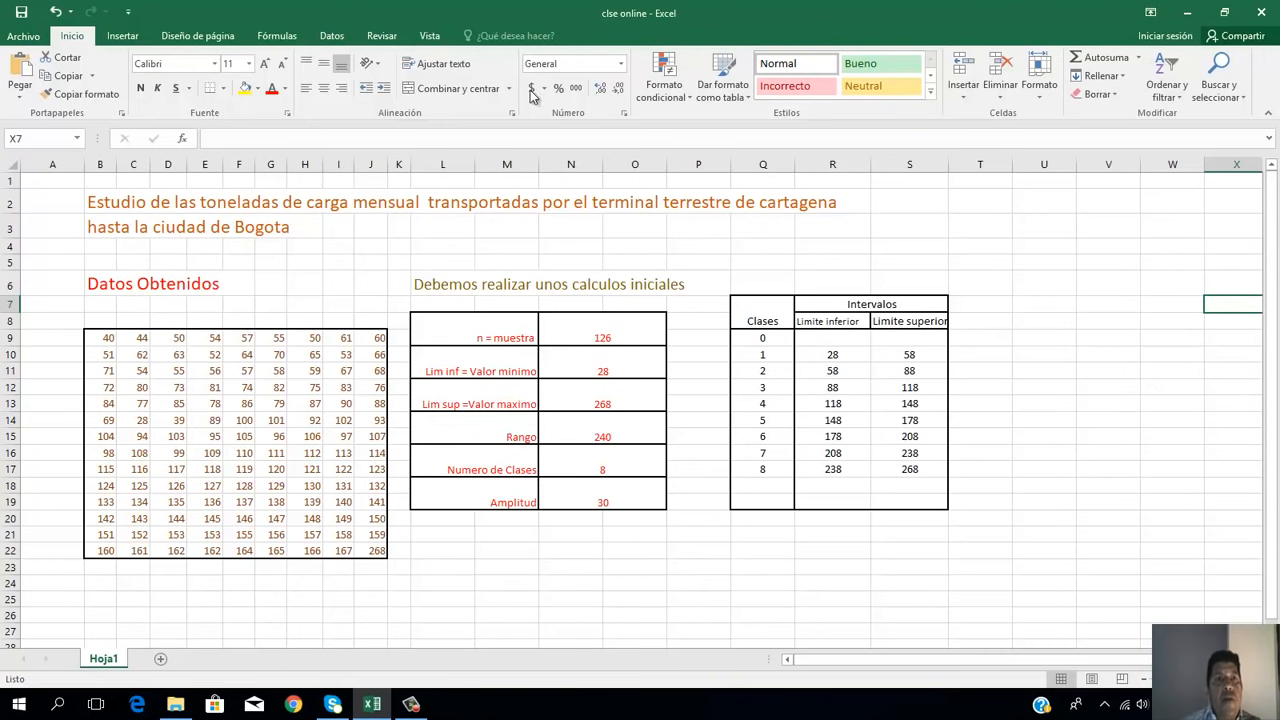
Step: Enable the Herramientas para análisis add-in through the Complementos de Excel options
left_click(333, 36)
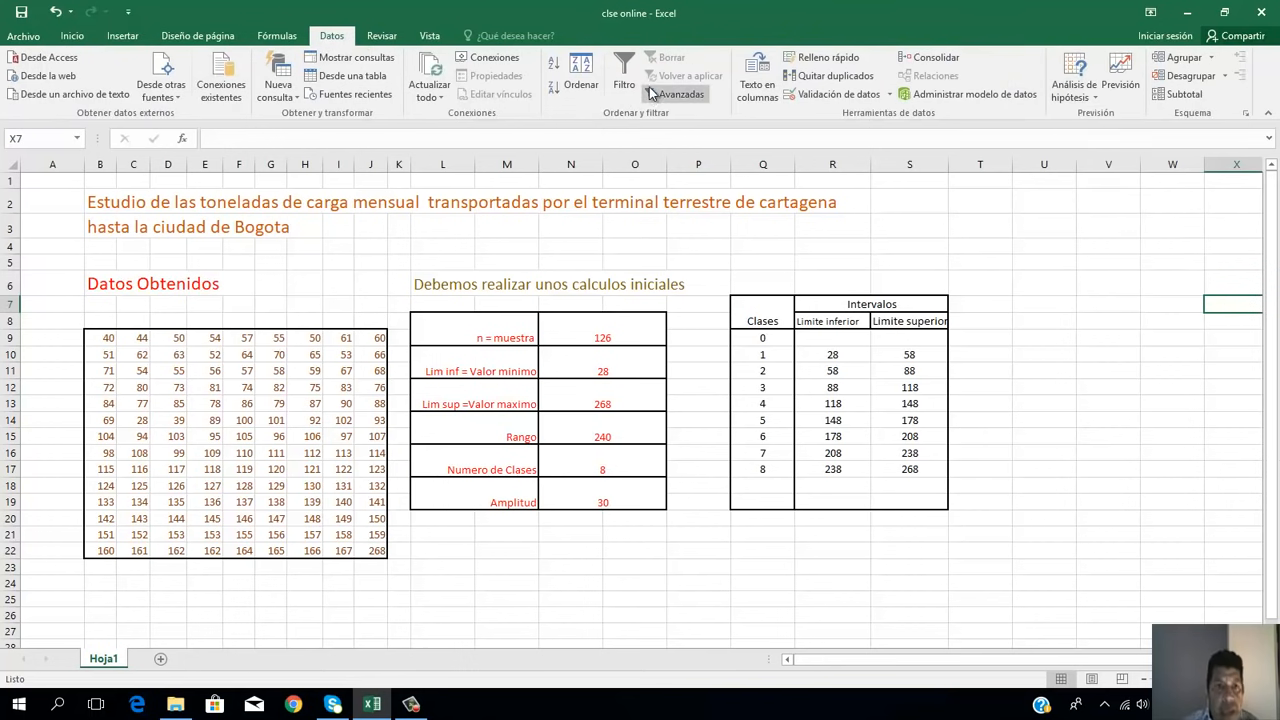
left_click(23, 37)
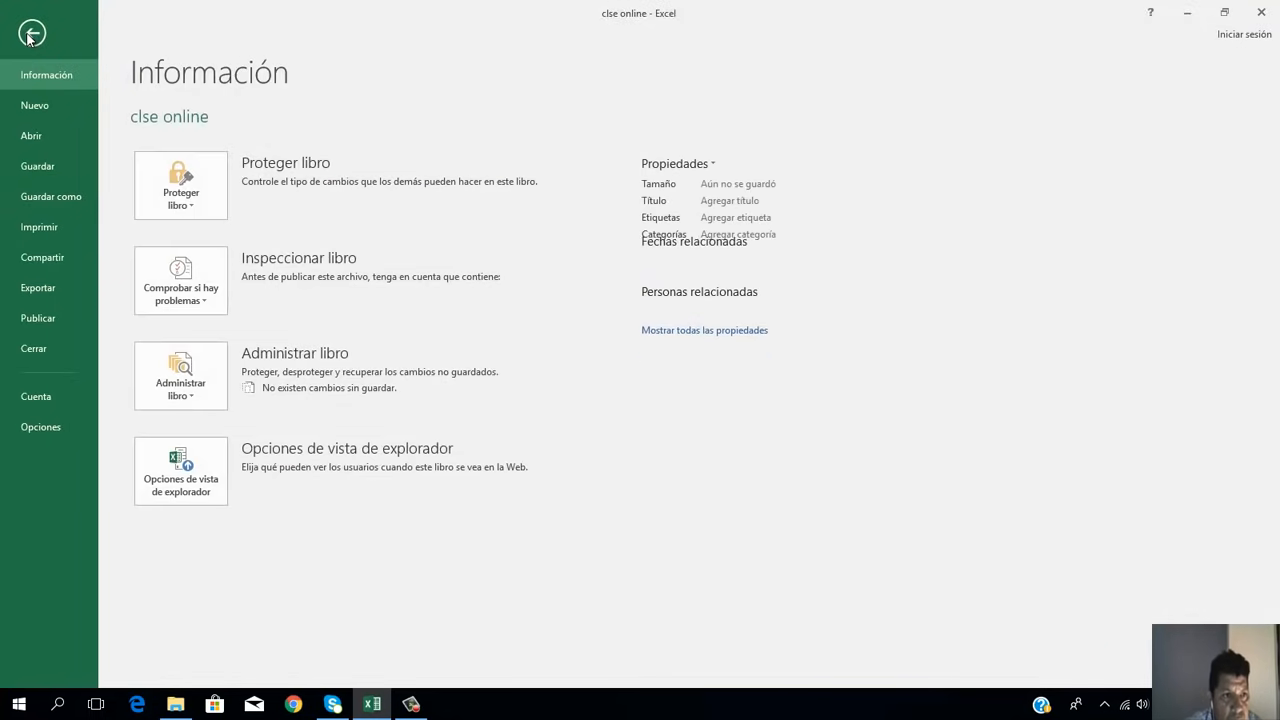
left_click(60, 429)
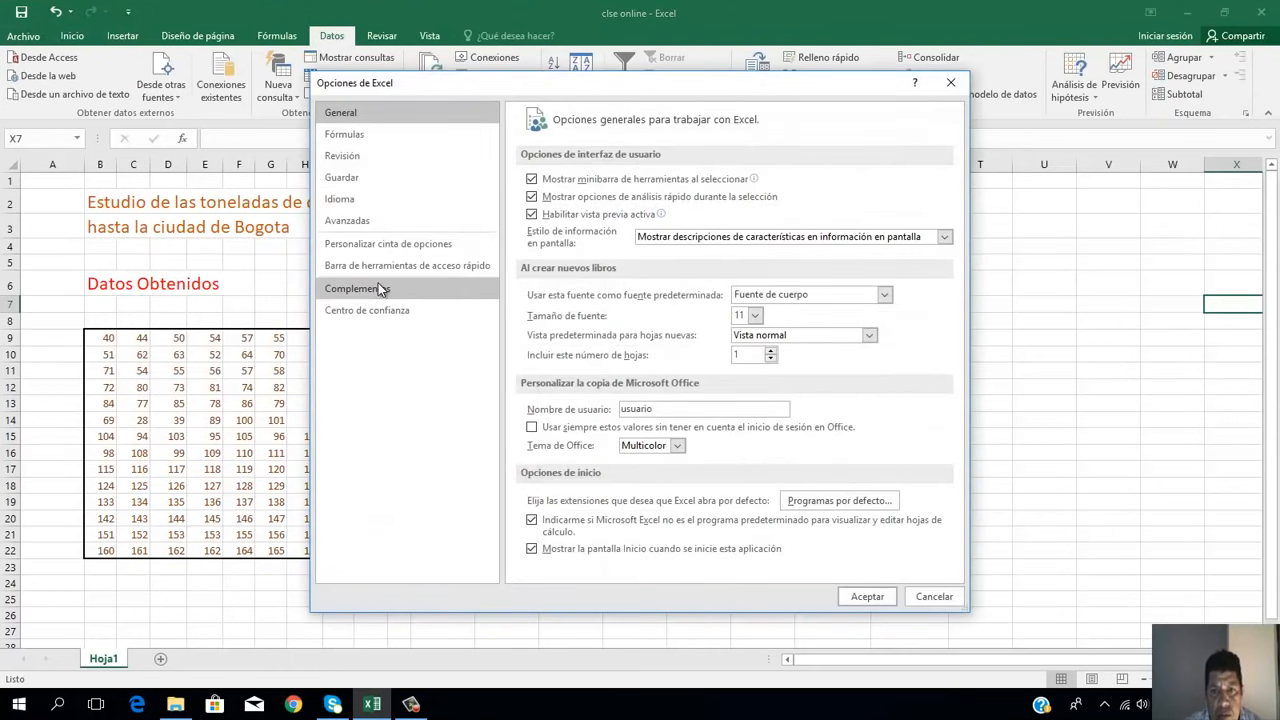
left_click(376, 288)
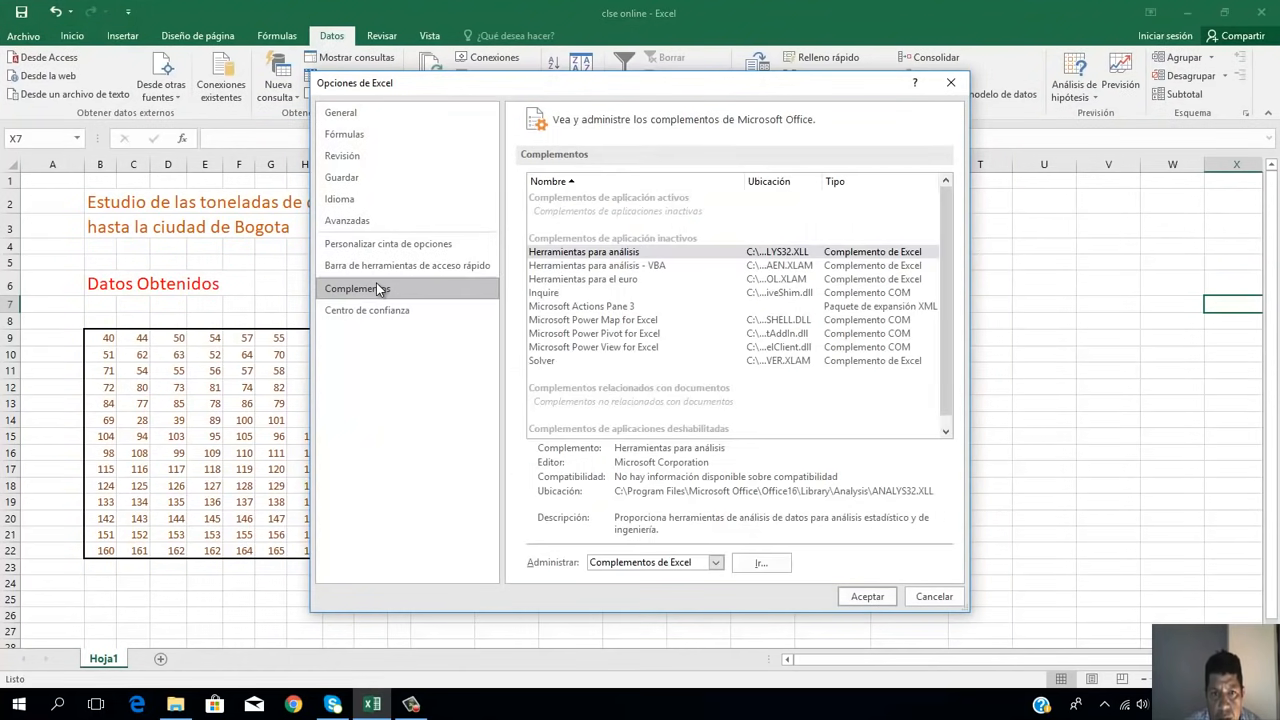
left_click(761, 564)
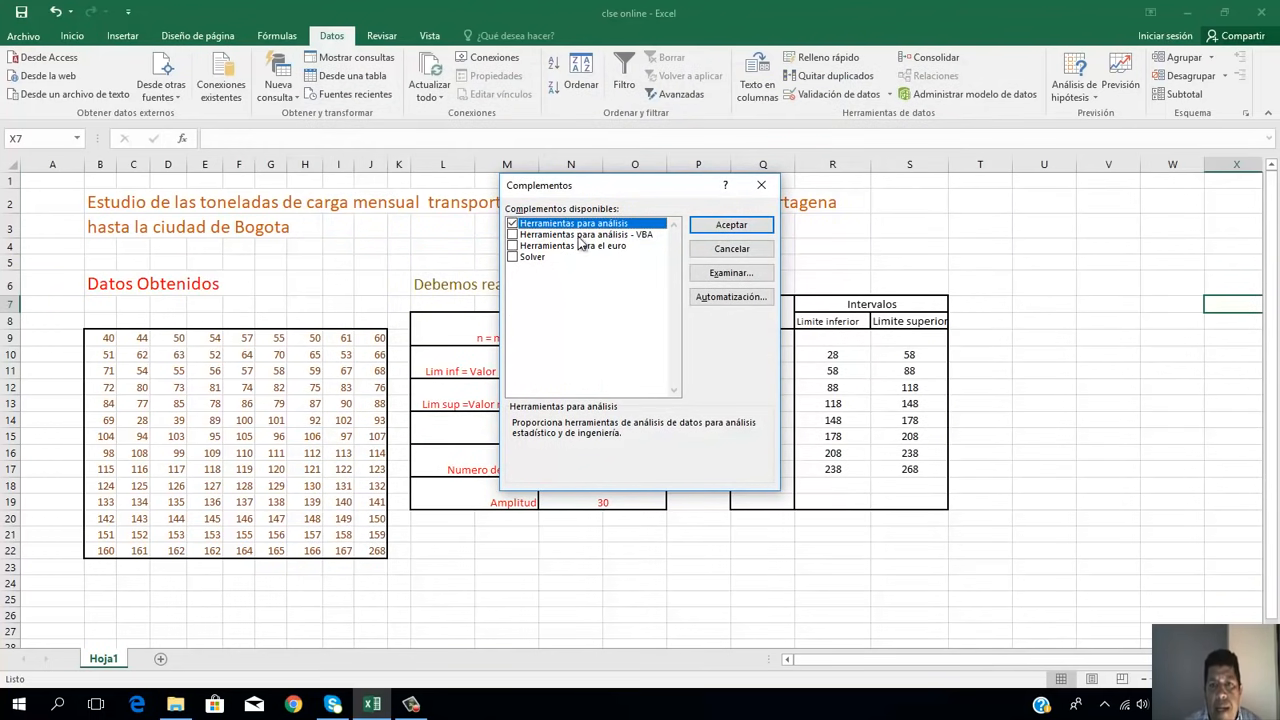
left_click(730, 226)
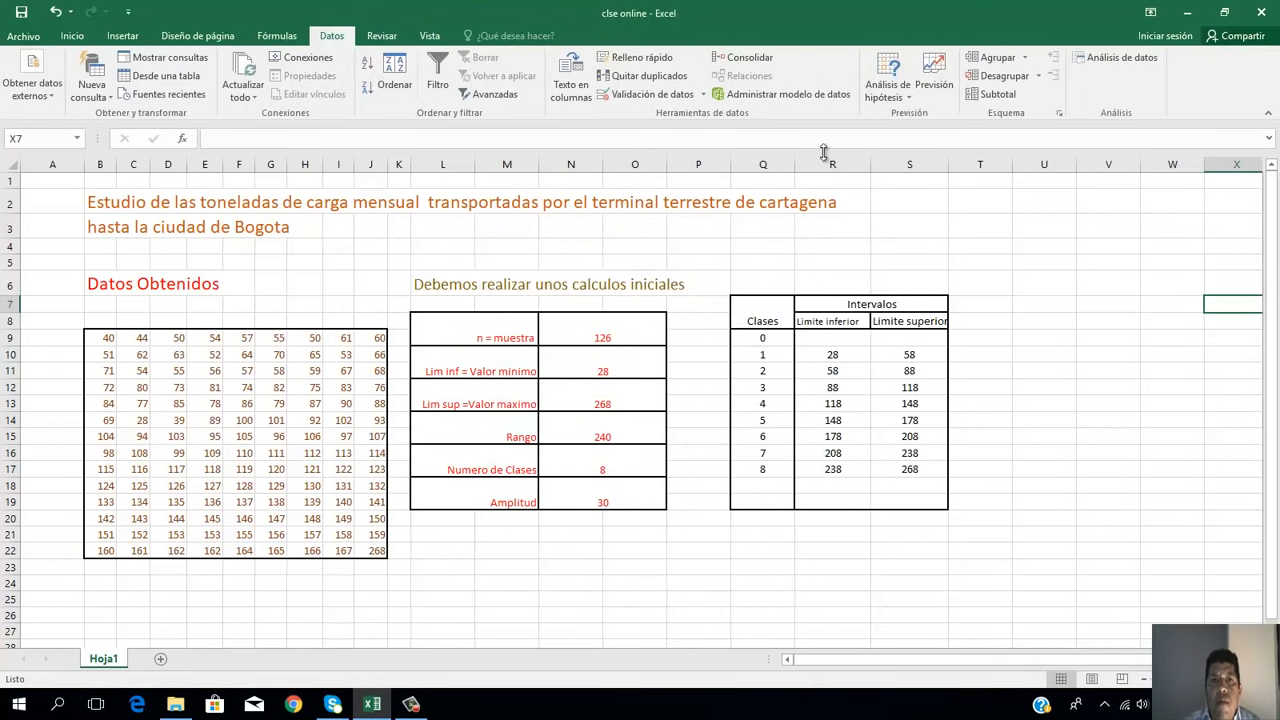
Step: Start the Histograma function from the Análisis de datos tools
left_click(80, 37)
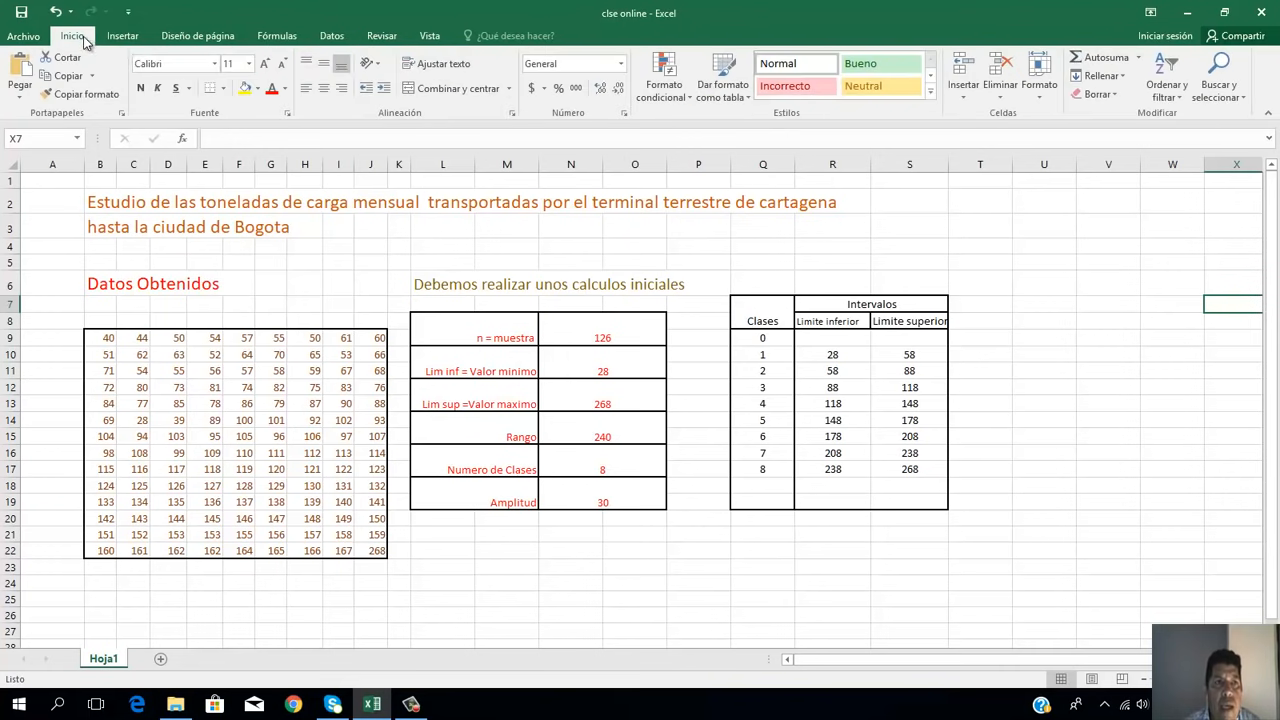
left_click(332, 36)
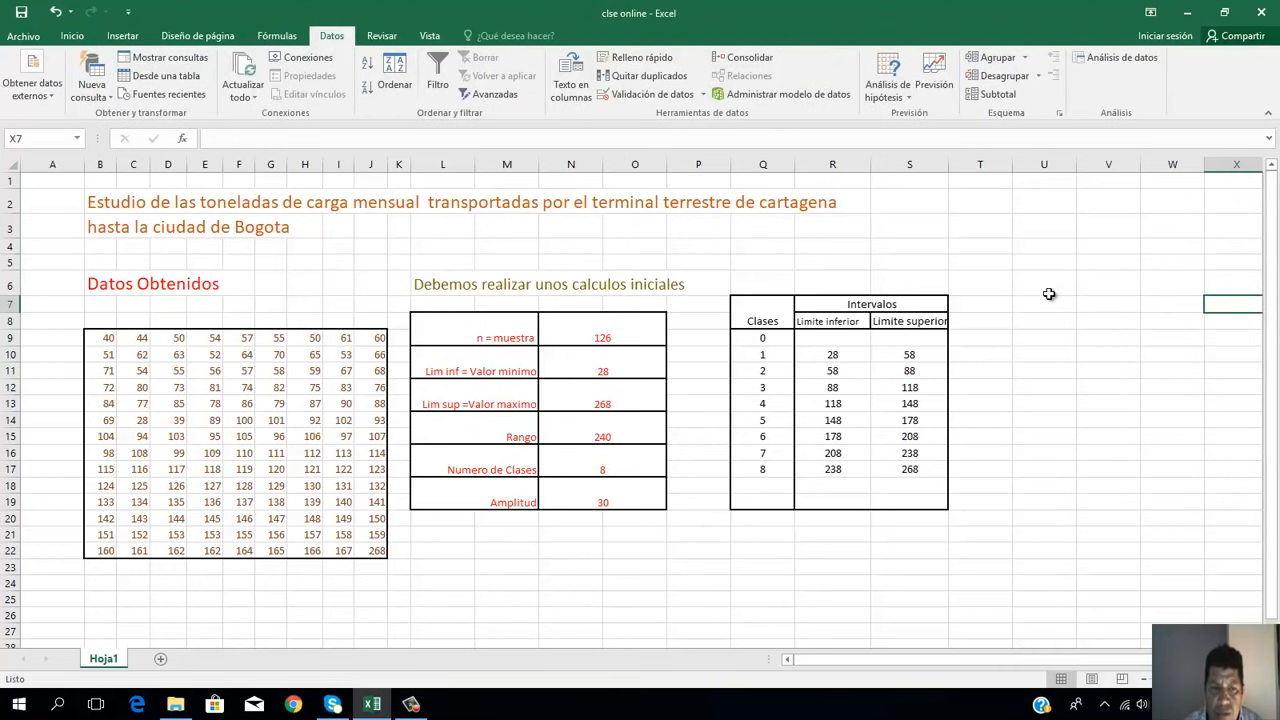
left_click(1115, 57)
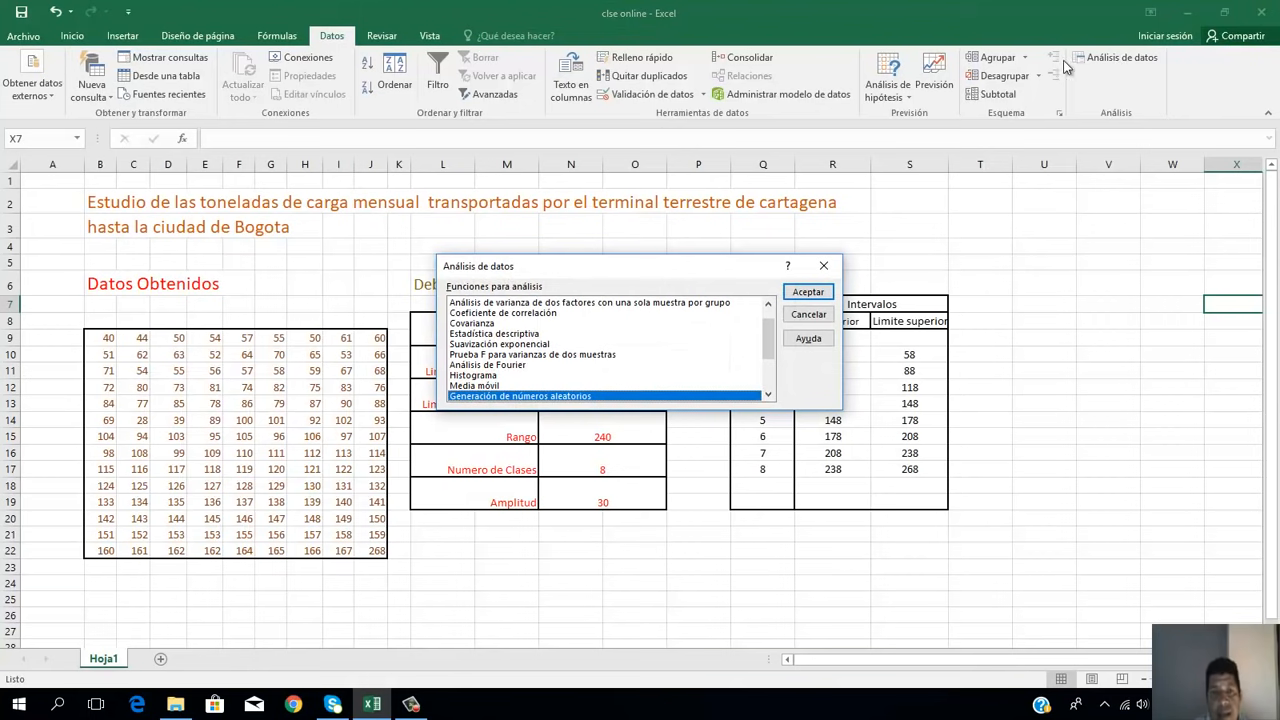
left_click(481, 304)
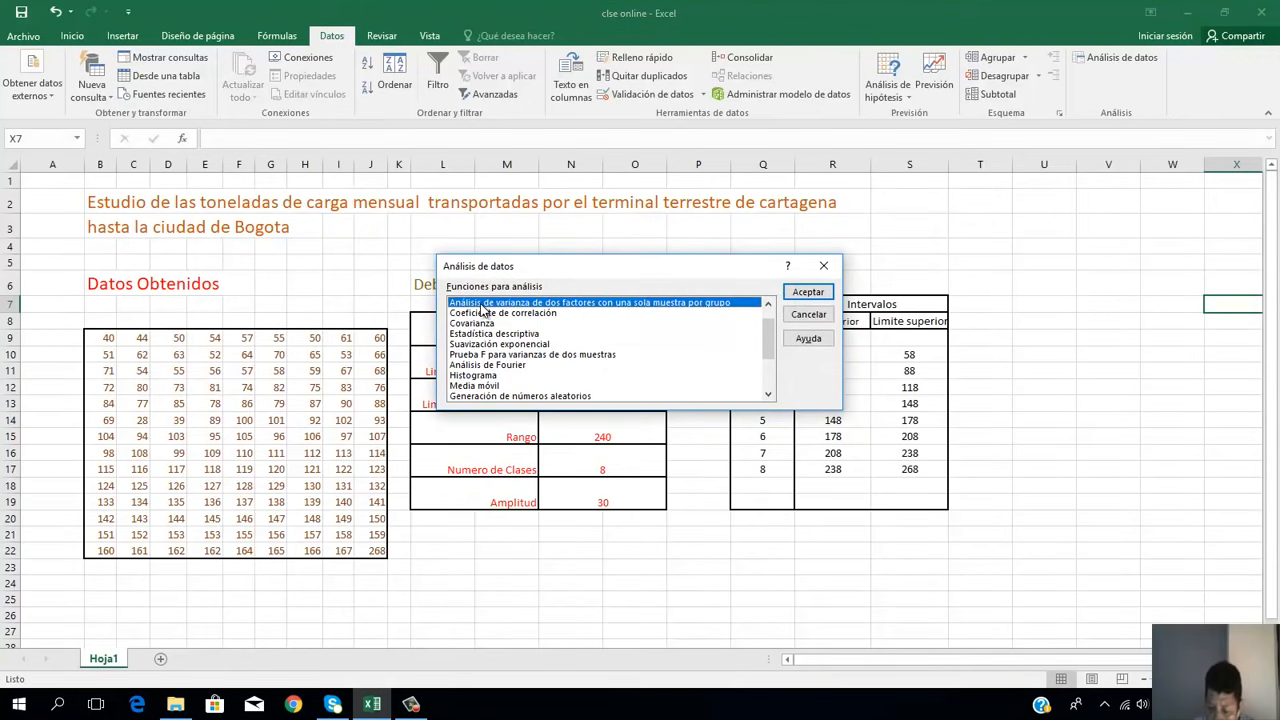
key("Down")
key("Down")
key("Down")
key("Down")
key("Down")
key("Down")
key("Down")
key("Down")
key("Down")
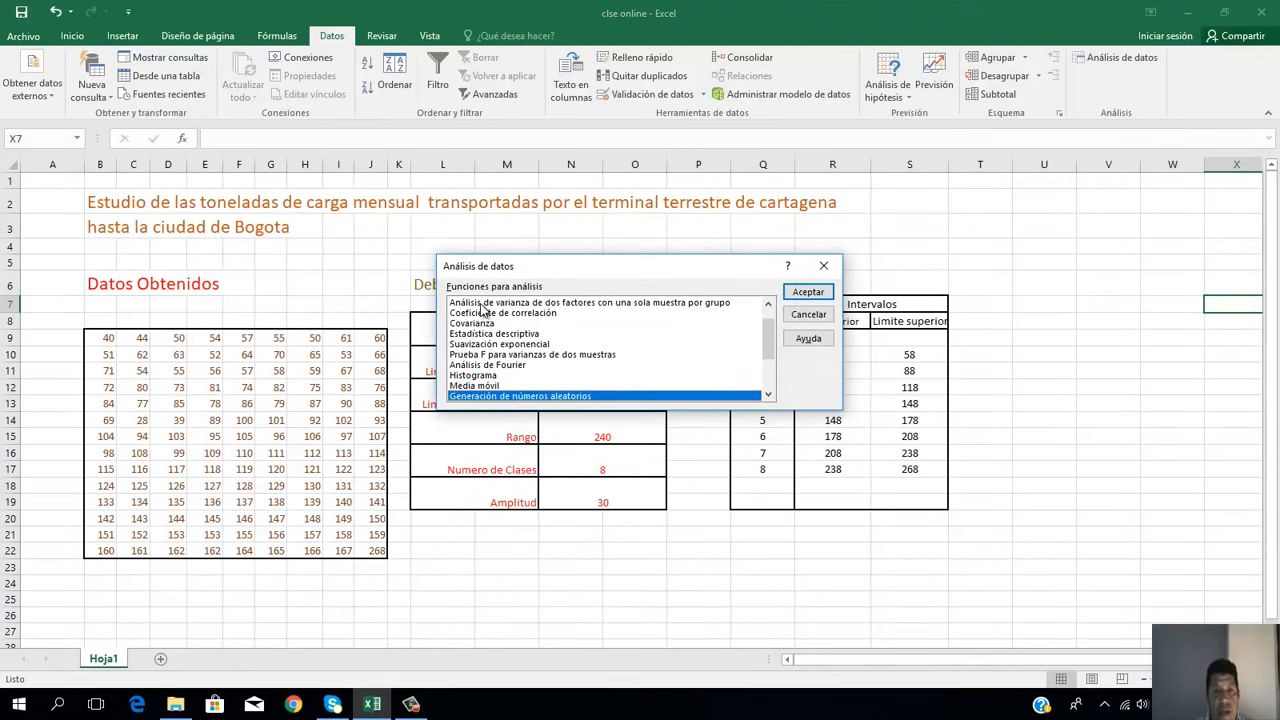
key("Up")
key("Up")
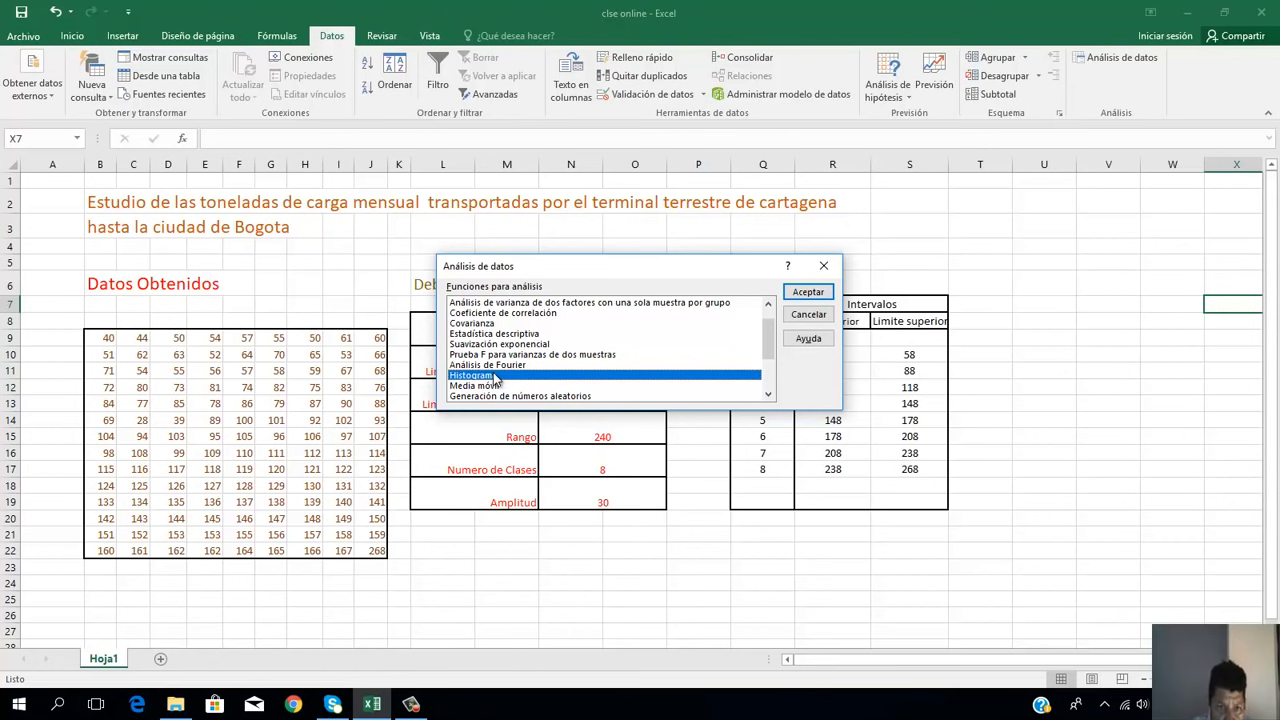
left_click(807, 291)
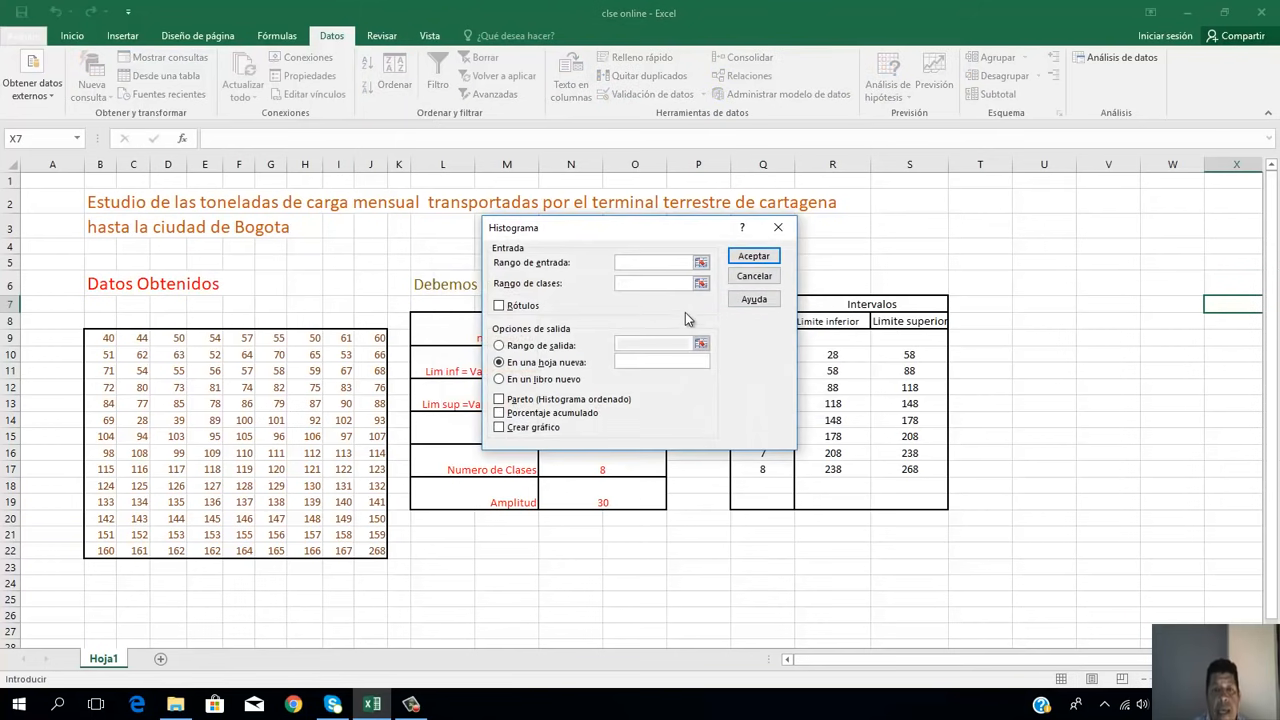
Step: Set the histogram's Rango de entrada to the obtained data in $B$9:$J$22
left_click(702, 262)
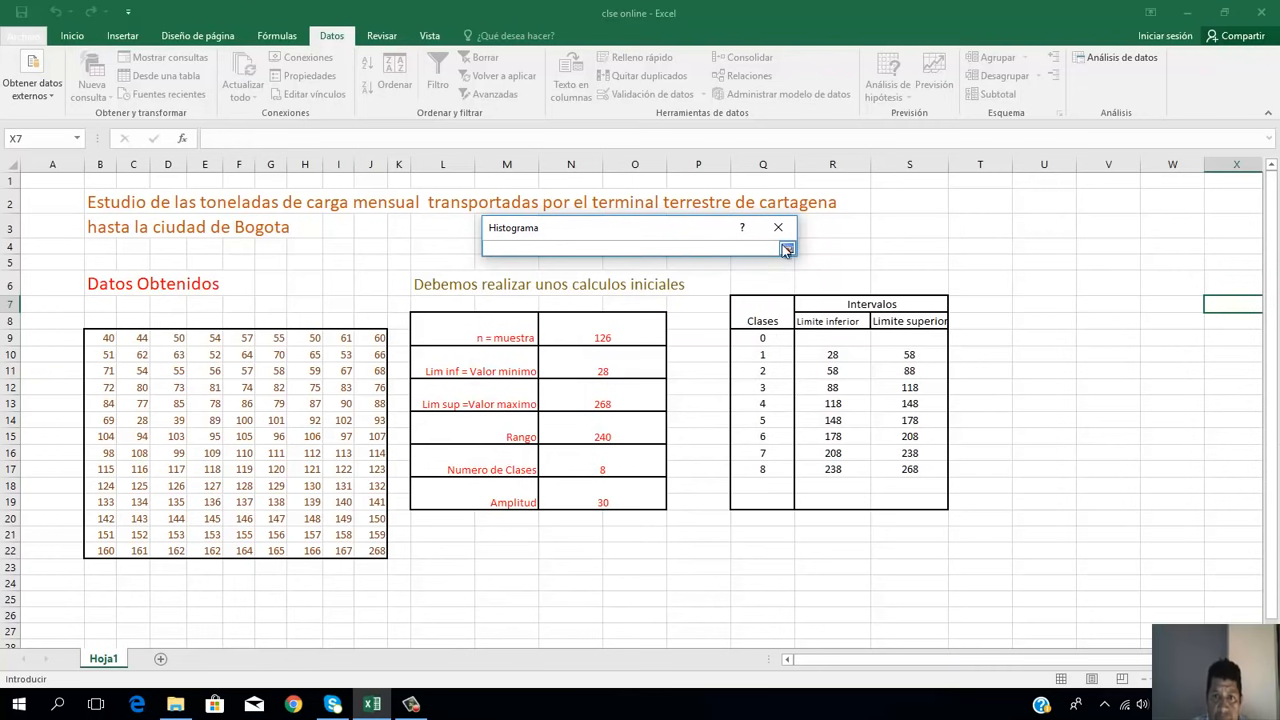
left_click(786, 250)
left_click(702, 262)
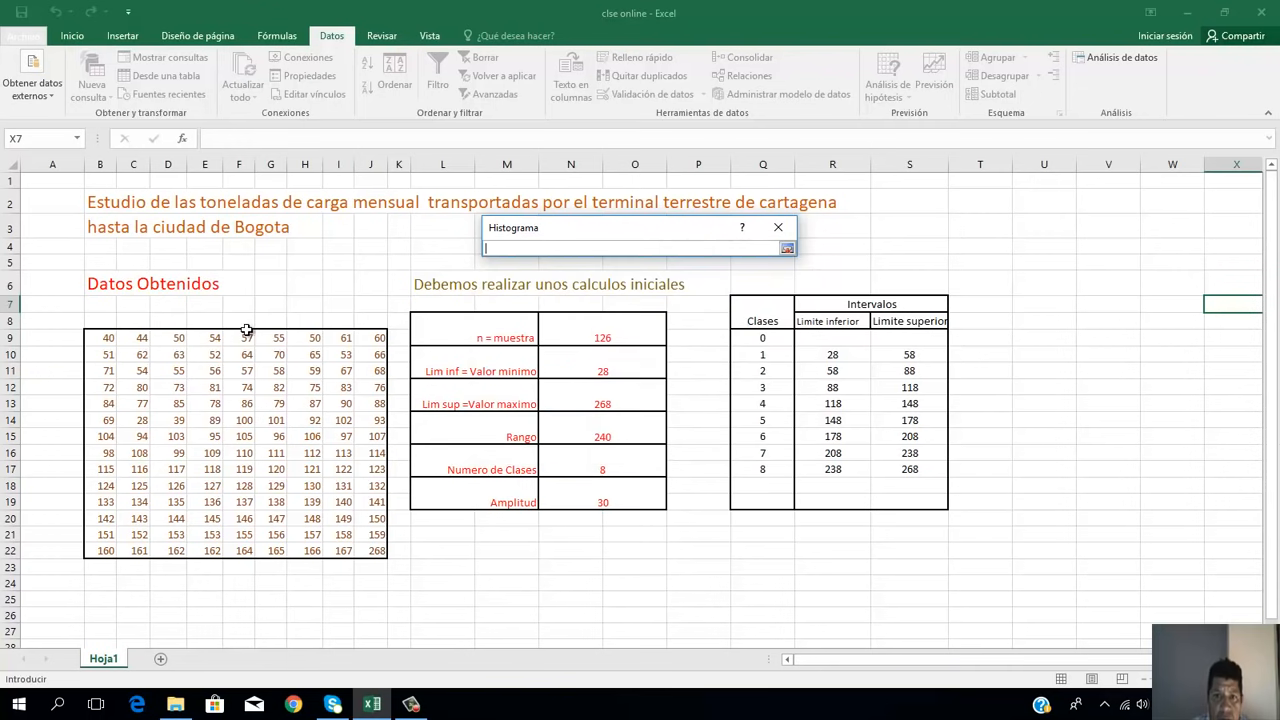
left_click(91, 339)
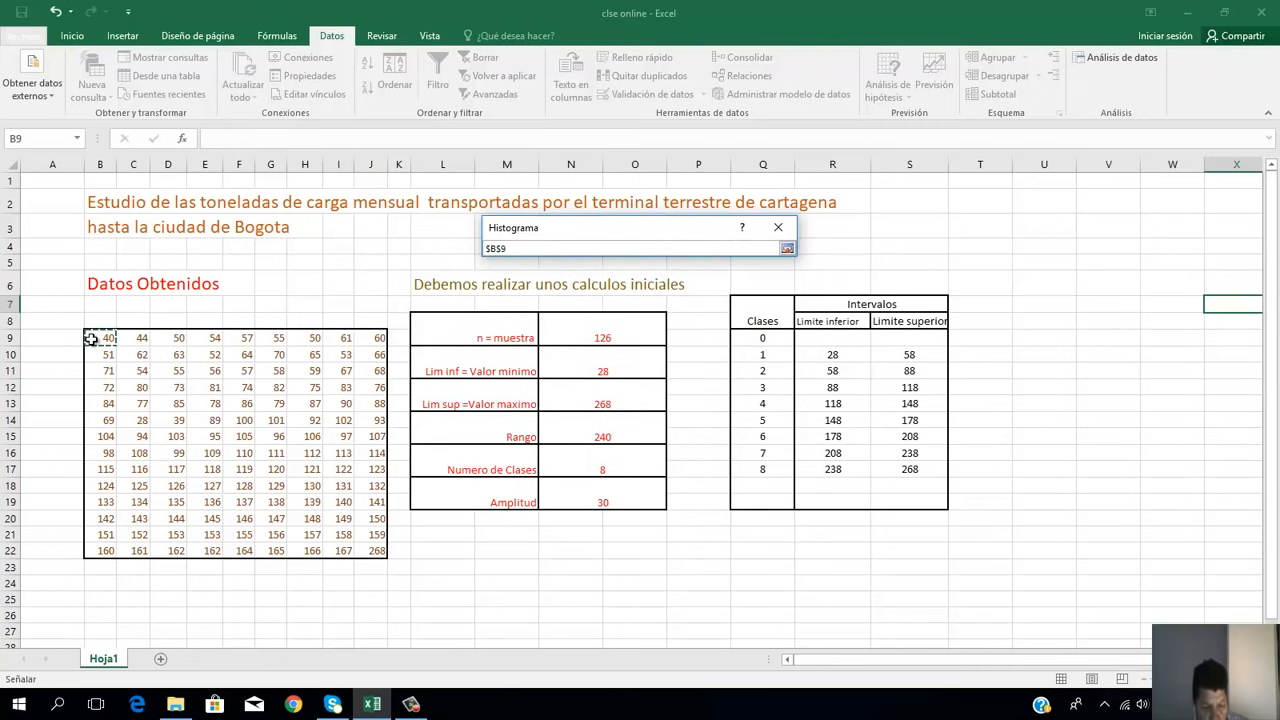
key("shift+Right")
key("shift+Right")
key("shift+Right")
key("shift+Right")
key("shift+Right")
key("shift+Right")
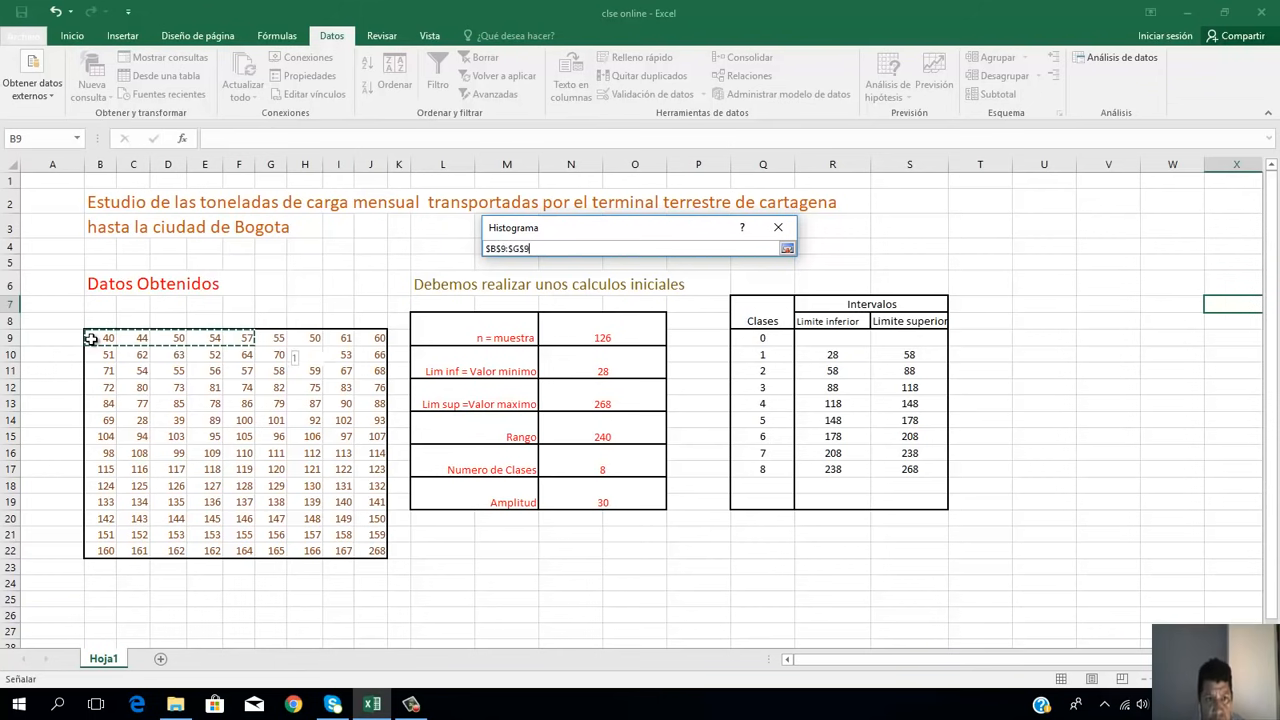
key("shift+Right")
key("shift+Right")
key("shift+Down")
key("shift+Down")
key("shift+Down")
key("shift+Down")
key("shift+Down")
key("shift+Down")
key("shift+Down")
key("shift+Down")
key("shift+Down")
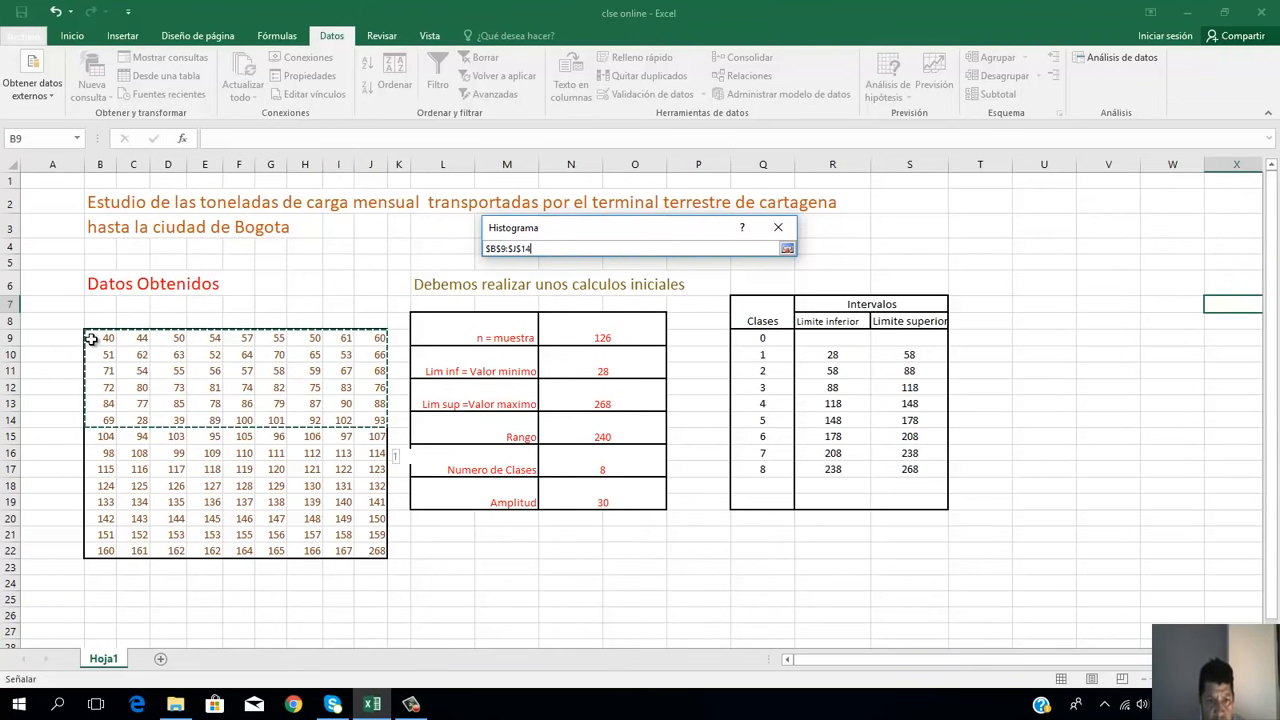
key("shift+Down")
key("shift+Down")
key("shift+Down")
key("shift+Down")
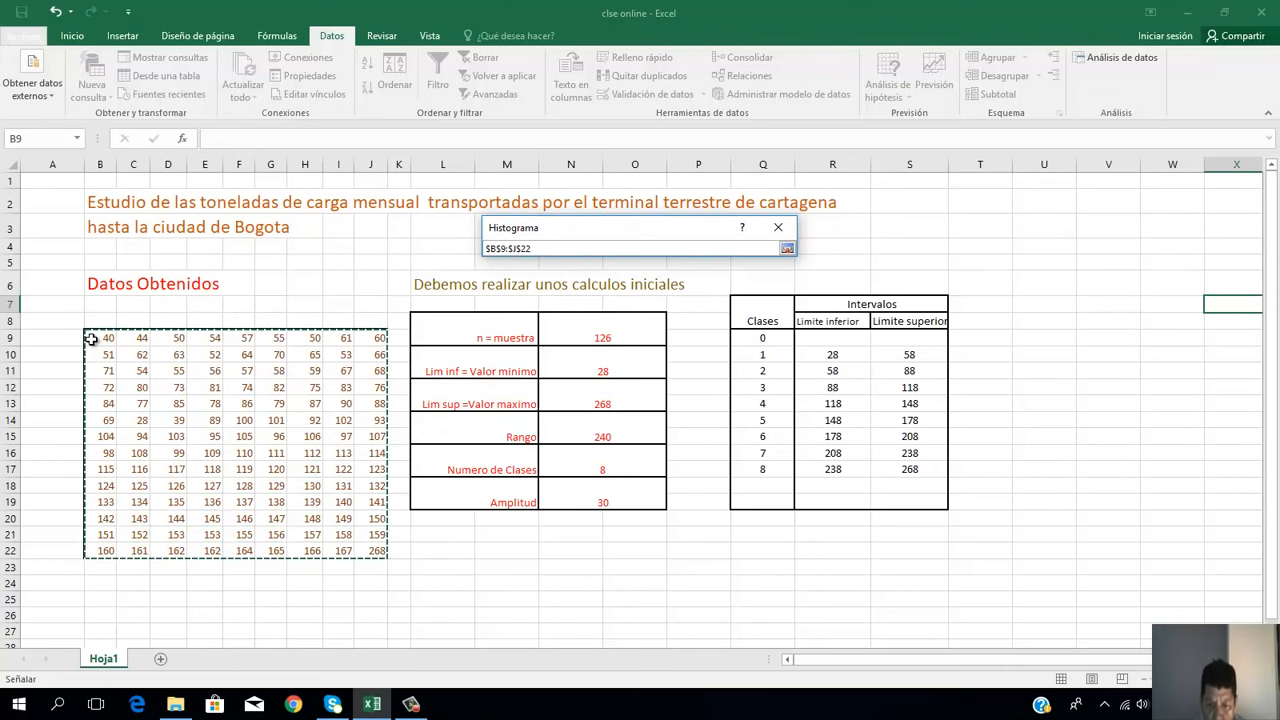
key("Return")
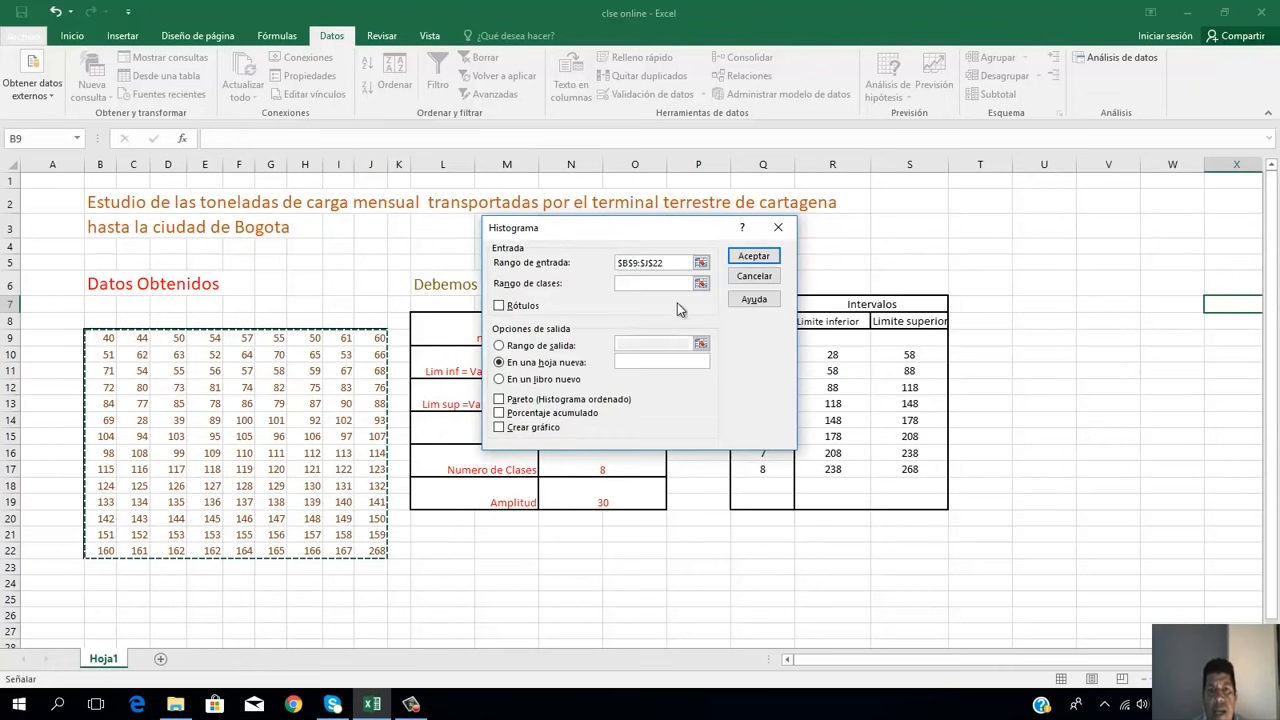
Step: Set the histogram's Rango de clases to the Limite superior values in $S$9:$S$17
left_click(701, 283)
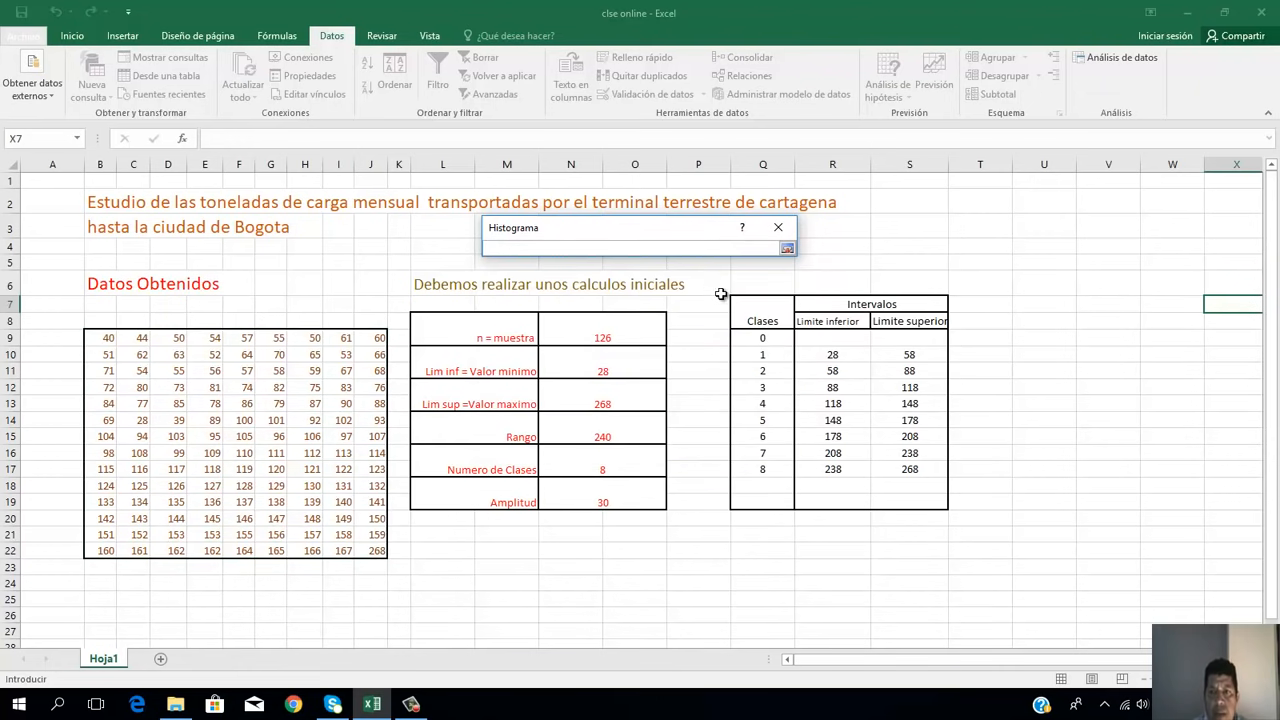
left_click(912, 339)
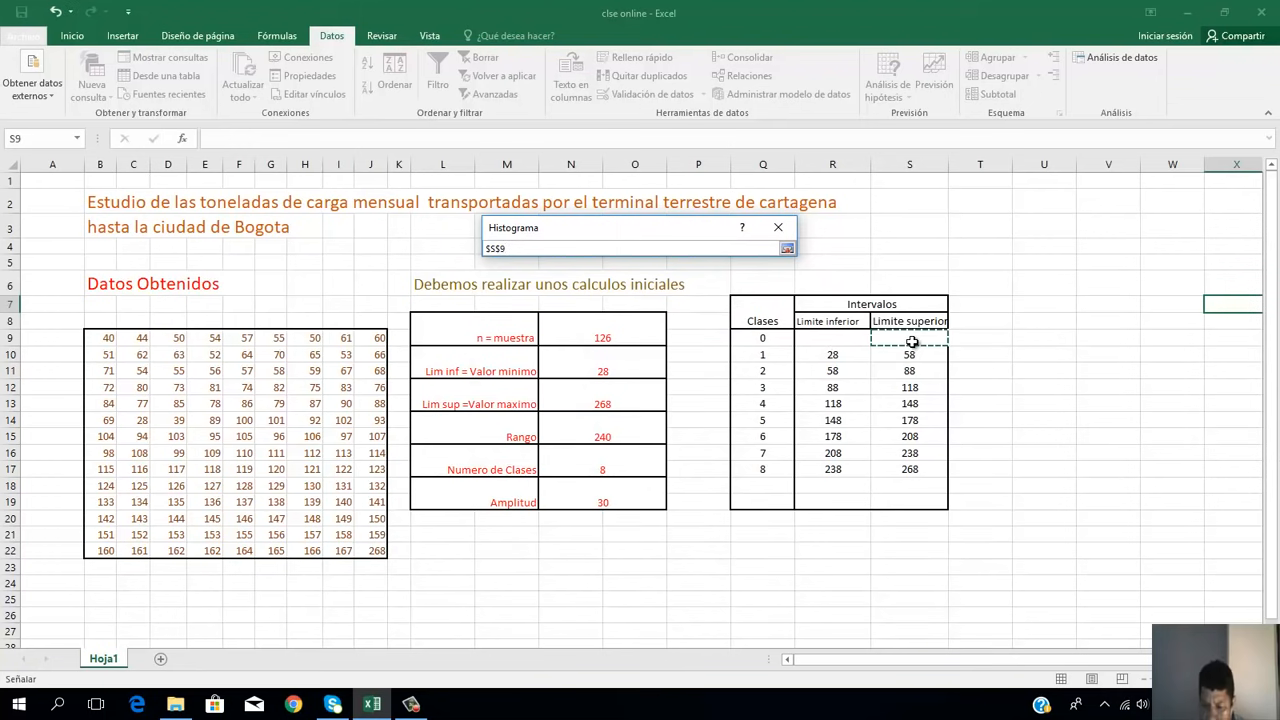
key("shift+Down")
key("shift+Down")
key("shift+Down")
key("shift+Down")
key("shift+Down")
key("shift+Down")
key("shift+Down")
key("shift+Down")
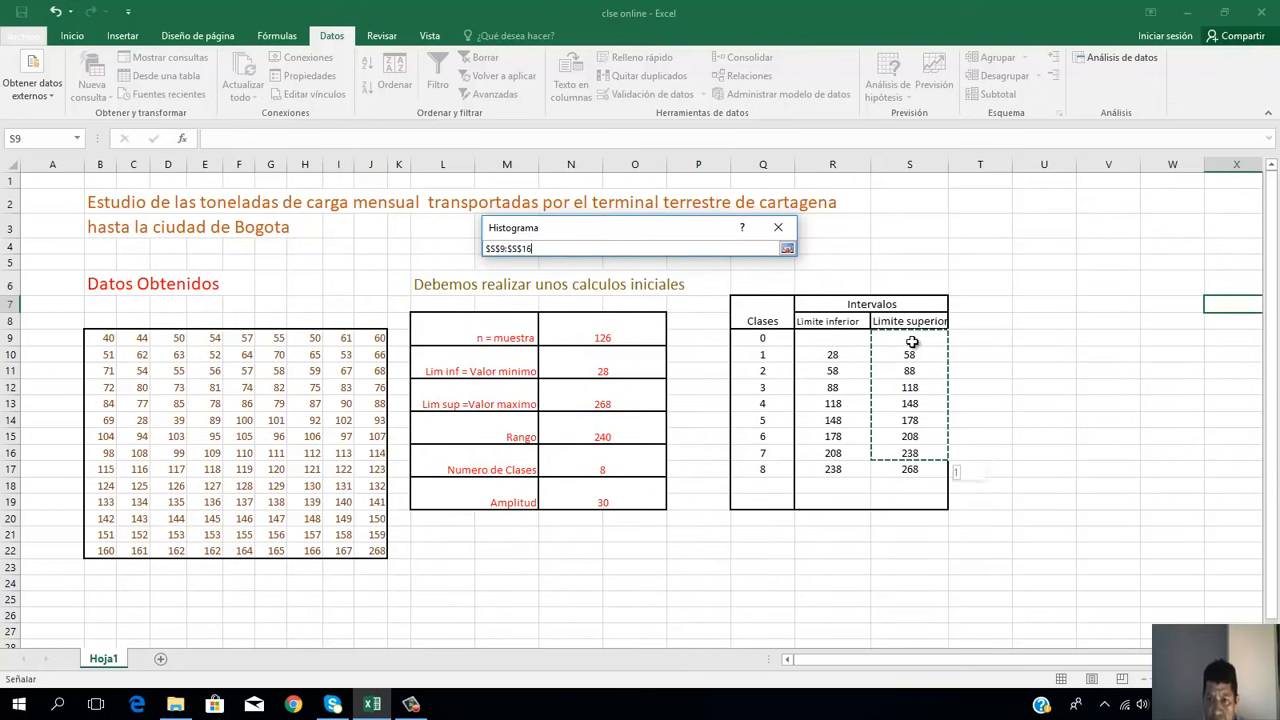
key("Return")
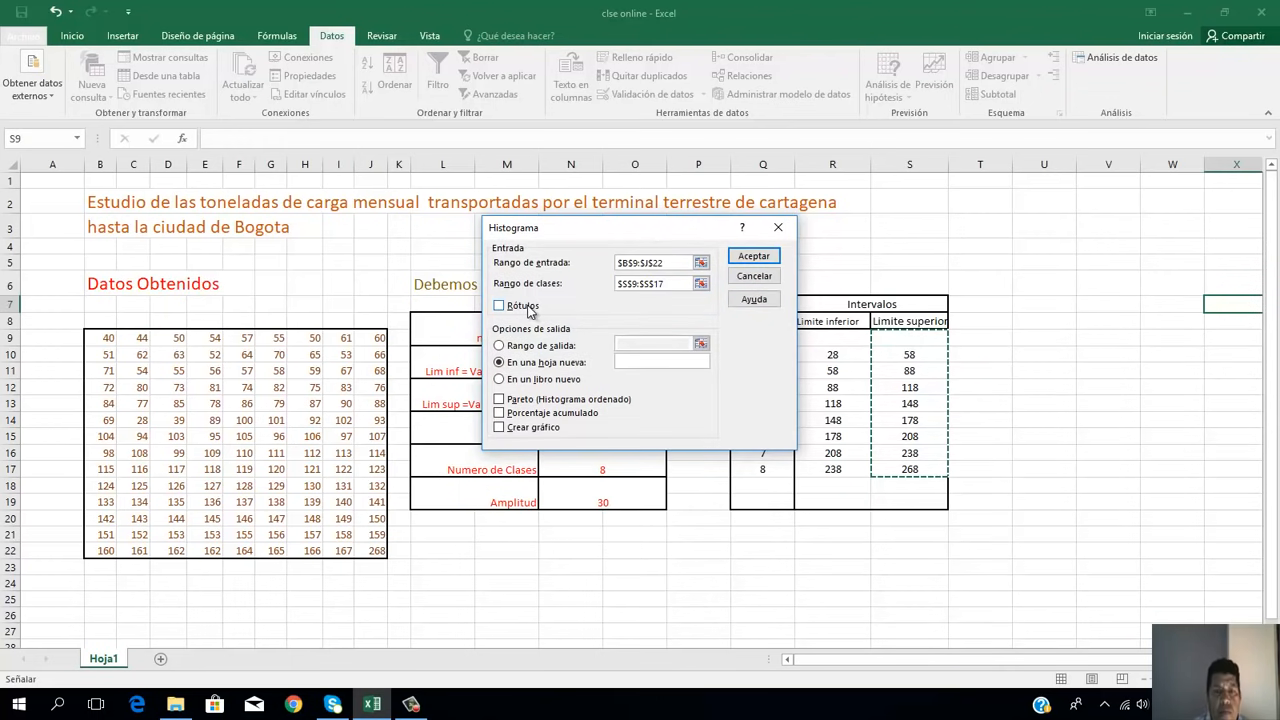
Step: Enable Rótulos, Porcentaje acumulado and Crear gráfico, and generate the histogram on a new sheet
left_click(510, 308)
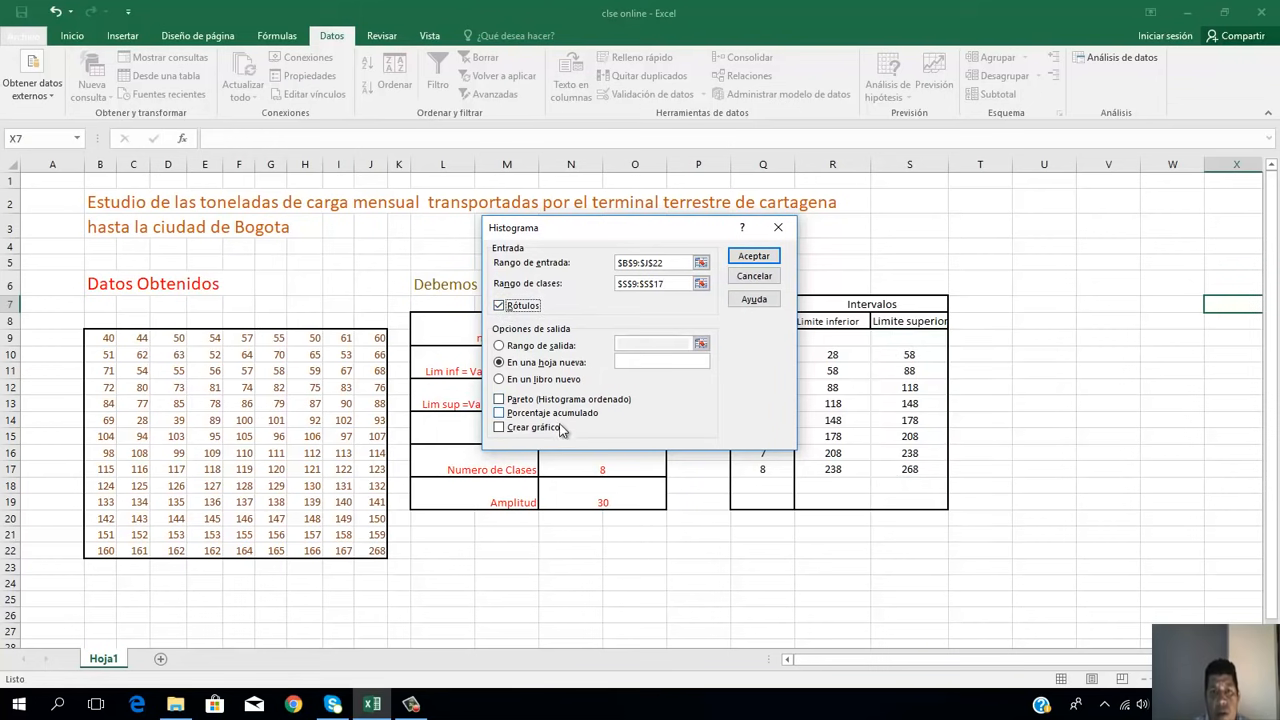
left_click(499, 415)
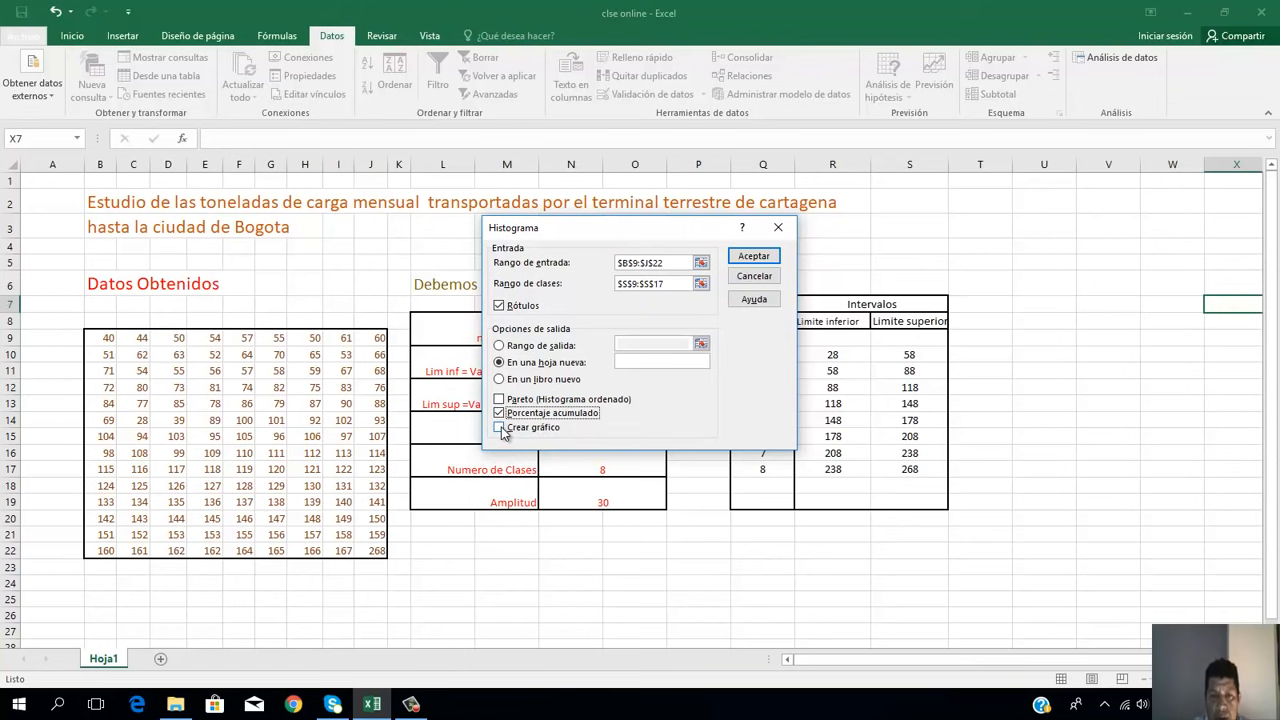
left_click(500, 428)
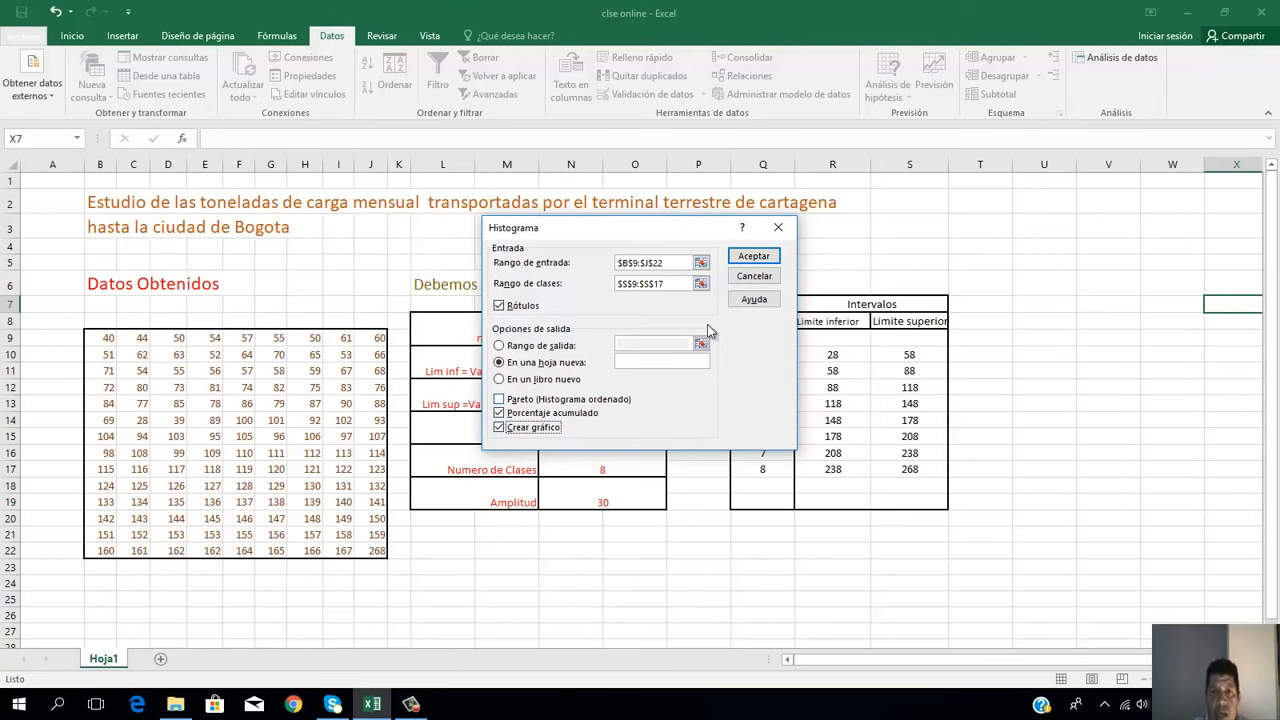
left_click(753, 258)
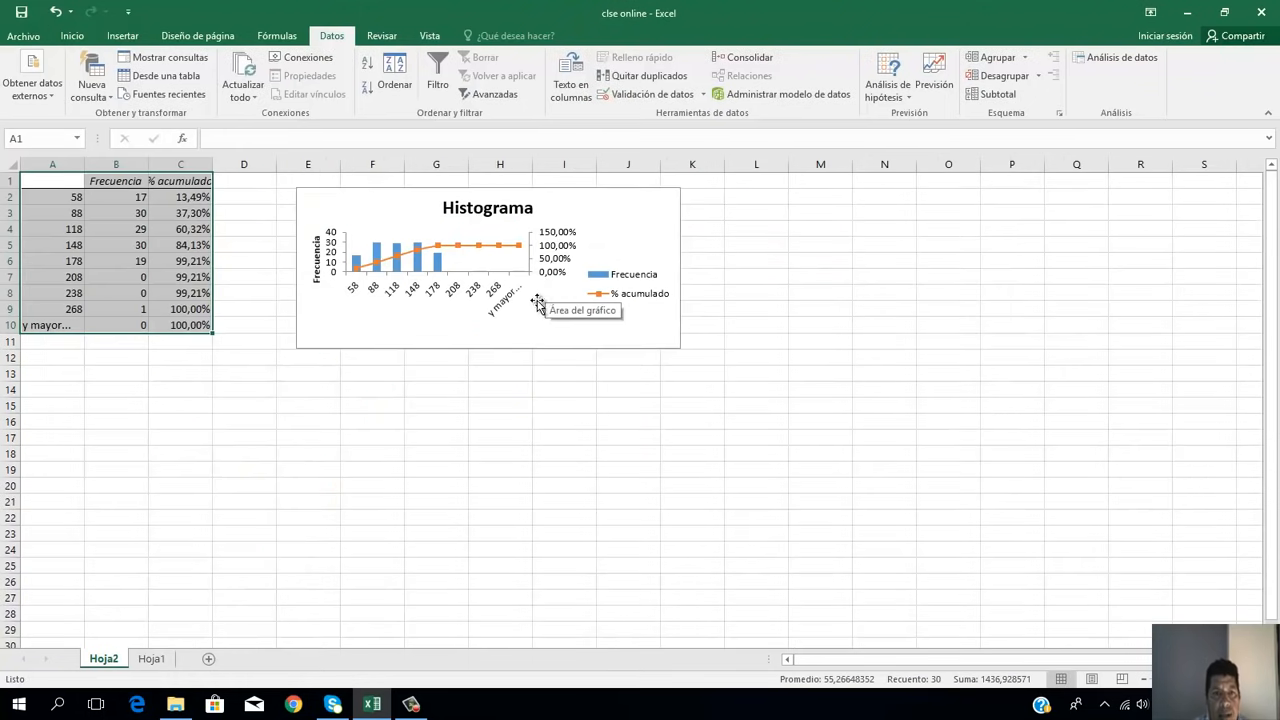
Step: Move the histogram chart away from the frequency table and enlarge it to span about L14:S27
left_click_drag(535, 326, 282, 512)
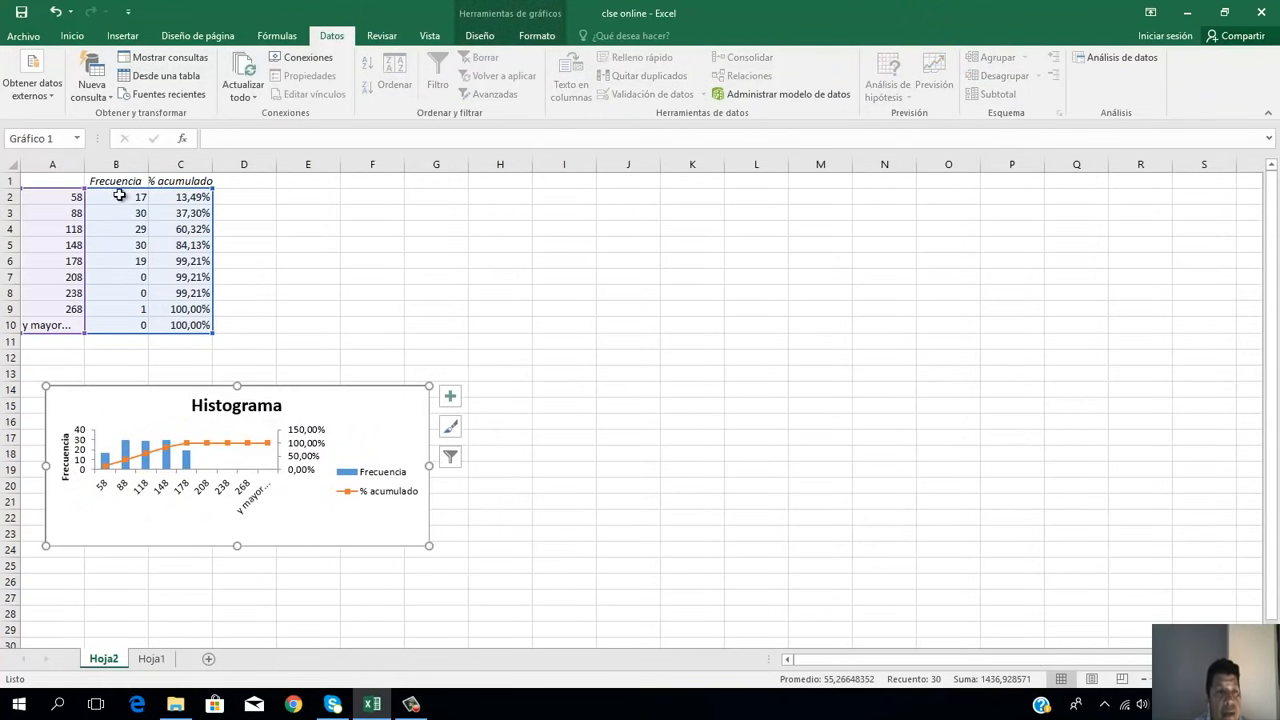
left_click_drag(390, 428, 1126, 413)
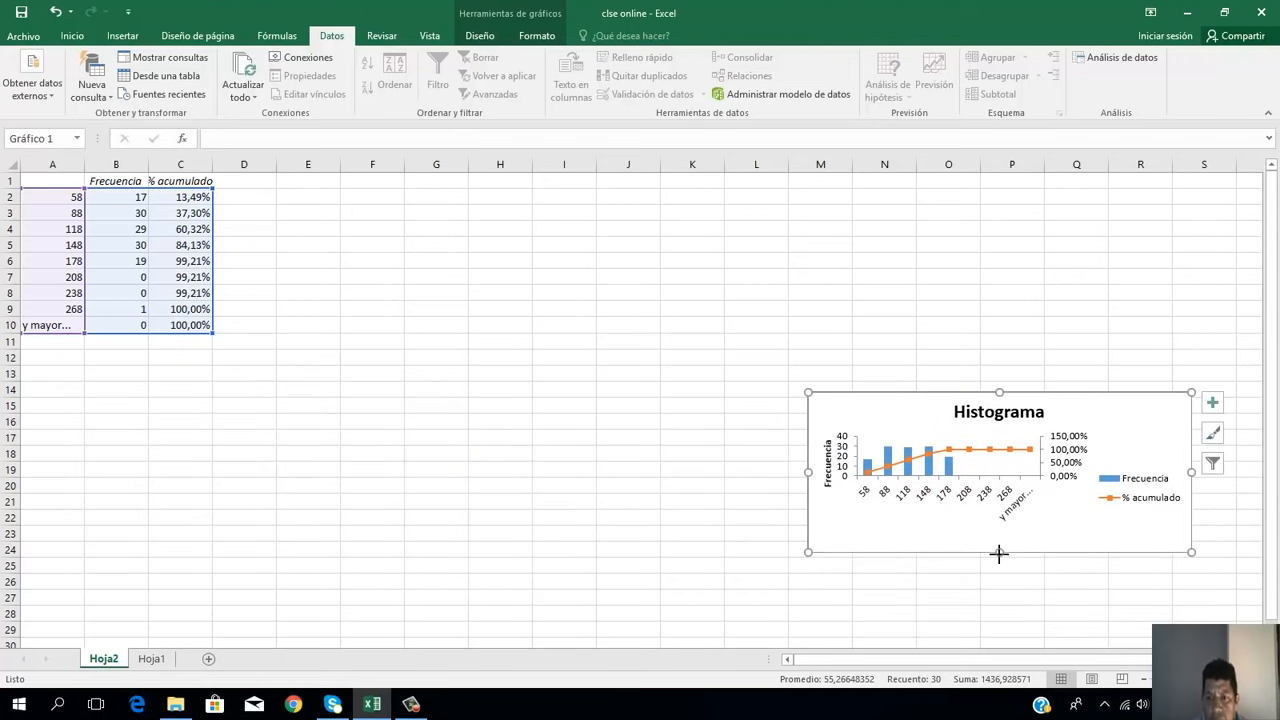
left_click_drag(999, 552, 999, 600)
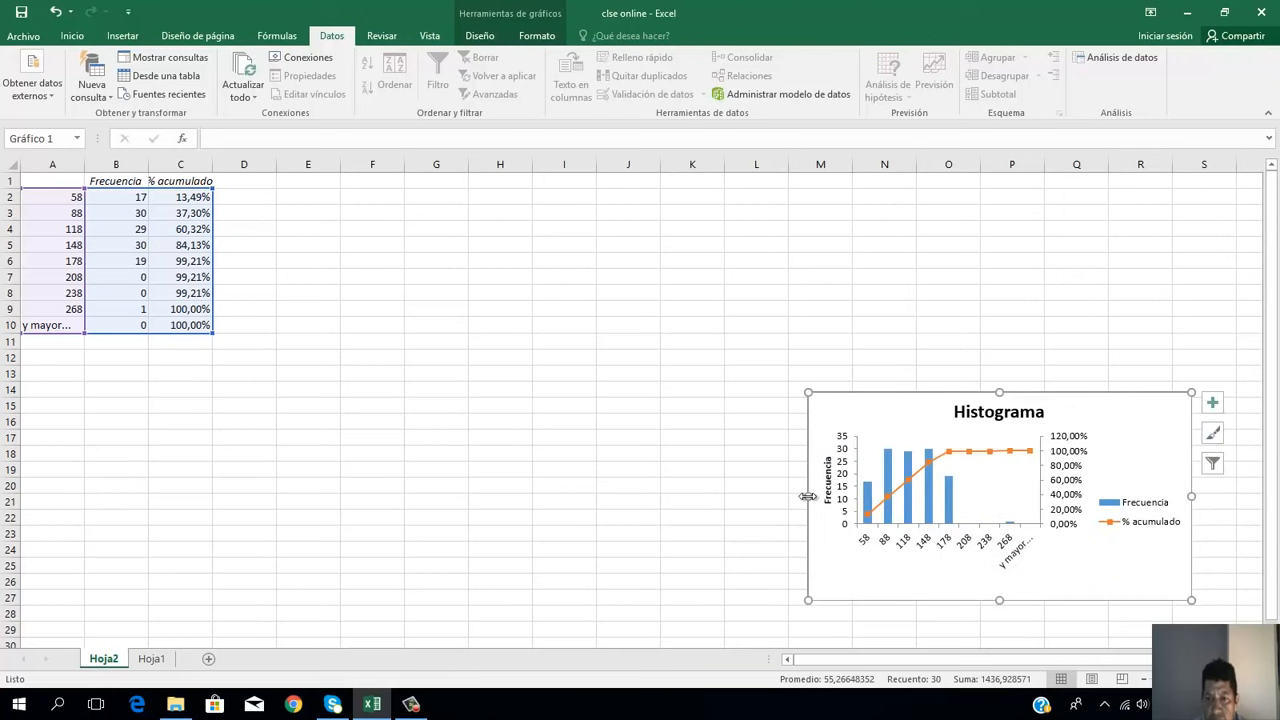
left_click_drag(805, 495, 775, 490)
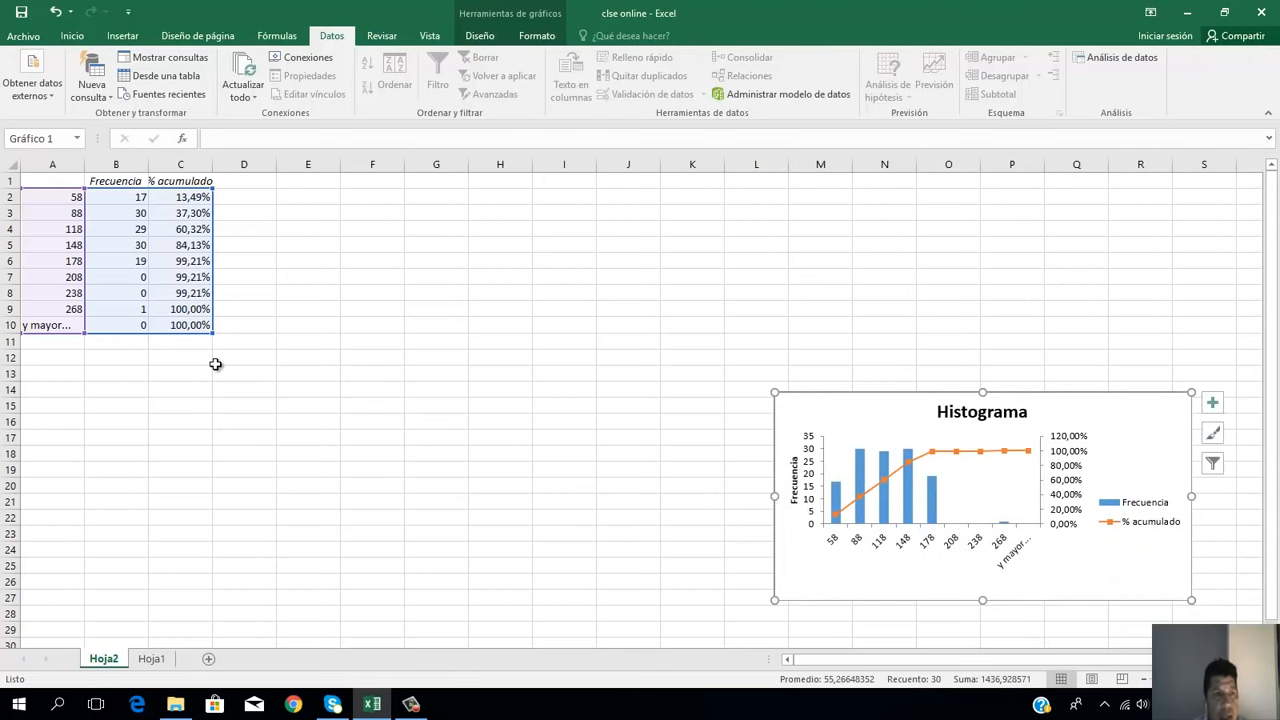
Step: Clear the "y mayor..." class contents from row 10 of the frequency table
left_click(12, 325)
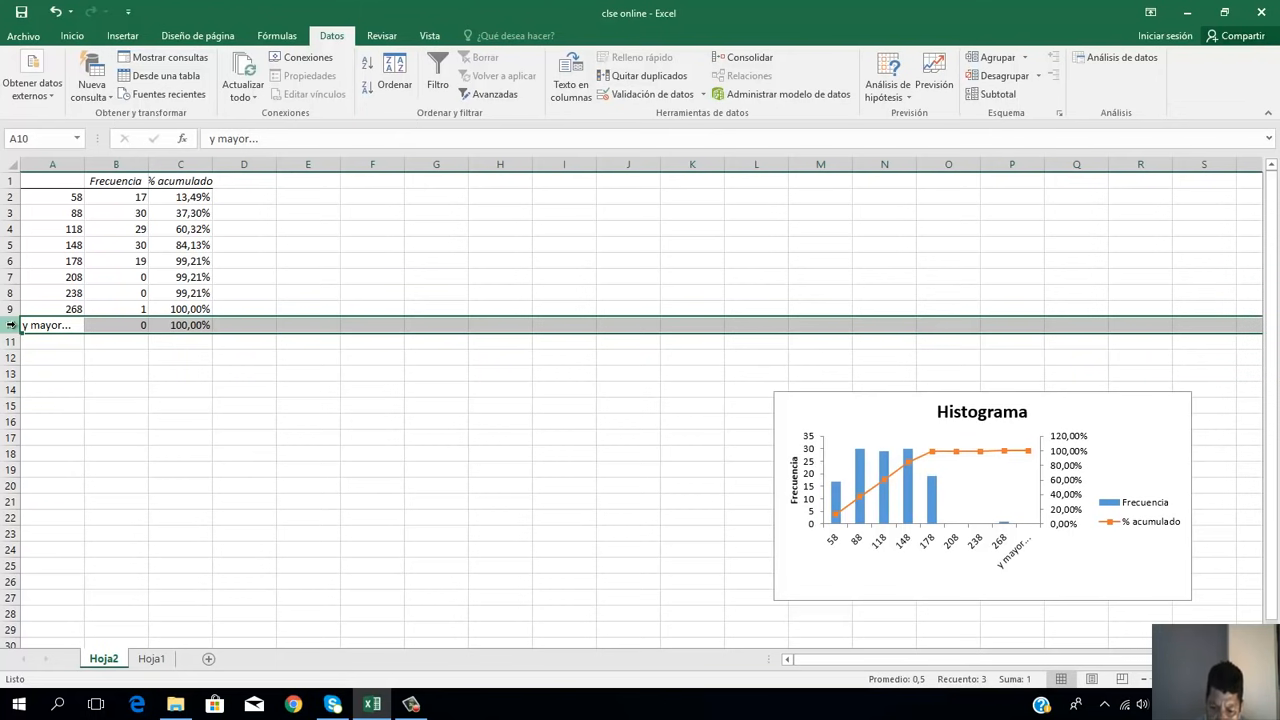
key("Delete")
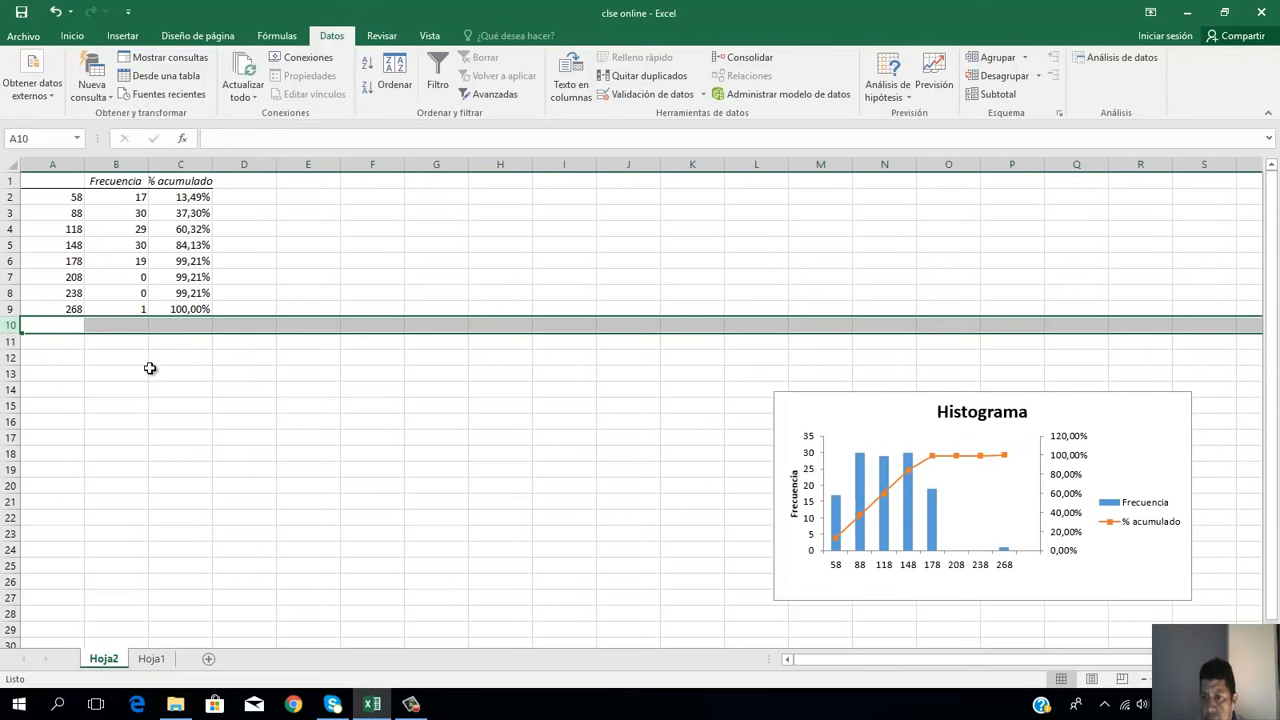
left_click(446, 437)
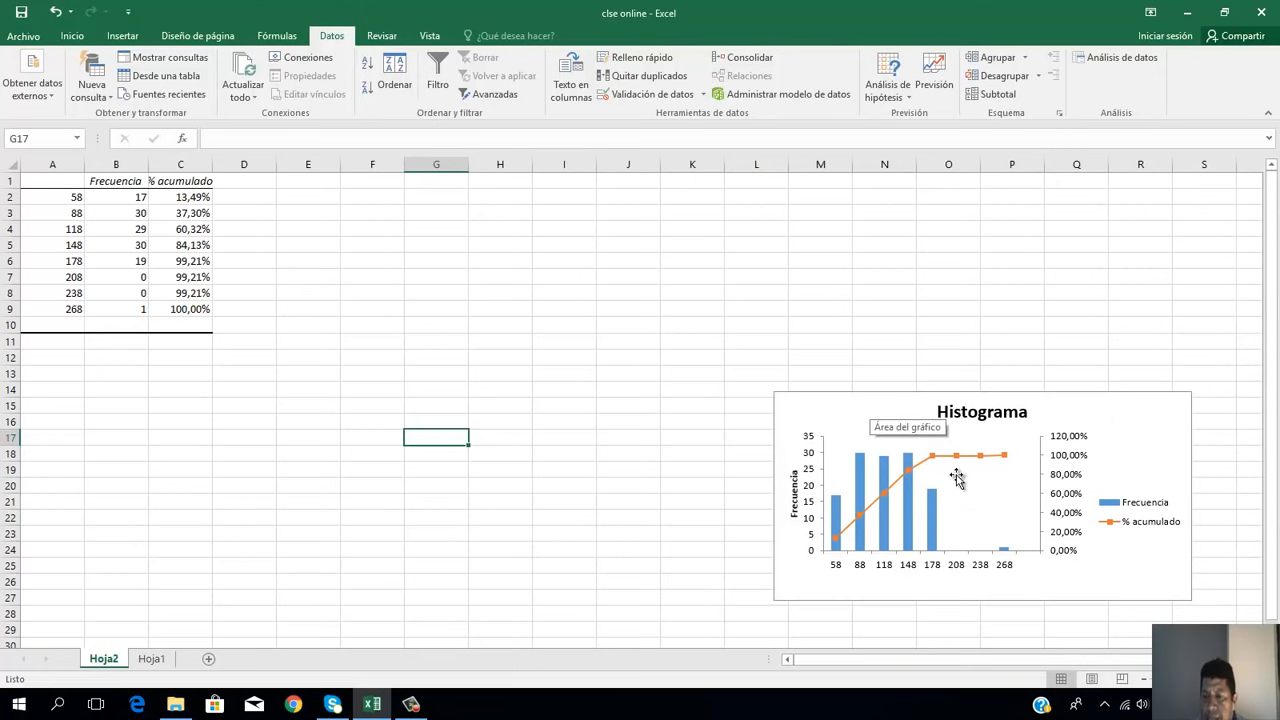
left_click(76, 199)
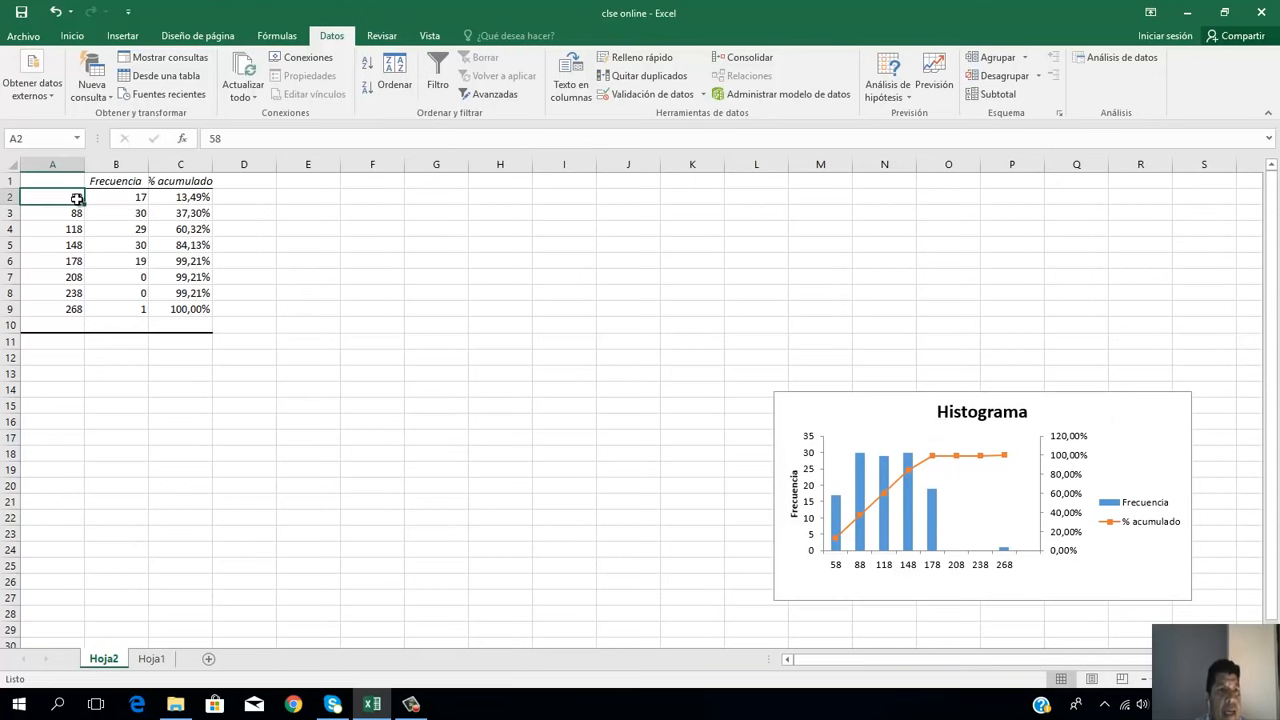
left_click(111, 181)
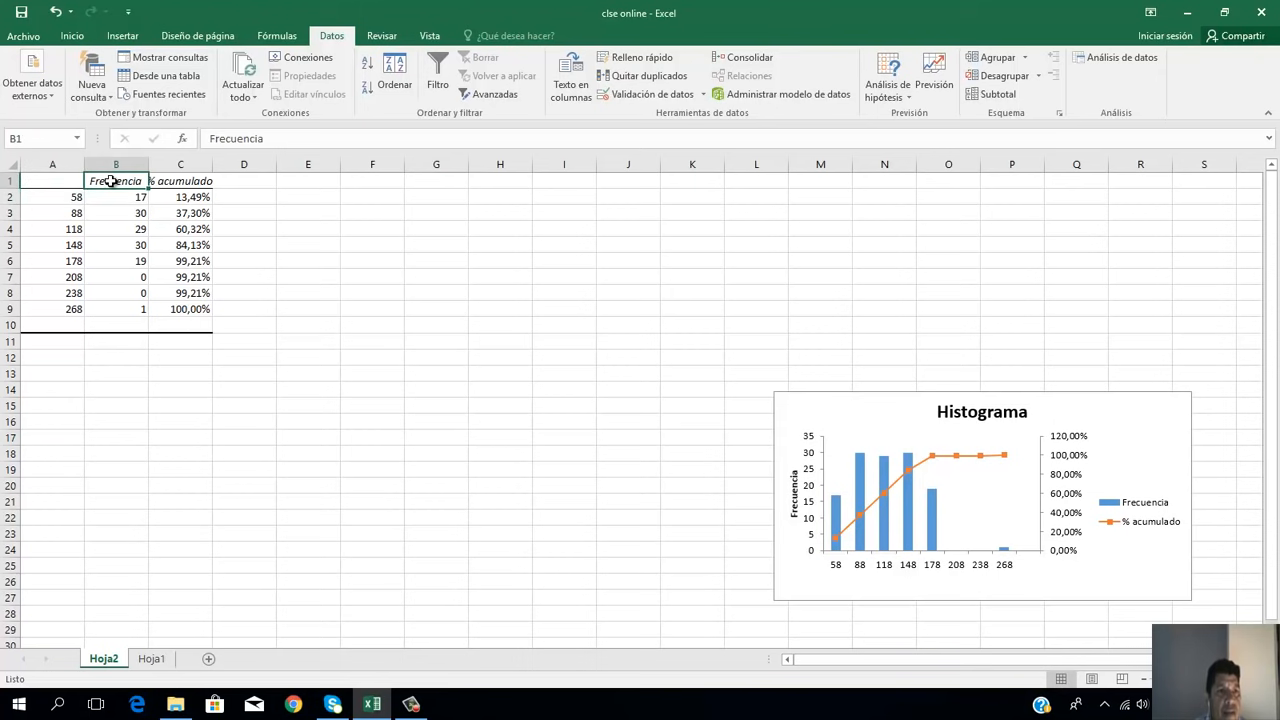
left_click(177, 182)
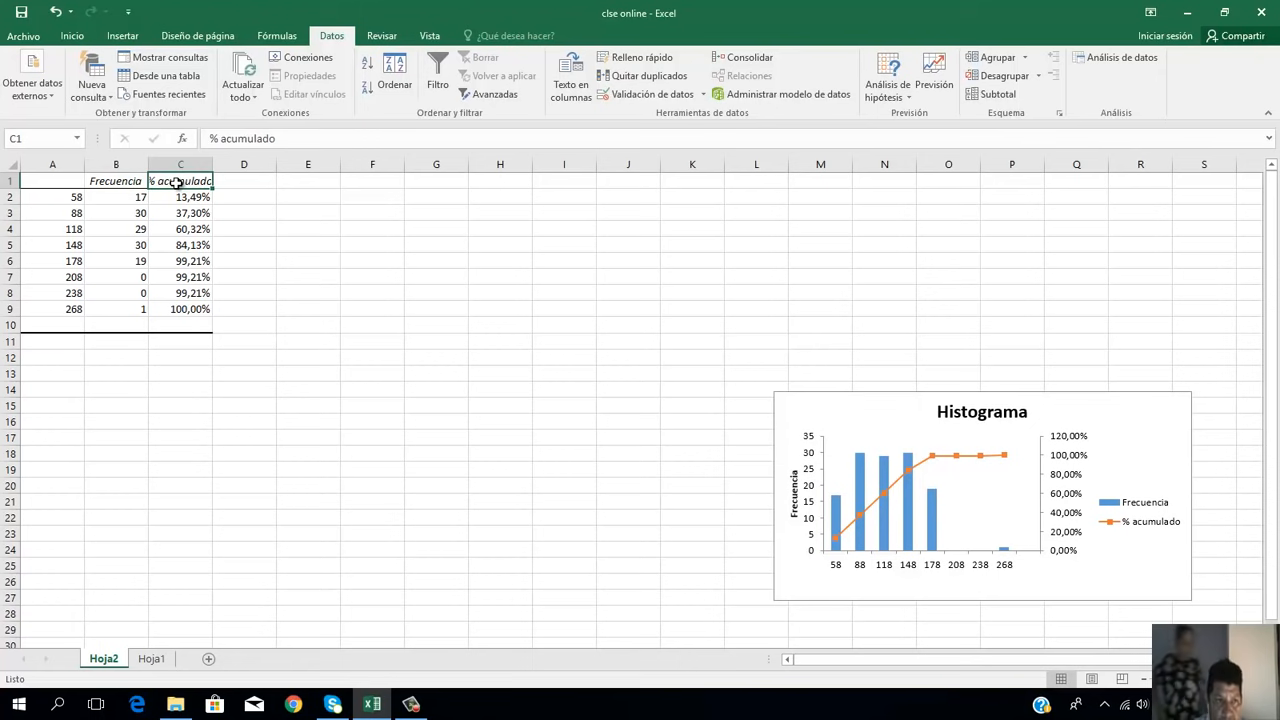
Step: Apply a thick outside border (Borde exterior grueso) to the frequency table range A1:C10
left_click(79, 183)
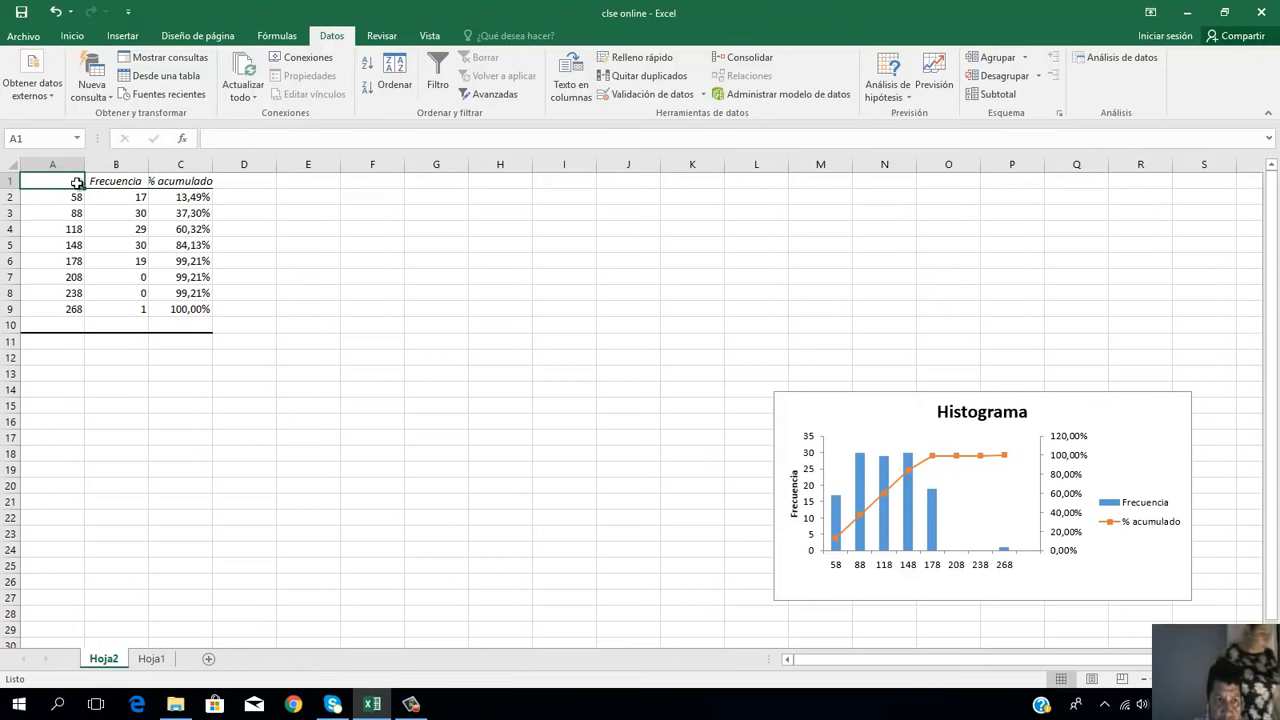
key("shift+Right")
key("shift+Right")
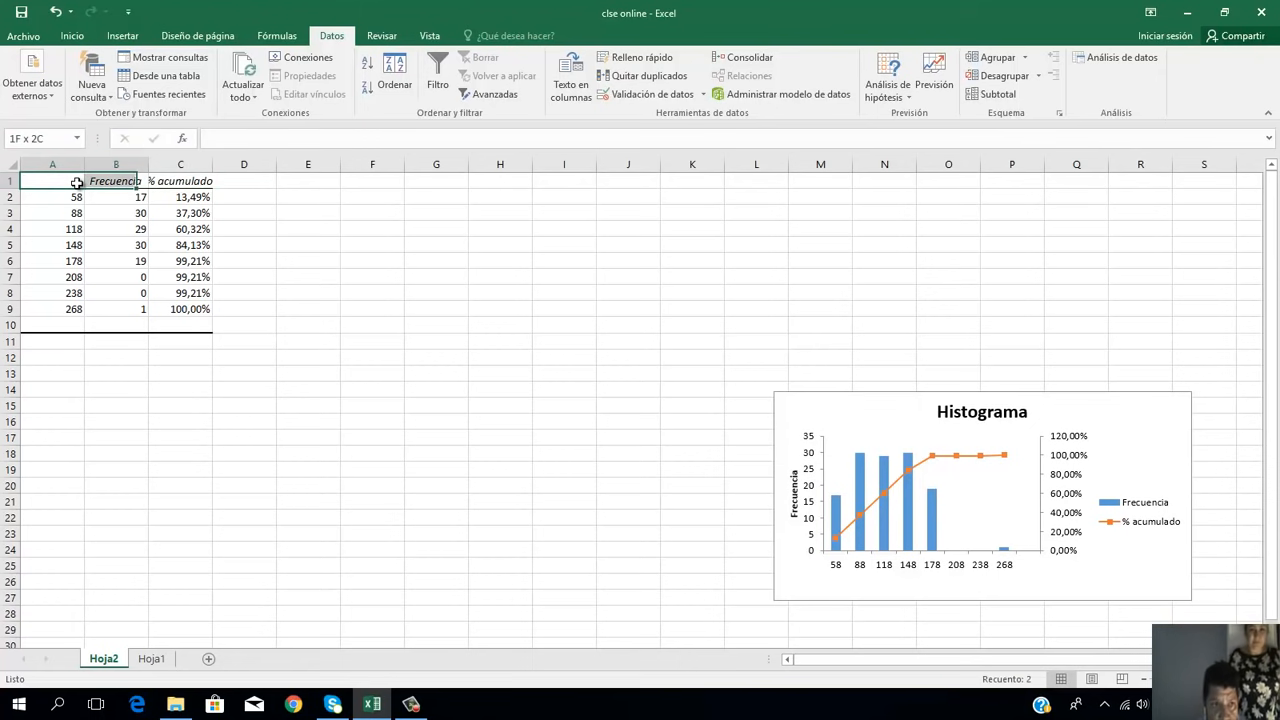
key("shift+Down")
key("shift+Down")
key("shift+Down")
key("shift+Down")
key("shift+Down")
key("shift+Down")
key("shift+Down")
key("shift+Down")
key("shift+Down")
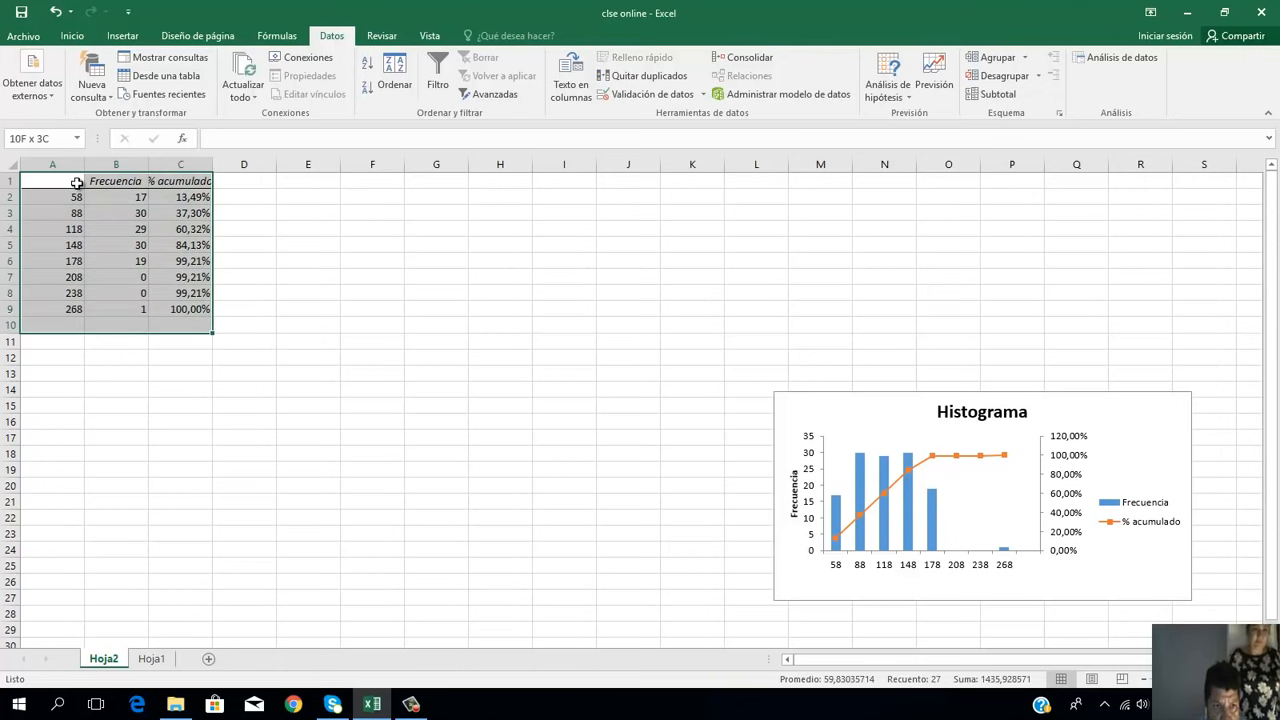
left_click(72, 36)
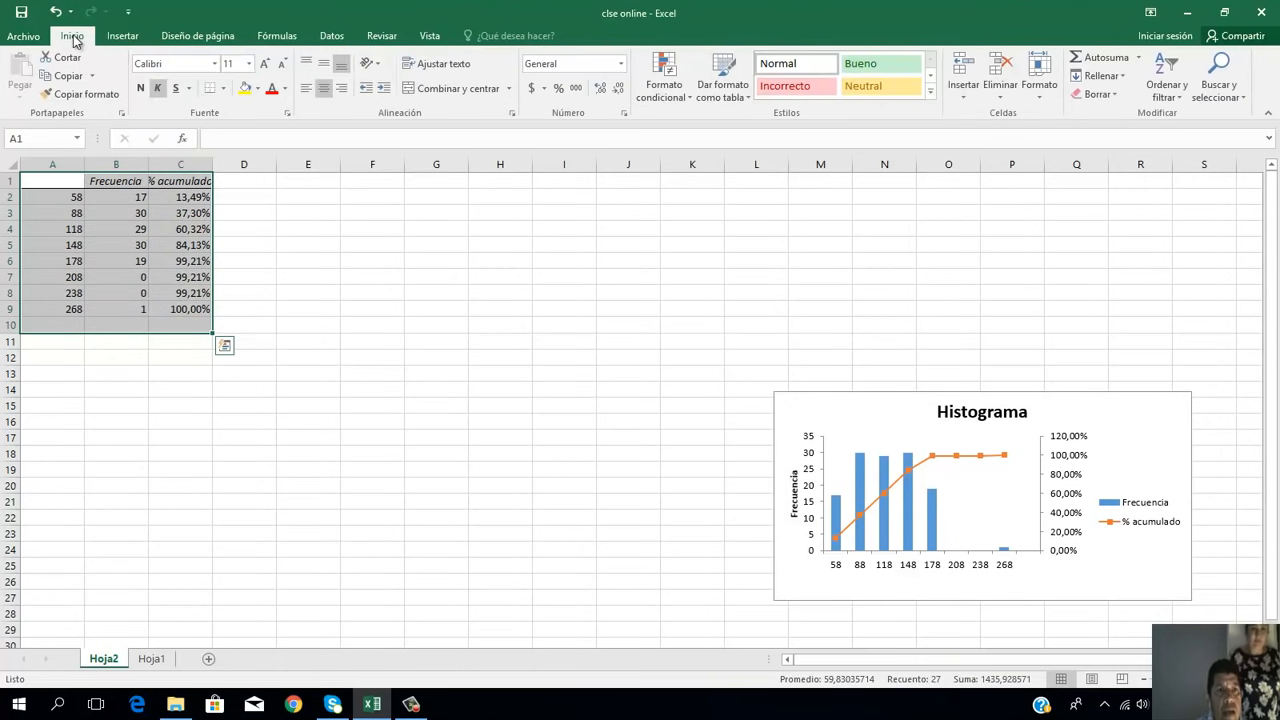
left_click(224, 88)
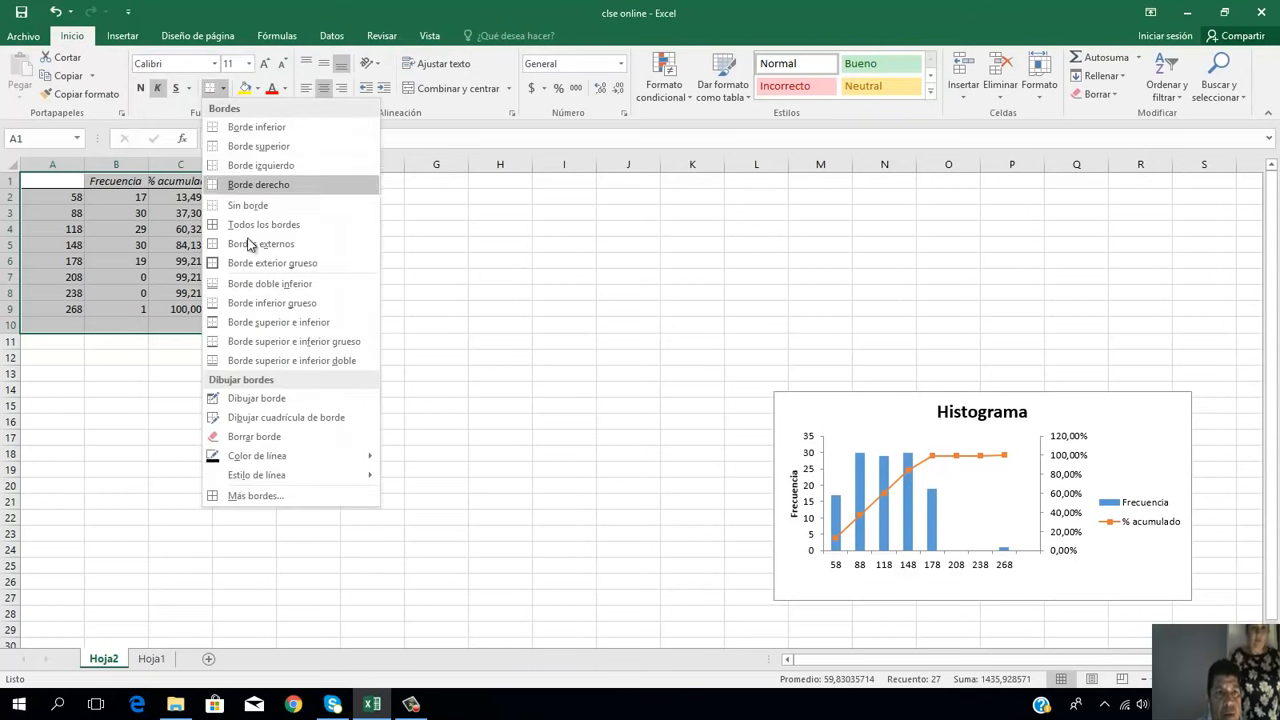
left_click(243, 263)
Step: Apply Todos los bordes to the table's header cells A1:C1
left_click(50, 183)
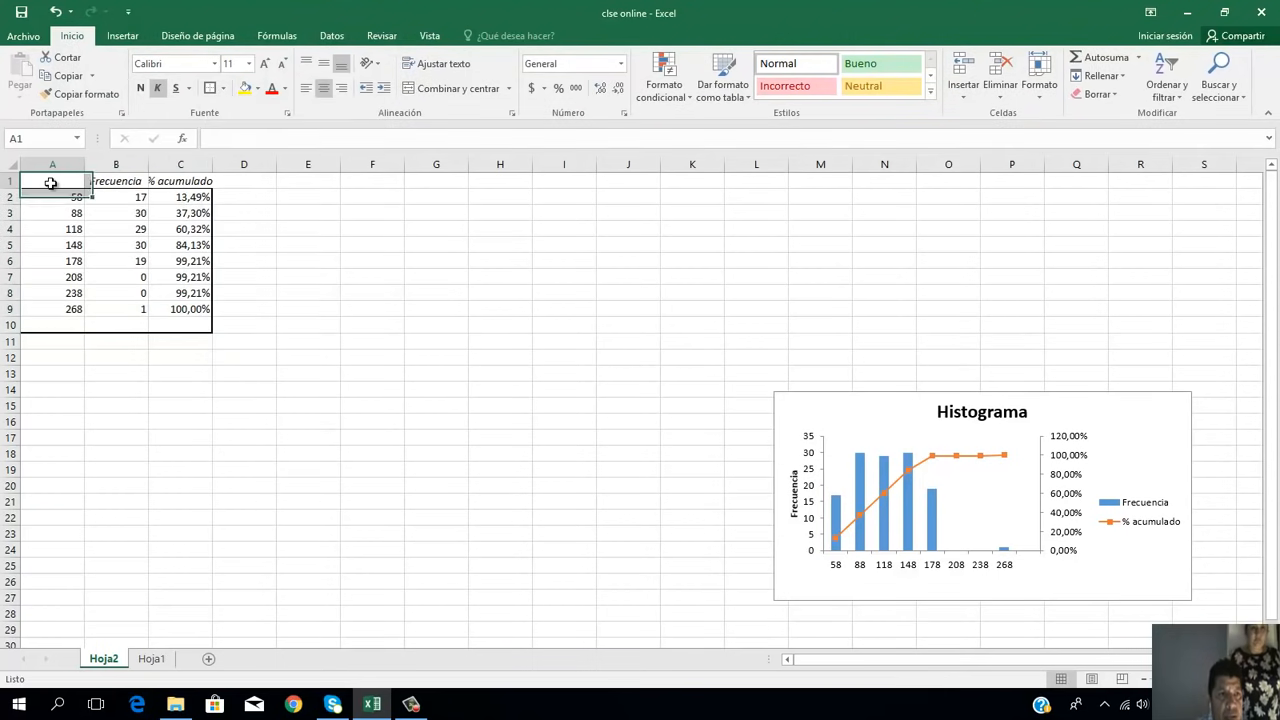
key("shift+Right")
key("shift+Right")
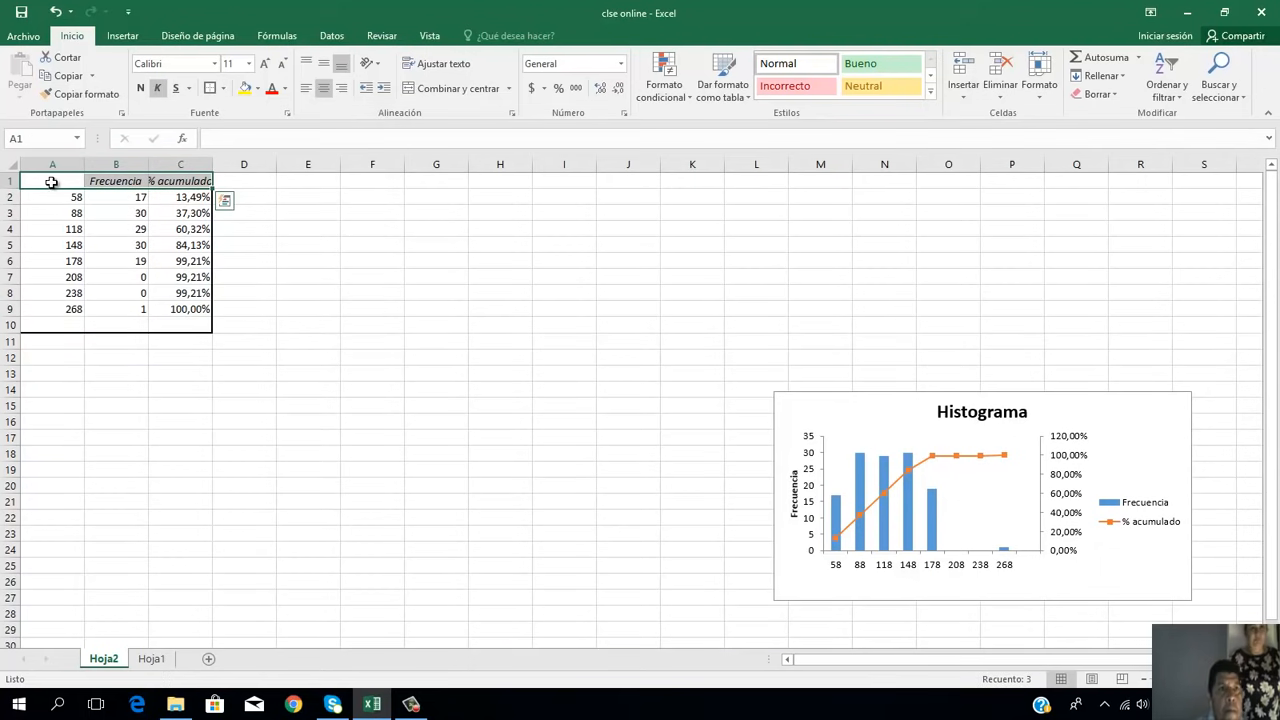
left_click(211, 89)
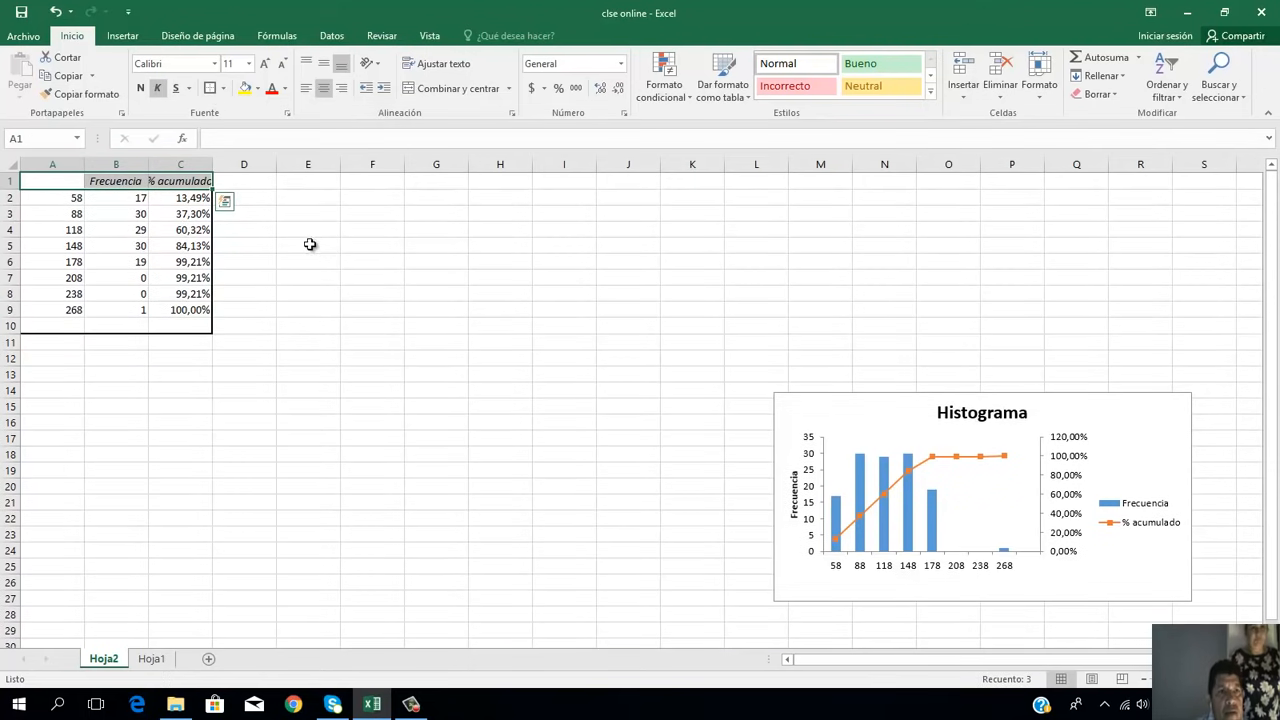
left_click(224, 91)
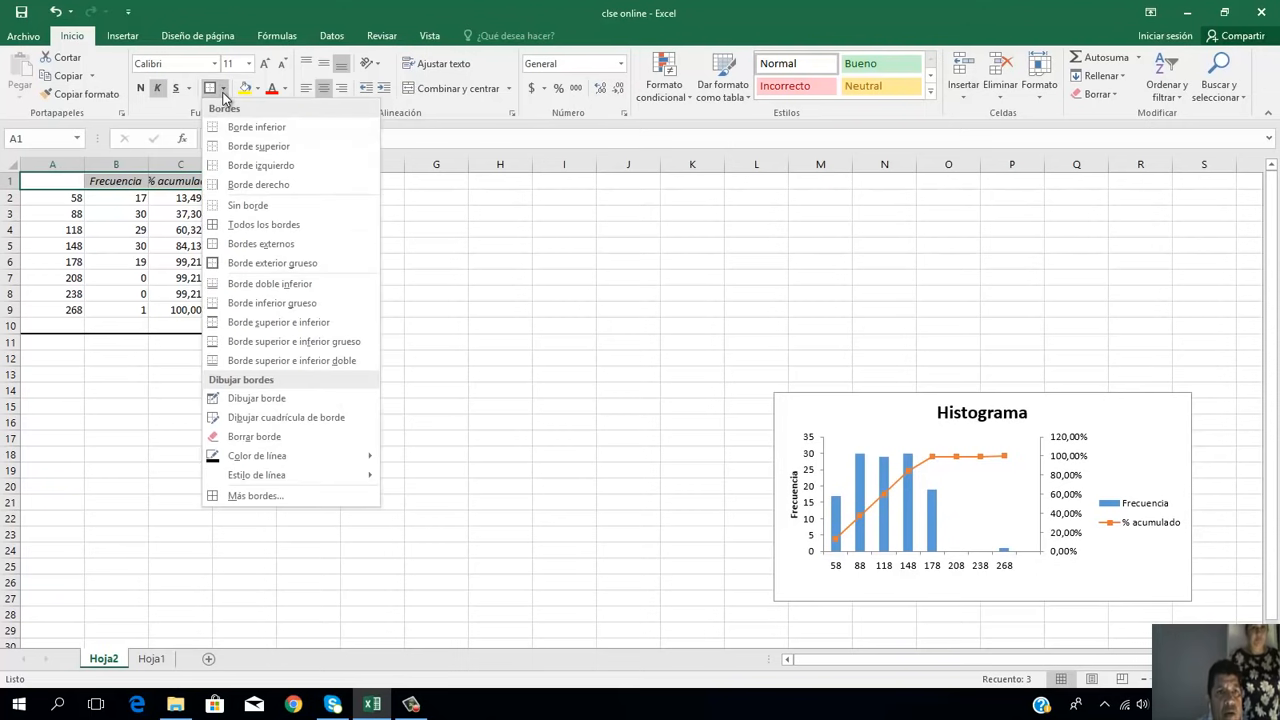
left_click(242, 220)
left_click(292, 230)
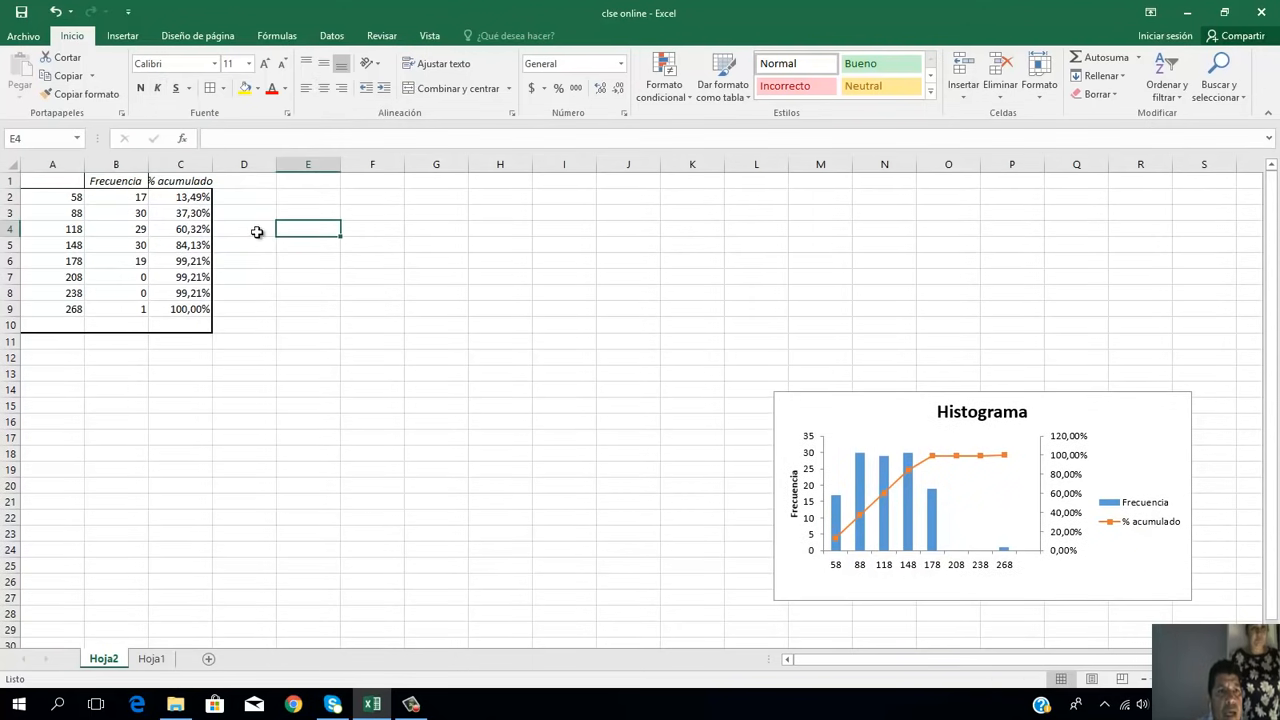
Step: Enter the heading "marcas de clase" in cell A1
left_click(37, 181)
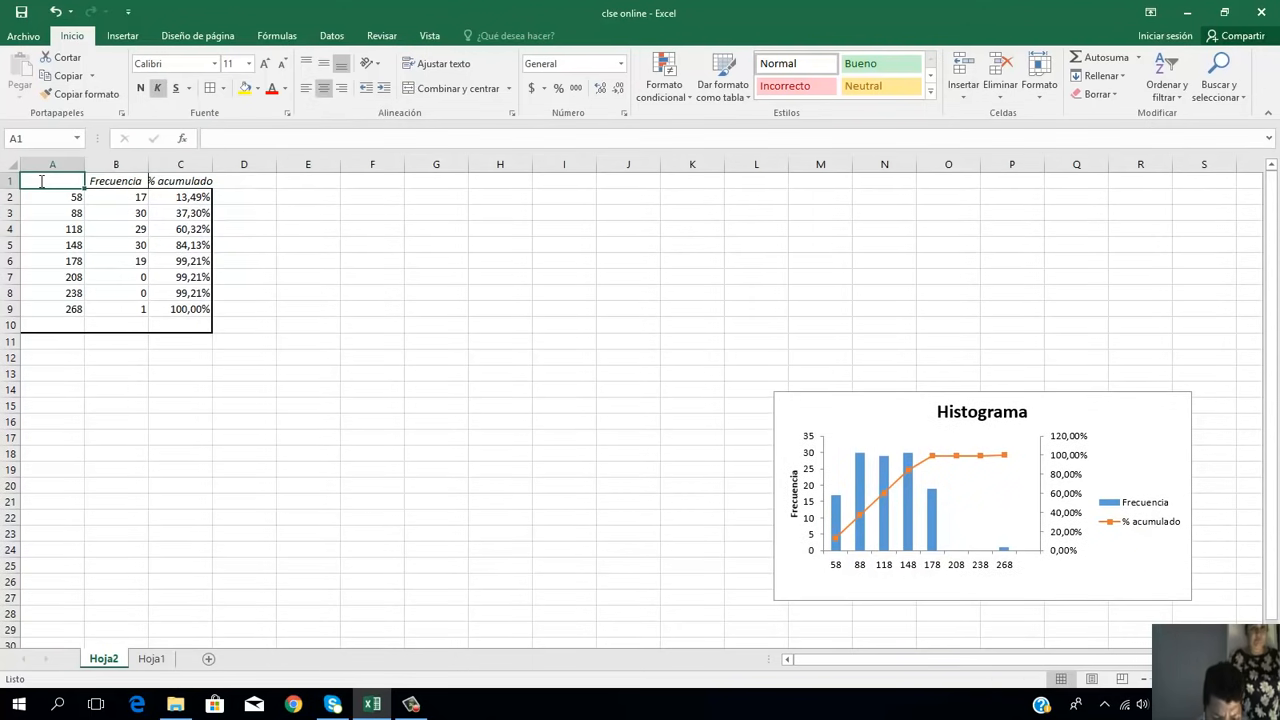
type("marcas de")
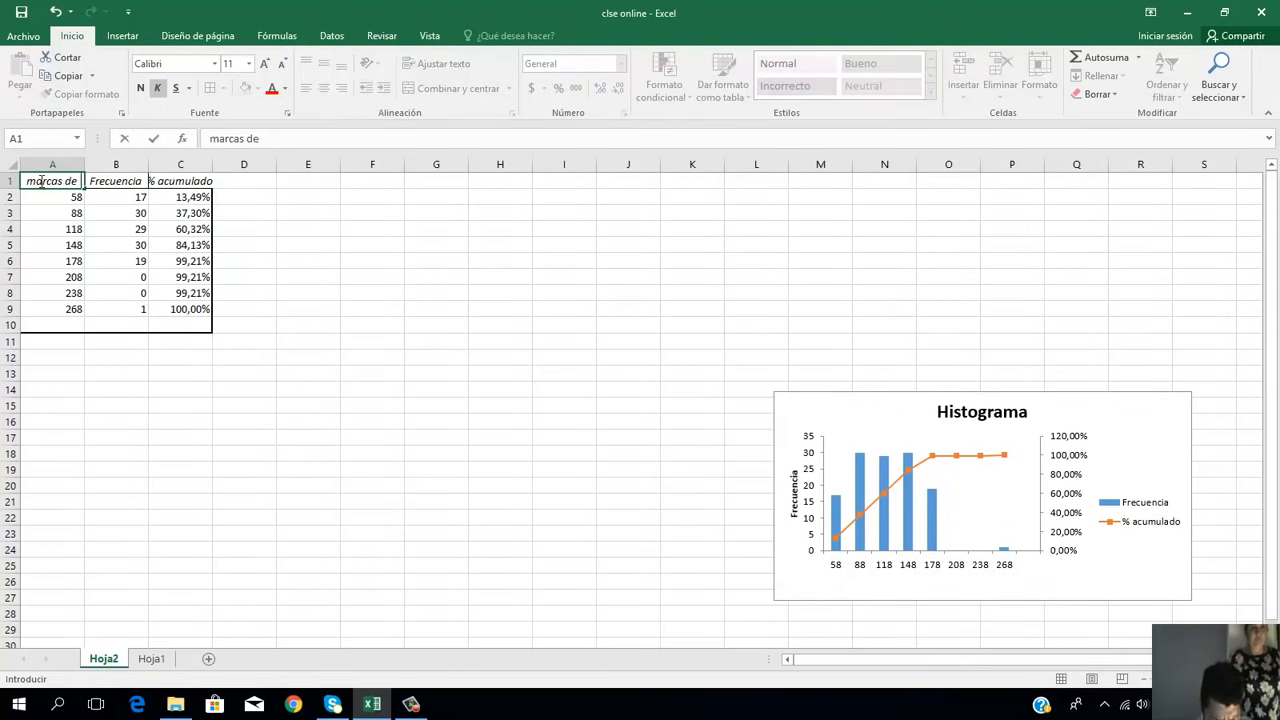
type(" clase")
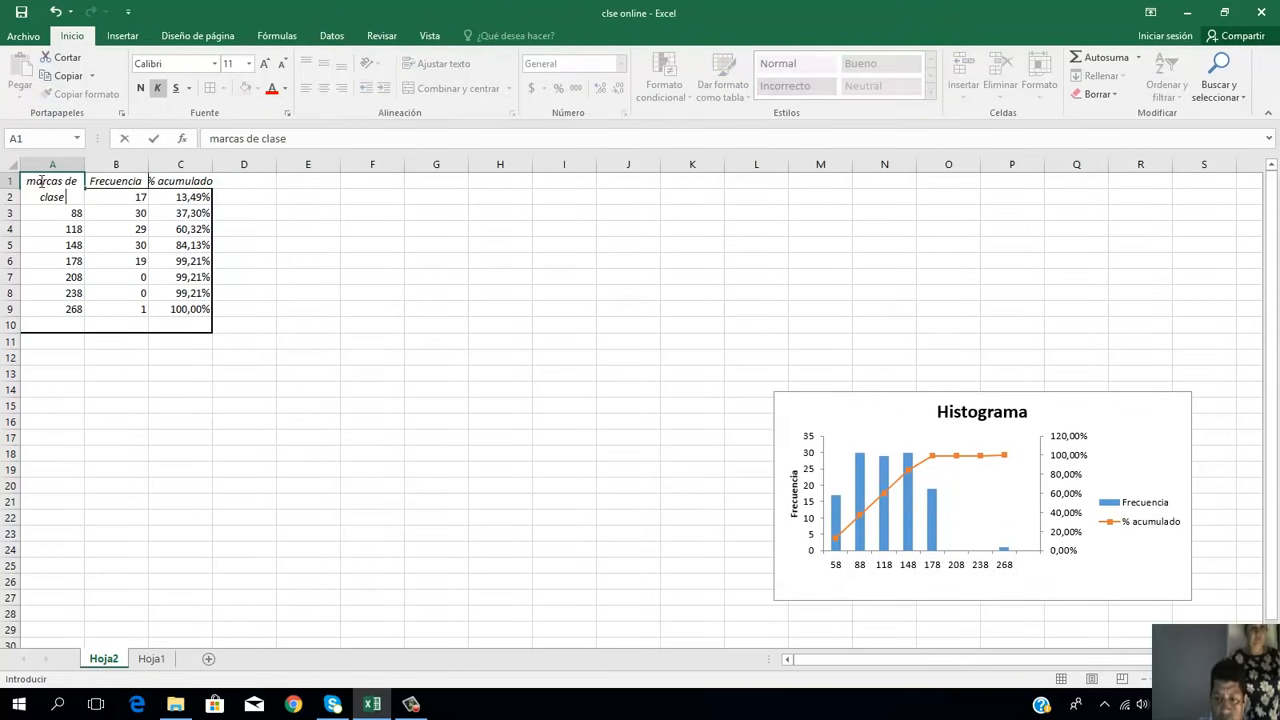
left_click(326, 309)
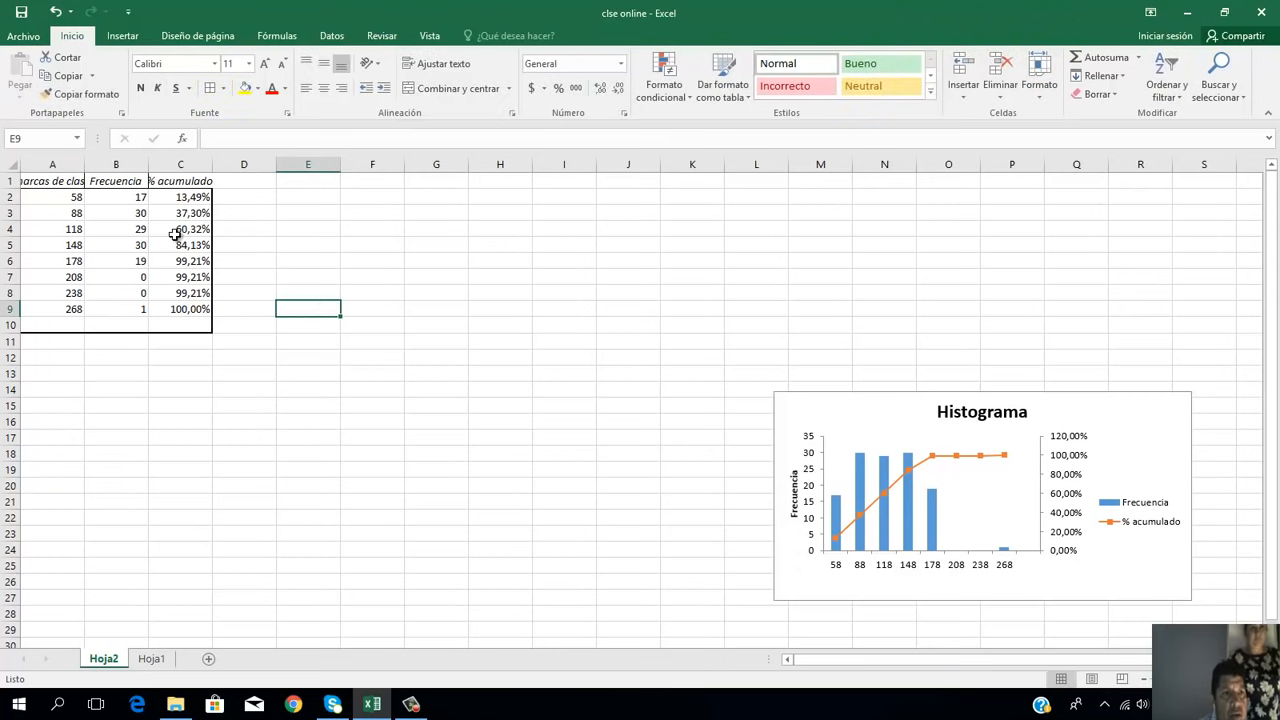
Step: Widen columns A to C to fit their headings, and move the histogram chart to about J10:P23
left_click_drag(84, 164, 259, 158)
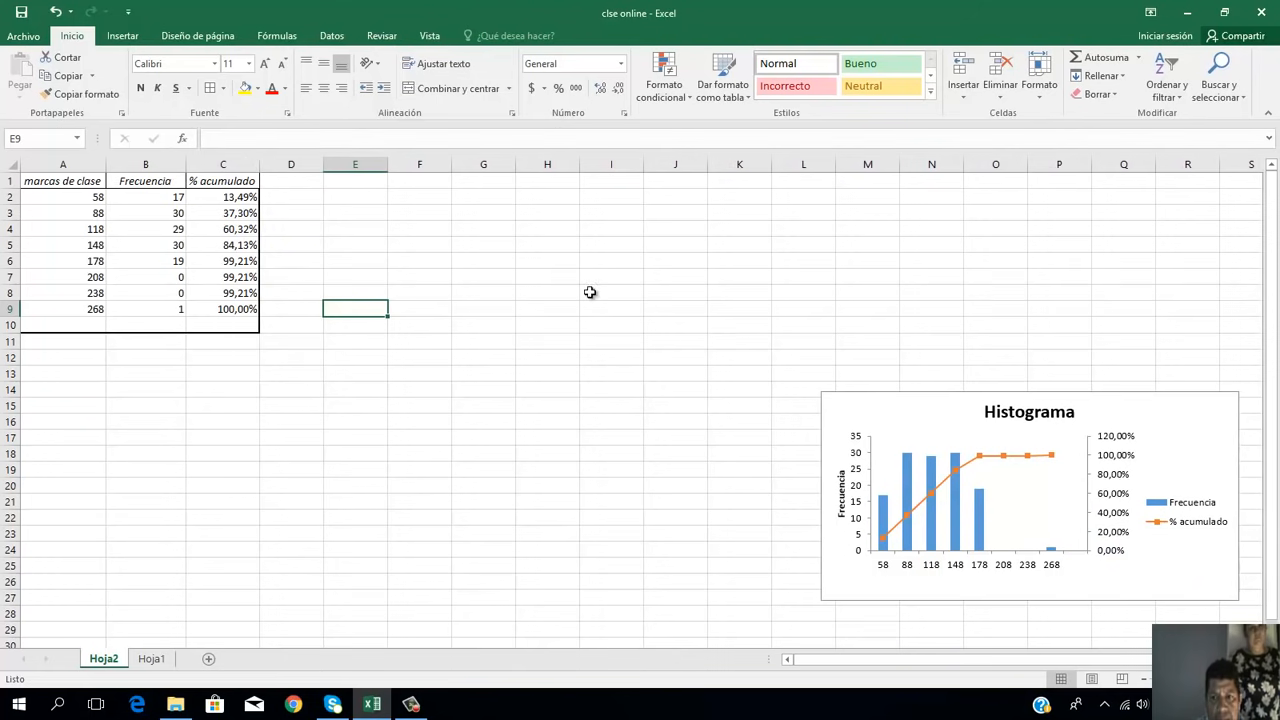
left_click_drag(926, 420, 780, 360)
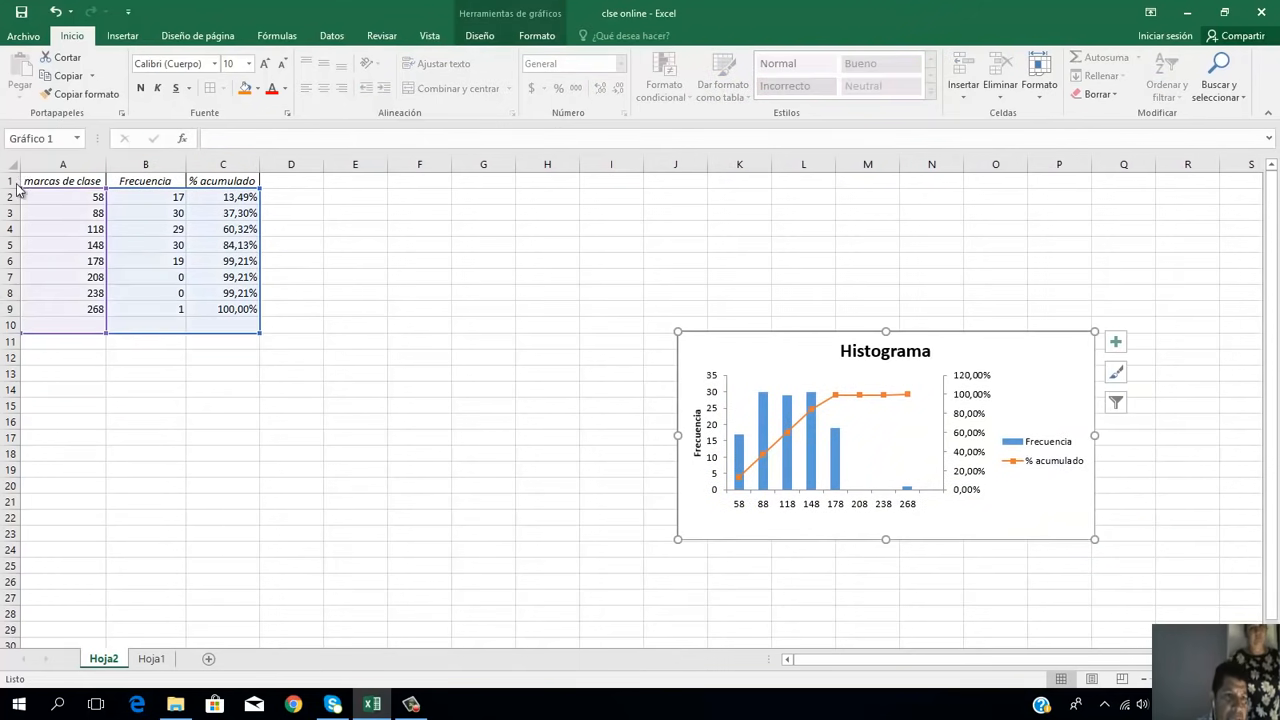
Step: Insert two blank columns before the "marcas de clase" column
left_click(81, 166)
right_click(61, 245)
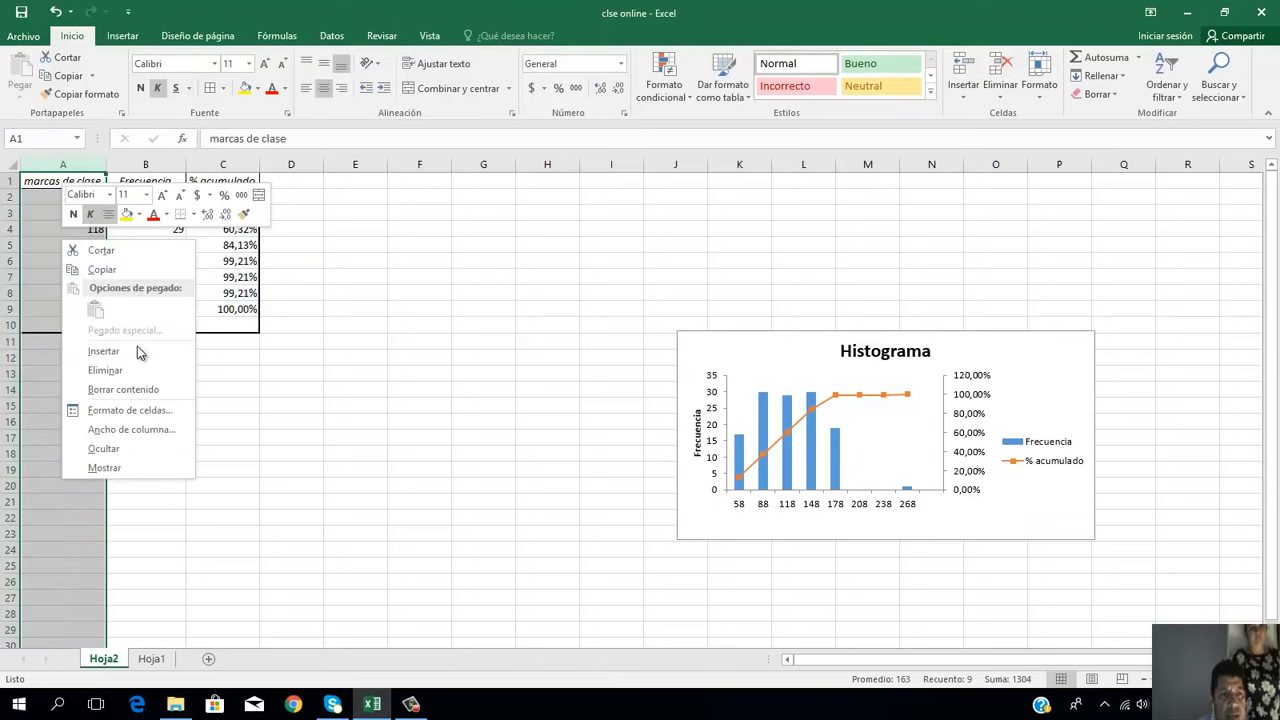
left_click(137, 346)
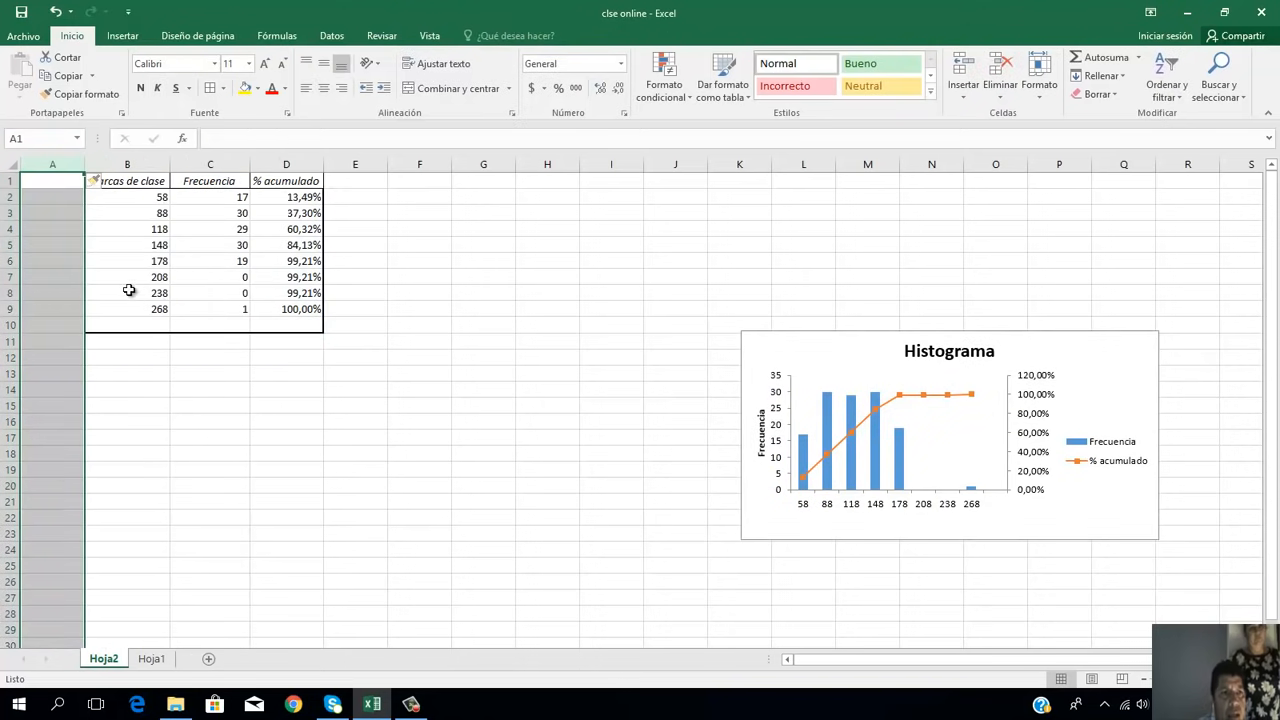
right_click(54, 181)
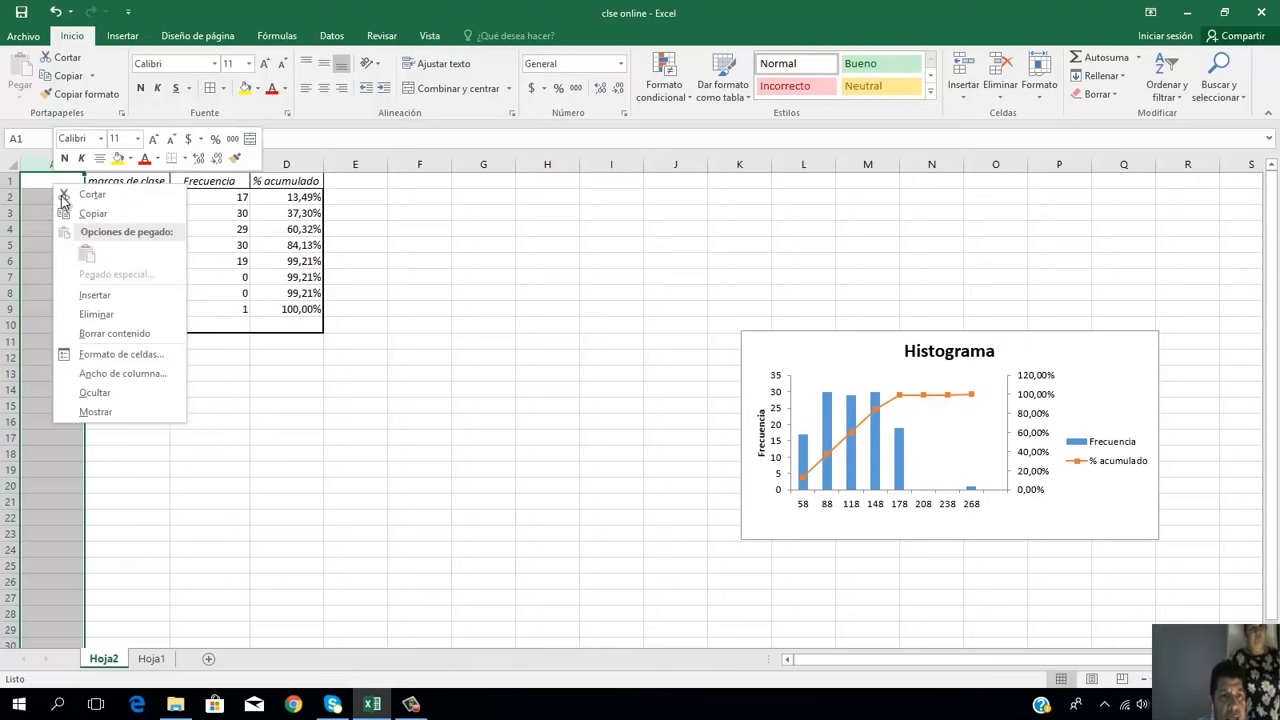
left_click(93, 295)
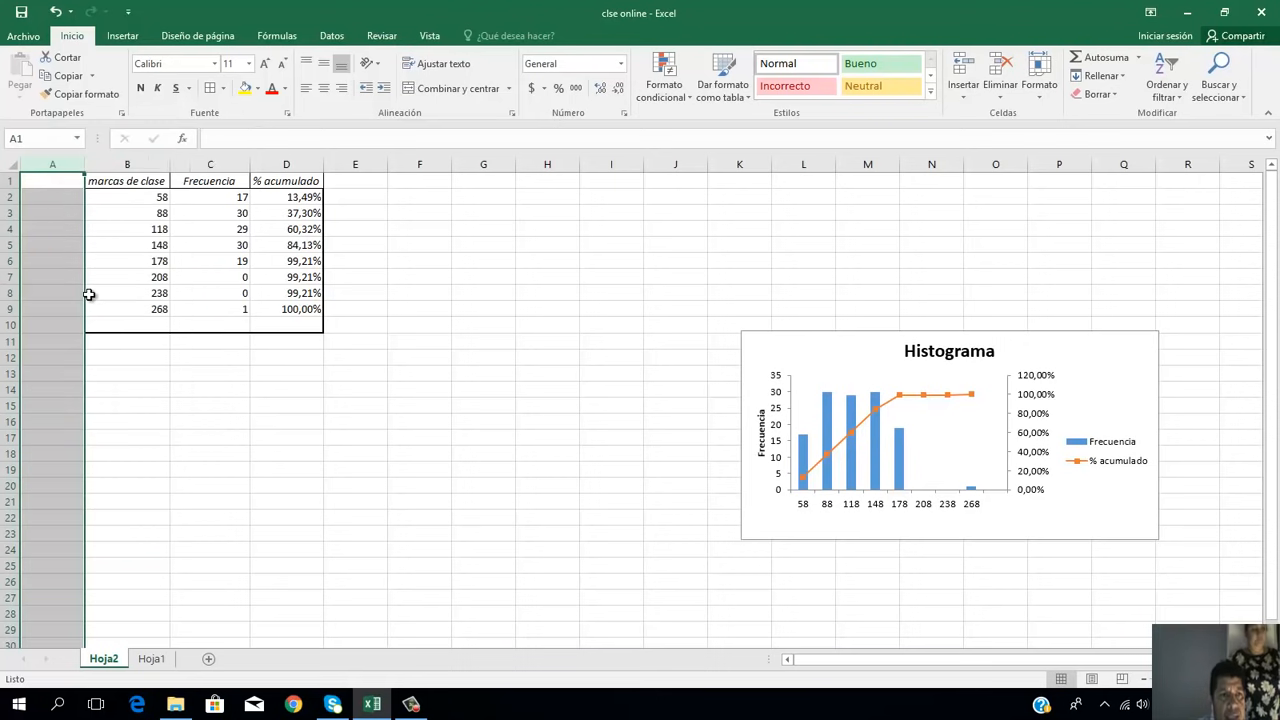
Step: Merge and center cells A1:B1 and enter the heading "intervalos" in them
left_click(55, 178)
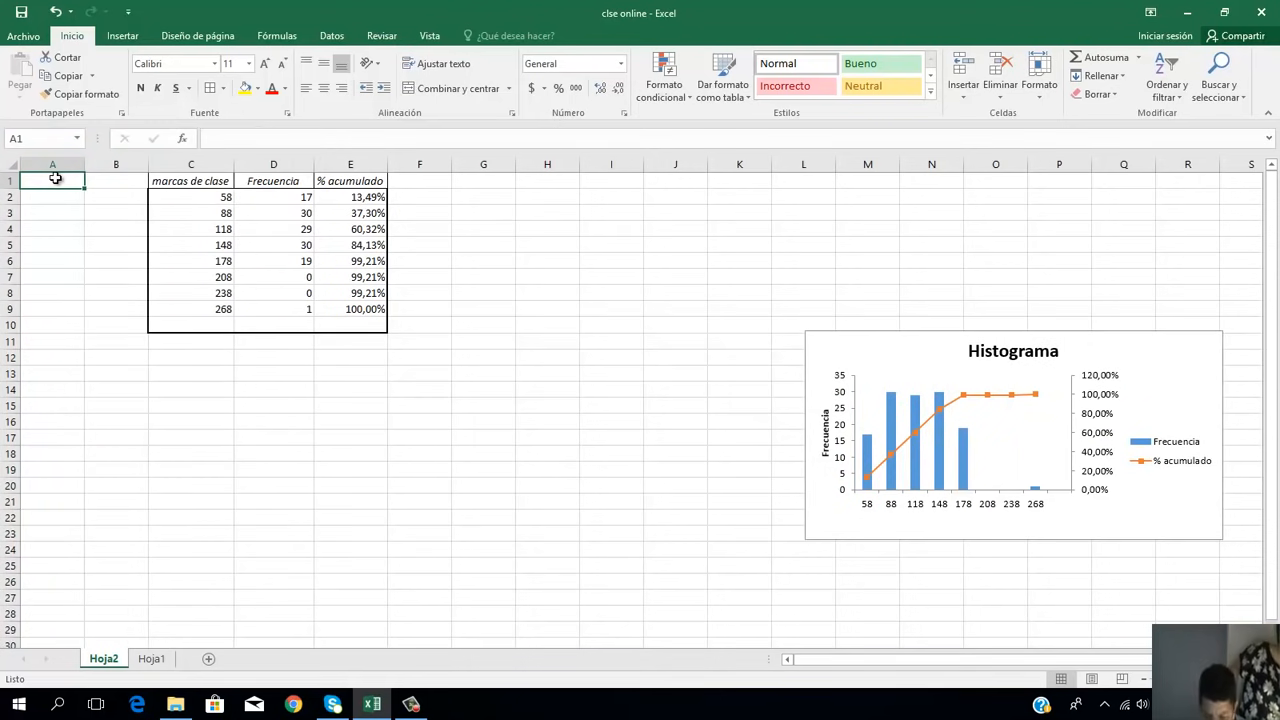
key("shift+Right")
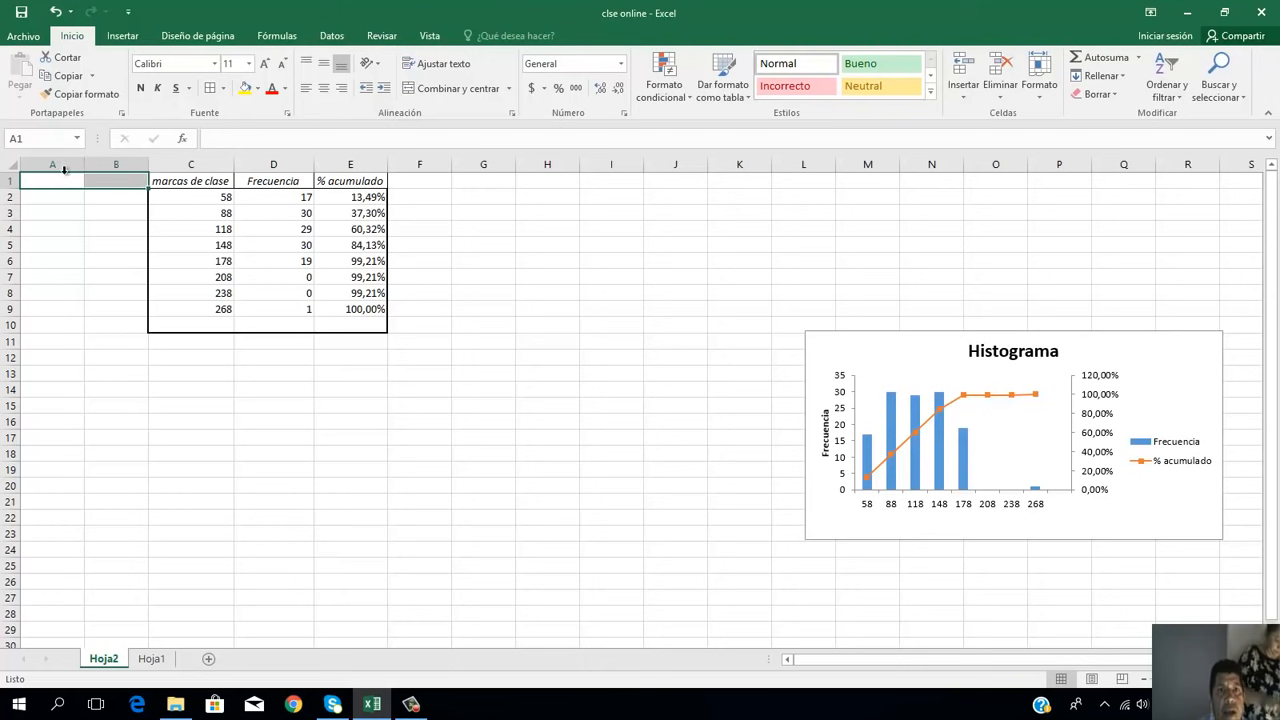
left_click(449, 90)
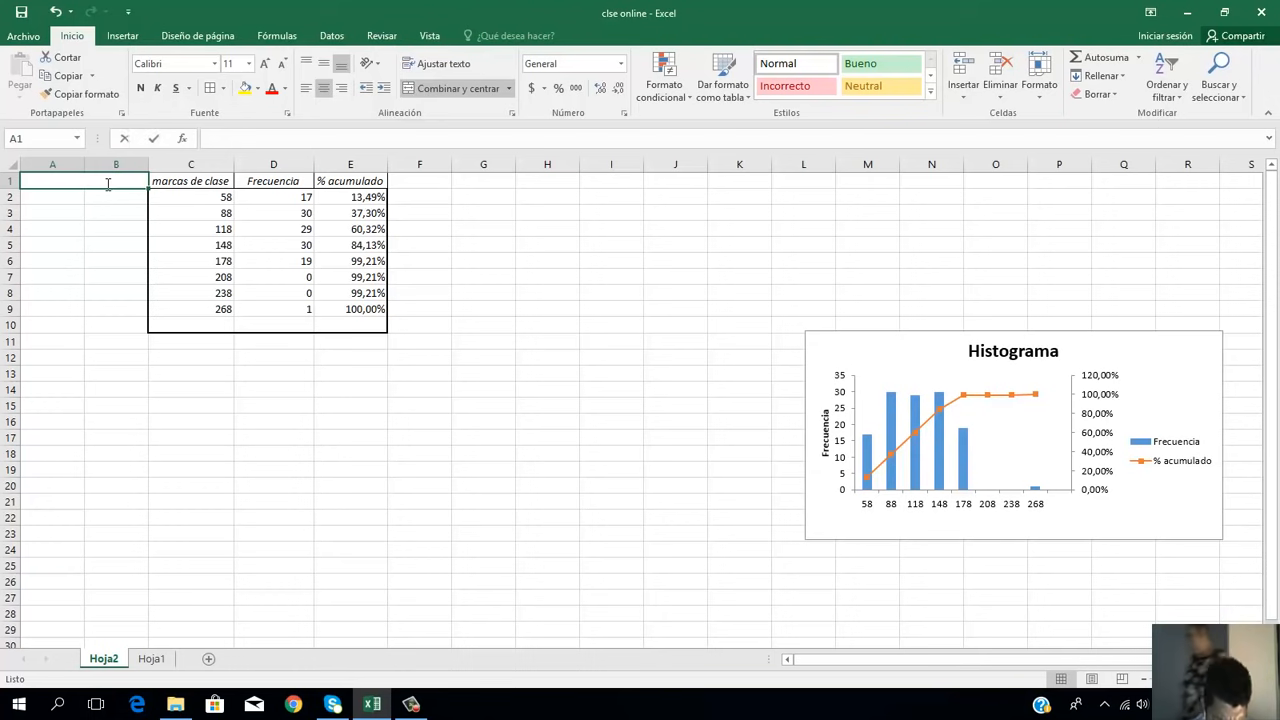
type("intervalos")
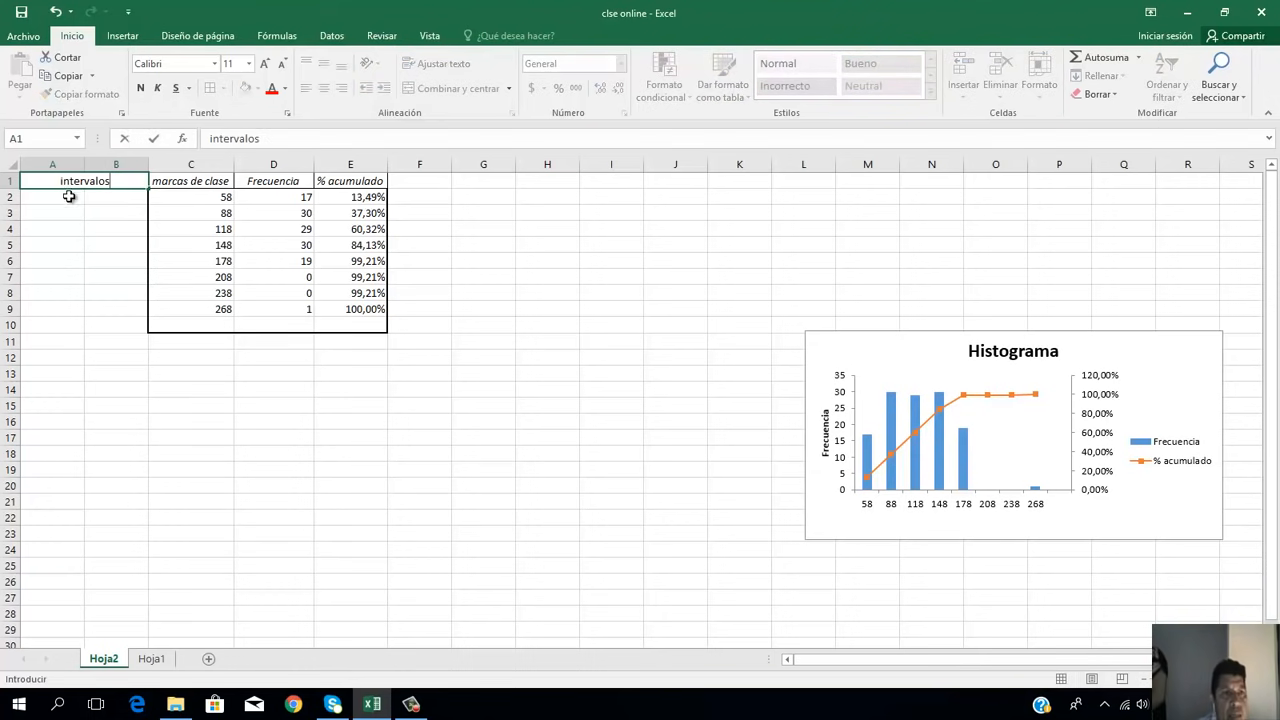
Step: Apply all borders to the empty interval cells A2:B9 and to A10:B10 beneath them
left_click(68, 198)
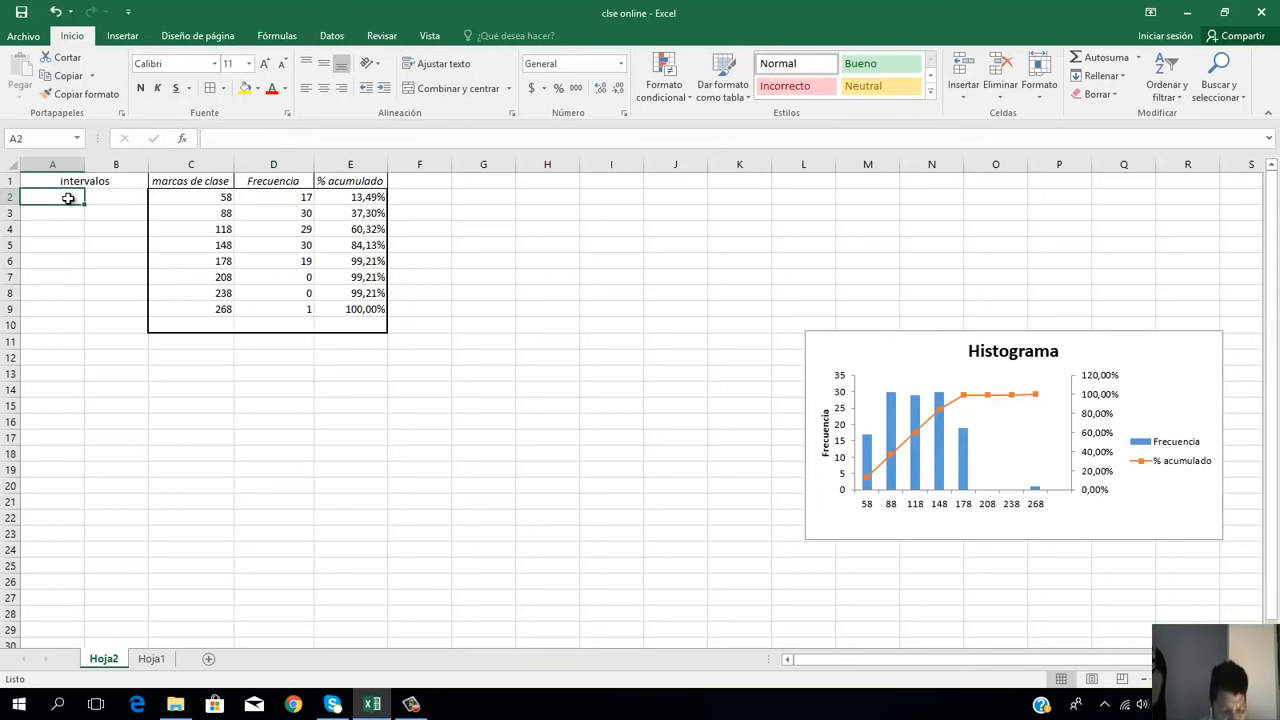
key("shift+Right")
key("shift+Down")
key("shift+Down")
key("shift+Down")
key("shift+Down")
key("shift+Down")
key("shift+Down")
key("shift+Down")
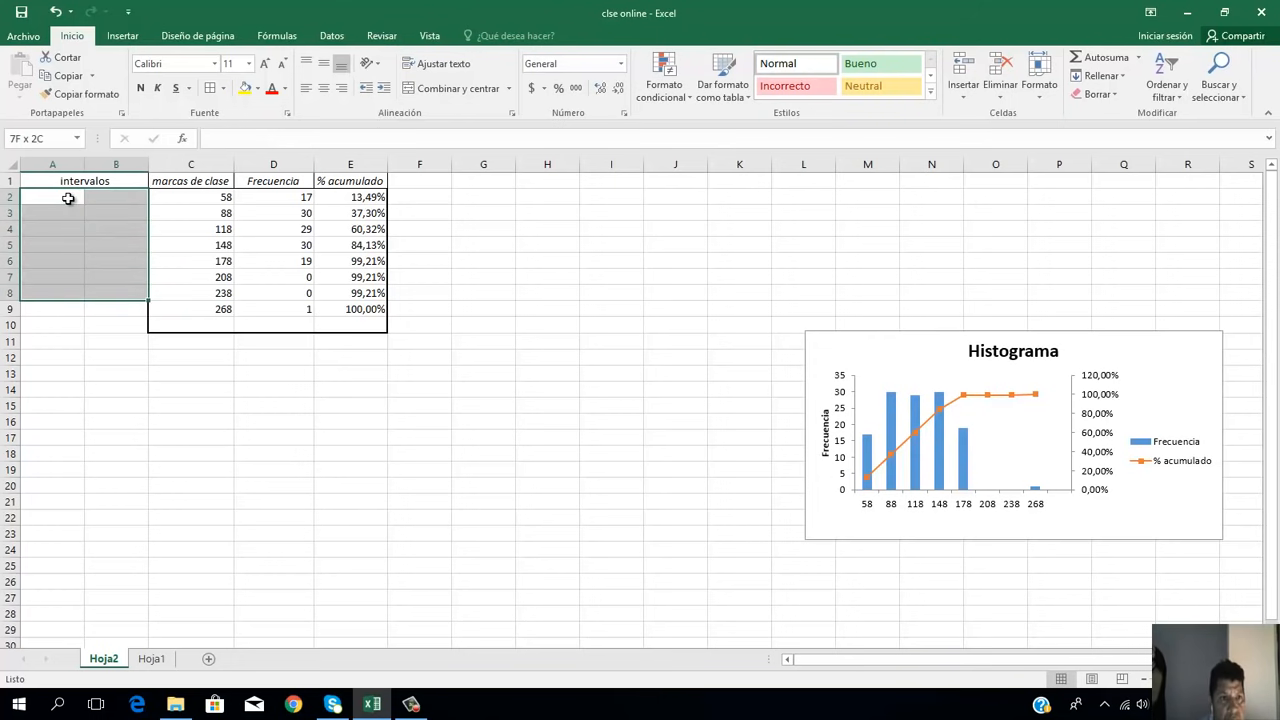
left_click(210, 88)
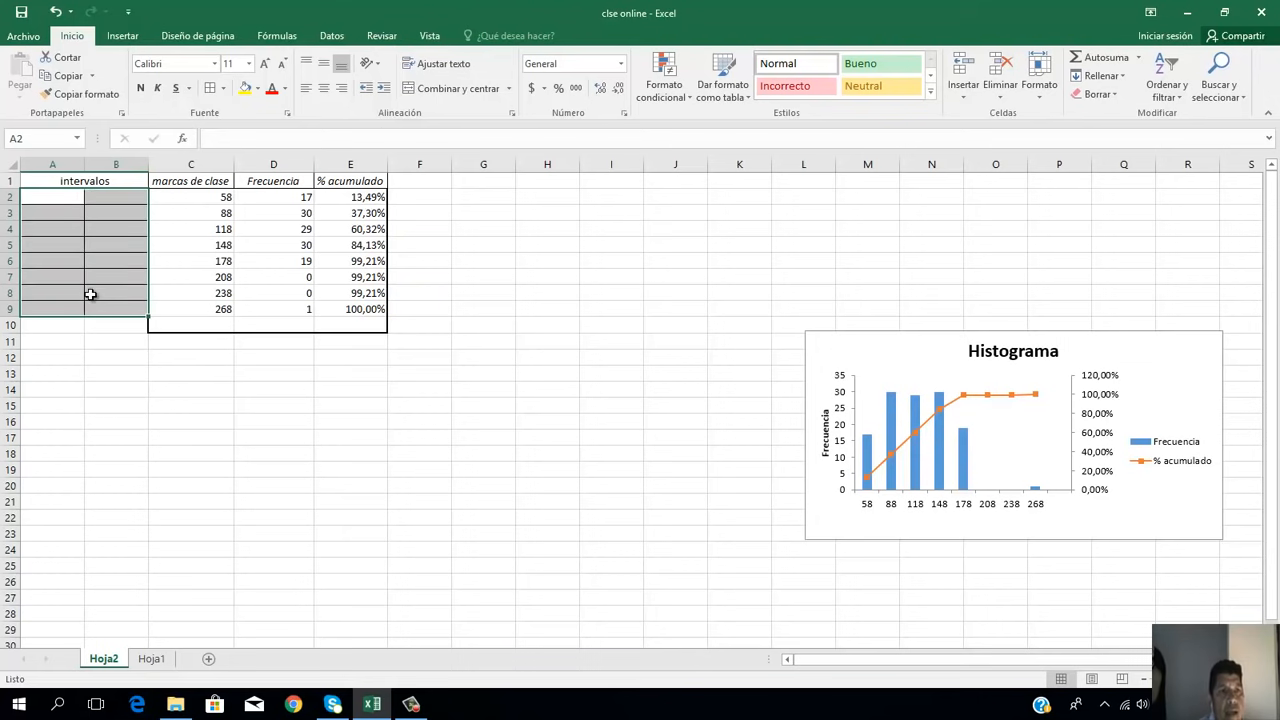
left_click(76, 329)
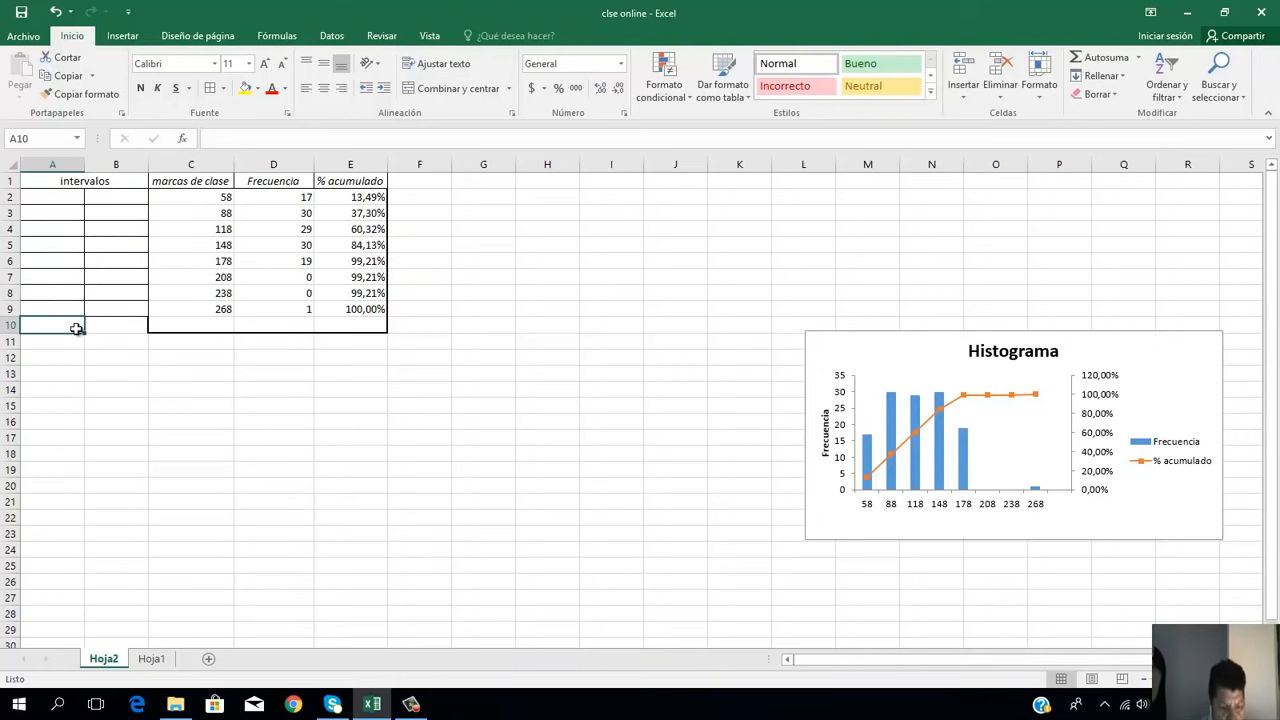
key("shift+Right")
key("shift+Right")
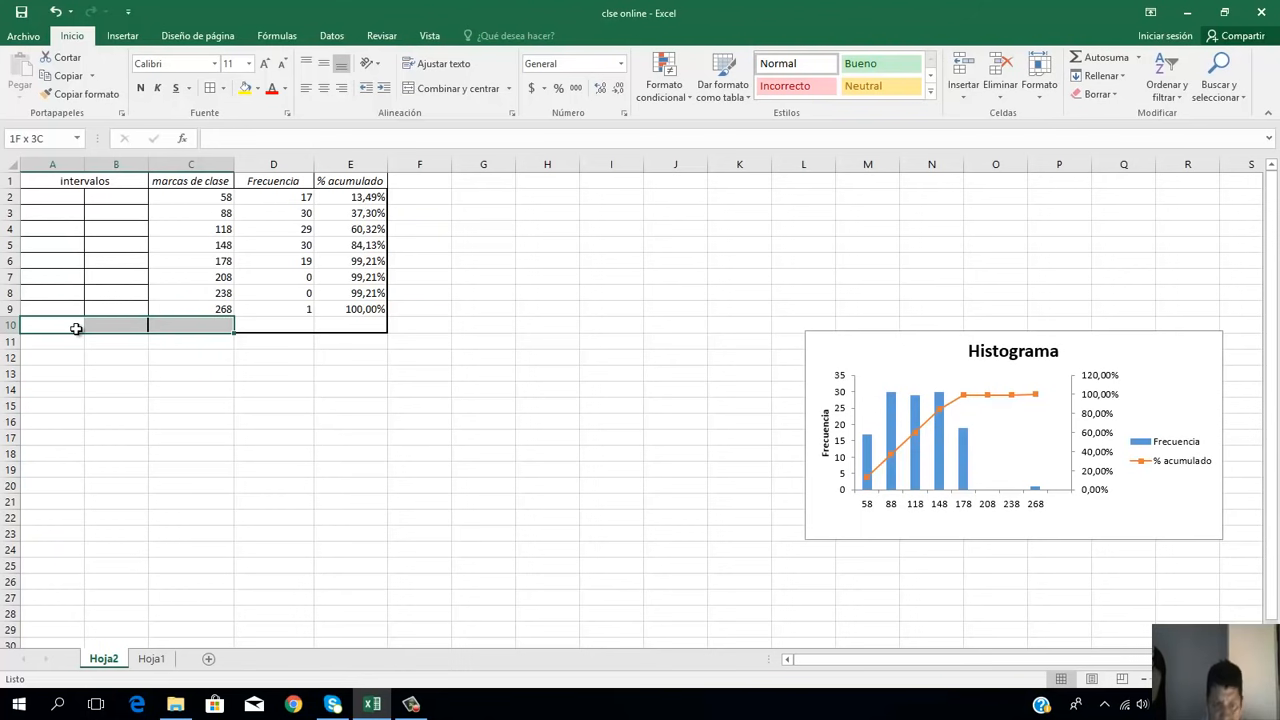
key("shift+Left")
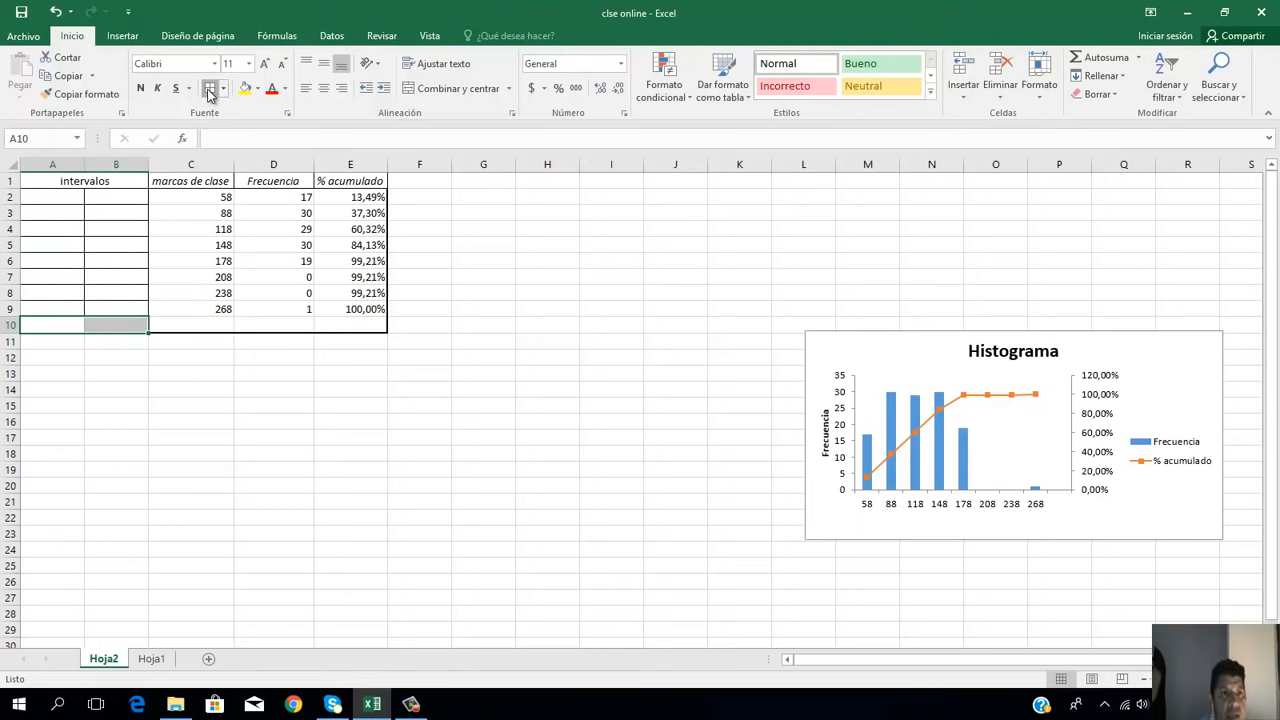
Step: Insert entire columns before the merged "intervalos" heading using the option Insertar toda una columna
left_click(48, 163)
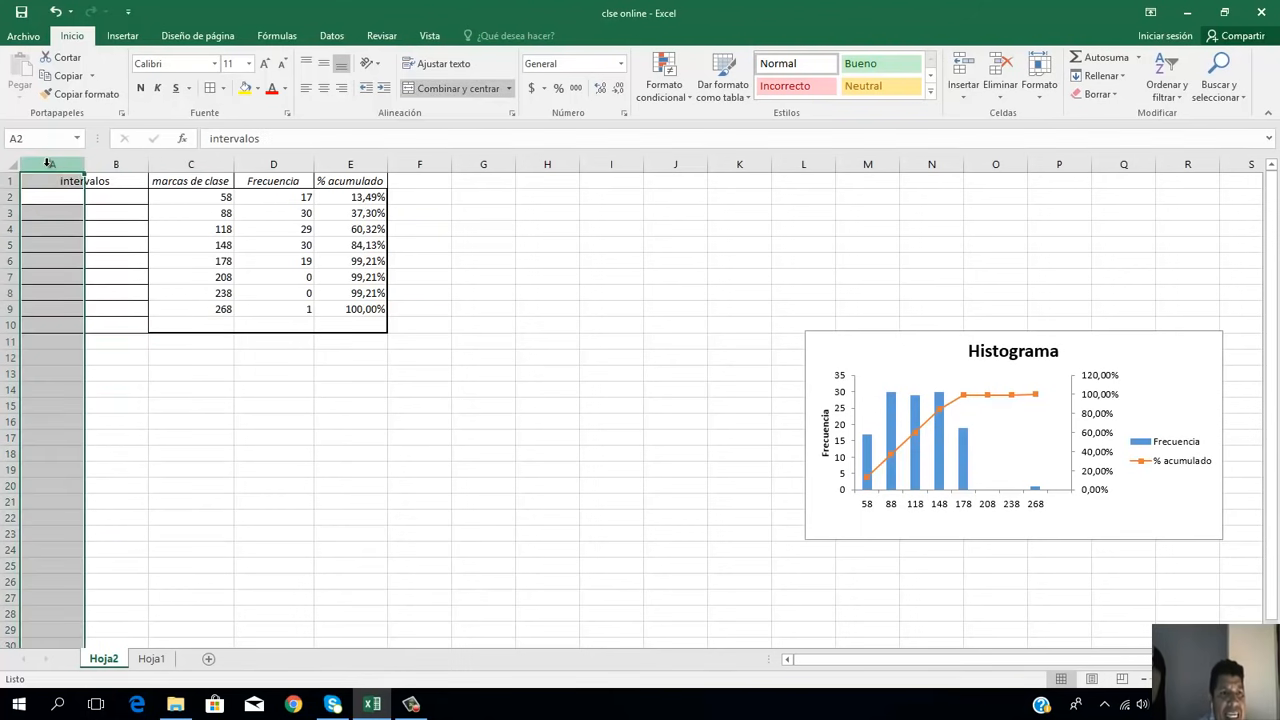
left_click(57, 181)
right_click(57, 181)
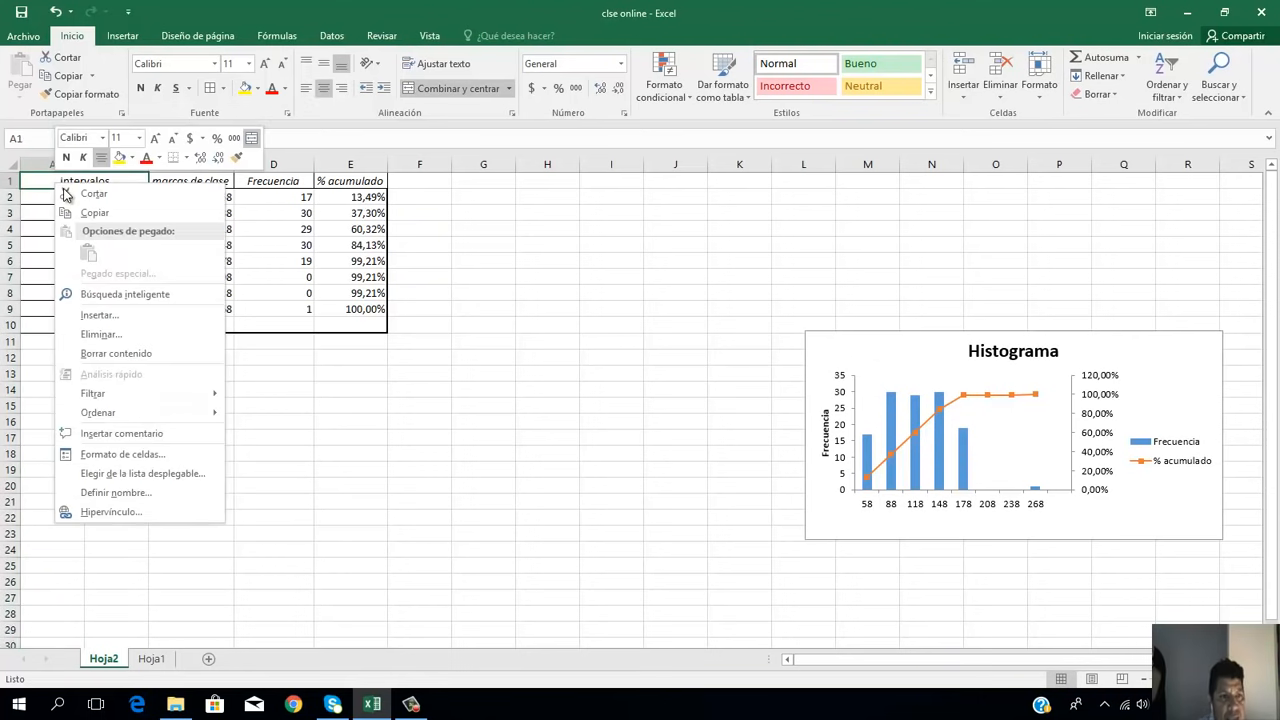
left_click(98, 315)
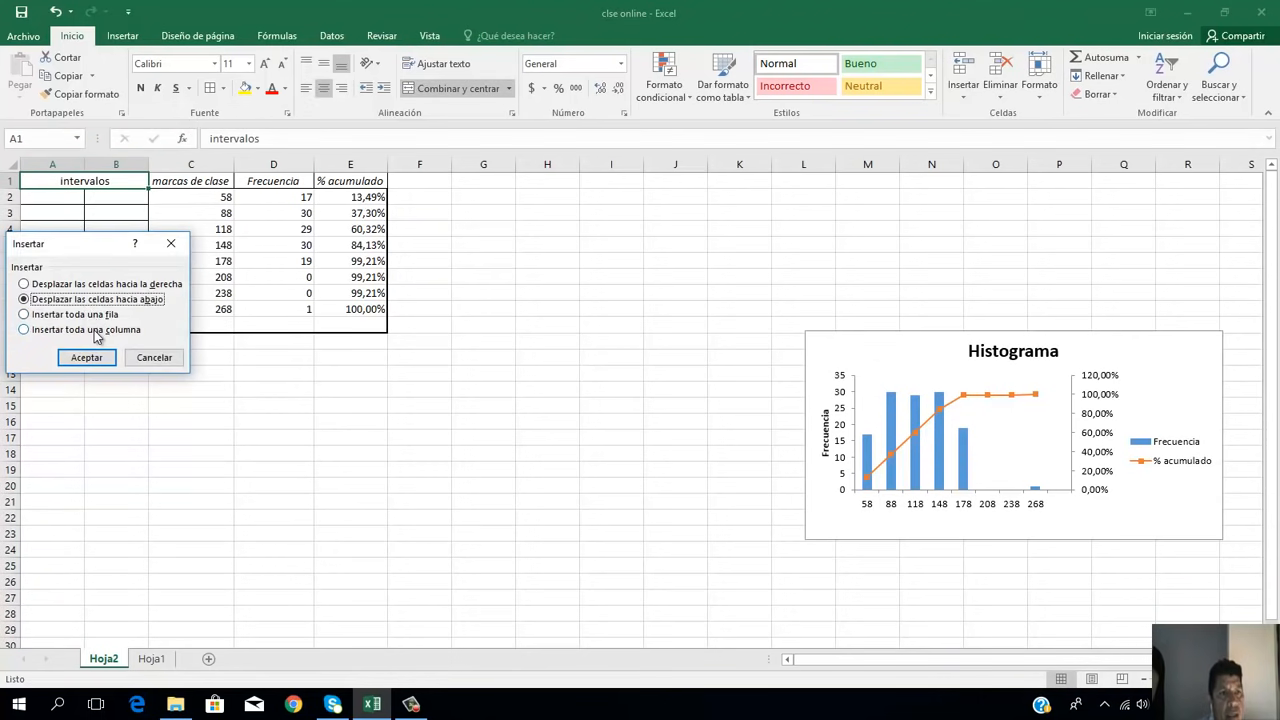
left_click(95, 331)
left_click(86, 358)
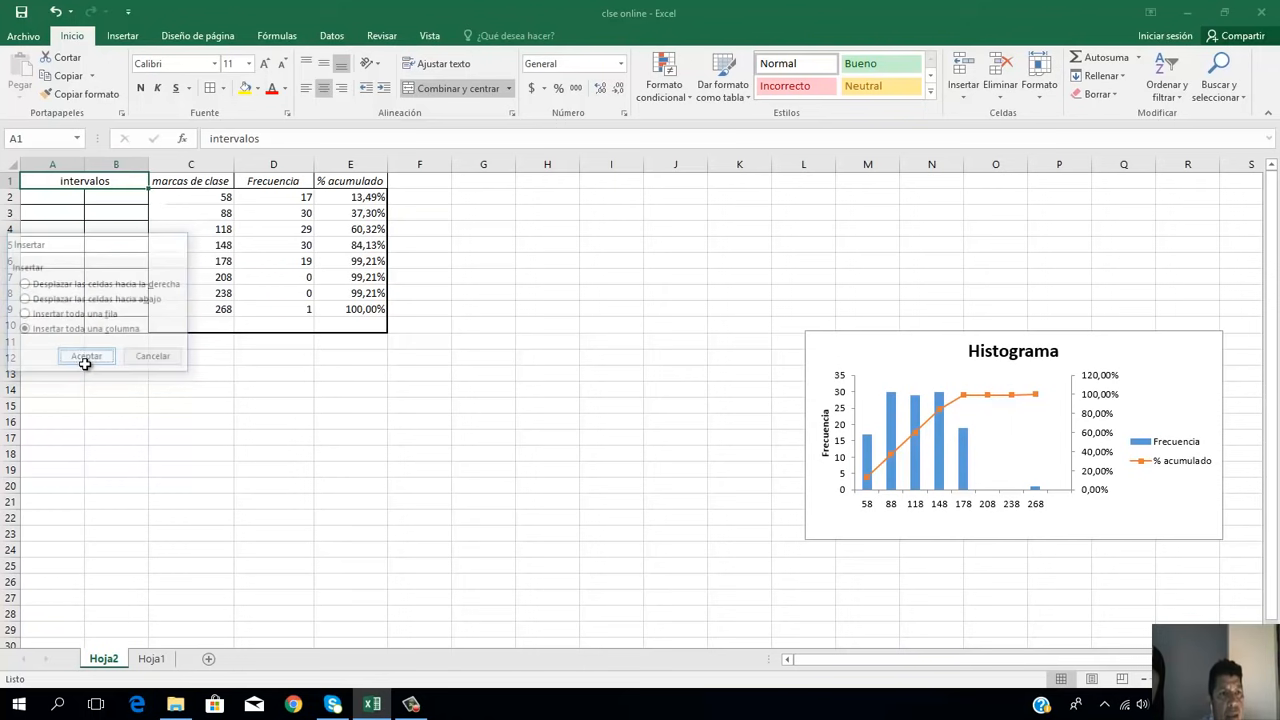
left_click(134, 383)
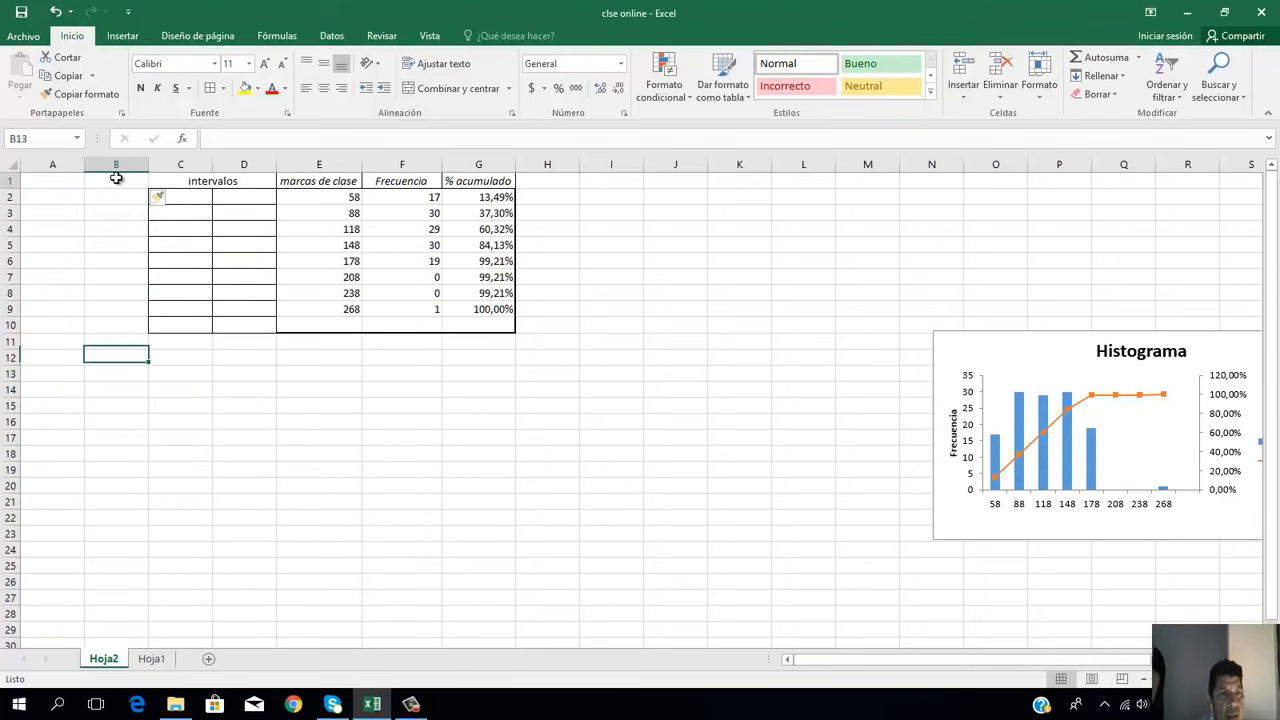
Step: Enter the heading "Clases" in cell B1
left_click(118, 183)
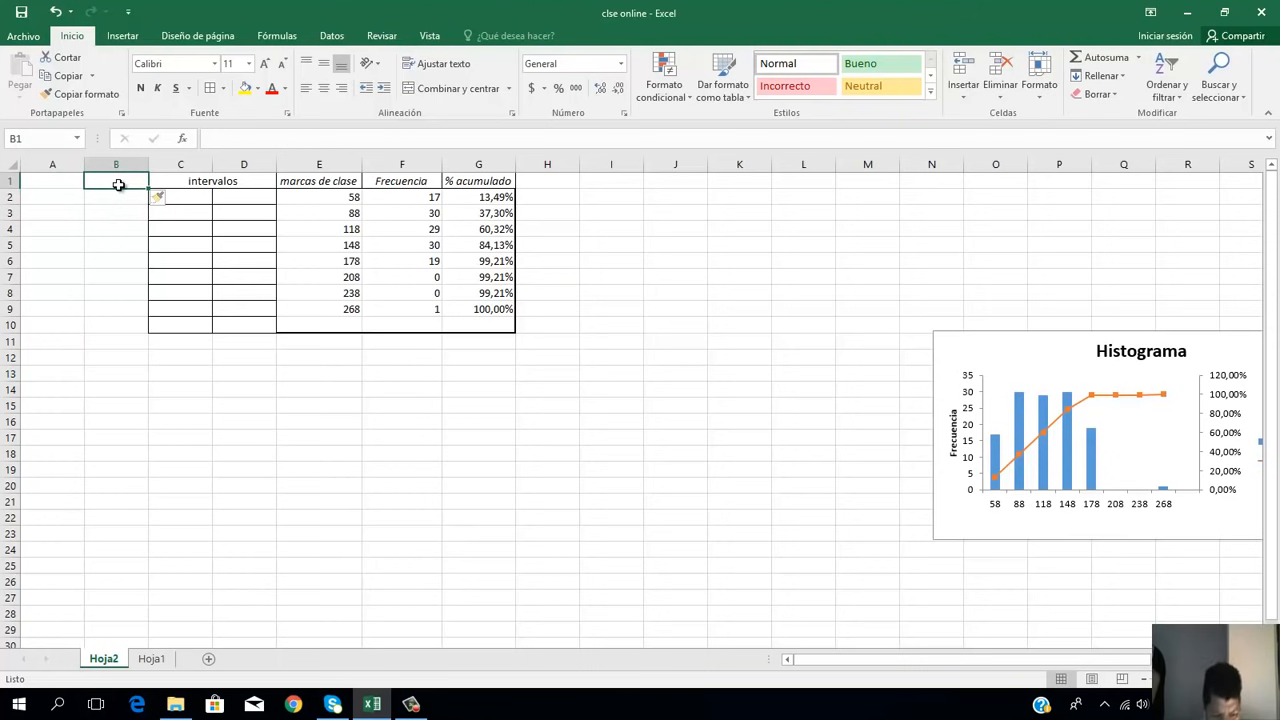
type("Clas")
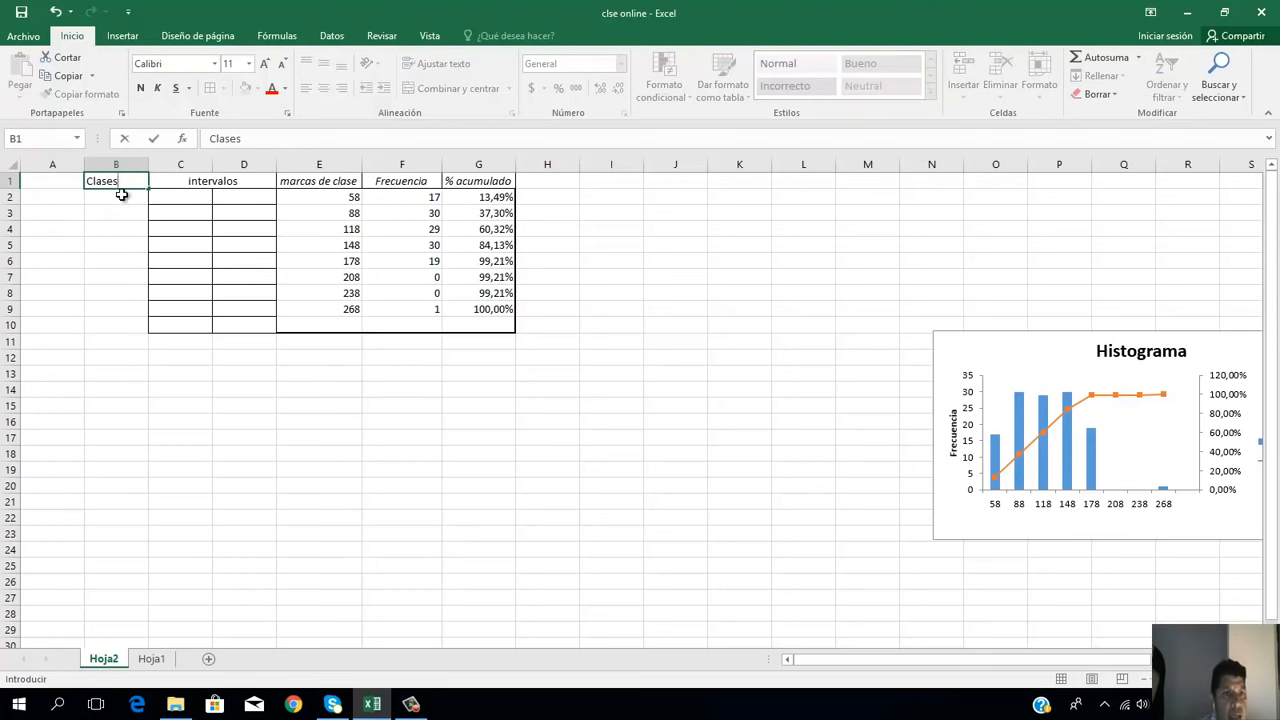
type("es")
left_click(130, 198)
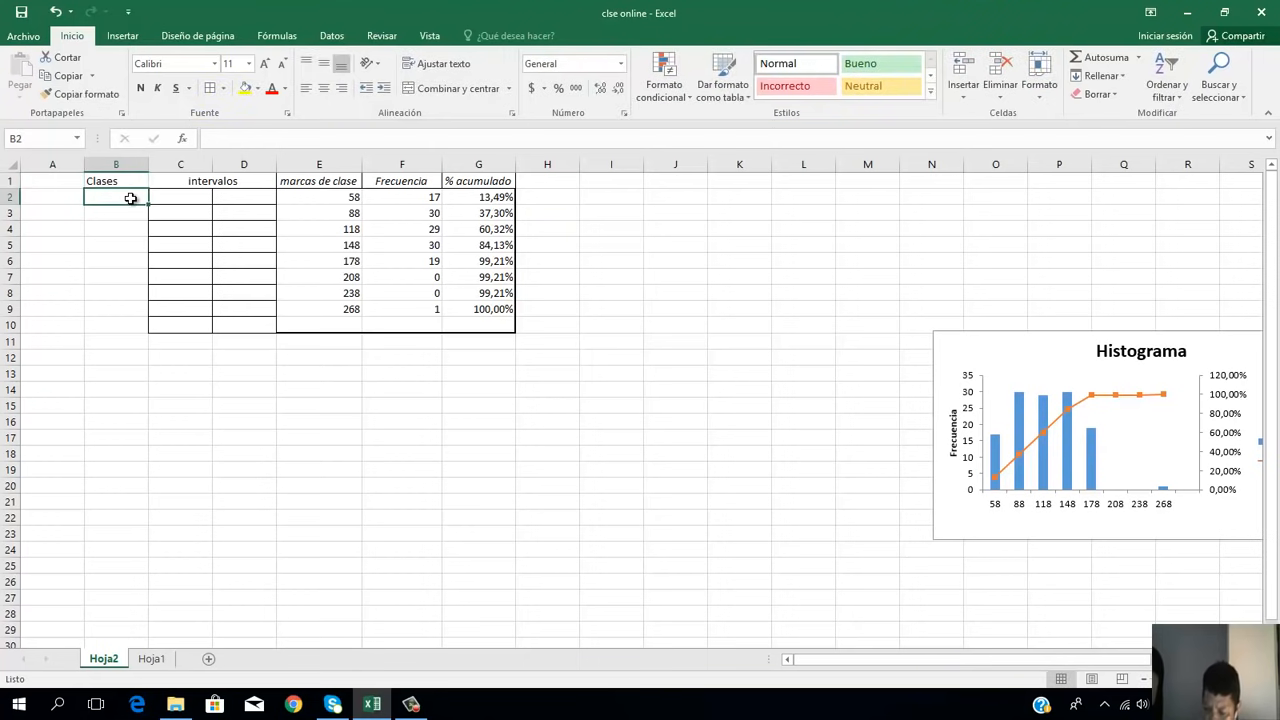
Step: Number the classes from 1 to 8 in cells B2:B9
type("1")
key("Return")
type("2")
key("Return")
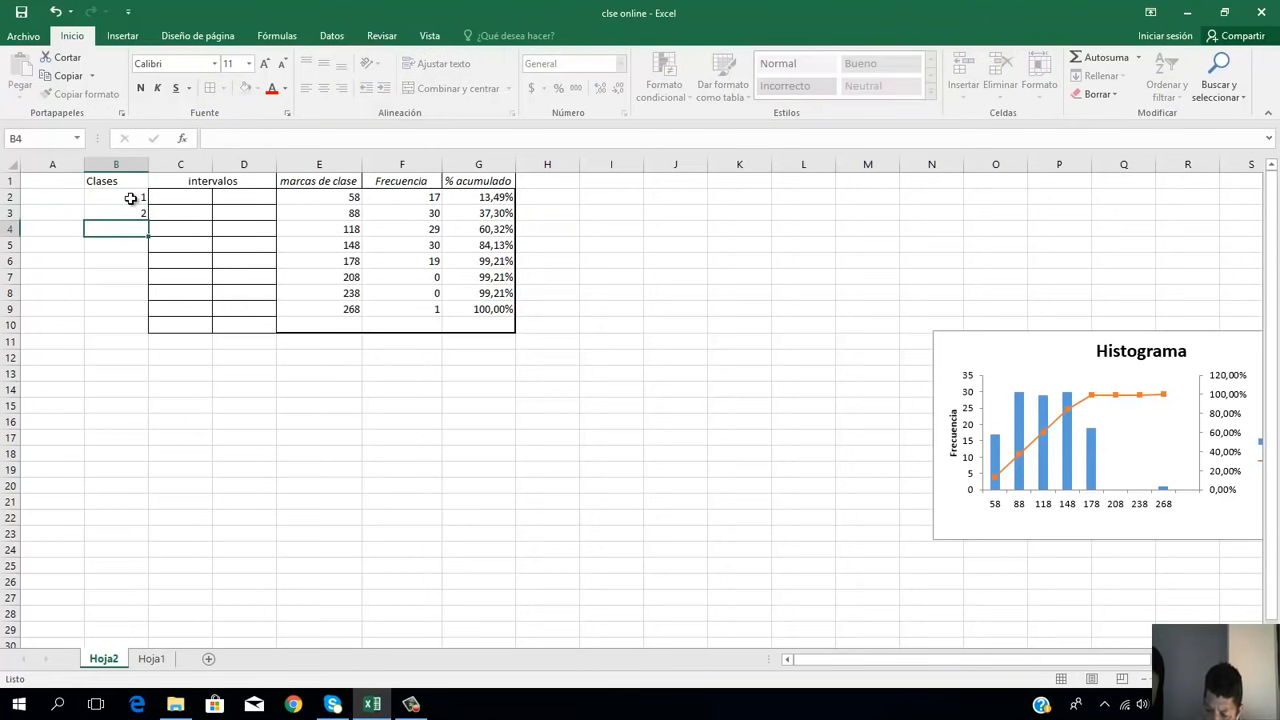
type("3")
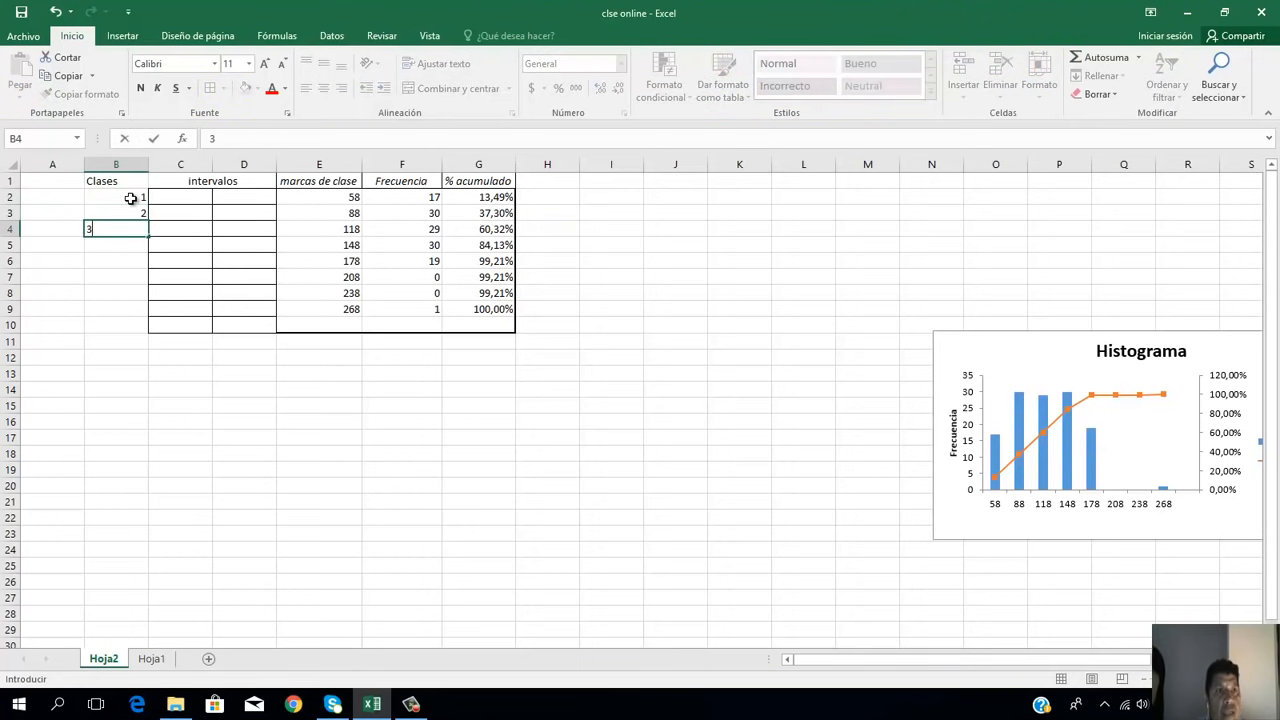
key("Return")
type("4")
key("Return")
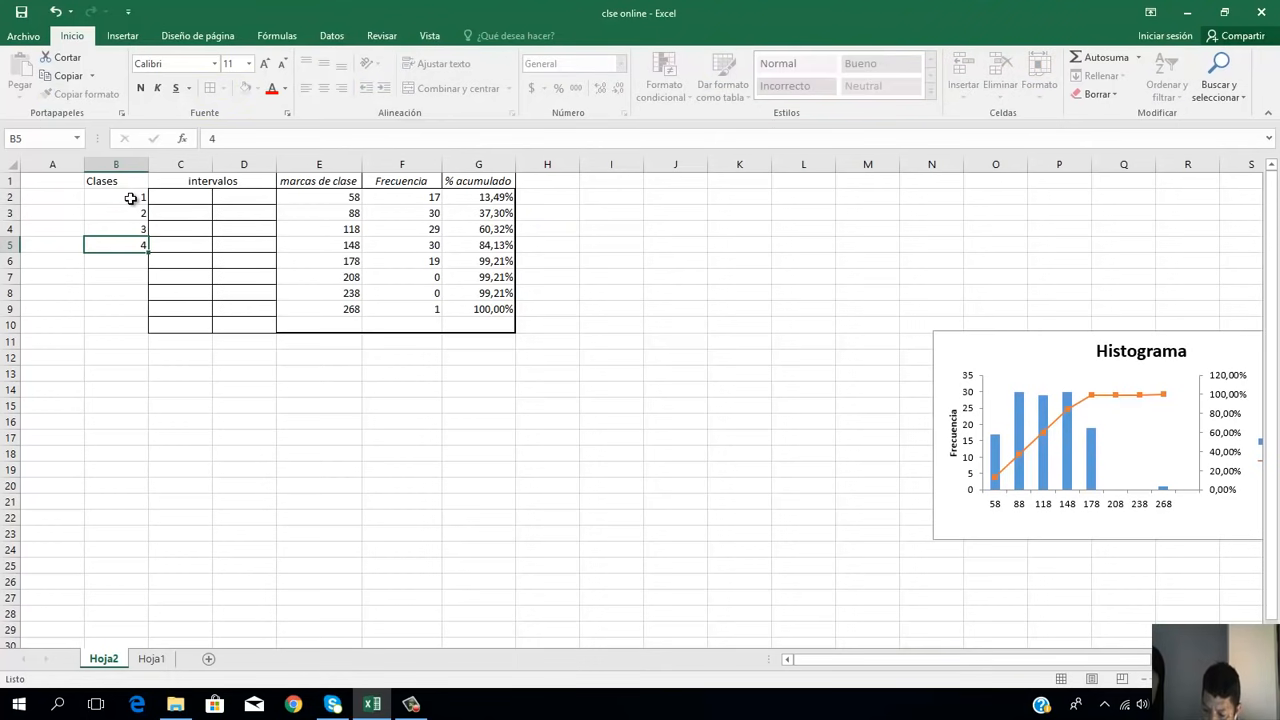
type("5")
key("Return")
type("6")
key("Return")
type("7")
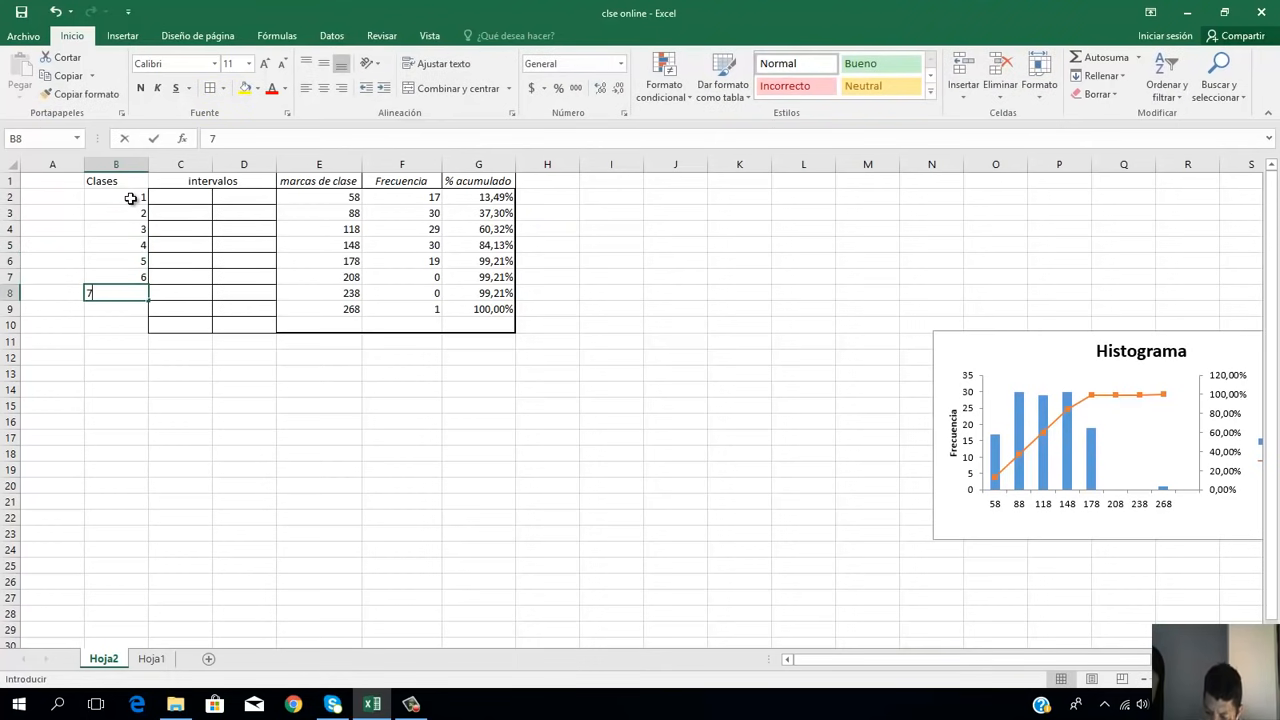
key("Return")
type("8")
left_click(155, 335)
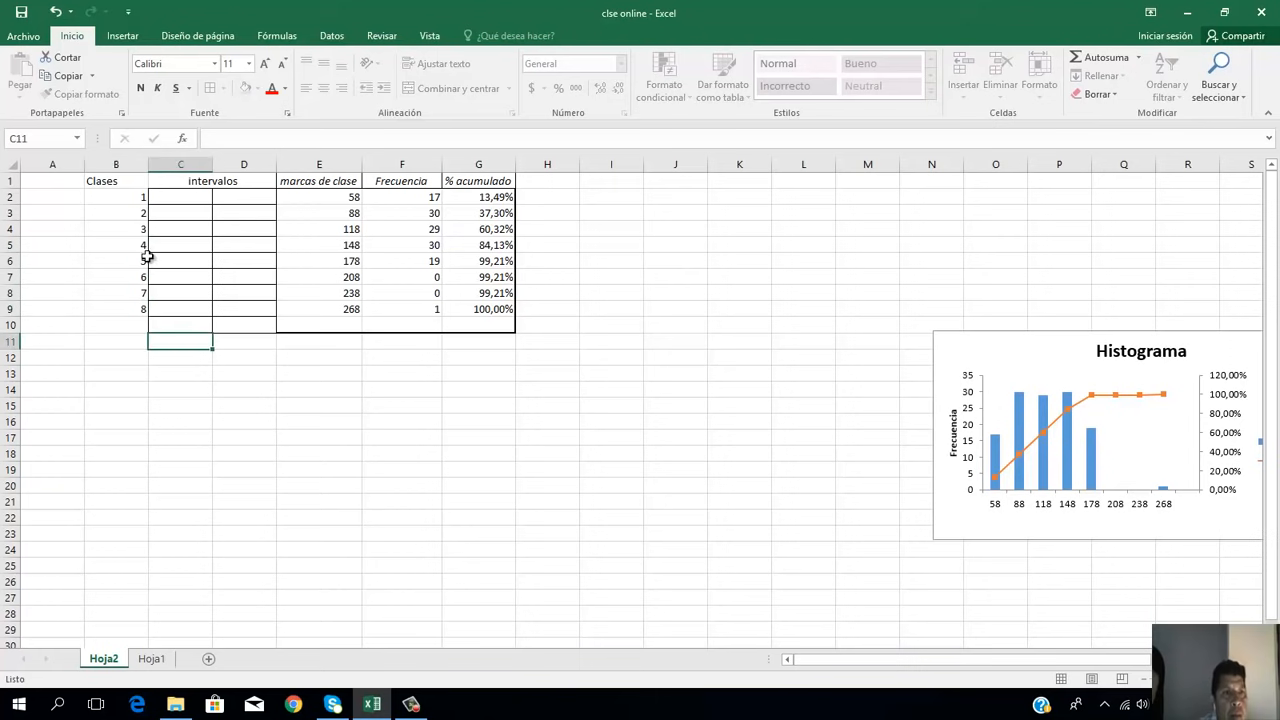
Step: Apply a thick outside border to the "Clases" heading cell B1
left_click(108, 180)
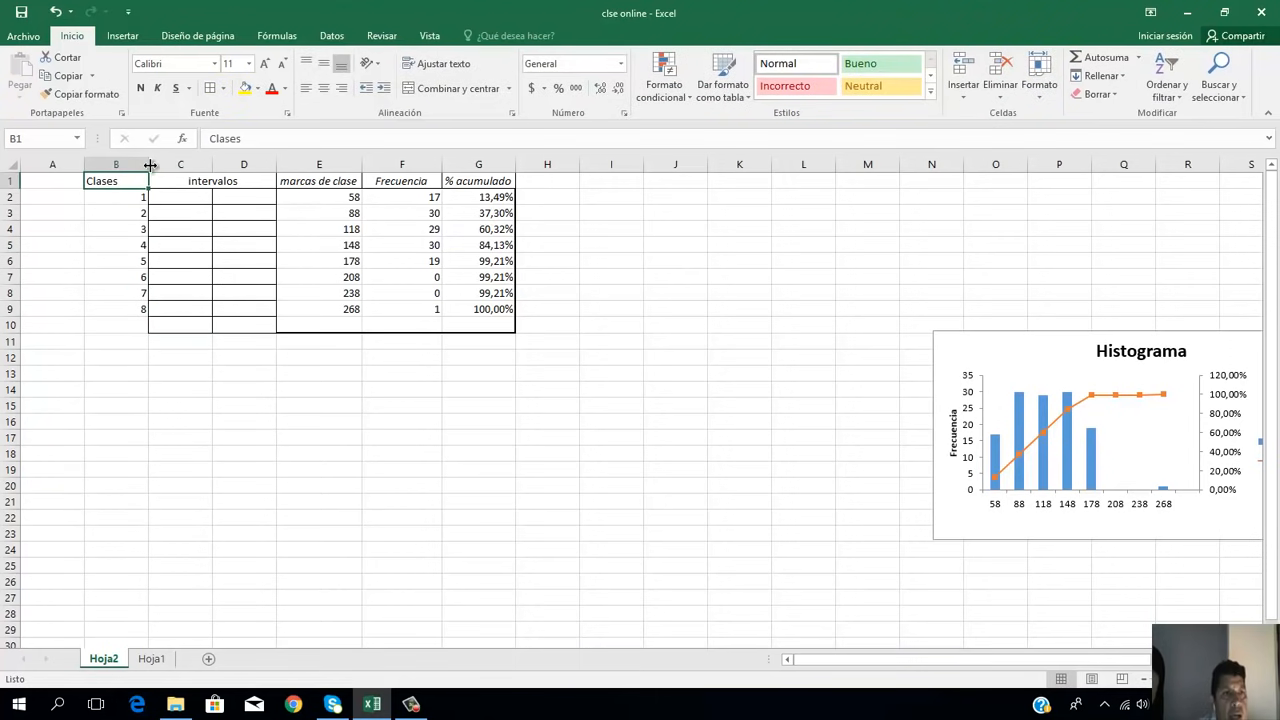
left_click(225, 90)
left_click(232, 224)
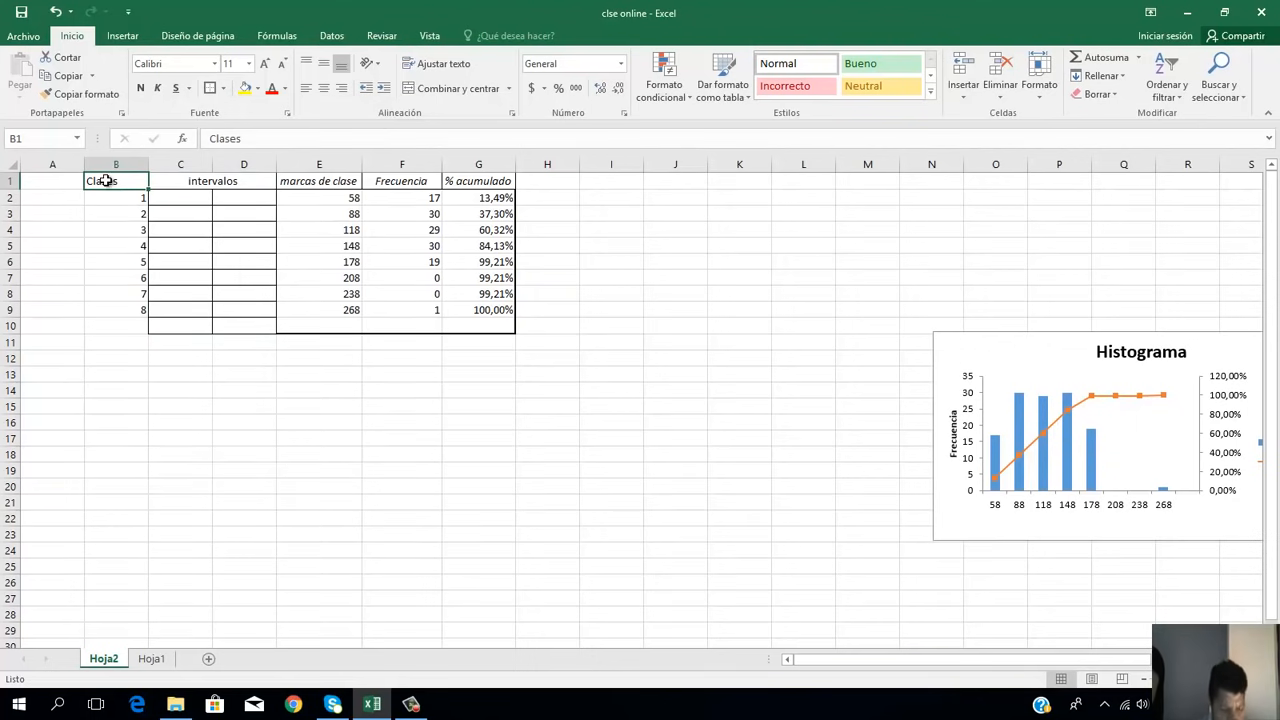
Step: Apply a thick outside border around the whole frequency table B1:G10
key("shift+Down")
key("shift+Down")
key("shift+Down")
key("shift+Down")
key("shift+Down")
key("shift+Down")
key("shift+Down")
key("shift+Down")
key("shift+Down")
key("shift+Down")
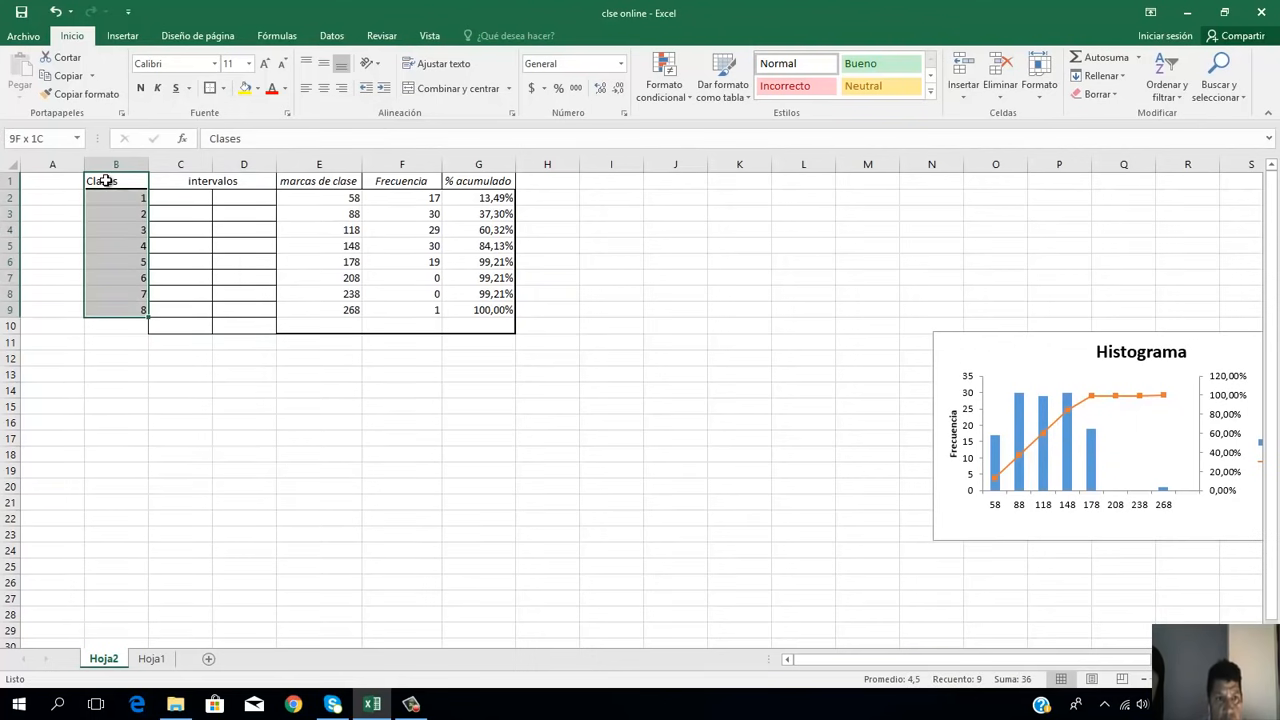
key("shift+Up")
key("shift+Right")
key("shift+Right")
key("shift+Right")
key("shift+Right")
key("shift+Right")
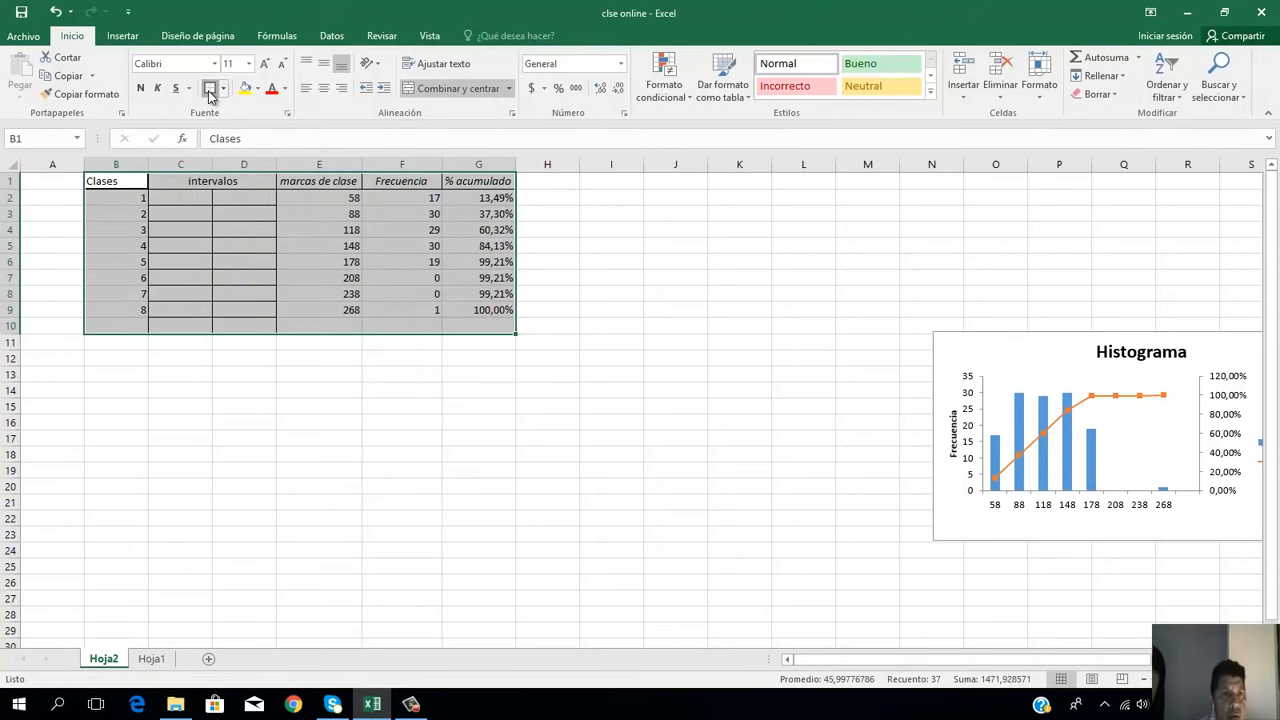
left_click(140, 210)
Step: Center the contents of the table's data cells B2:G9 horizontally
left_click(137, 198)
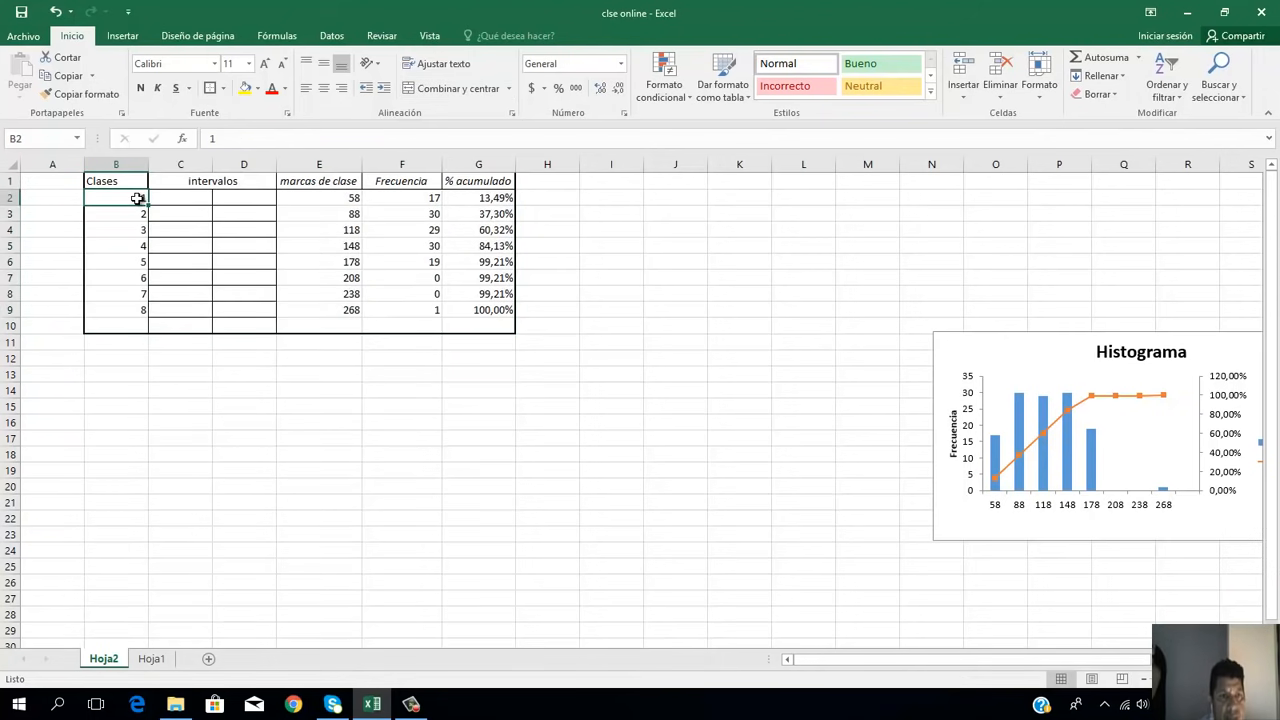
key("shift+Right")
key("shift+Right")
key("shift+Right")
key("shift+Right")
key("shift+Right")
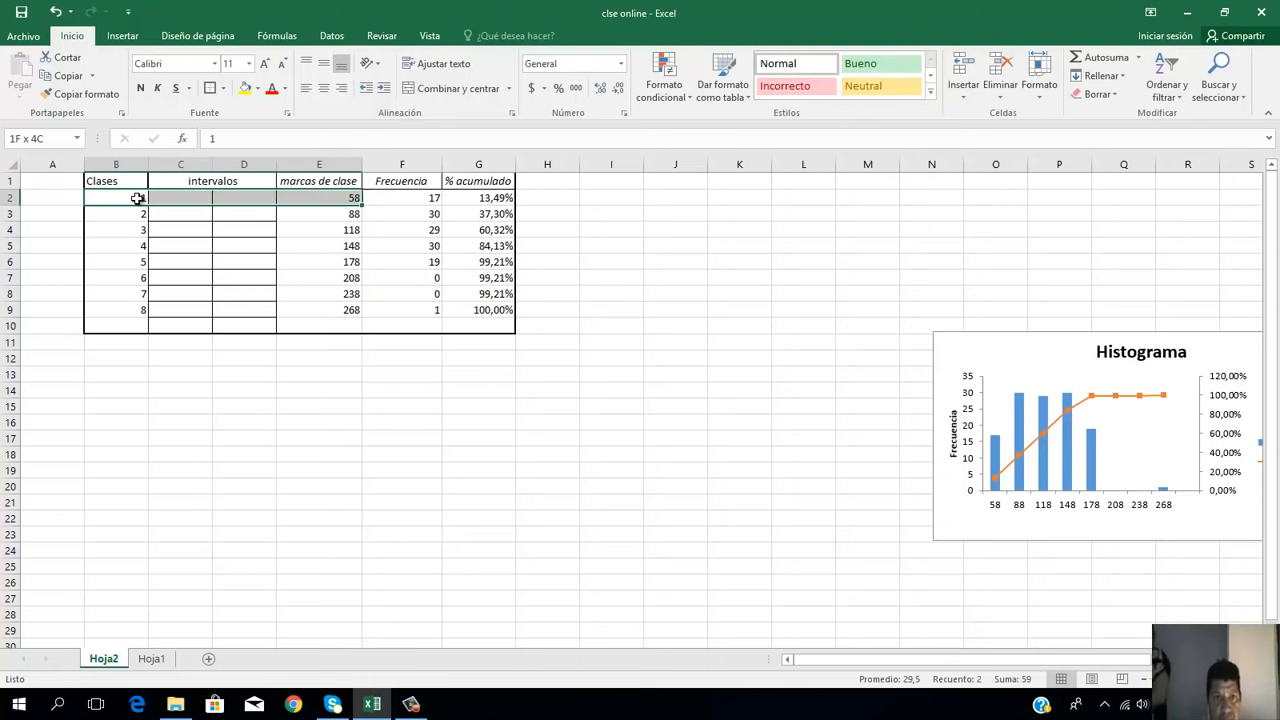
key("shift+Down")
key("shift+Down")
key("shift+Down")
key("shift+Down")
key("shift+Down")
key("shift+Down")
key("shift+Down")
key("shift+Down")
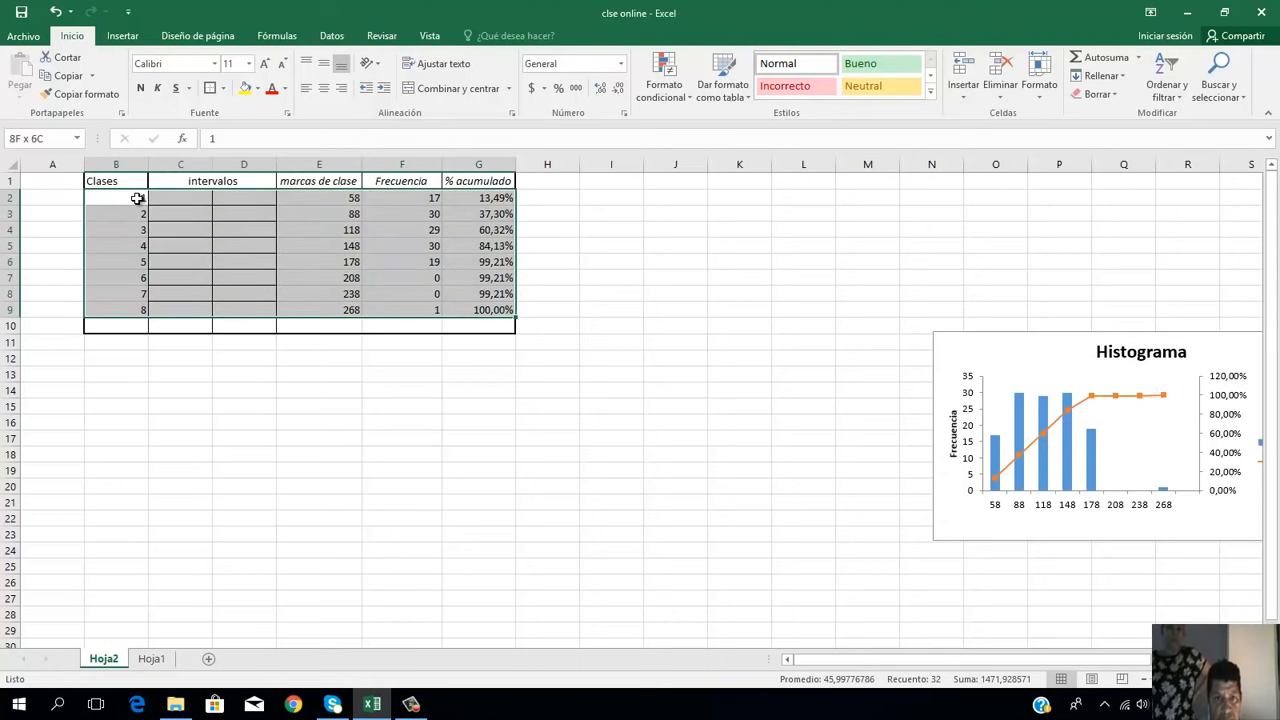
left_click(323, 88)
left_click(401, 390)
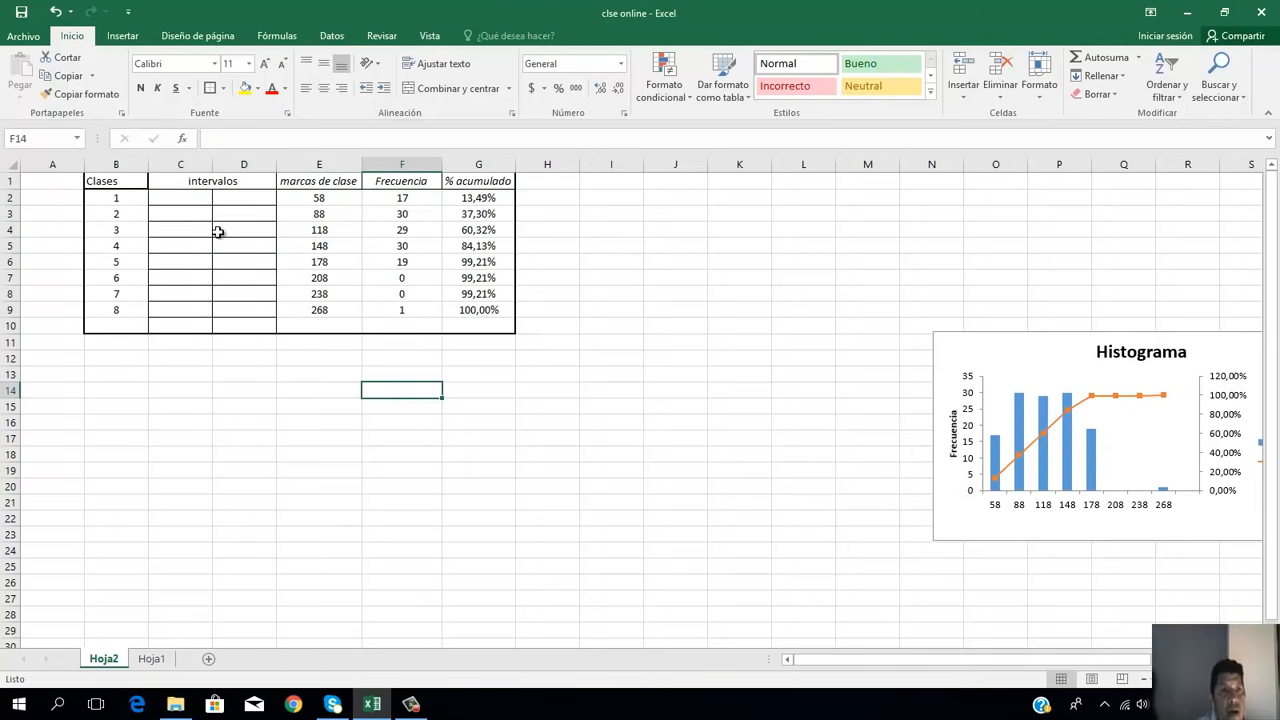
Step: Apply a thick outside border to the remaining header cells C1:G1 of the frequency table
left_click(196, 182)
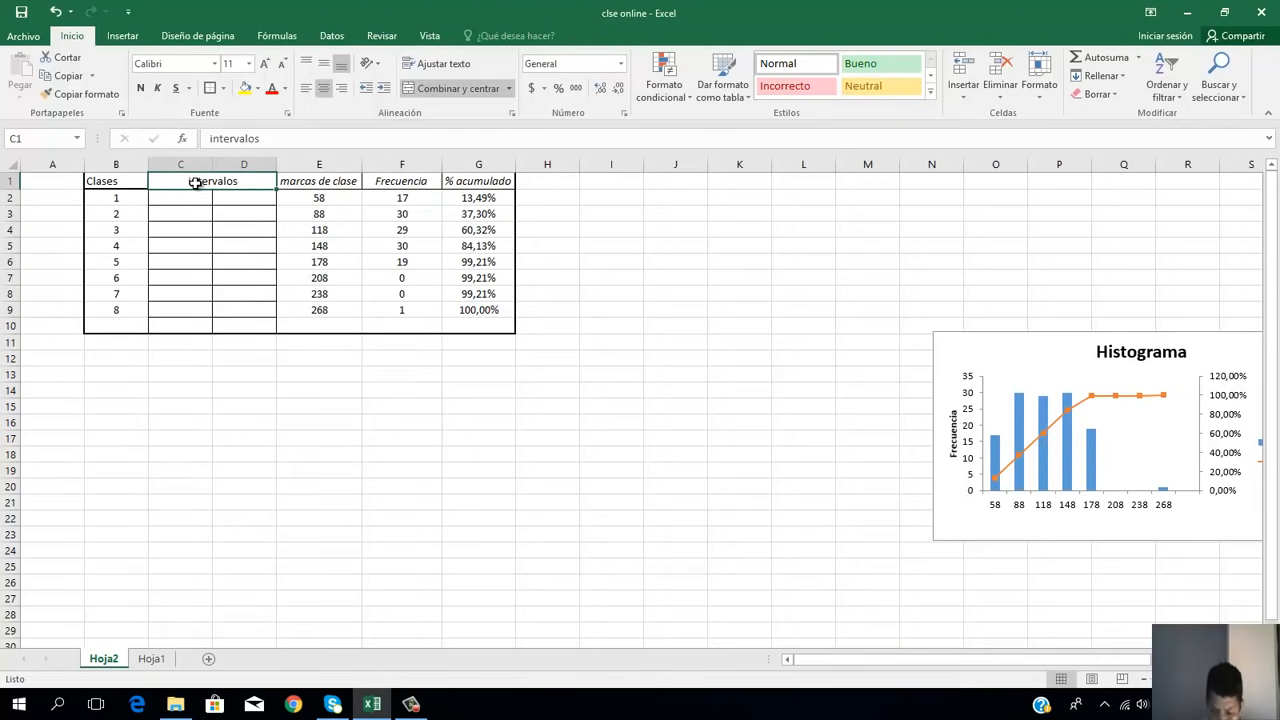
key("shift+Right")
key("shift+Right")
key("shift+Right")
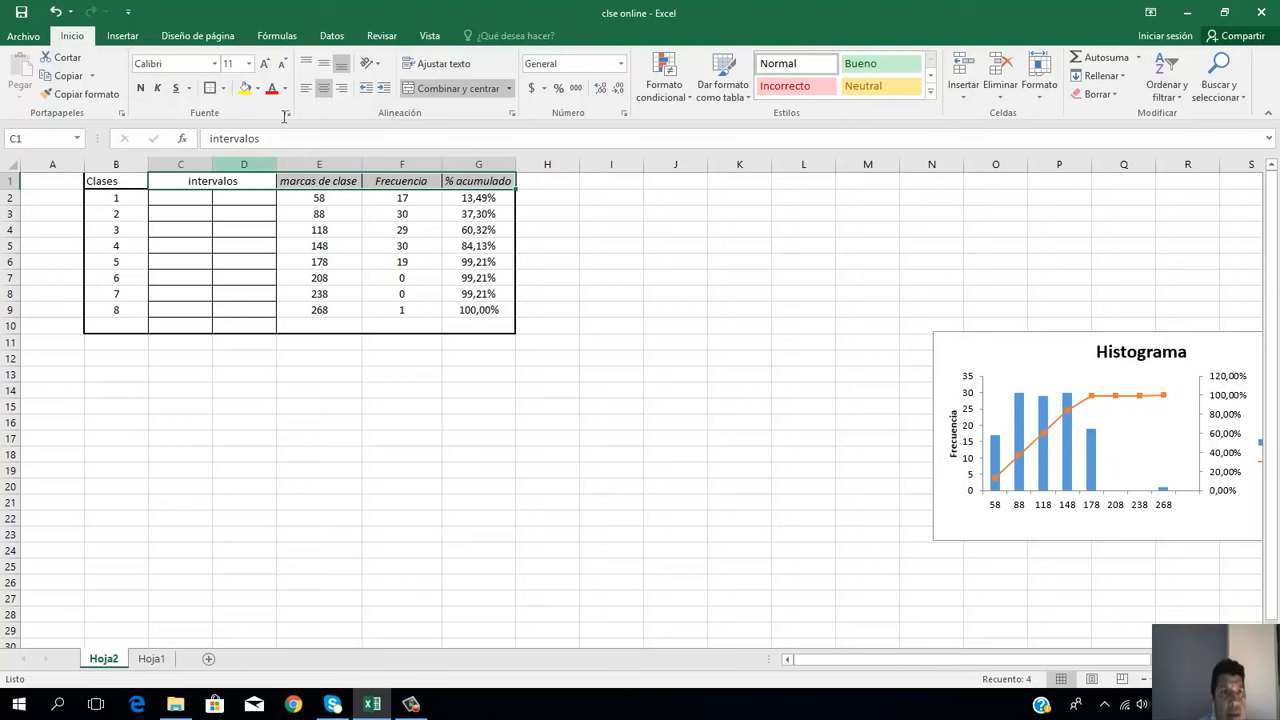
left_click(222, 240)
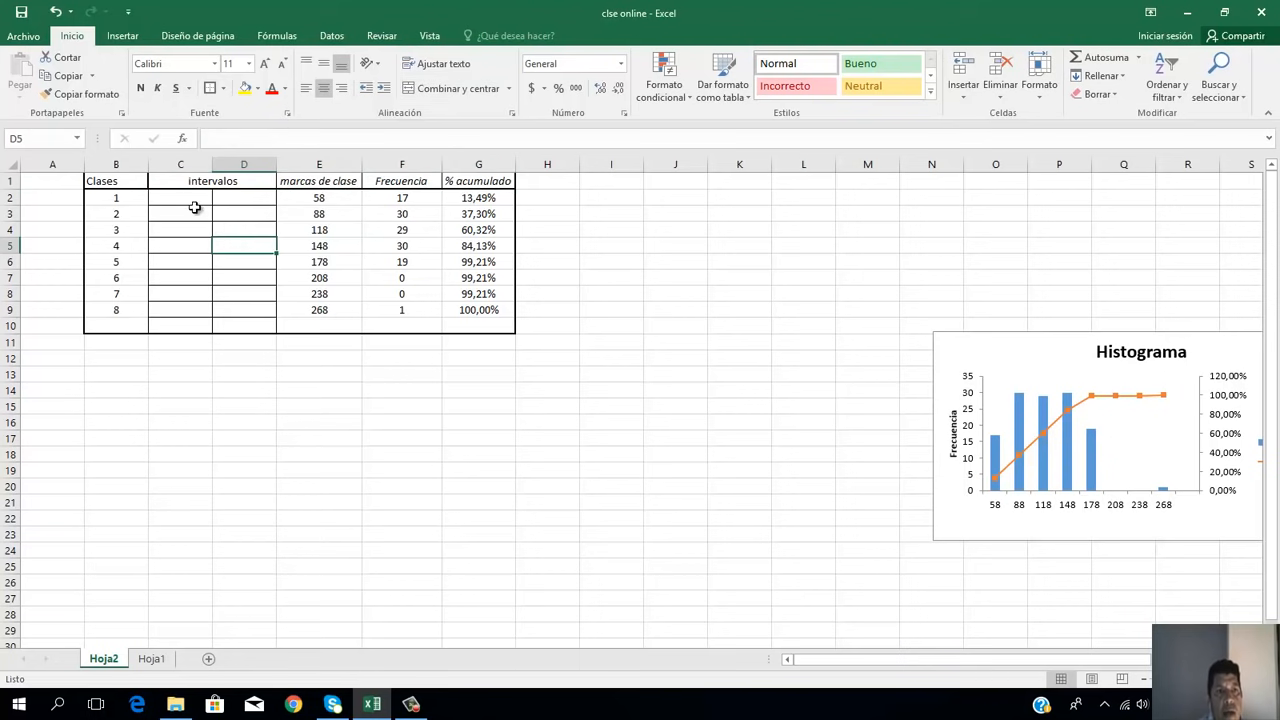
Step: Copy the lower and upper class limits in R10:S17 on sheet Hoja1
left_click(195, 202)
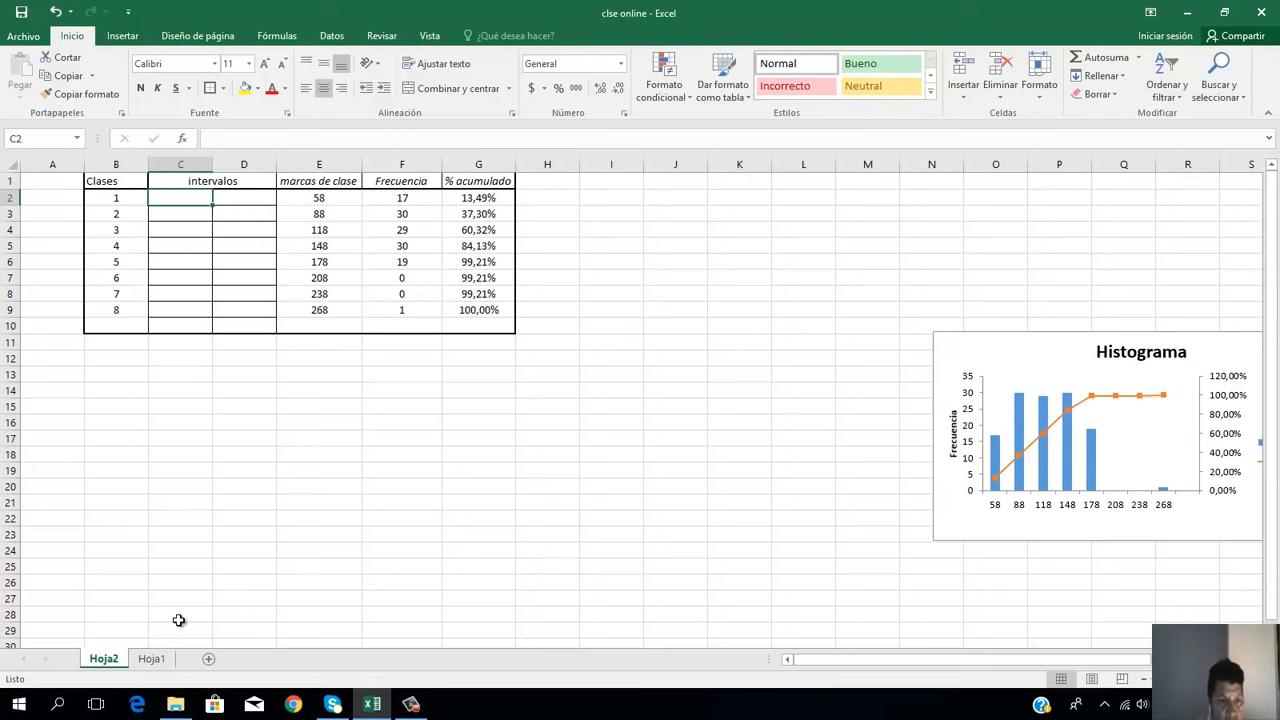
left_click(146, 659)
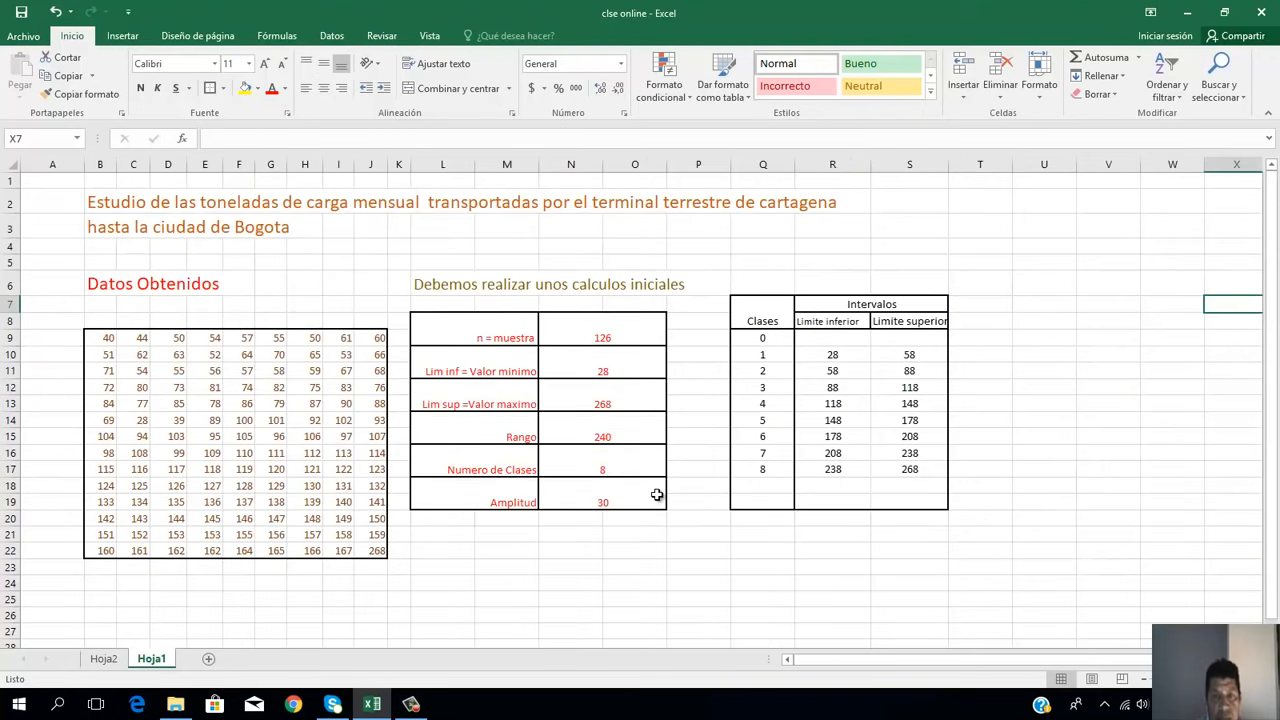
left_click(842, 356)
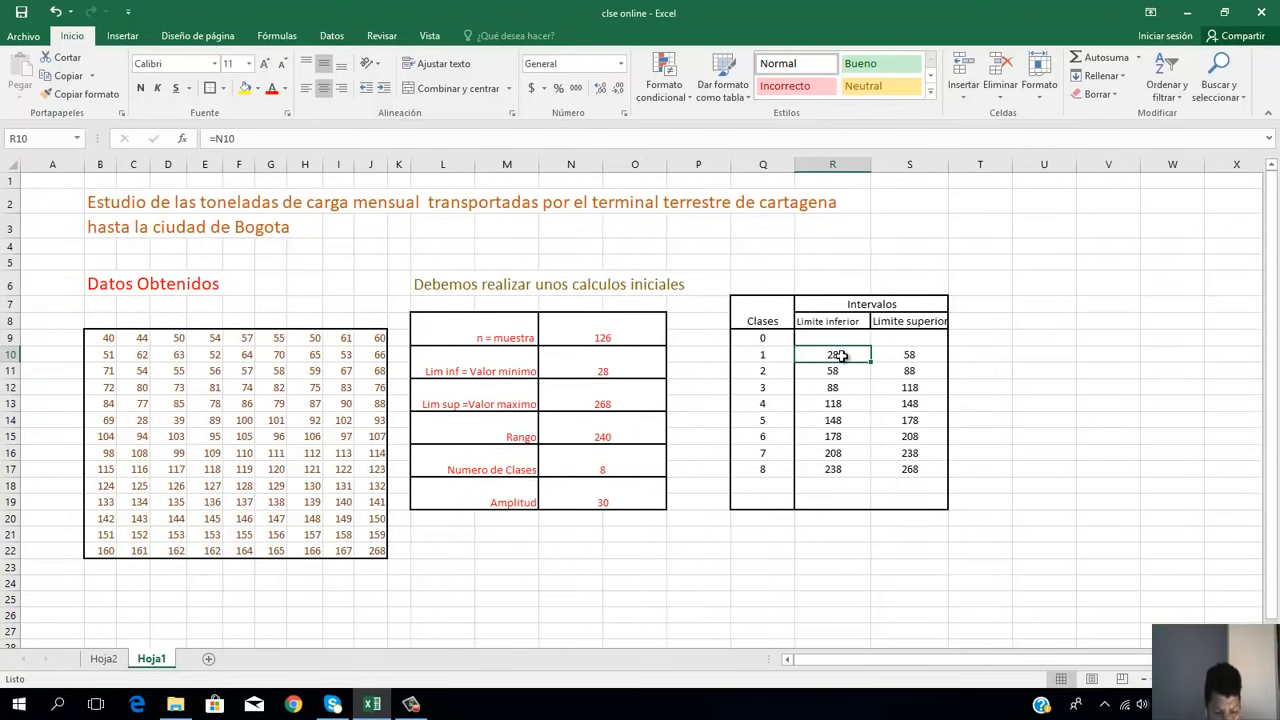
key("shift+Right")
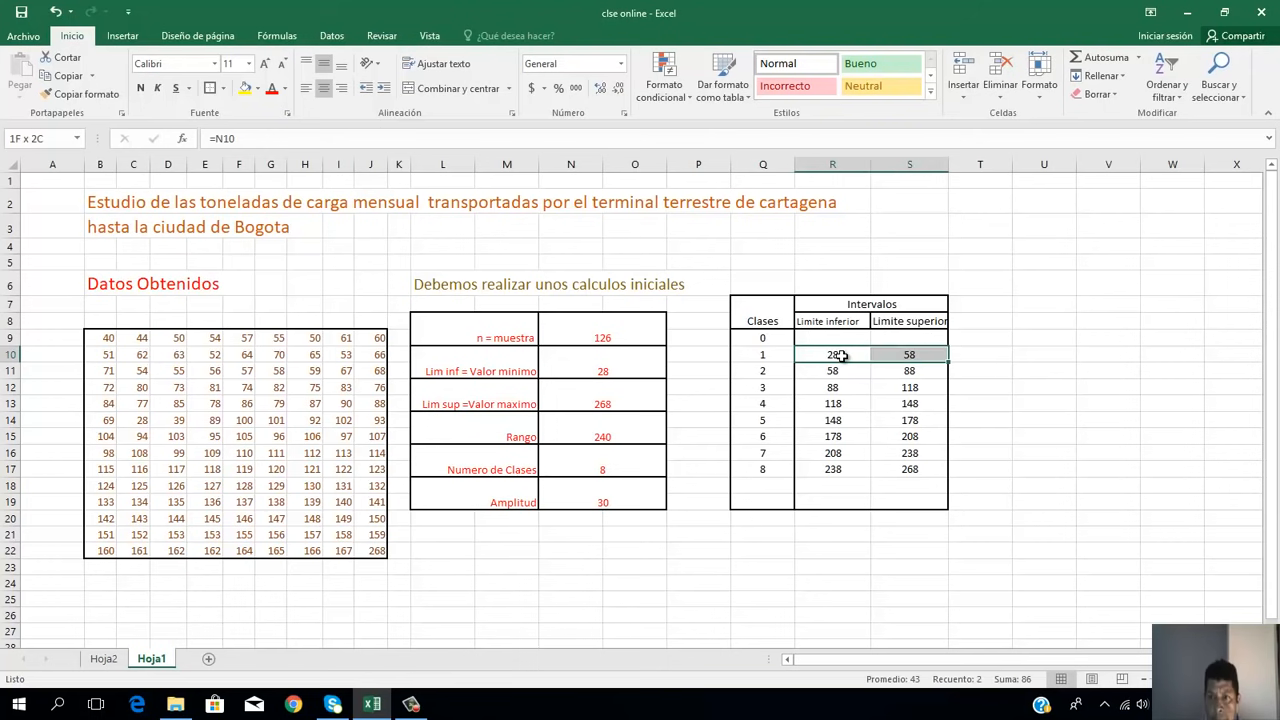
key("shift+Down")
key("shift+Down")
key("shift+Down")
key("shift+Down")
key("shift+Down")
key("shift+Down")
key("shift+Down")
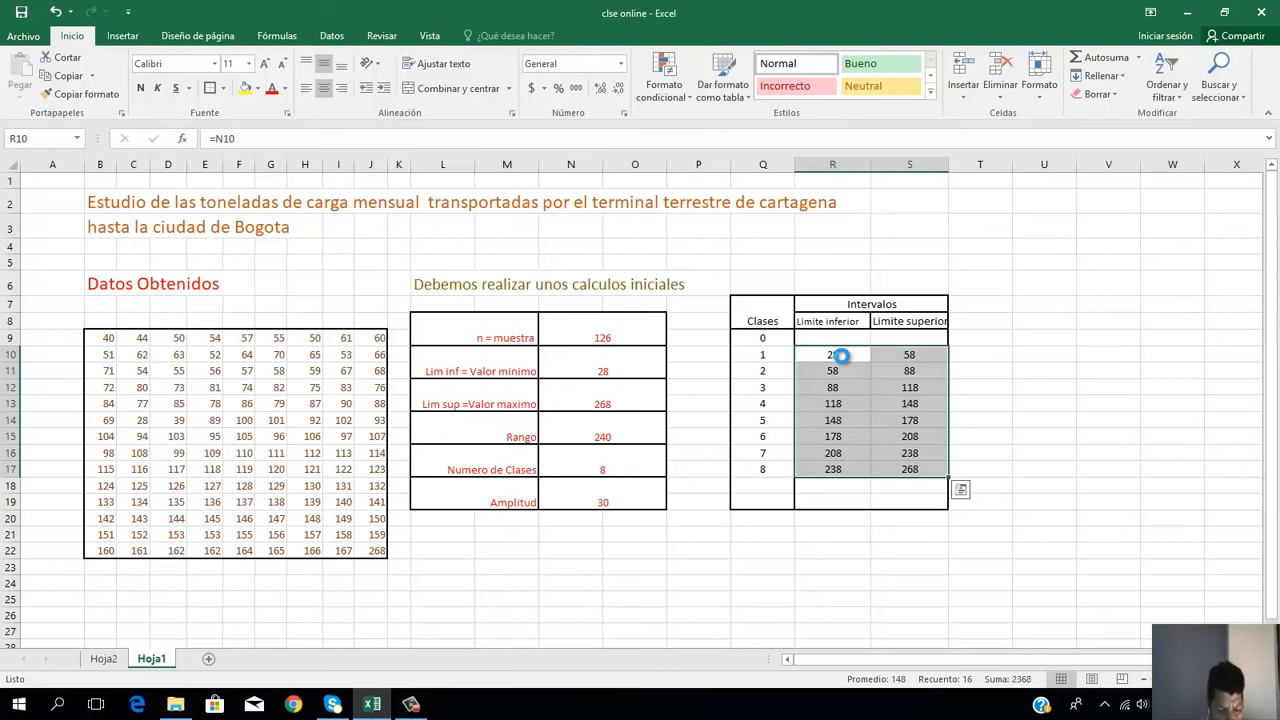
key("ctrl+c")
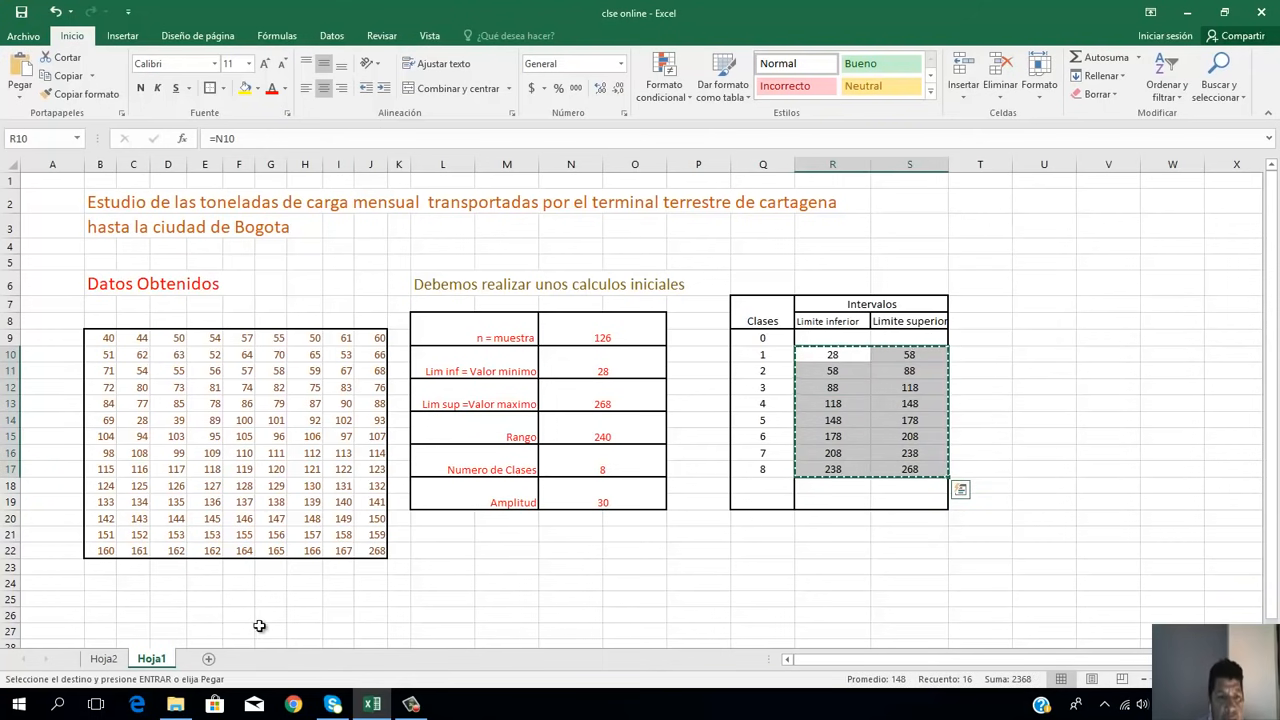
Step: Paste the copied class limits as values only into the "intervalos" cells C2:D9 on sheet Hoja2
left_click(115, 655)
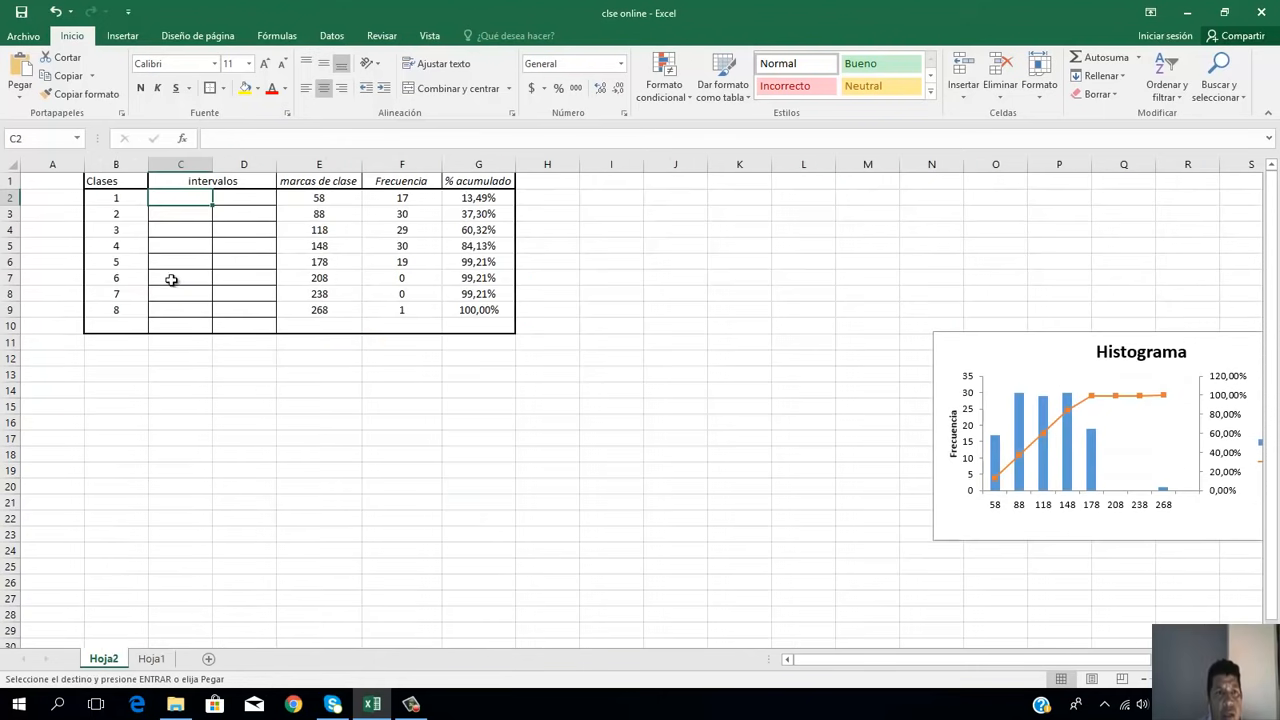
key("shift+Right")
key("shift+Down")
key("shift+Down")
key("shift+Down")
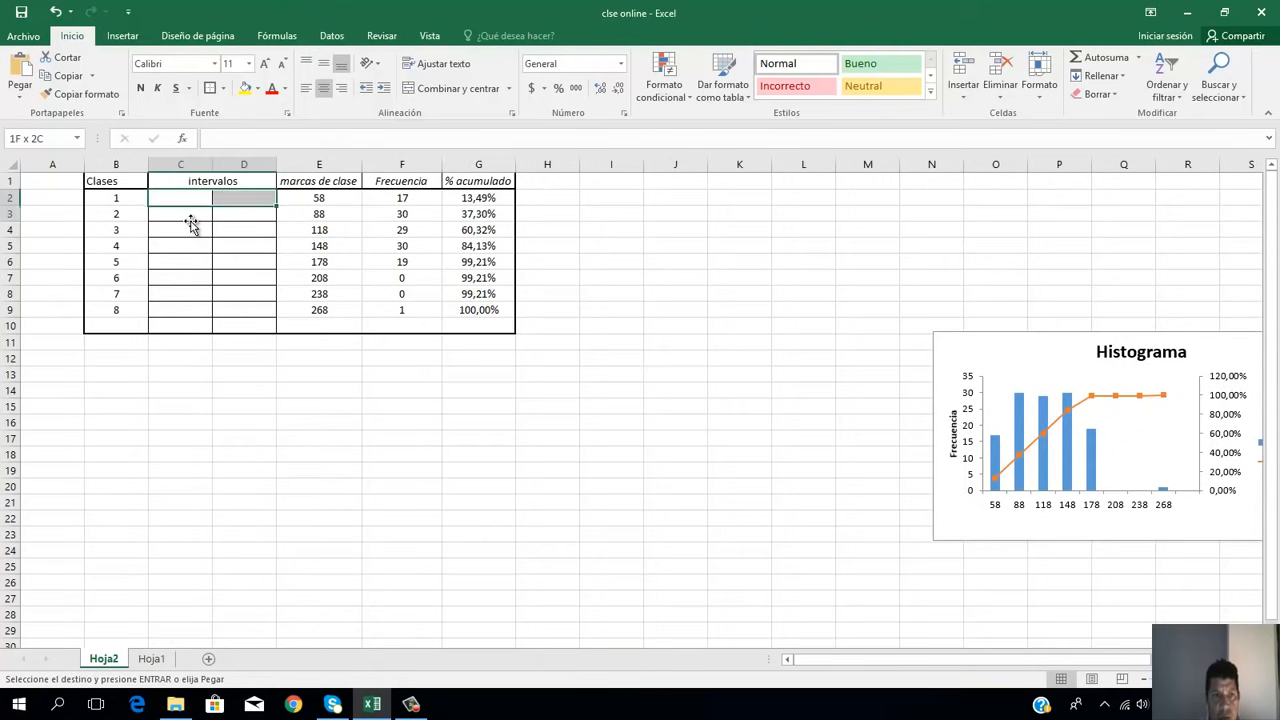
key("shift+Down")
key("shift+Down")
key("shift+Down")
key("shift+Down")
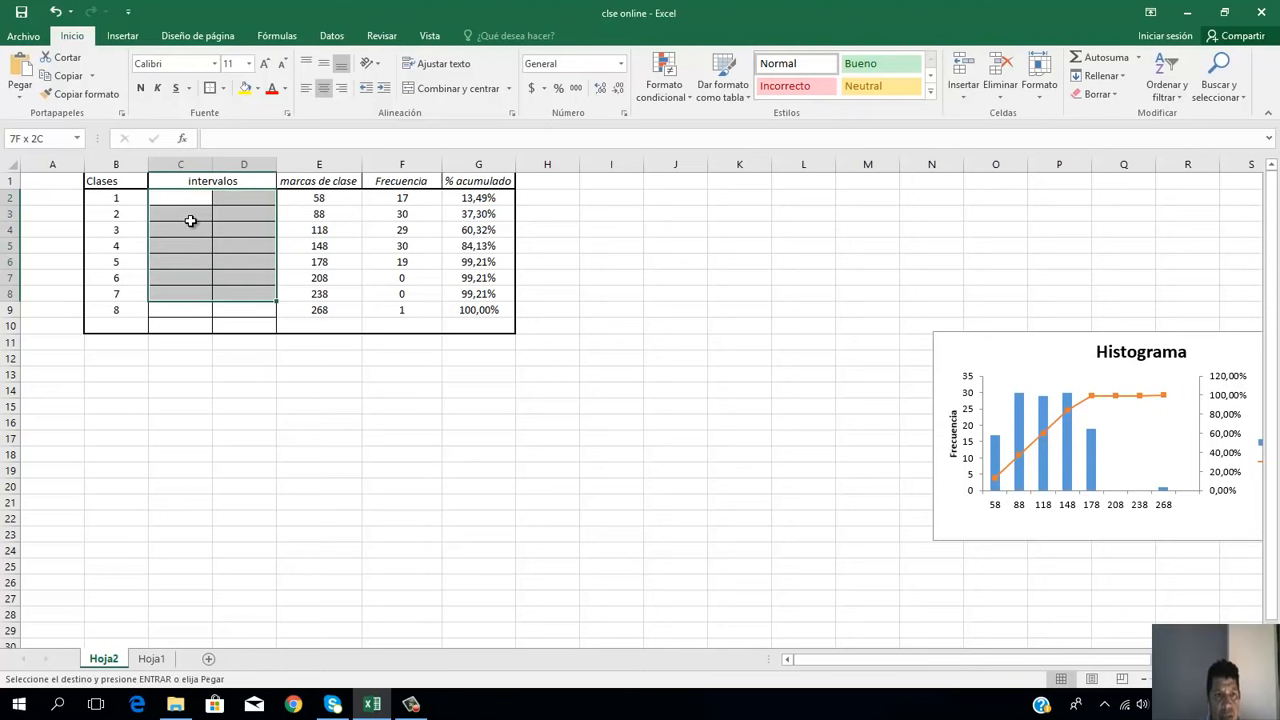
key("ctrl+v")
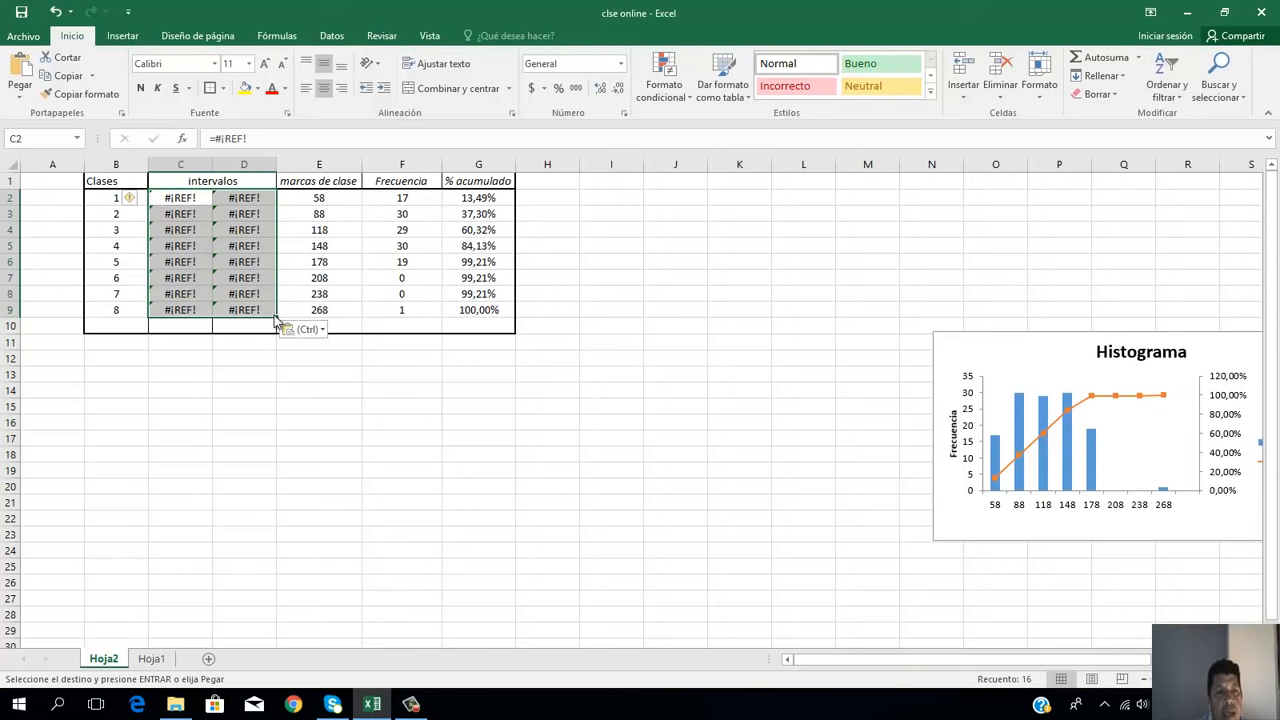
left_click(322, 331)
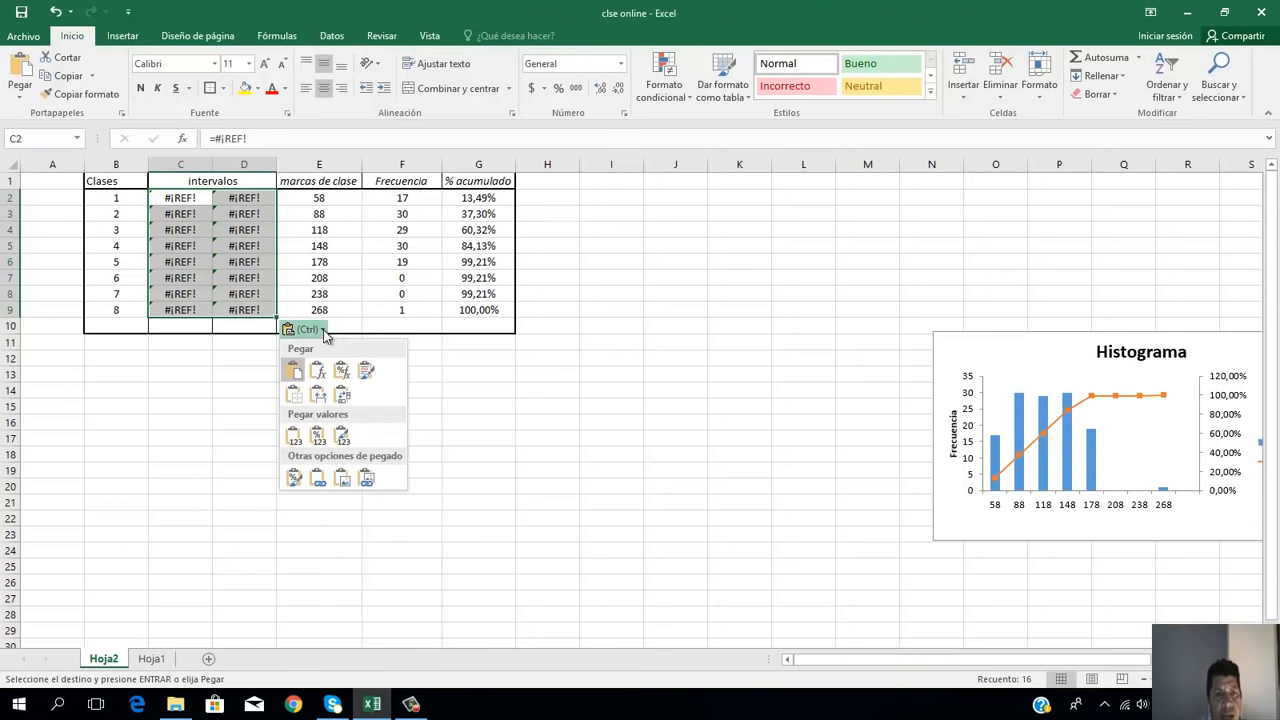
left_click(294, 437)
left_click(303, 427)
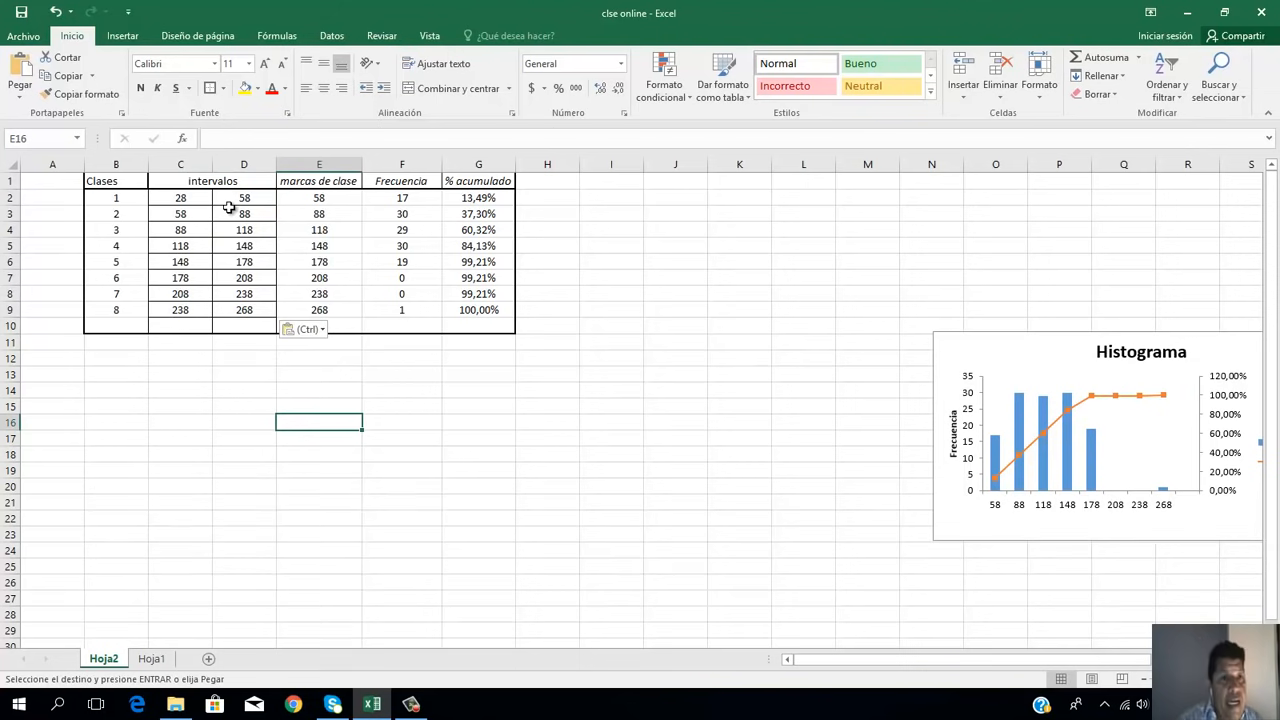
Step: Clear the contents of the "marcas de clase" cells E2:E9
left_click(259, 197)
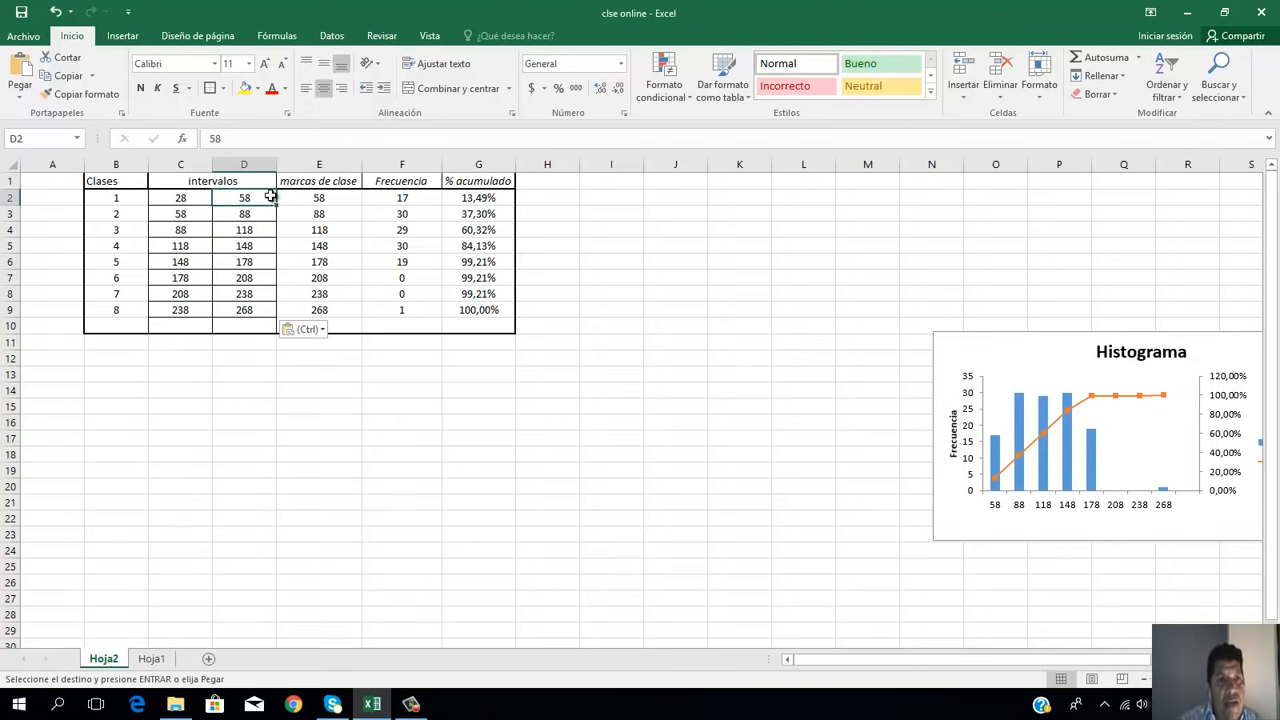
left_click(312, 197)
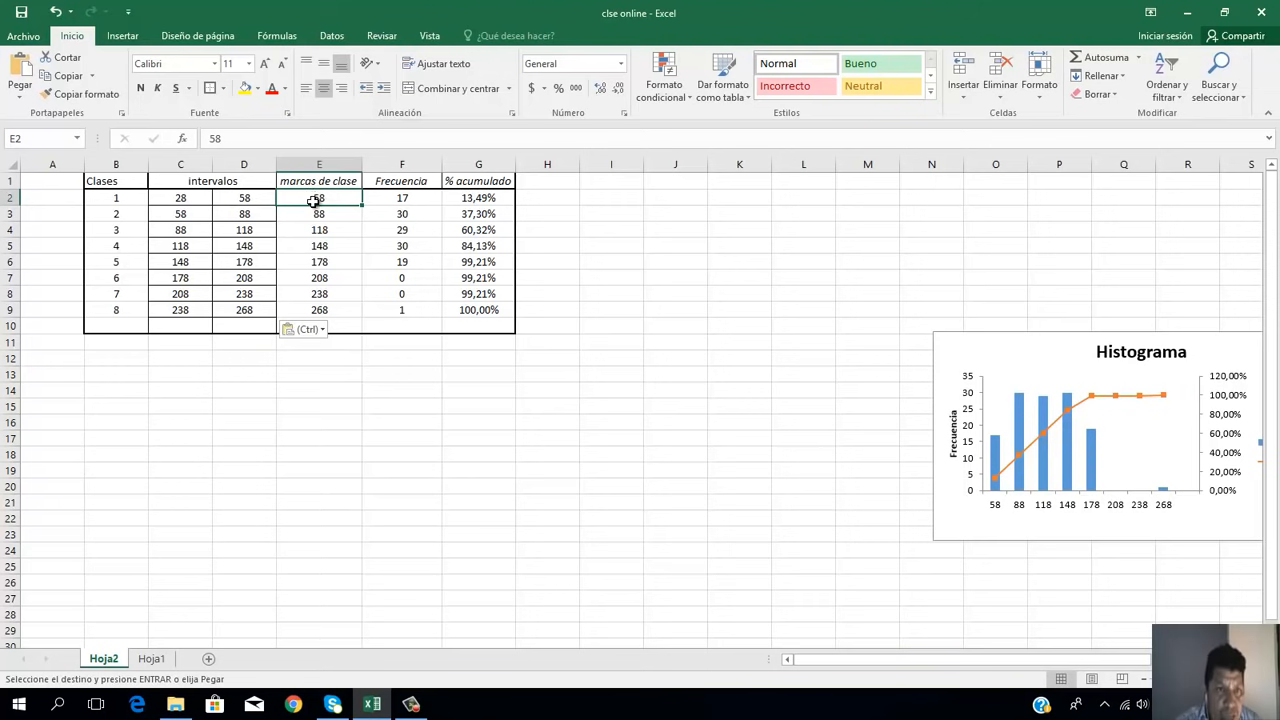
key("shift+Down")
key("shift+Down")
key("shift+Down")
key("shift+Down")
key("shift+Down")
key("shift+Down")
key("shift+Down")
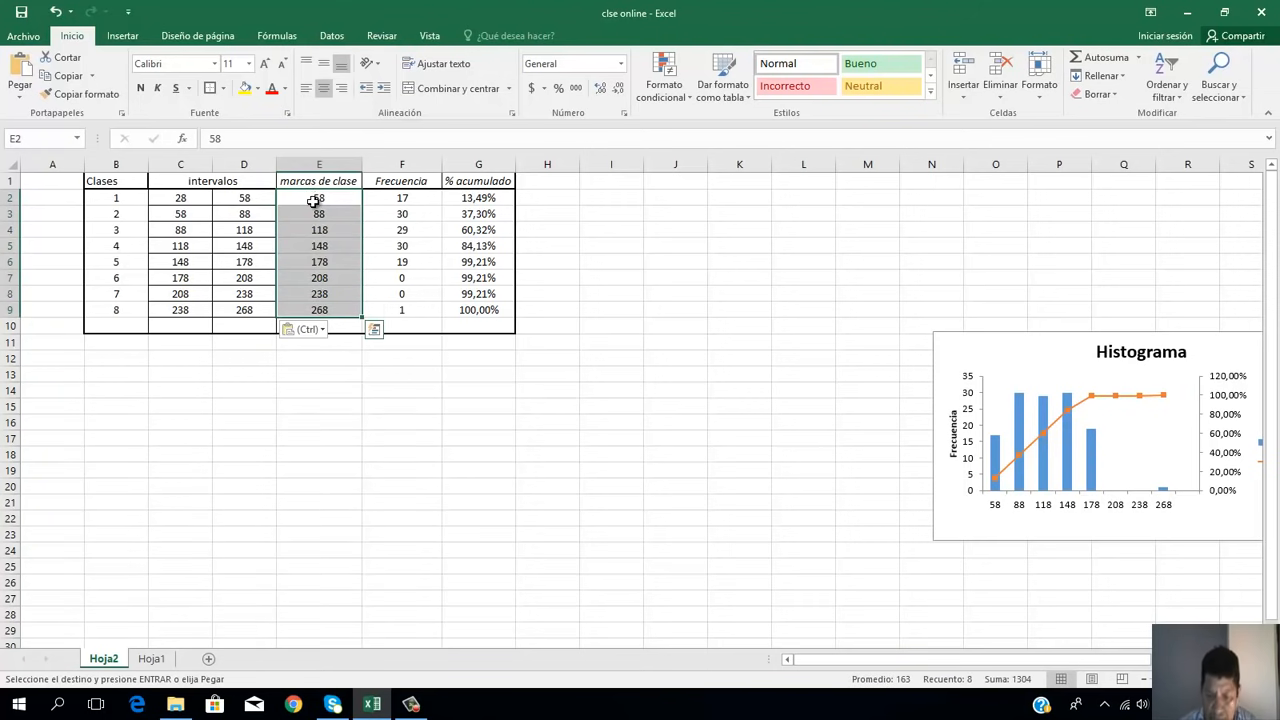
key("Delete")
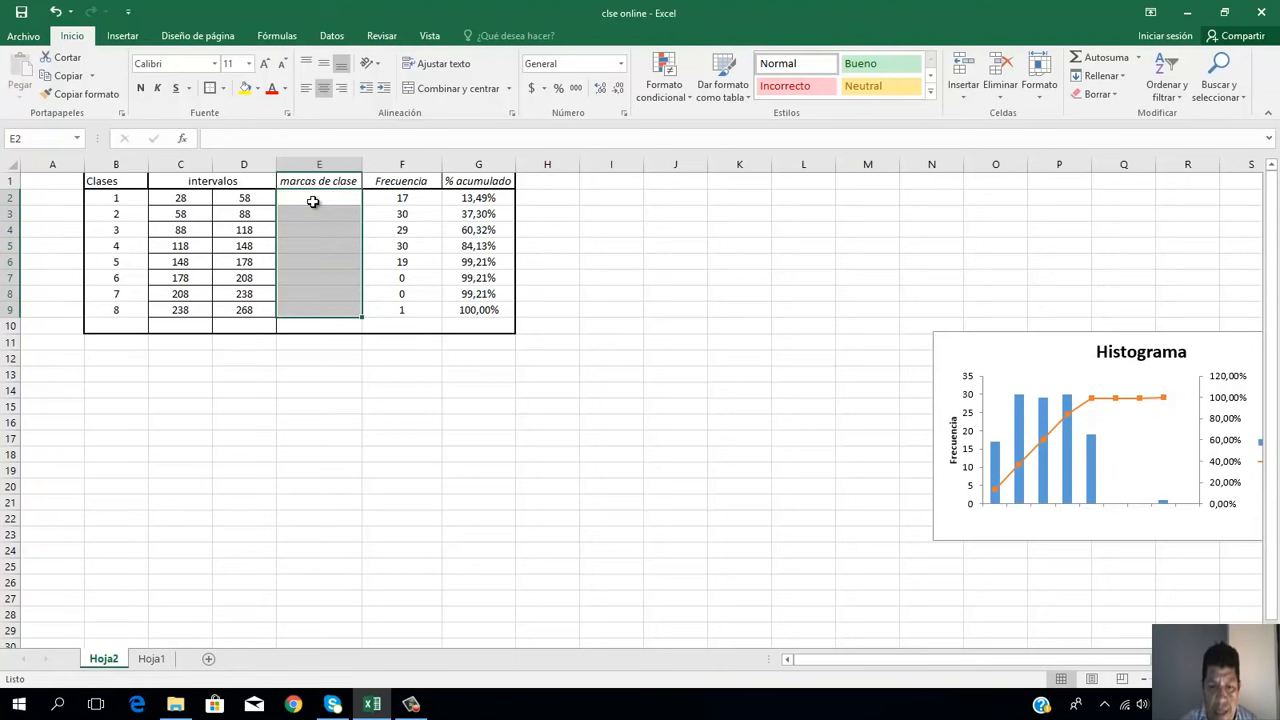
Step: Enter the formula =(C2+A2)/2 in cell E2 for the first class mark
left_click(314, 199)
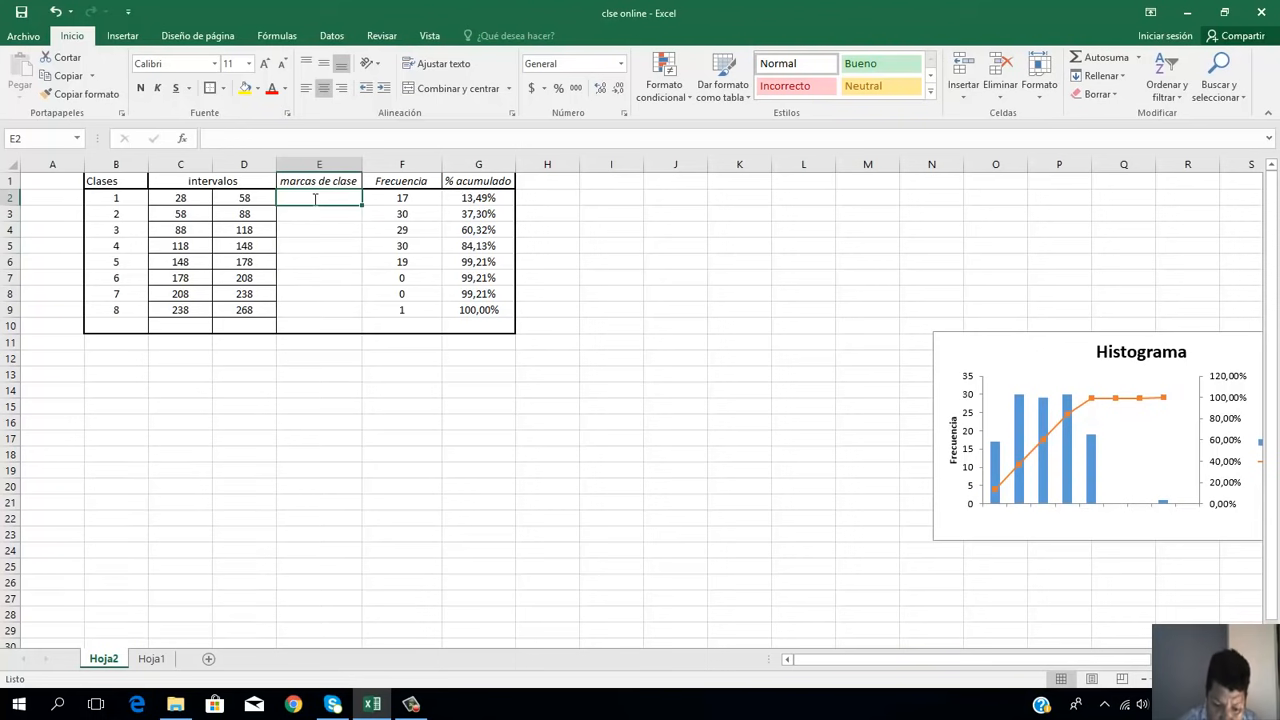
type("=")
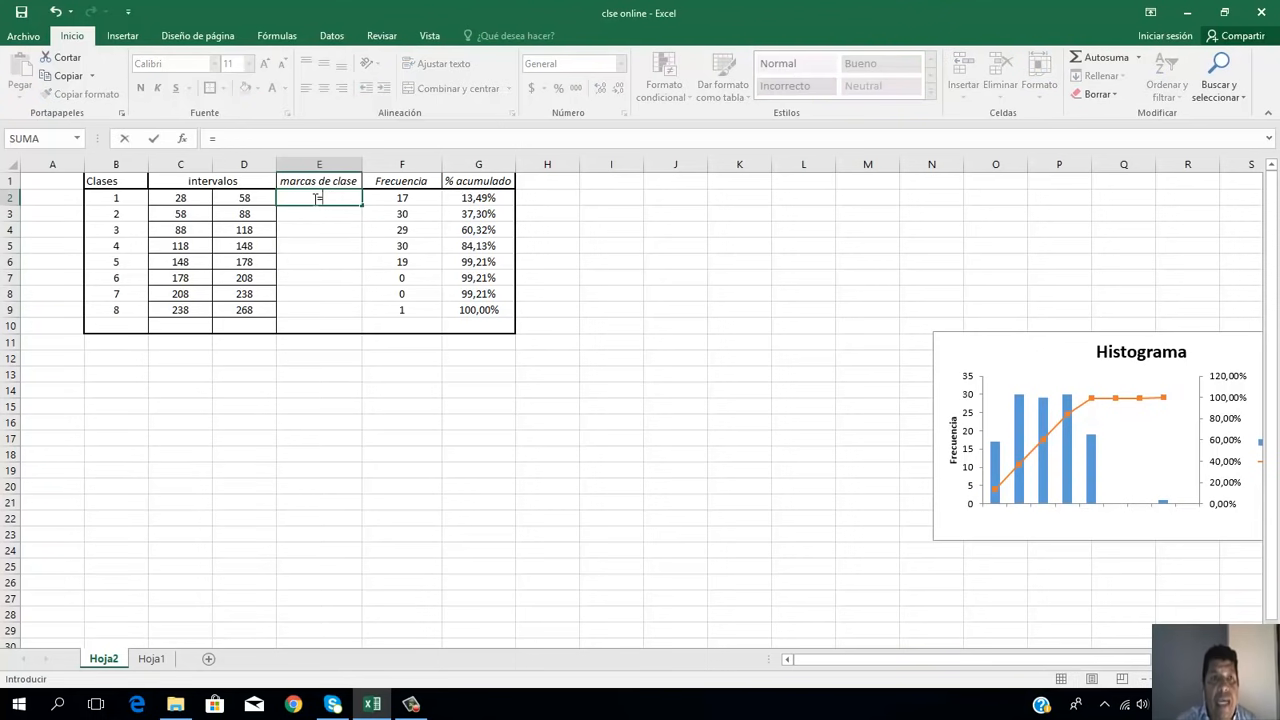
left_click(188, 198)
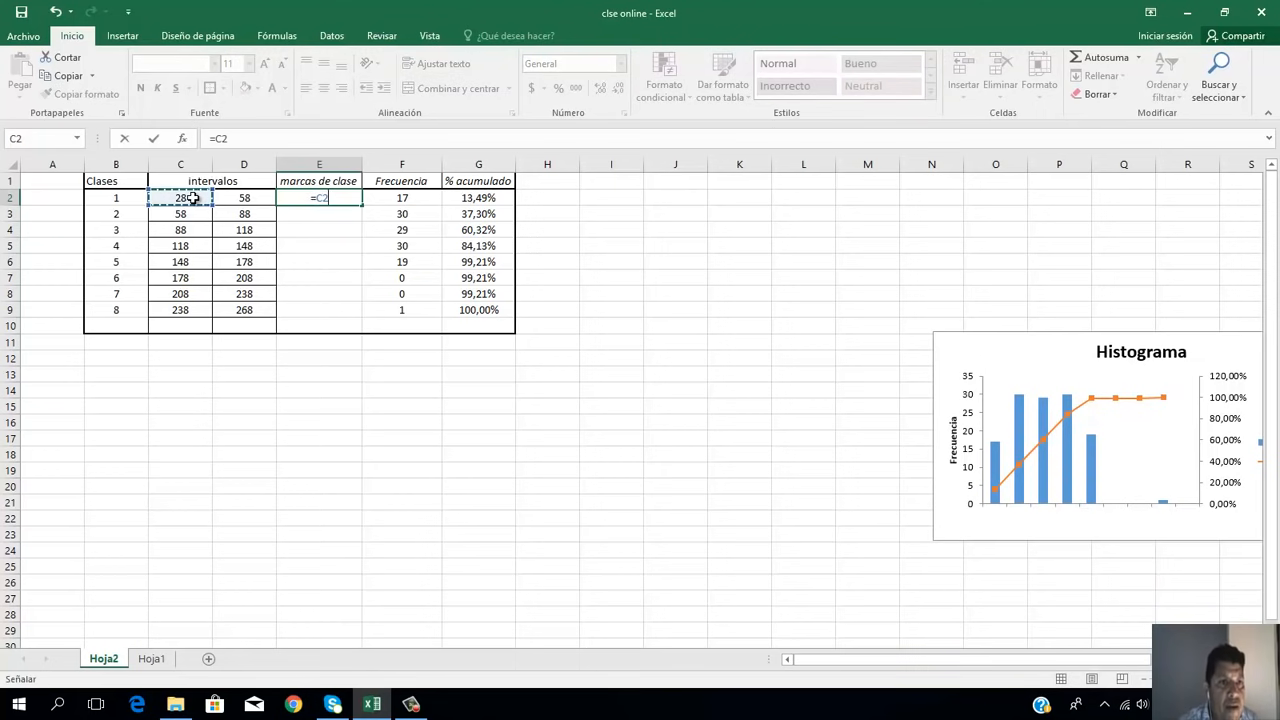
left_click(243, 201)
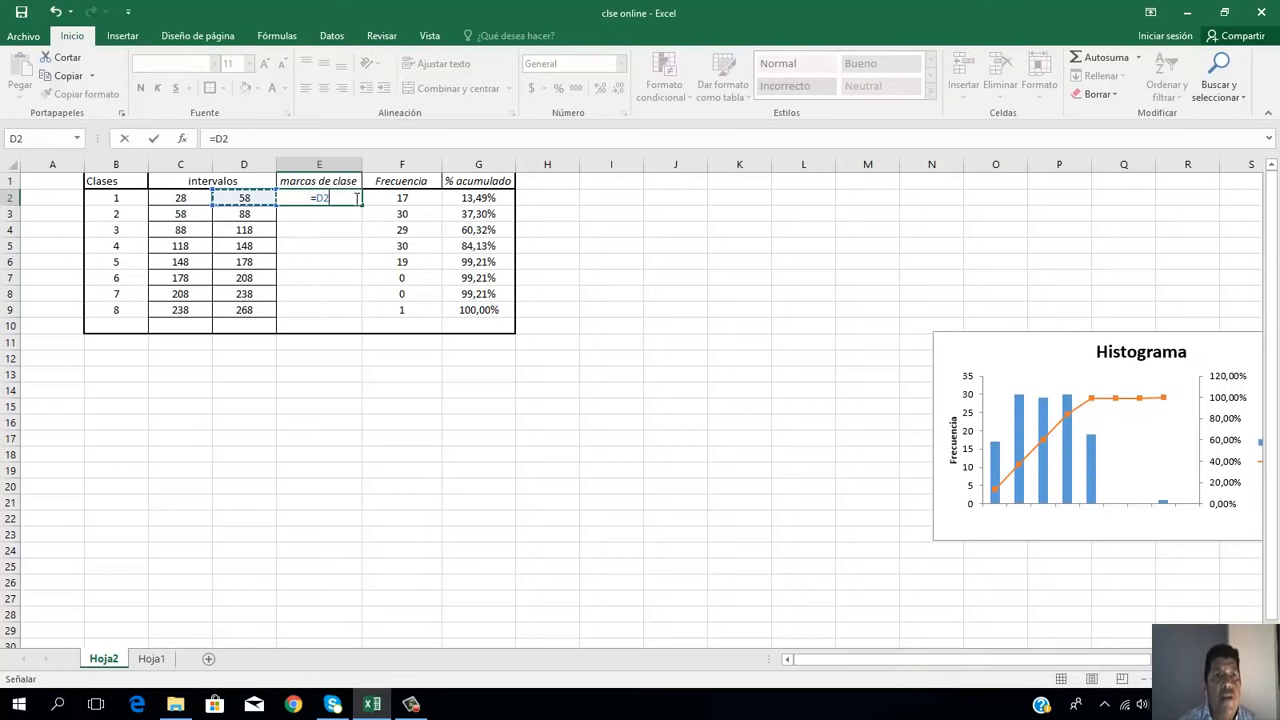
left_click(348, 198)
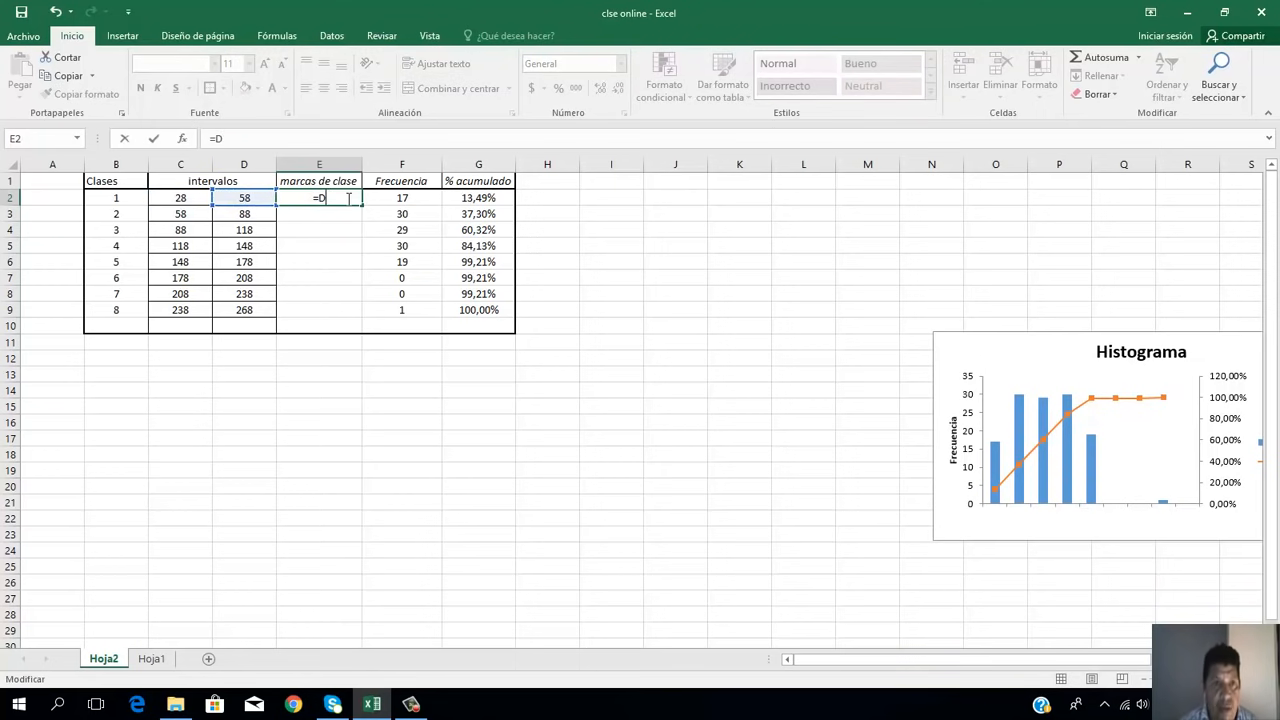
key("BackSpace")
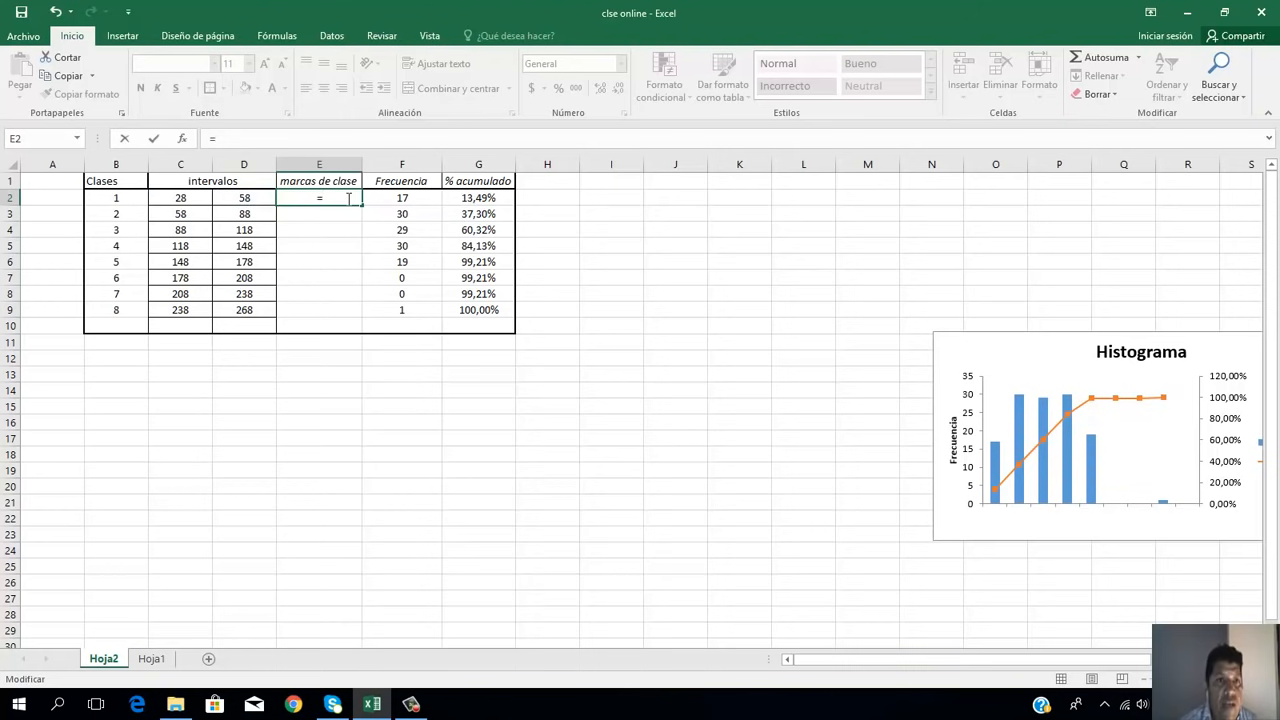
left_click(195, 201)
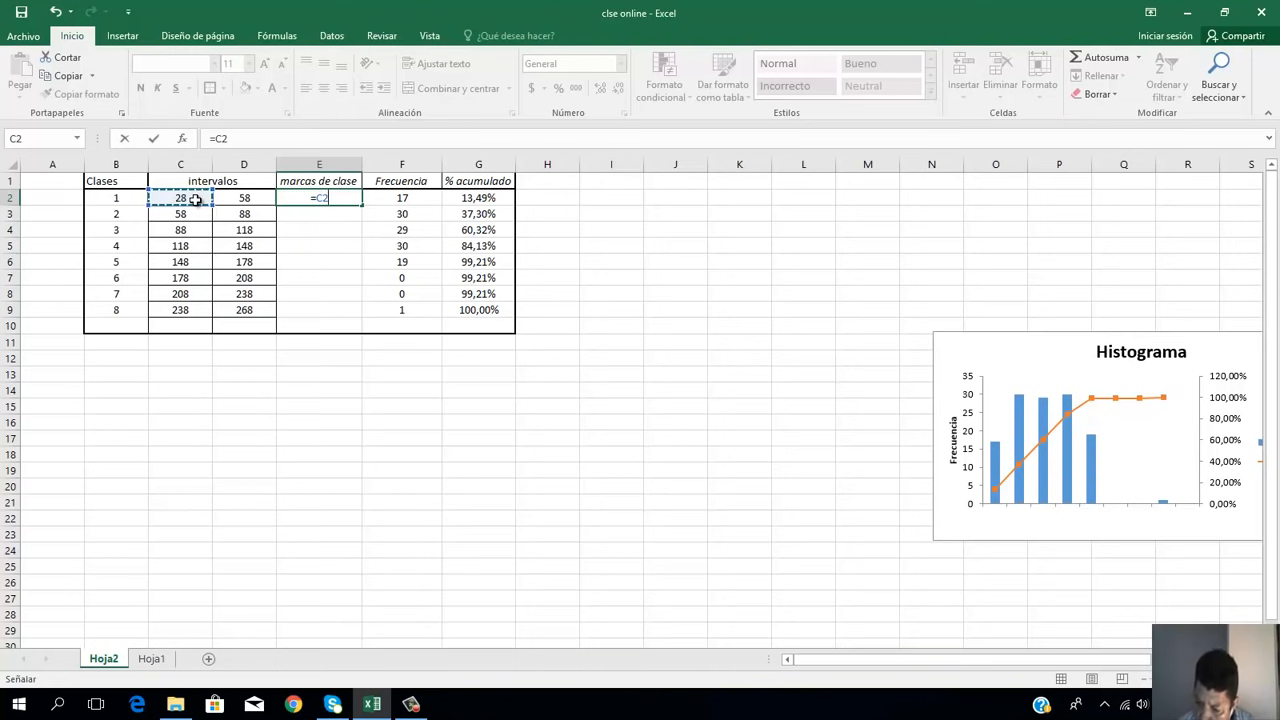
type("+")
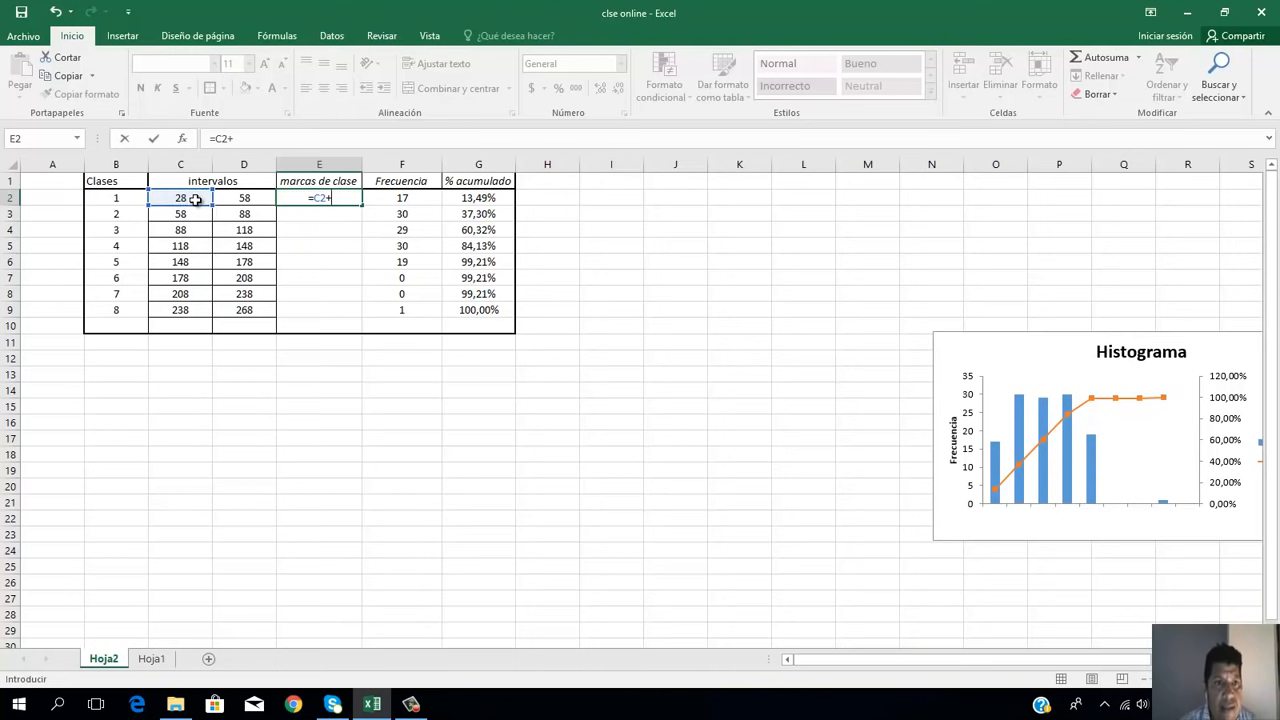
left_click(251, 201)
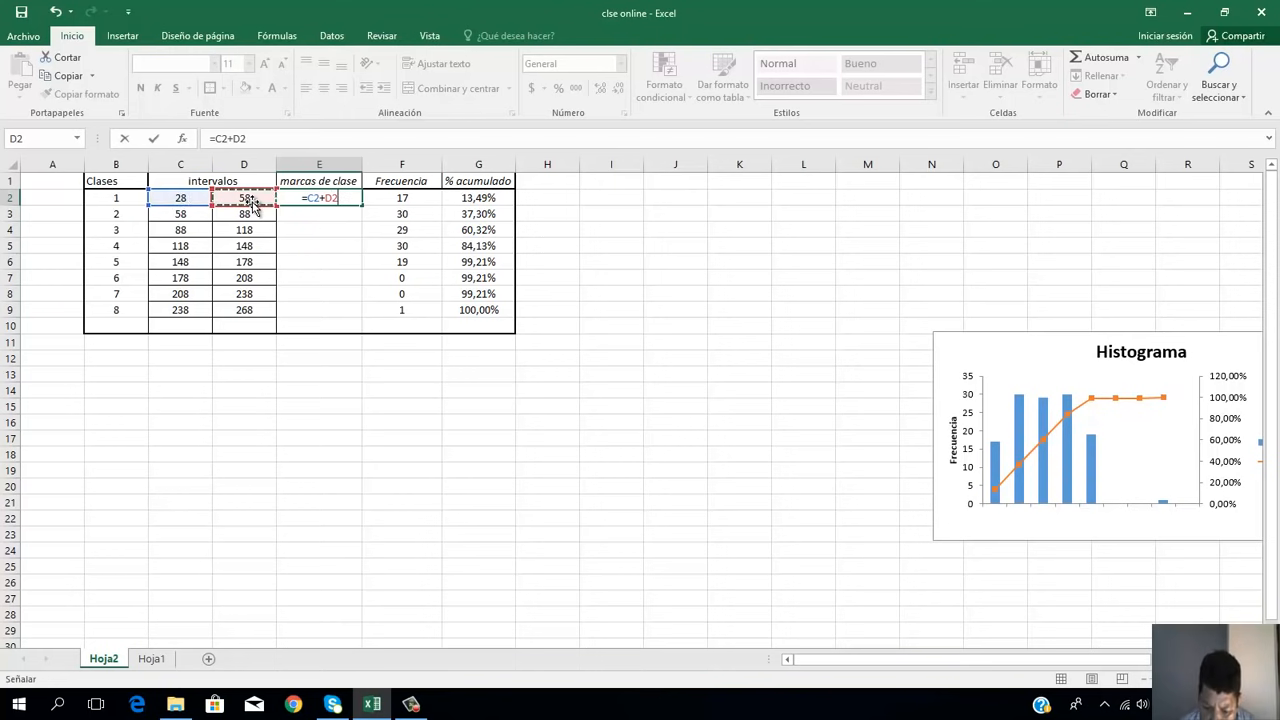
key("Left")
key("Left")
key("Left")
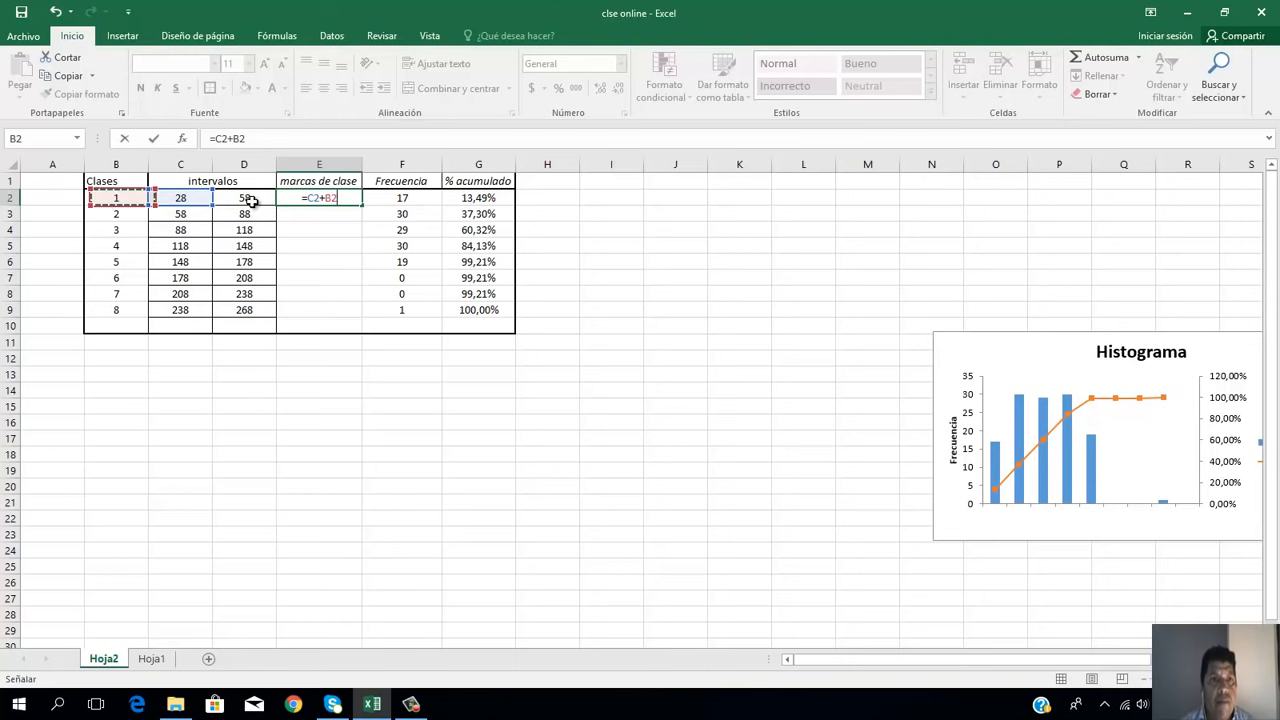
left_click(312, 199)
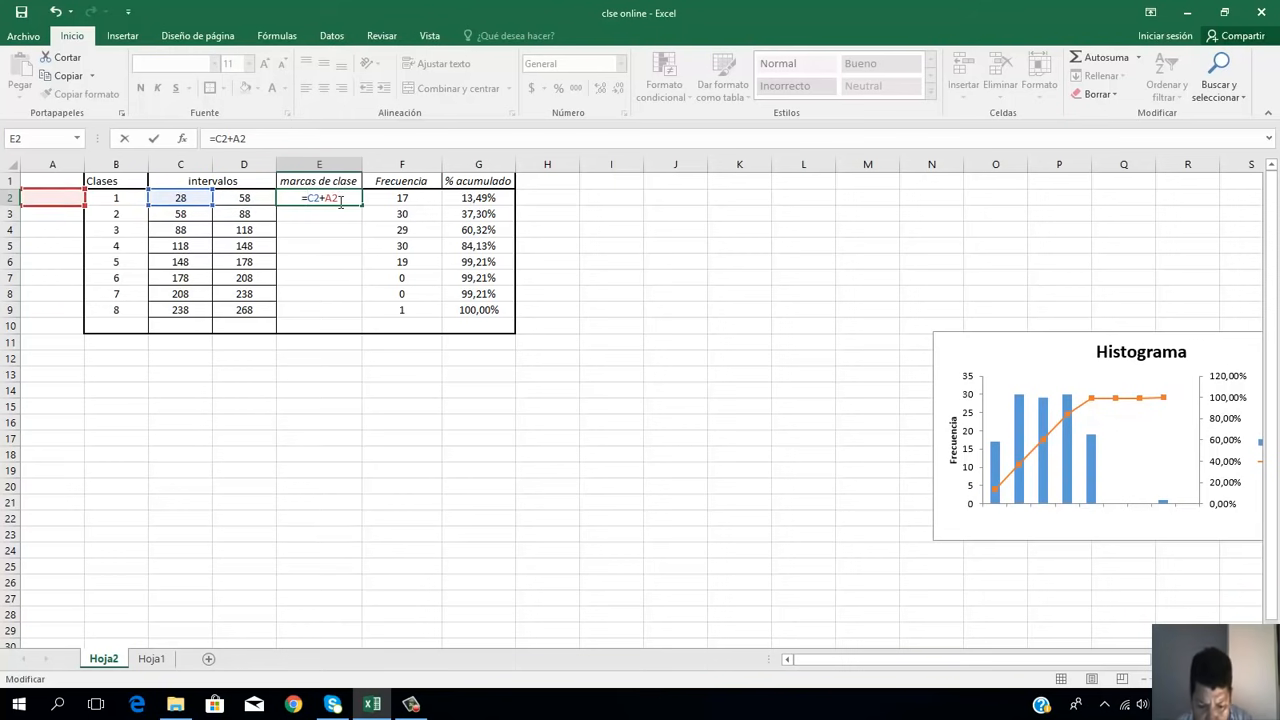
type("(")
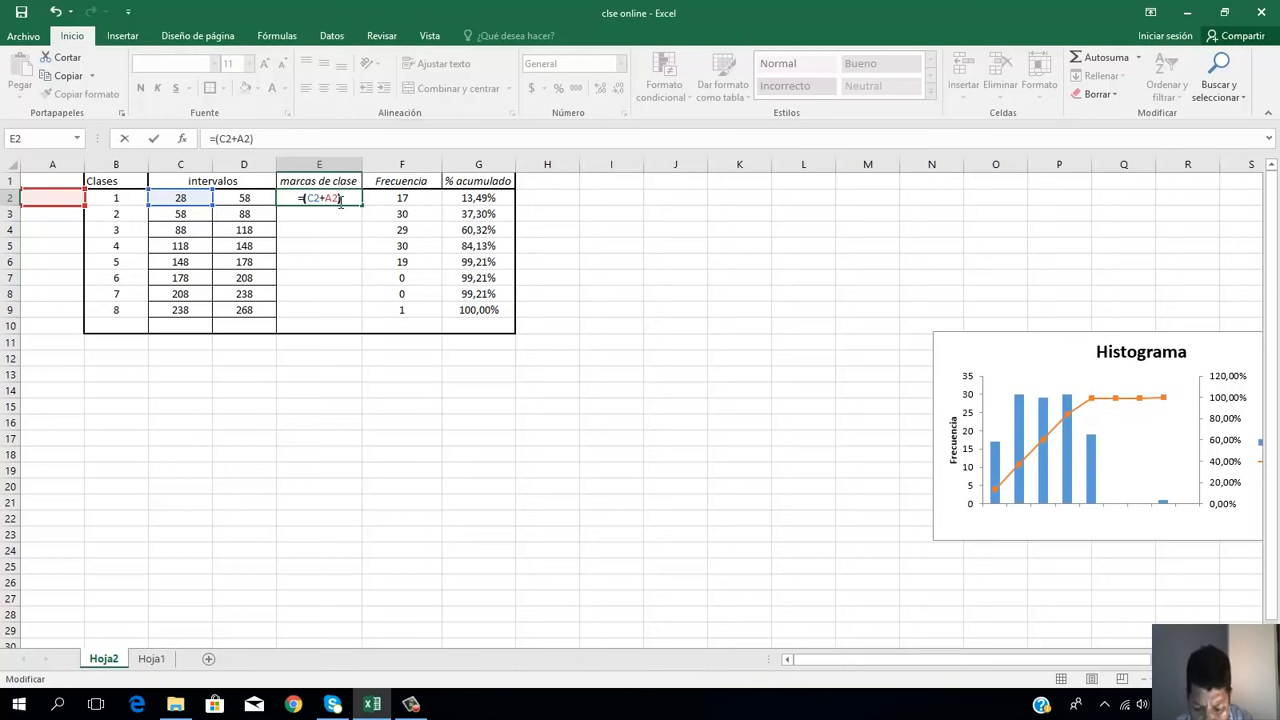
type("/")
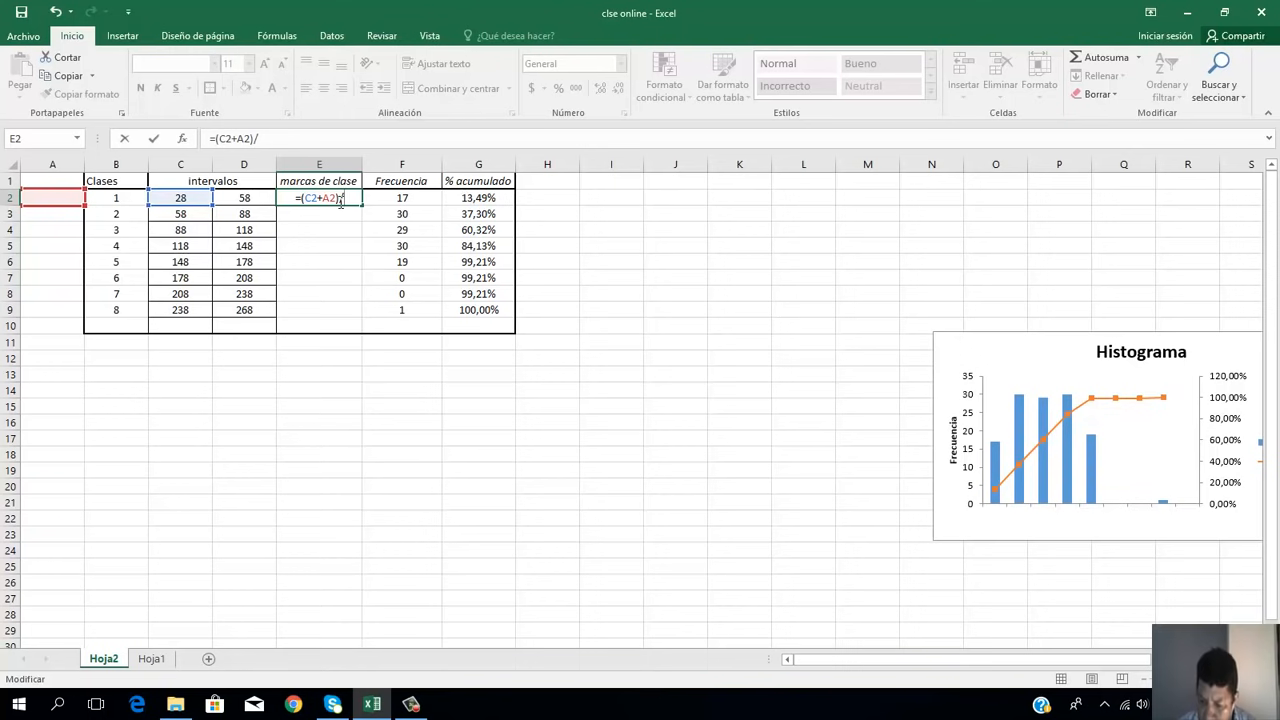
type("2")
key("Return")
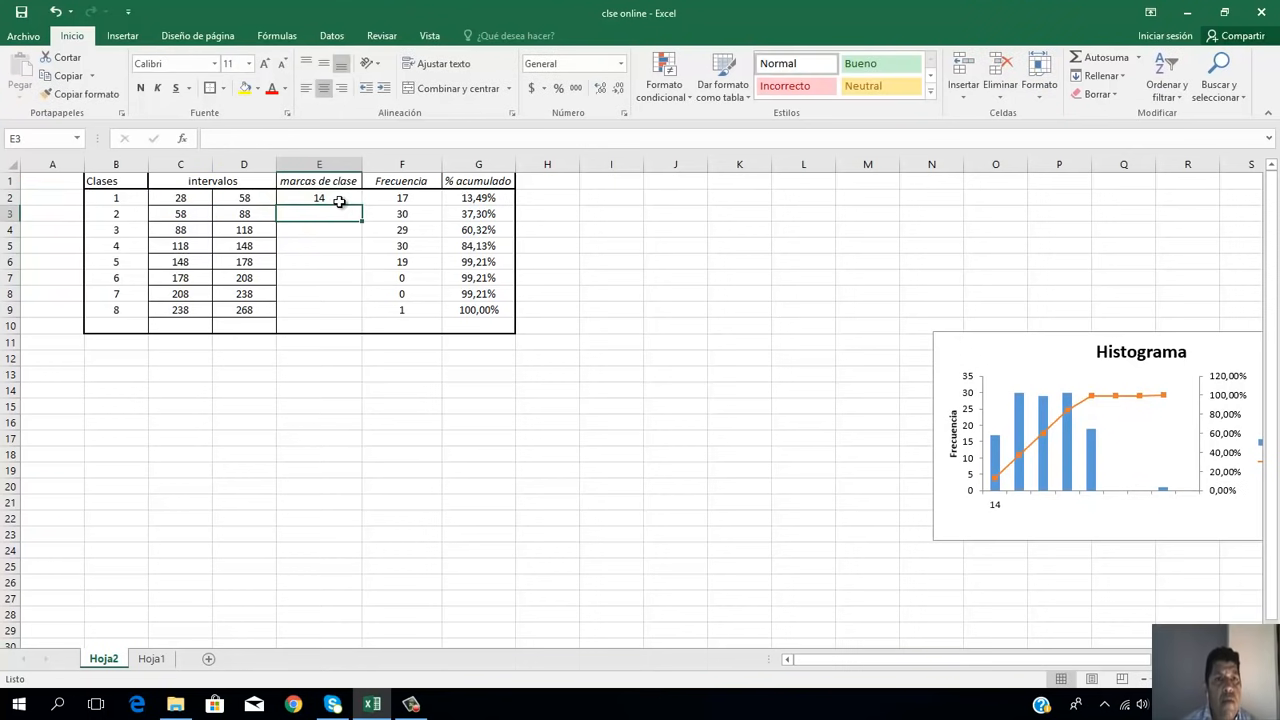
Step: Fill the class mark formula from E2 down through E9
left_click(342, 200)
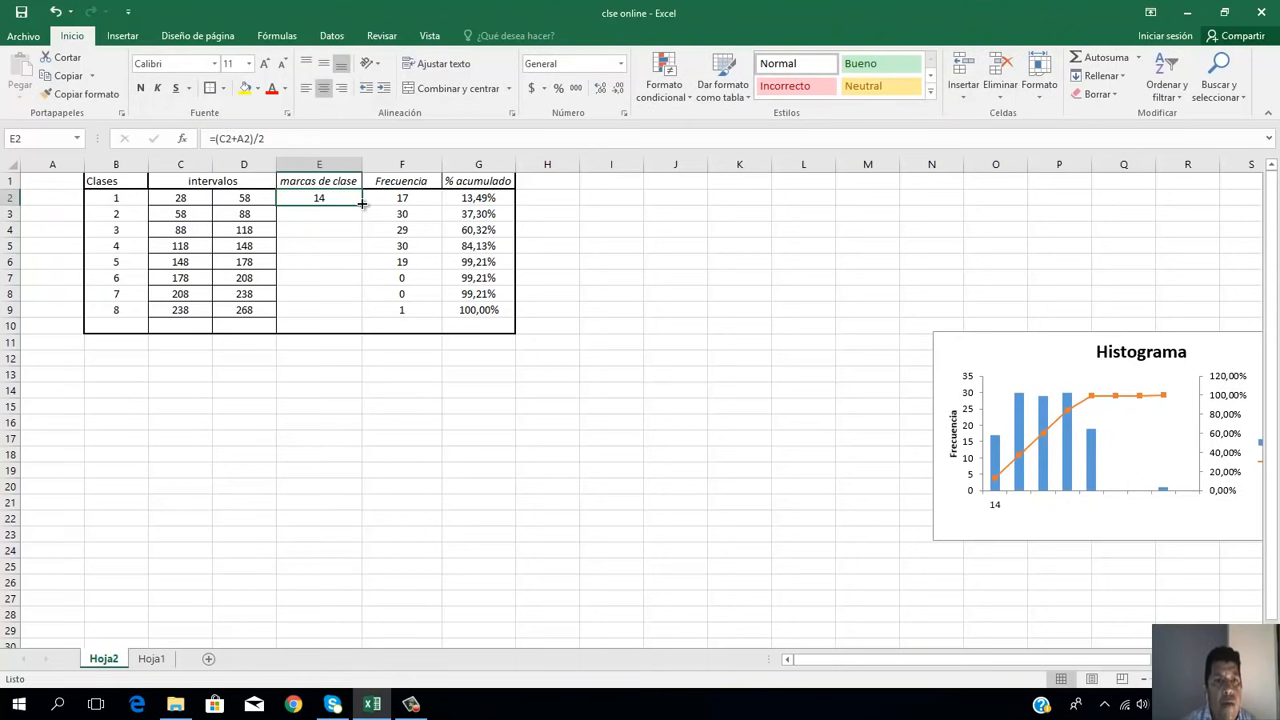
left_click_drag(362, 208, 354, 311)
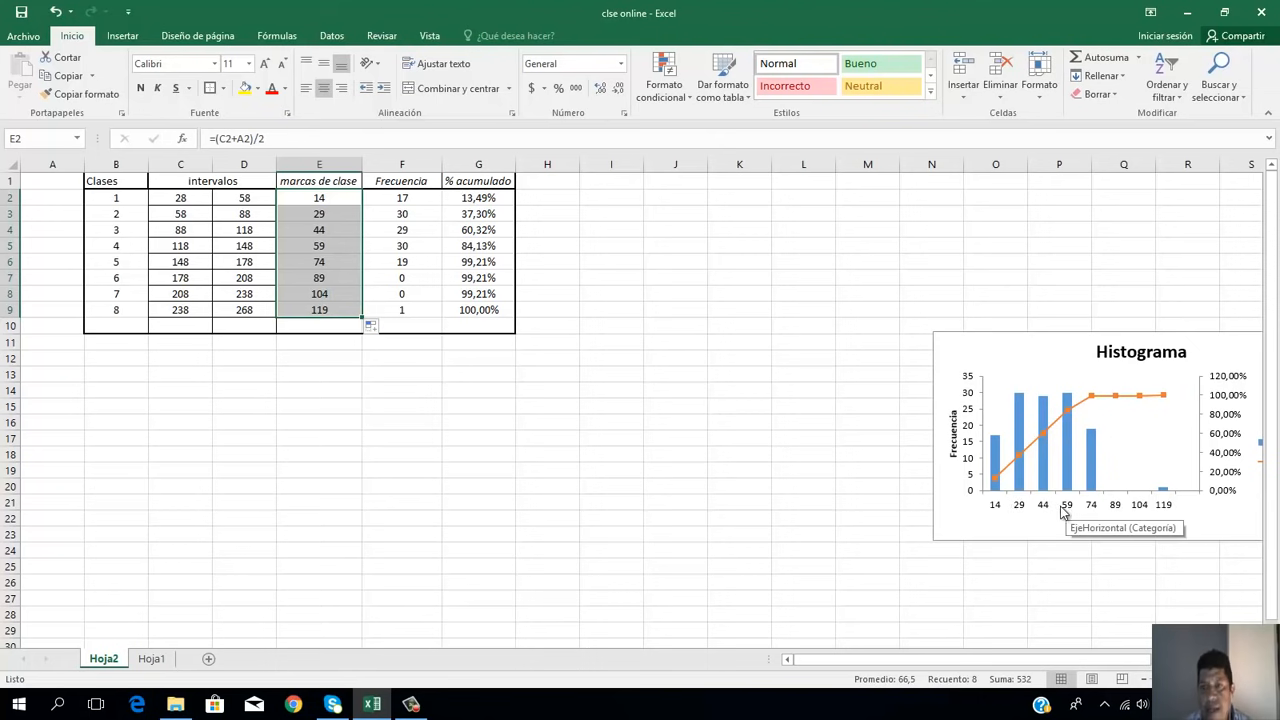
Step: Review the interval limits, class mark and frequency of class 1 in row 2 of the frequency table
left_click(543, 423)
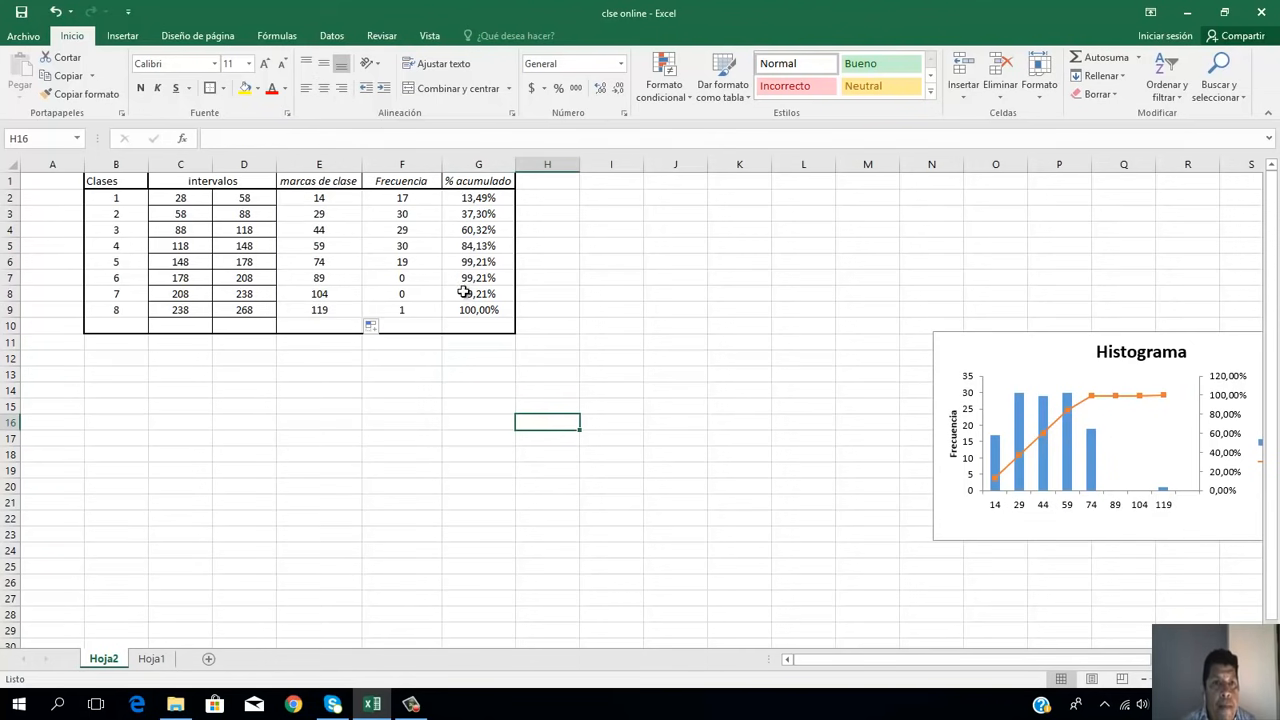
left_click(339, 203)
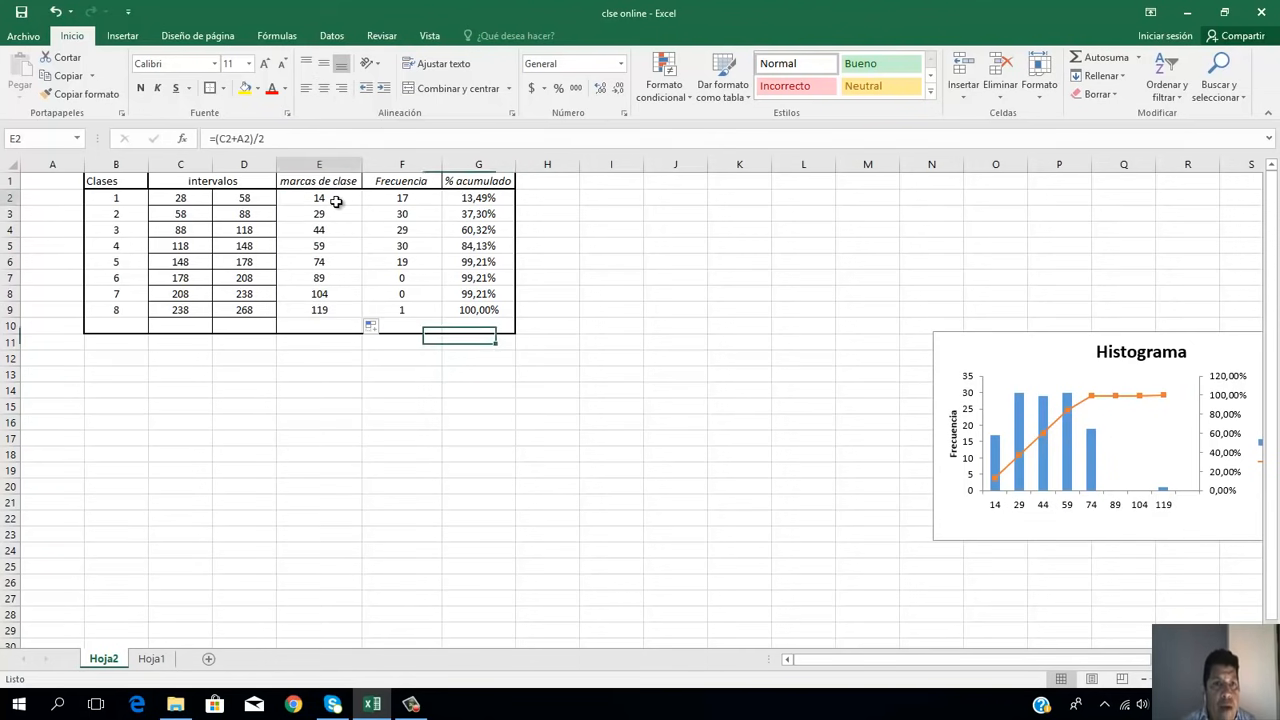
left_click(402, 200)
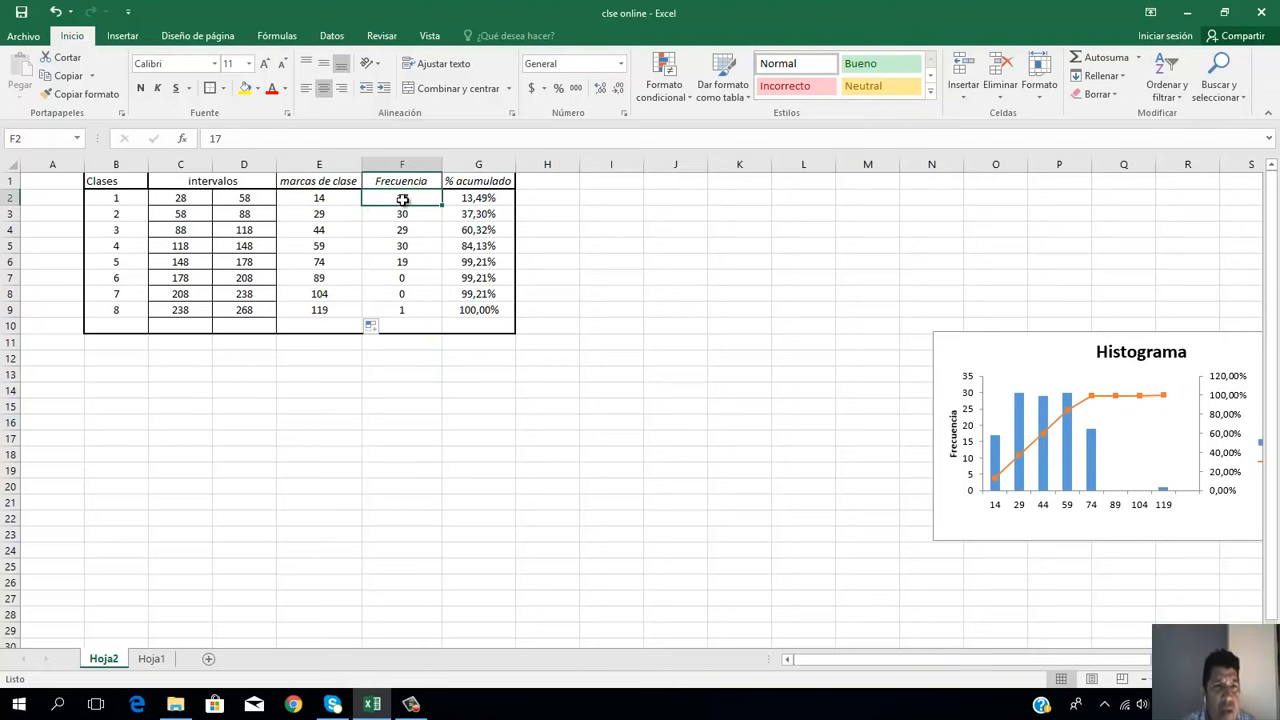
left_click(172, 203)
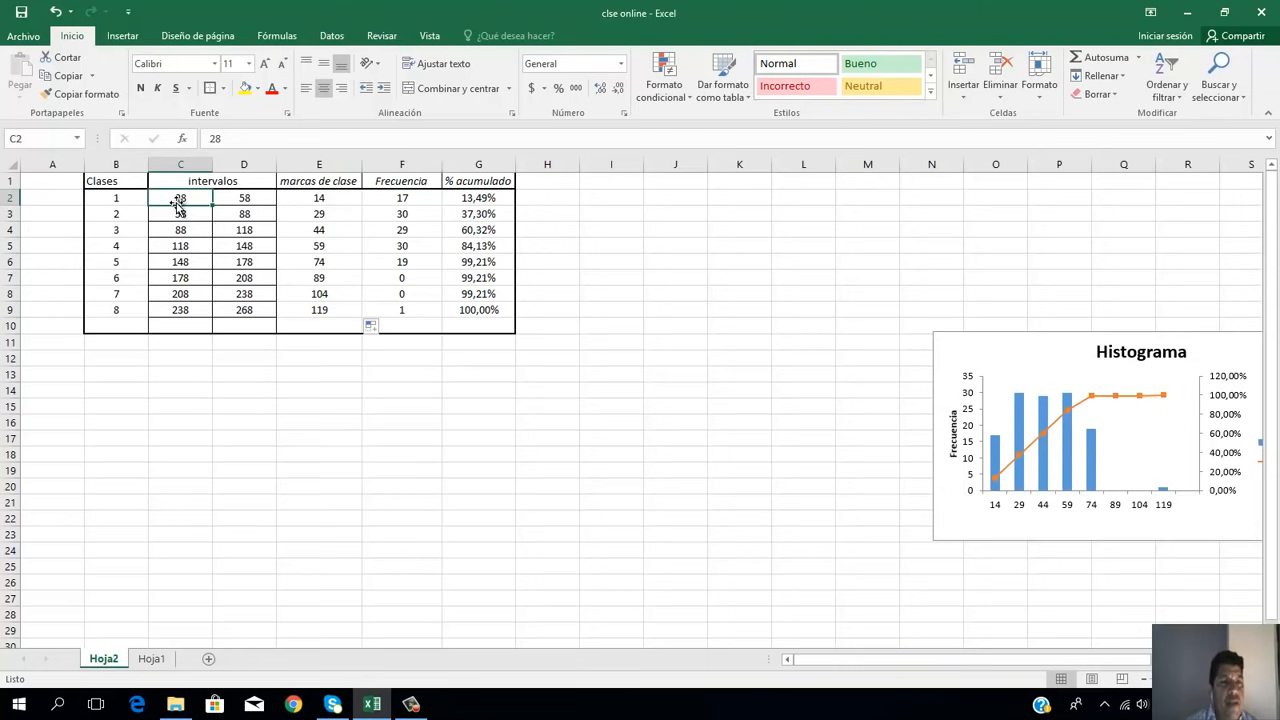
left_click(254, 202)
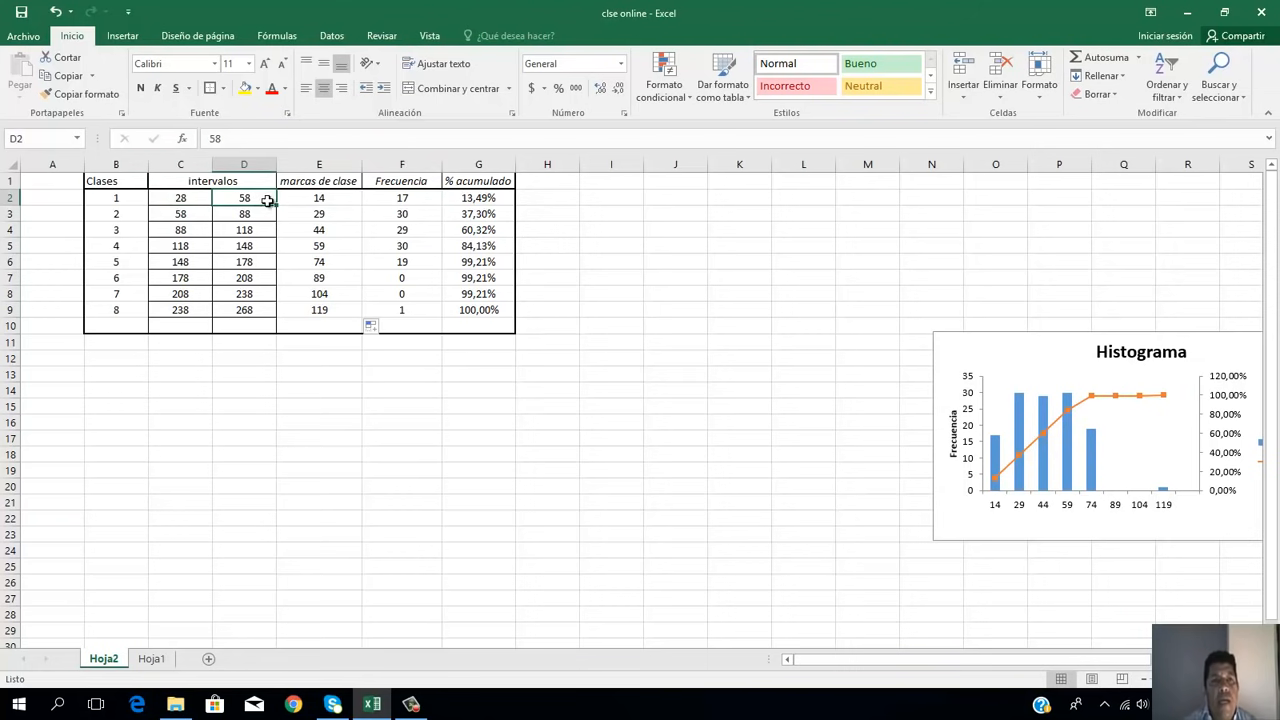
left_click(318, 200)
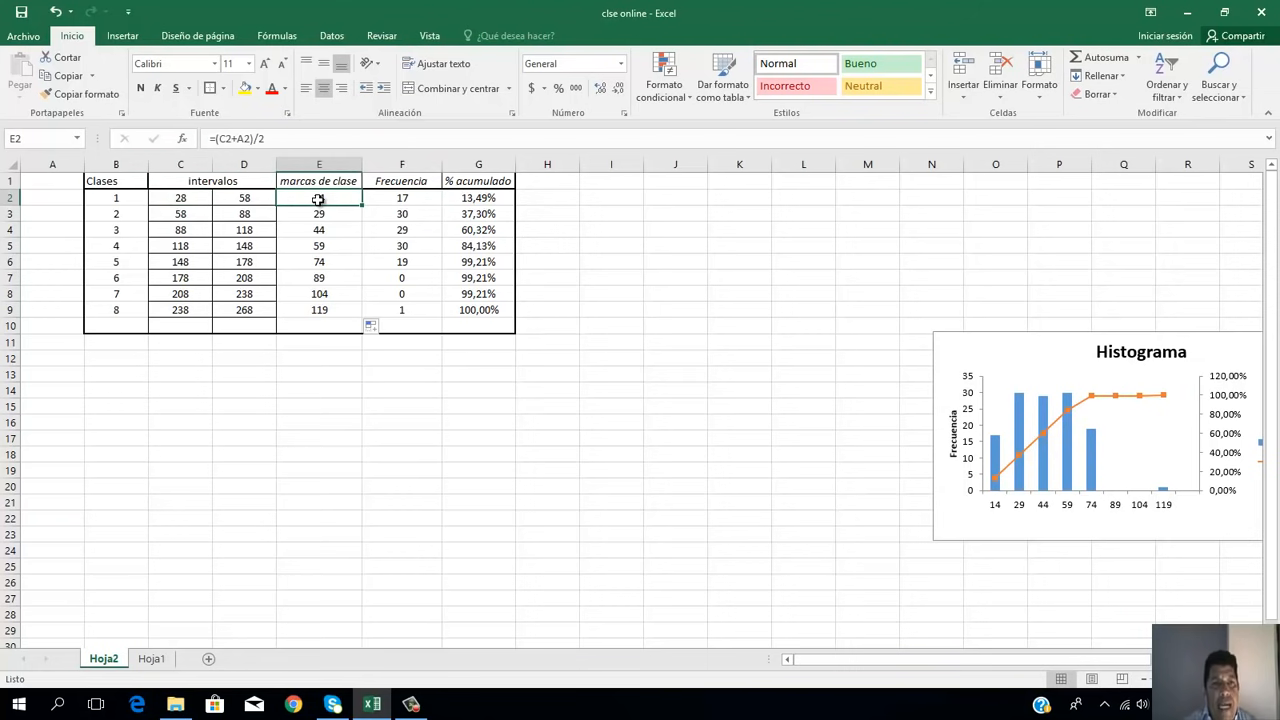
left_click(402, 199)
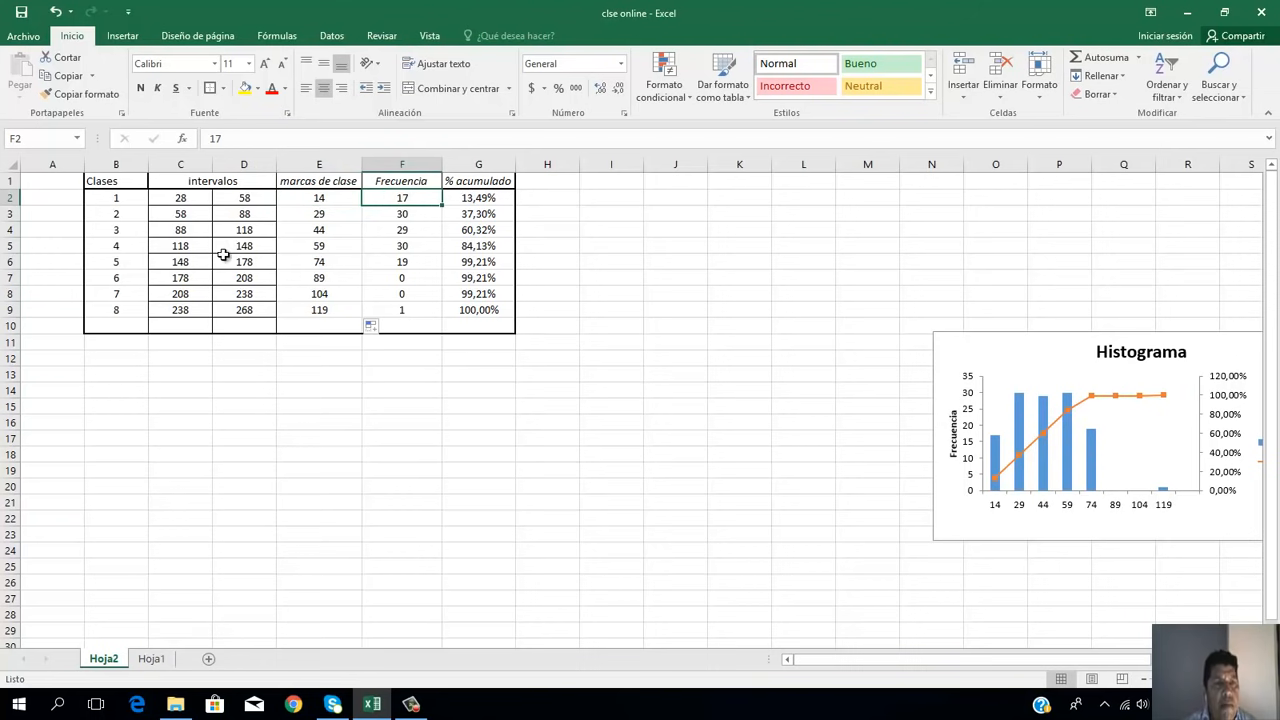
left_click(178, 197)
left_click(228, 198)
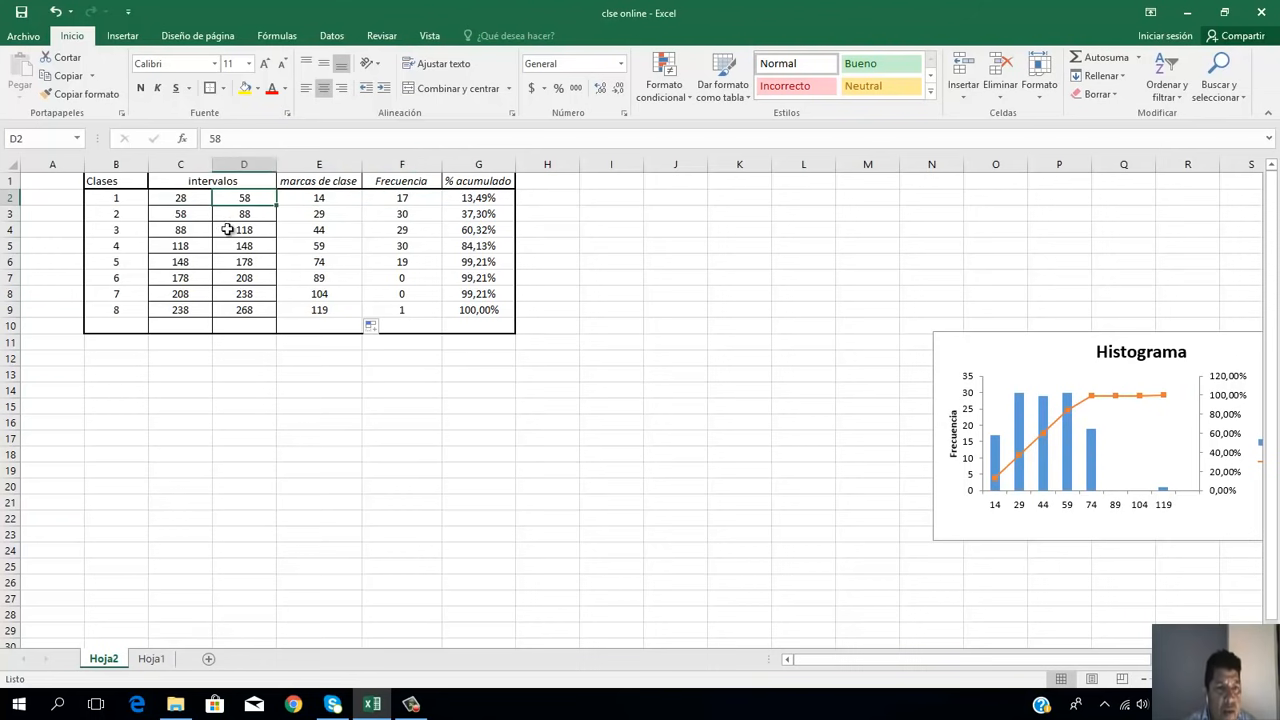
Step: Examine the values between 28 and 58 in the Hoja1 data and compare them with the class 1 frequency on Hoja2
left_click(153, 659)
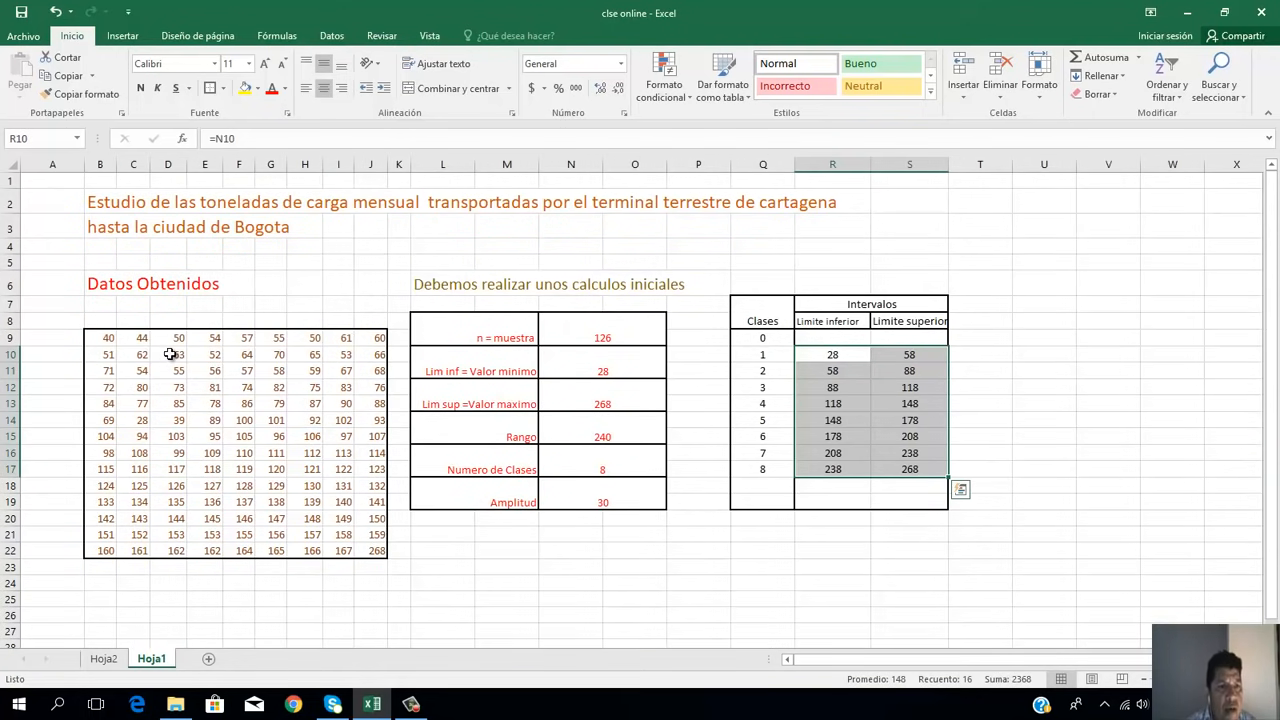
left_click(104, 338)
left_click(137, 336)
left_click(180, 341)
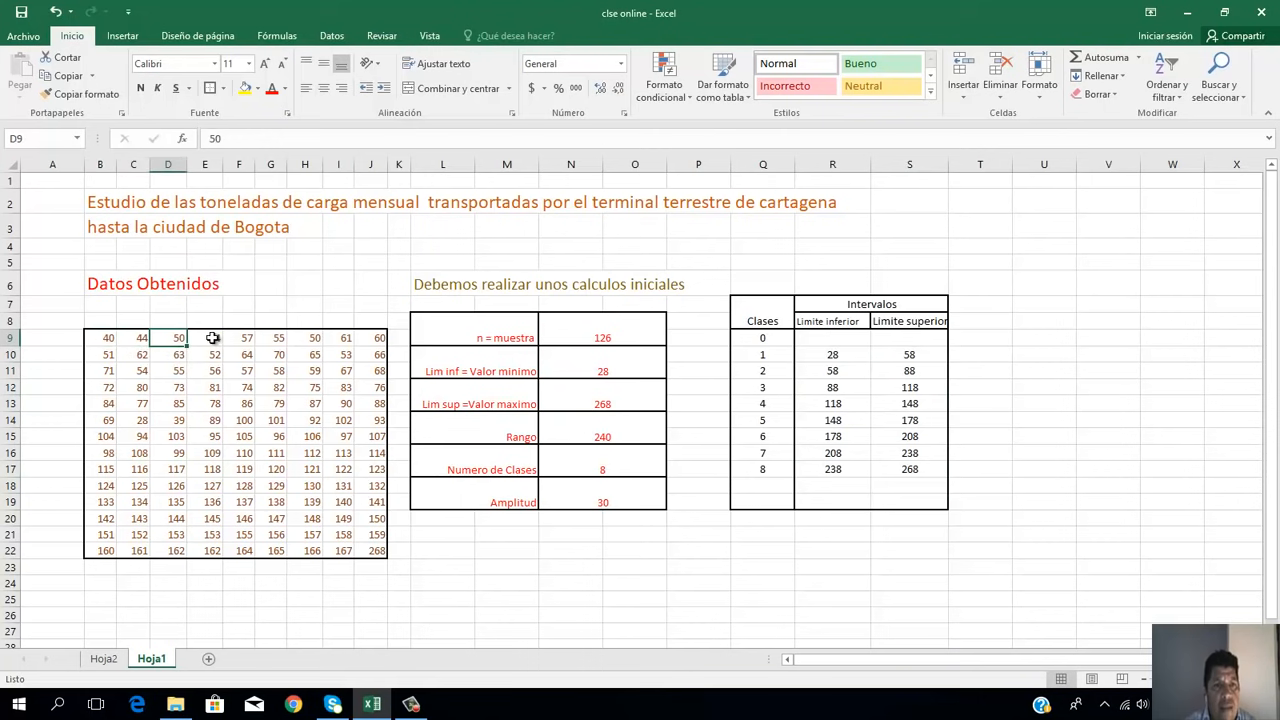
left_click(216, 340)
left_click(240, 339)
left_click(271, 338)
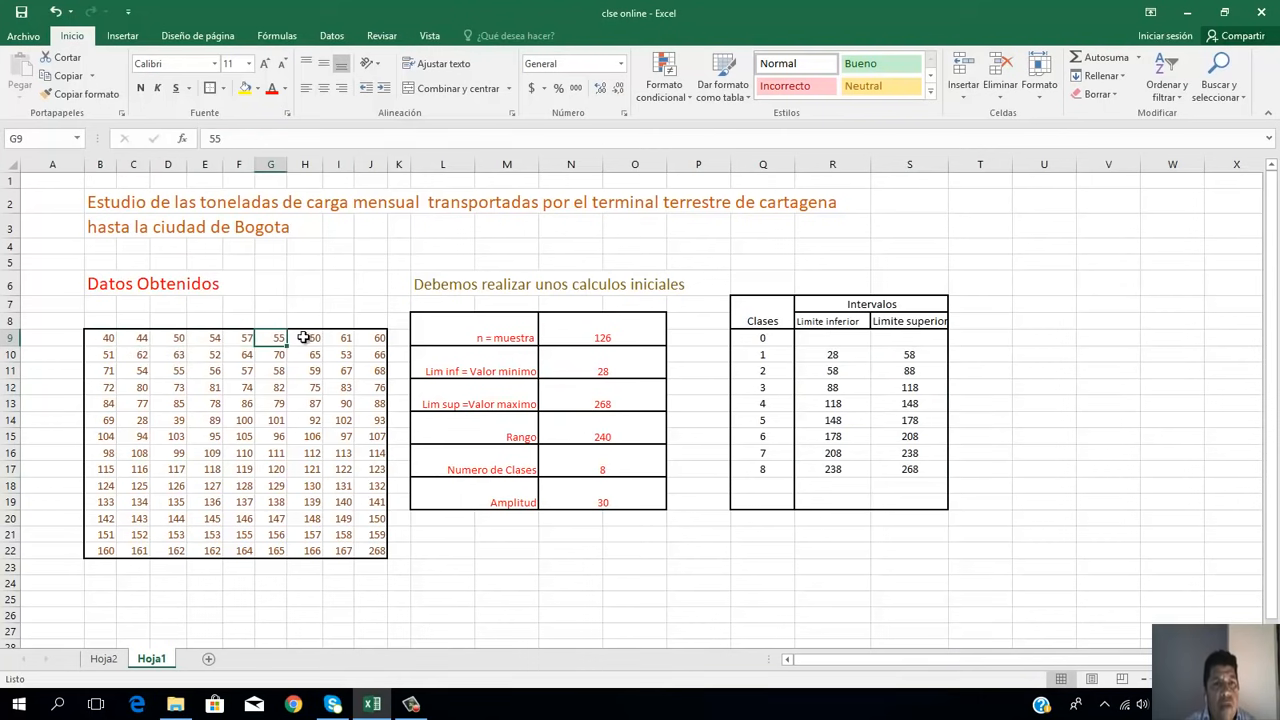
left_click(308, 340)
left_click(110, 358)
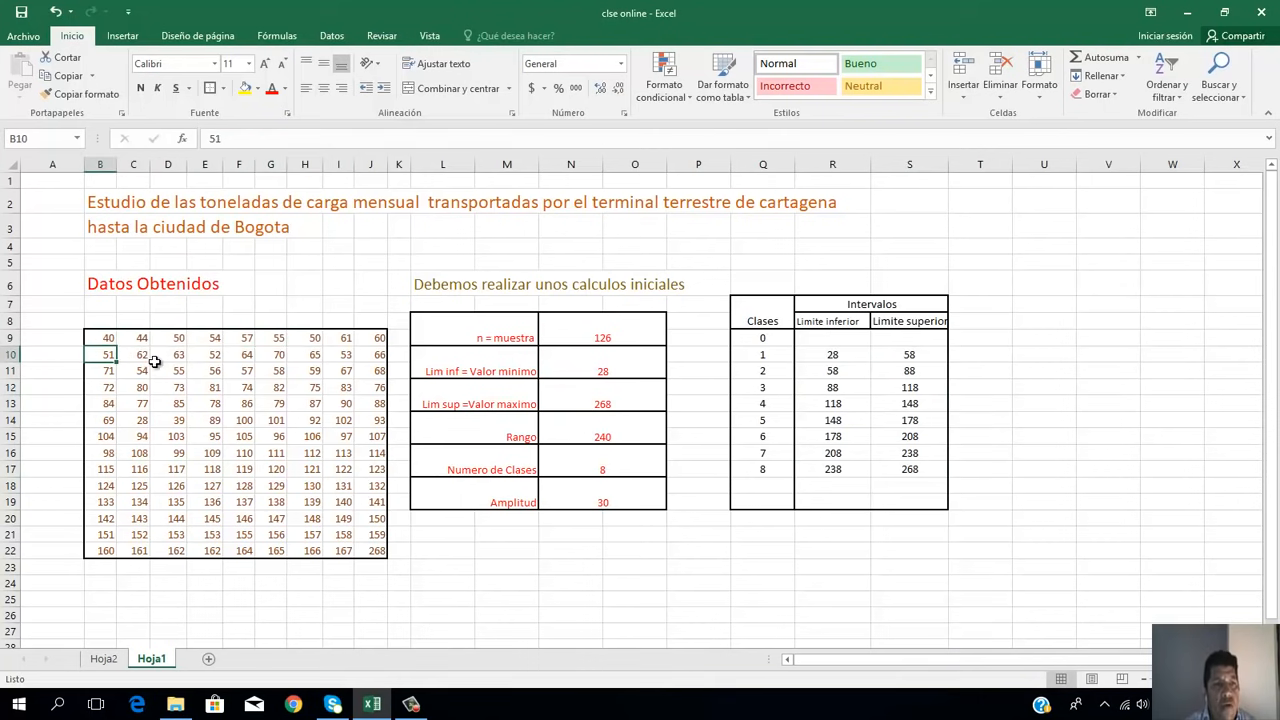
left_click(216, 356)
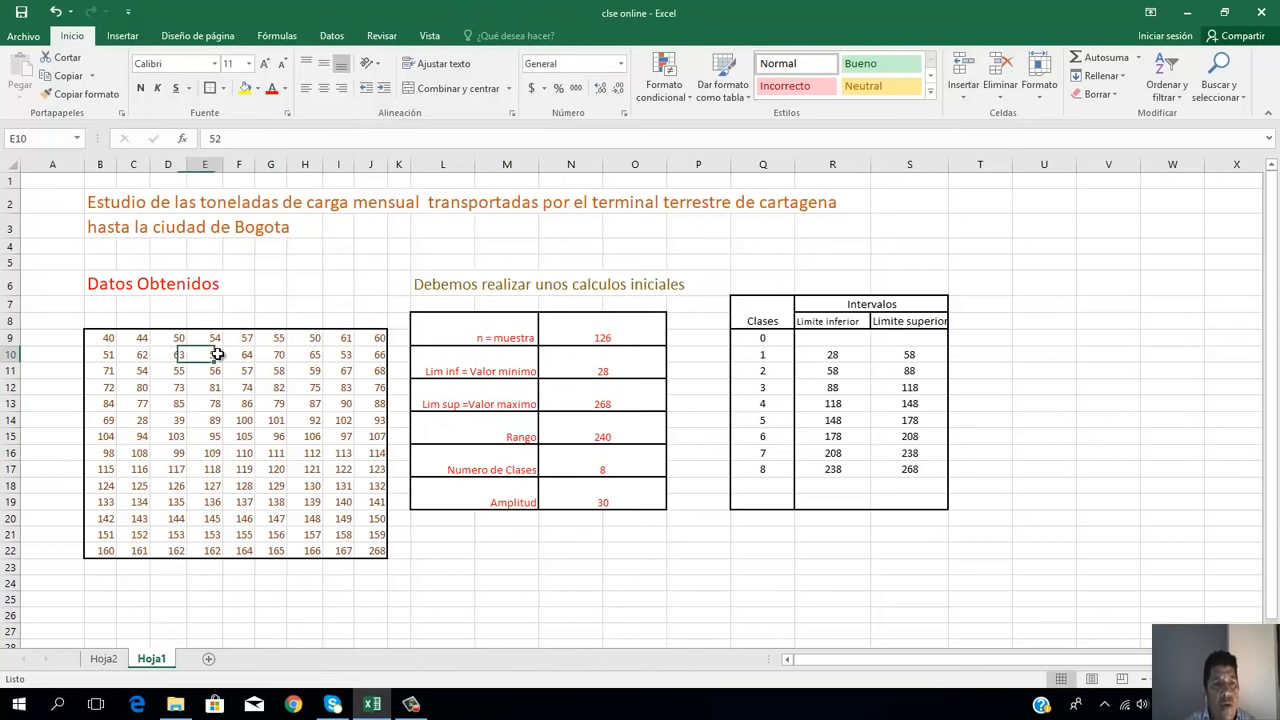
left_click(346, 356)
left_click(313, 372)
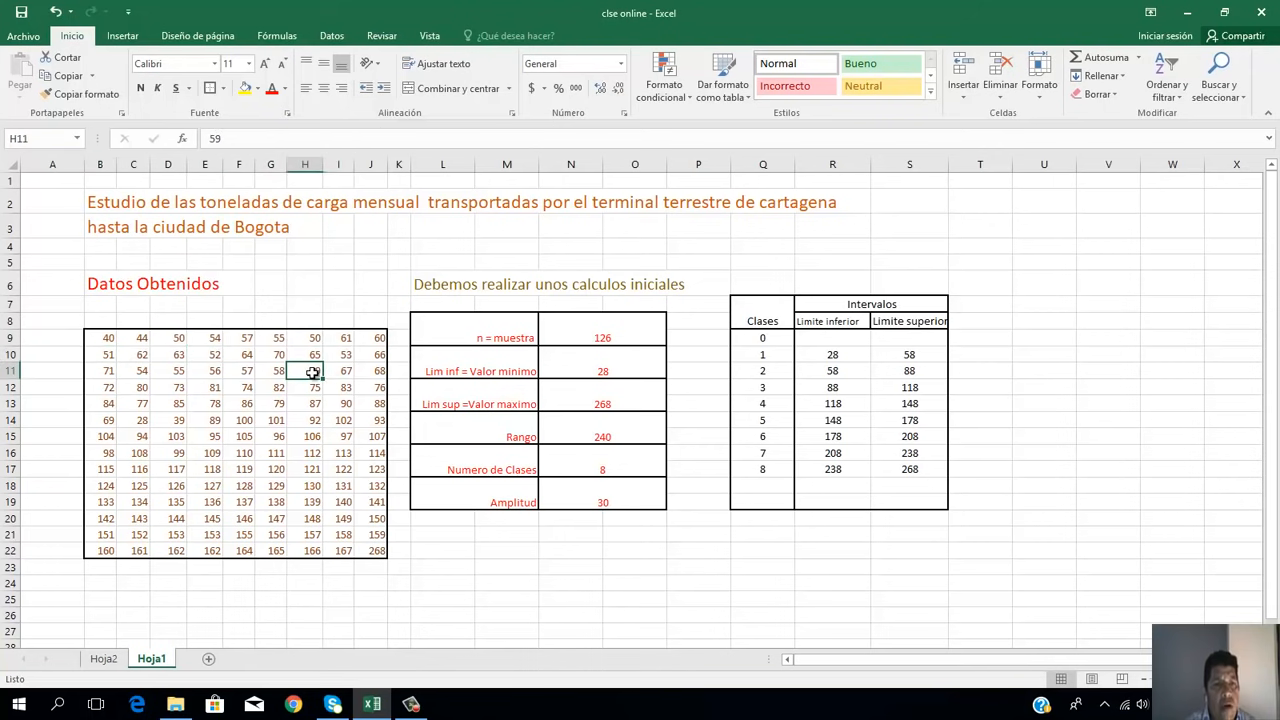
left_click(274, 370)
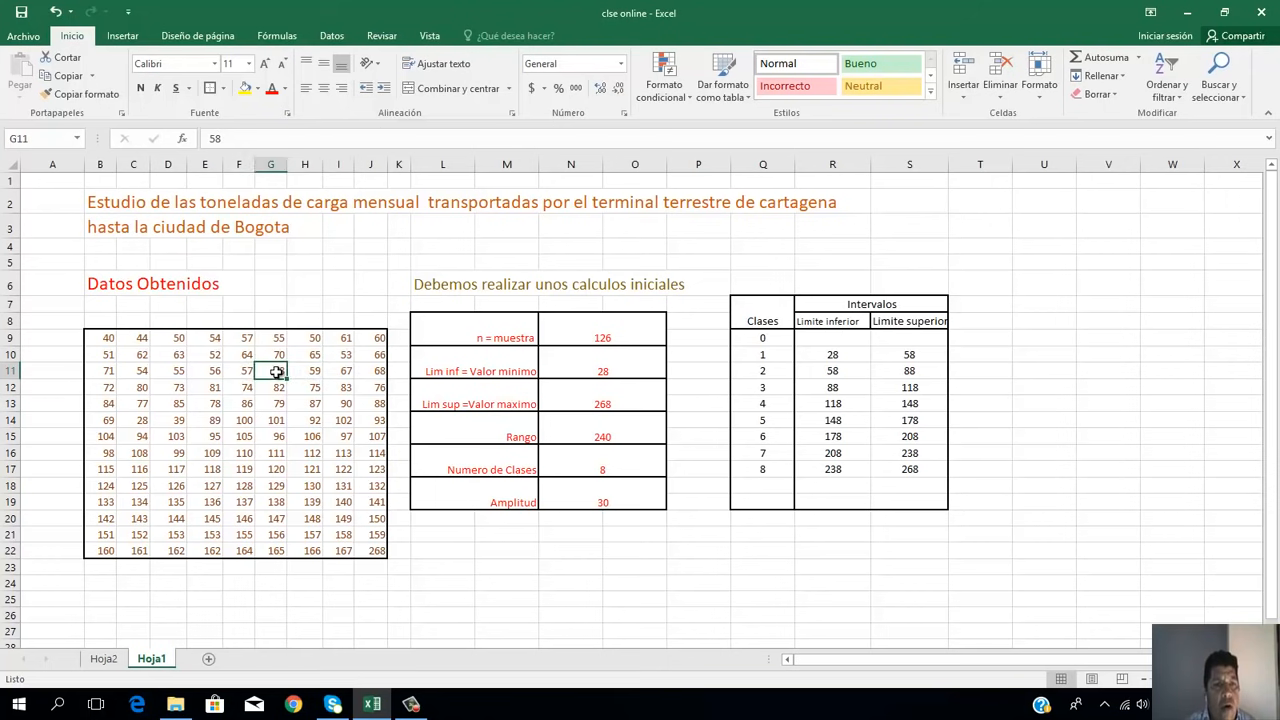
left_click(238, 371)
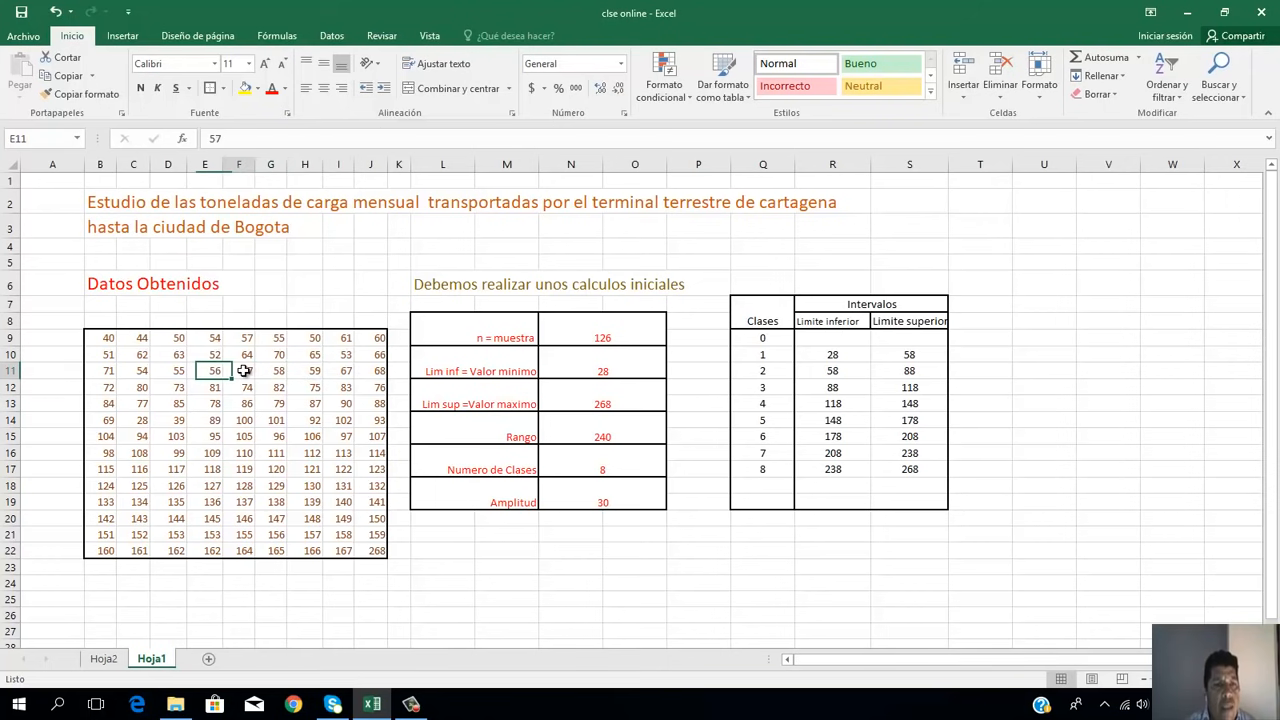
left_click(179, 371)
left_click(144, 371)
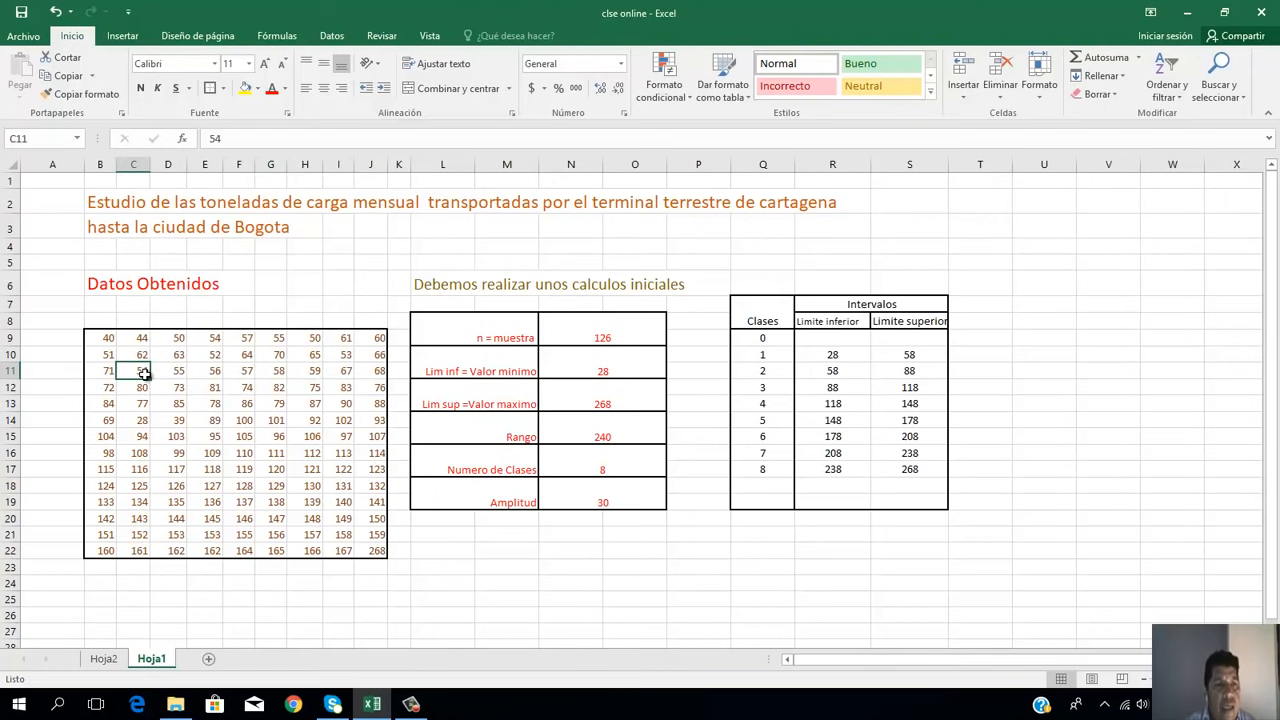
left_click(143, 420)
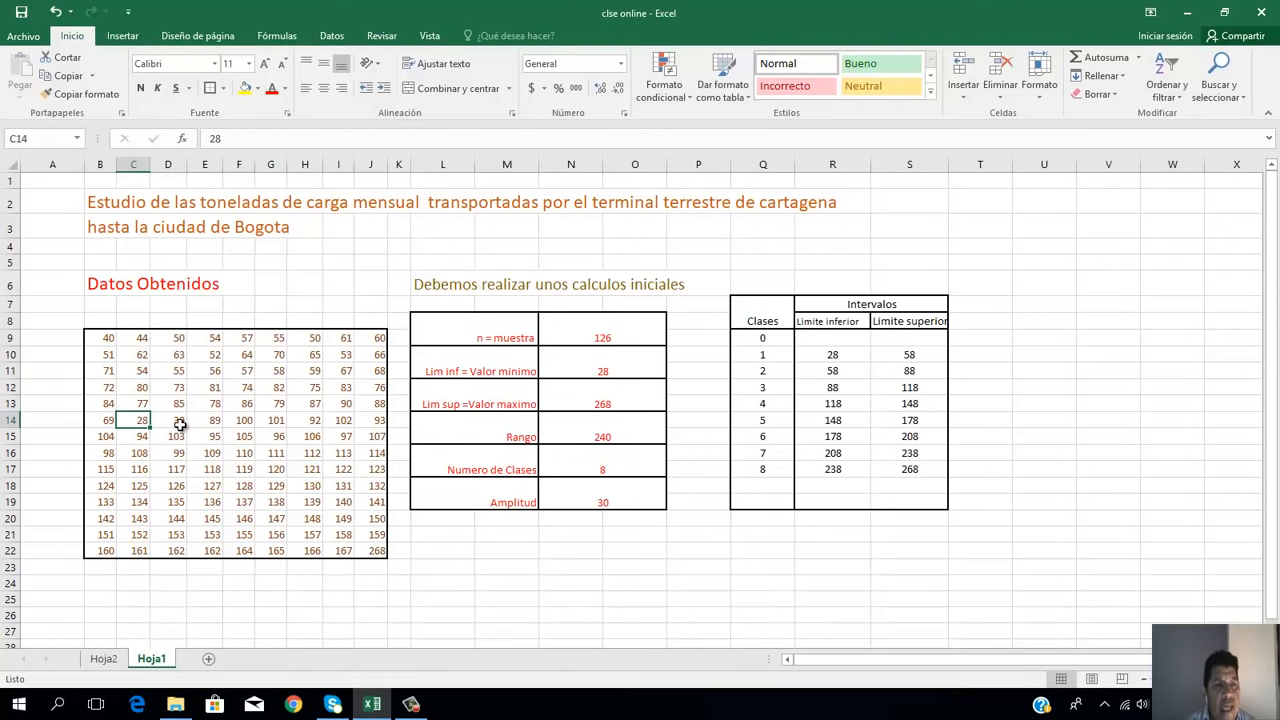
left_click(179, 424)
left_click(105, 660)
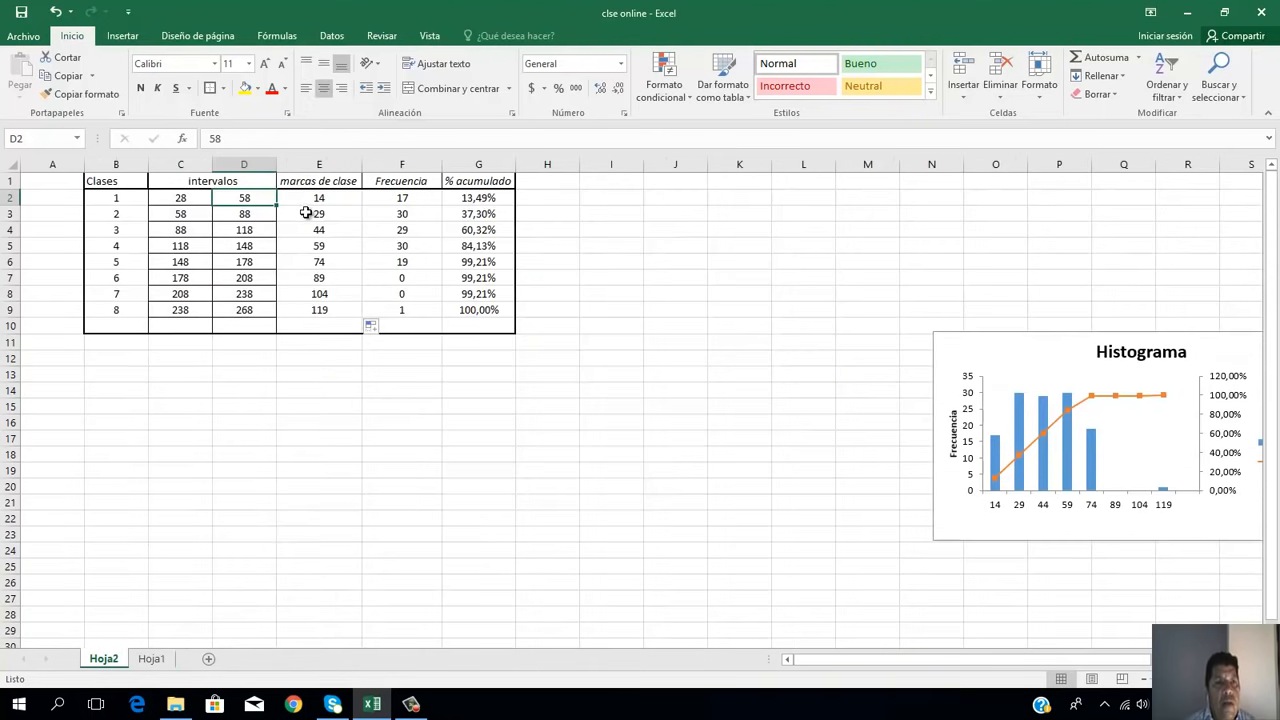
left_click(399, 199)
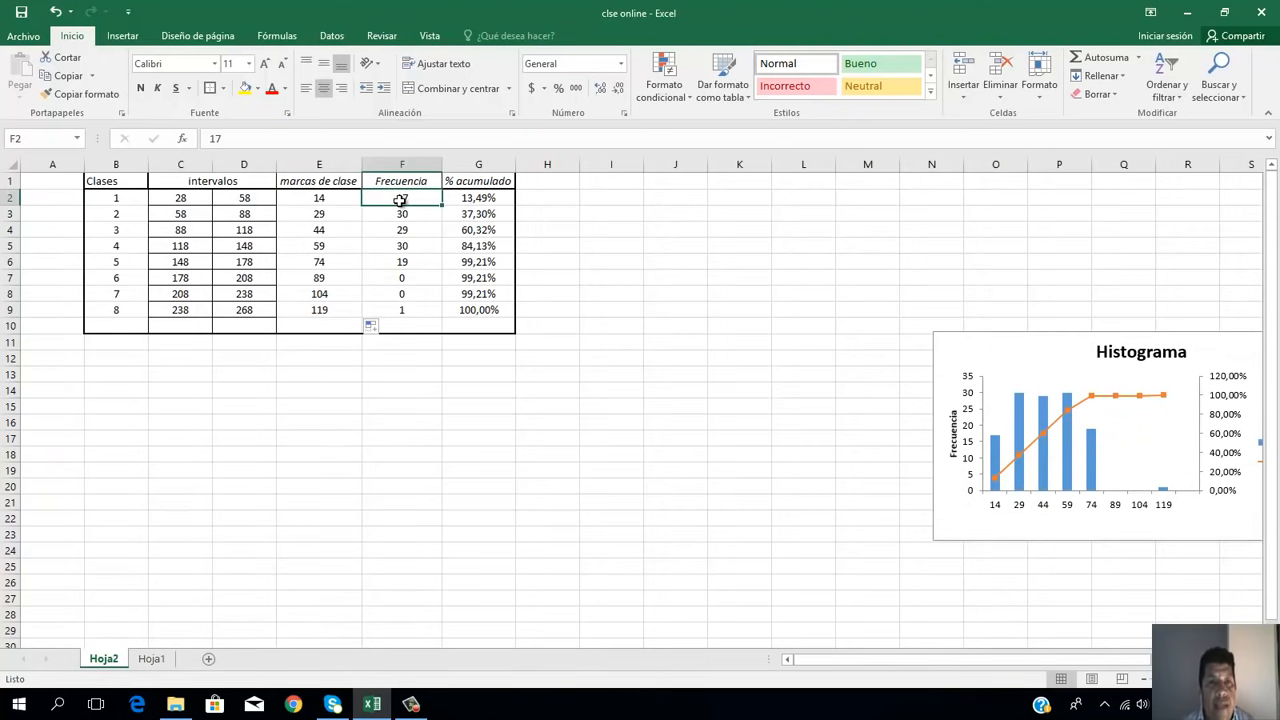
left_click(432, 390)
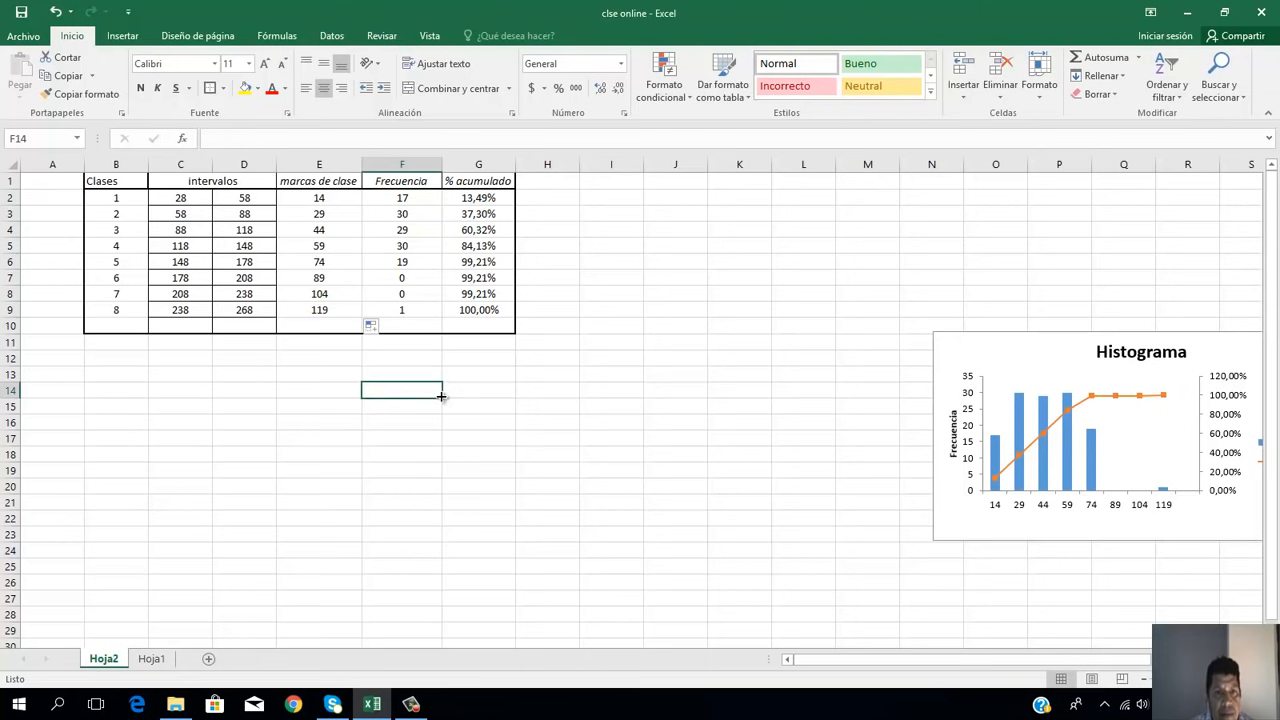
Step: Build a SUMA formula in cell F10 of Hoja2 to total the Frecuencia values starting from F2
left_click(408, 328)
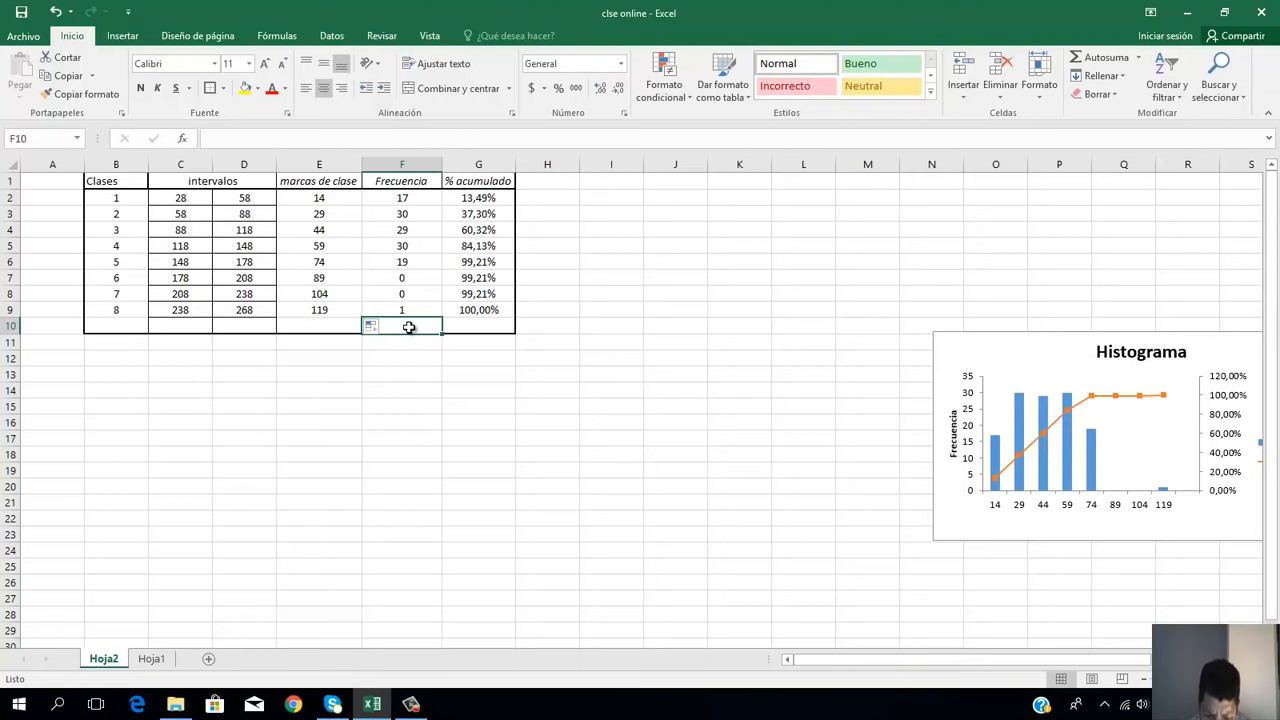
type("=")
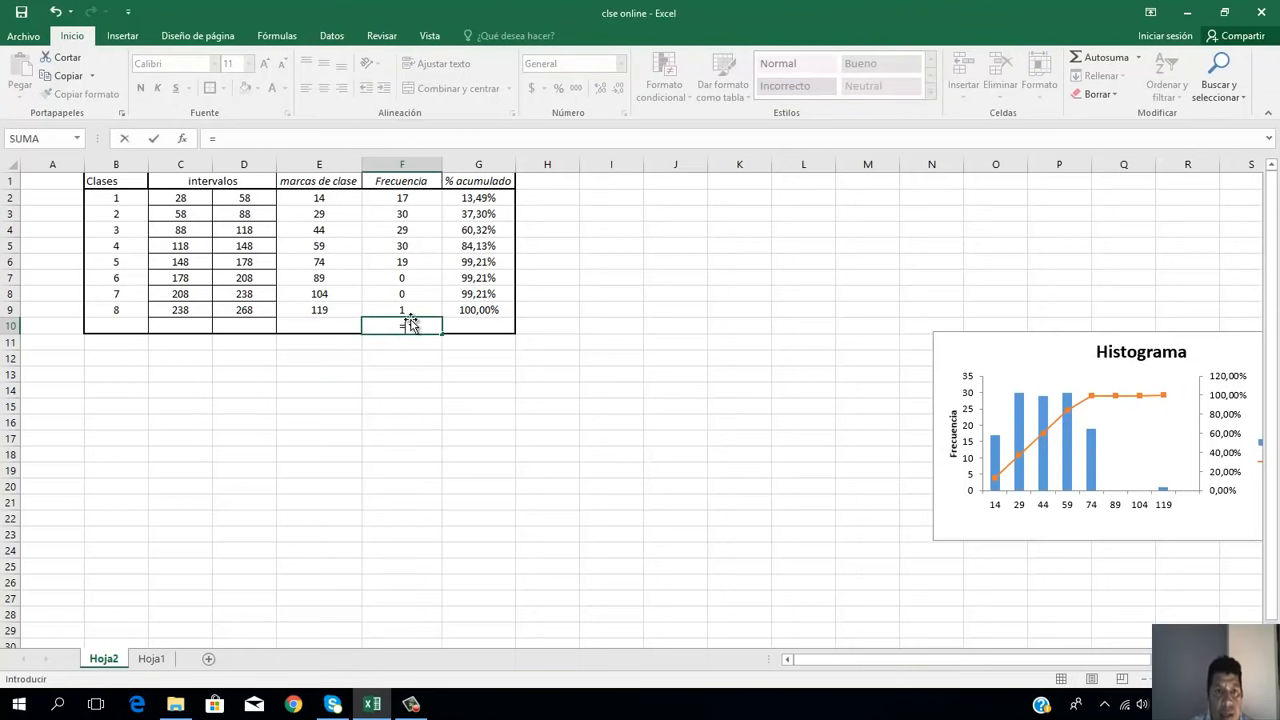
type("suma")
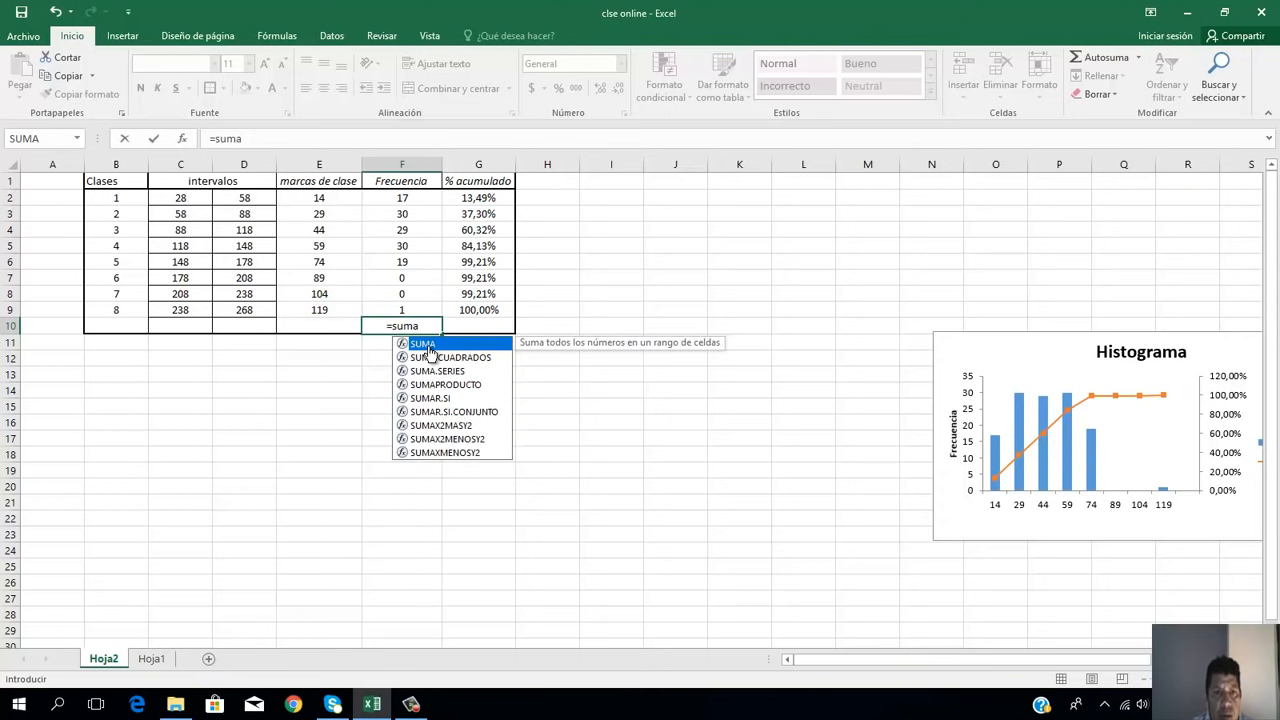
double_click(430, 345)
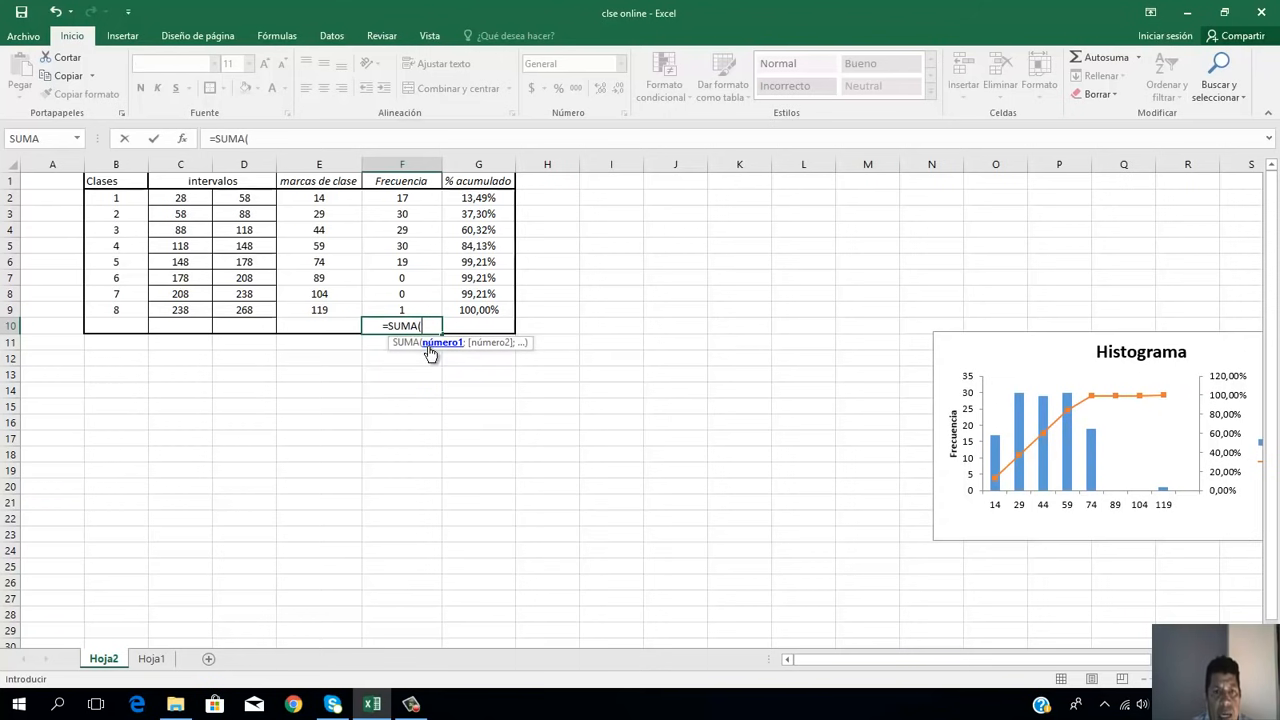
left_click(413, 198)
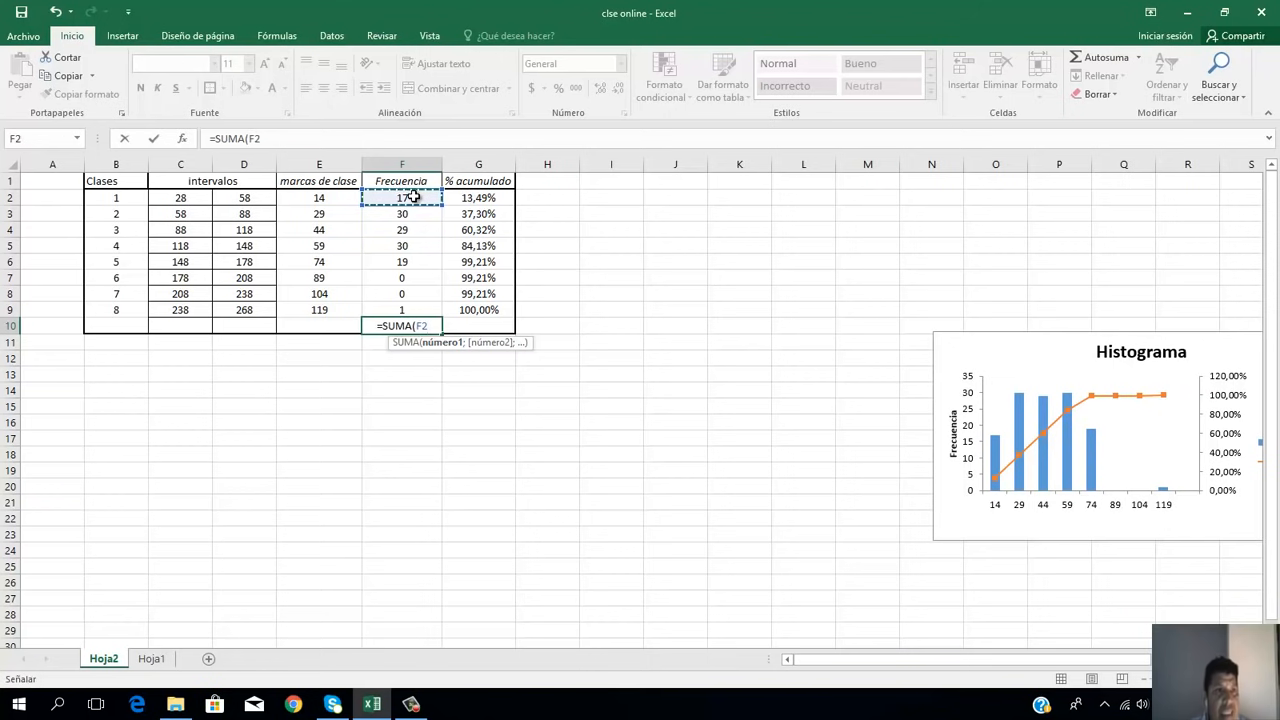
key("shift+Down")
key("shift+Down")
key("shift+Down")
key("shift+Down")
key("shift+Down")
key("shift+Down")
key("shift+Down")
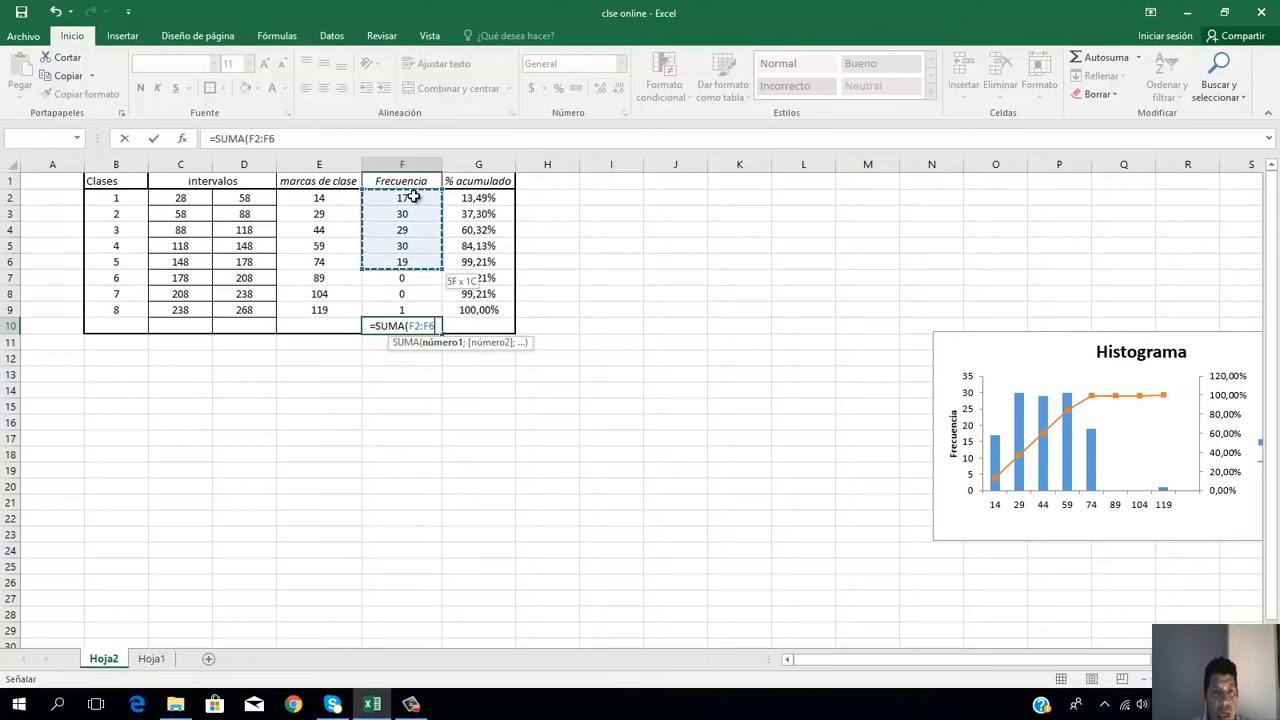
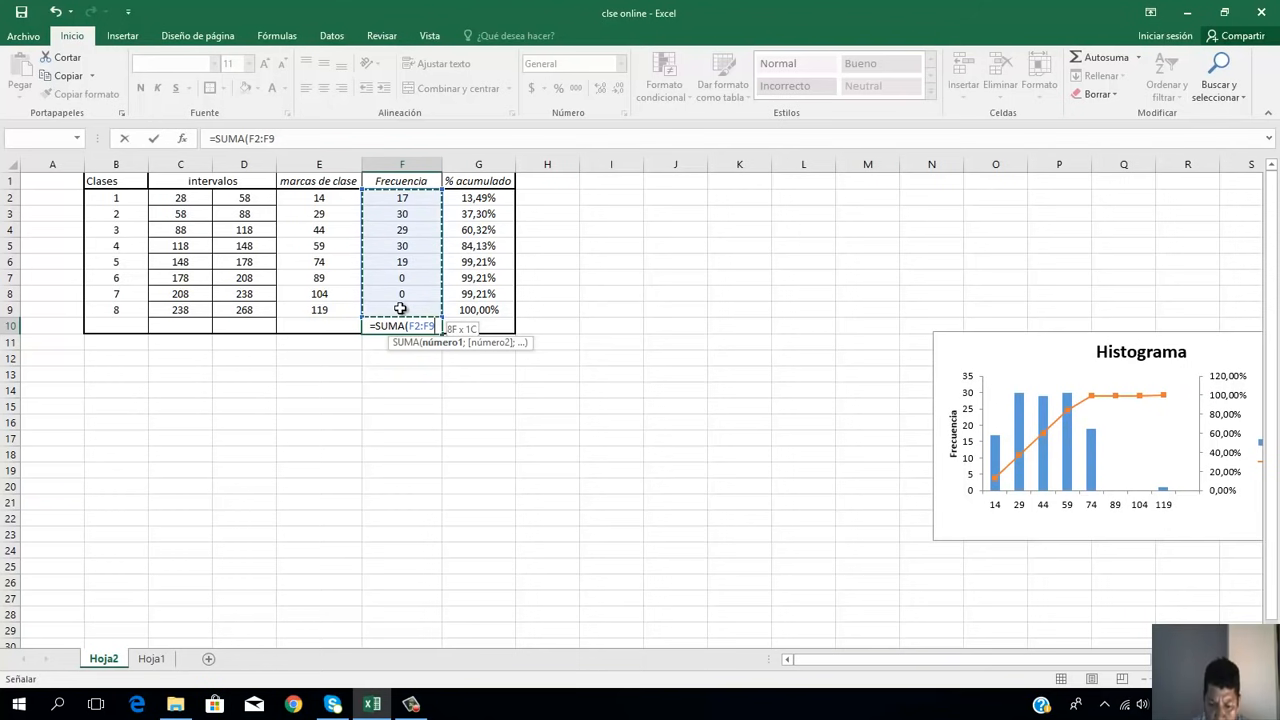
Step: Complete the SUMA formula for F2:F9 in F10 and compare its result with the sample size n on Hoja1
key("Return")
left_click(408, 327)
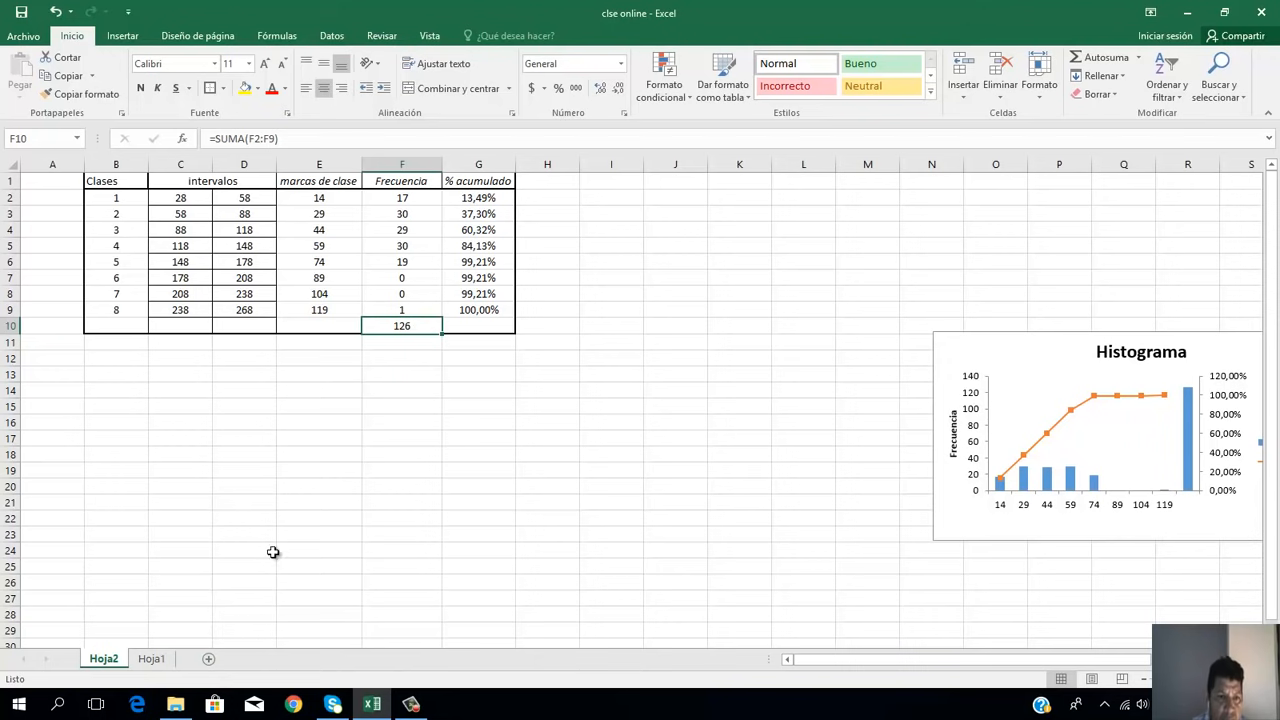
left_click(153, 661)
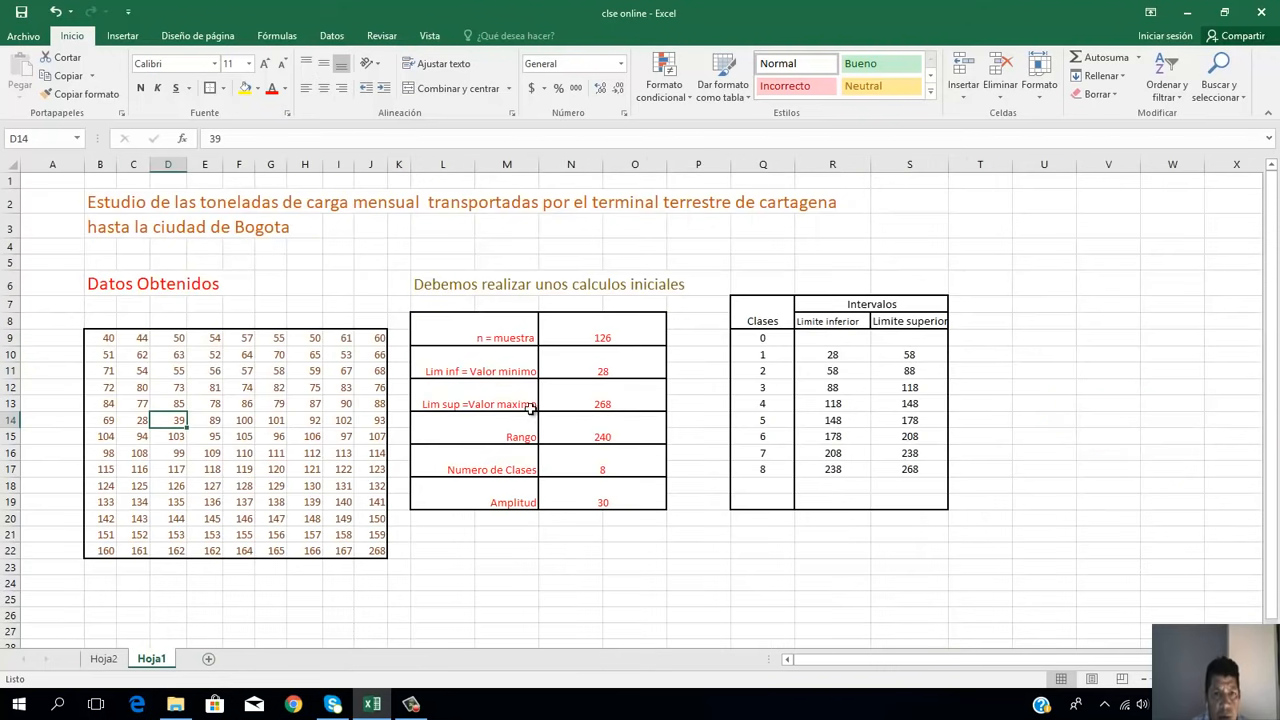
left_click(608, 330)
left_click(104, 659)
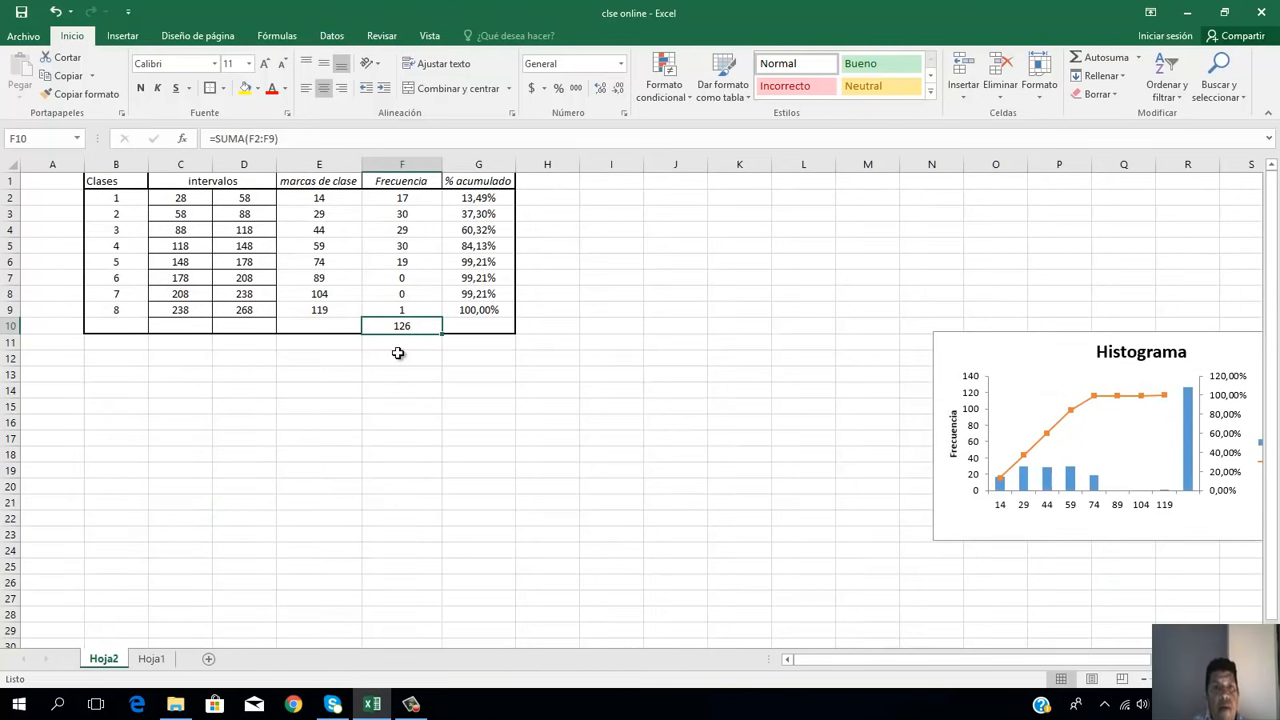
Step: Insert a column between Frecuencia and % acumulado on Hoja2 and head it "Frecuencia R"
left_click(477, 163)
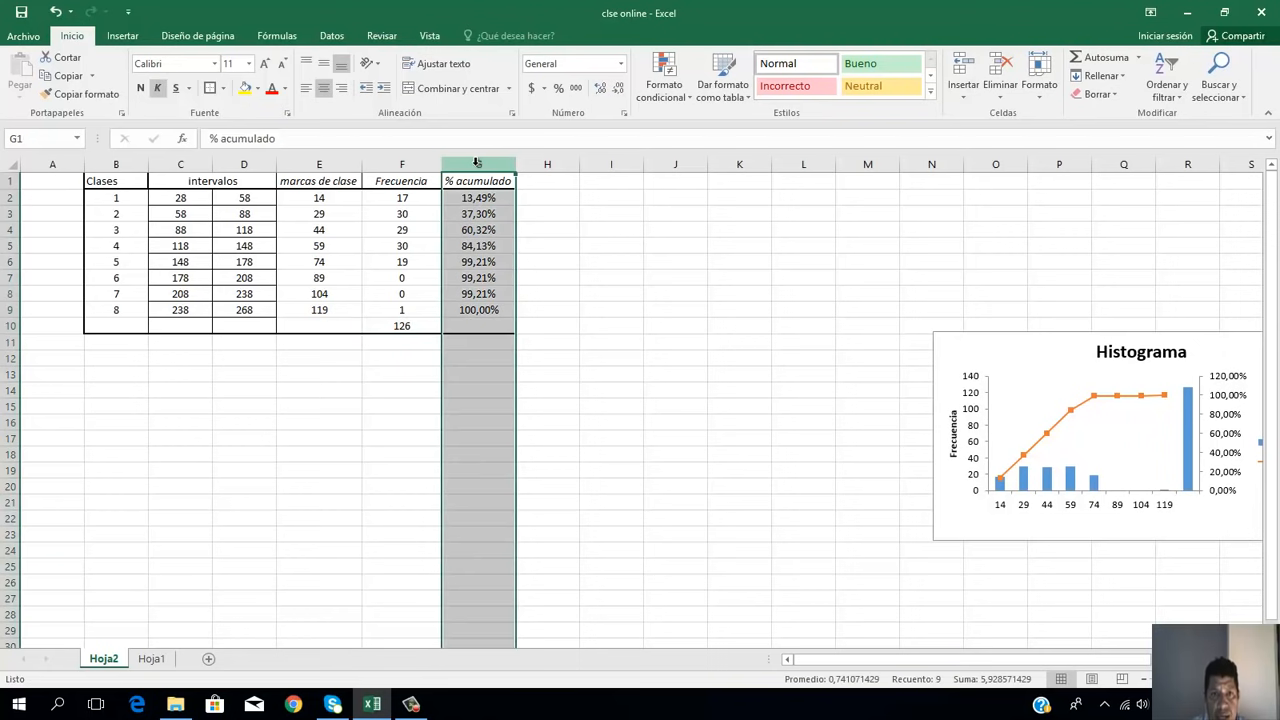
right_click(479, 172)
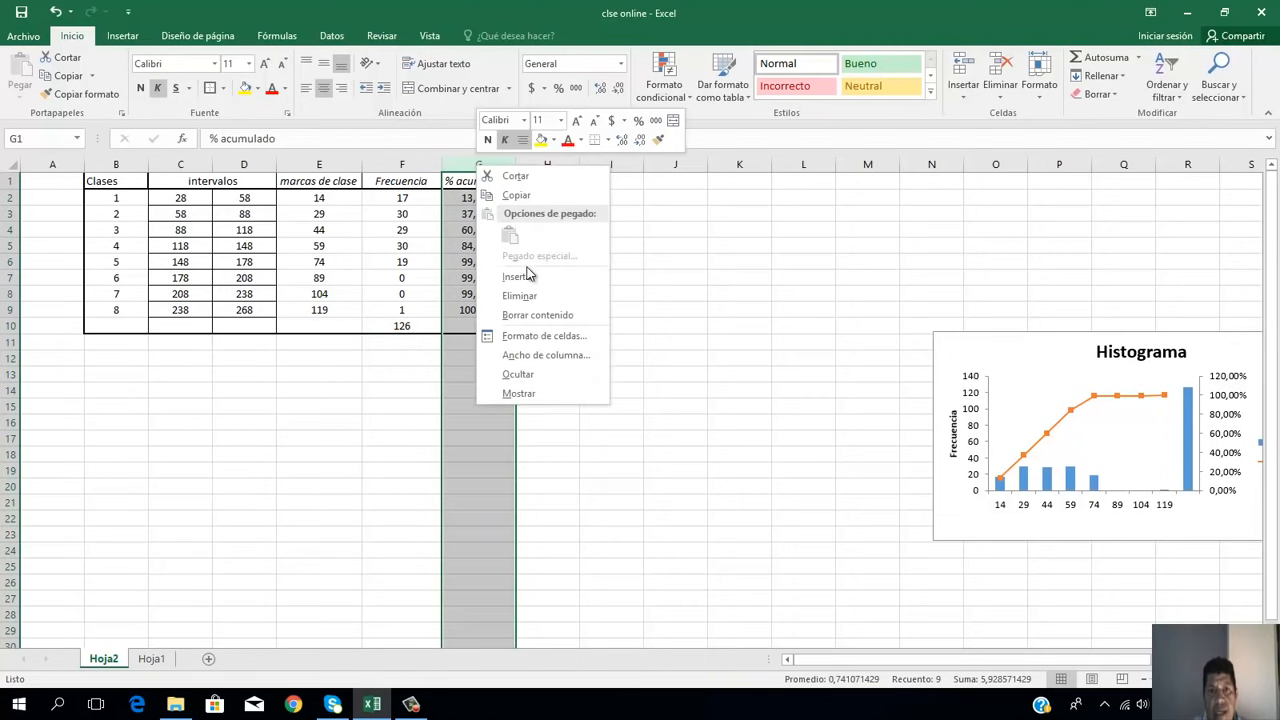
left_click(527, 276)
left_click(485, 180)
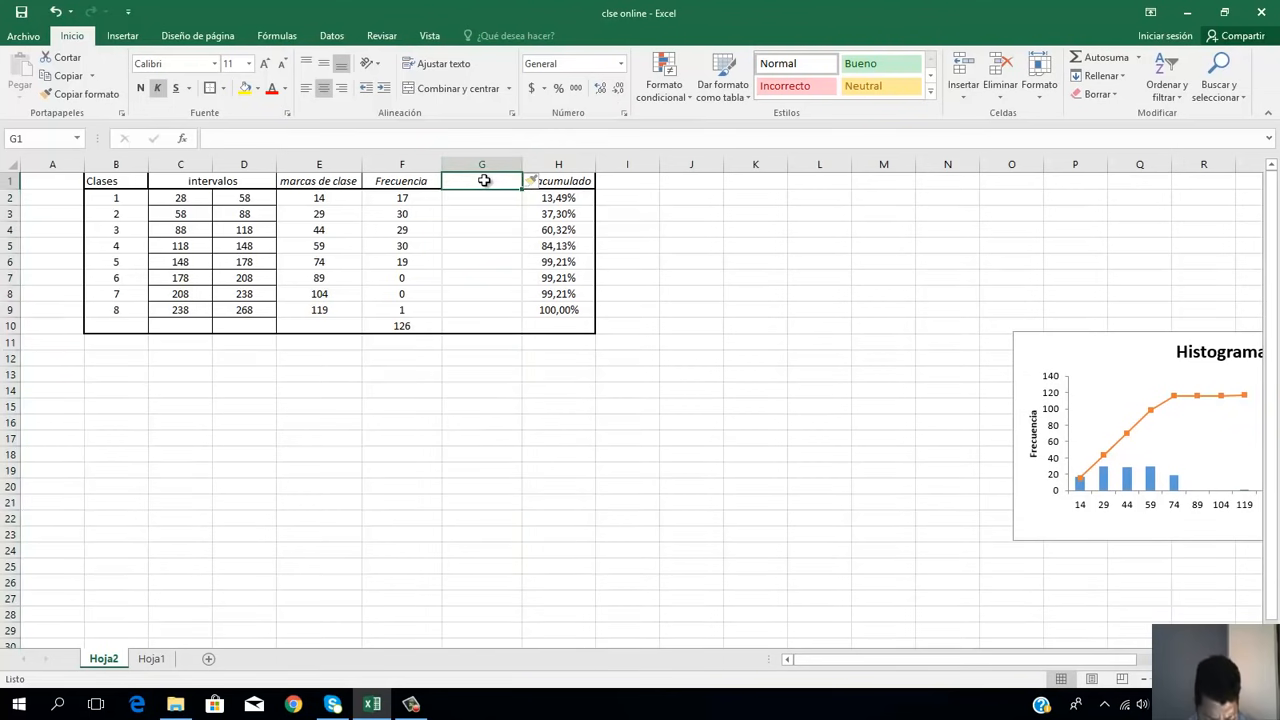
type("Frec")
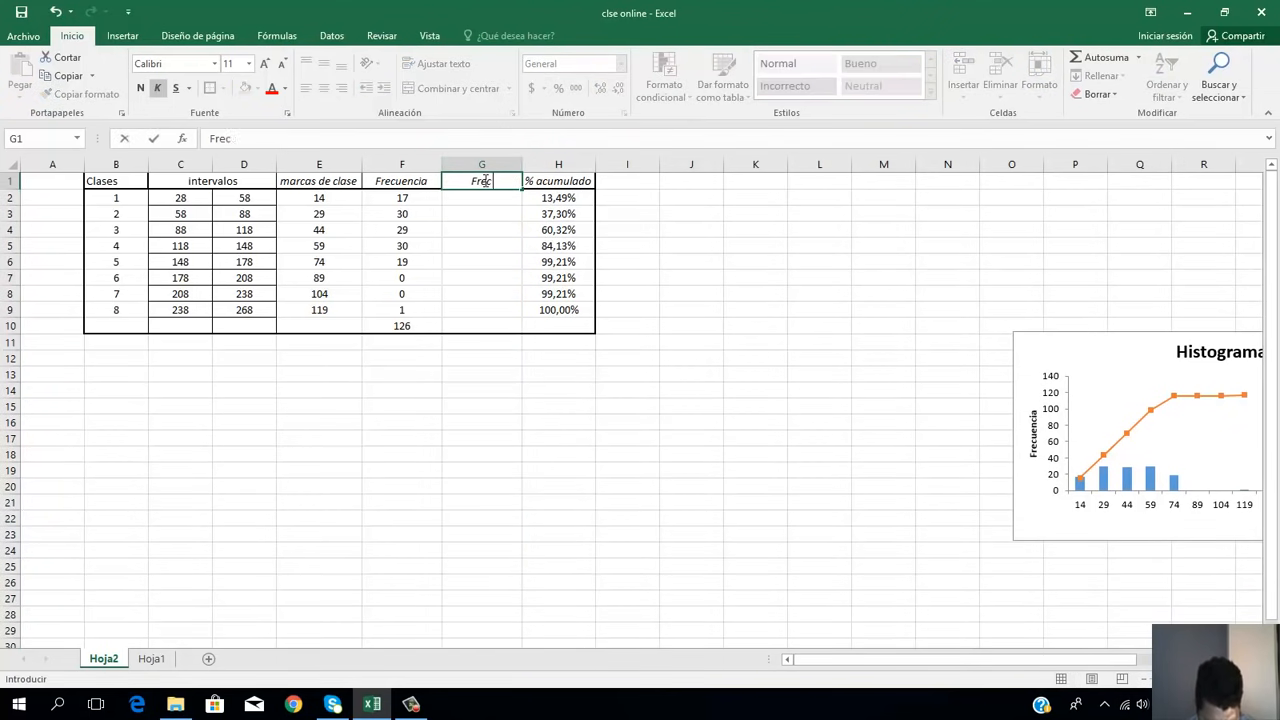
type("uencia rela")
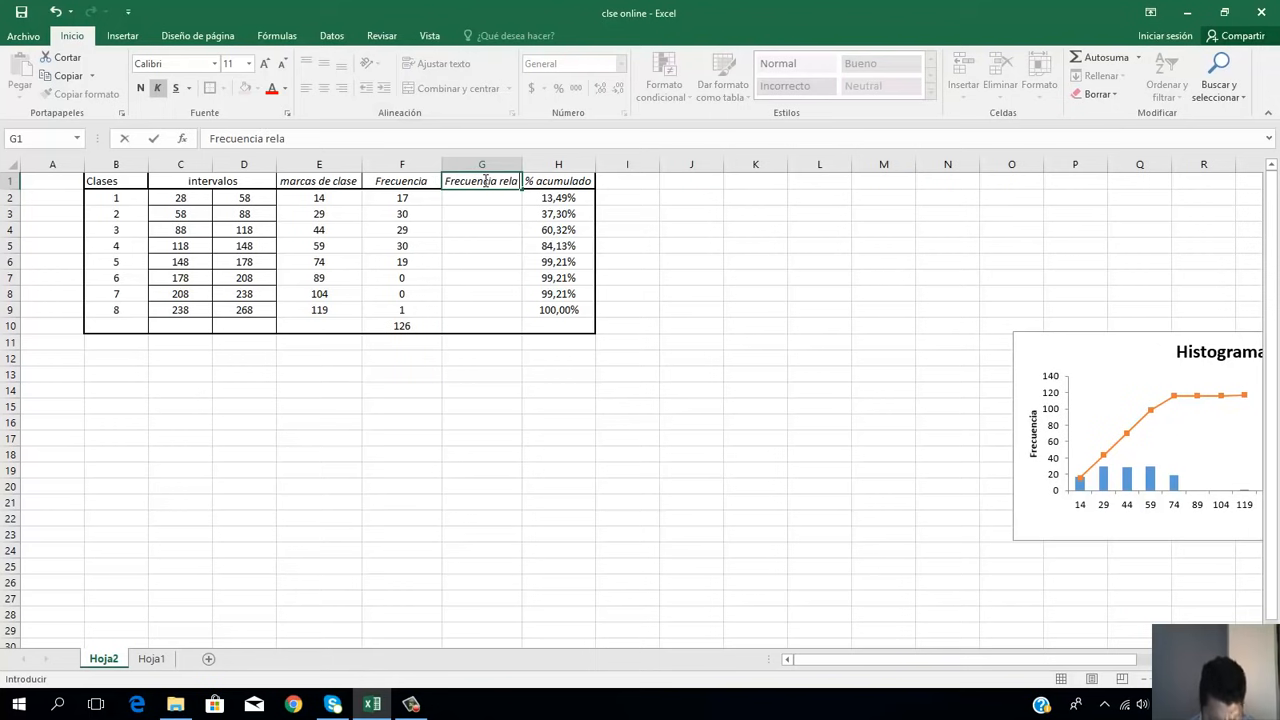
key("BackSpace")
key("BackSpace")
key("BackSpace")
key("BackSpace")
key("BackSpace")
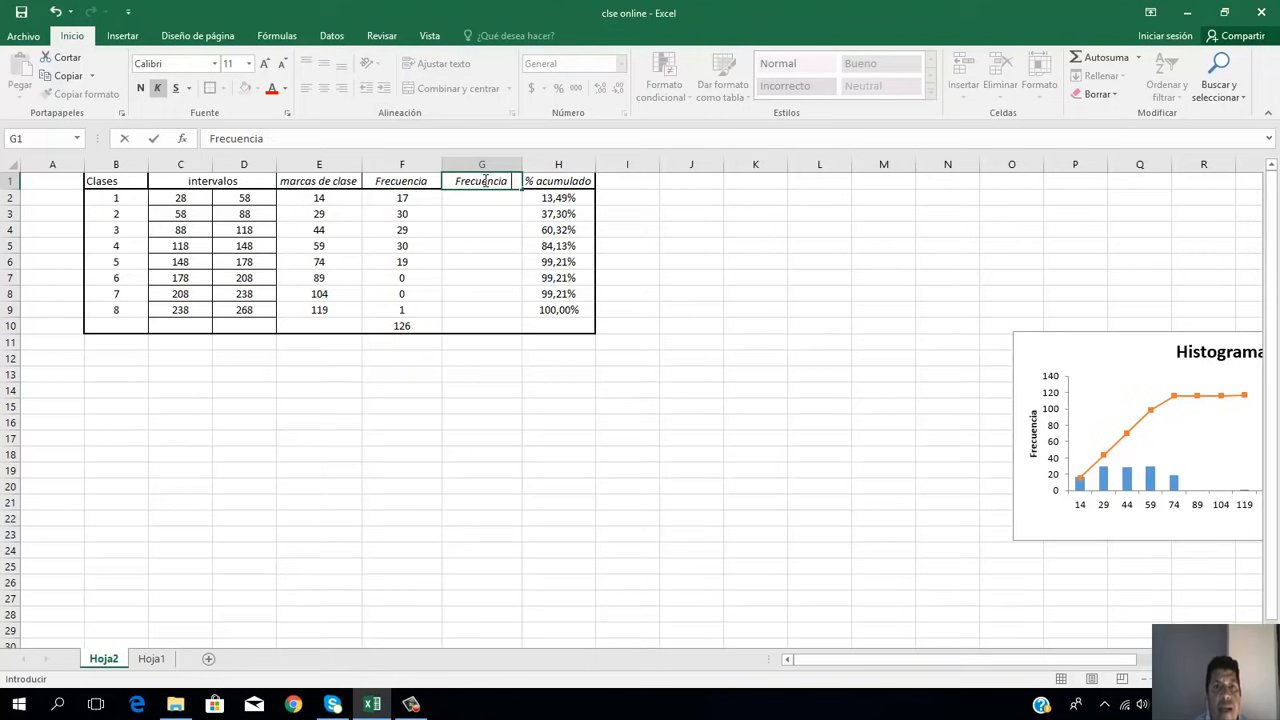
type("R")
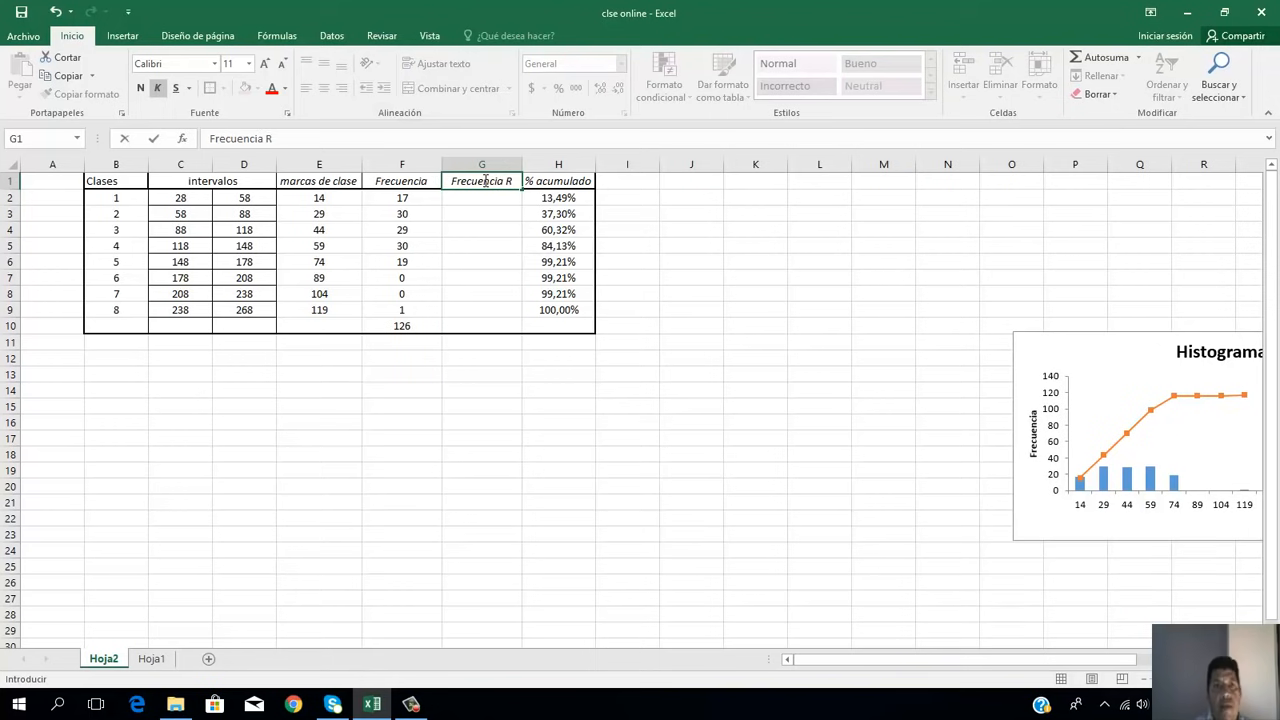
Step: Calculate the relative frequency of class 1 in G2 with the formula =F2/F10
left_click(490, 199)
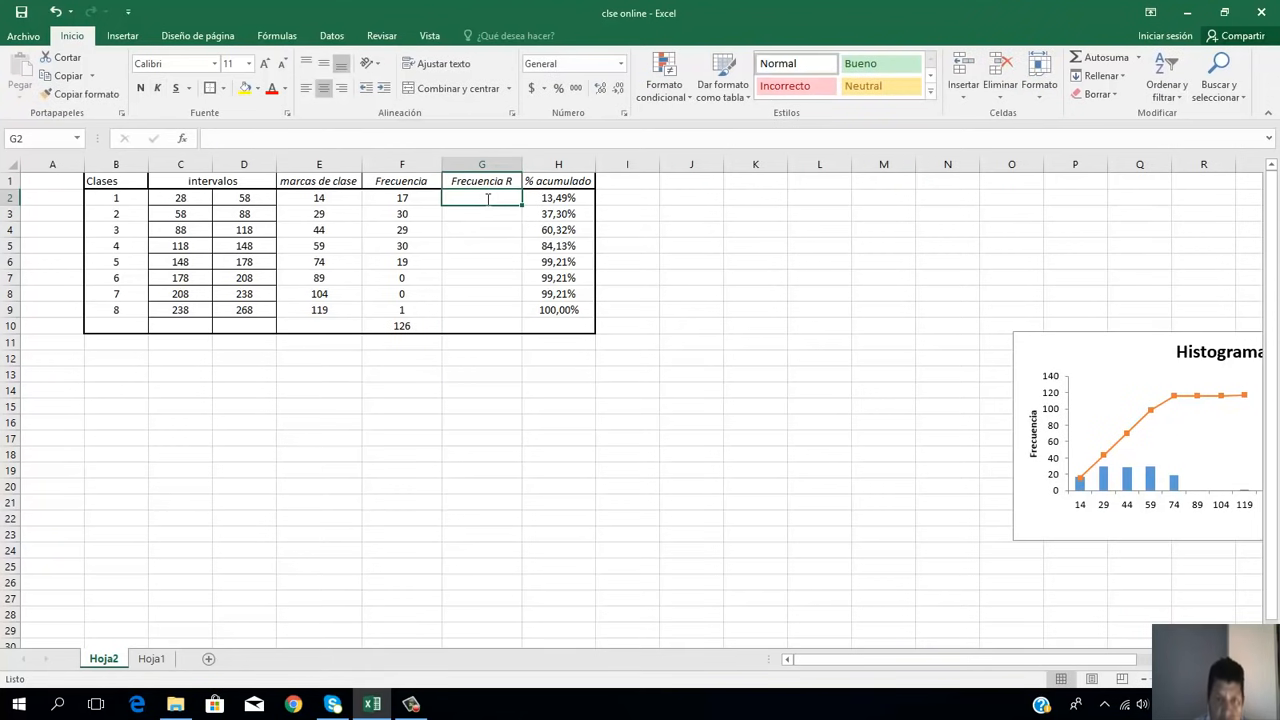
type("=")
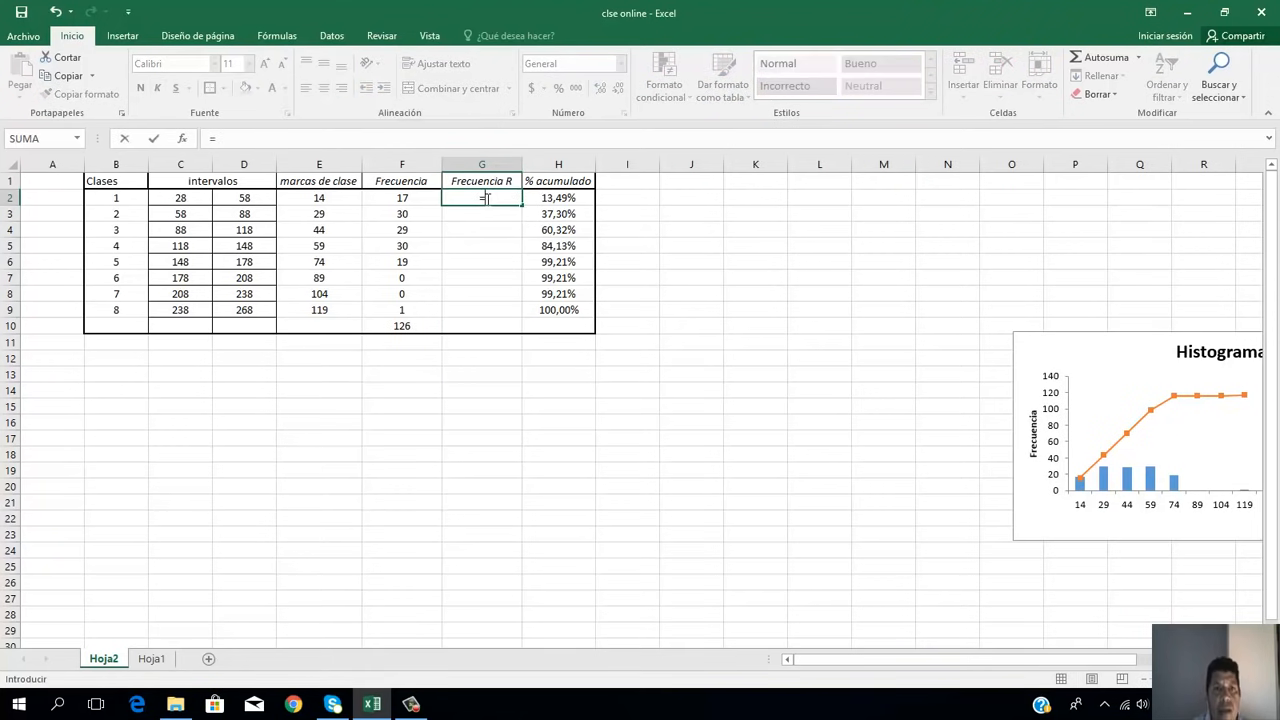
left_click(410, 200)
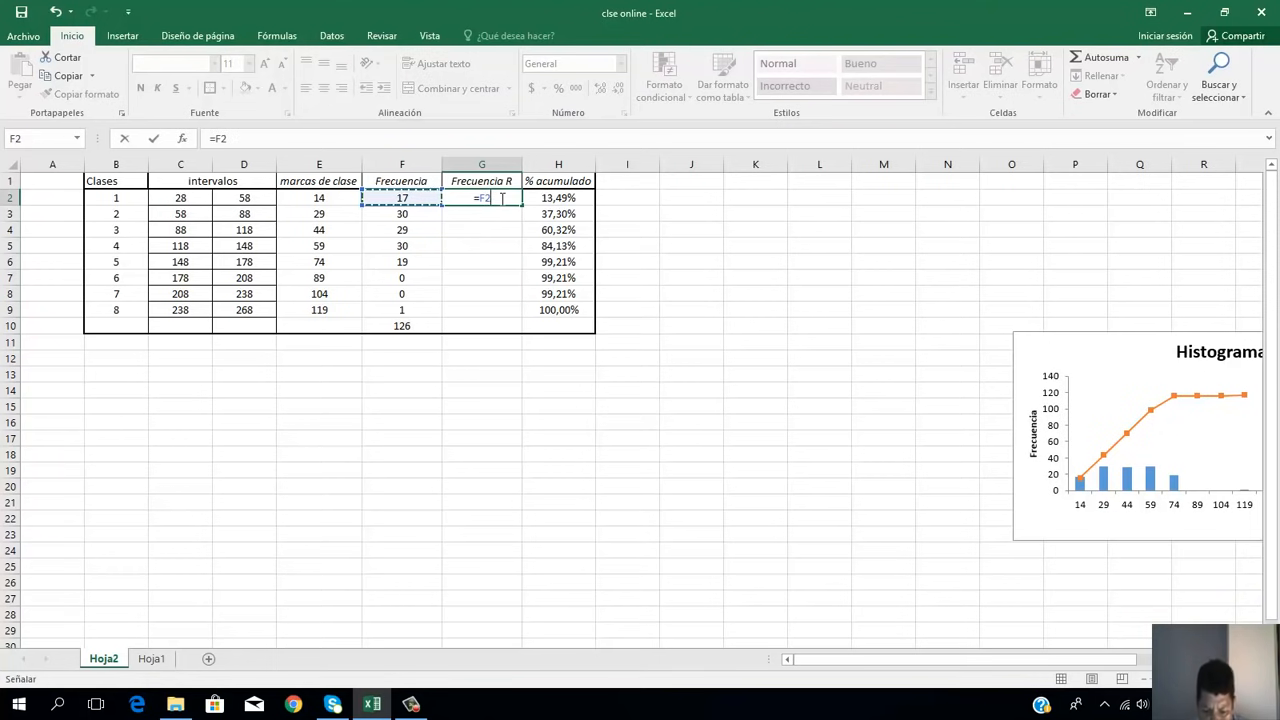
type("/")
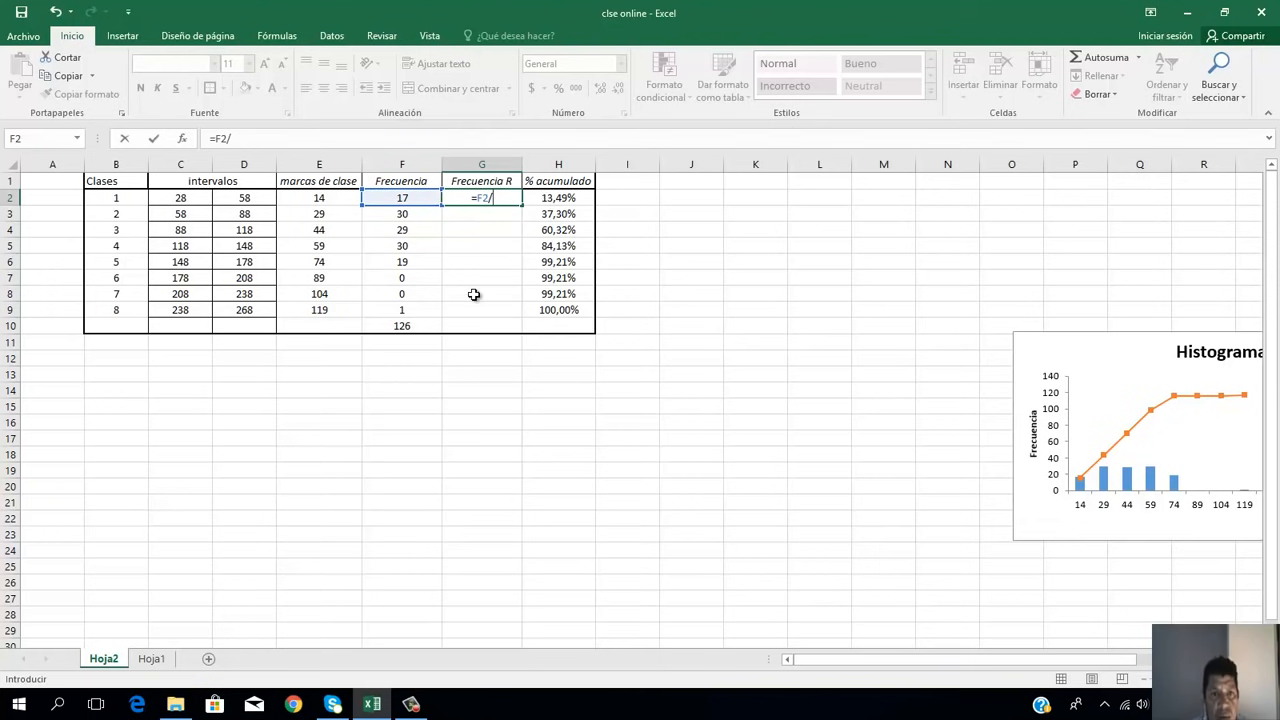
left_click(410, 325)
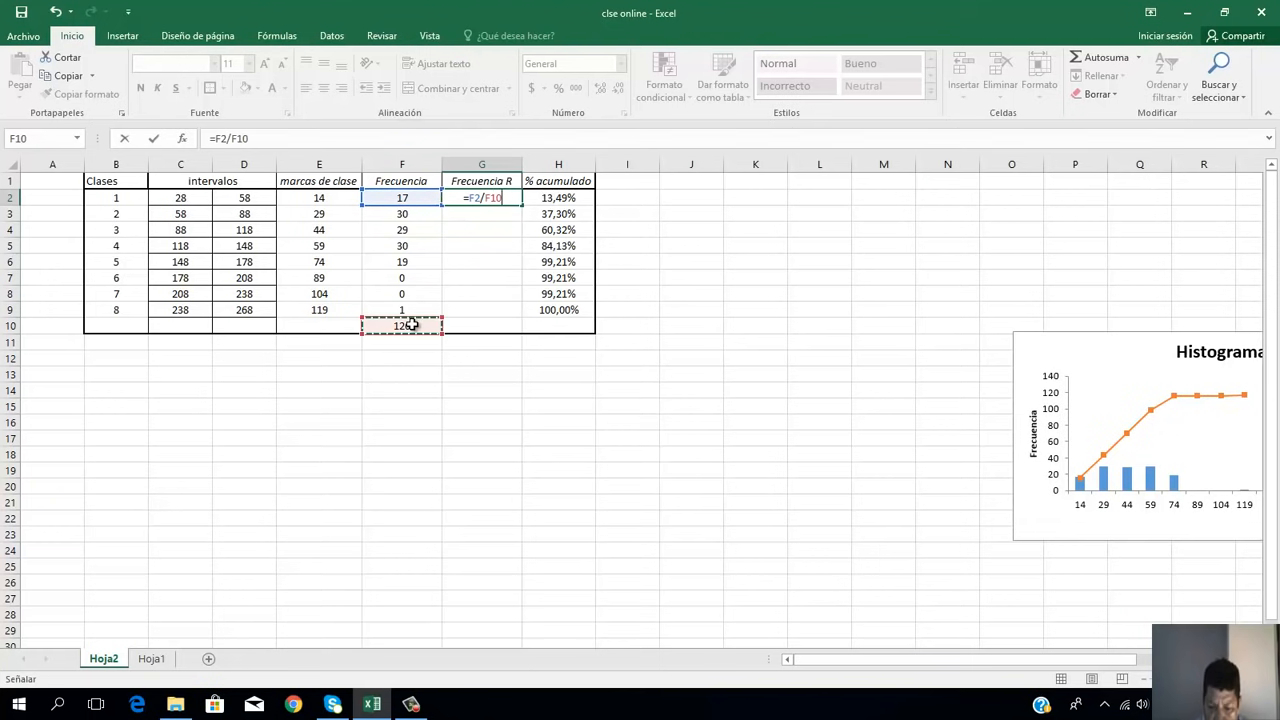
key("Return")
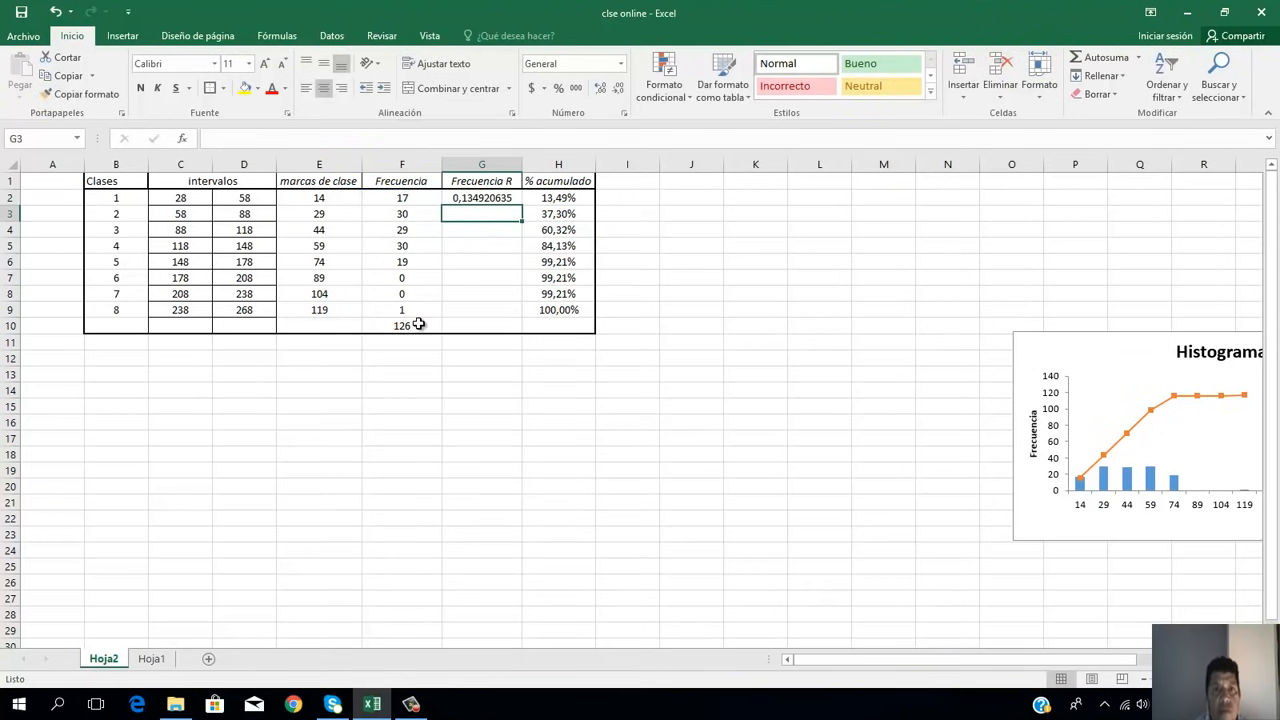
Step: Try to fill the relative frequency formula from G2 down through G9, and undo the fill
left_click(504, 200)
left_click_drag(522, 204, 514, 318)
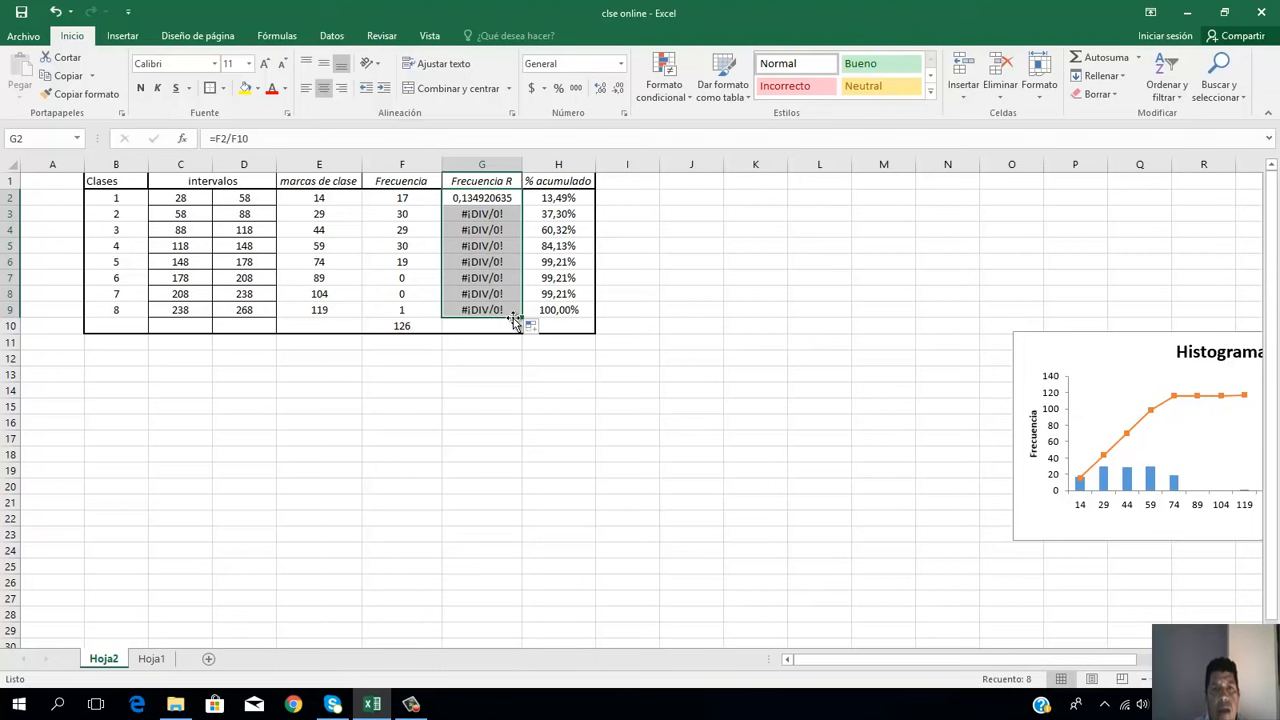
key("ctrl+z")
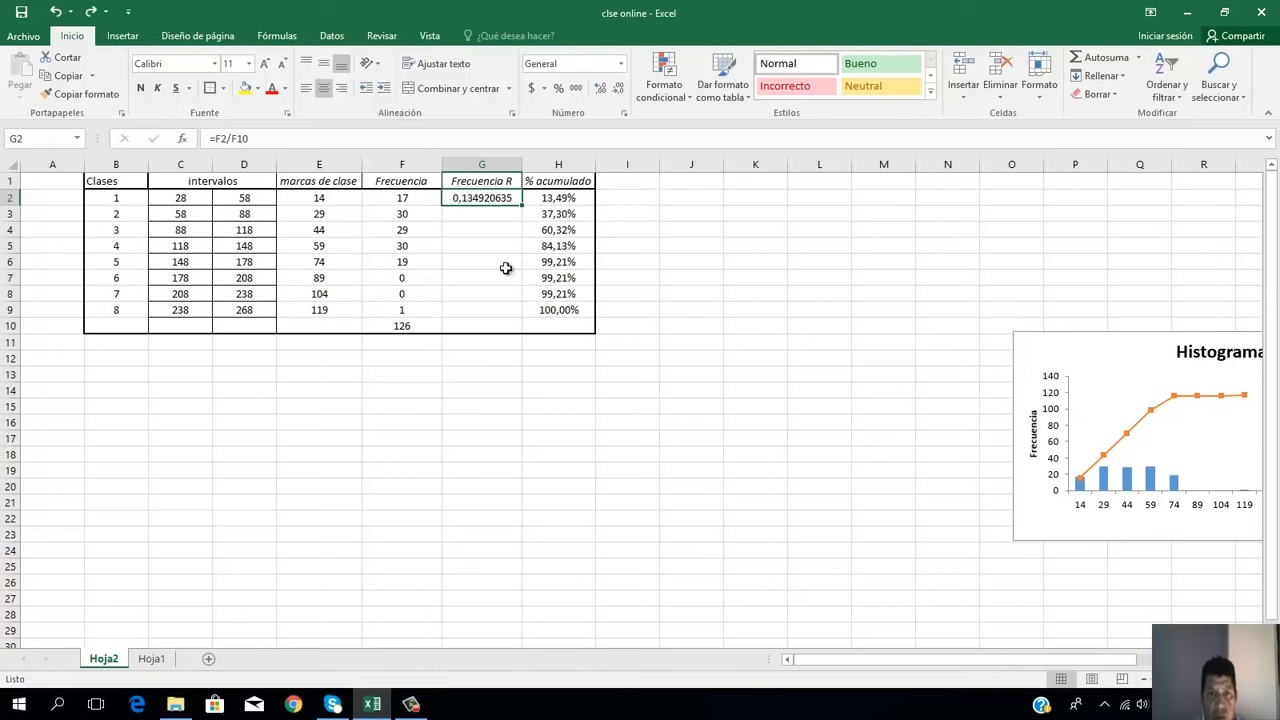
Step: Calculate the relative frequency of class 2 in G3 with the formula =F3/F10
left_click(496, 218)
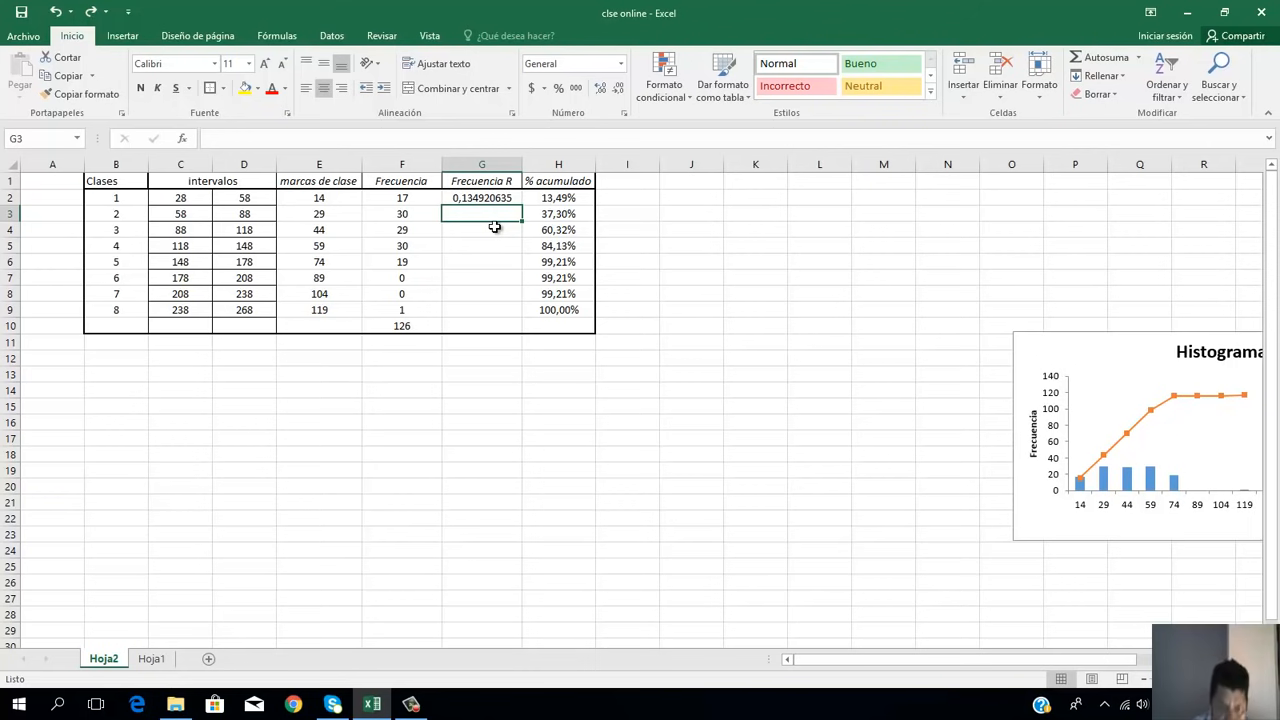
type("=")
left_click(420, 216)
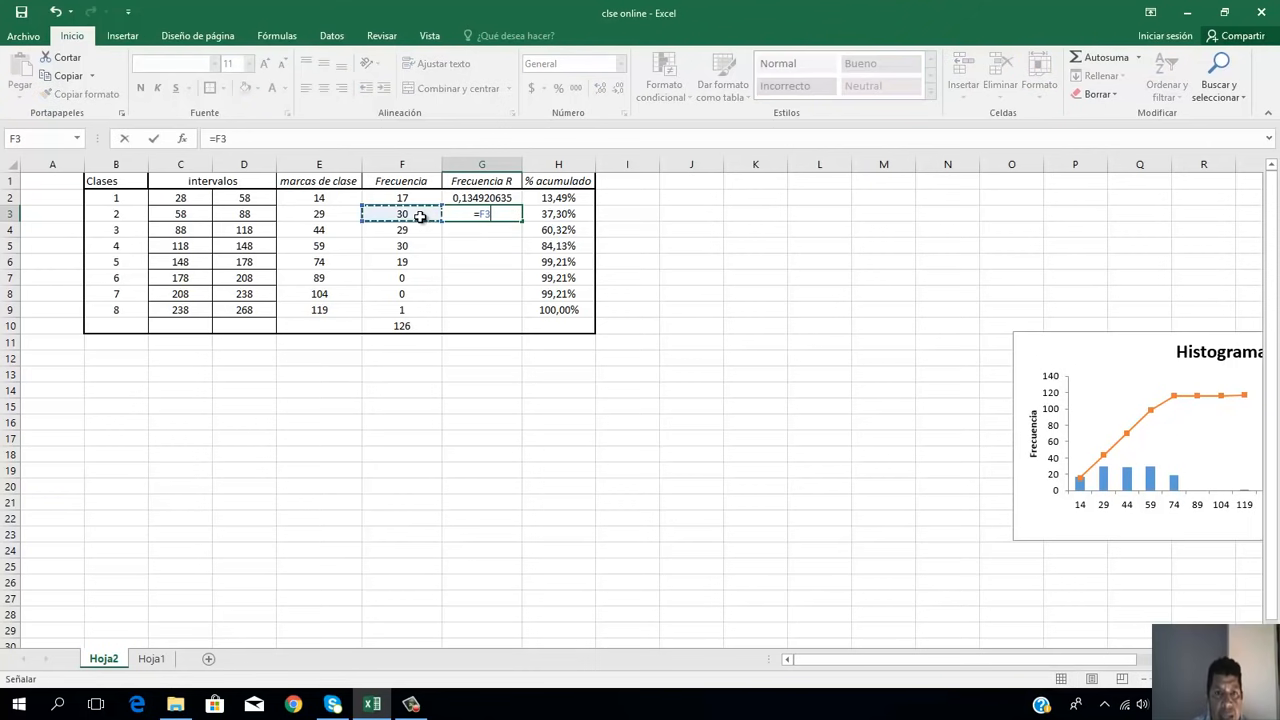
type("/")
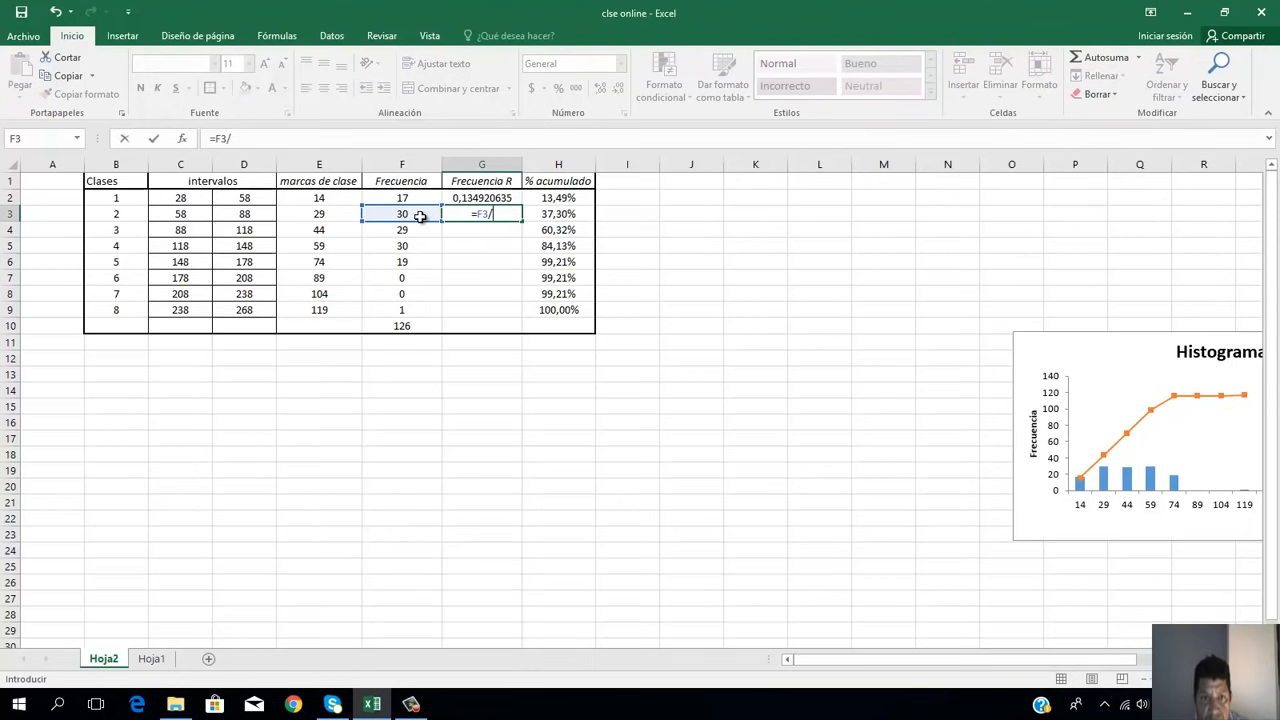
left_click(405, 326)
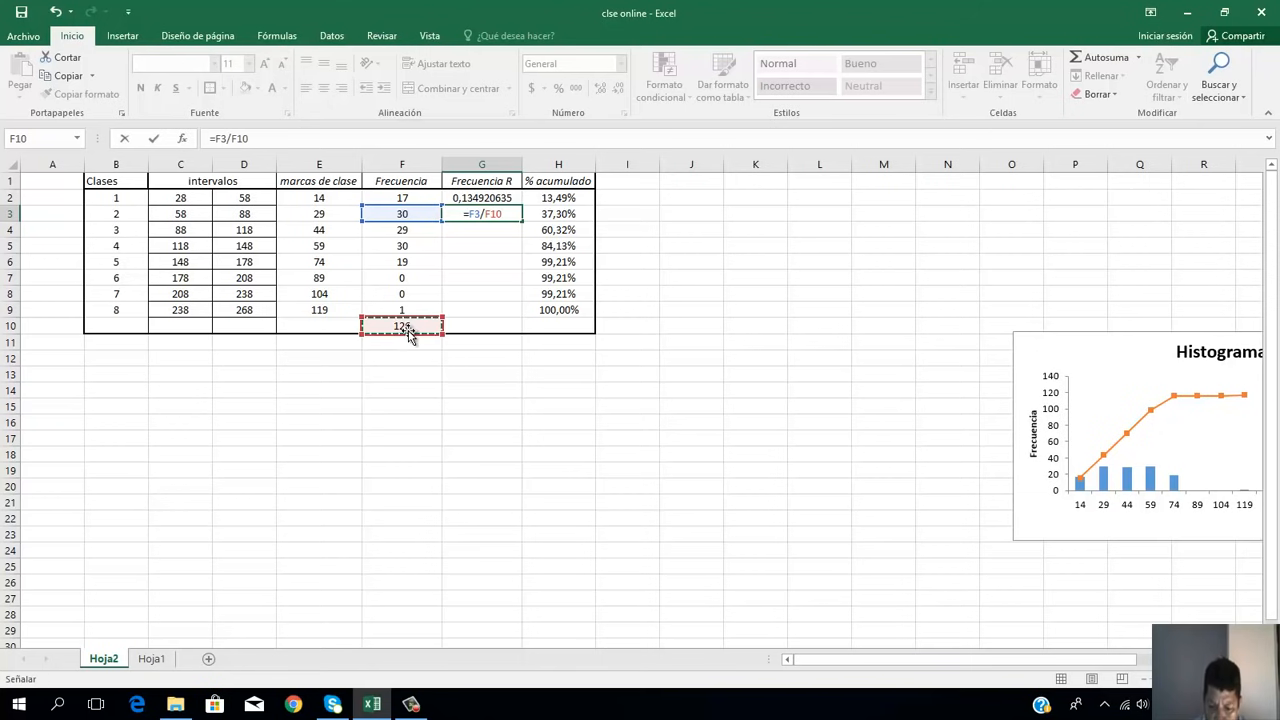
key("Return")
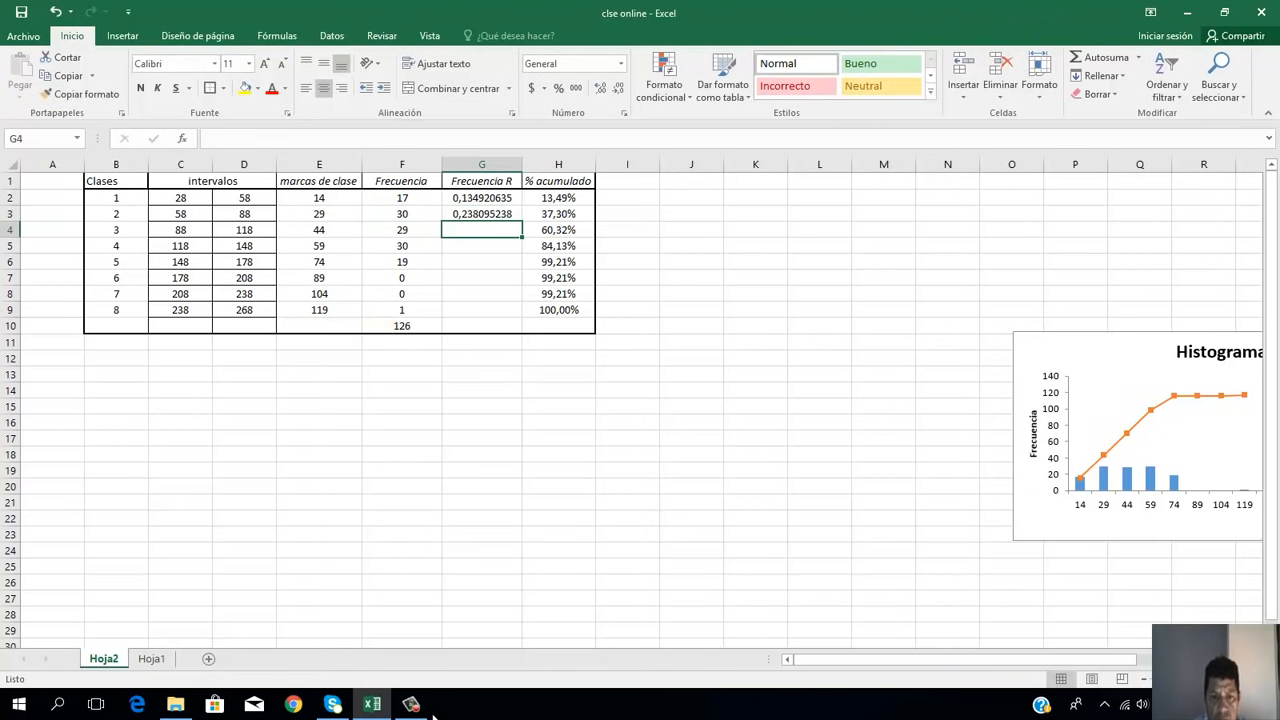
left_click(411, 704)
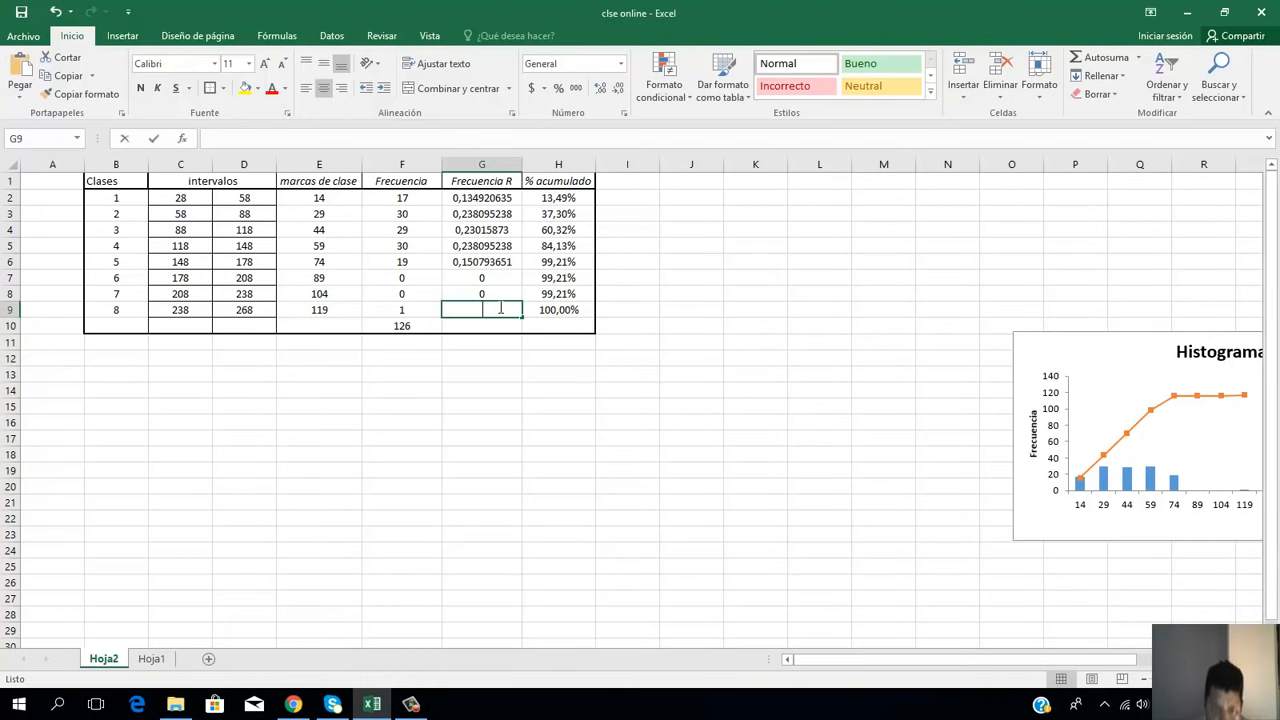
Step: Calculate the relative frequency of class 8 in G9 with the formula =F9/F10
type("=")
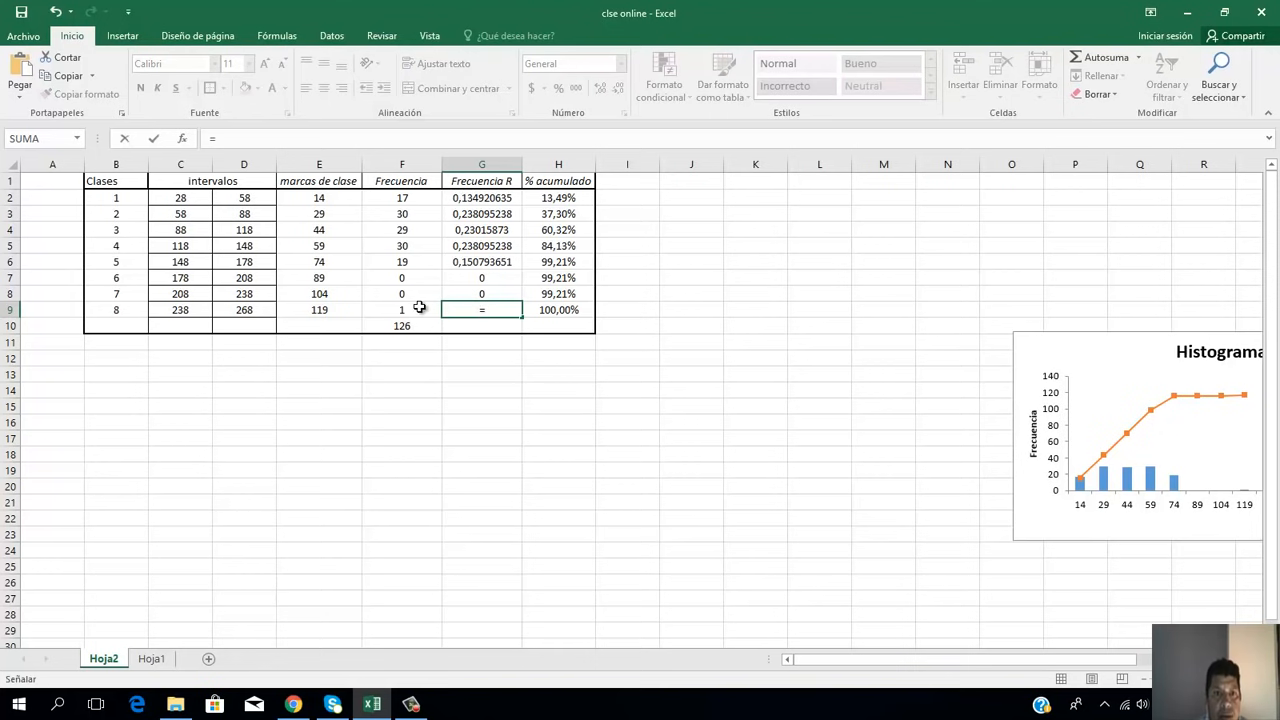
left_click(420, 307)
type("/")
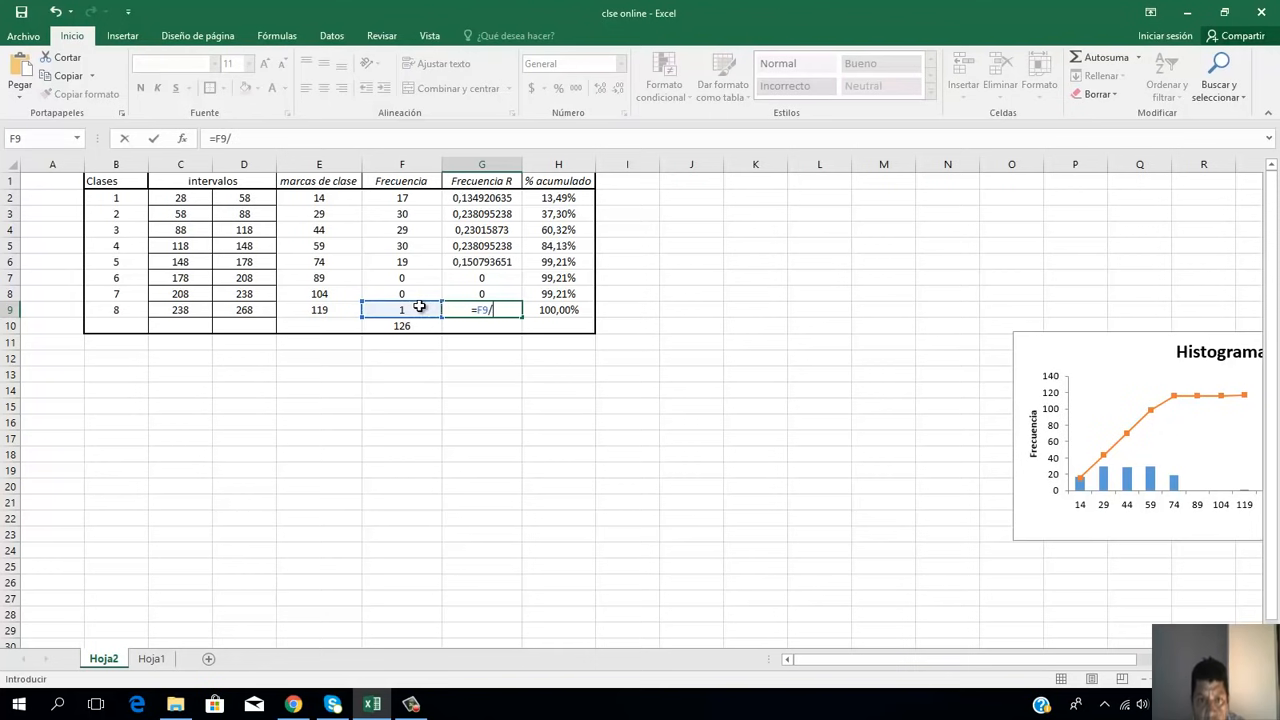
left_click(408, 330)
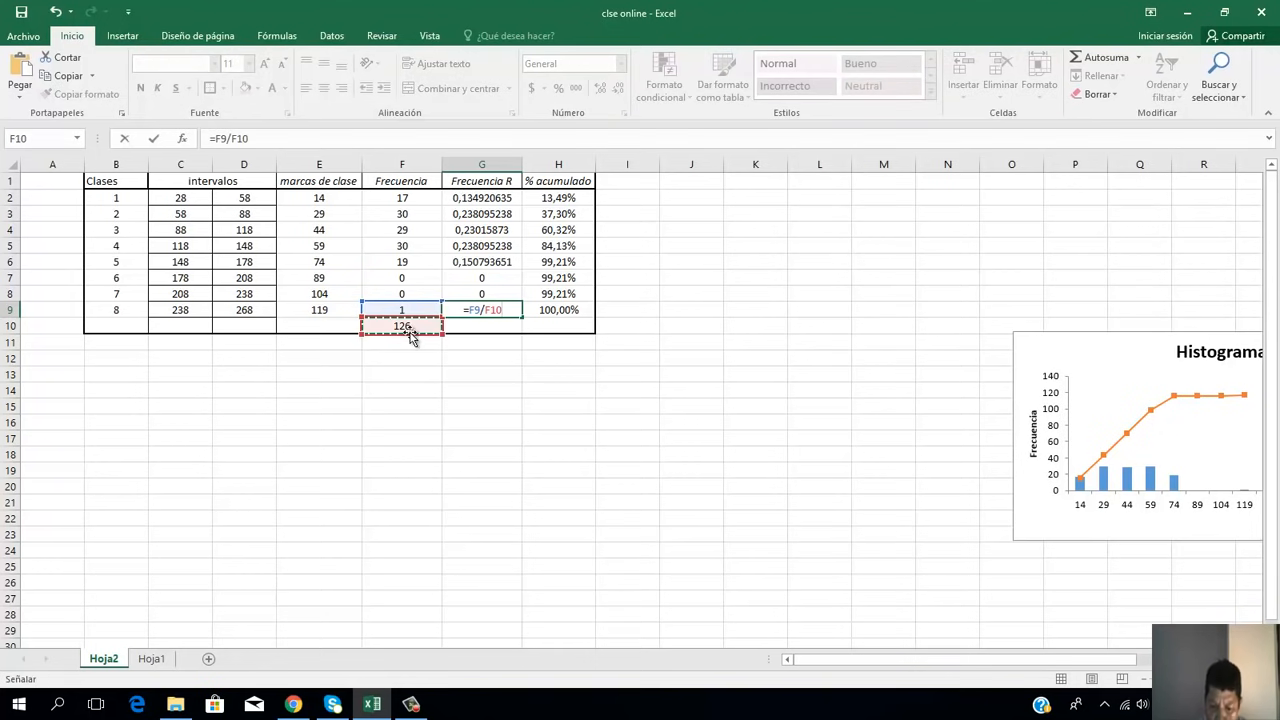
key("Return")
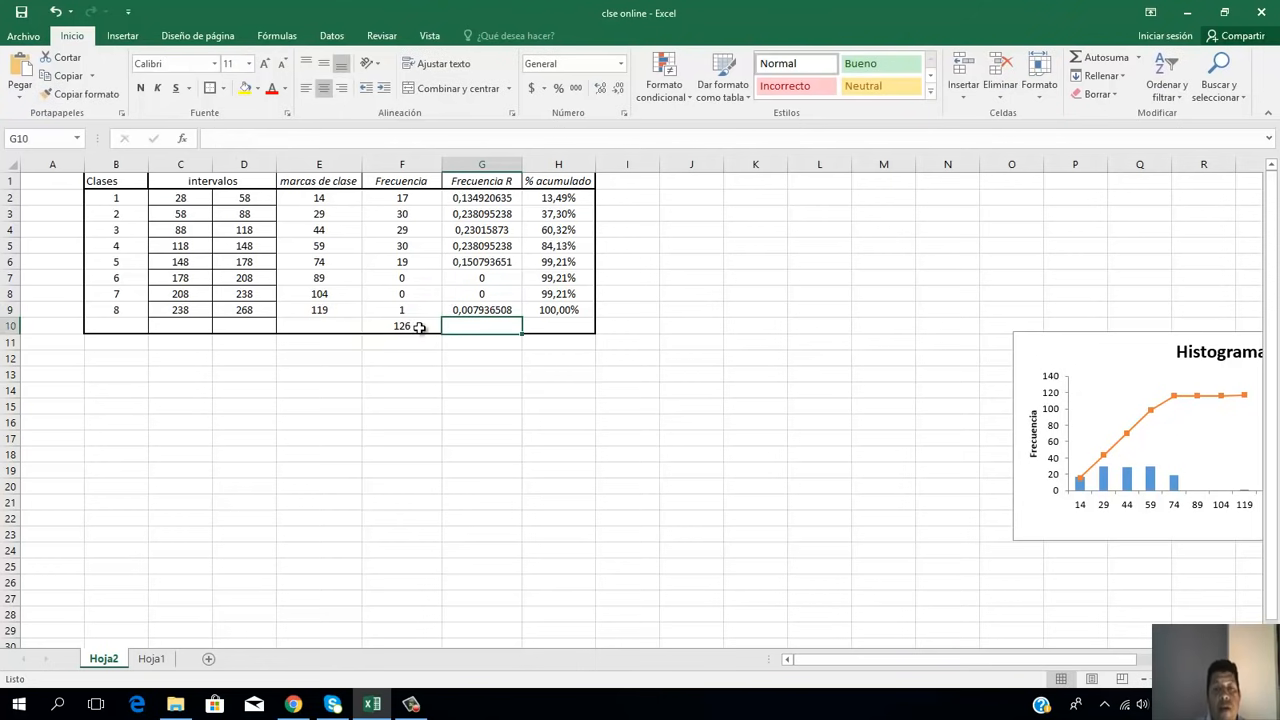
Step: Insert a column between Frecuencia R and % acumulado and head it "Frecuencia Acum"
left_click(572, 160)
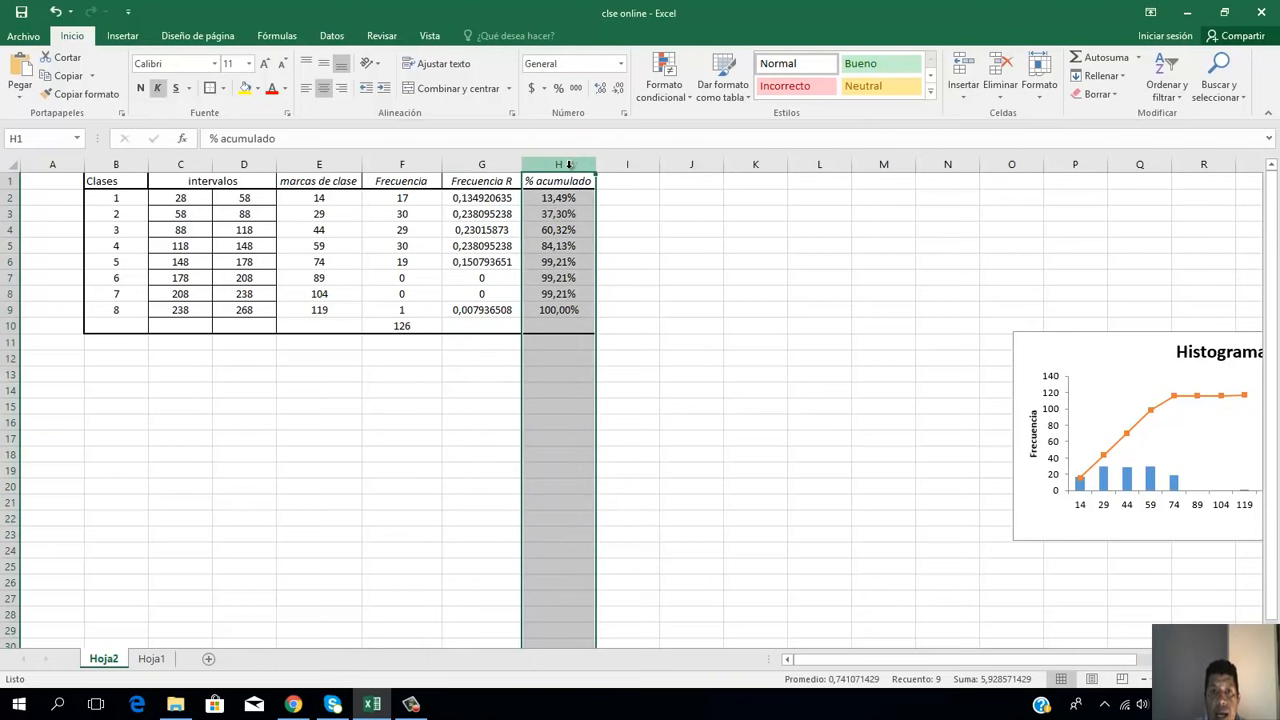
right_click(570, 167)
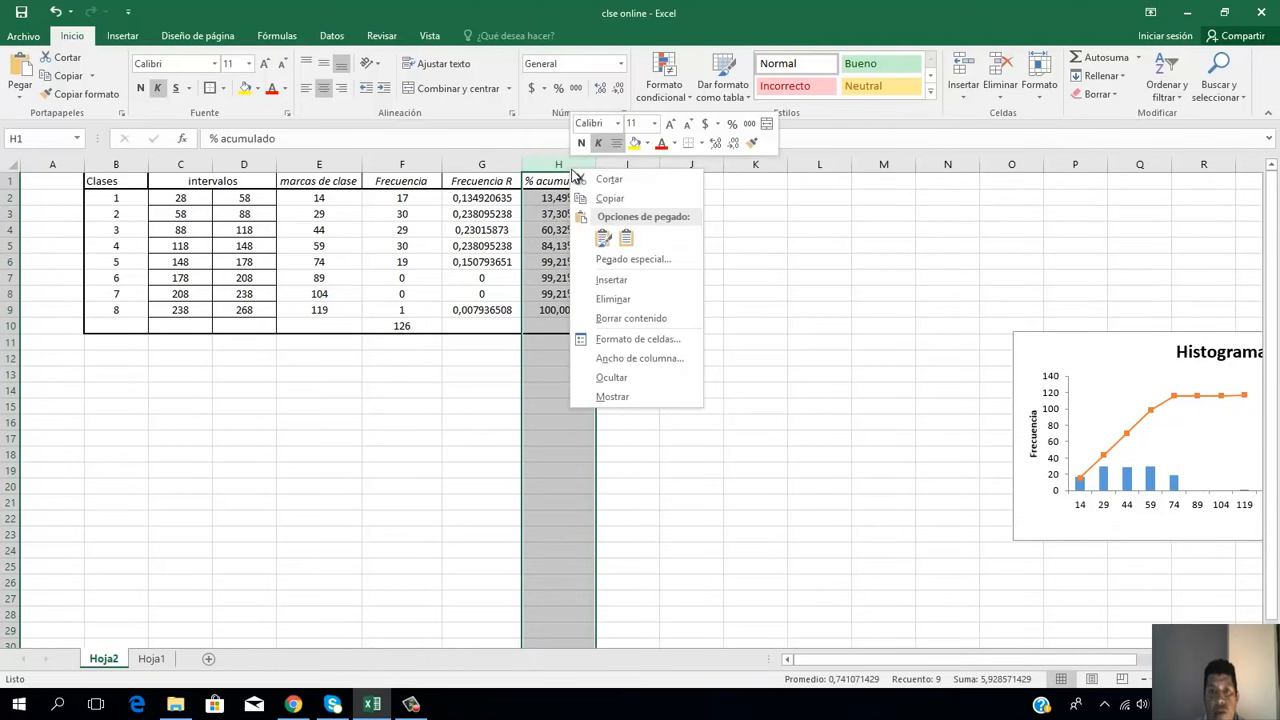
left_click(657, 281)
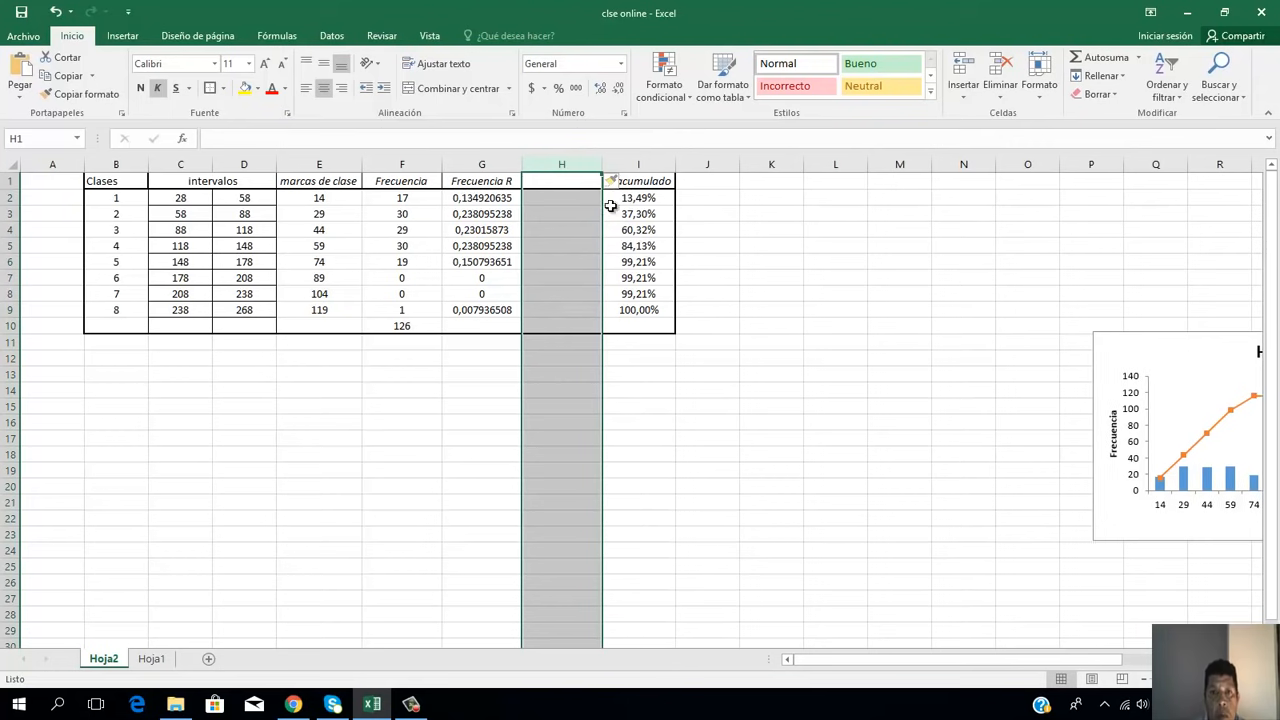
left_click(575, 184)
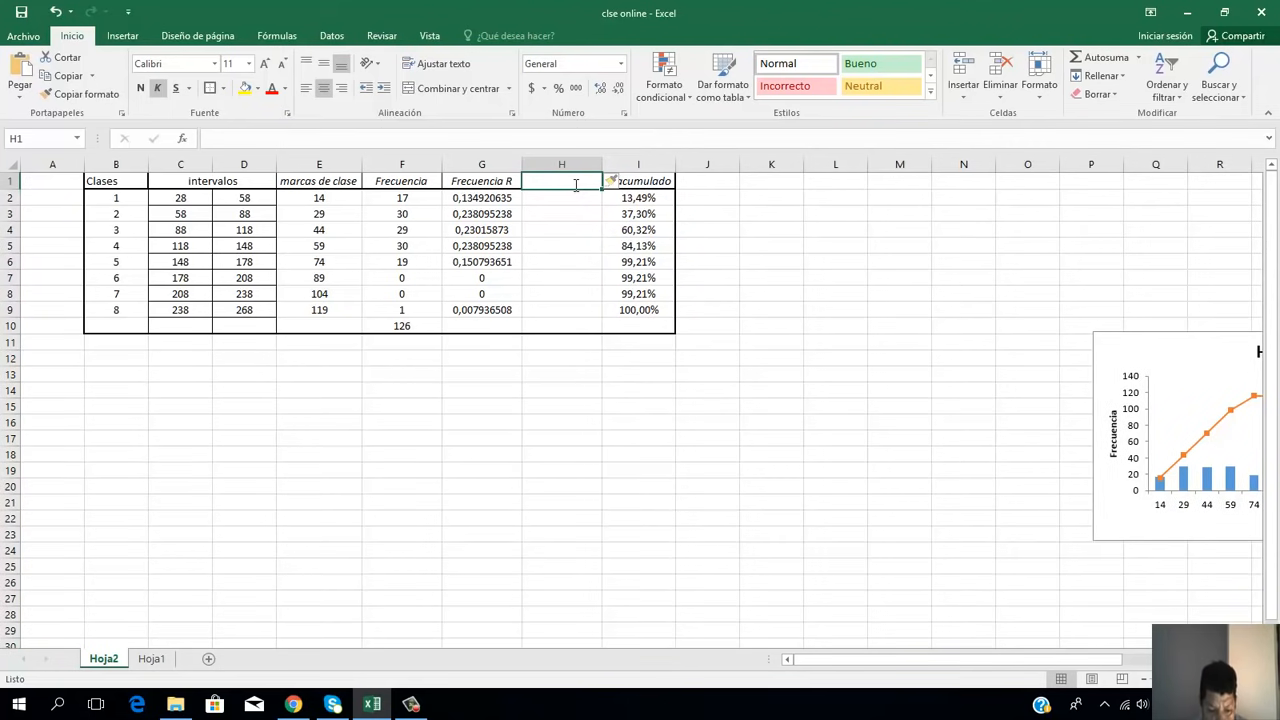
type("Frecuenci")
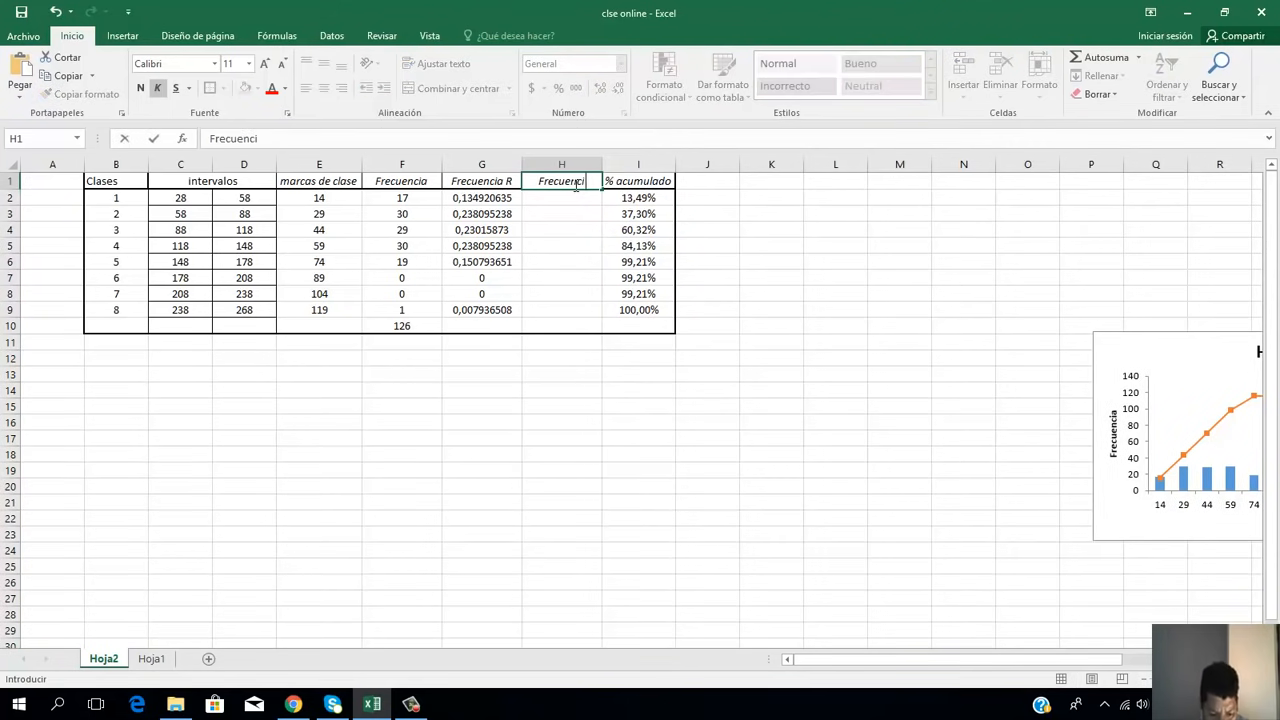
type("a Acum")
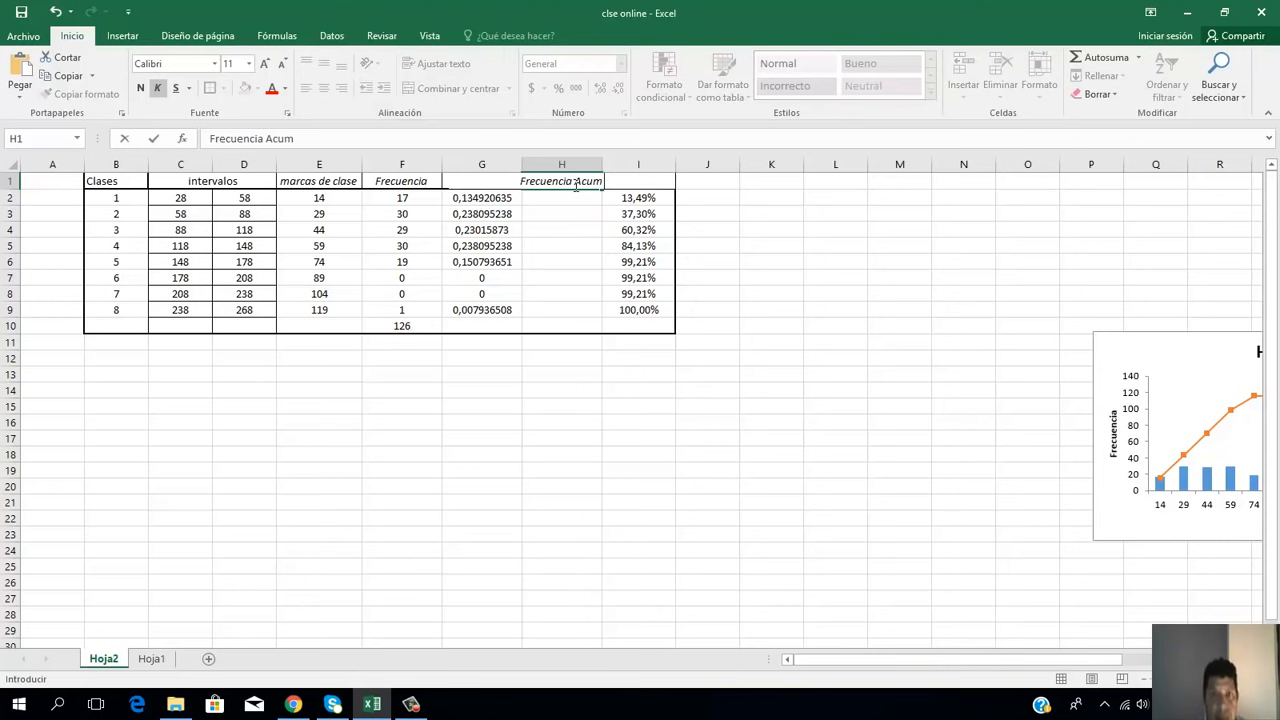
key("Return")
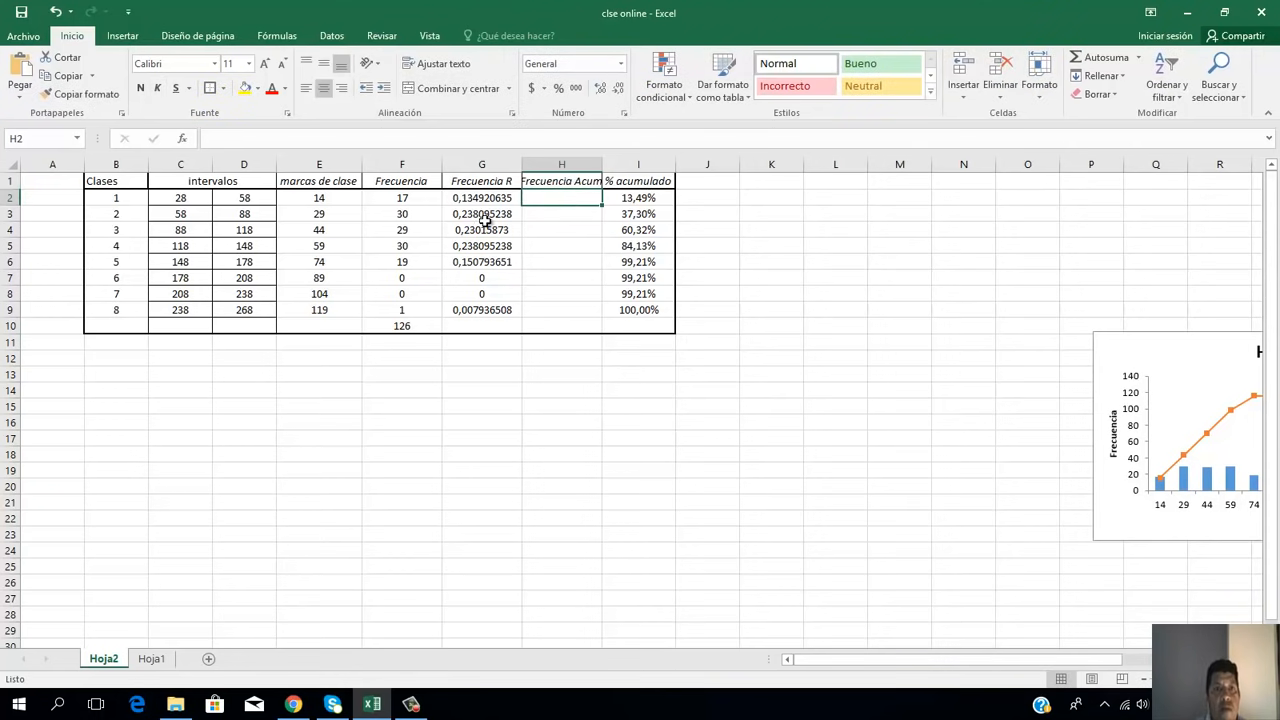
Step: Start the Frecuencia Acum column by entering the formula =F2 in H2 for class 1
left_click(417, 200)
left_click(567, 197)
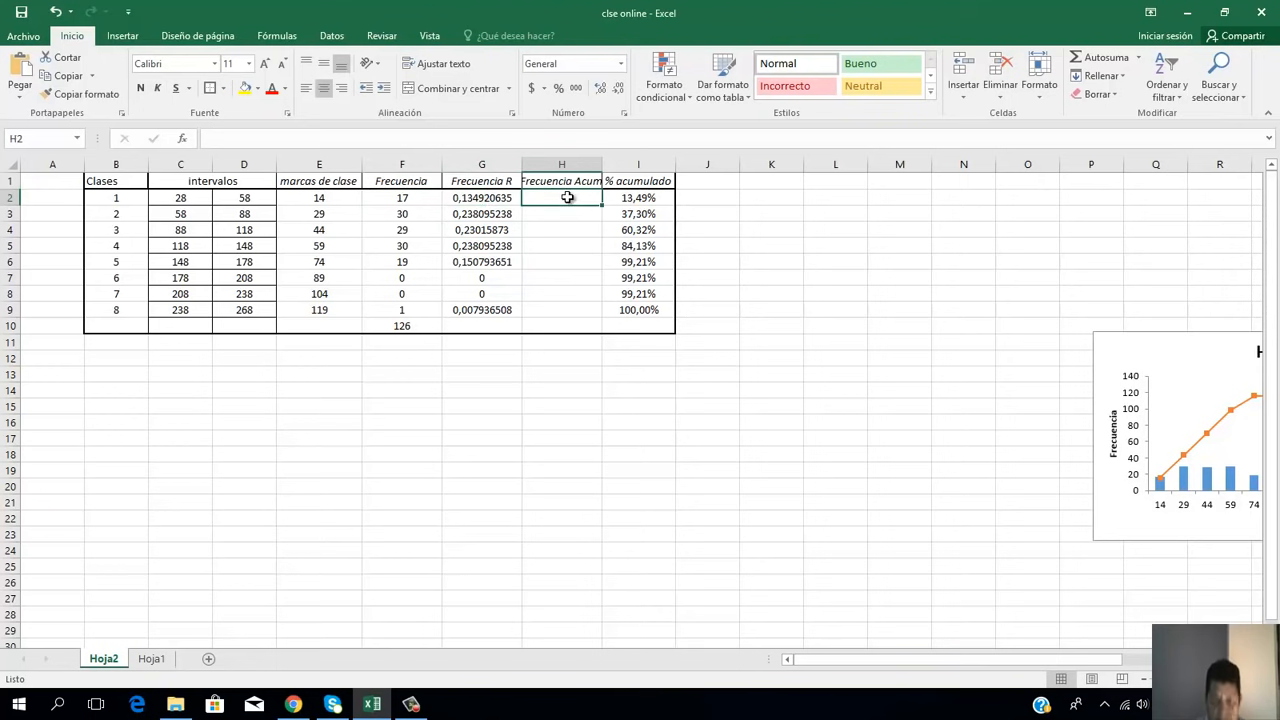
type("=")
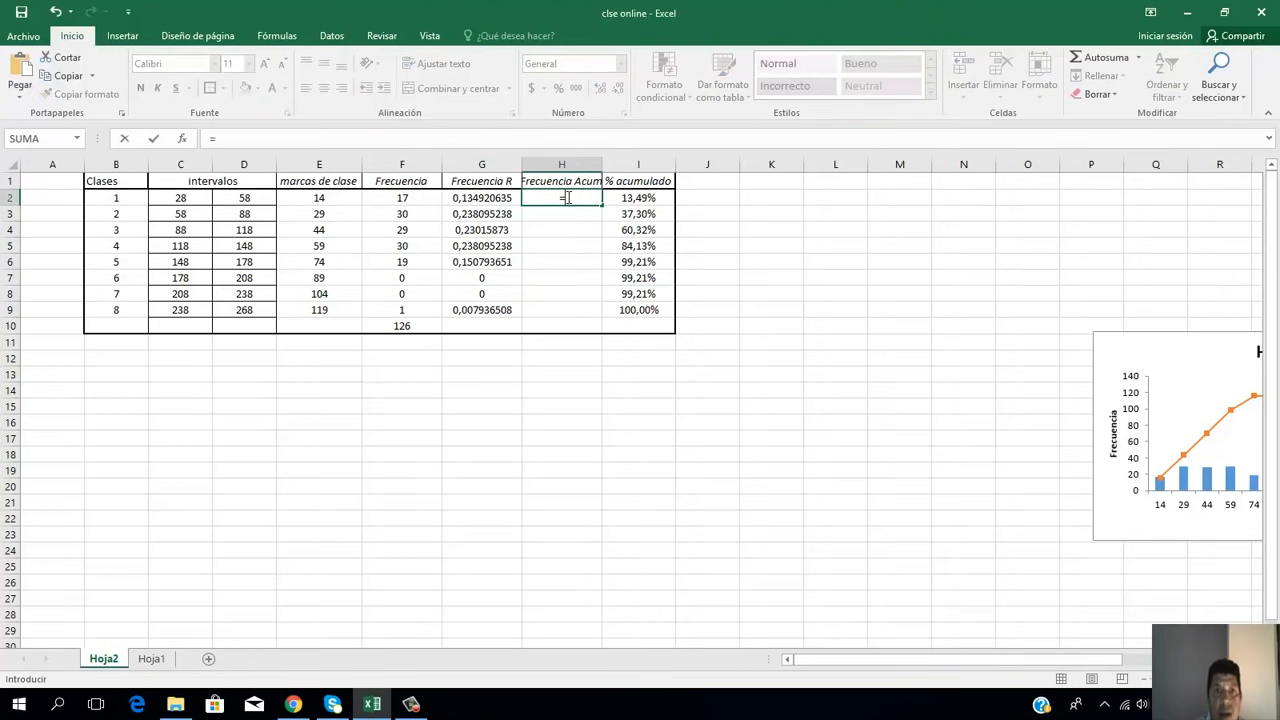
left_click(390, 198)
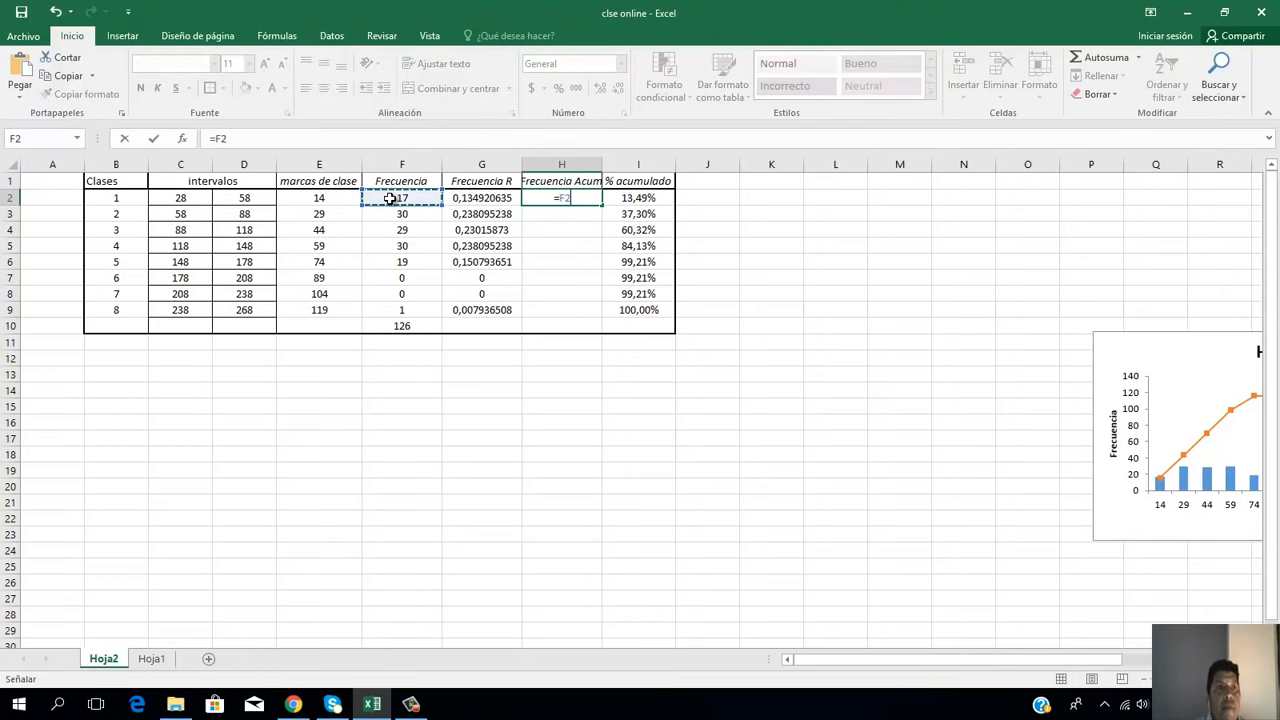
key("Return")
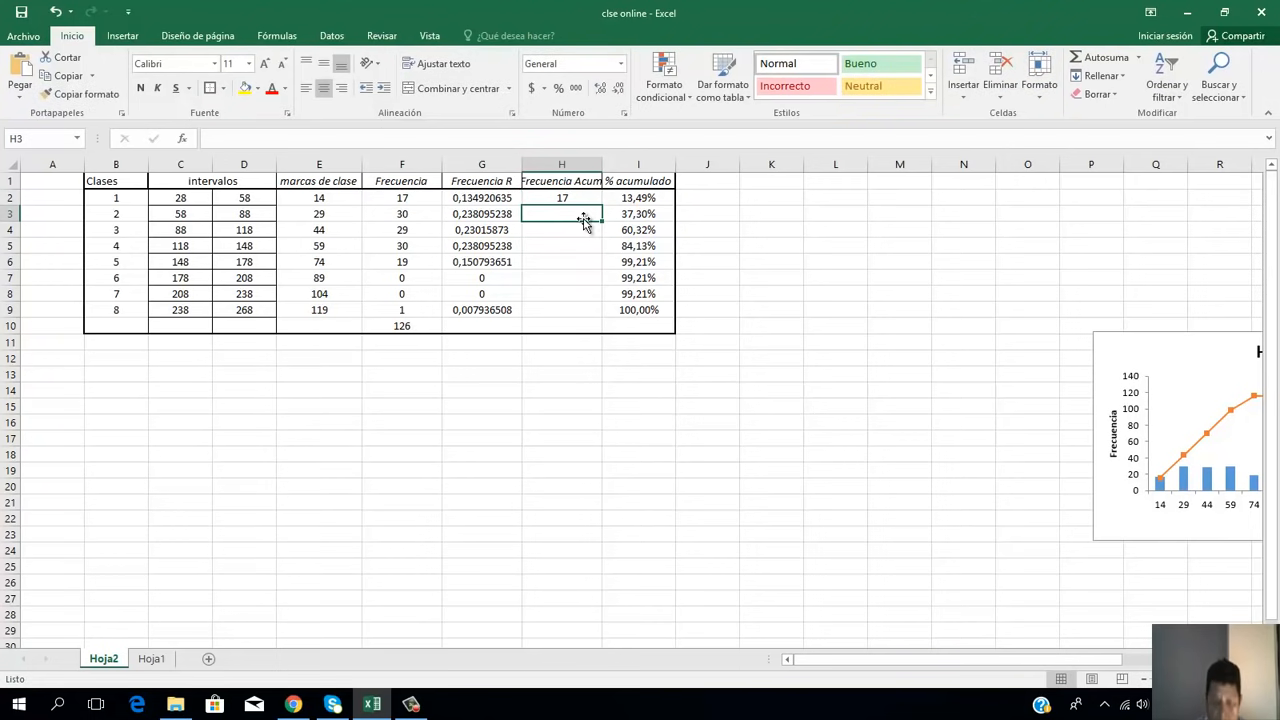
Step: Calculate the cumulative frequency of class 2 in H3 with =H2+F3 and fill the formula down through H9
type("=")
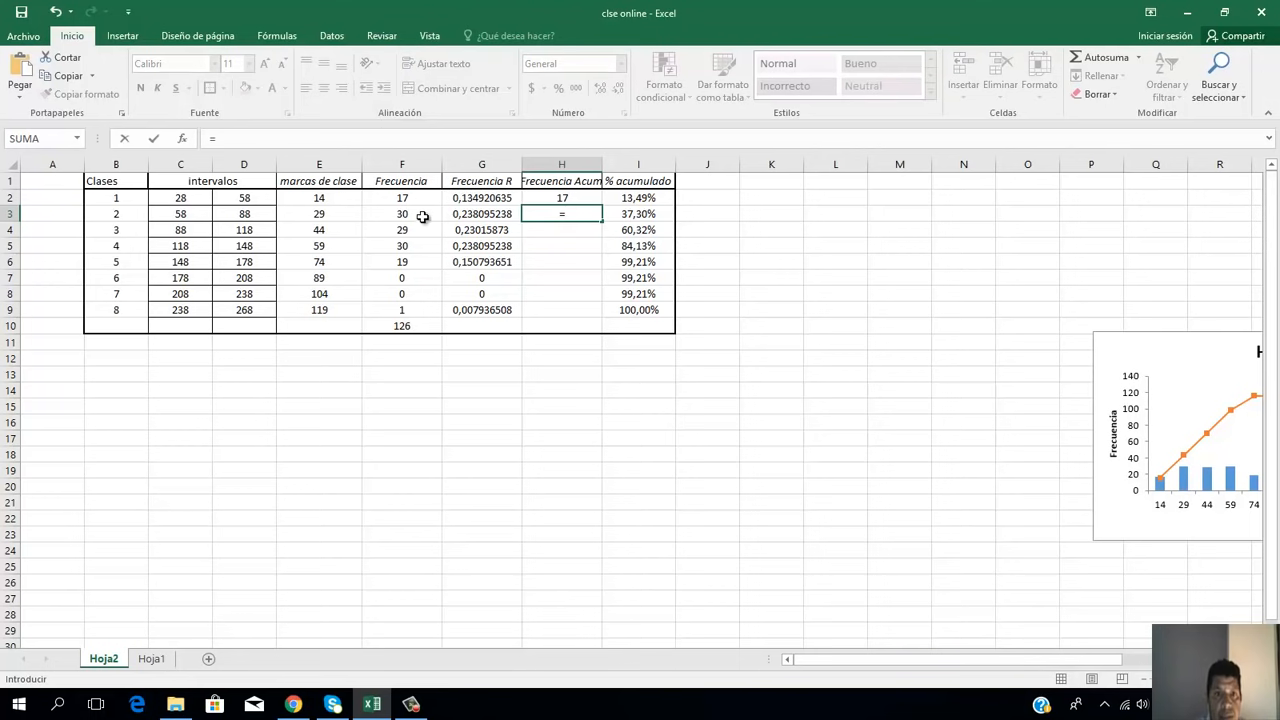
left_click(551, 197)
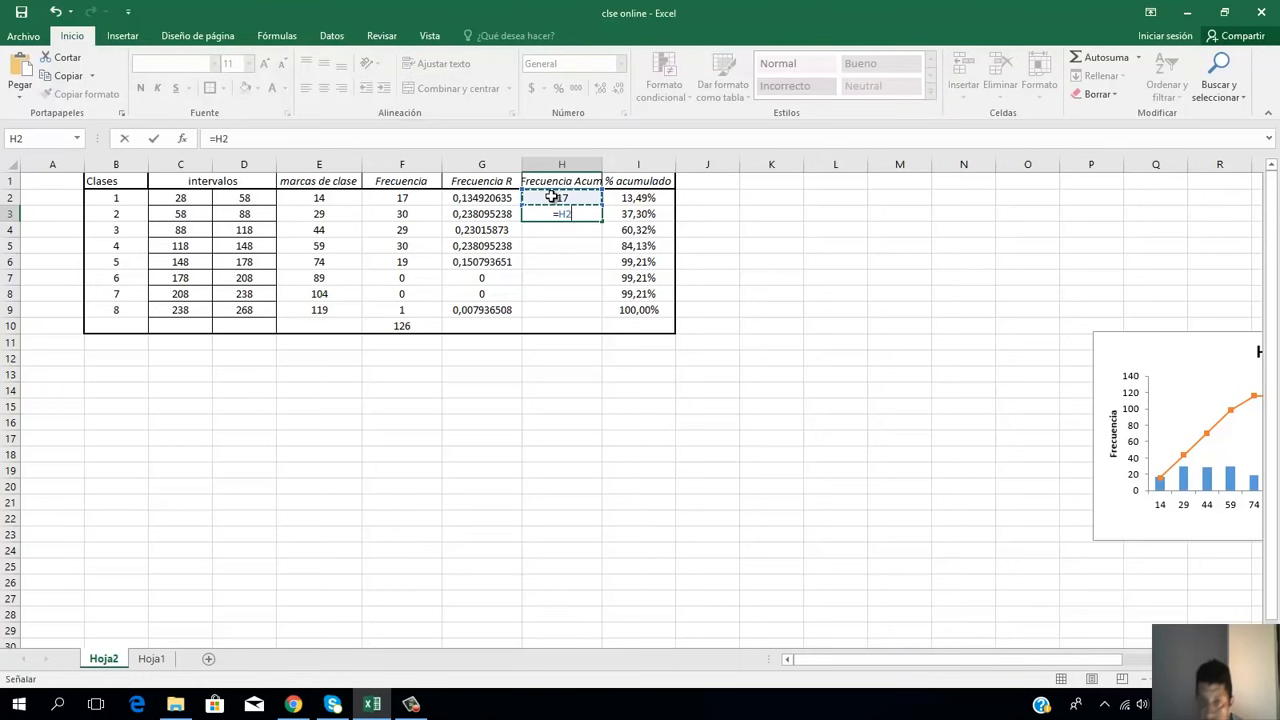
type("+")
left_click(417, 214)
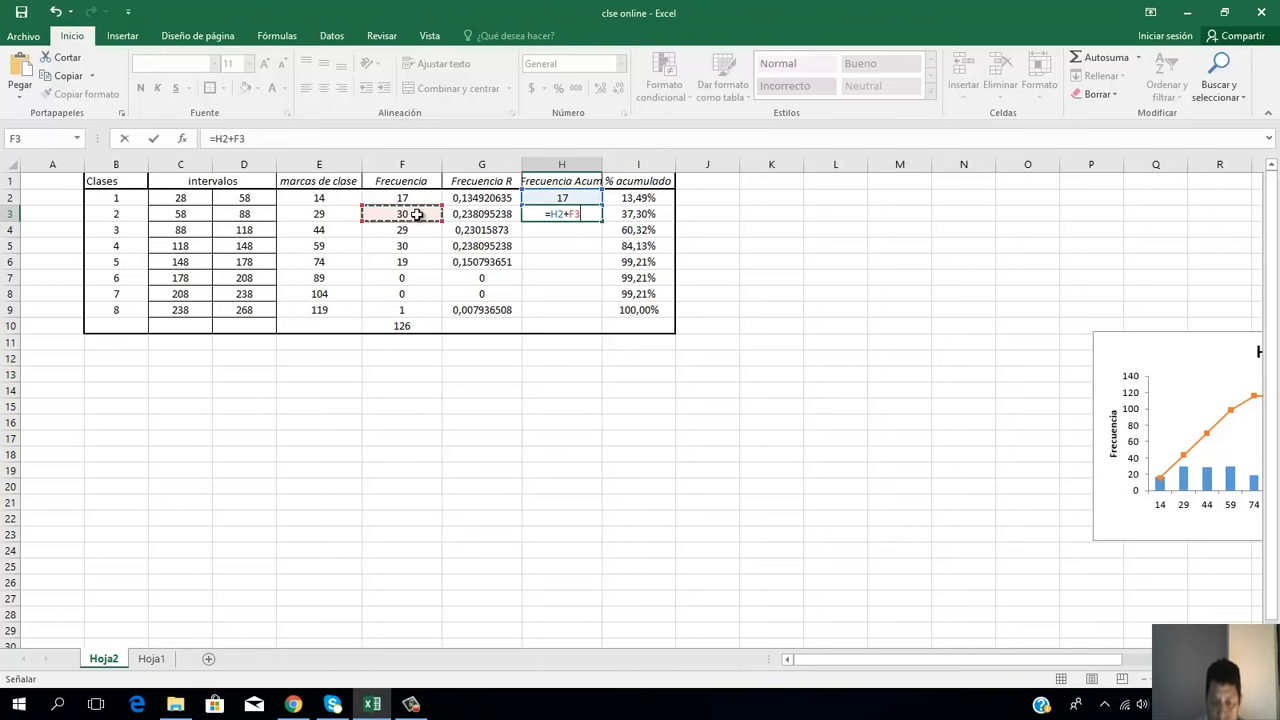
key("Return")
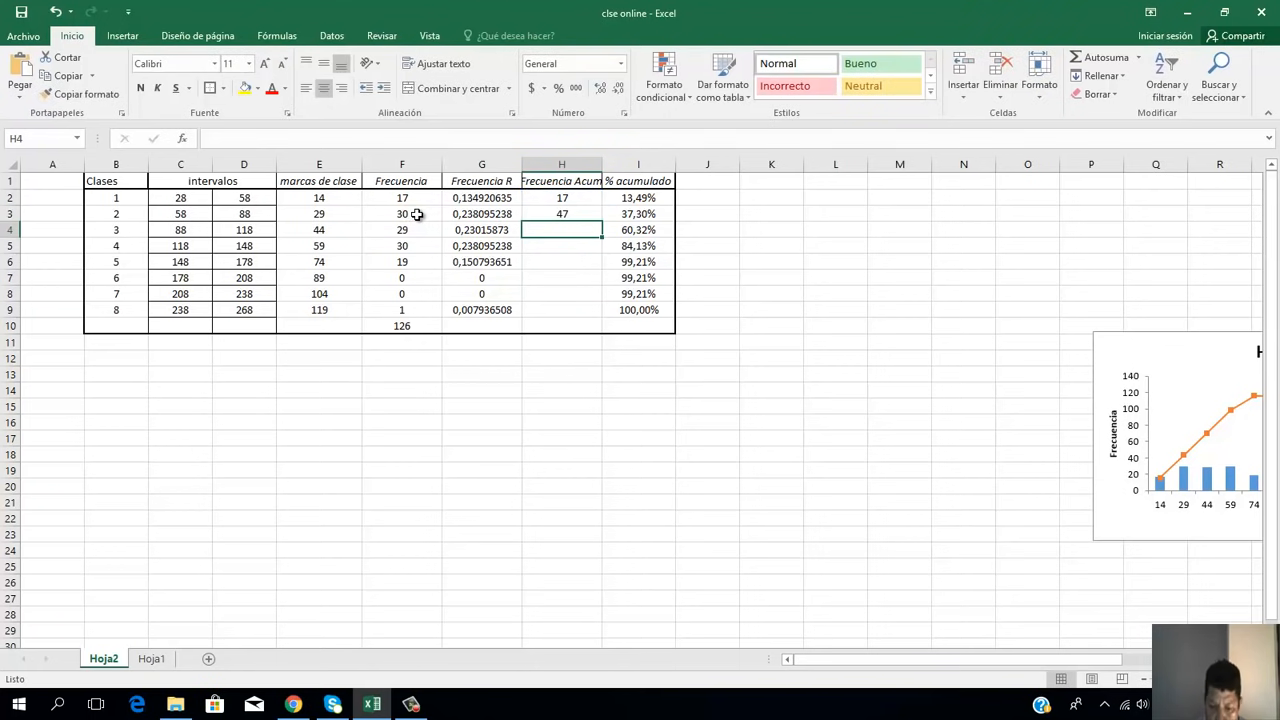
left_click(565, 213)
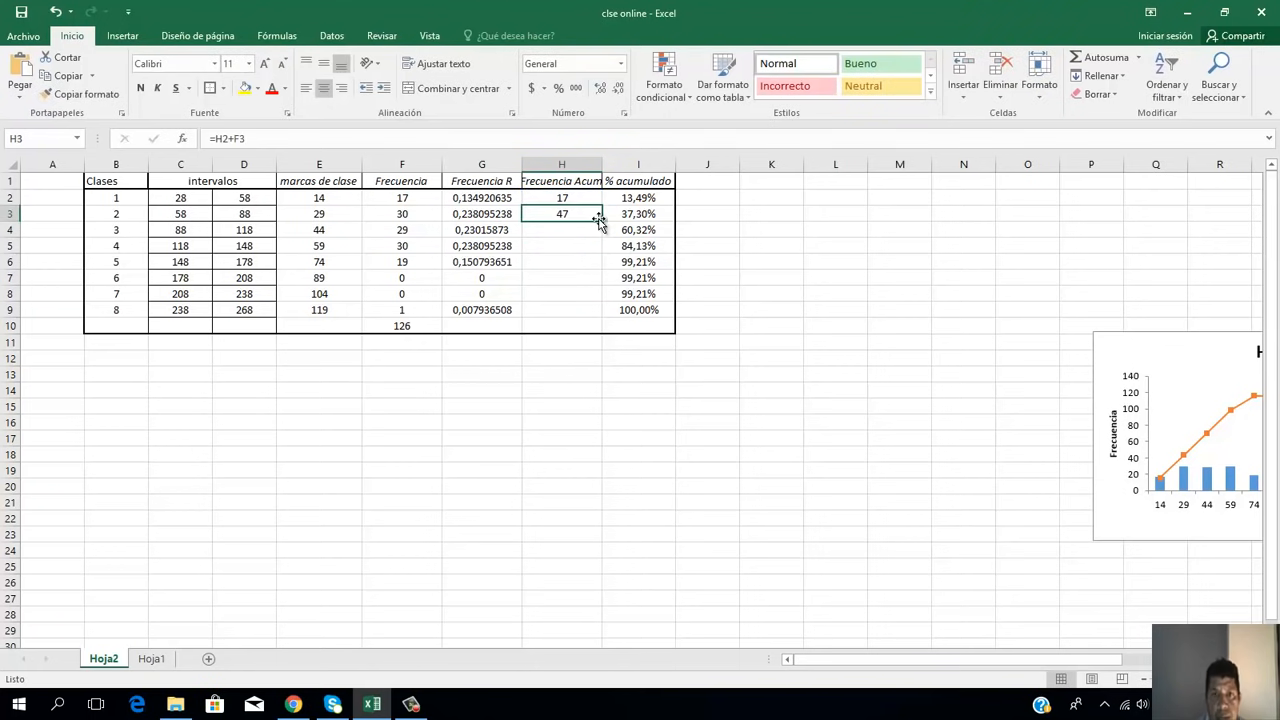
left_click_drag(600, 220, 592, 318)
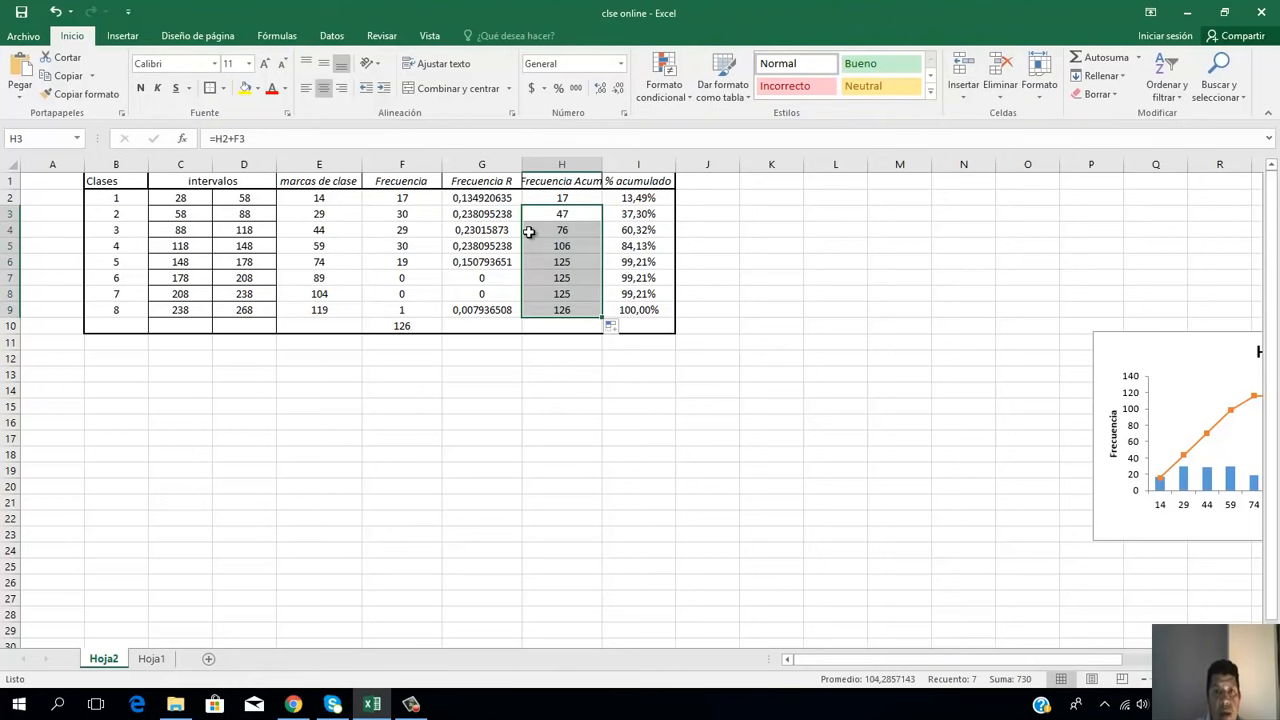
Step: Insert a column before % acumulado headed "Frecuencia R acum" and autofit the widths of columns H and I
left_click(506, 183)
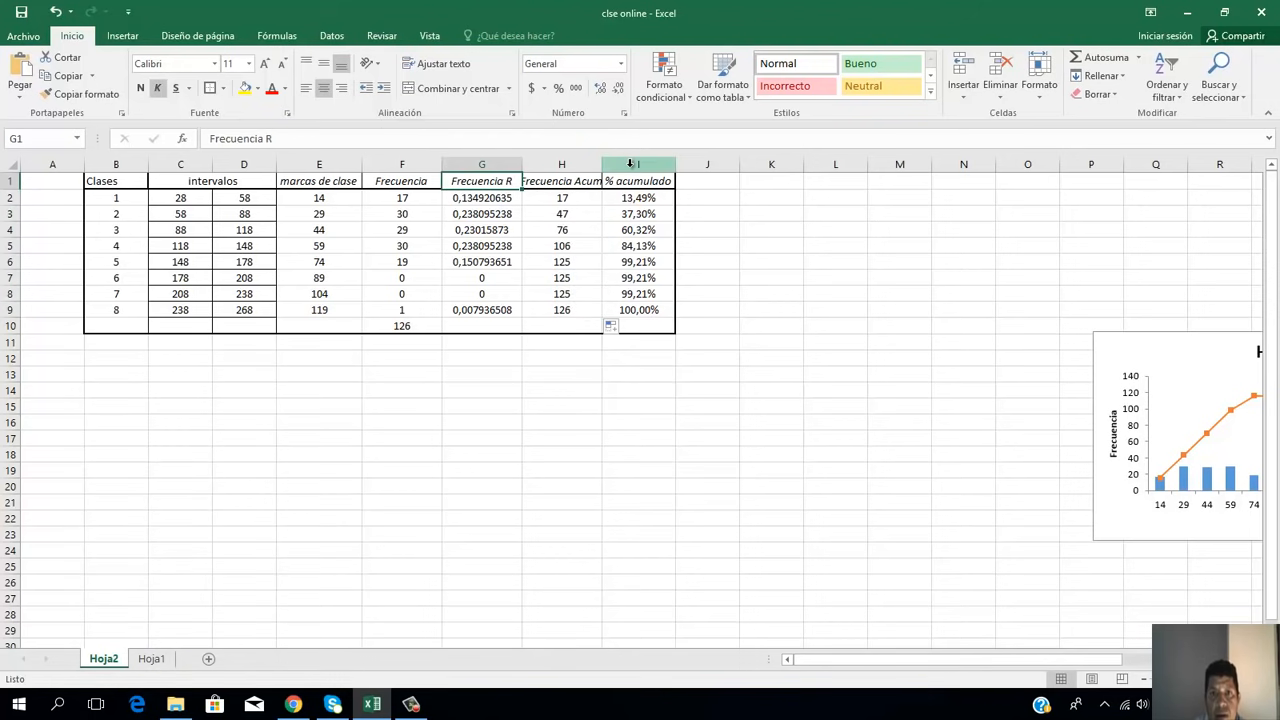
left_click(630, 167)
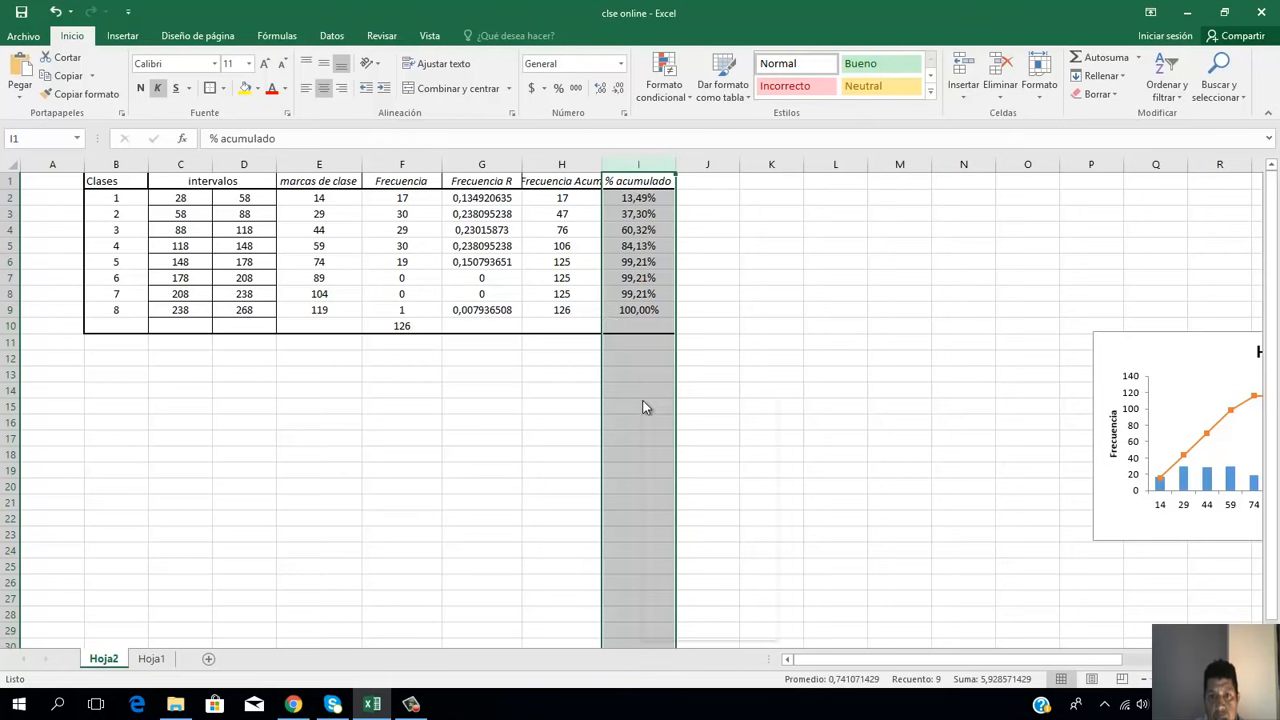
right_click(654, 411)
left_click(686, 511)
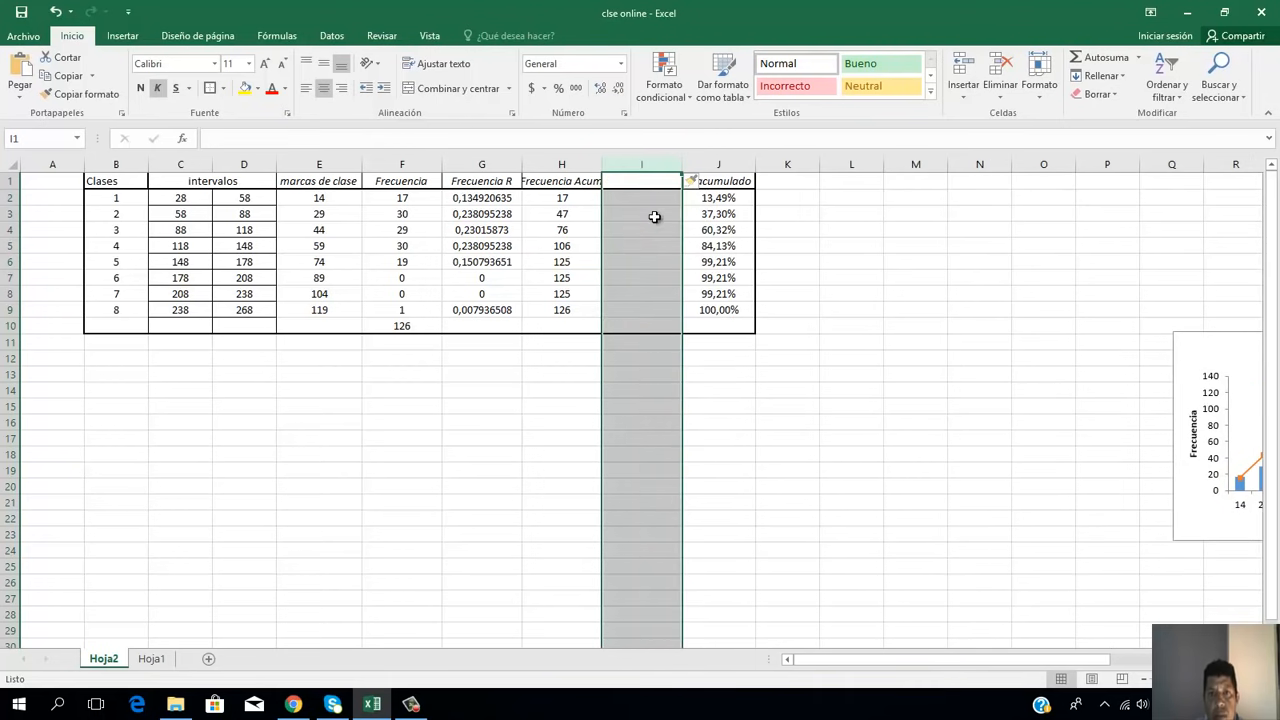
left_click(648, 183)
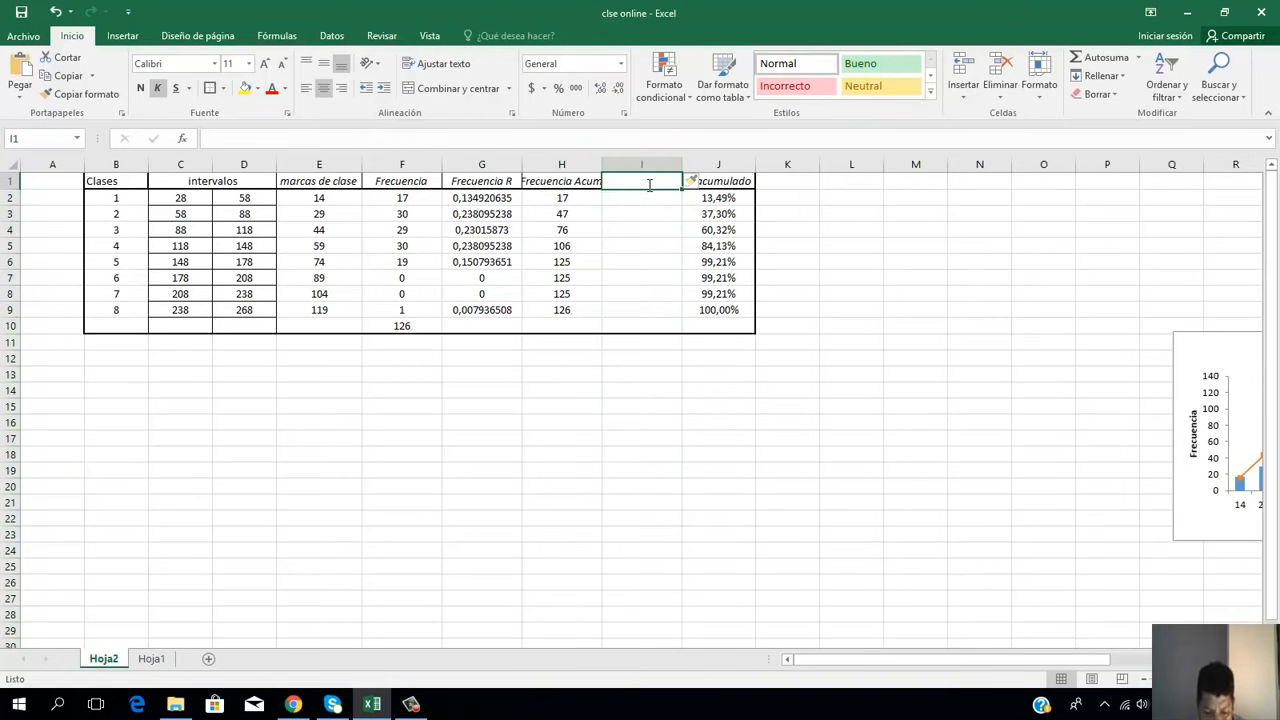
type("Frecuenci")
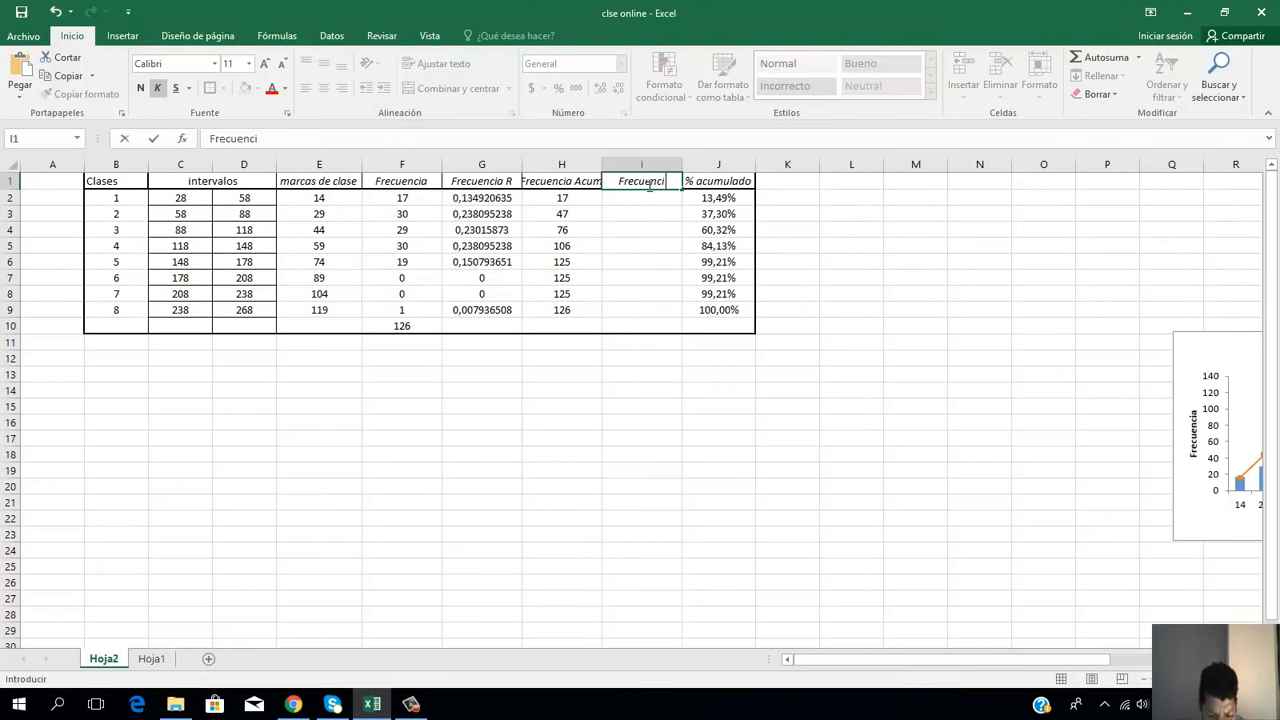
type("a R acum")
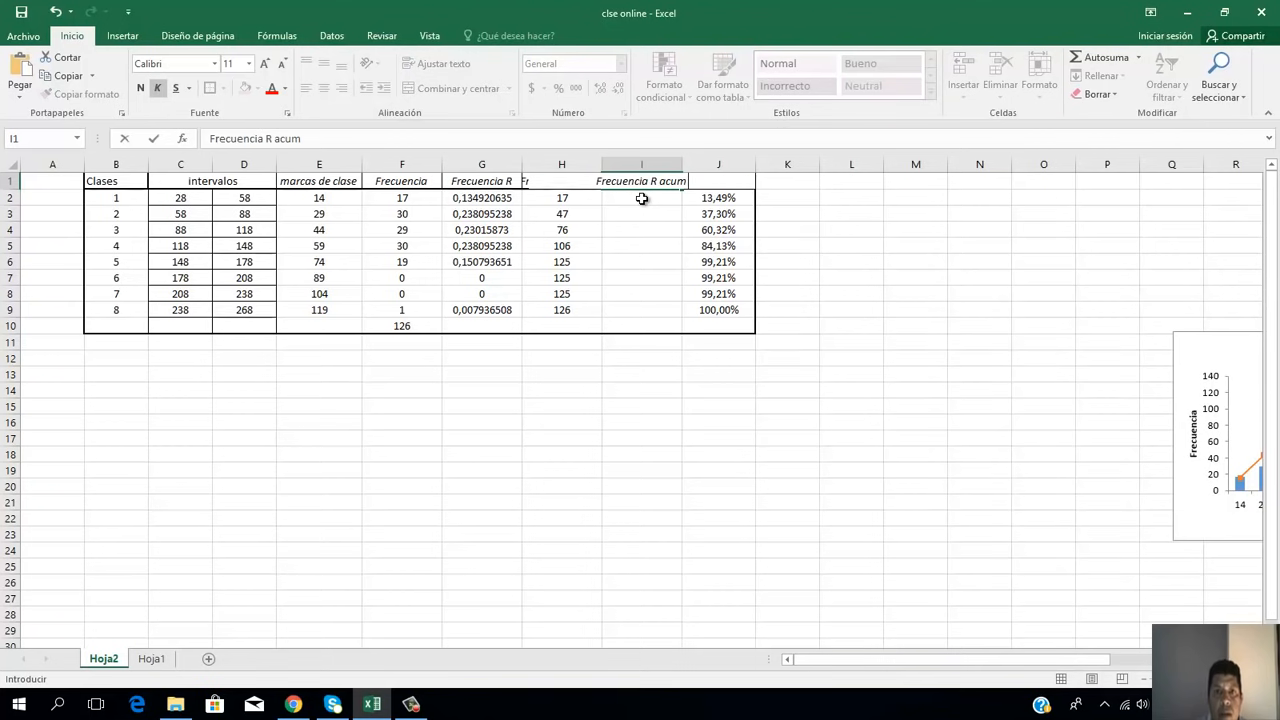
left_click(641, 198)
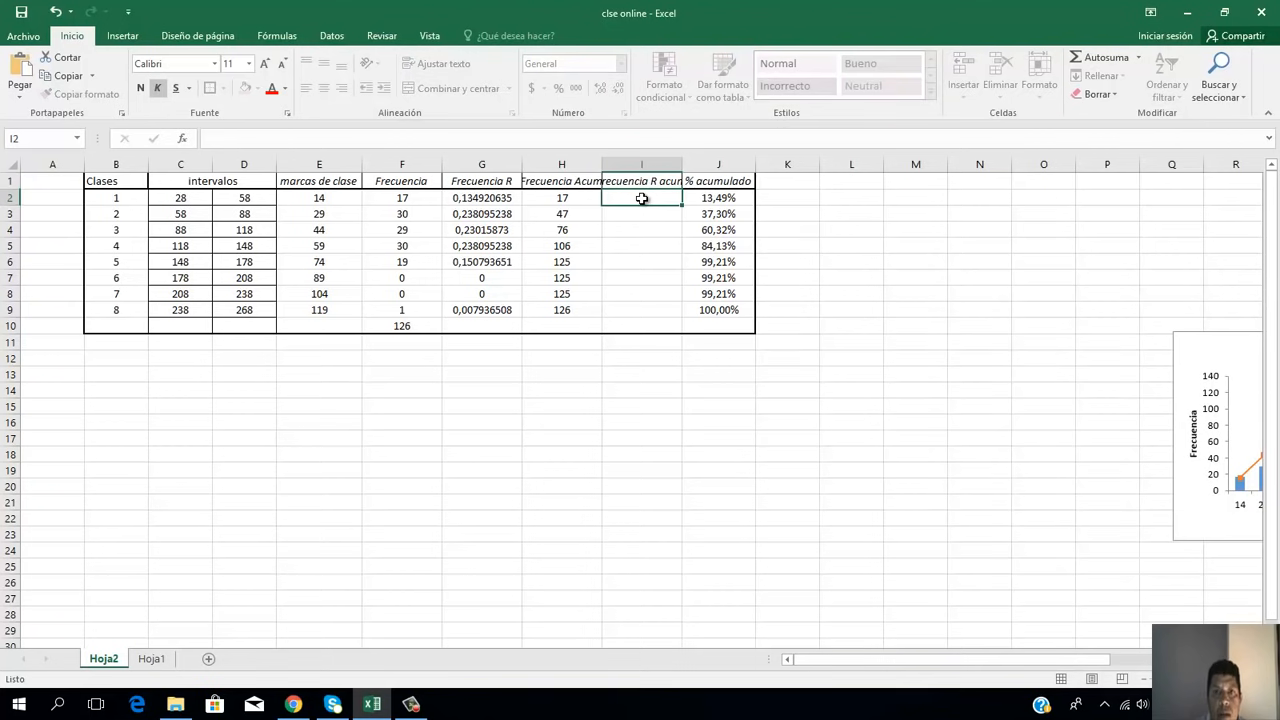
double_click(682, 163)
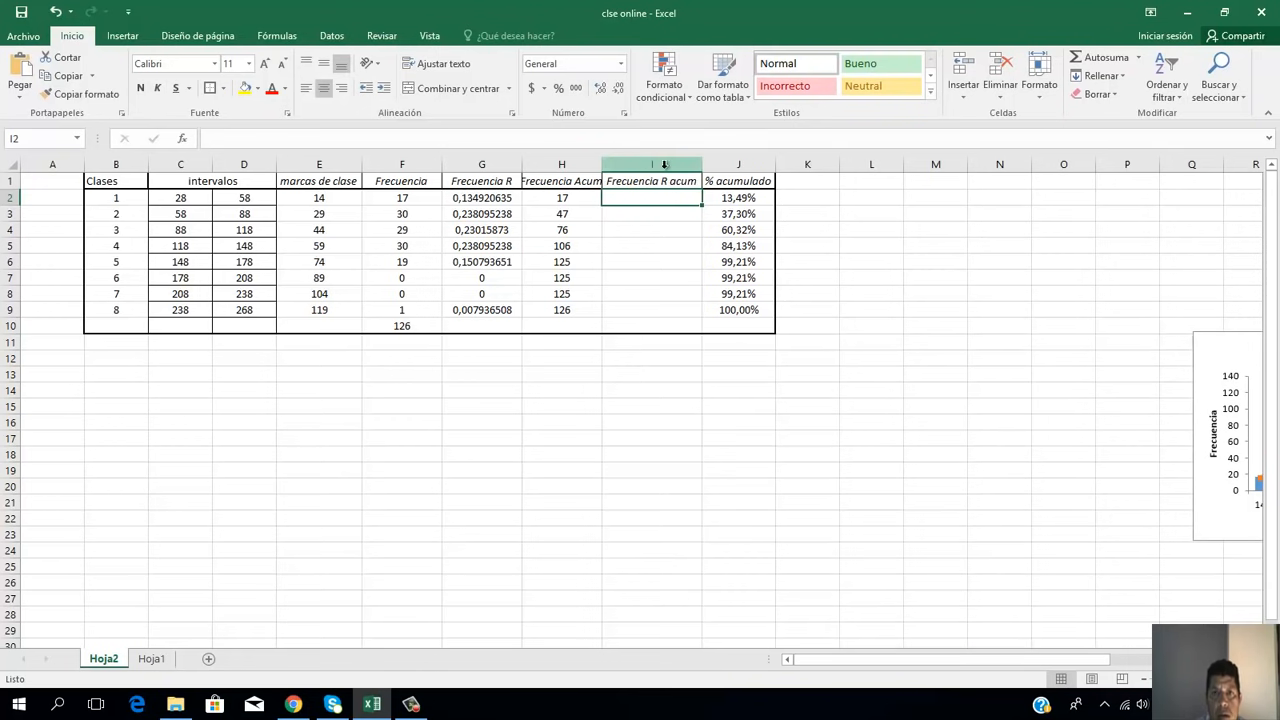
double_click(604, 163)
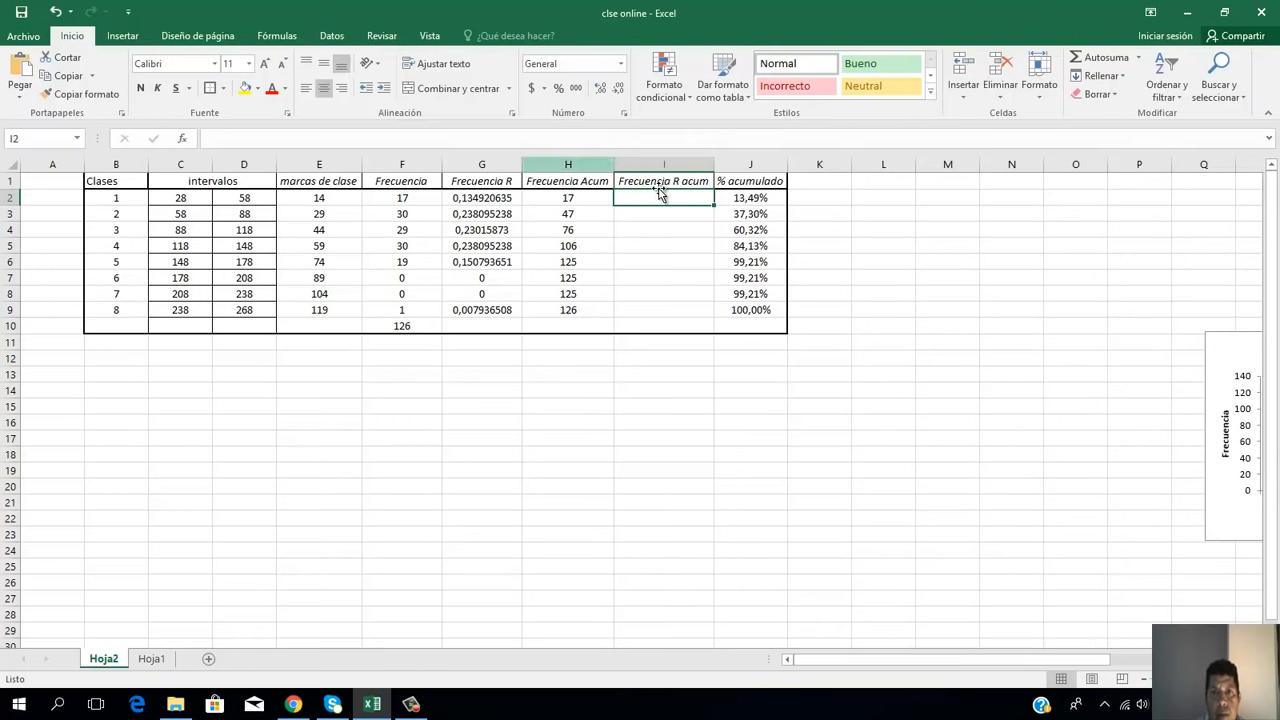
Step: Start the Frecuencia R acum column by entering the formula =G2 in I2 for class 1
left_click(503, 200)
left_click(676, 200)
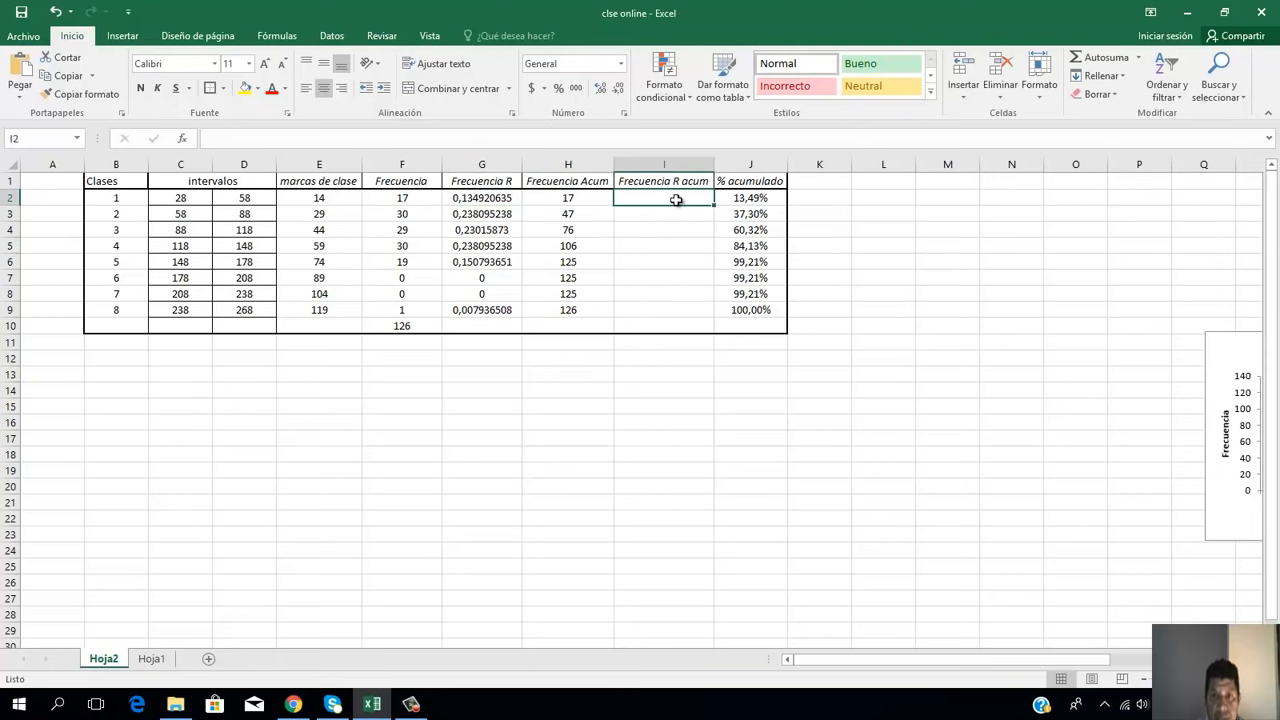
type("=")
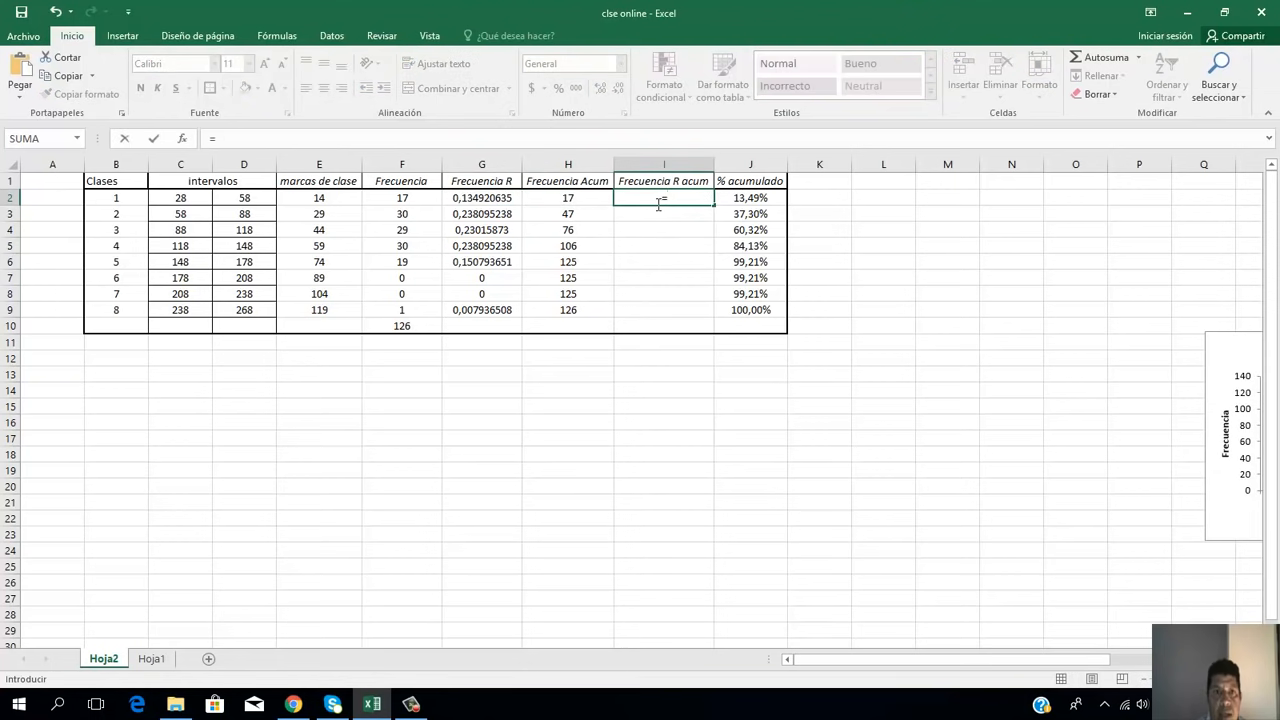
left_click(500, 200)
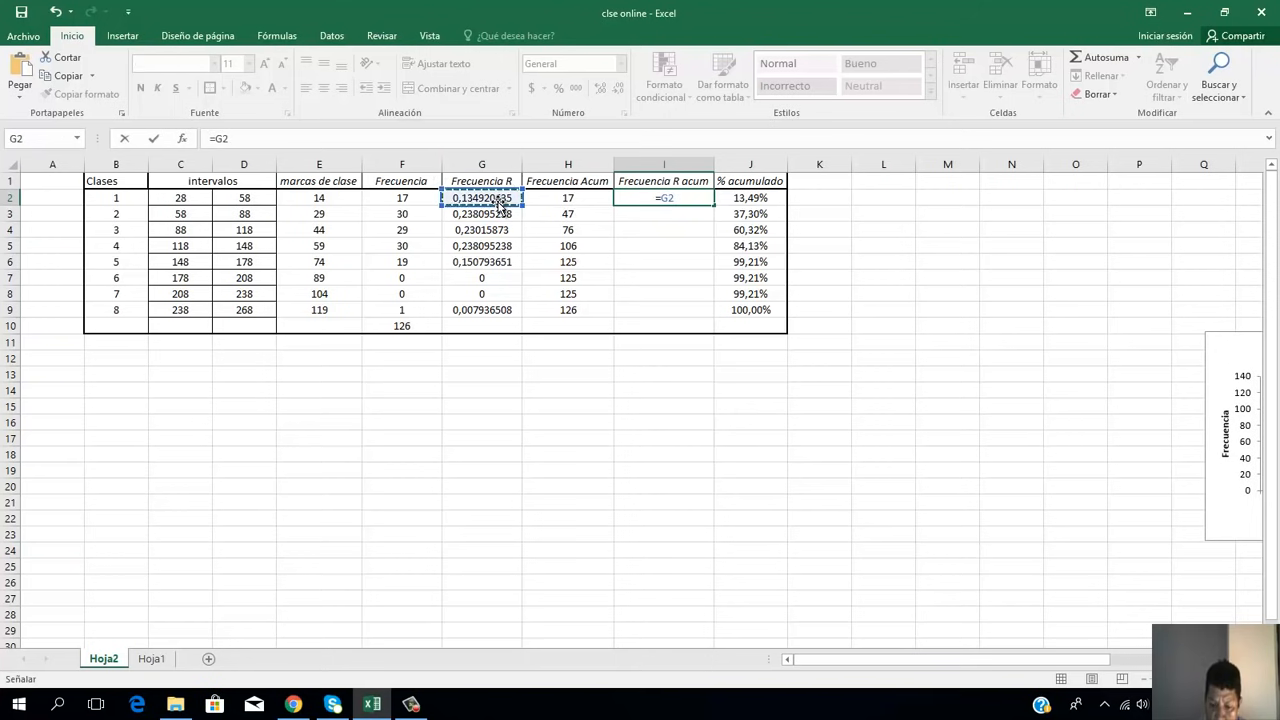
key("Return")
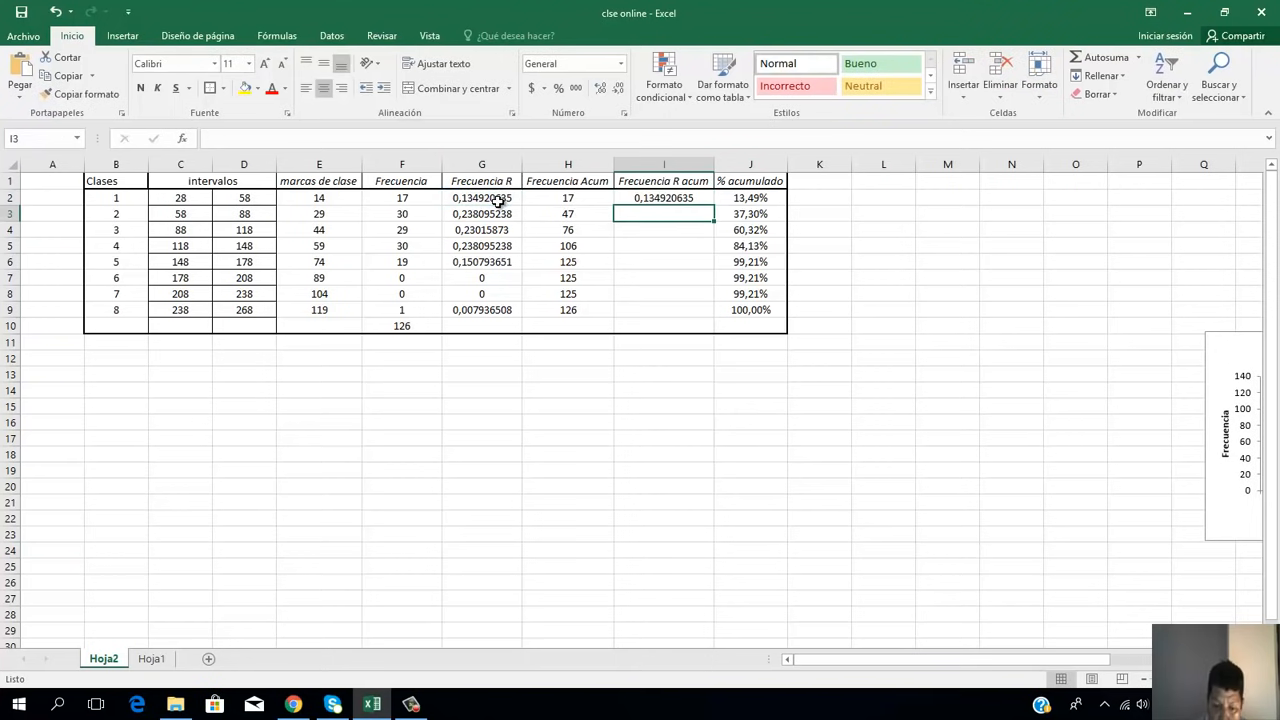
Step: Calculate the cumulative relative frequency of class 2 in I3 with =I2+G3 and fill the formula down through I9
type("=")
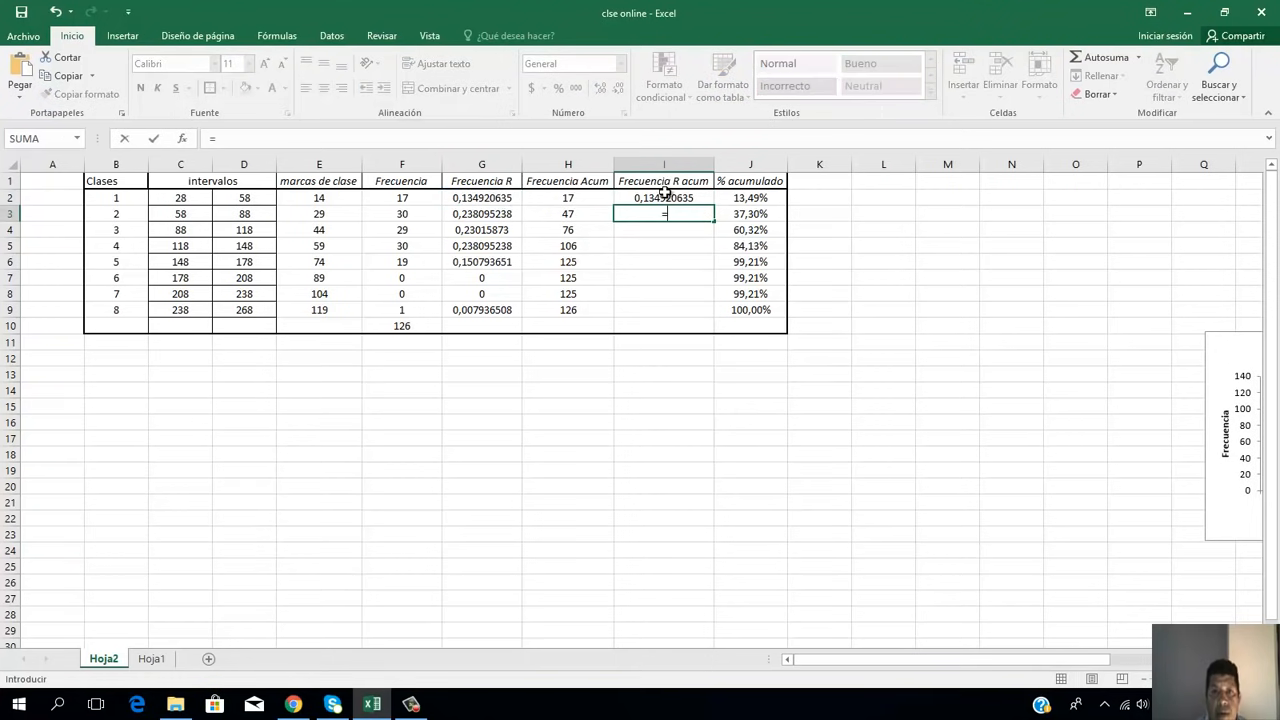
left_click(665, 200)
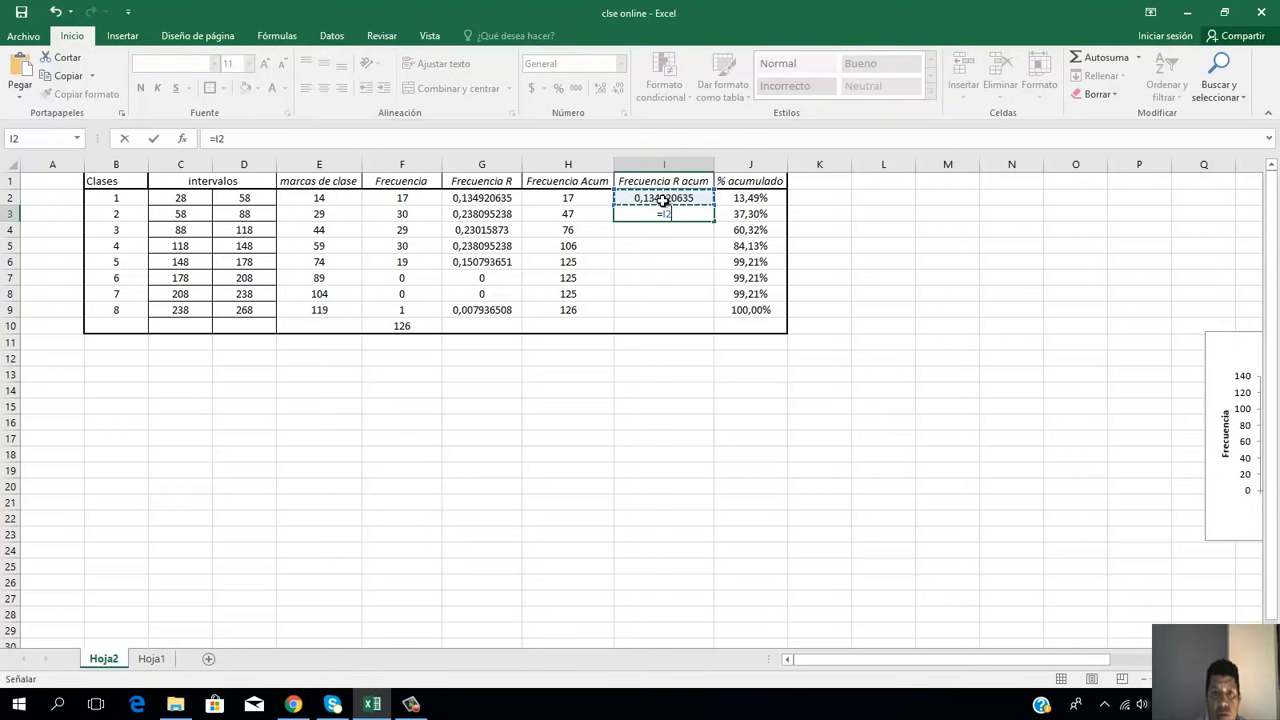
type("+")
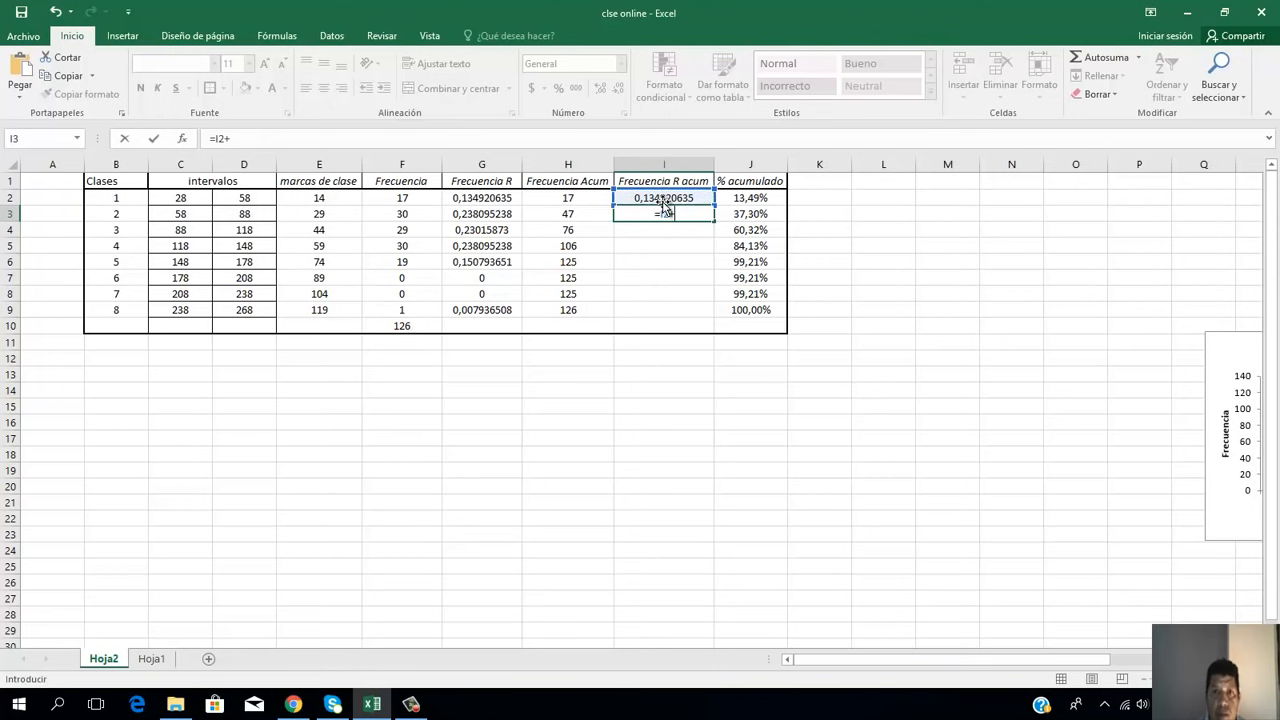
left_click(505, 216)
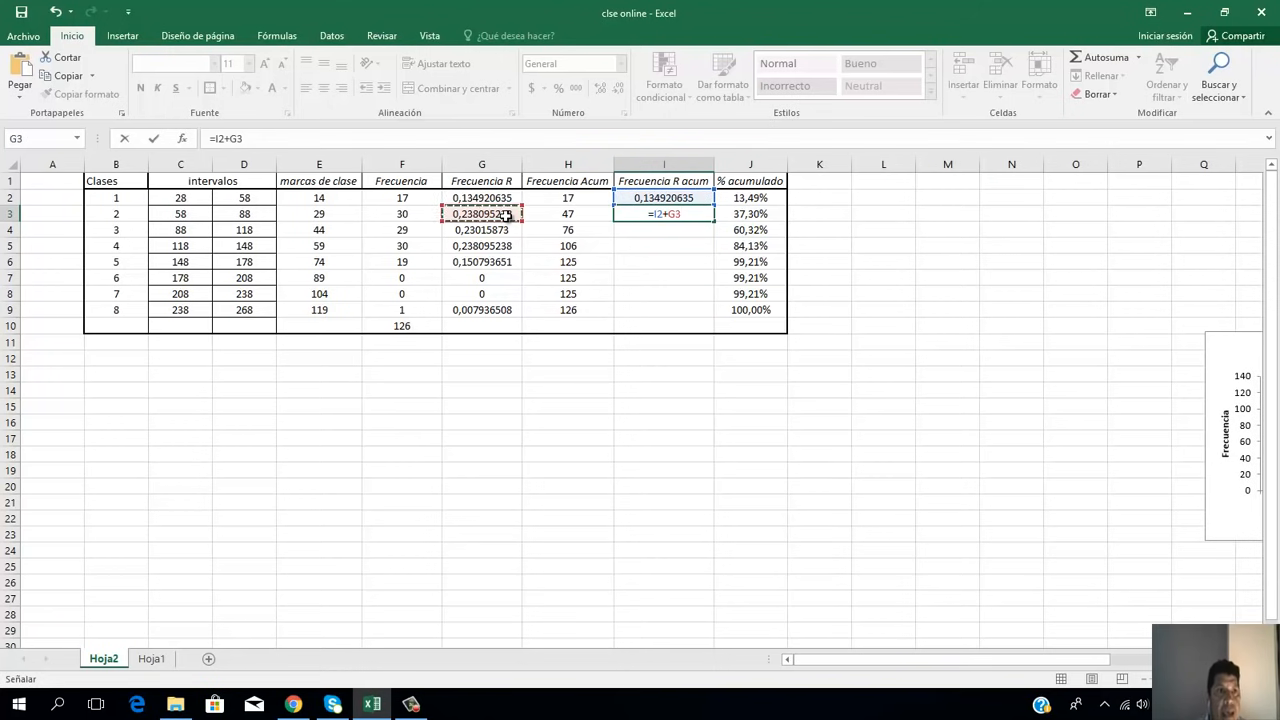
key("Return")
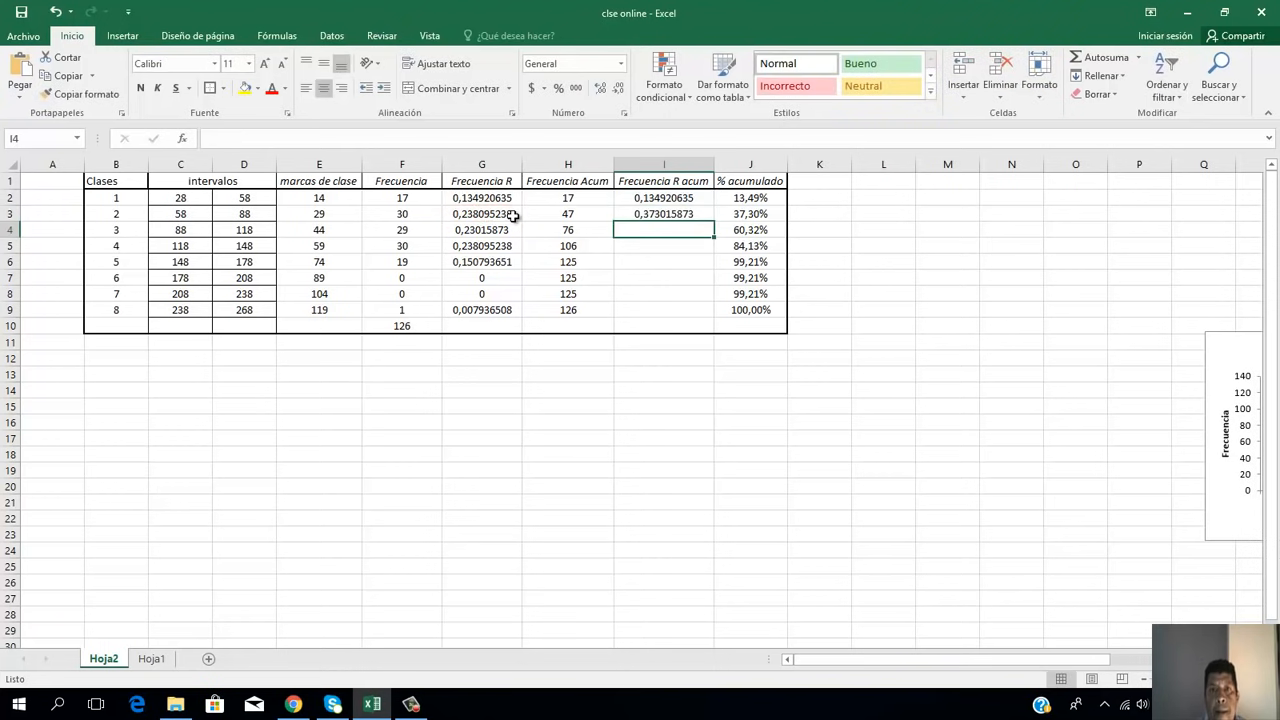
left_click(679, 213)
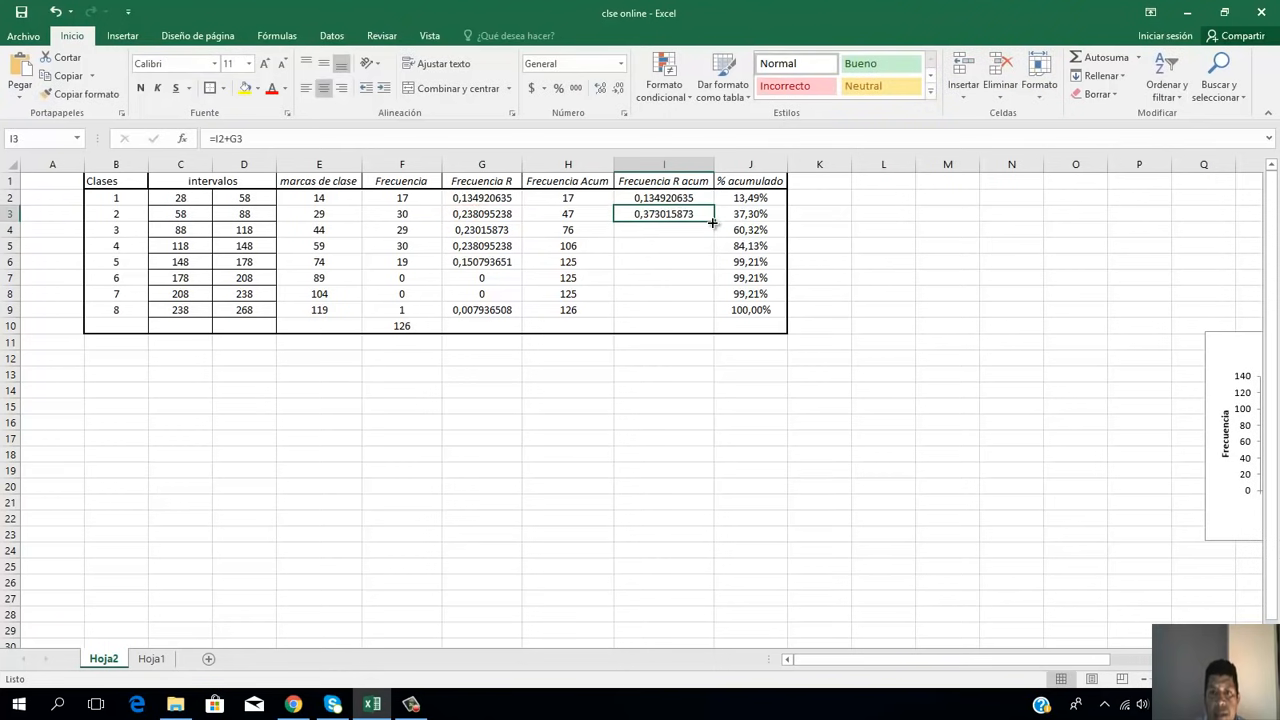
left_click_drag(712, 223, 706, 316)
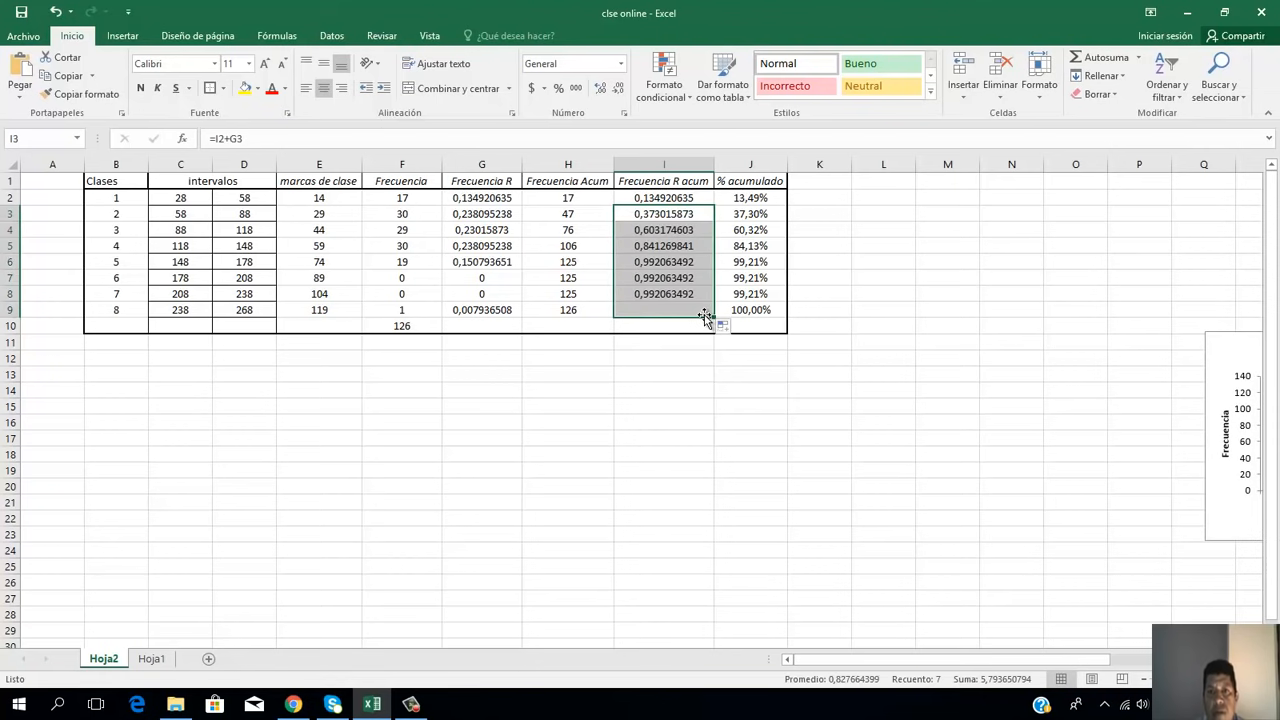
left_click(702, 406)
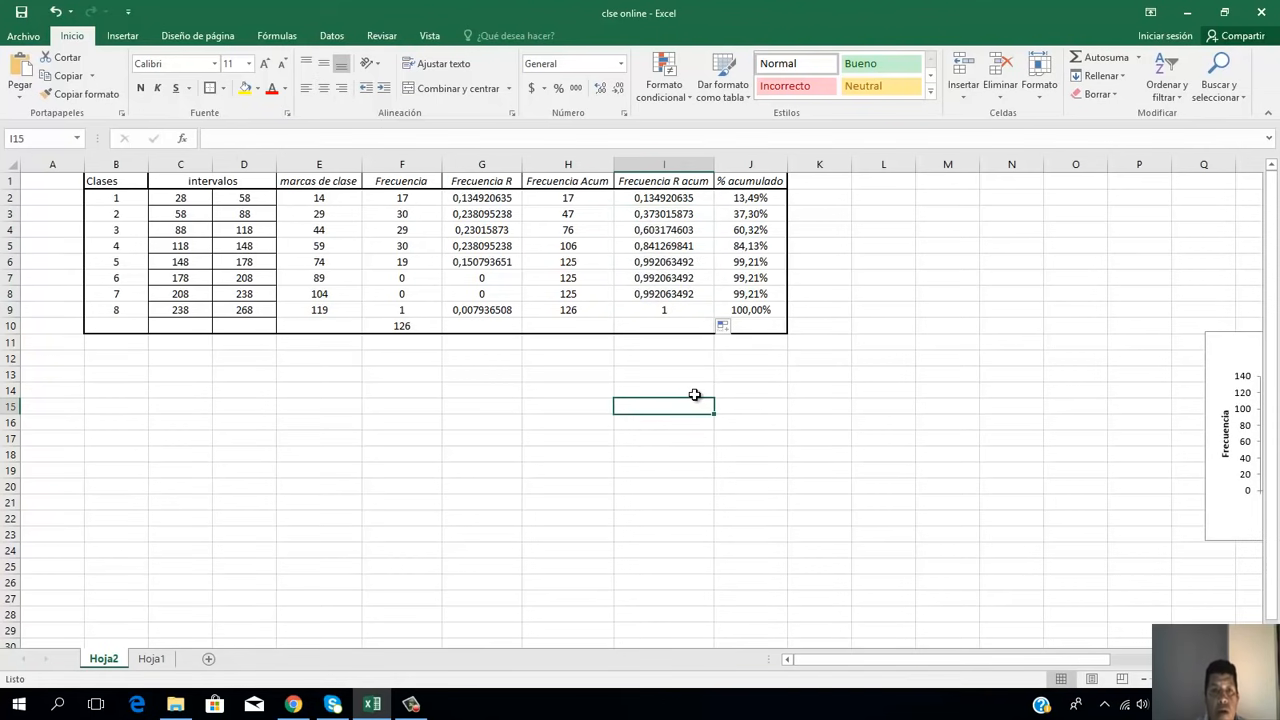
Step: Check the frequency total in F10 against the final cumulative values in H9 and I9 and the % acumulado column
left_click(413, 326)
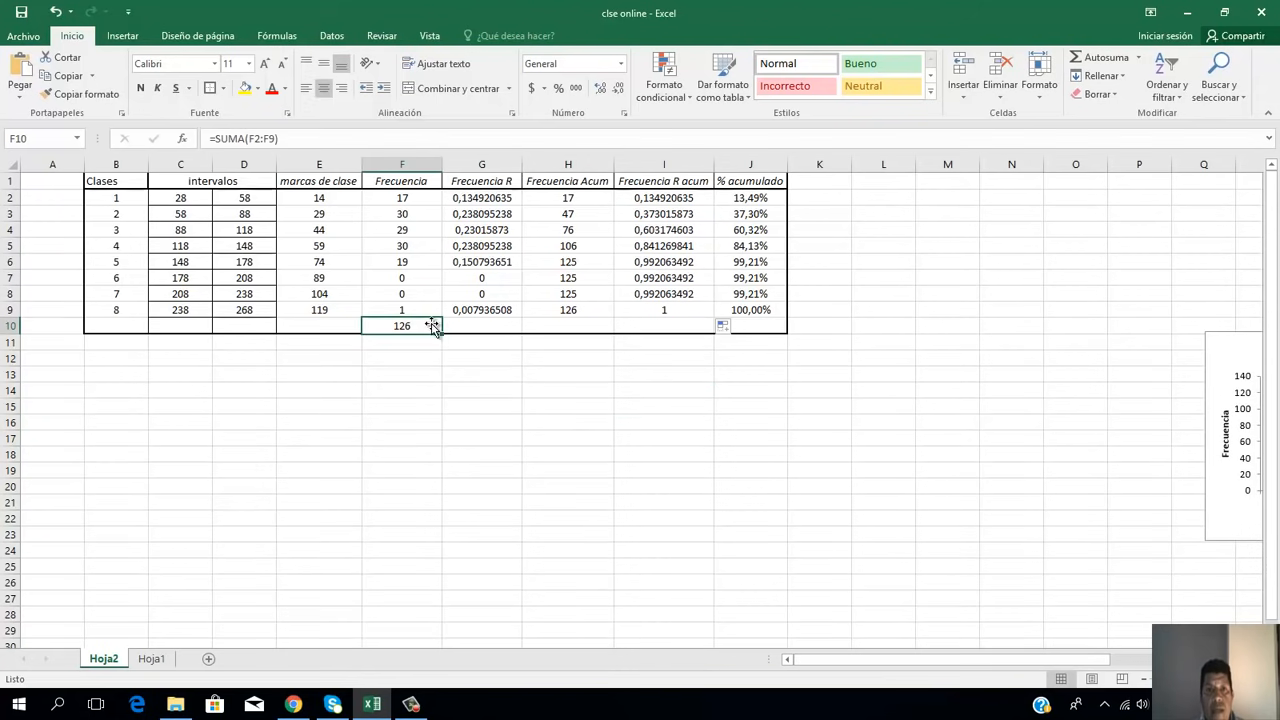
left_click(564, 313)
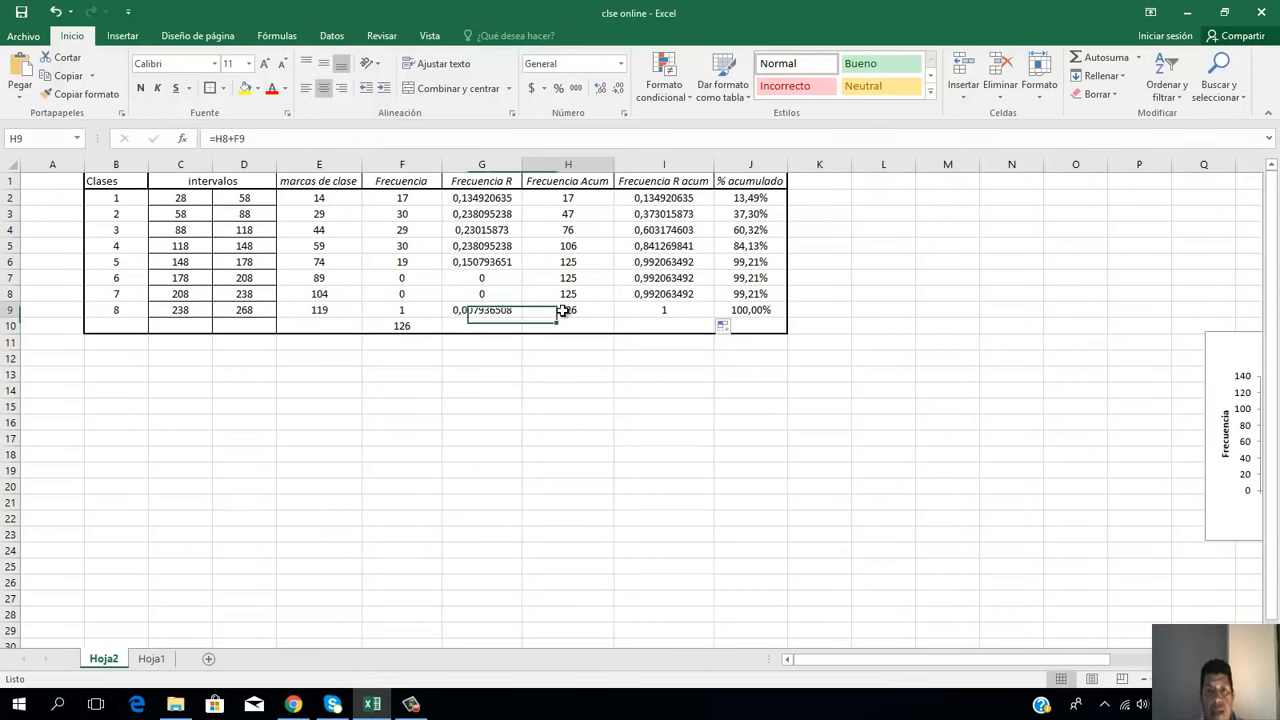
left_click(665, 311)
key("ctrl+d")
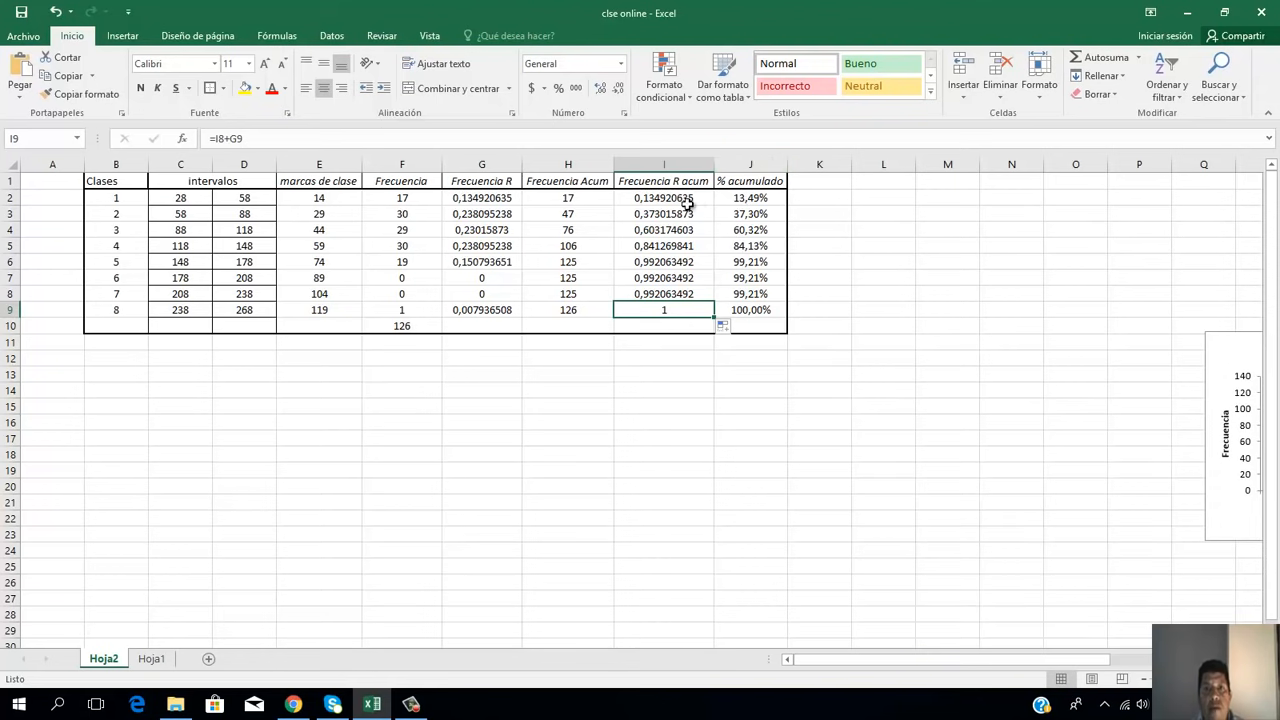
left_click(745, 183)
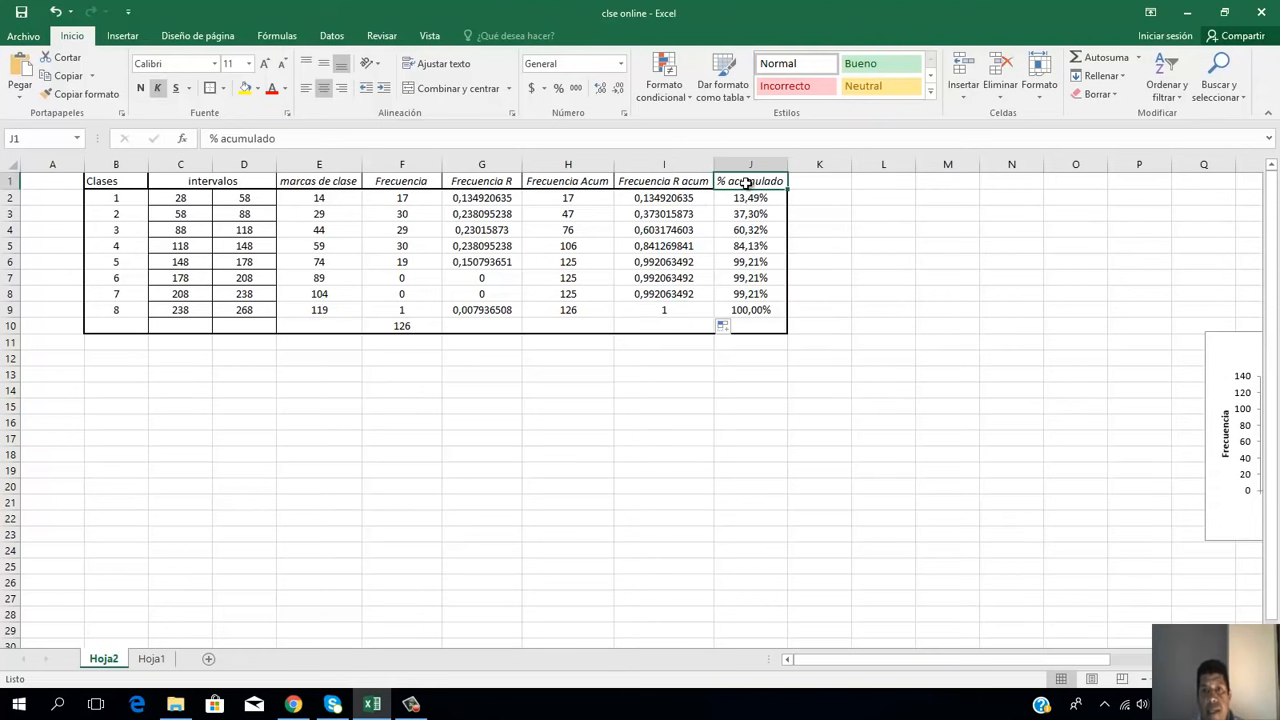
Step: Rename the % acumulado header in J1 to "% Frec relativa acumulado" and autofit the width of column J
left_click(580, 181)
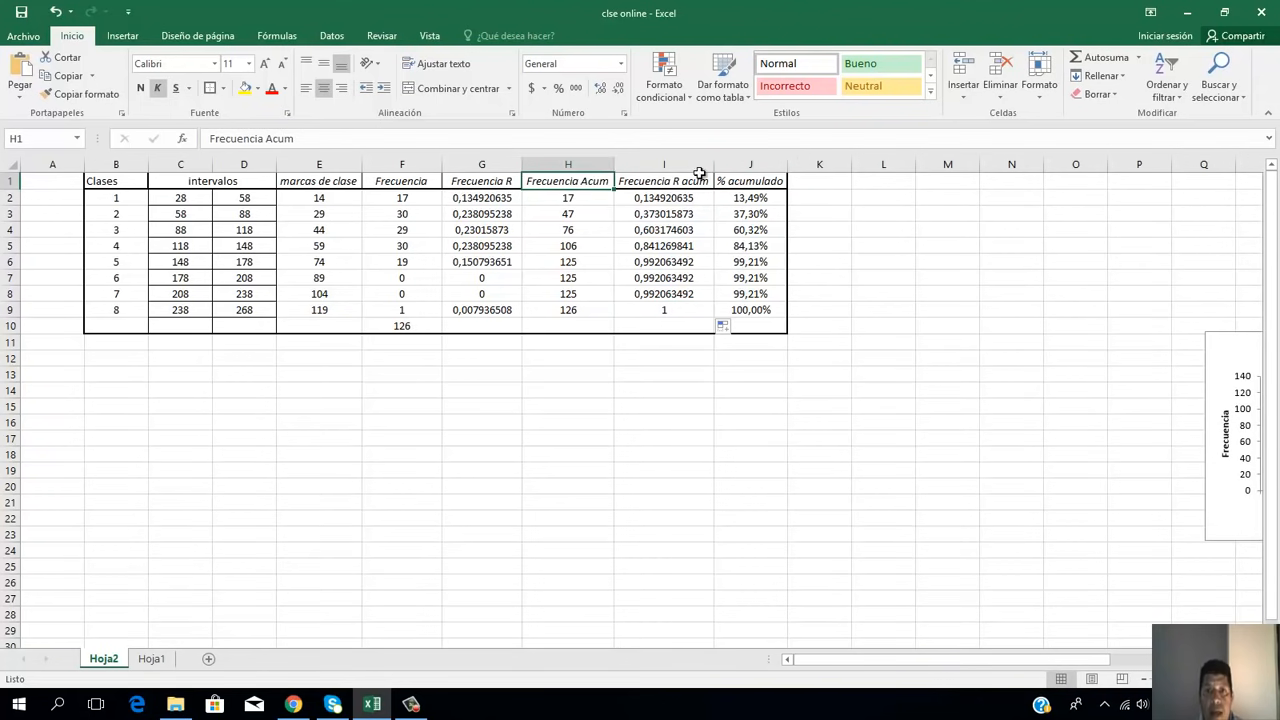
left_click(773, 183)
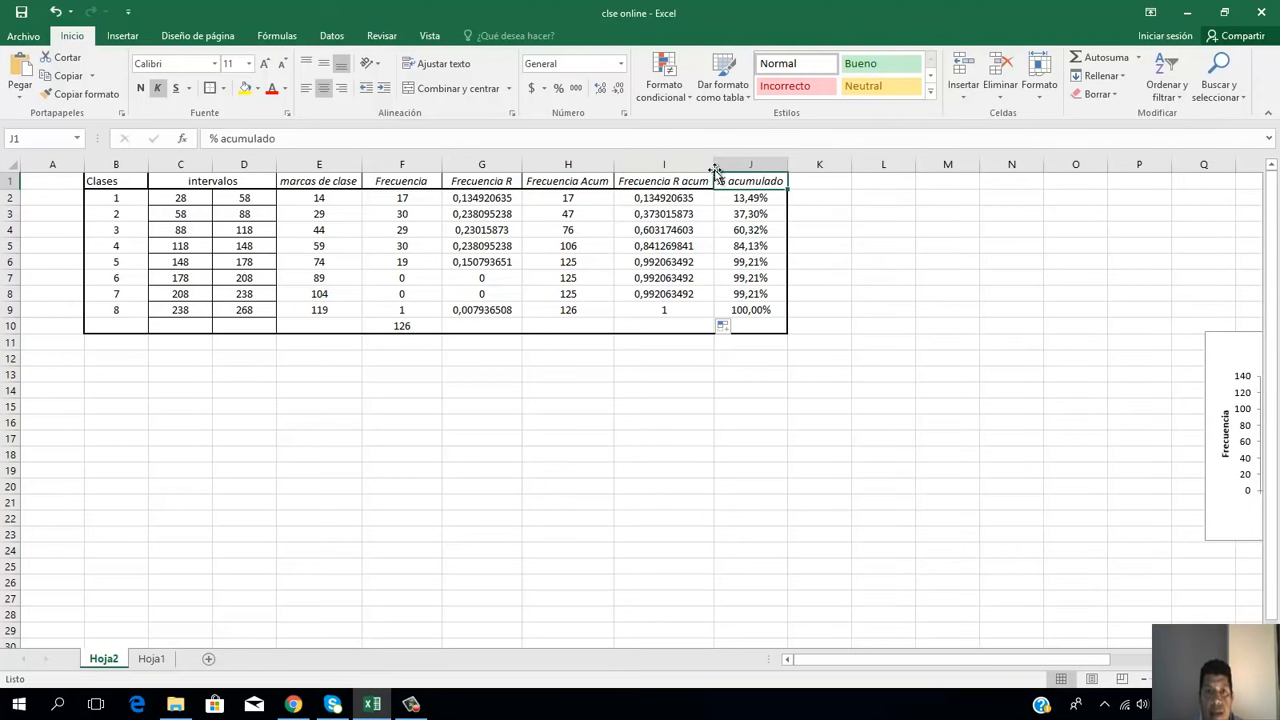
left_click(222, 139)
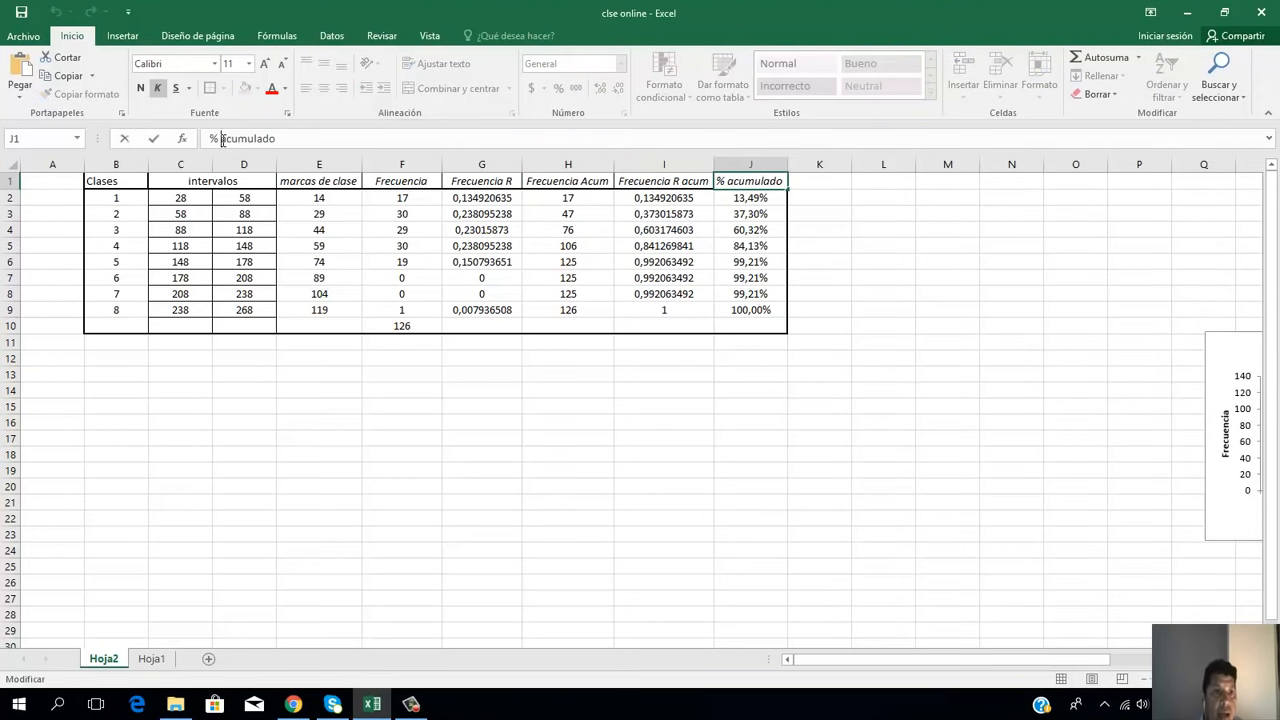
type("Fre")
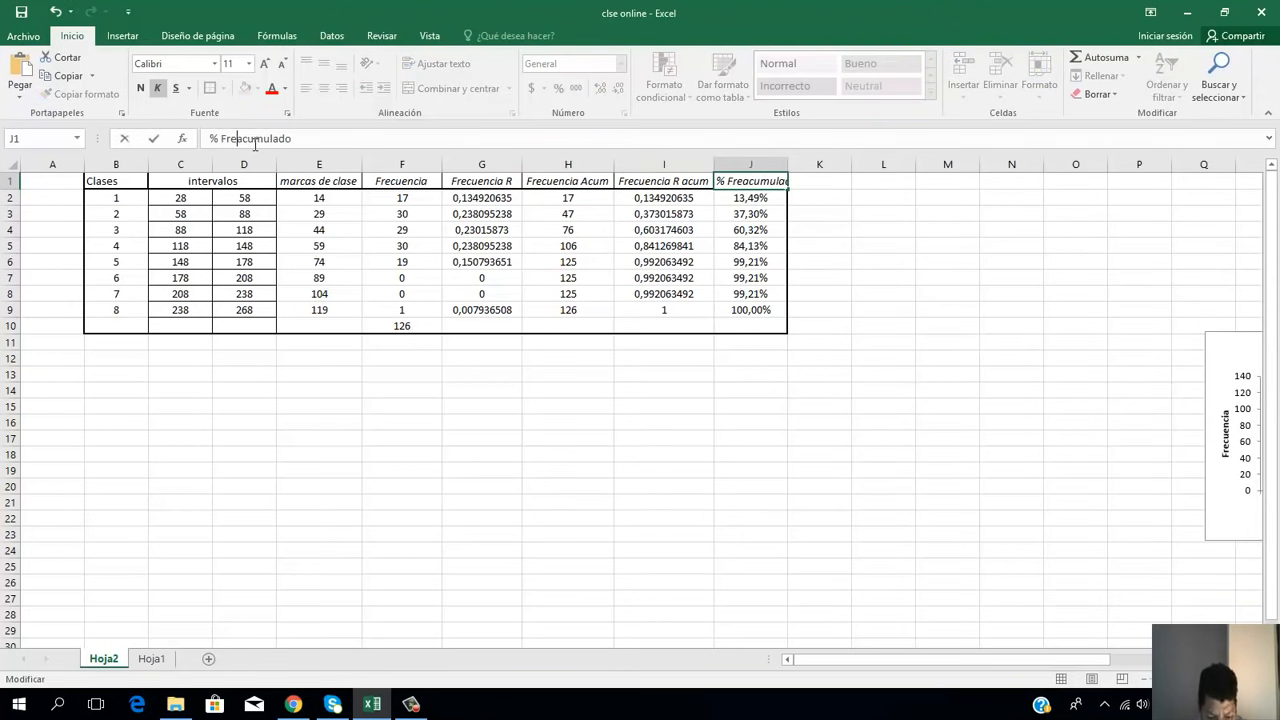
type("c rel")
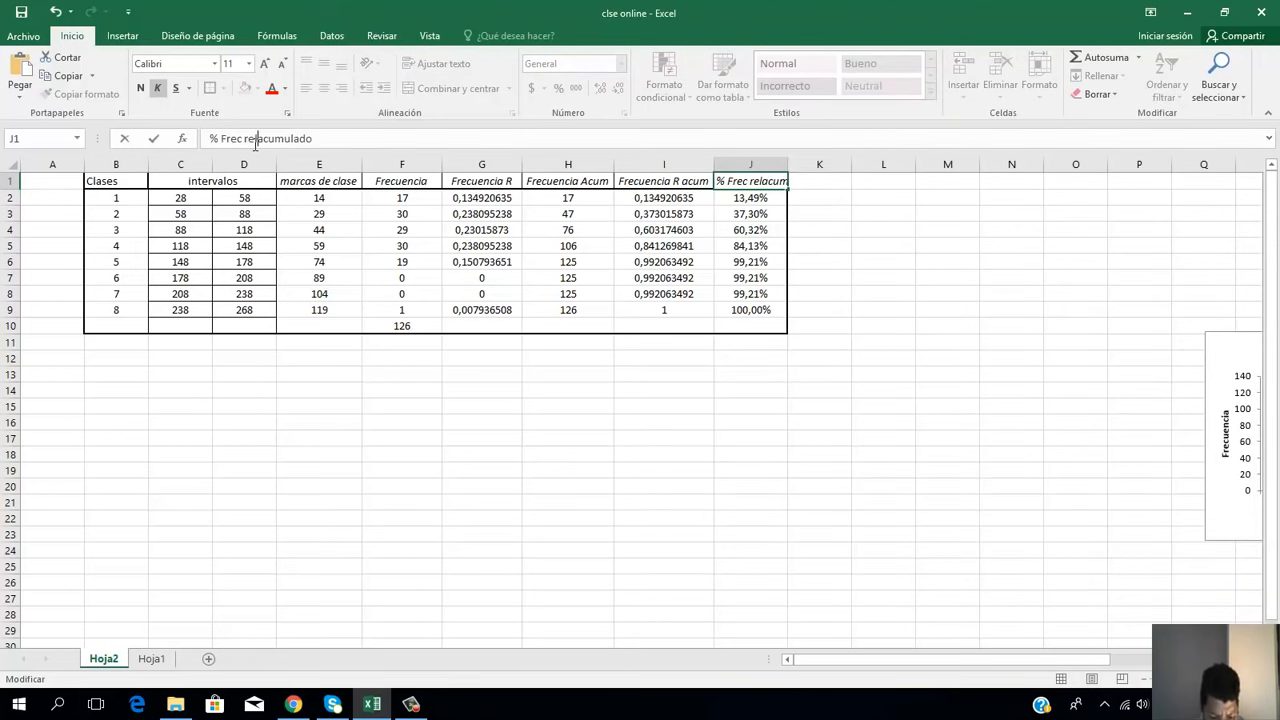
type("ativa")
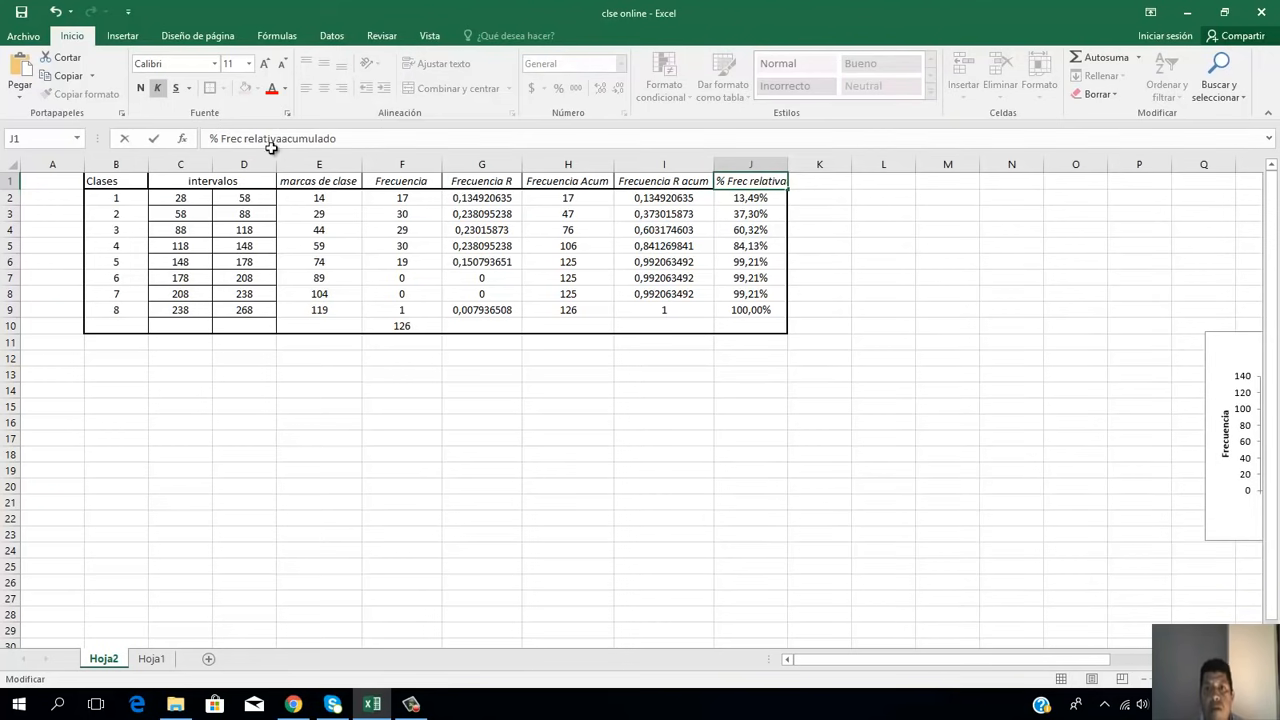
left_click(774, 521)
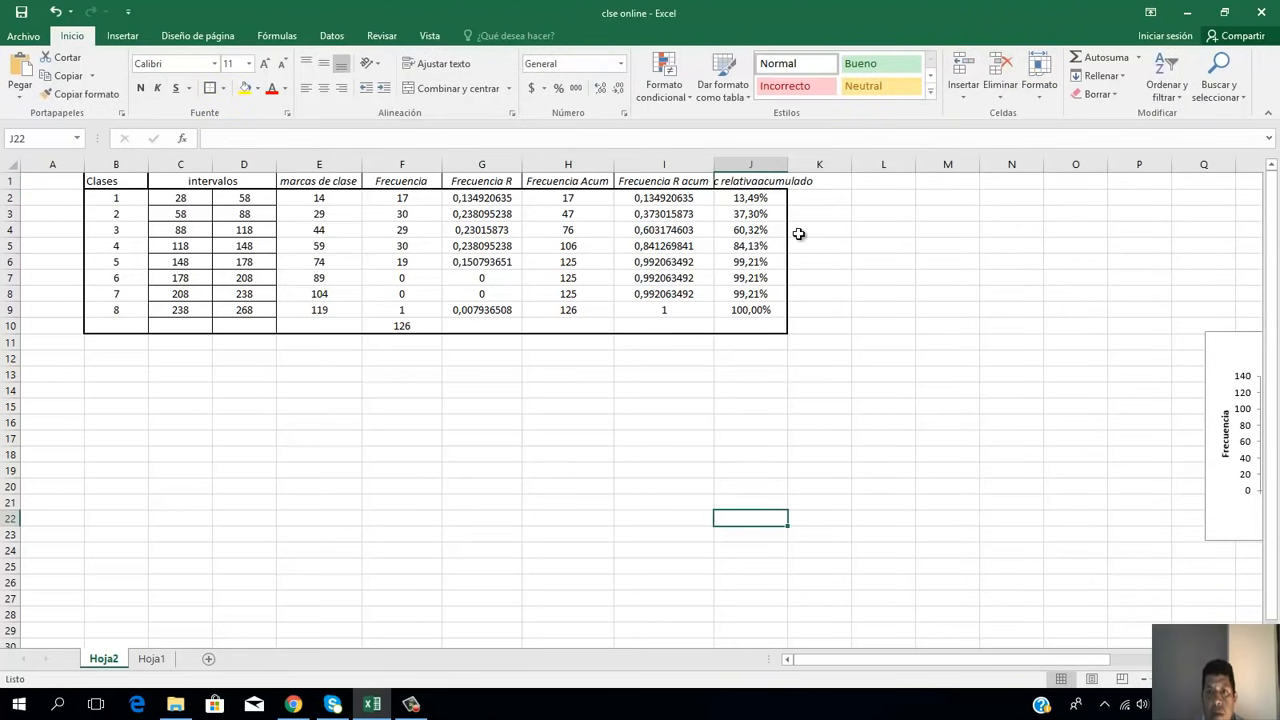
double_click(789, 162)
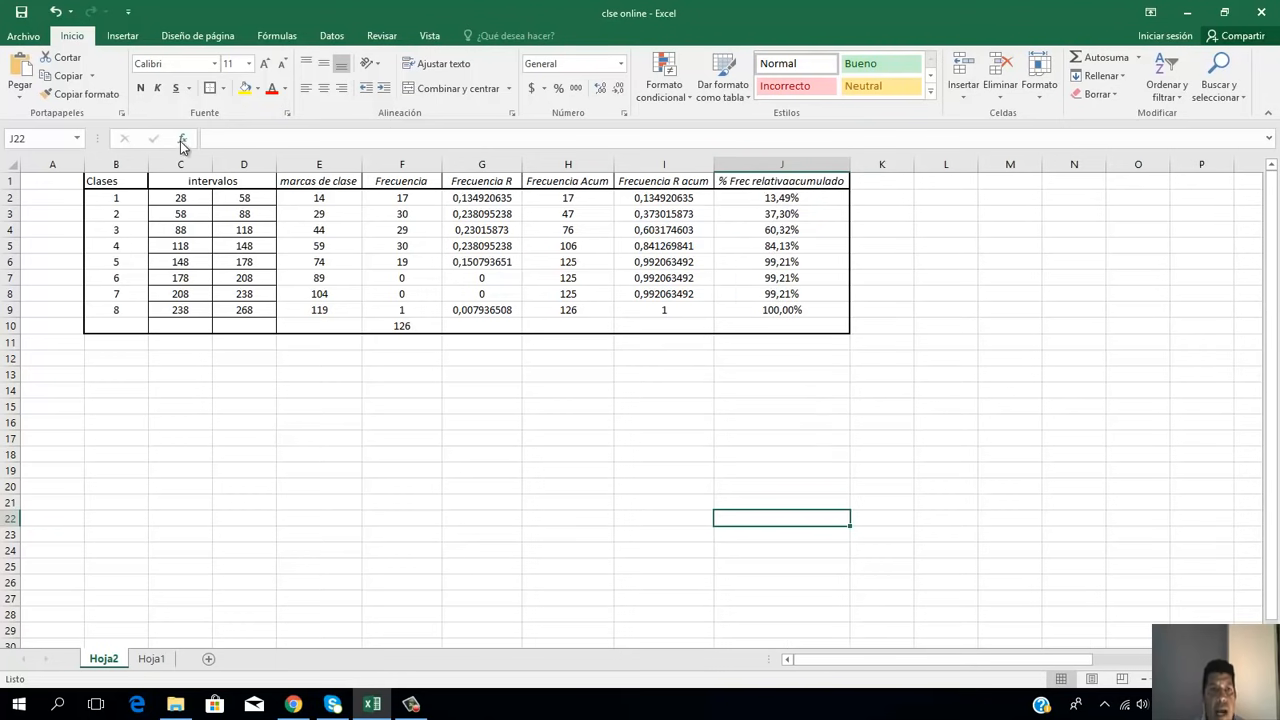
left_click(814, 180)
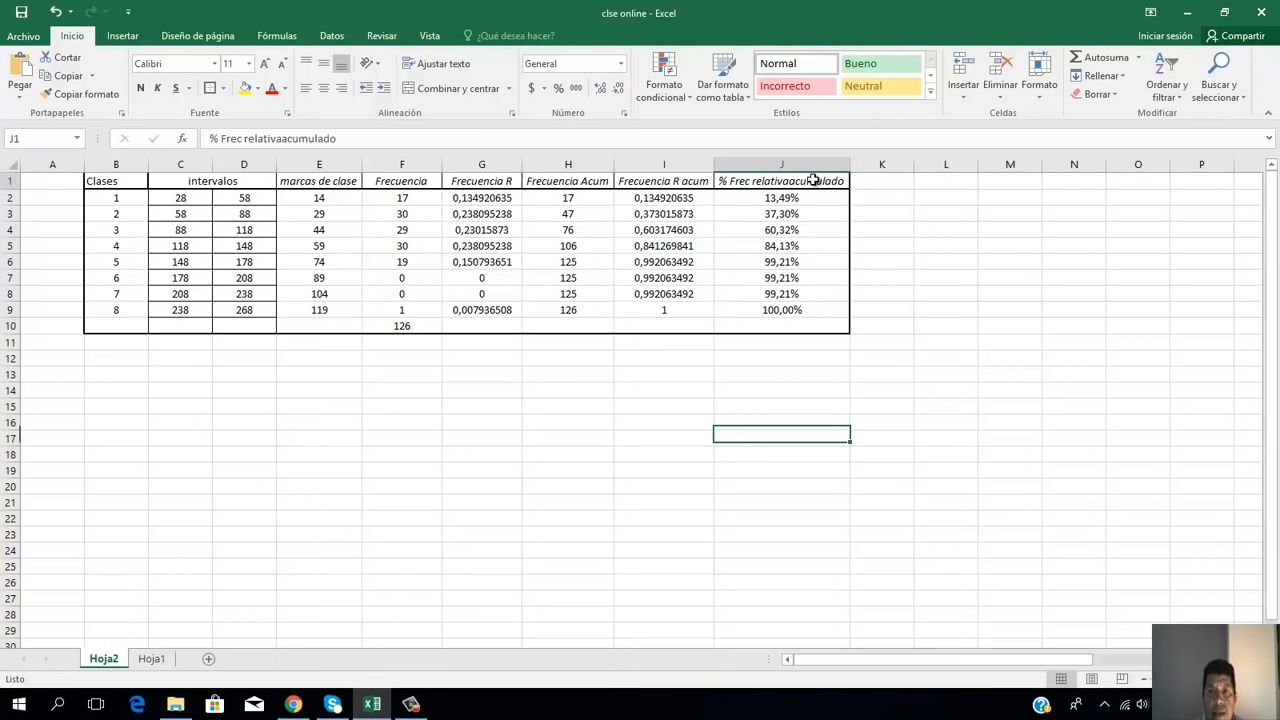
left_click(283, 140)
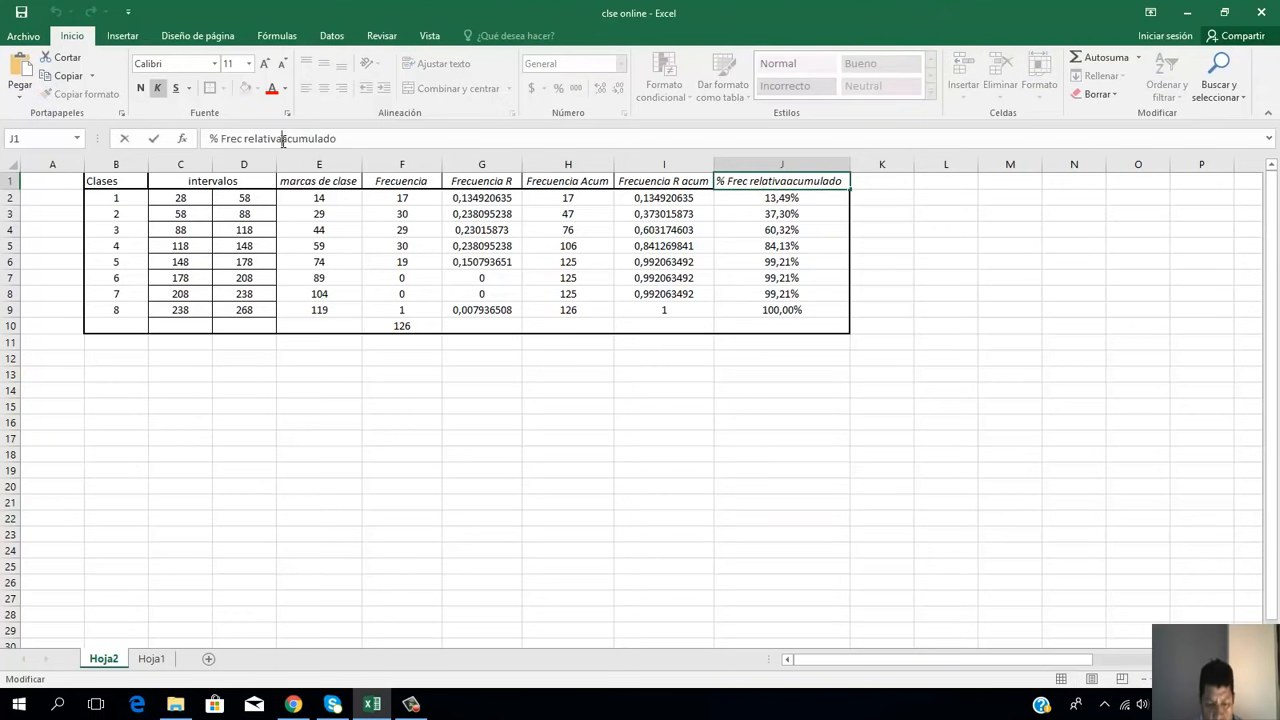
left_click(816, 396)
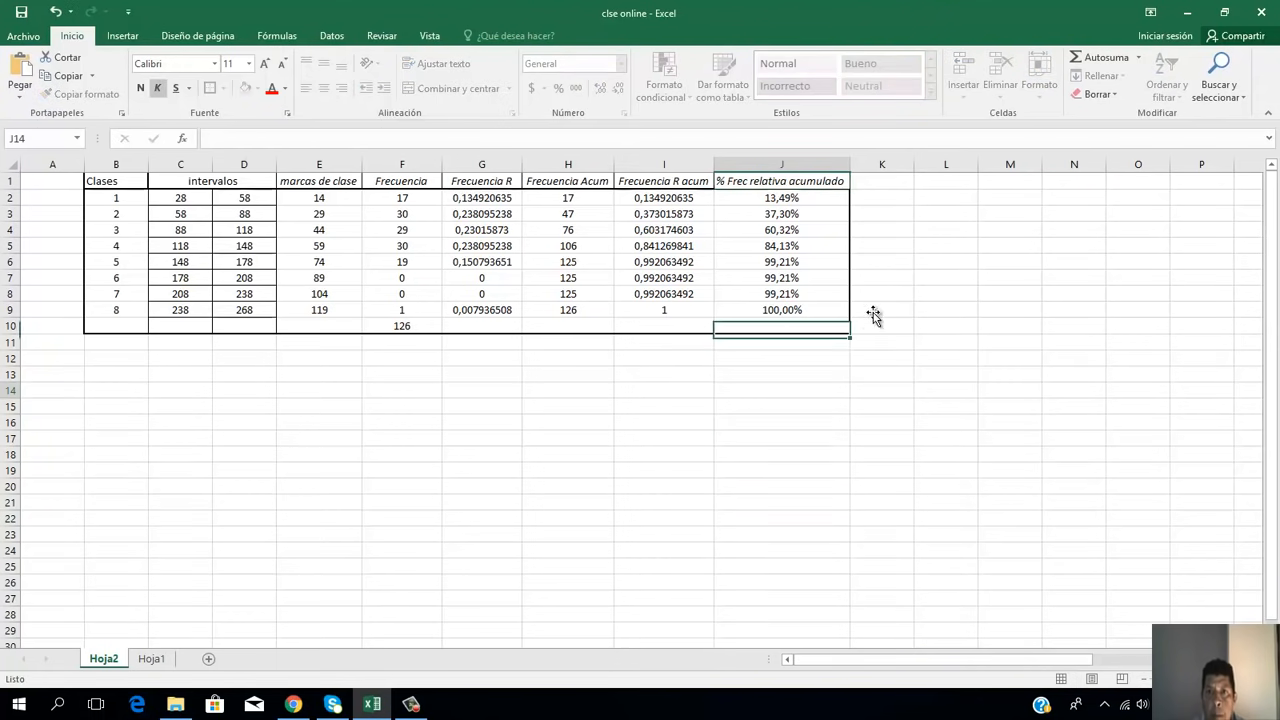
Step: Add the header "% Frec abs Acum" in K1 and autofit the width of column K
left_click(884, 165)
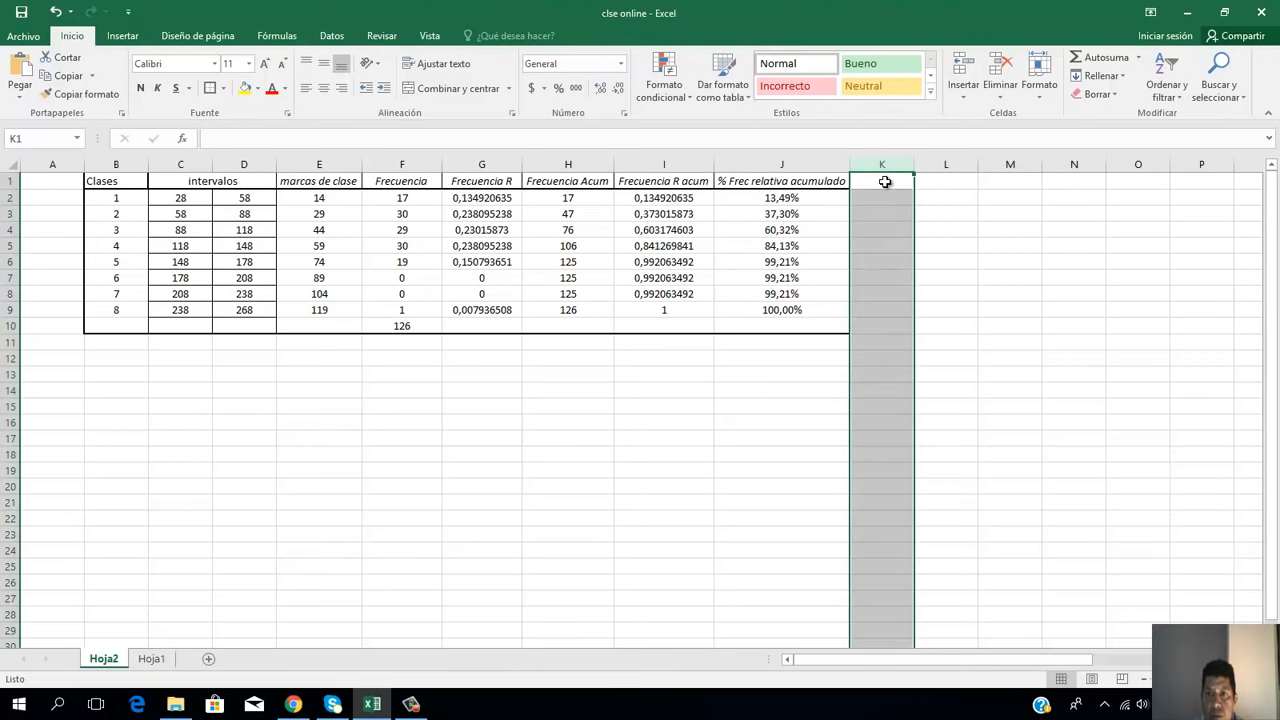
left_click(885, 181)
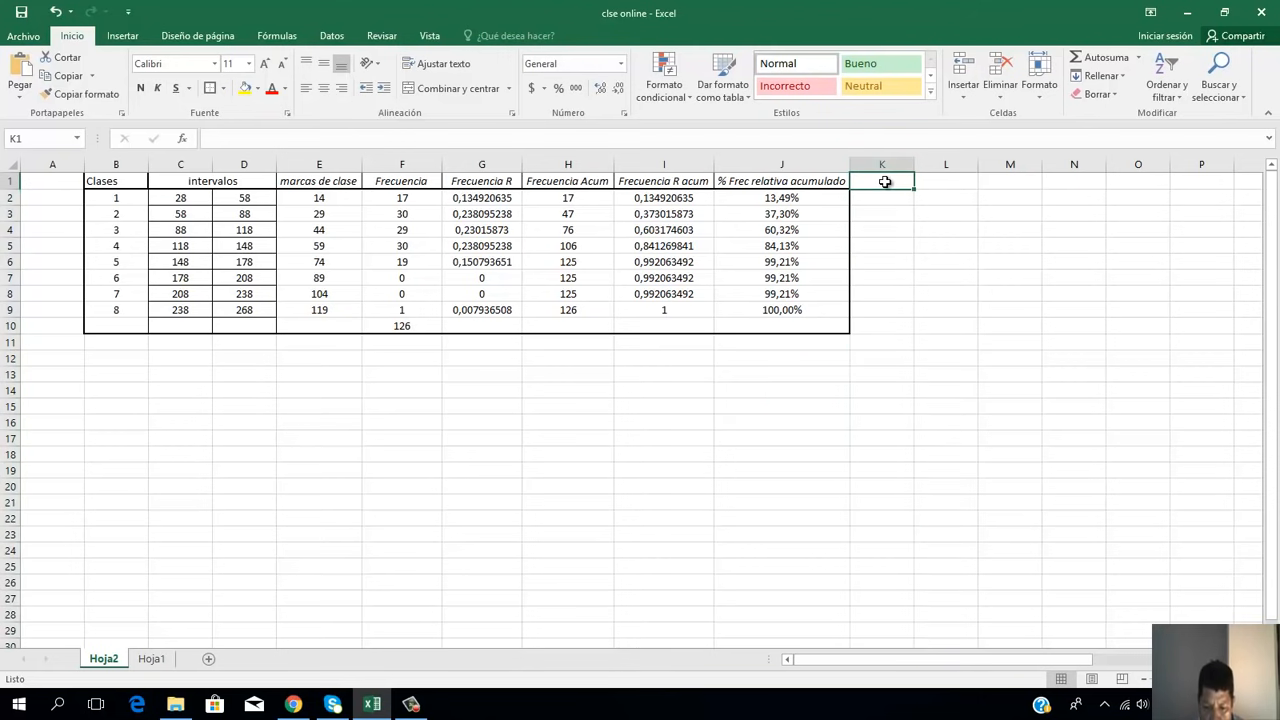
type("% Frec abs Acum")
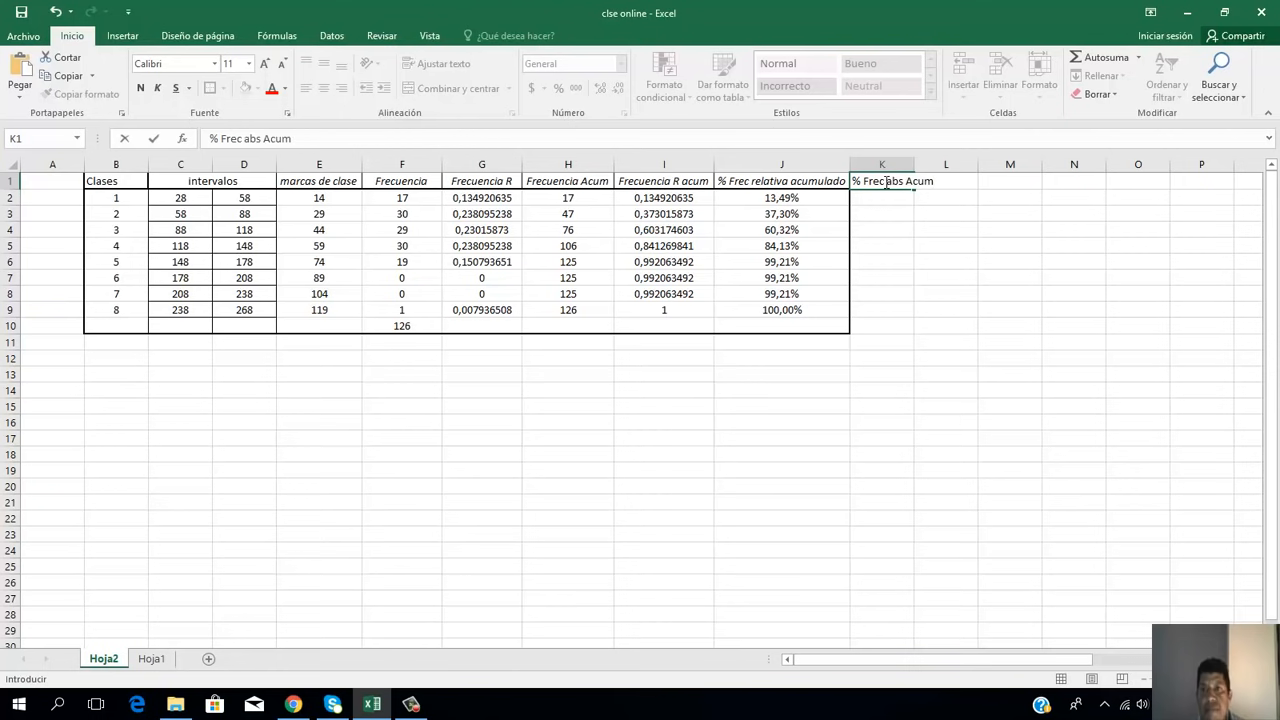
left_click(994, 296)
key("Up")
key("Up")
key("Up")
key("Up")
key("Up")
key("Up")
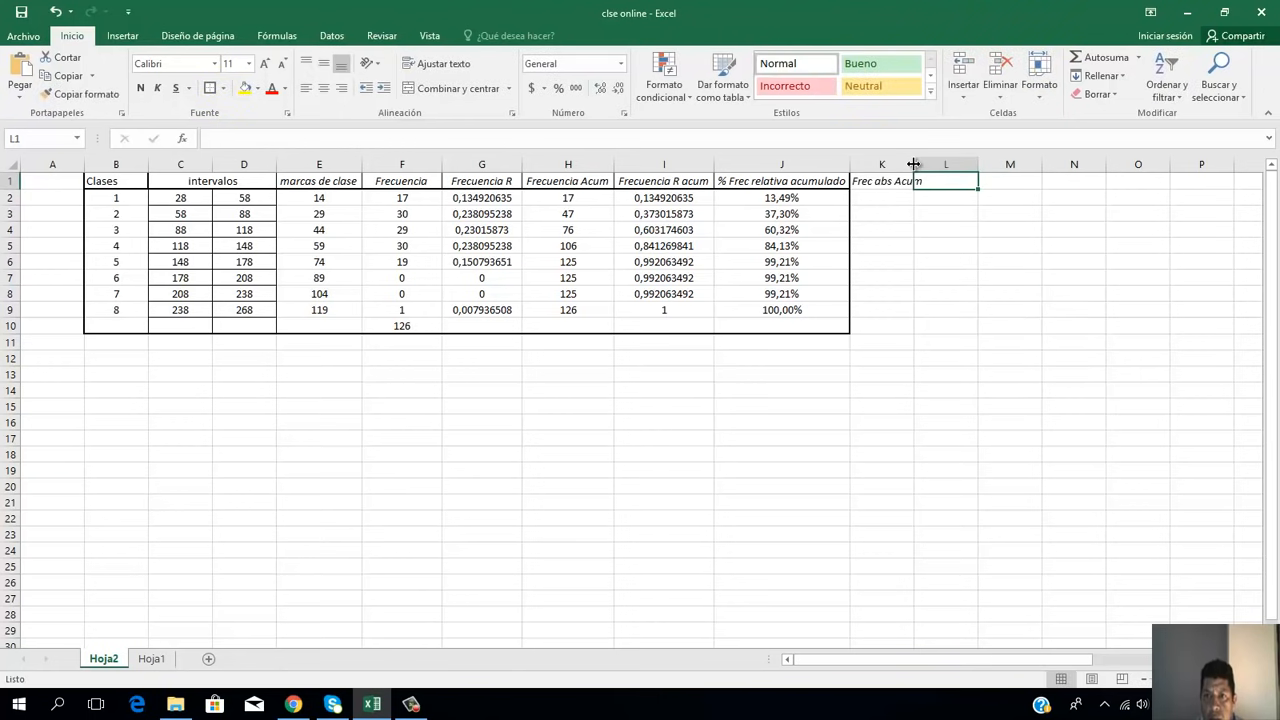
double_click(913, 164)
Step: Outline the new % Frec abs Acum column, K1:K10, with a thick border matching the rest of the table
left_click(920, 188)
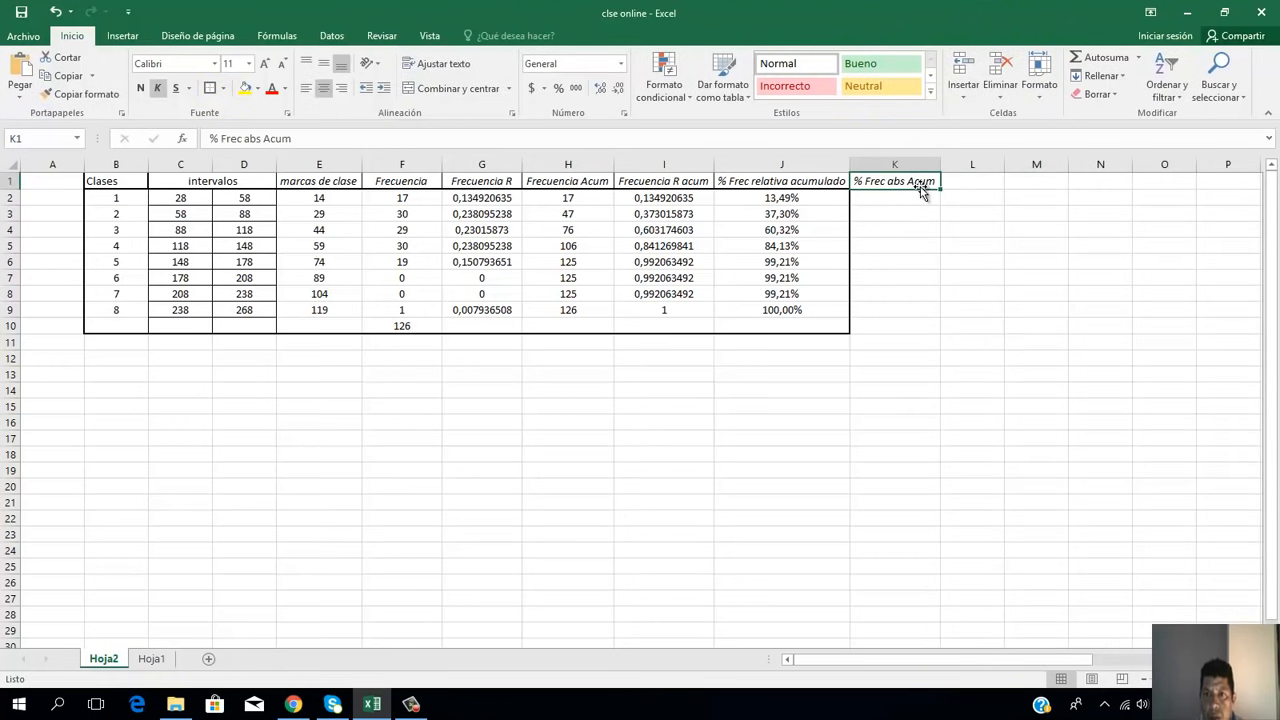
key("shift+Down")
key("shift+Down")
key("shift+Down")
key("shift+Down")
key("shift+Down")
key("shift+Down")
key("shift+Down")
key("shift+Down")
key("shift+Down")
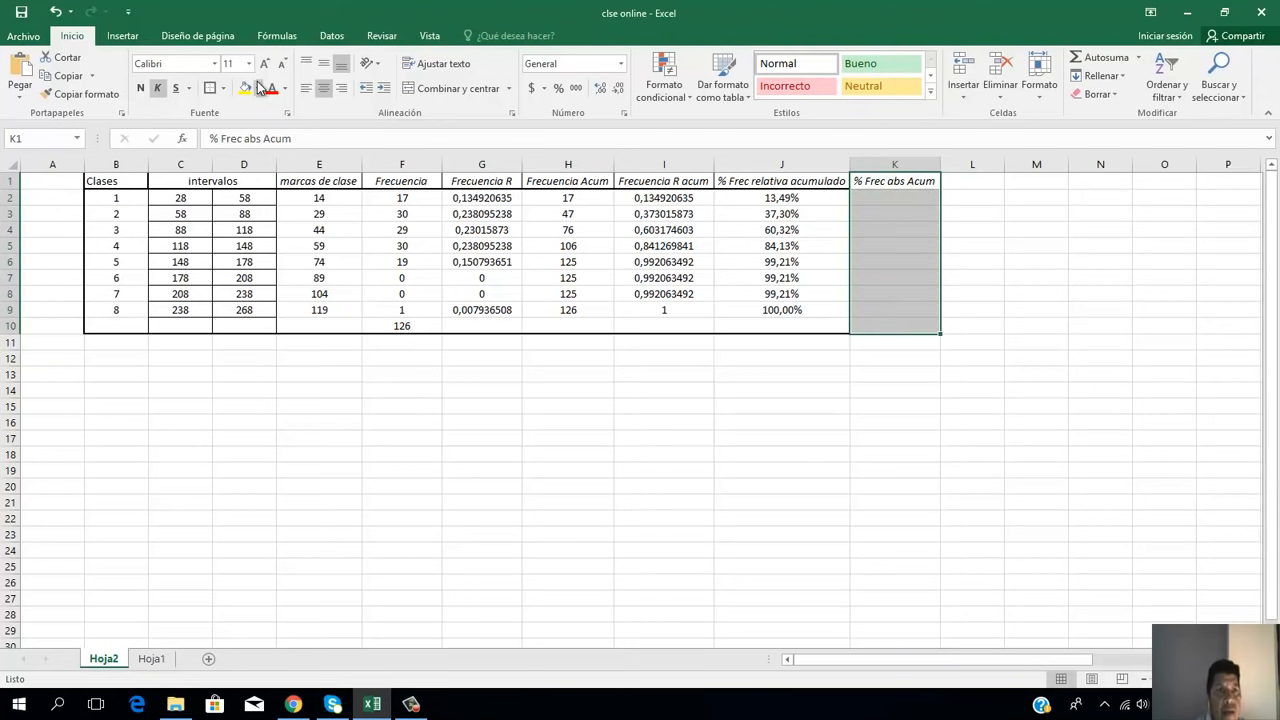
left_click(870, 184)
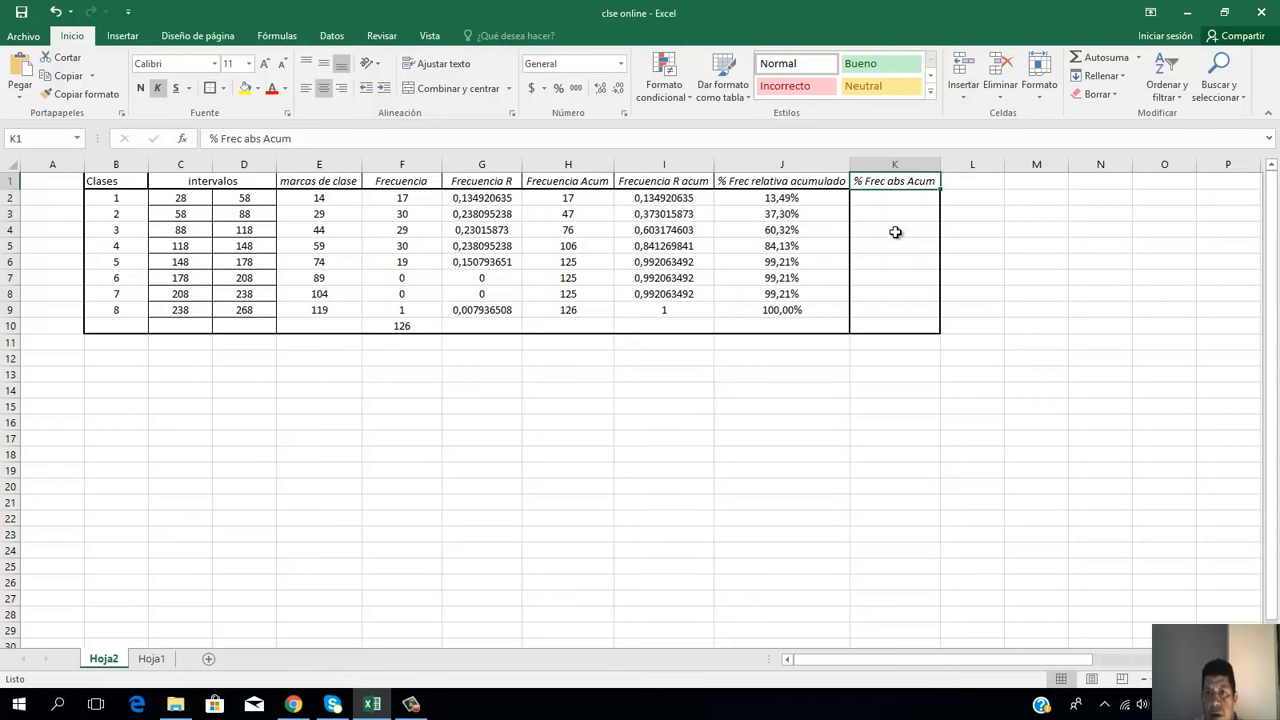
left_click(895, 199)
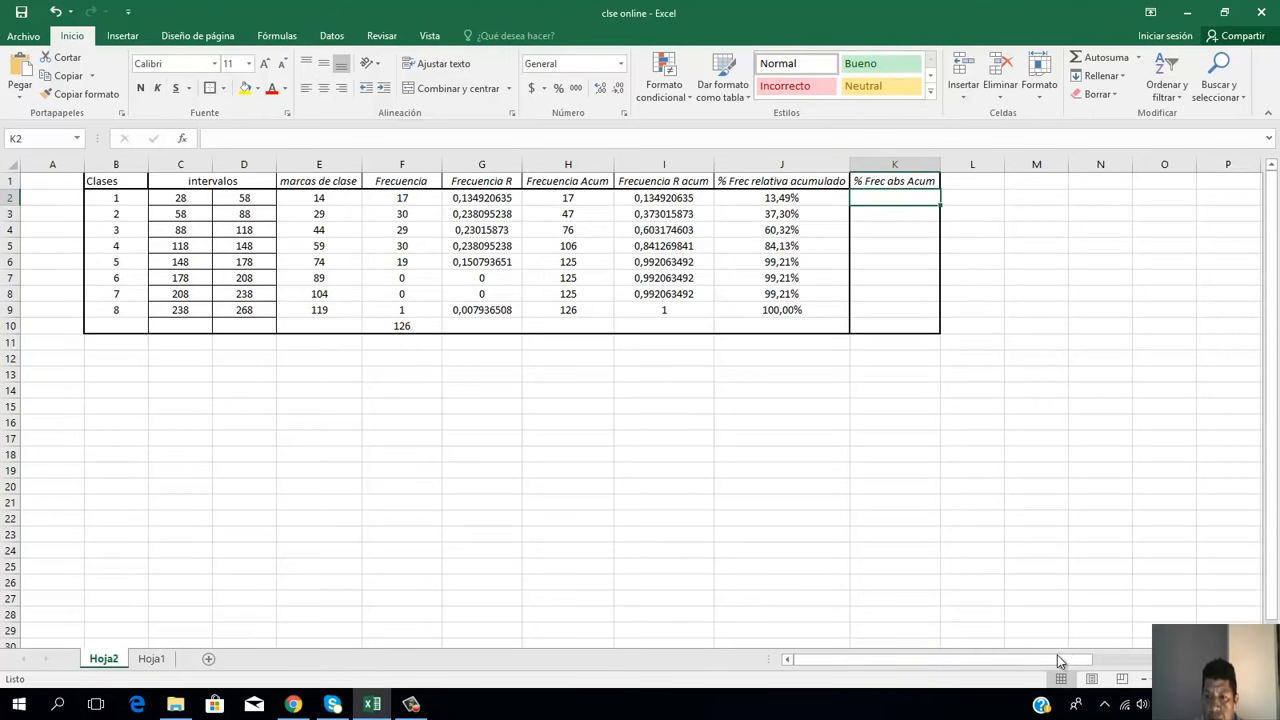
Step: Move the Histograma chart beneath the frequency table, with its upper-left corner near cell B13
left_click_drag(1056, 659, 1205, 659)
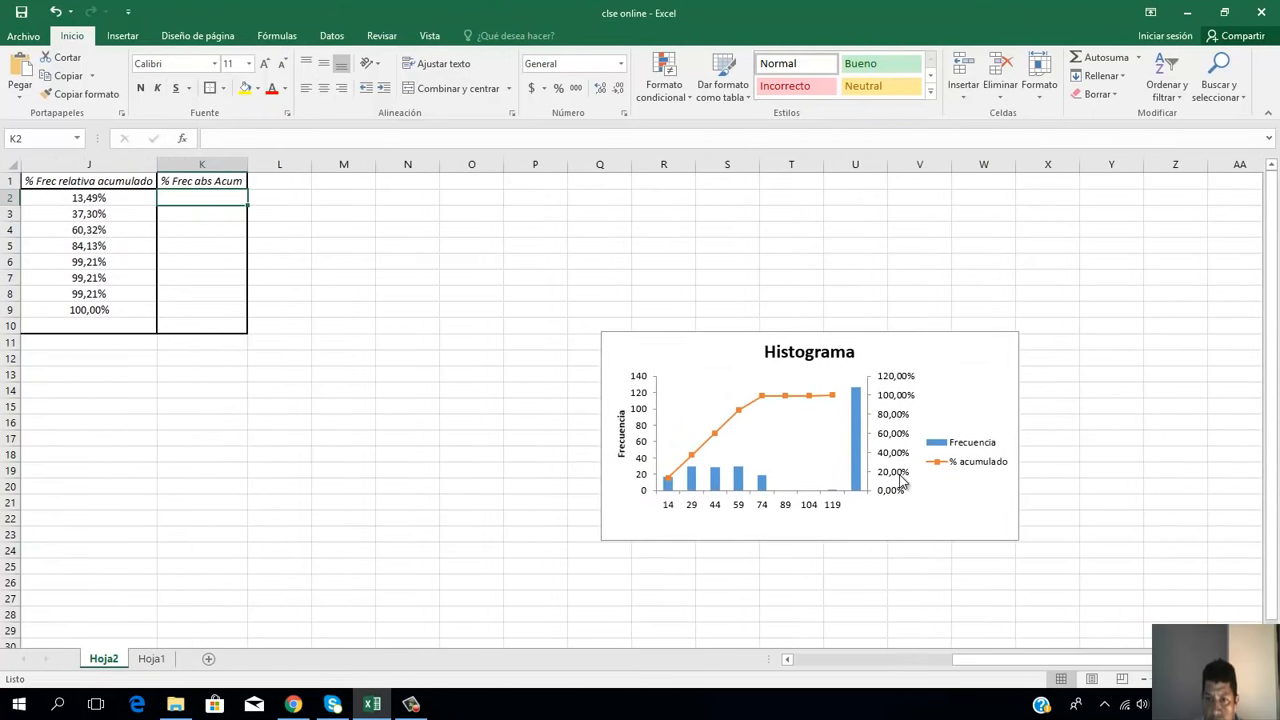
left_click(900, 475)
left_click(682, 448)
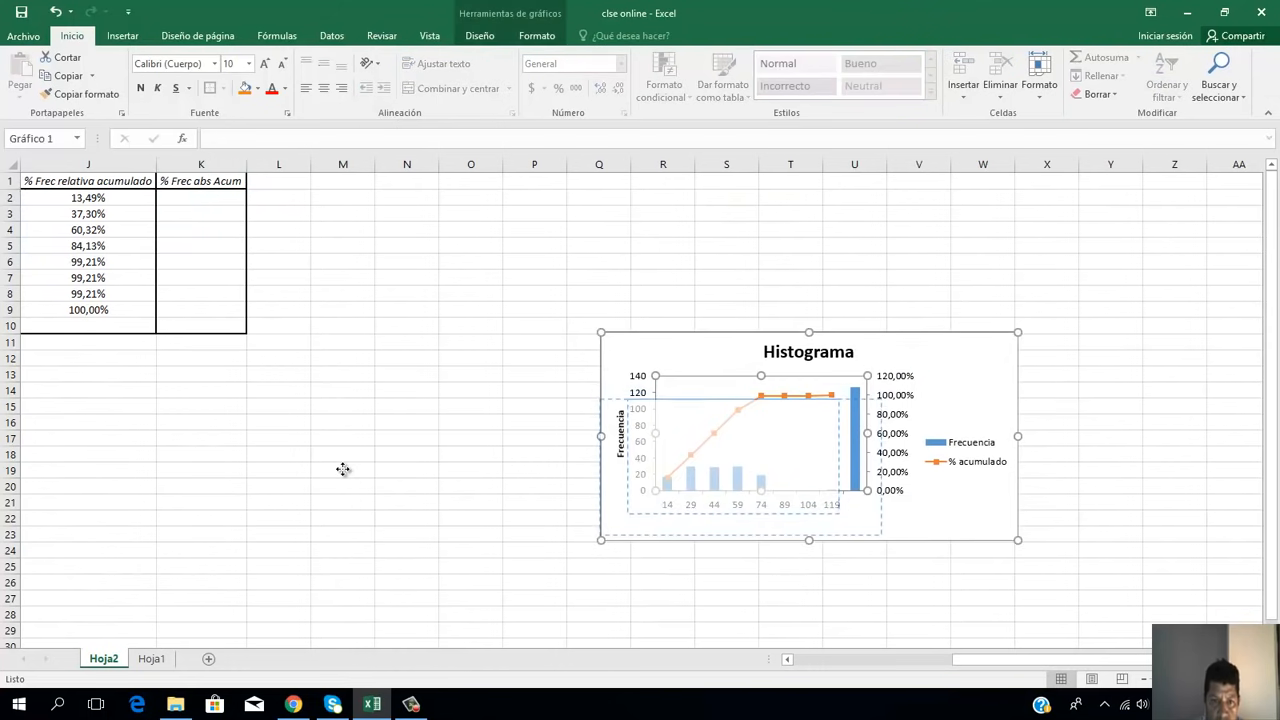
left_click_drag(647, 439, 168, 463)
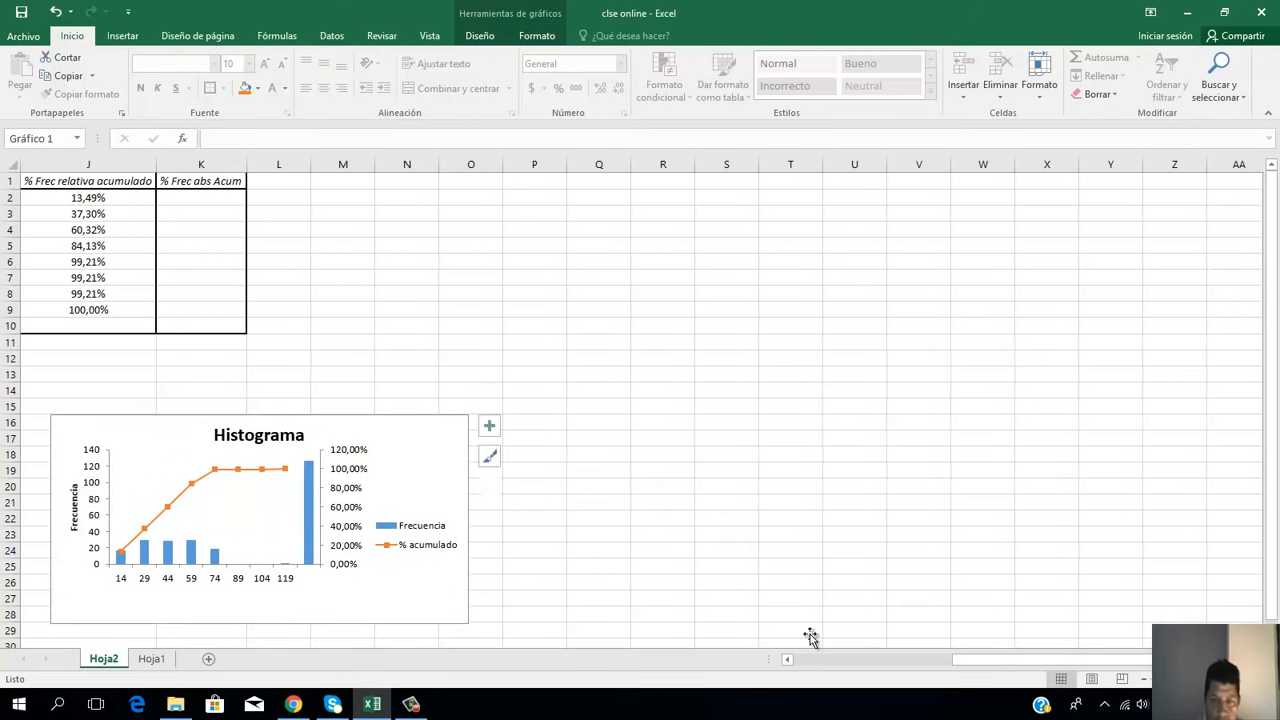
left_click_drag(1035, 668, 903, 656)
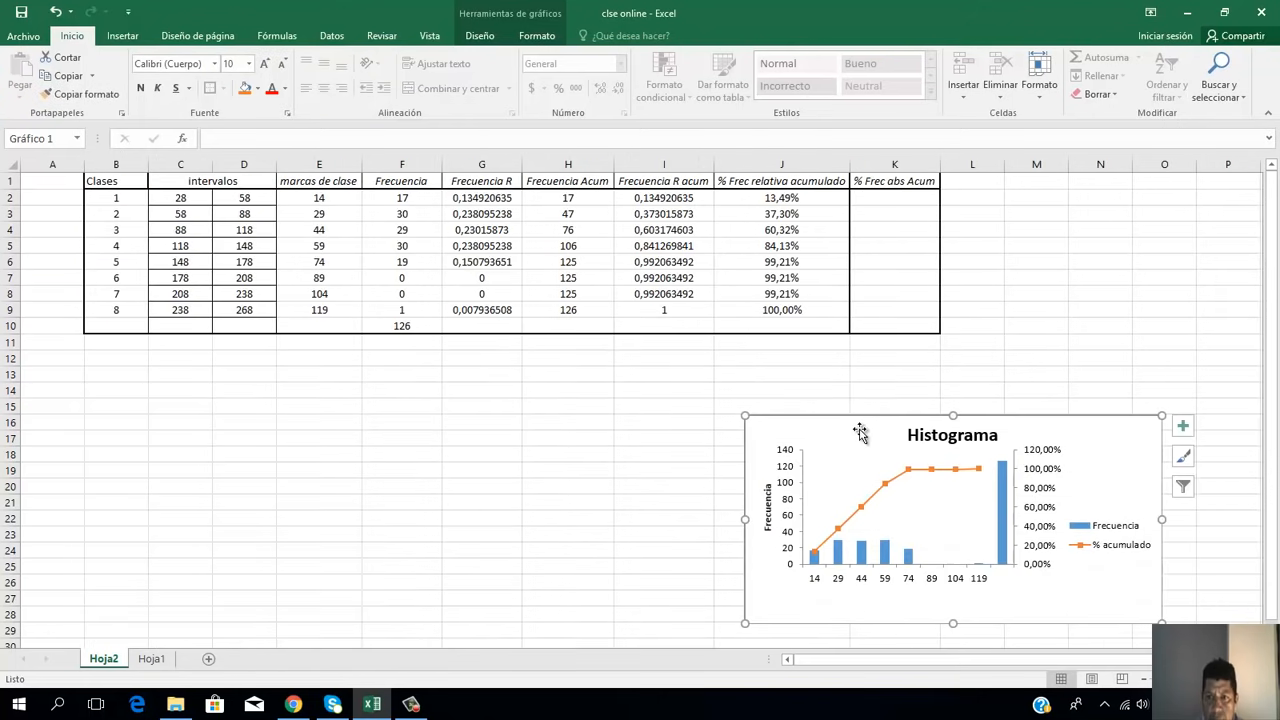
left_click_drag(860, 435, 152, 395)
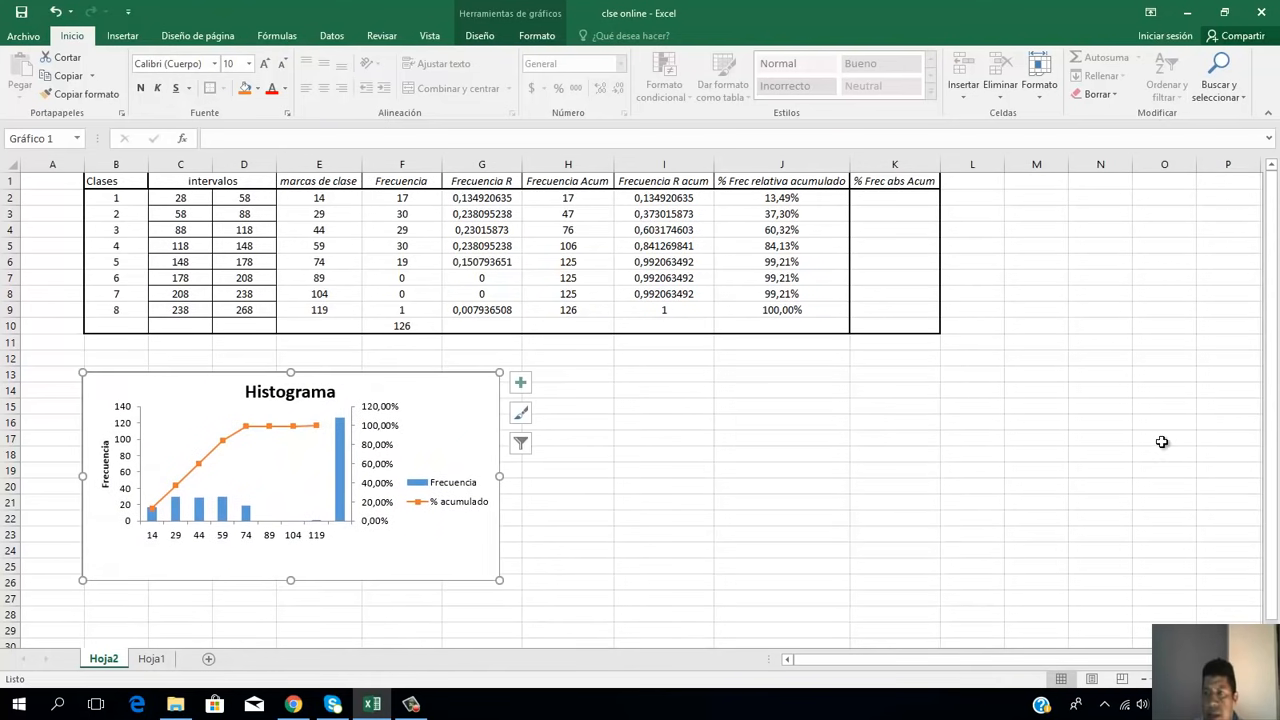
left_click_drag(1274, 395, 1274, 395)
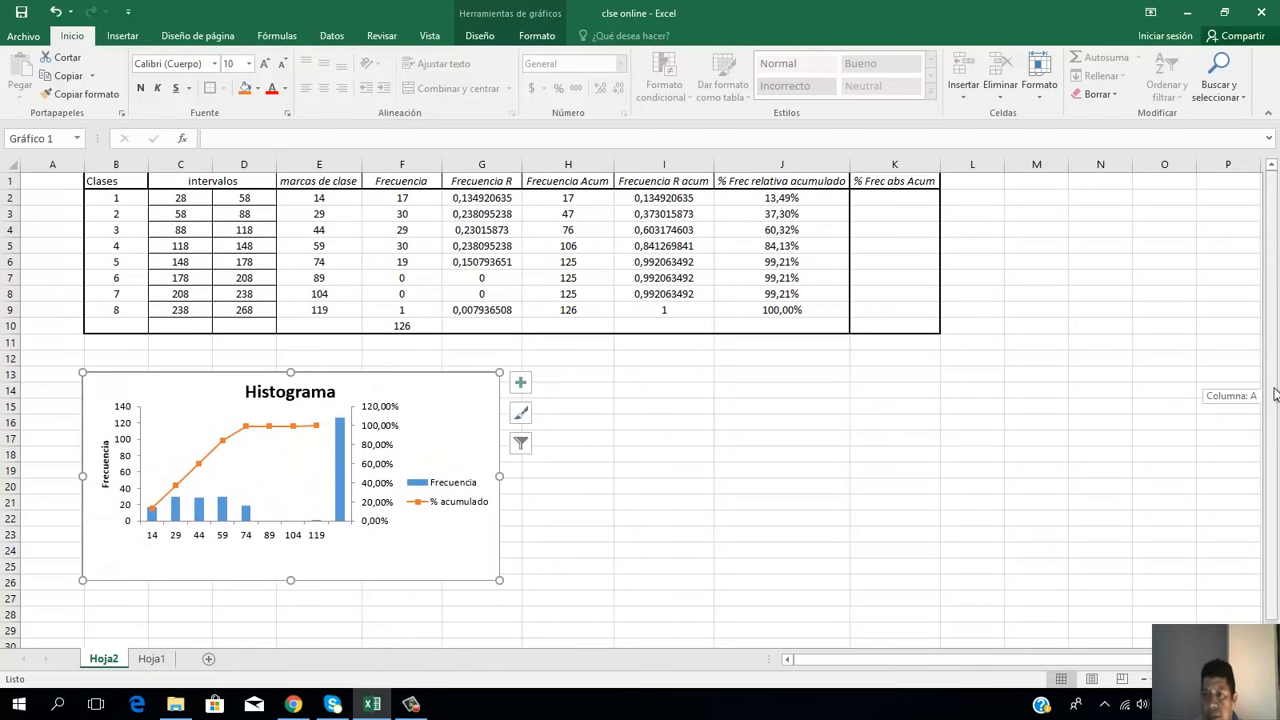
Step: Rename the Frecuencia Acum header in H1 to "Frecuencia Abs Acum" and autofit the width of column H
left_click(899, 199)
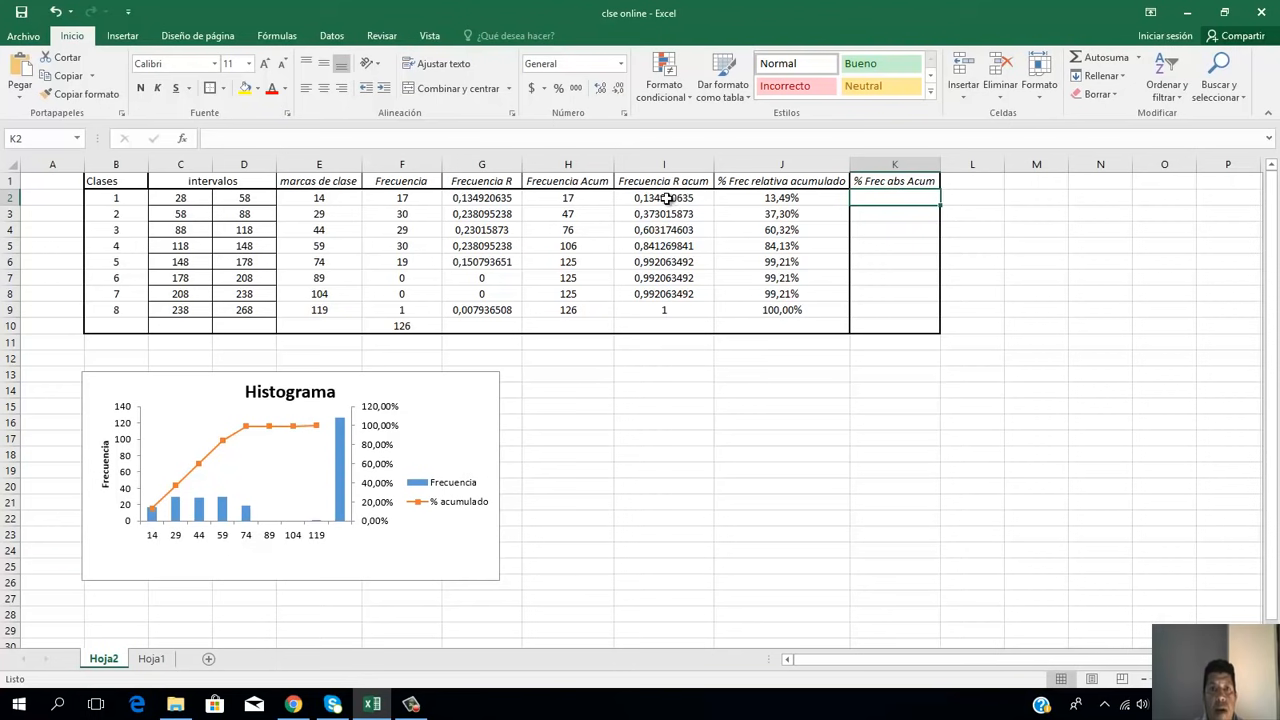
left_click(566, 181)
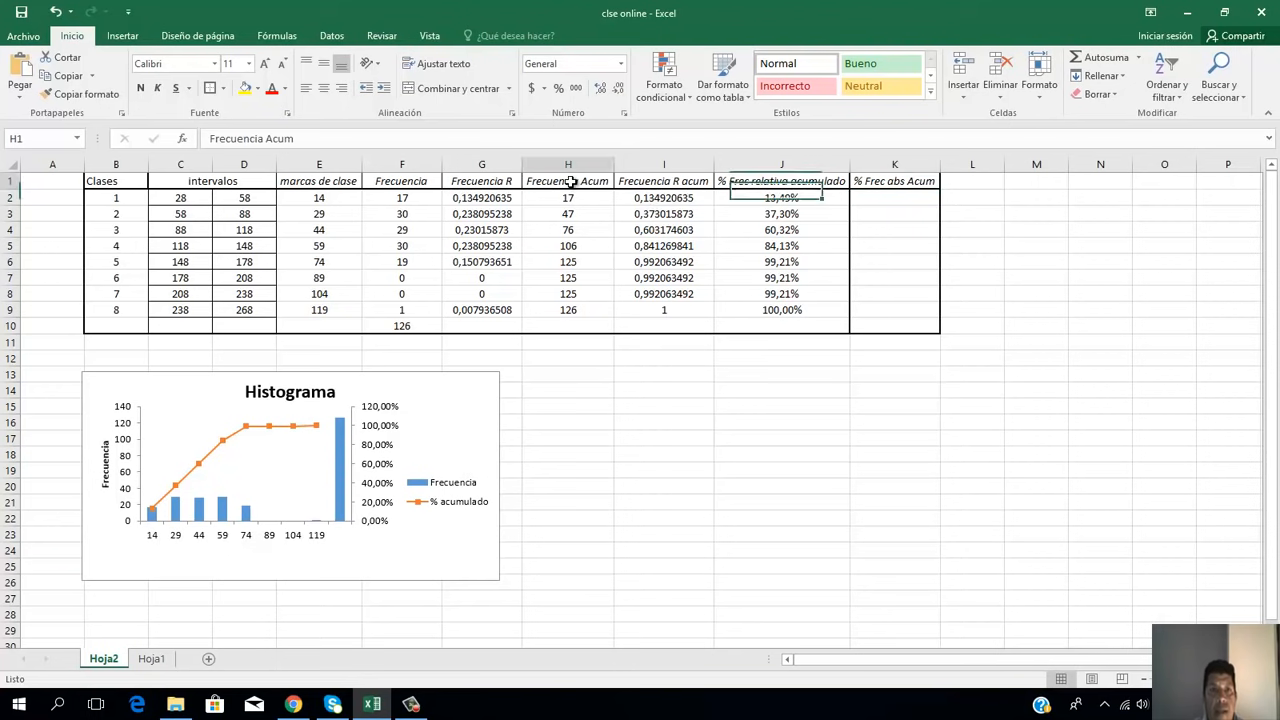
left_click(266, 139)
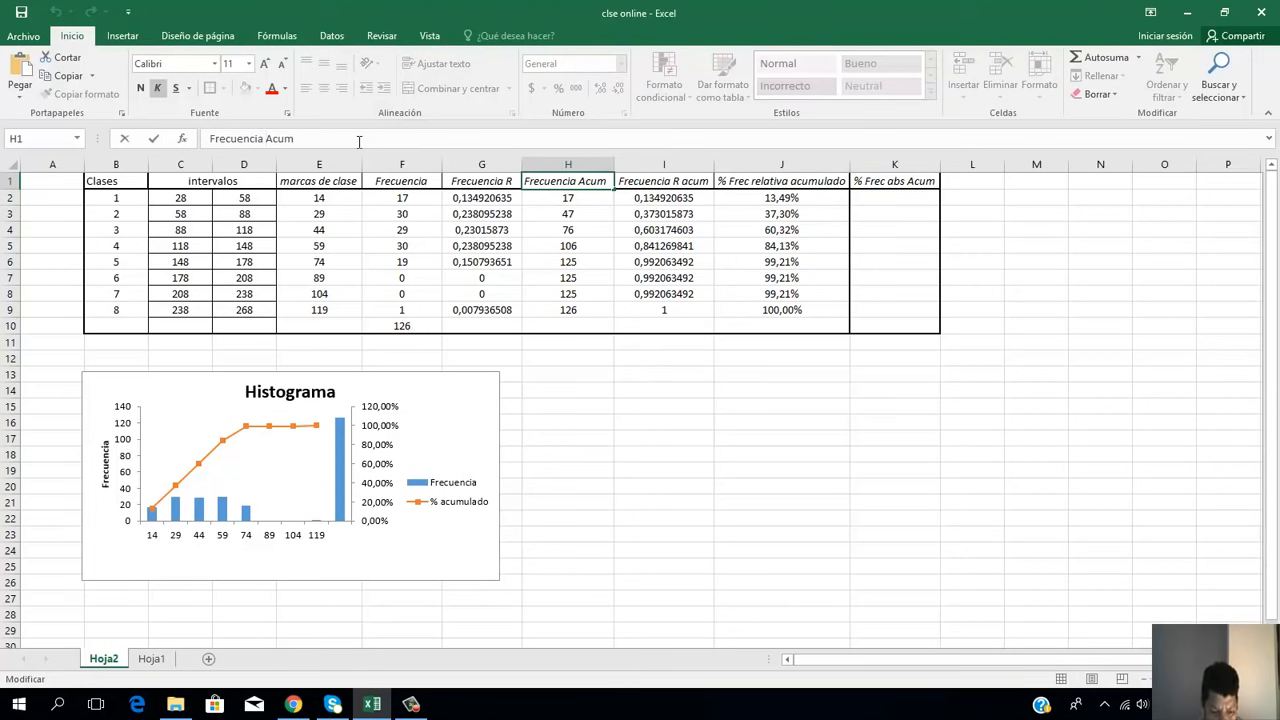
type("Abs")
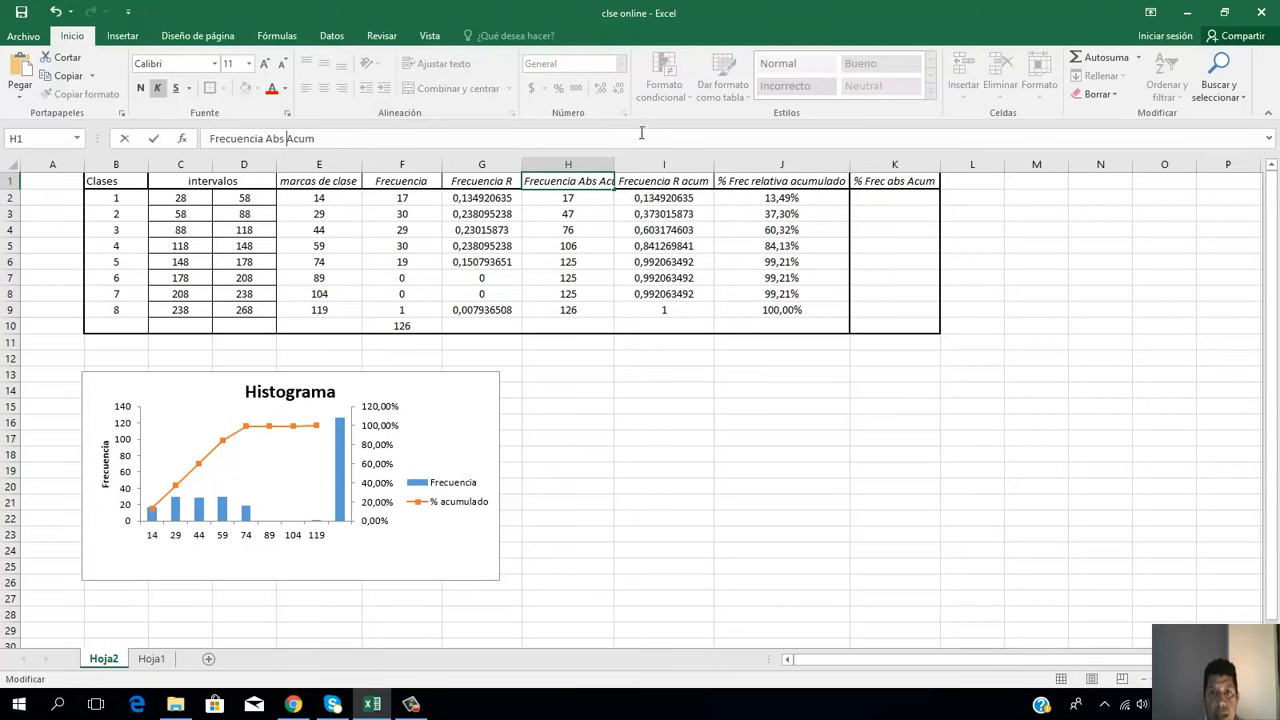
left_click(600, 228)
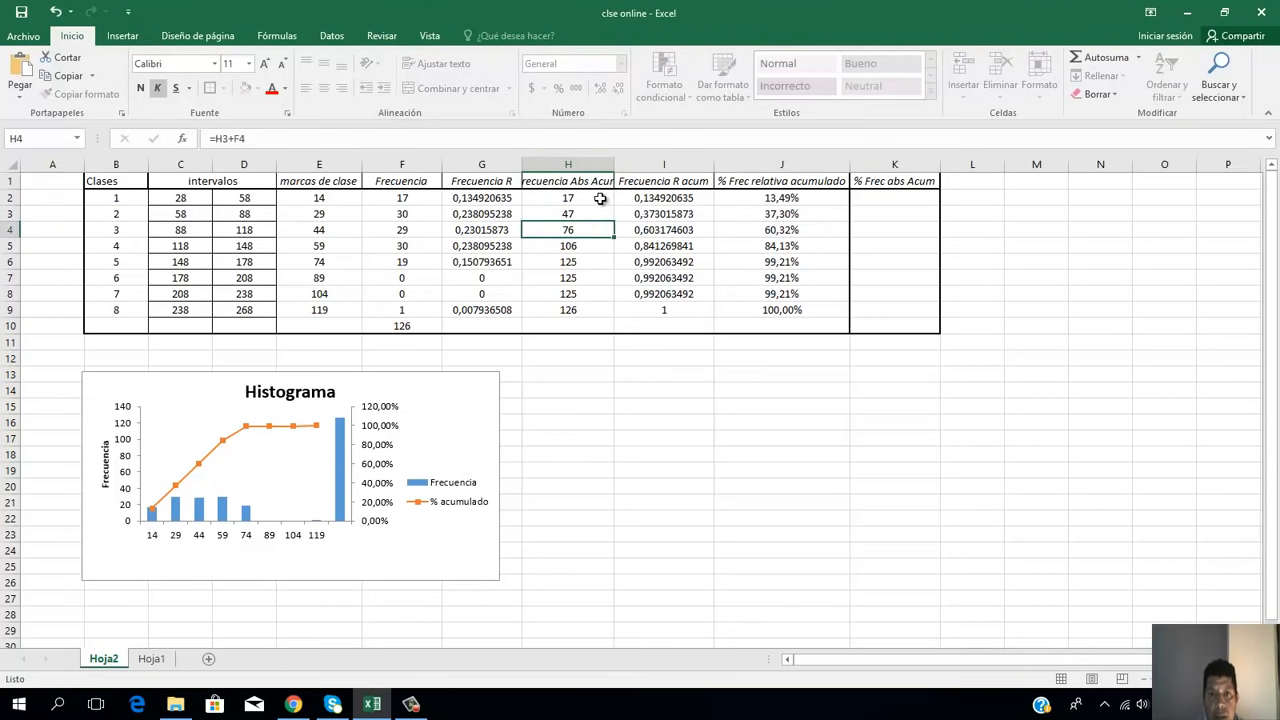
left_click(610, 178)
double_click(614, 165)
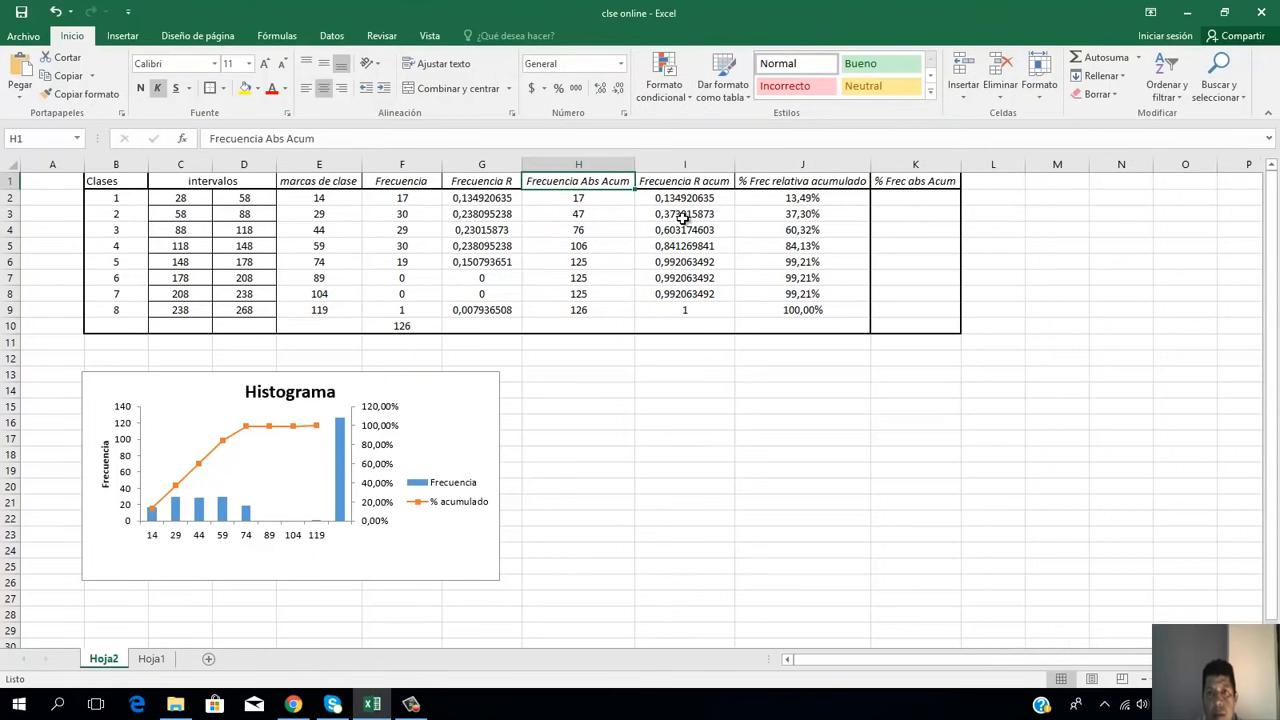
Step: Review the class 1 cumulative entries in H2, I2 and J2, and select K2 in the % Frec abs Acum column
left_click(595, 200)
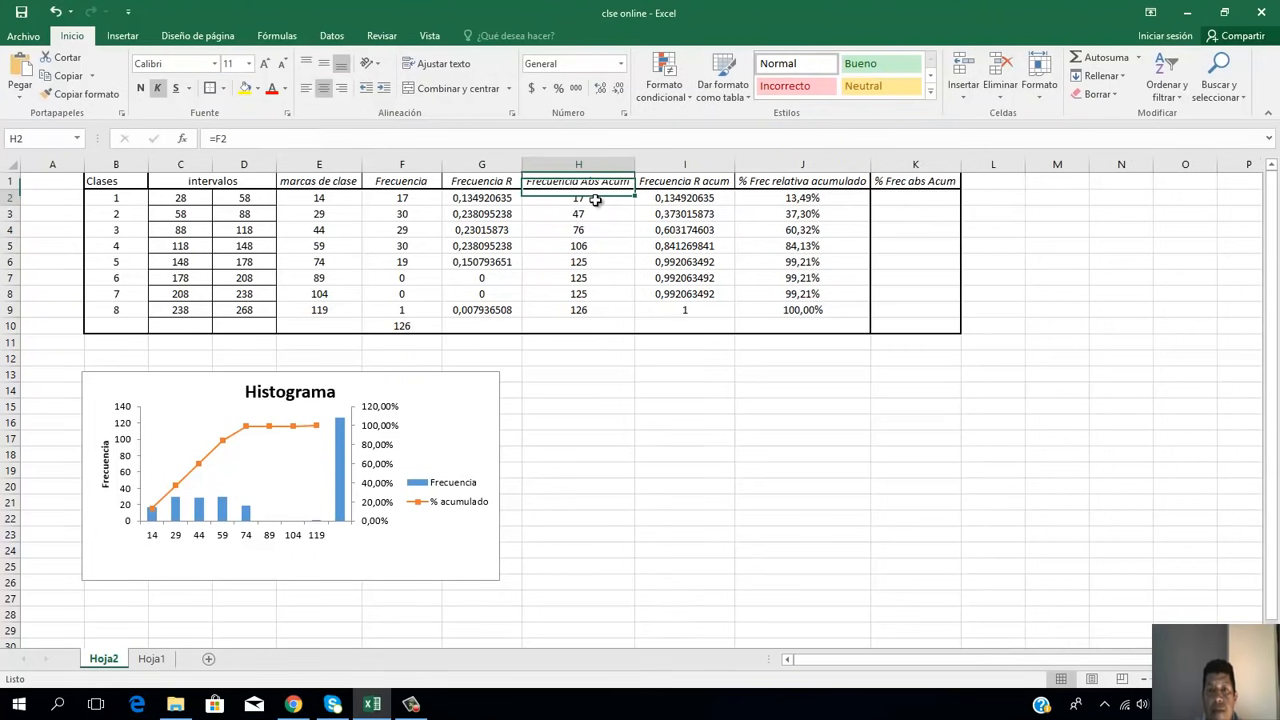
left_click(686, 204)
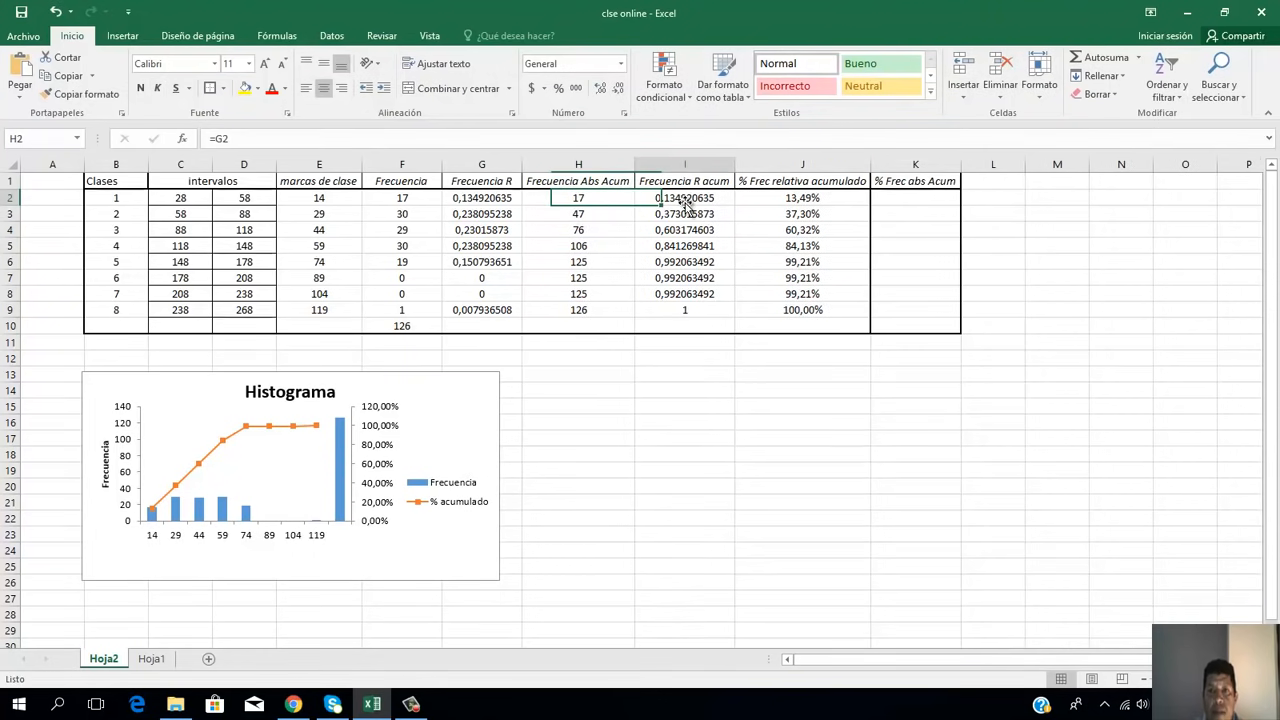
left_click(808, 200)
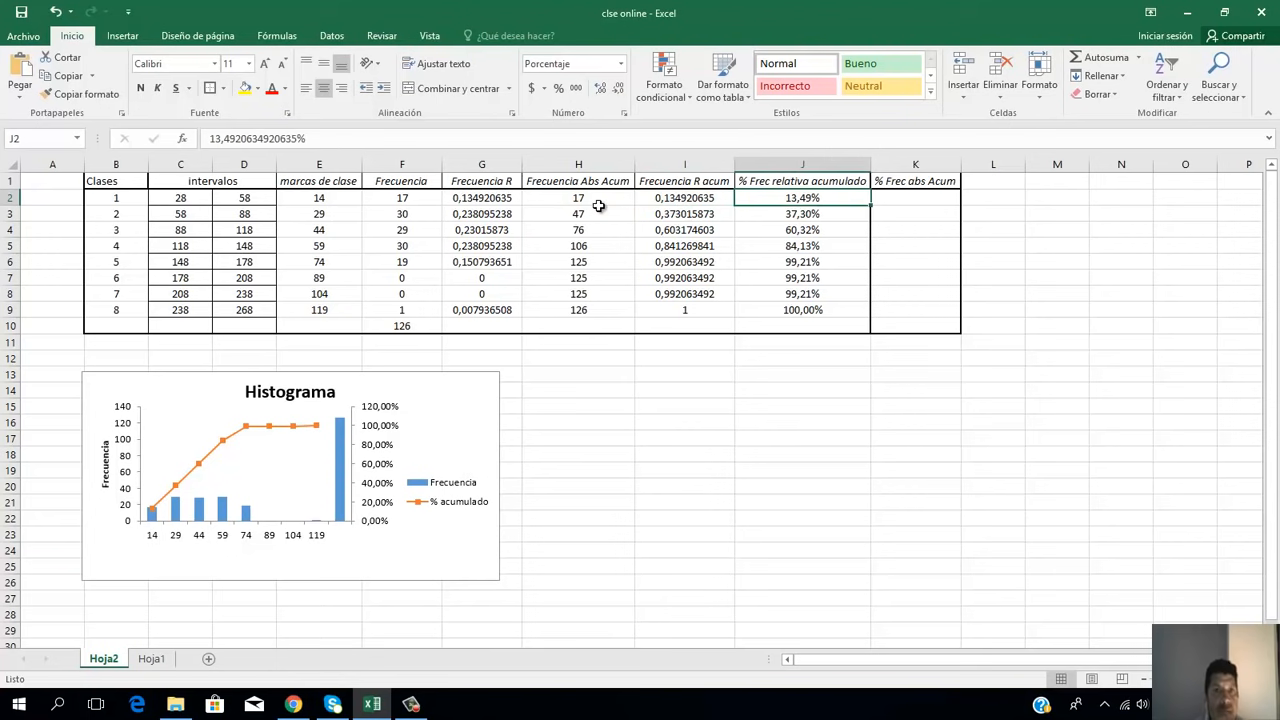
left_click(900, 199)
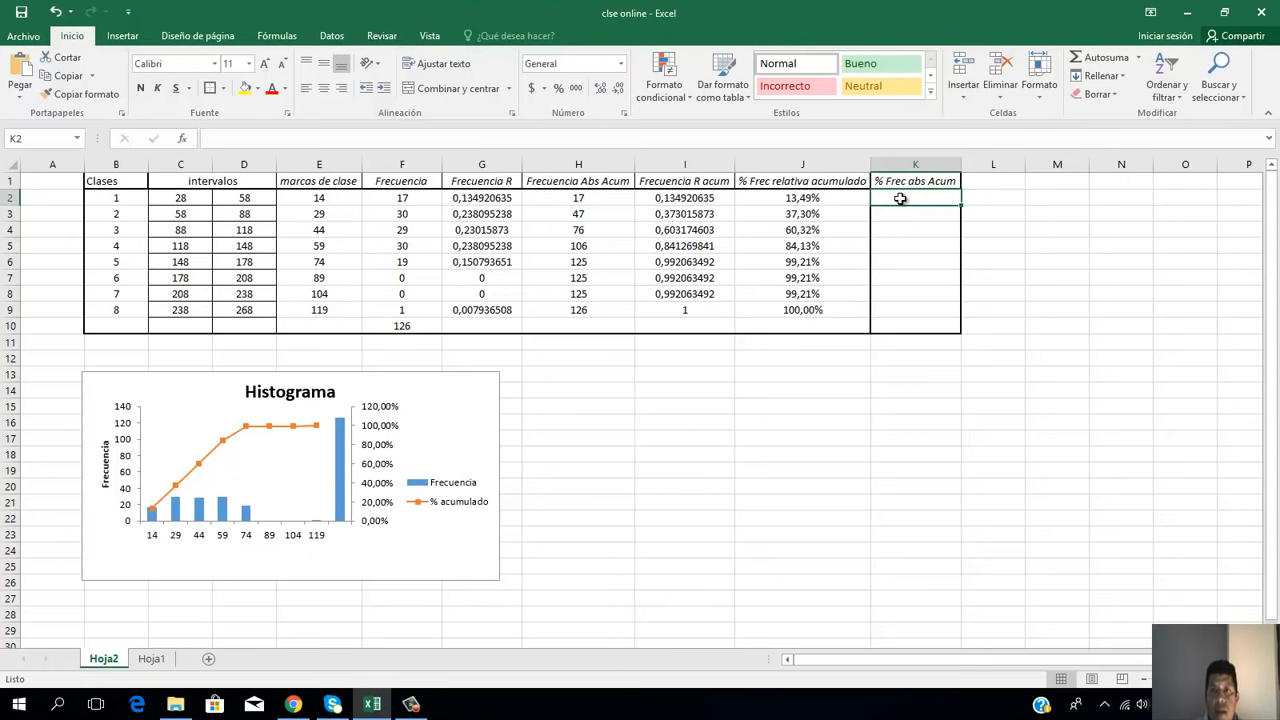
Step: Enter =H2*0,01 in K2 to compute the class 1 value of the % Frec abs Acum column
type("17")
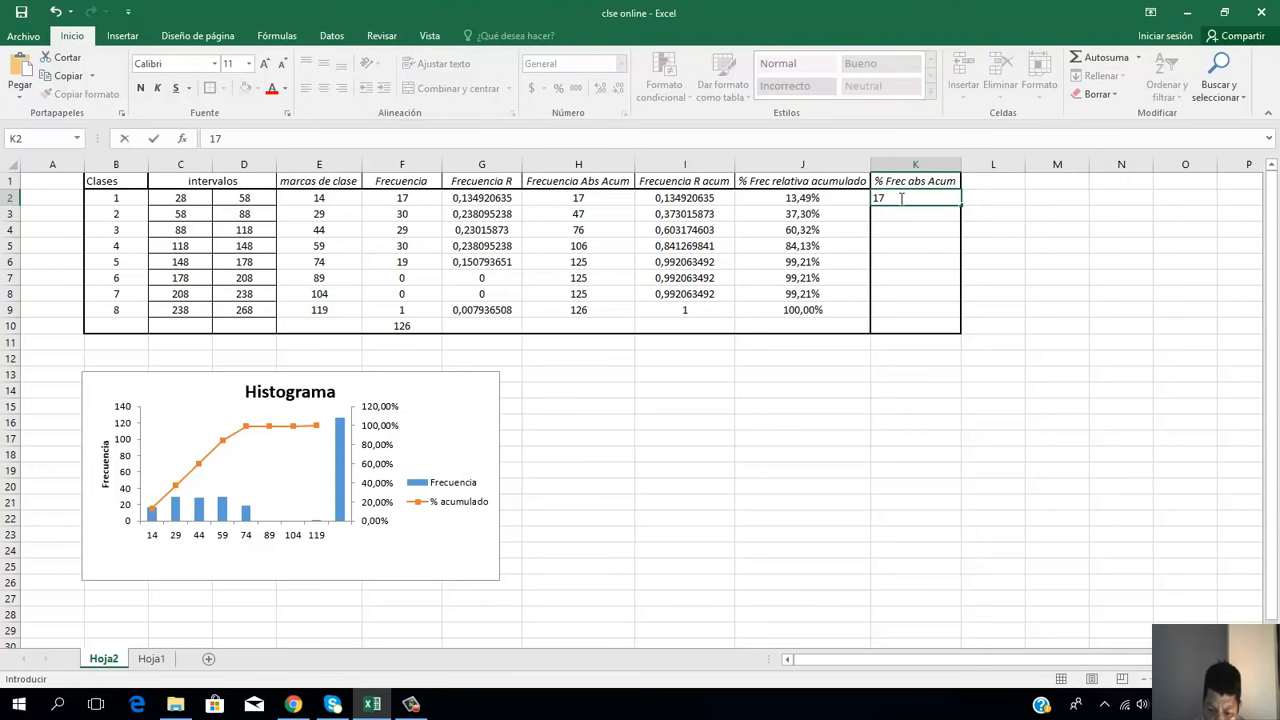
type("=")
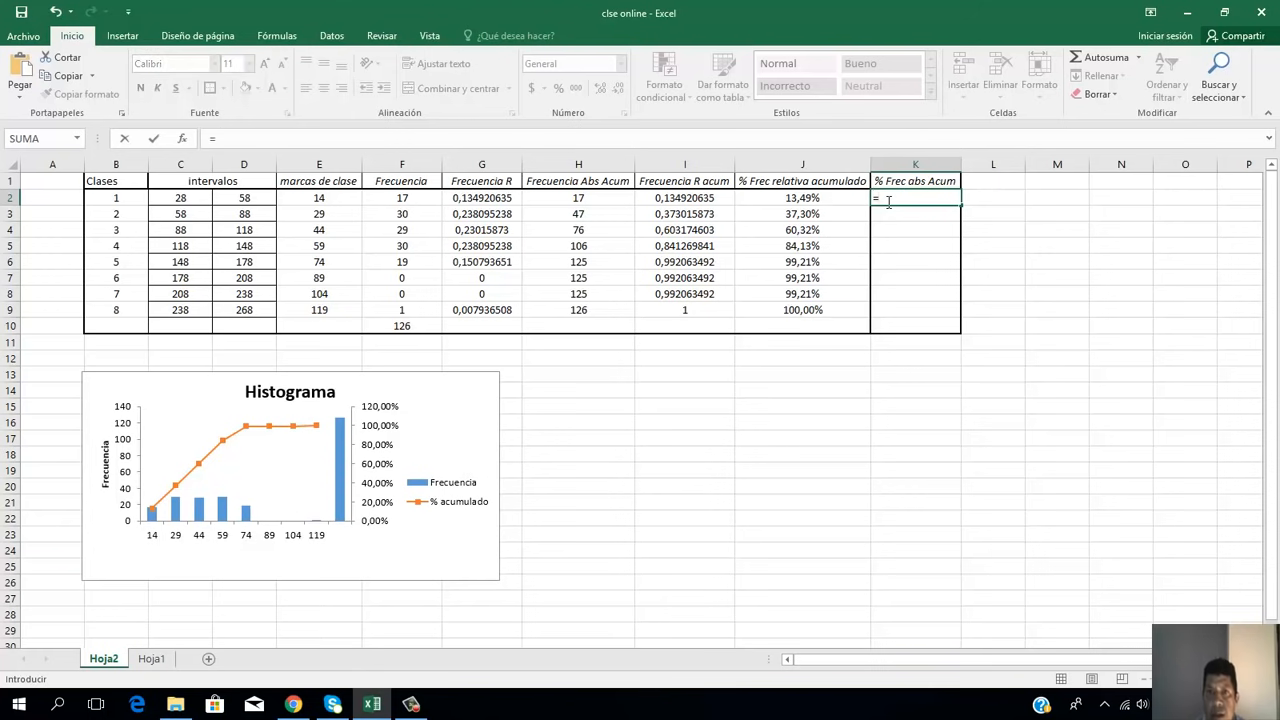
left_click(622, 200)
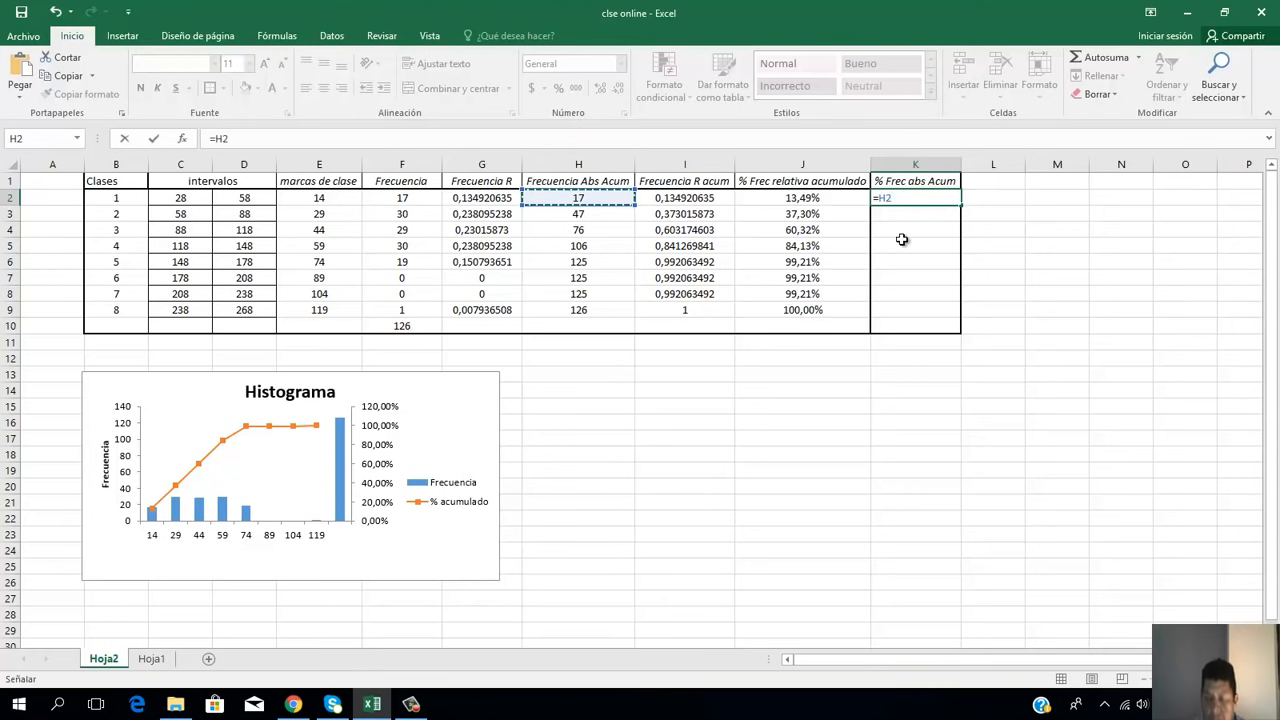
type("*")
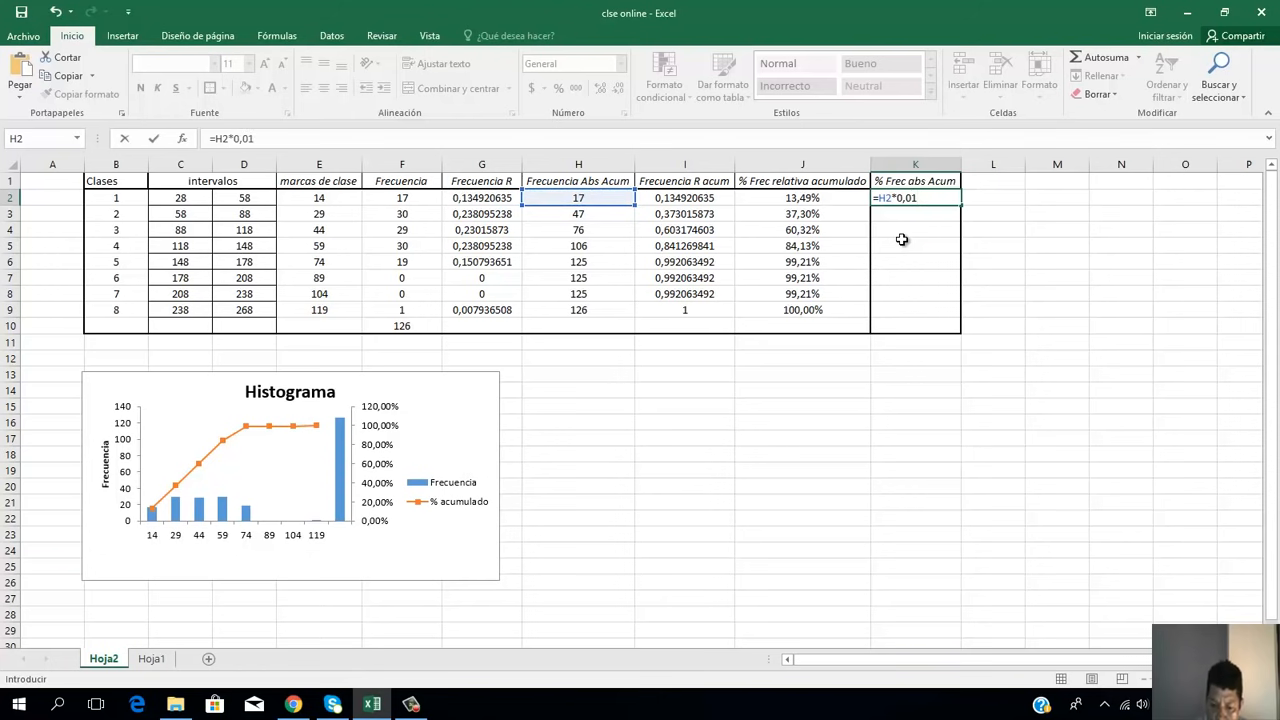
key("Return")
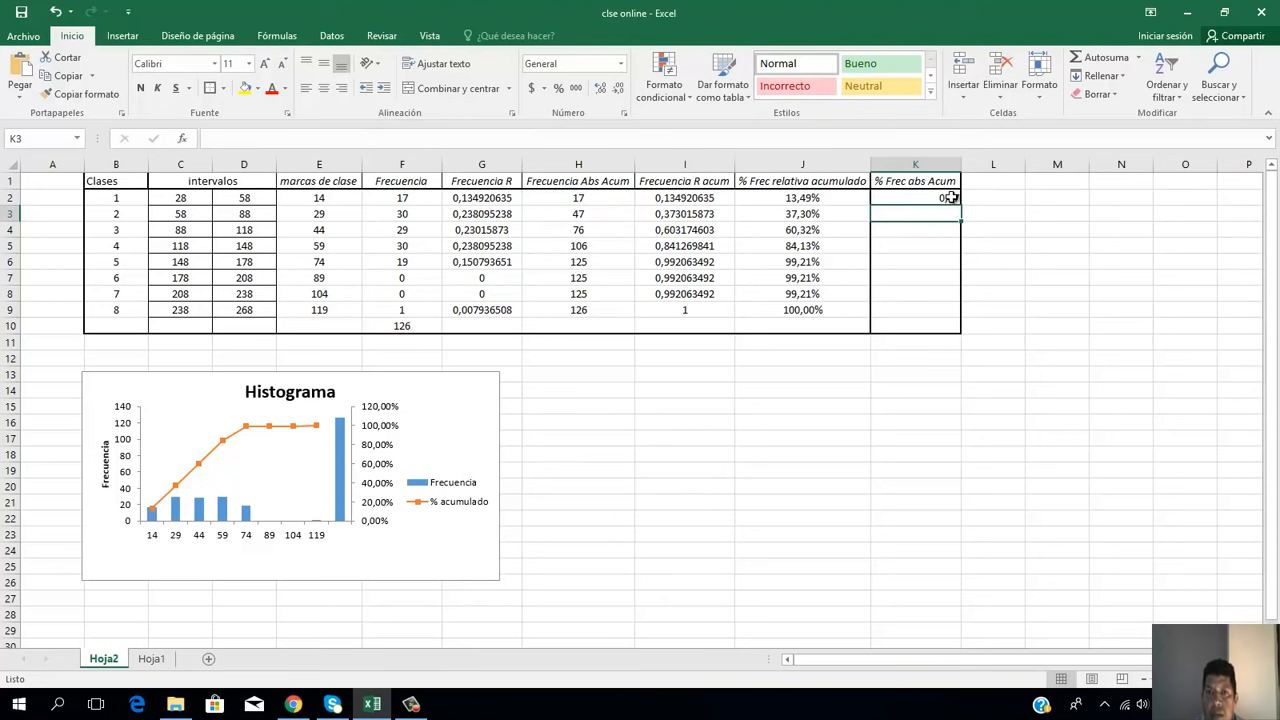
Step: Enter =H3*0,01 in K3 for class 2 of the % Frec abs Acum column
type("=")
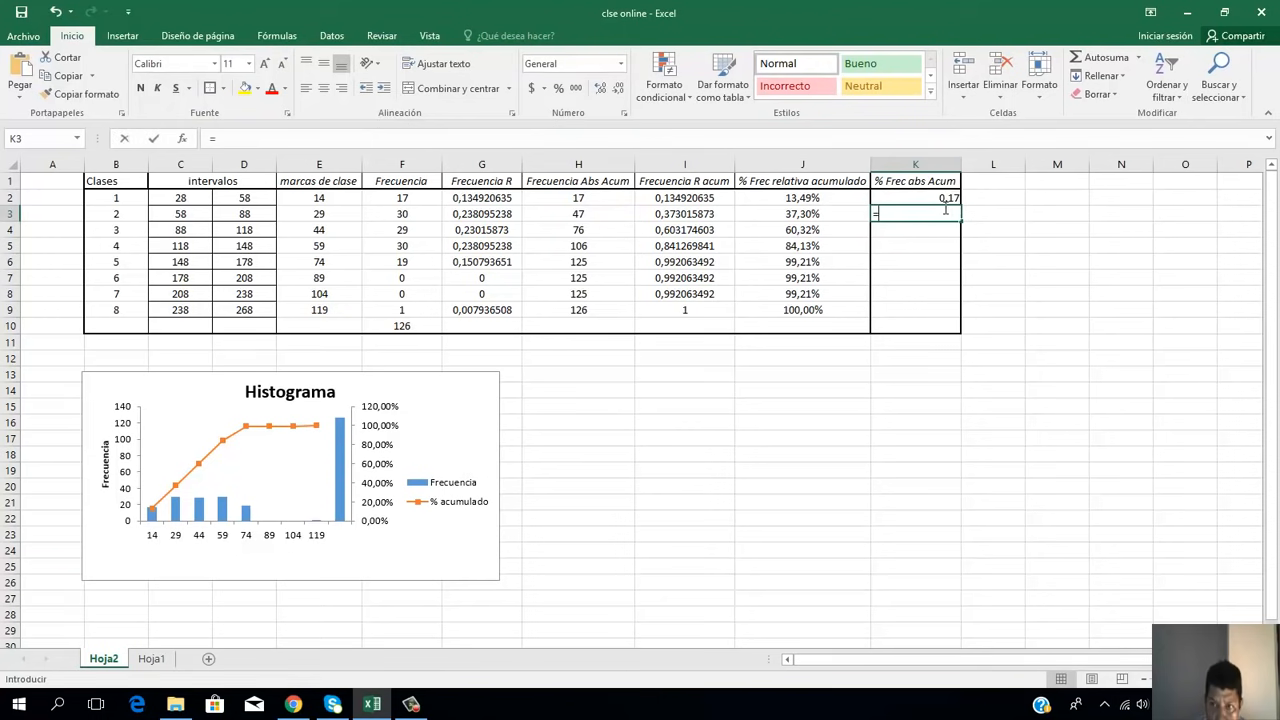
left_click(616, 215)
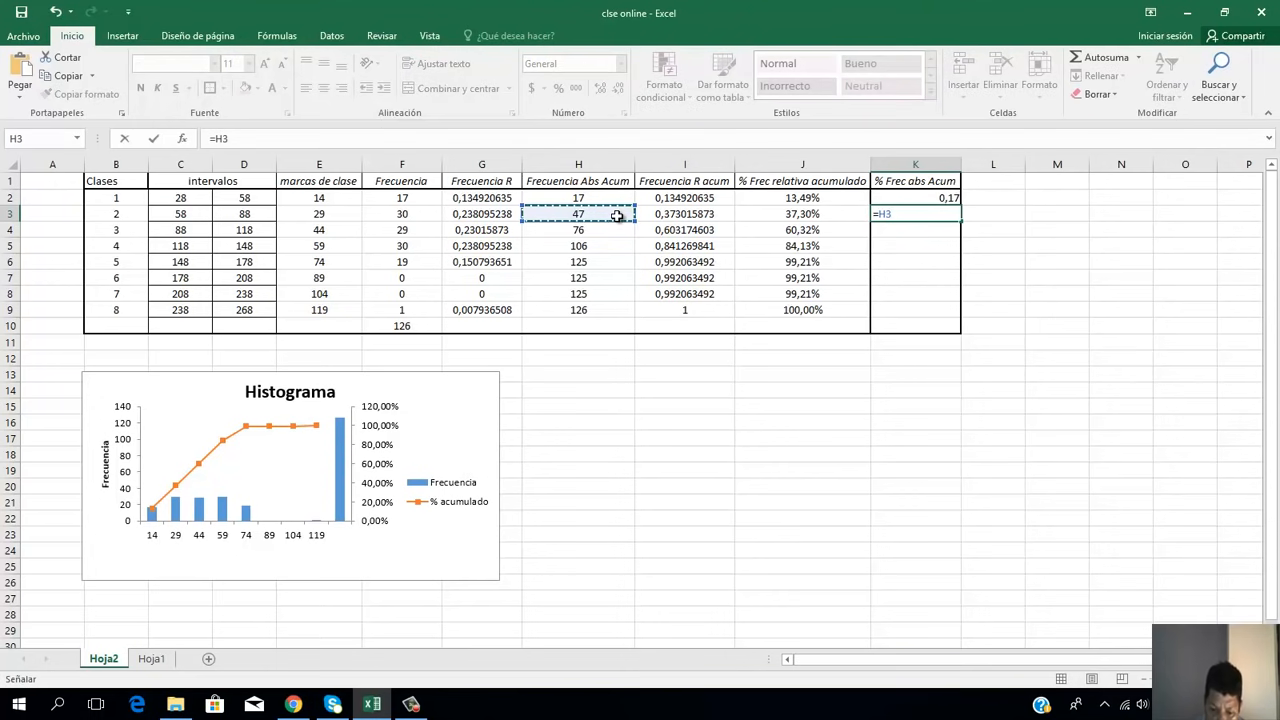
type("*")
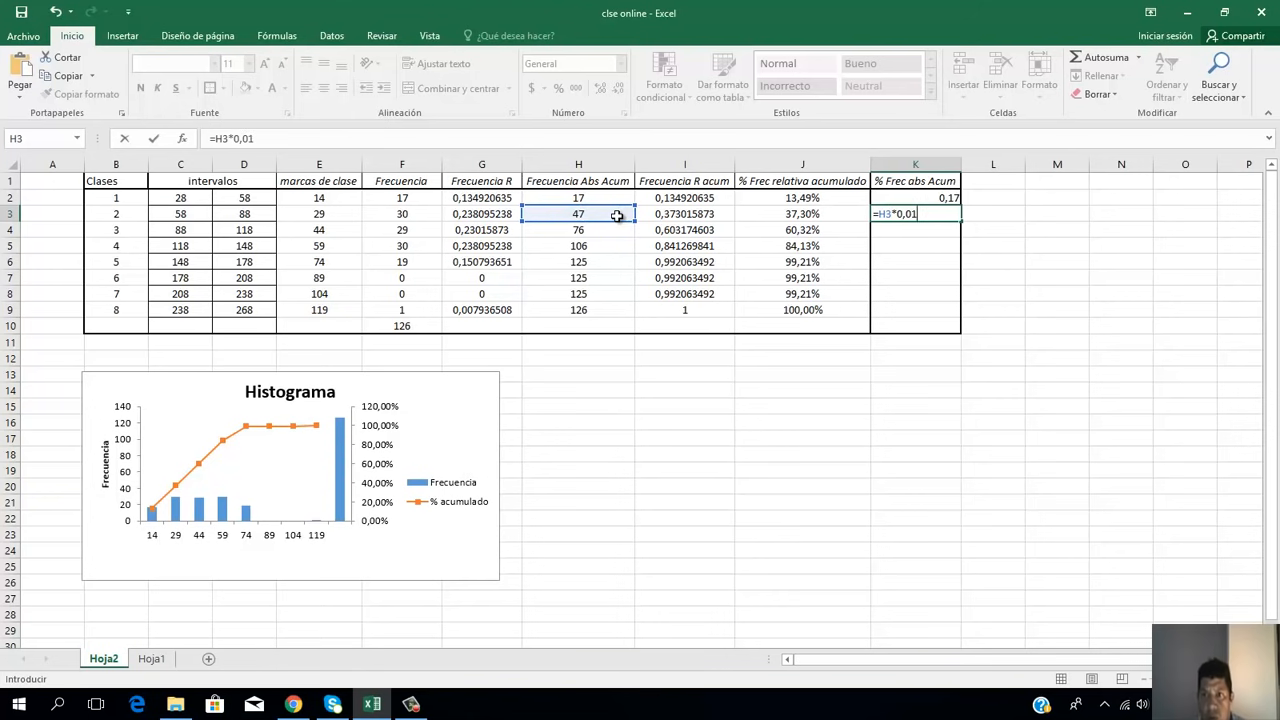
type("0,01")
key("Return")
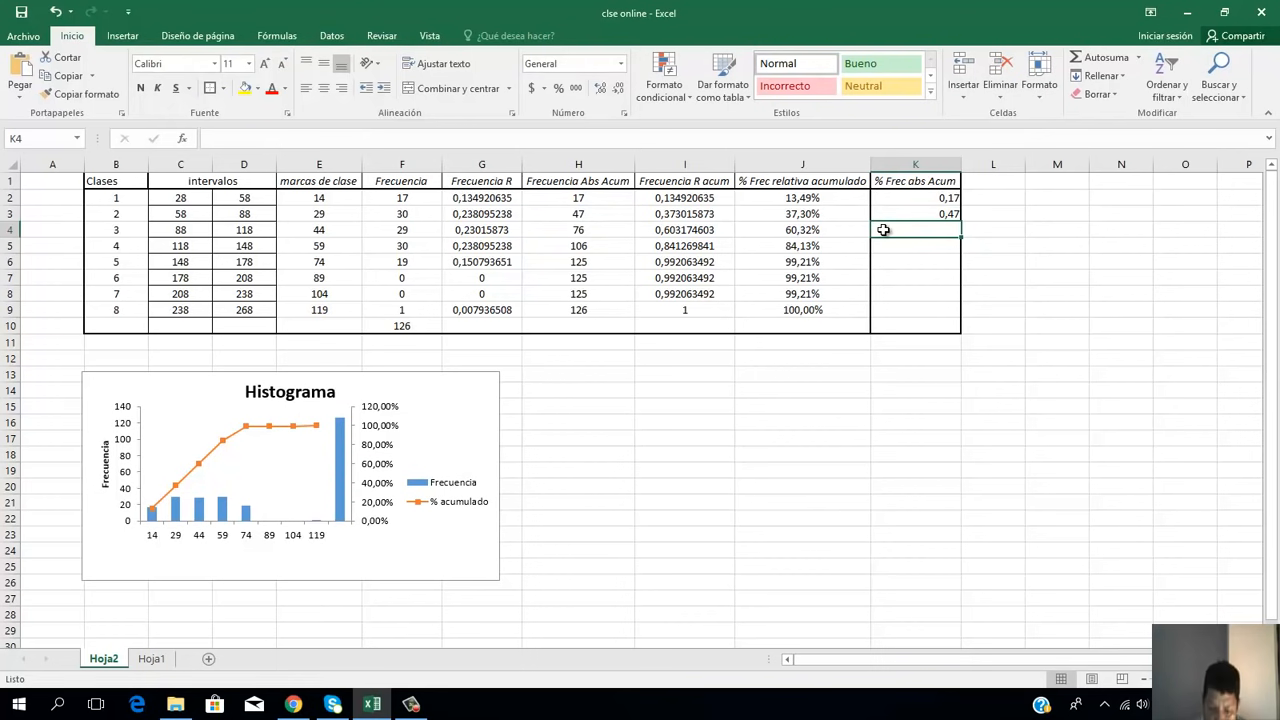
Step: Enter =H4*0,01 in K4 for class 3 of the % Frec abs Acum column
type("?")
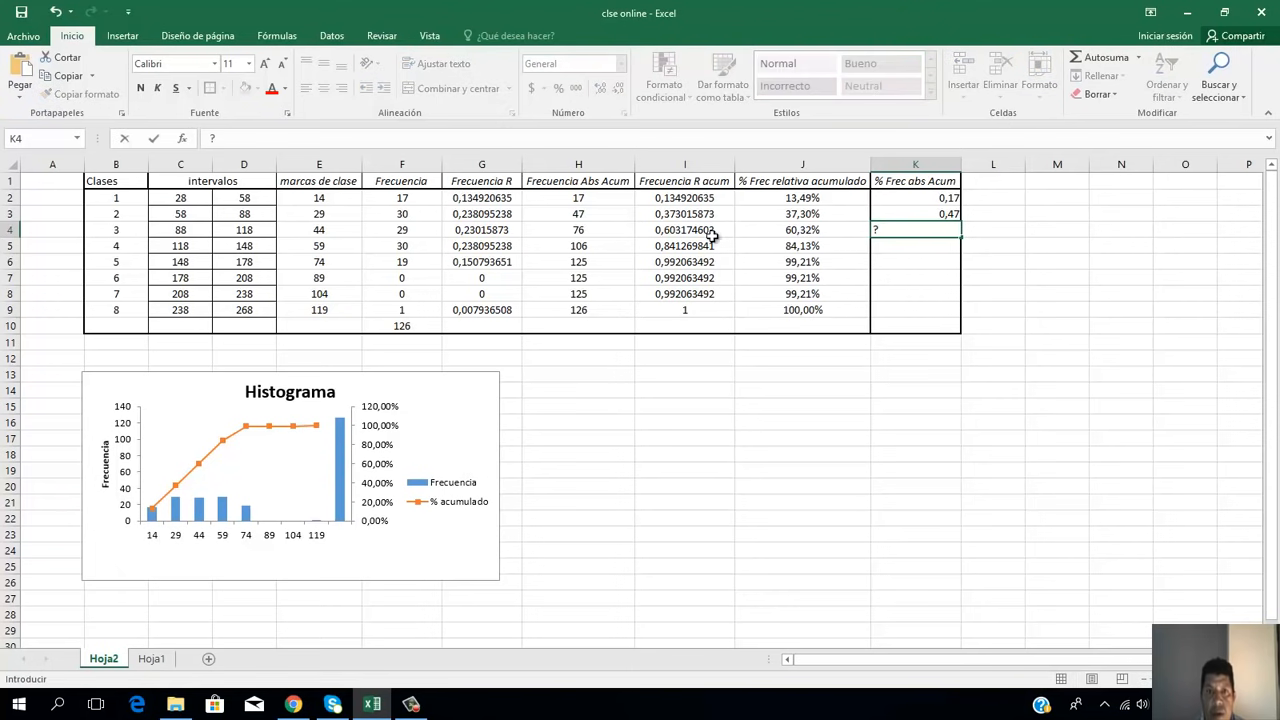
left_click(591, 229)
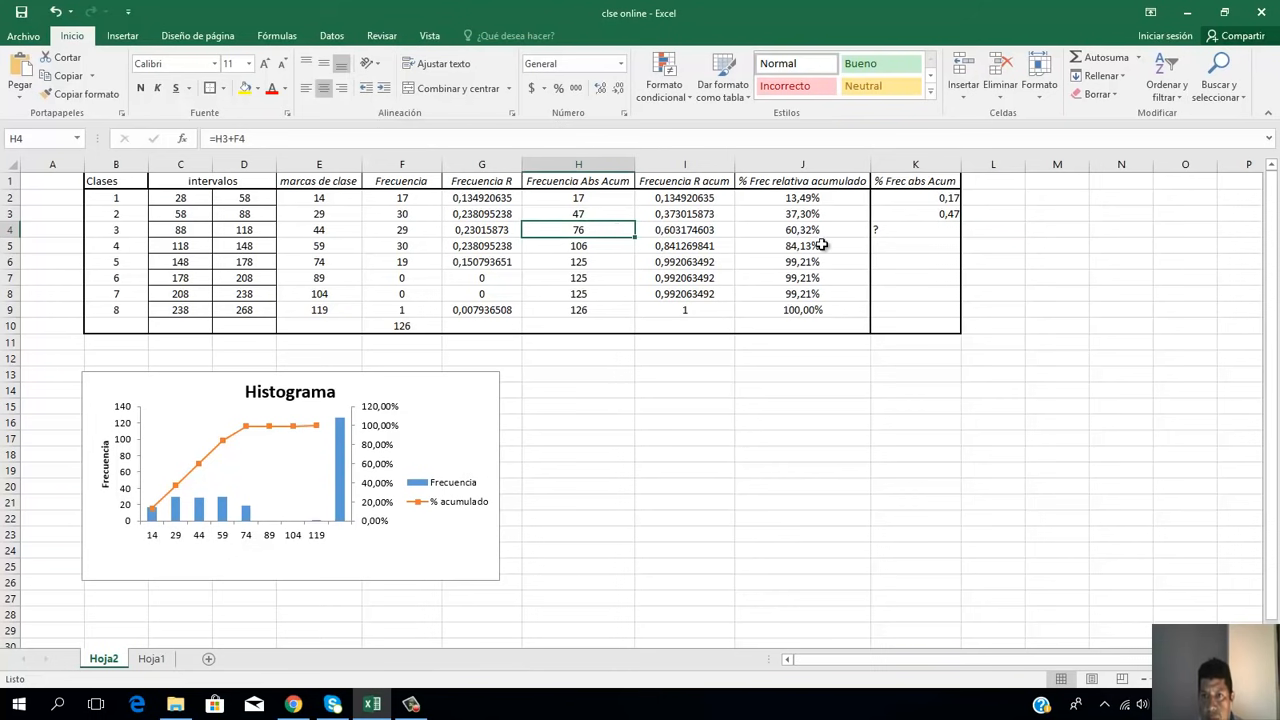
left_click(889, 228)
key("BackSpace")
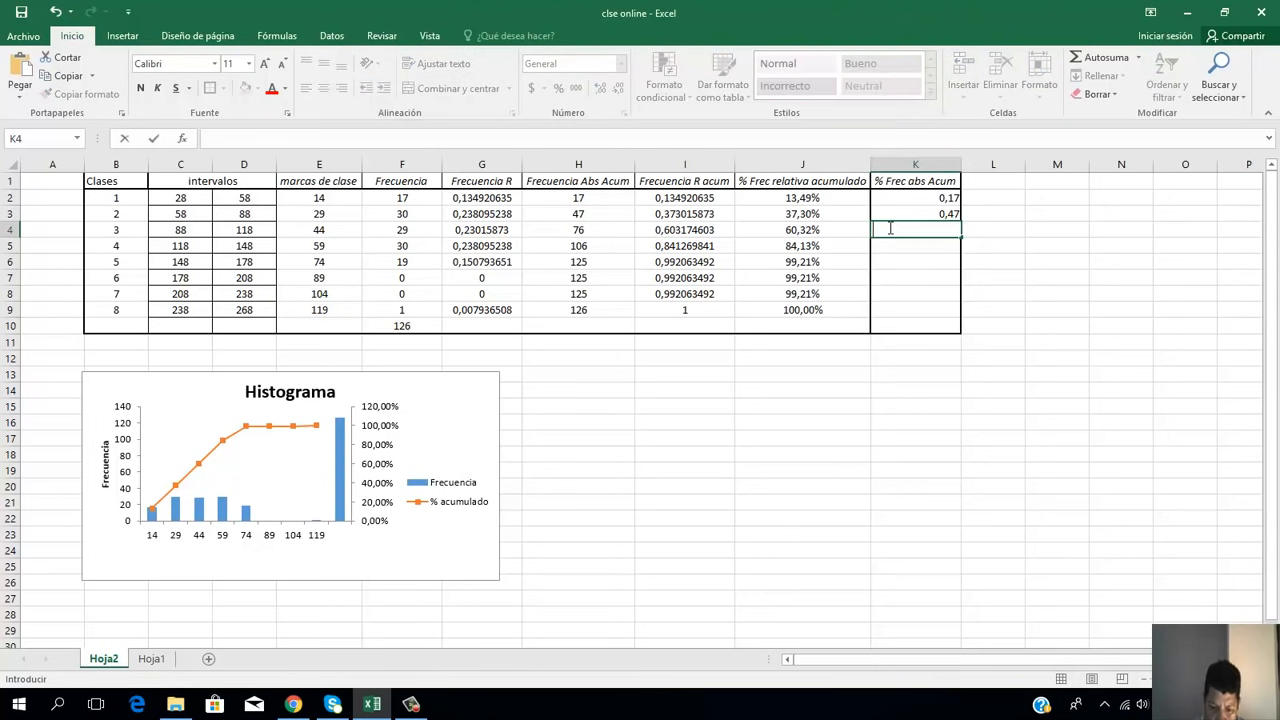
type("=")
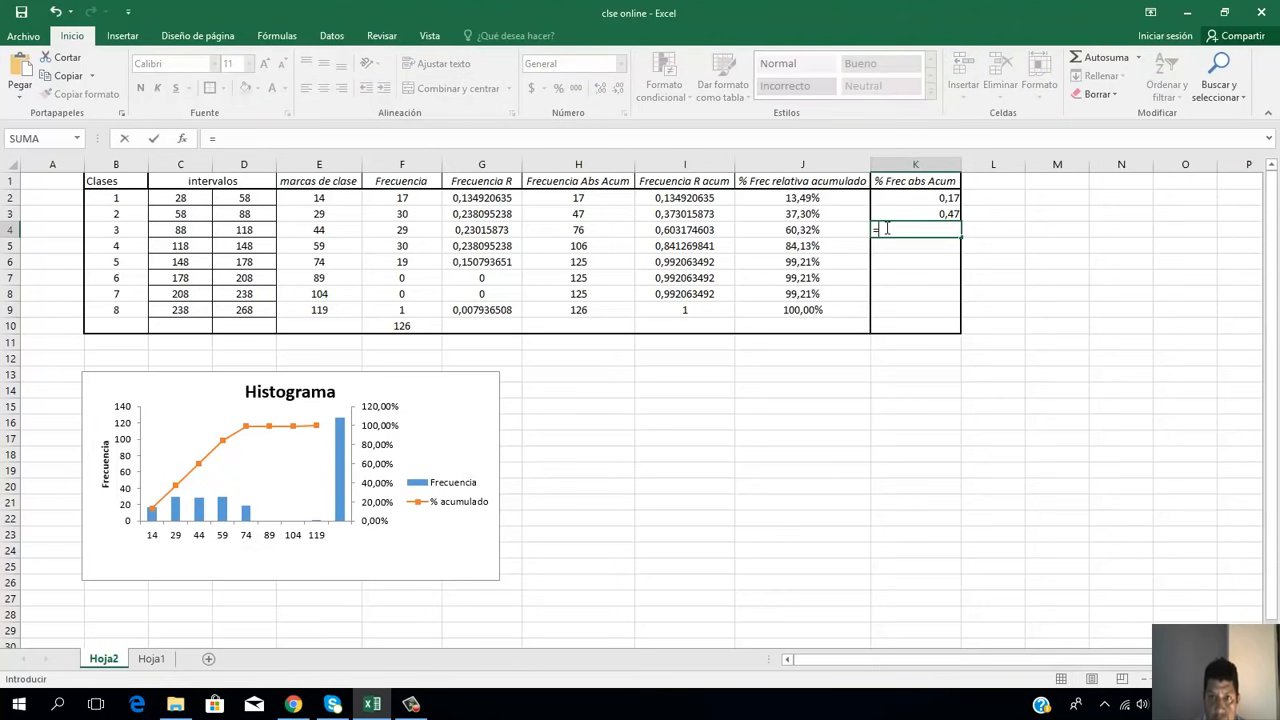
left_click(597, 231)
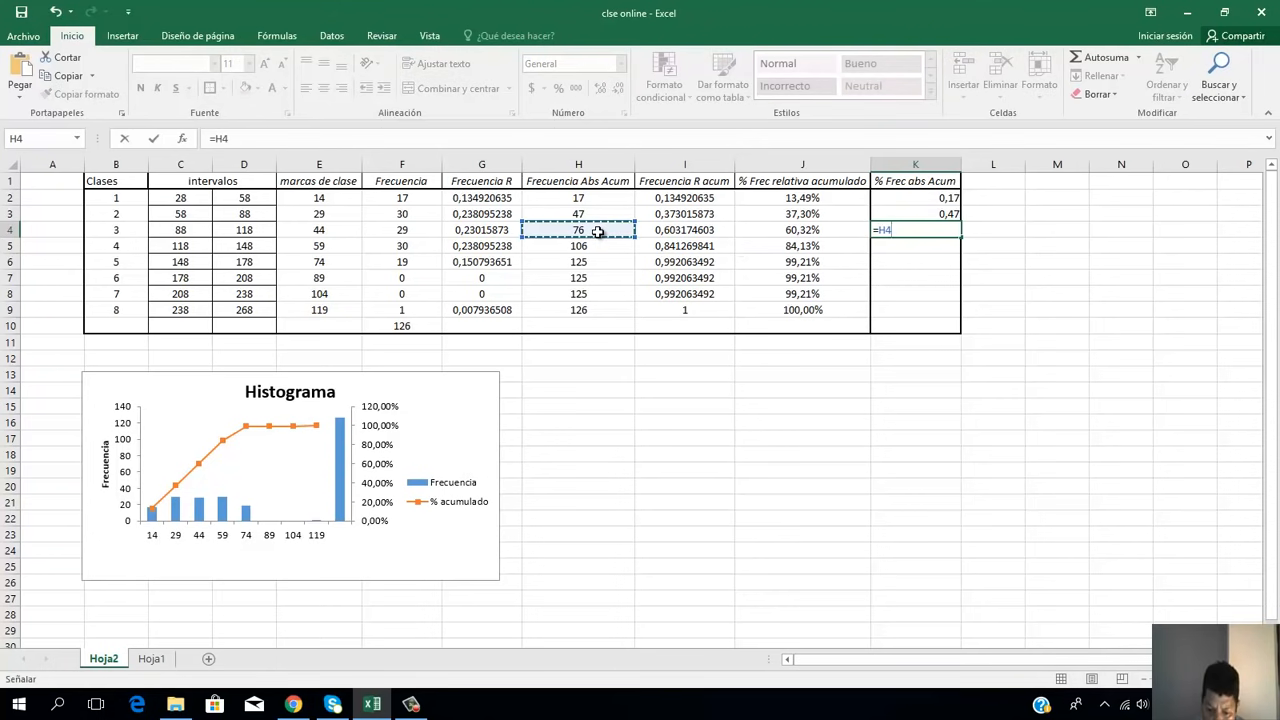
type("*")
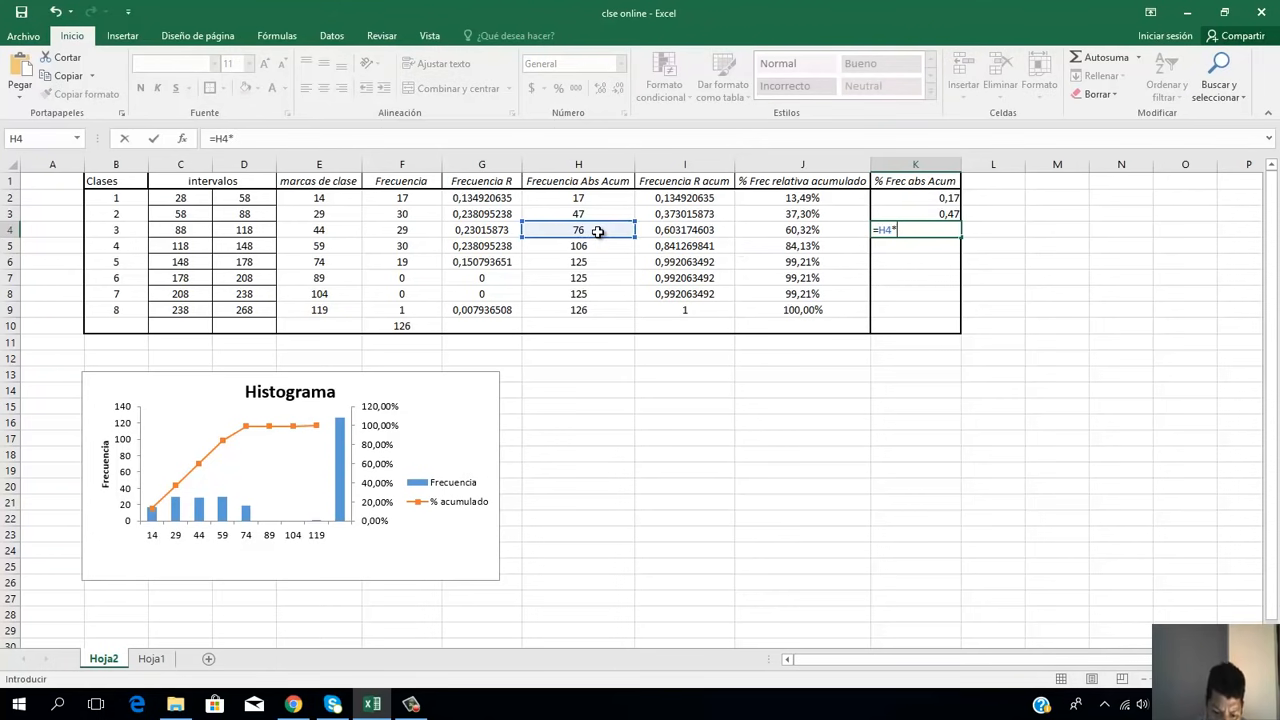
type("0,01")
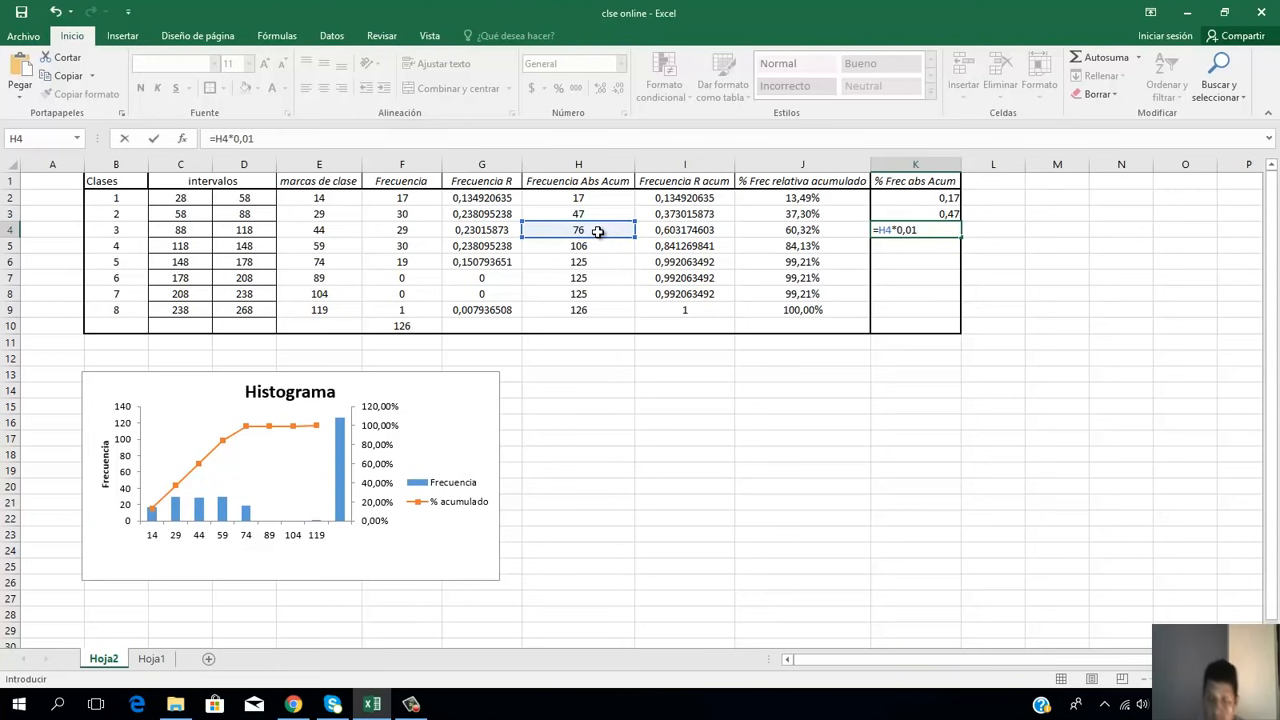
key("Return")
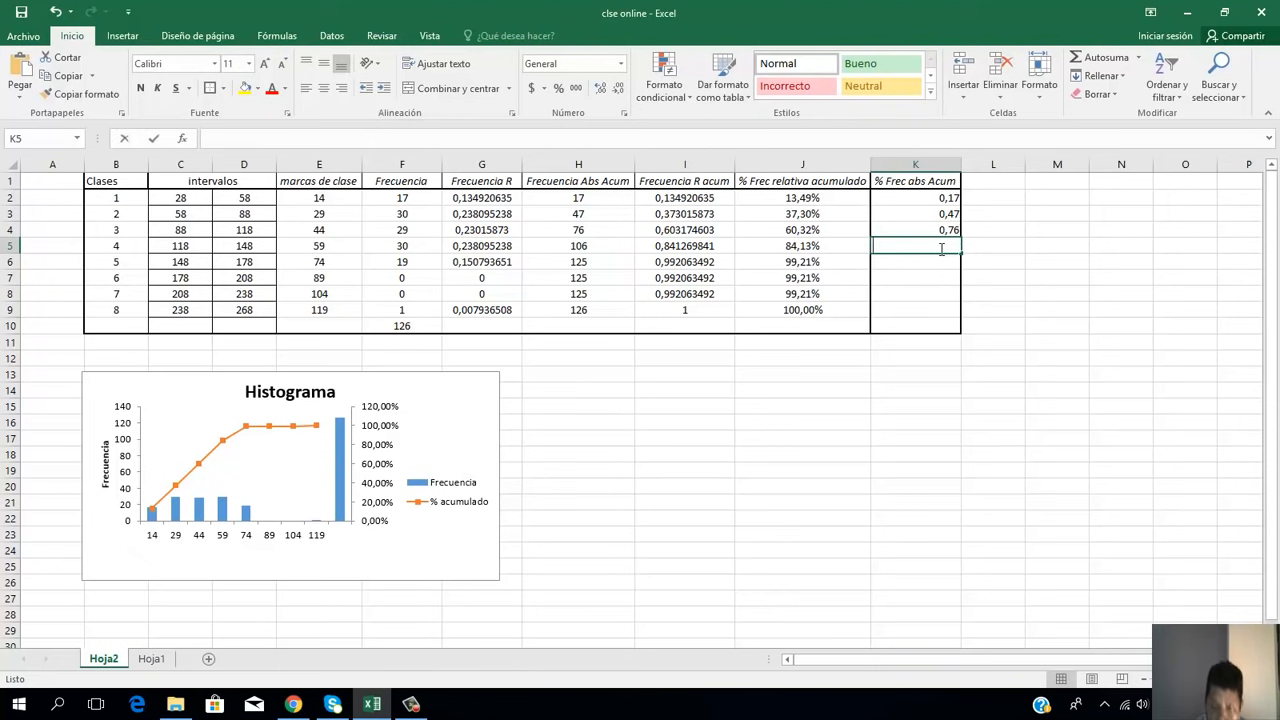
Step: Fill K5:K8 with each class's cumulative absolute frequency multiplied by 0,01, and enter =I9*0,01 in K9
type("=")
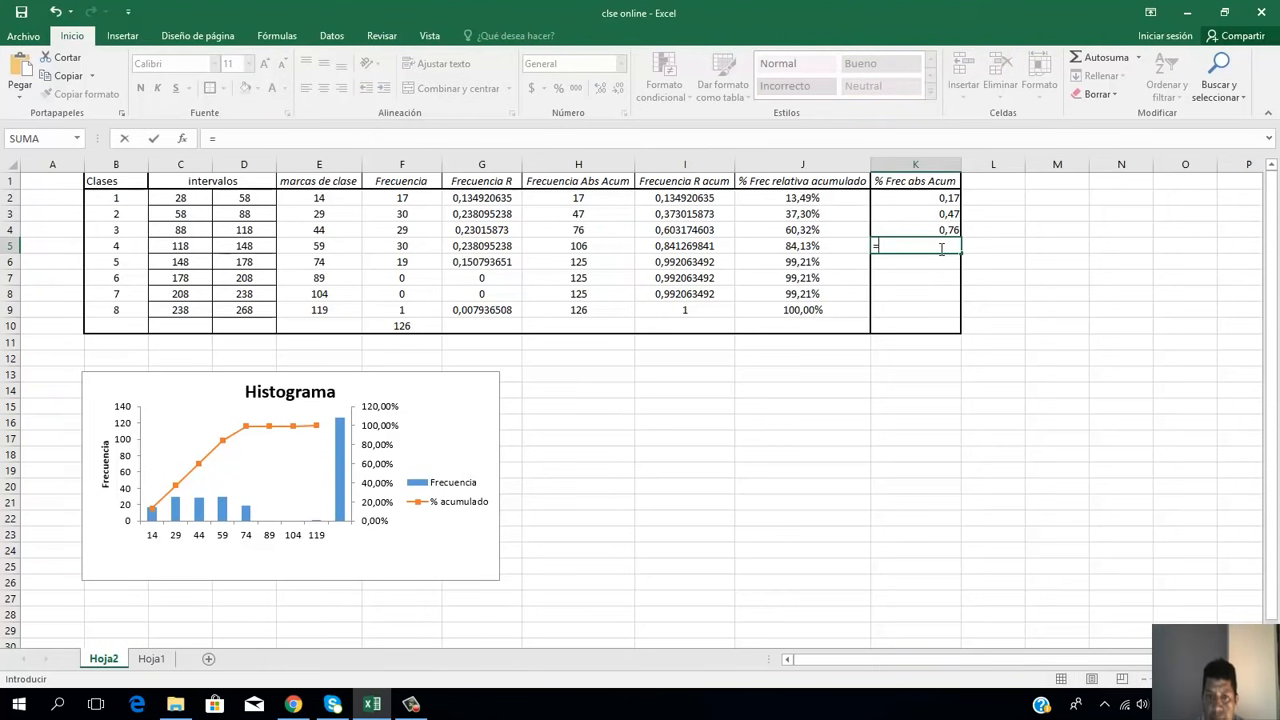
left_click(411, 704)
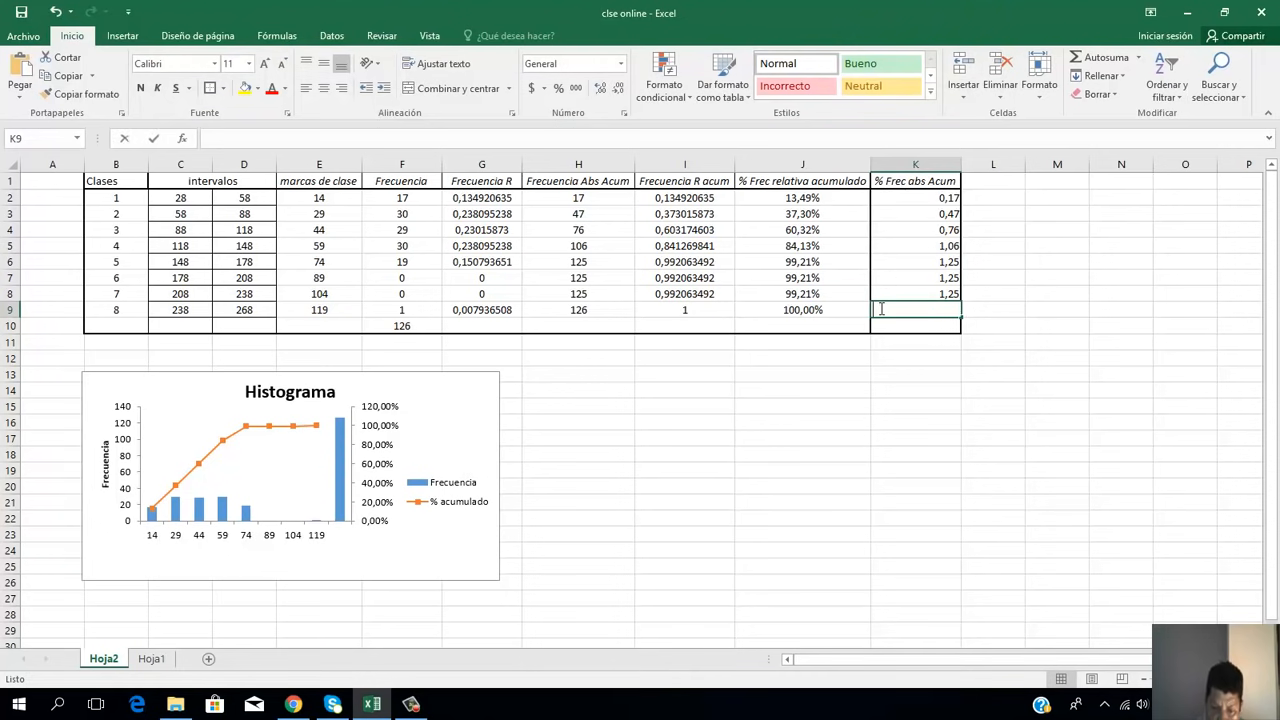
type("=")
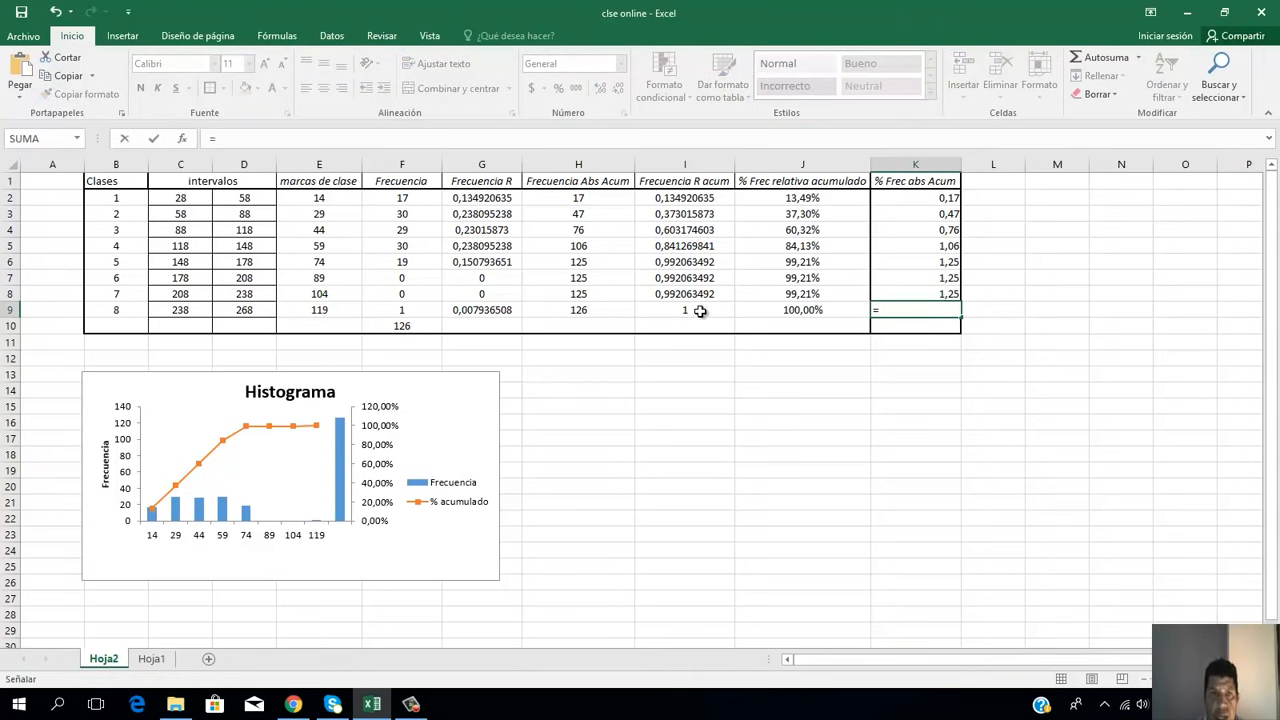
left_click(700, 311)
left_click(934, 313)
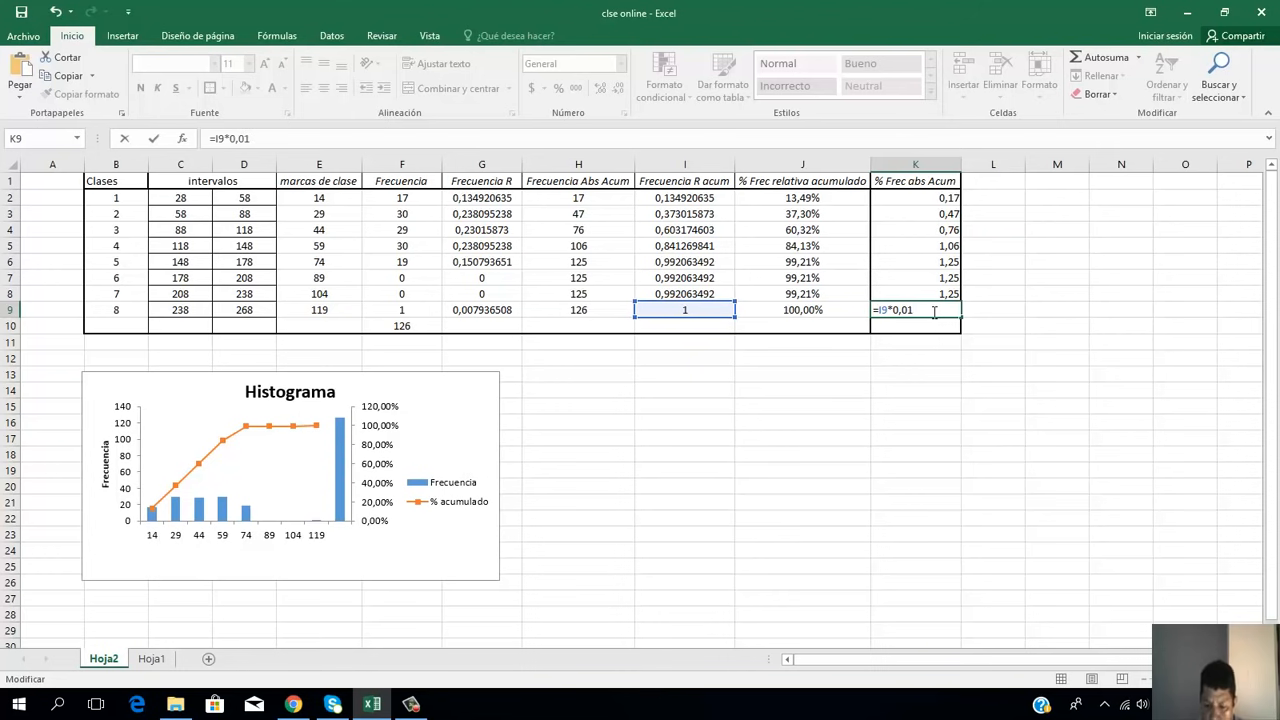
key("Return")
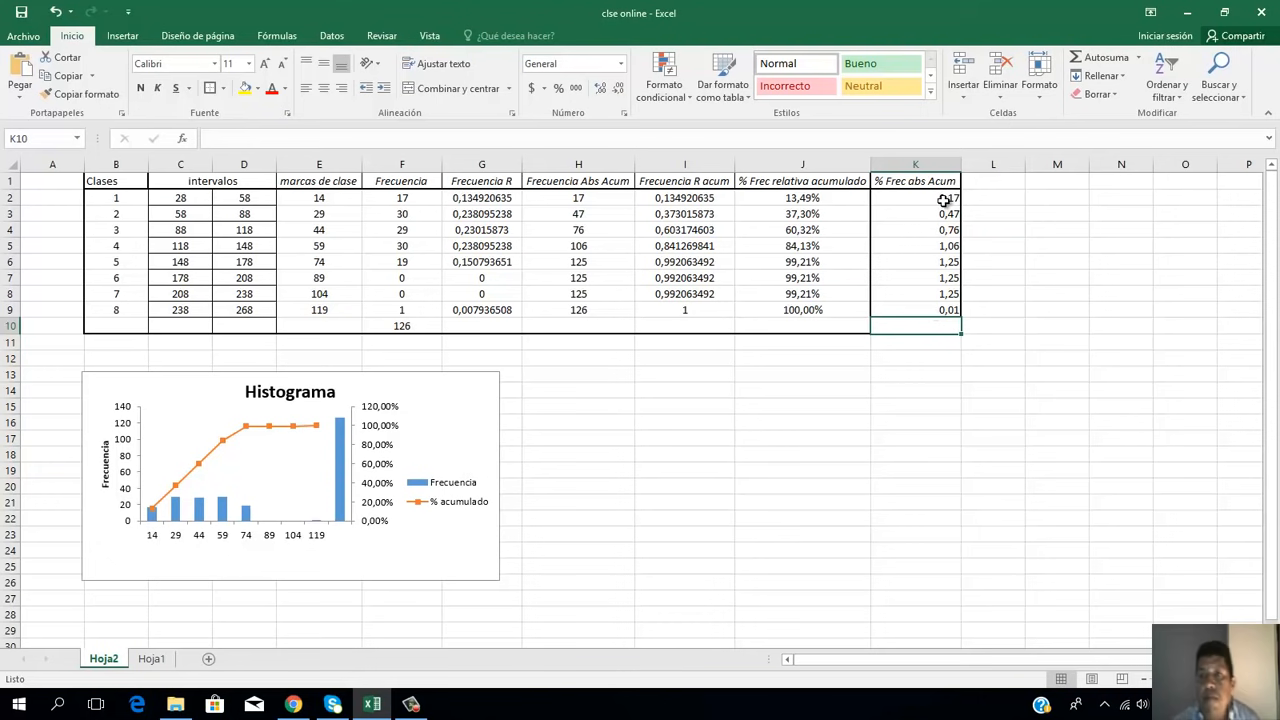
Step: Format the whole % Frec abs Acum column K as Porcentaje and deselect it
left_click(937, 163)
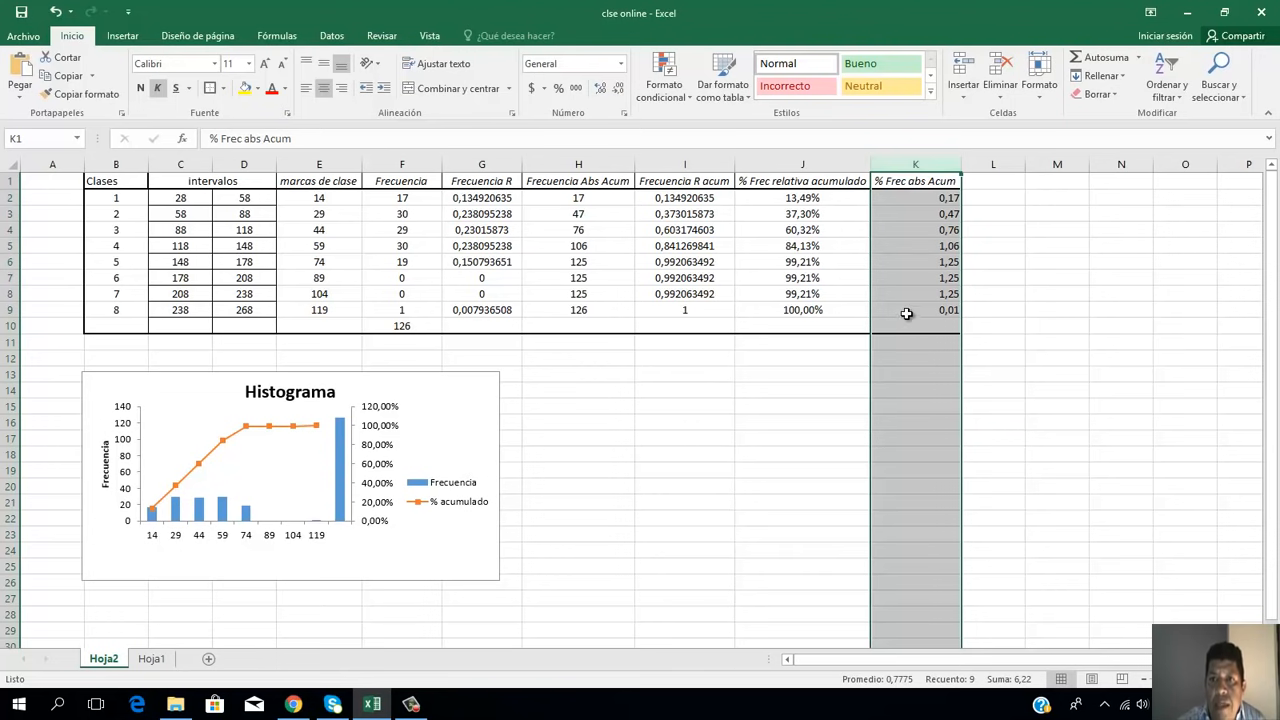
left_click(621, 64)
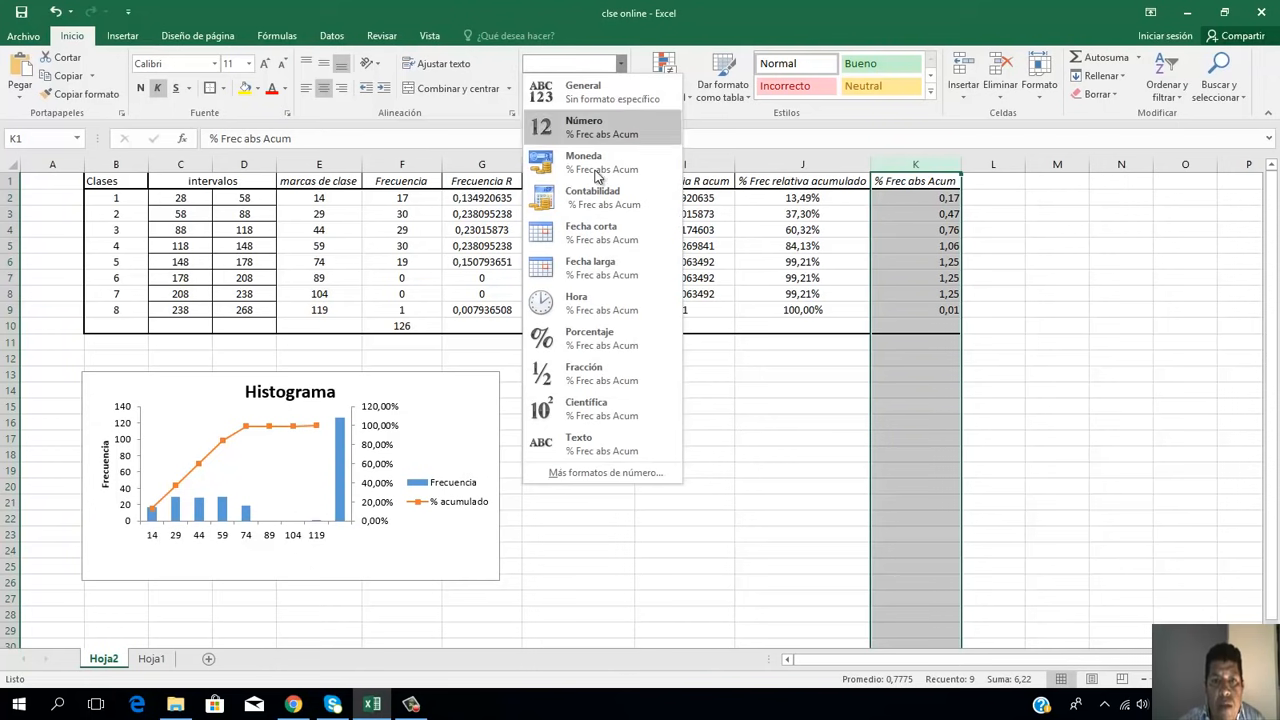
left_click(592, 337)
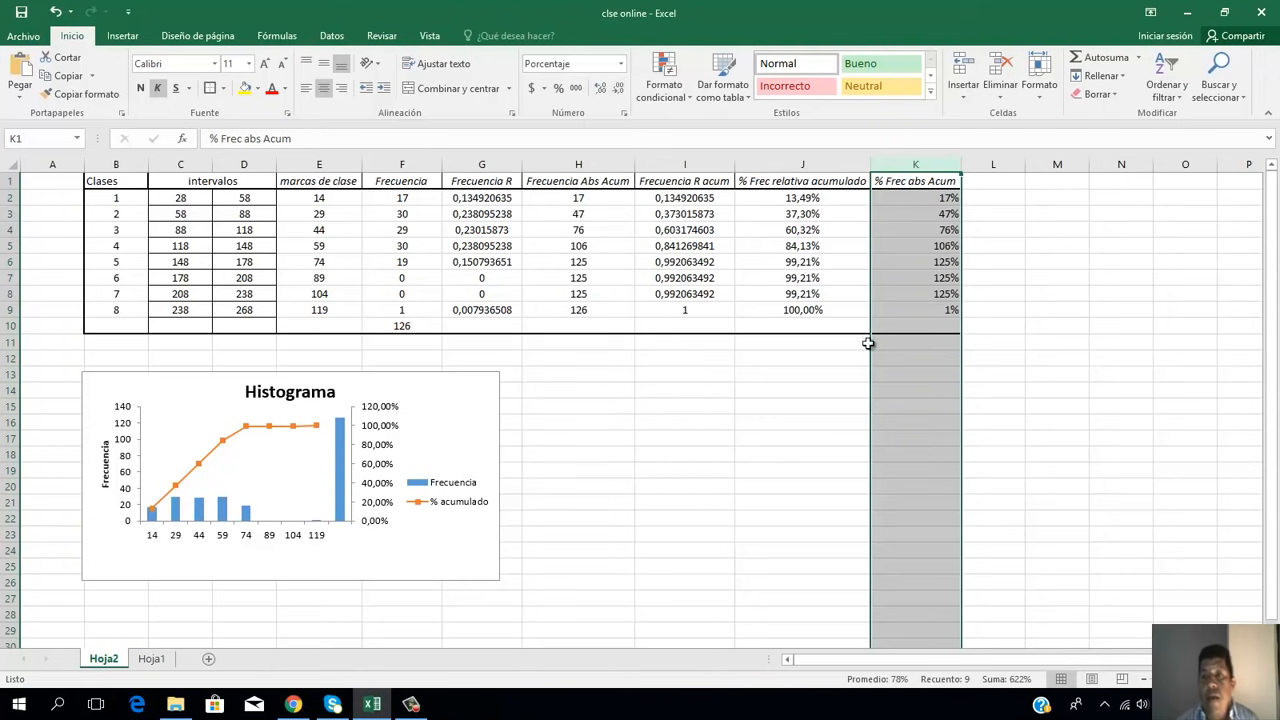
left_click(1003, 370)
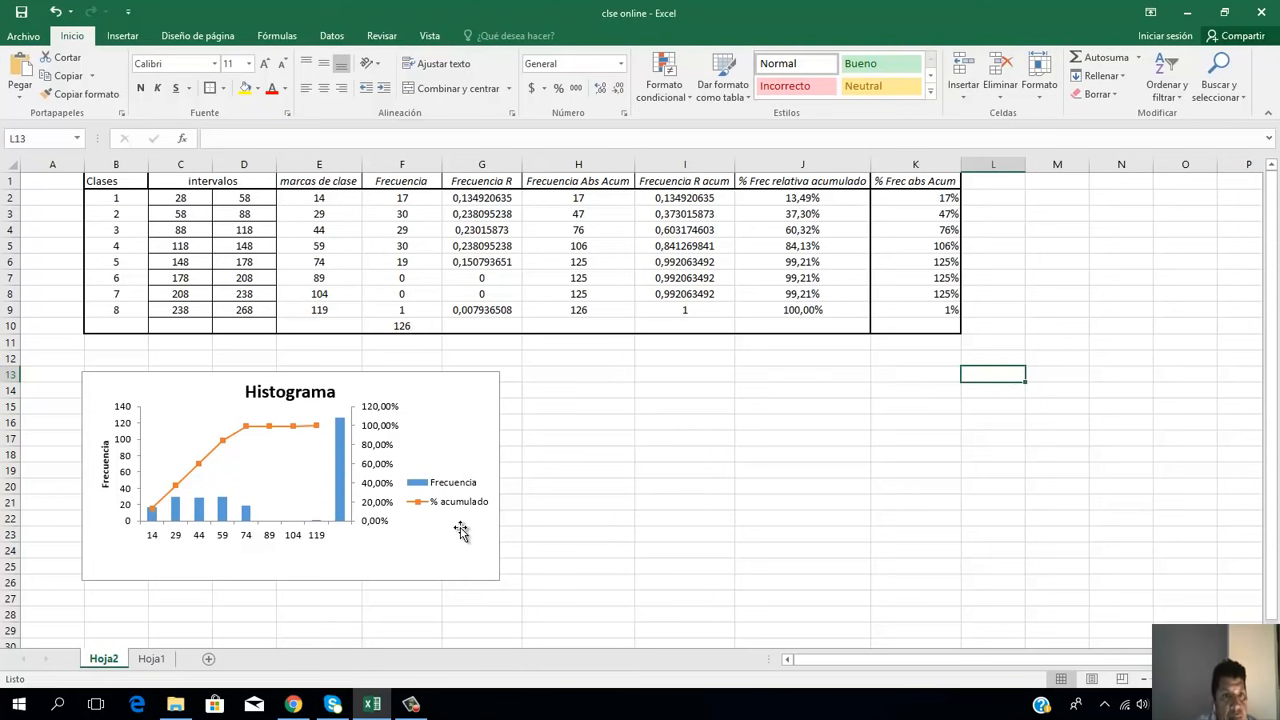
Step: Examine the histogram's axes and last bar against the frequency total in F10 and the class 8 cumulative cells H9, I9 and K9
left_click(175, 540)
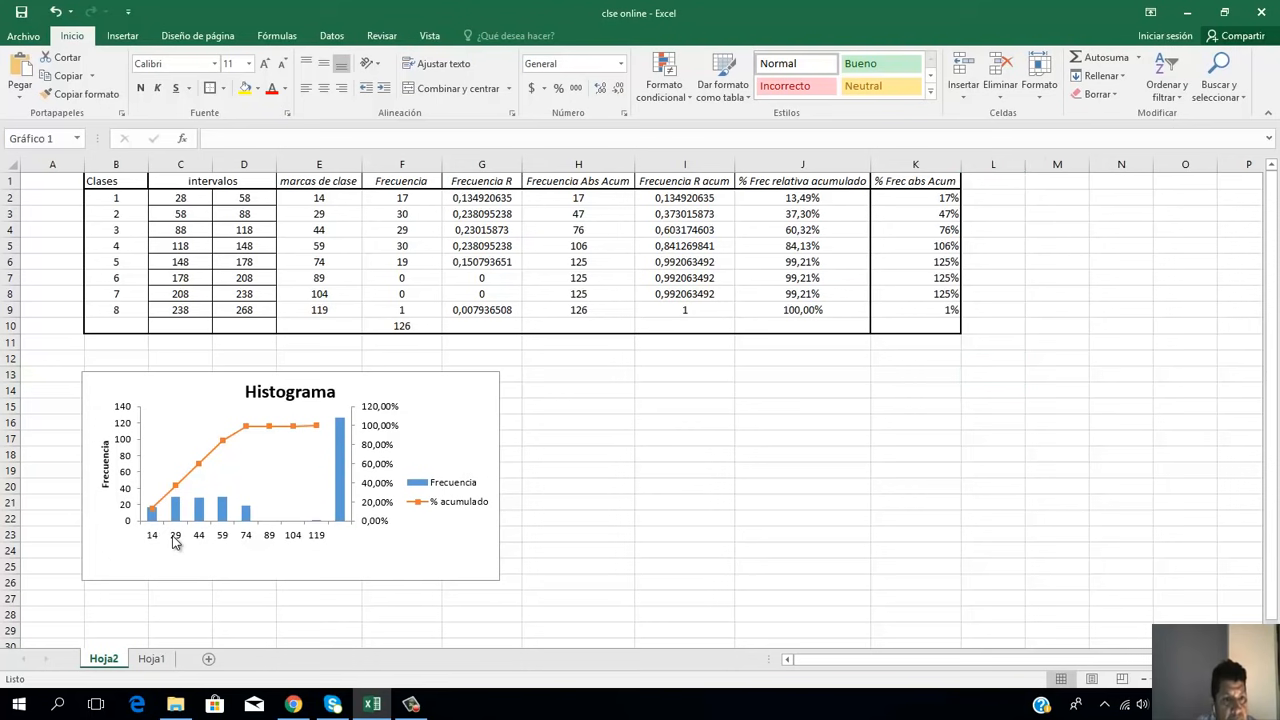
left_click(122, 515)
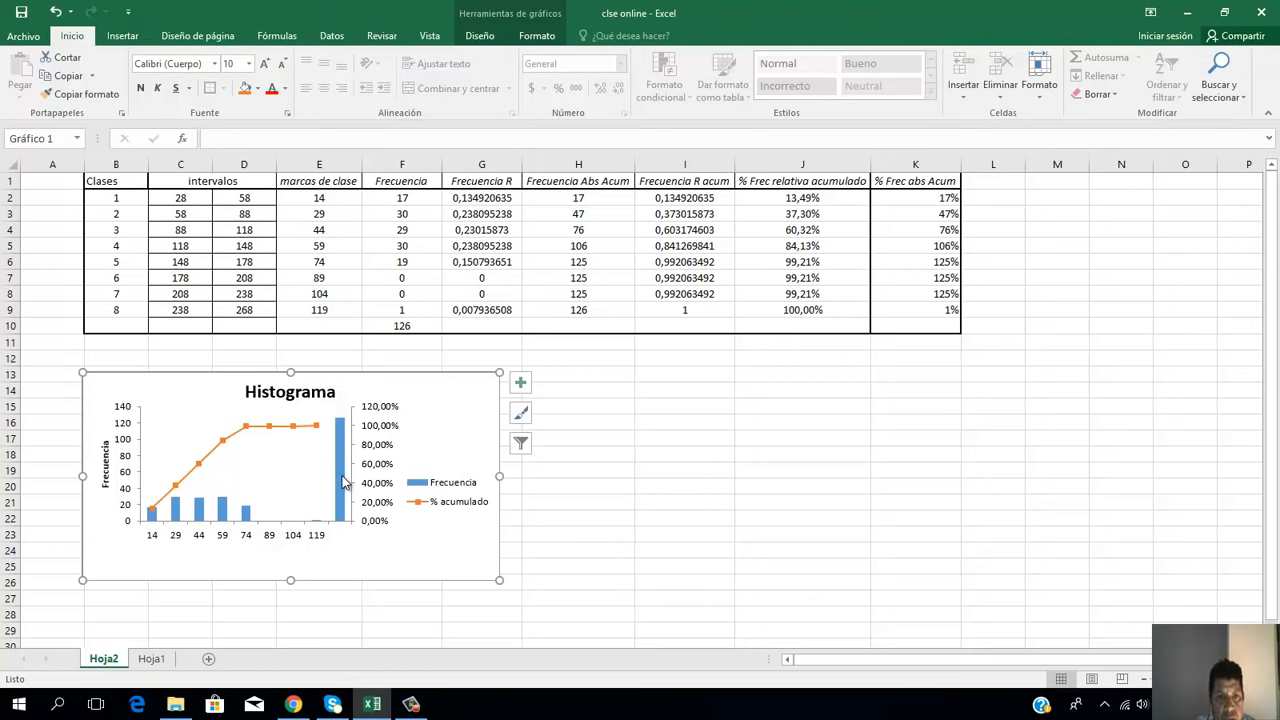
mouse_move(341, 491)
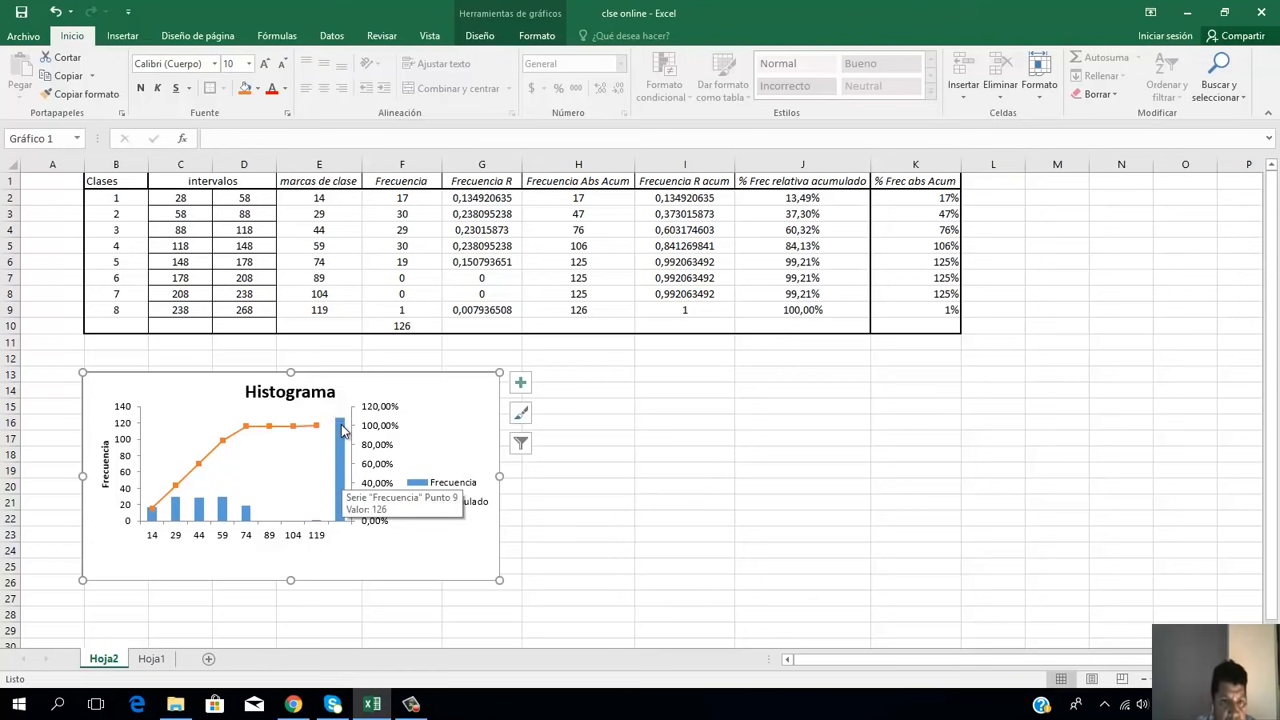
left_click(406, 328)
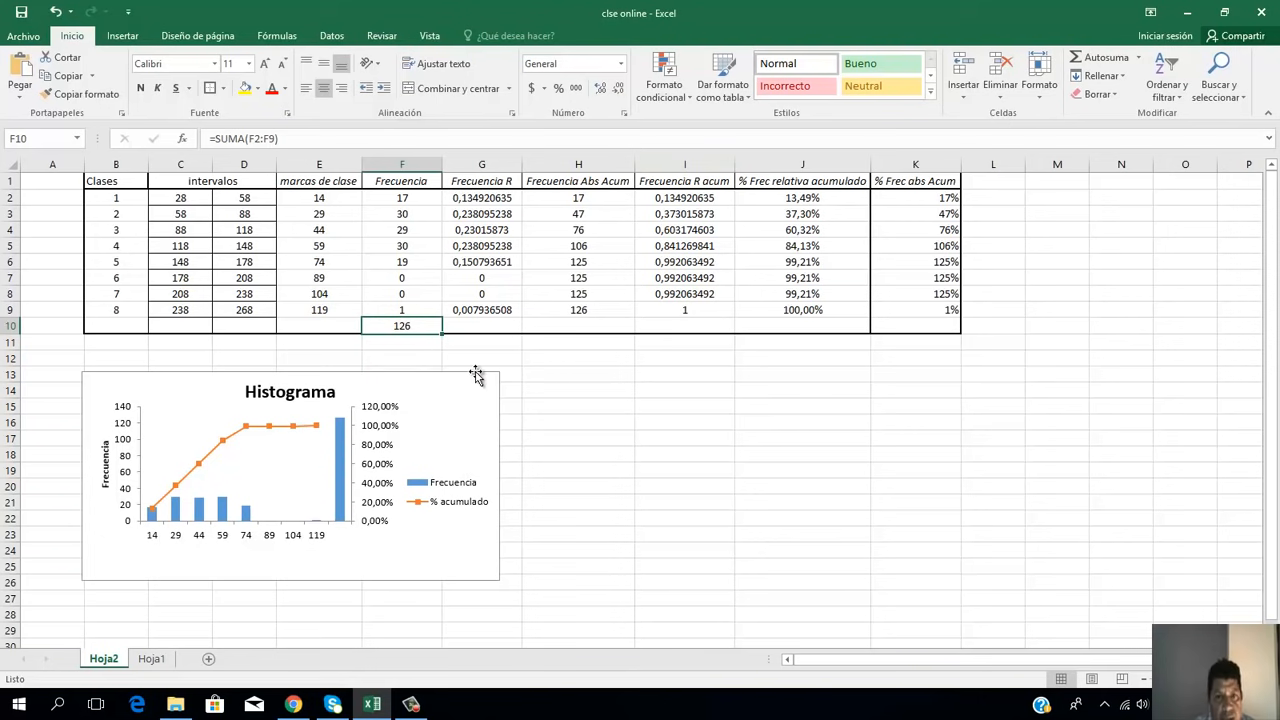
left_click(606, 312)
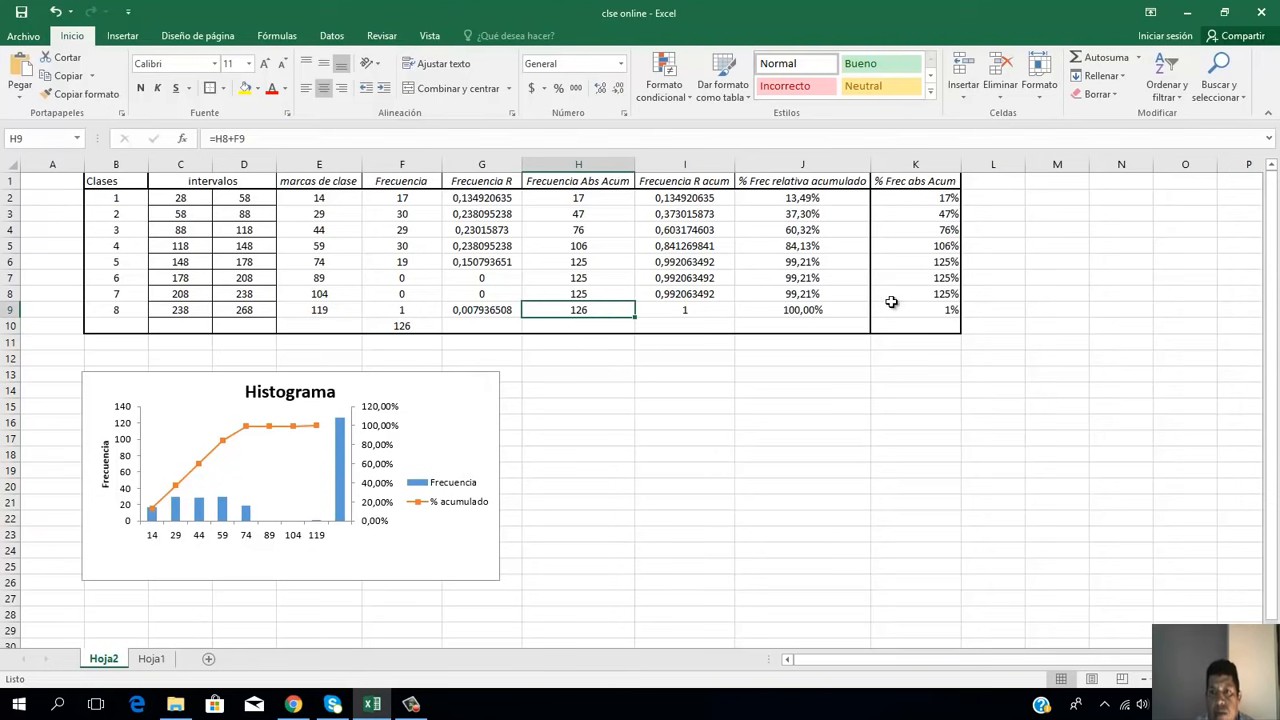
left_click(935, 308)
left_click(700, 312)
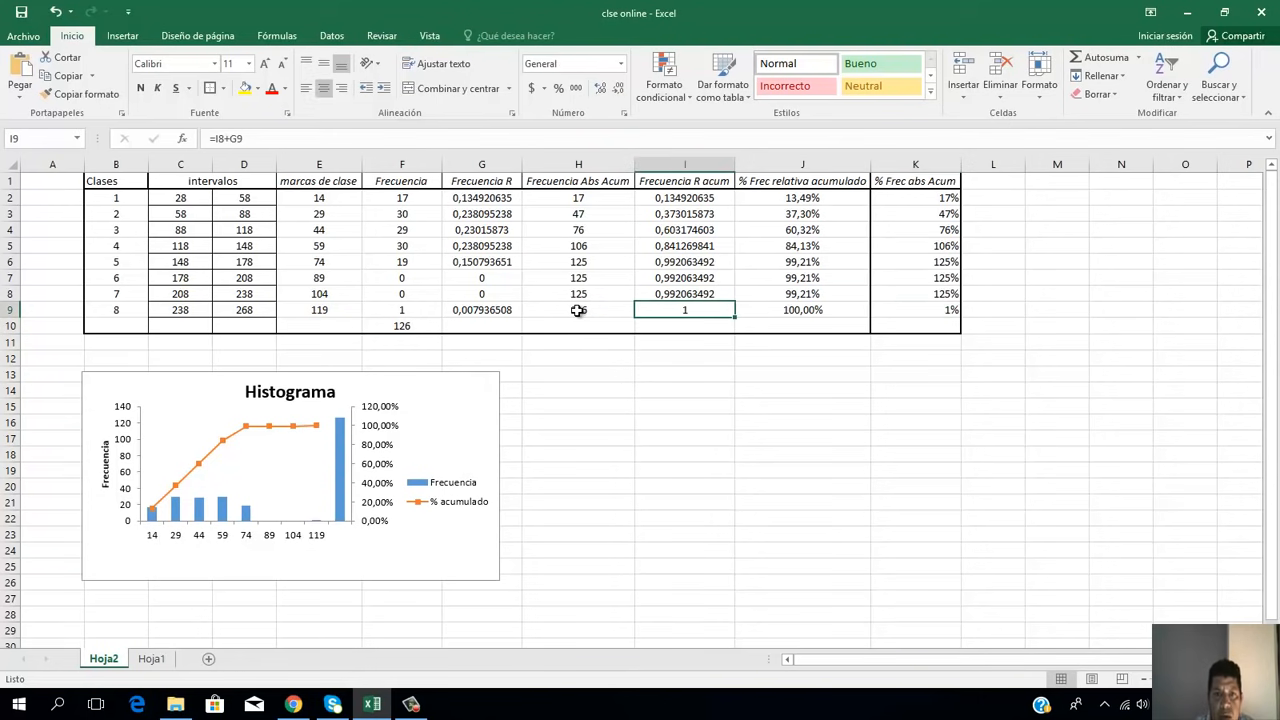
left_click(572, 315)
left_click(420, 332)
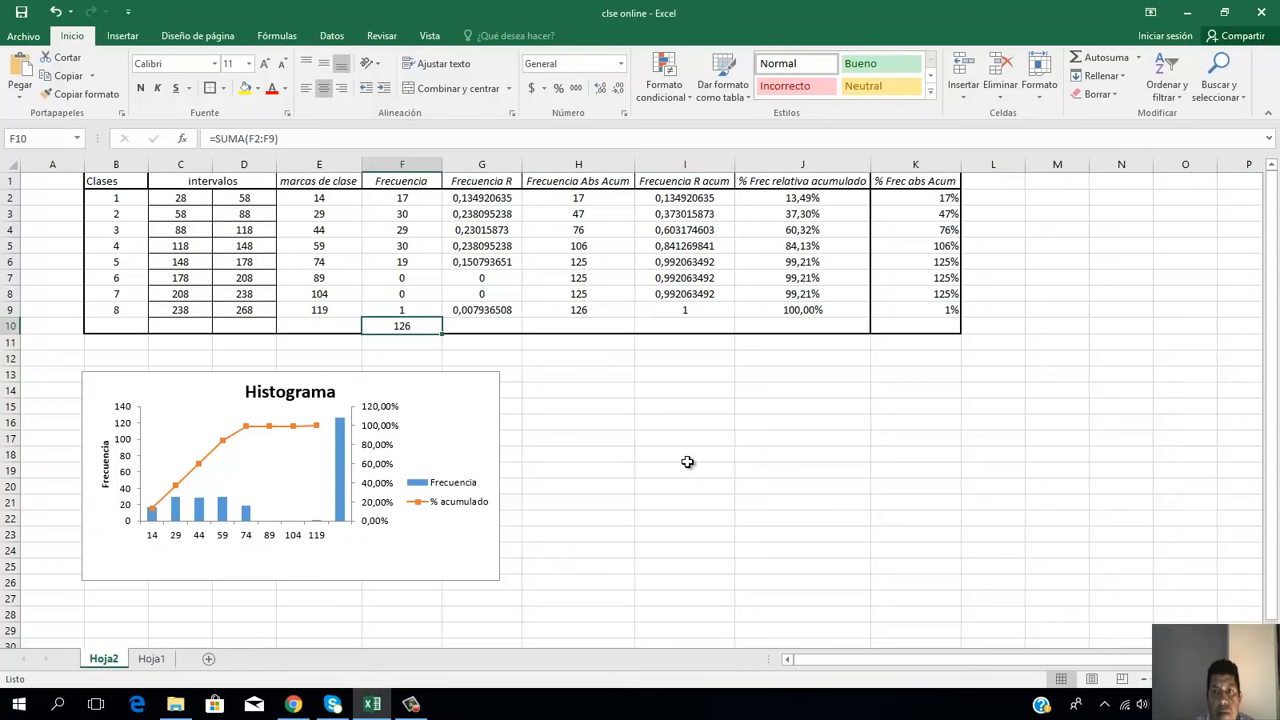
Step: Insert a blank row above the frequency table's header row
left_click(7, 181)
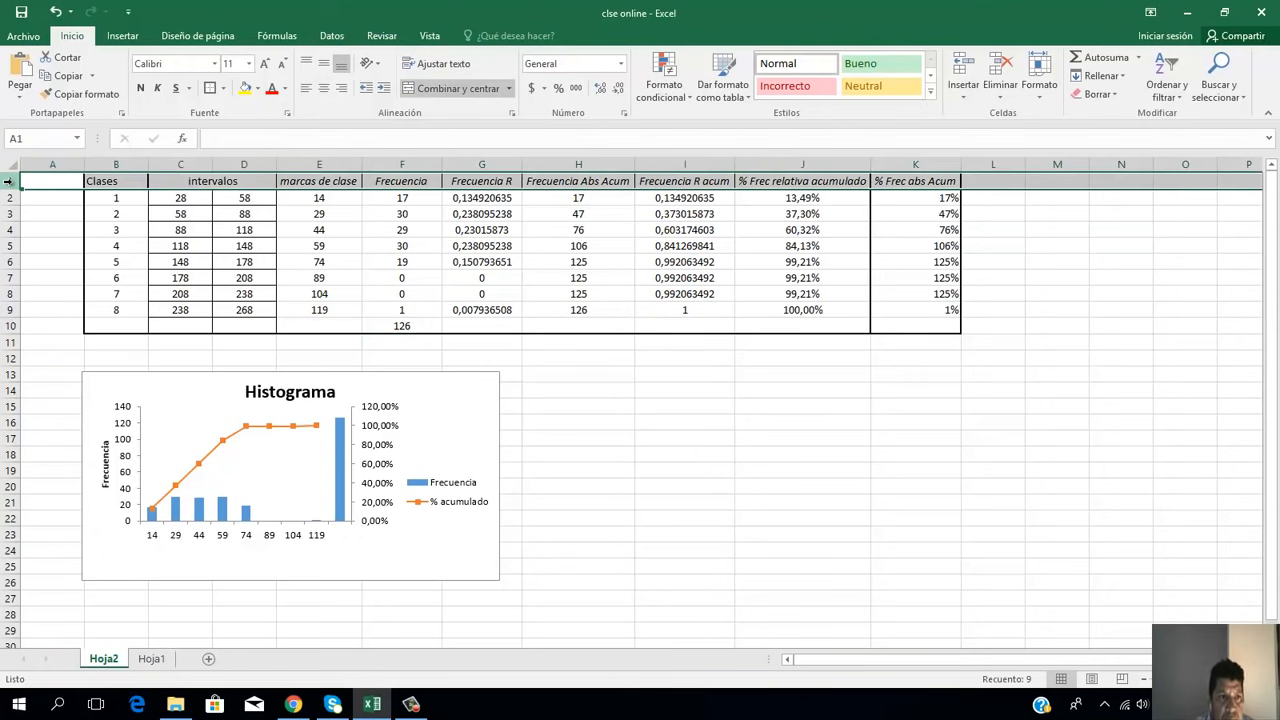
right_click(7, 181)
left_click(57, 288)
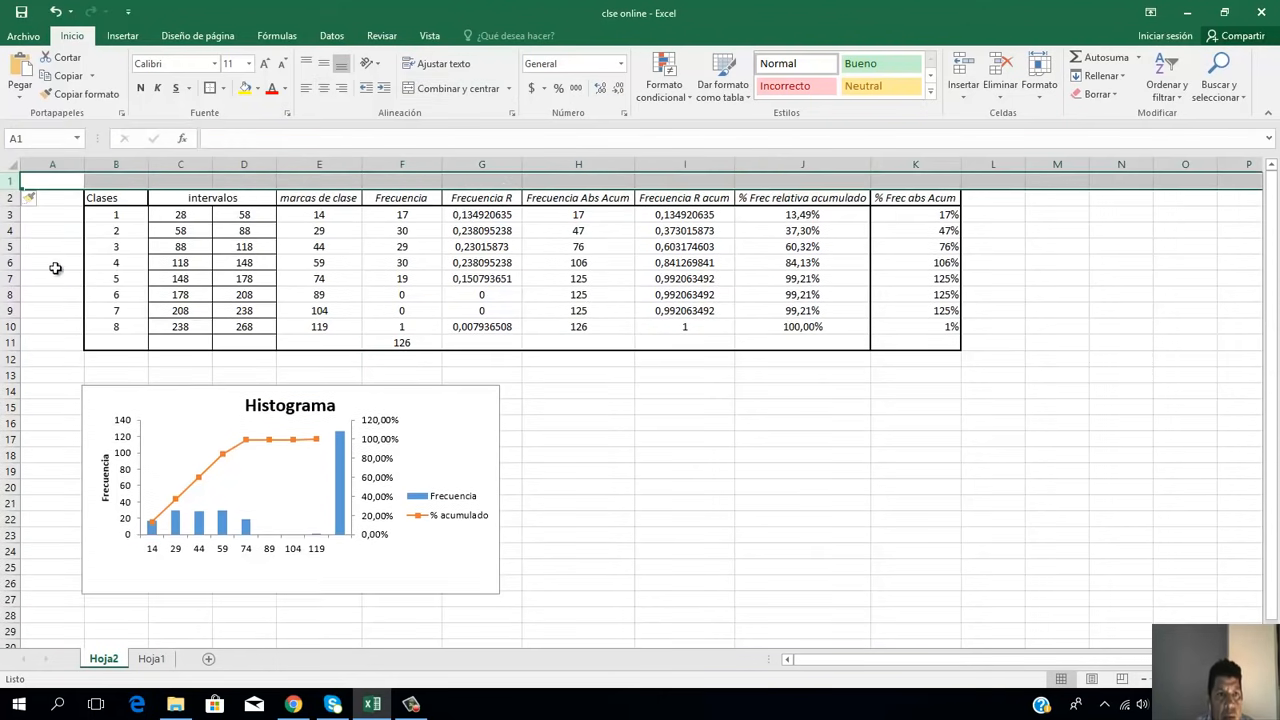
Step: Insert two more blank rows at the top of the sheet, above the frequency table
right_click(16, 181)
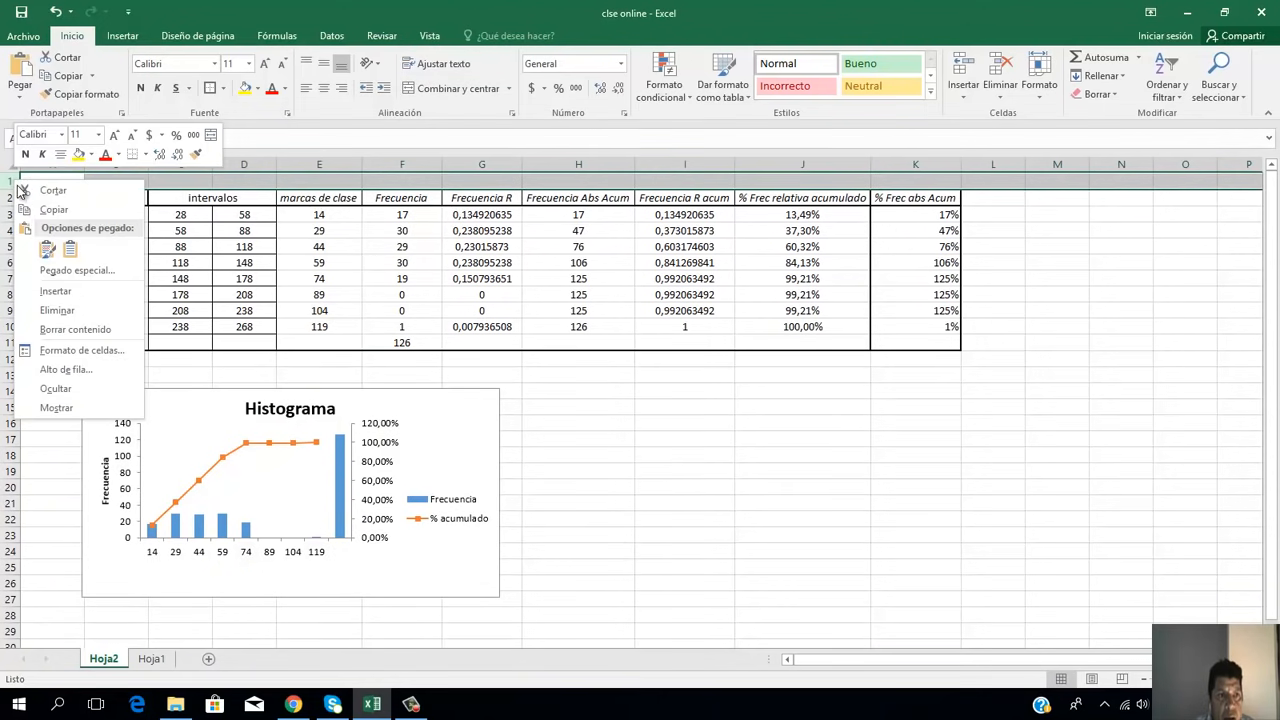
left_click(55, 290)
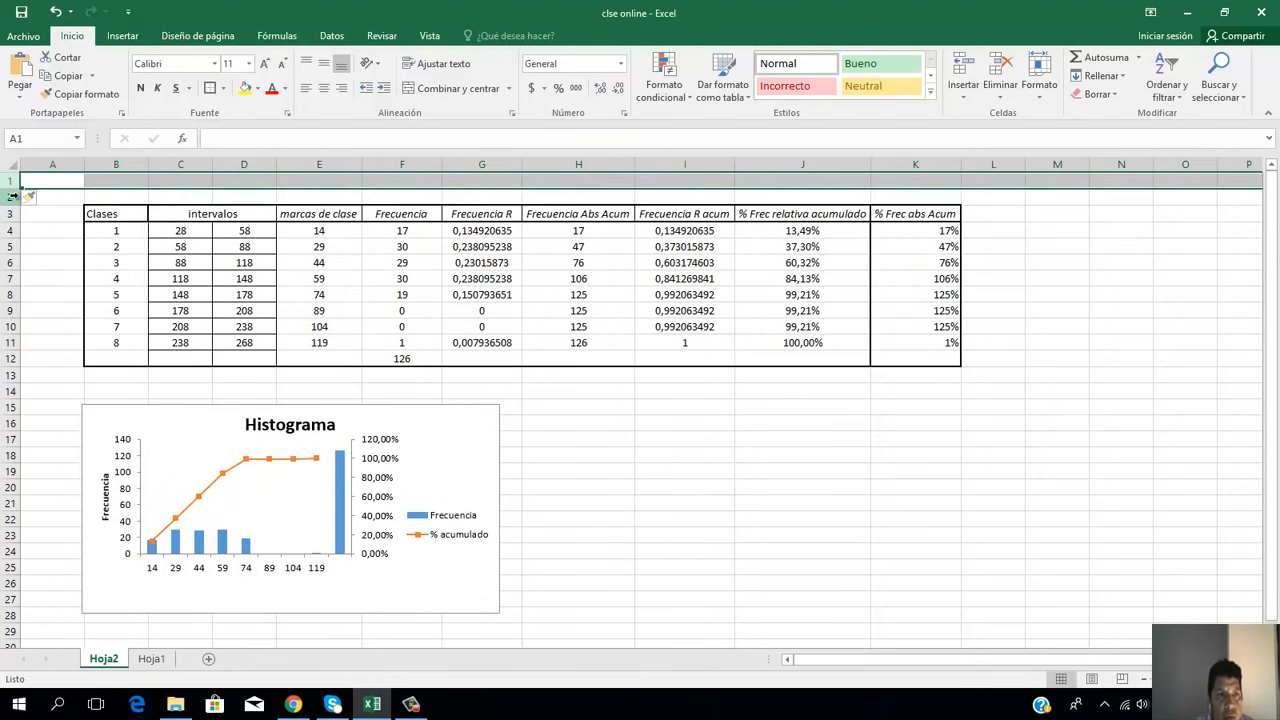
right_click(16, 181)
left_click(37, 292)
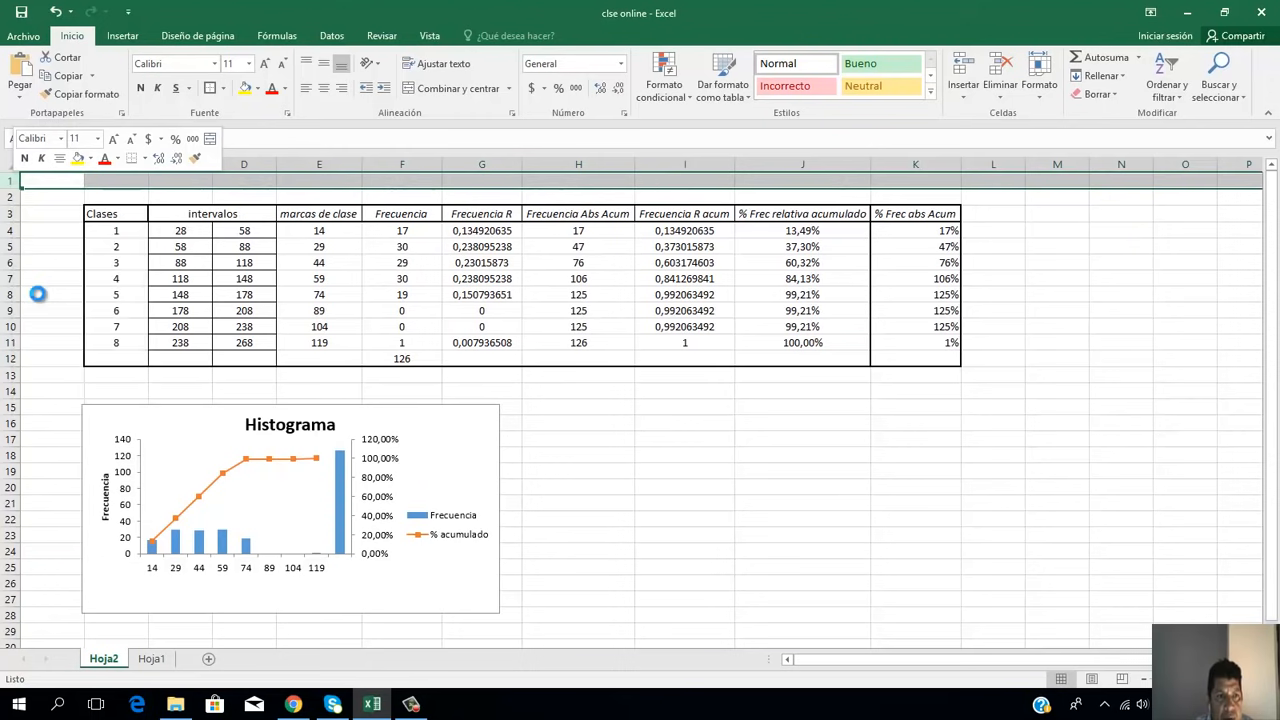
left_click(752, 505)
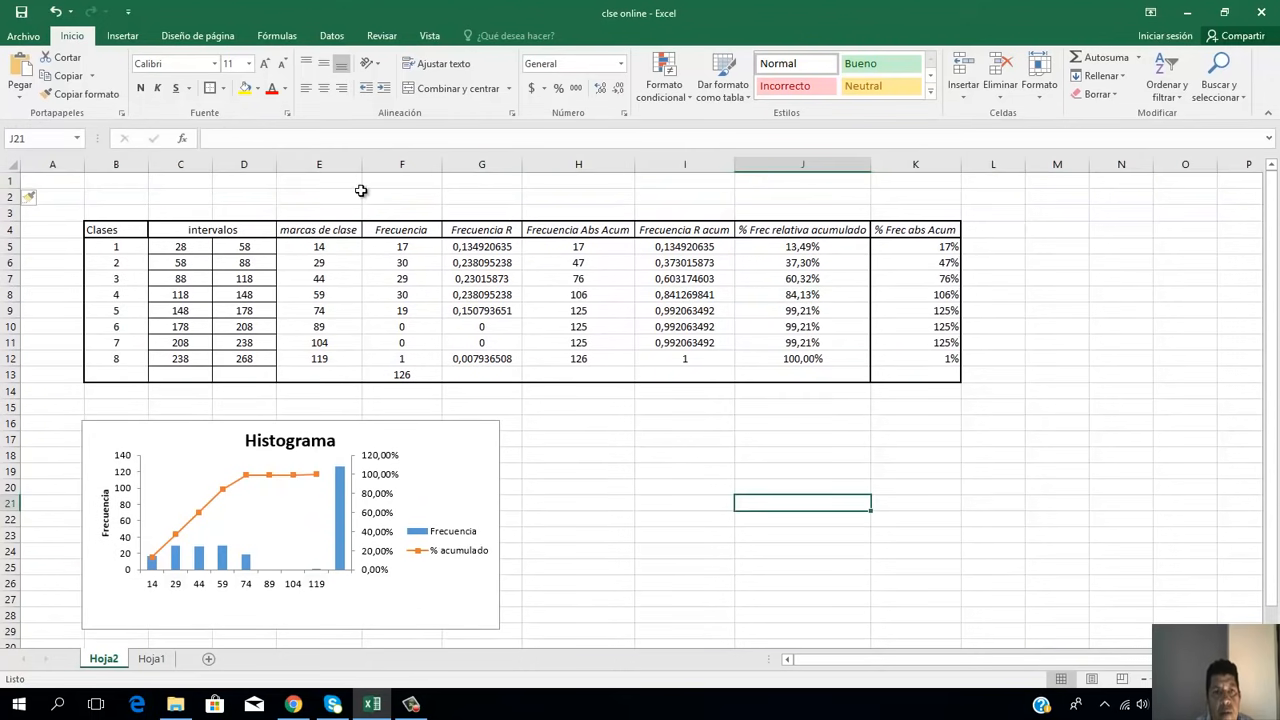
Step: Enter the title "tabla de distribucion de frecuencias" in E2 above the frequency table
left_click(295, 200)
type("t")
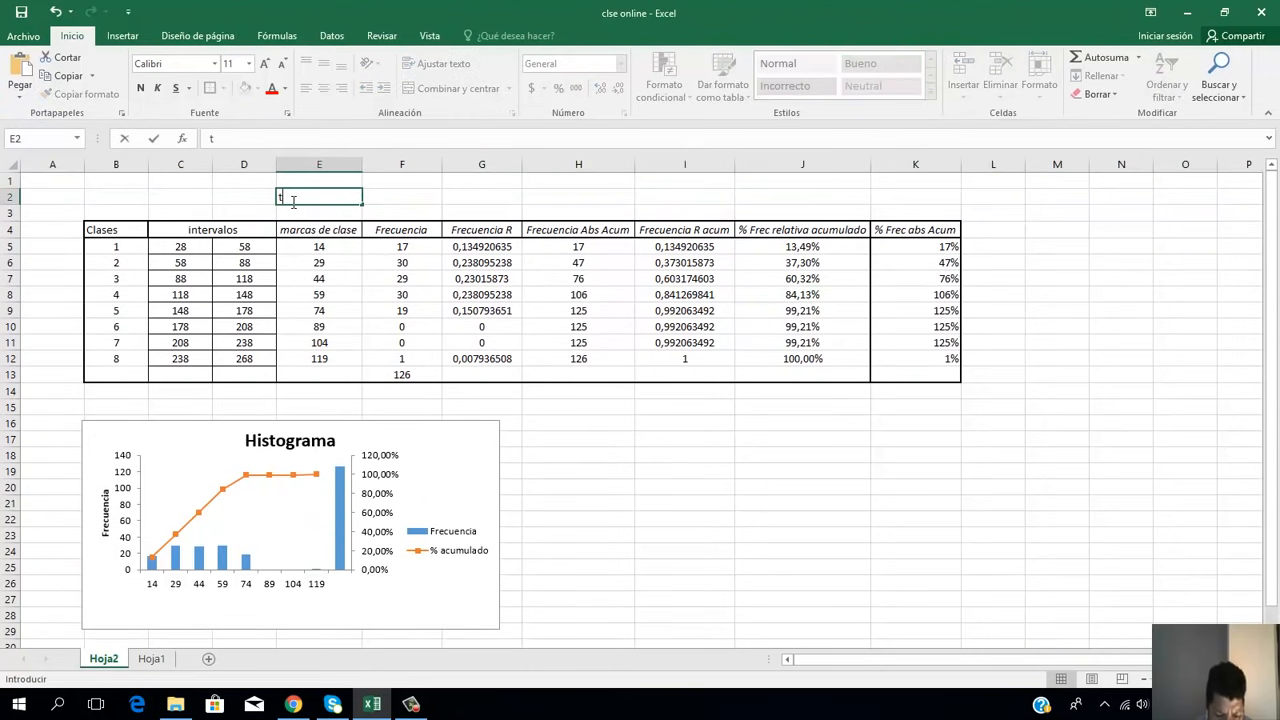
type("abla de dis")
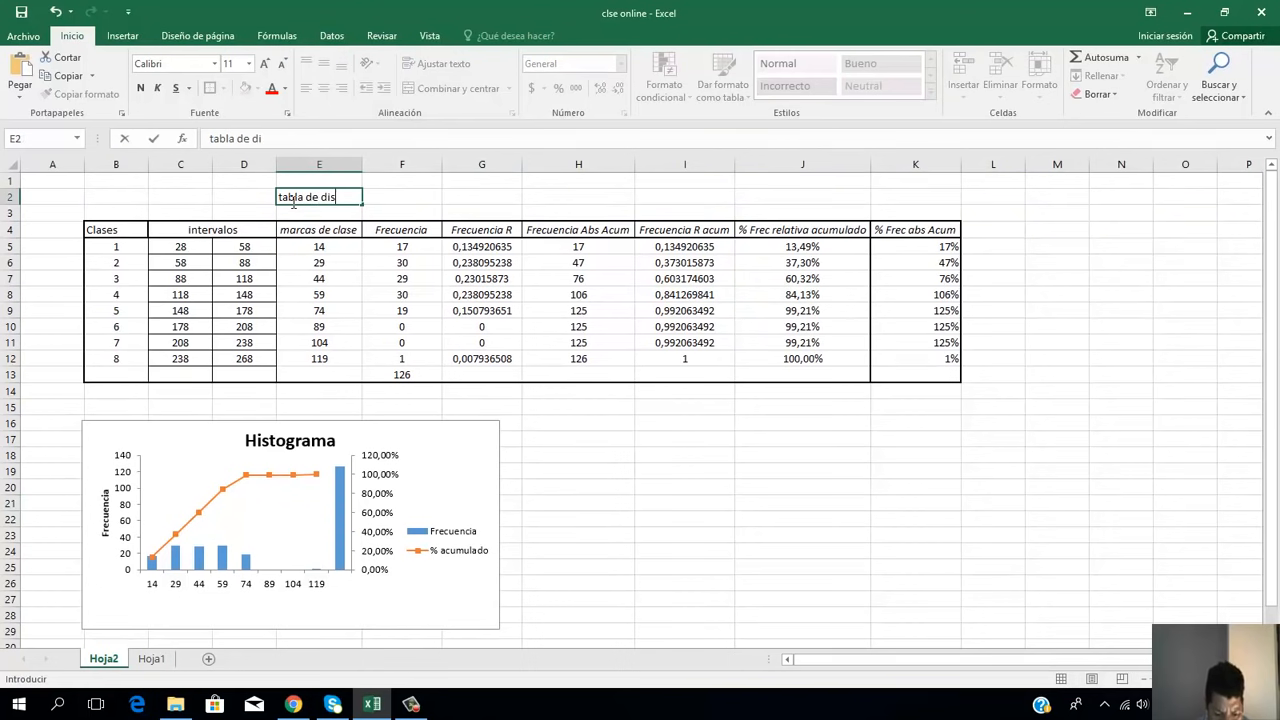
type("tribucio")
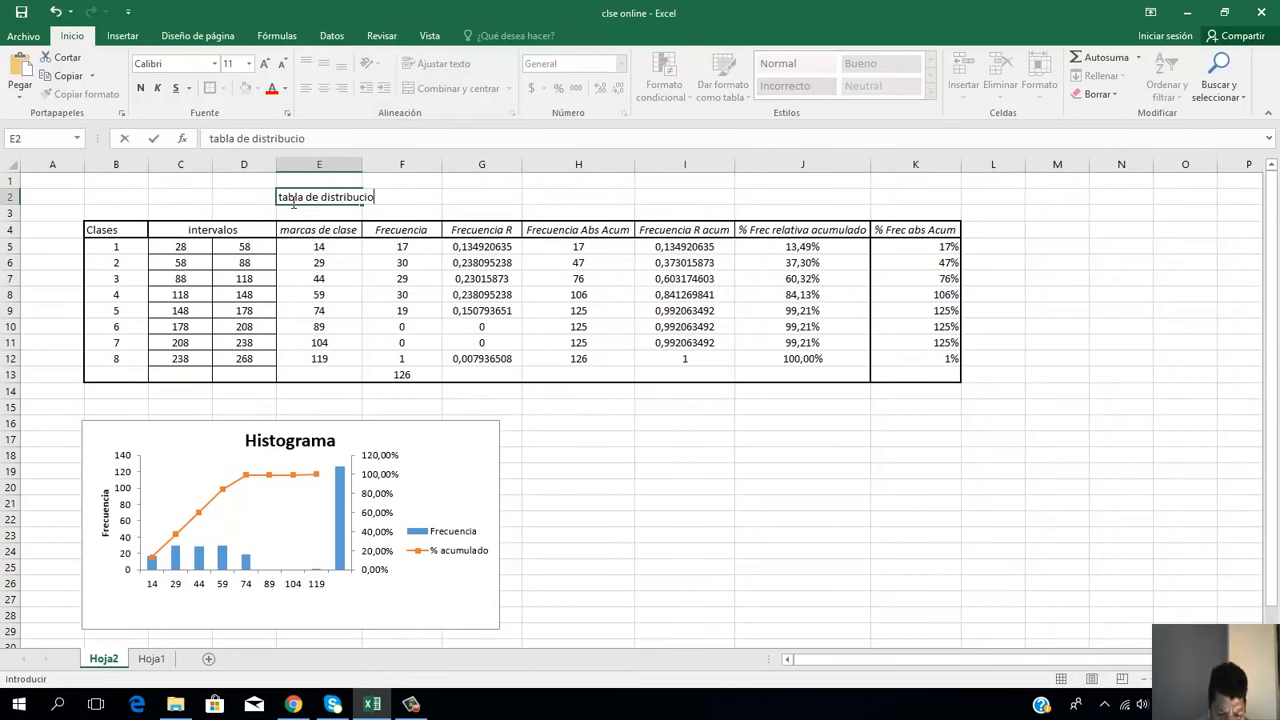
type("n de frecuen")
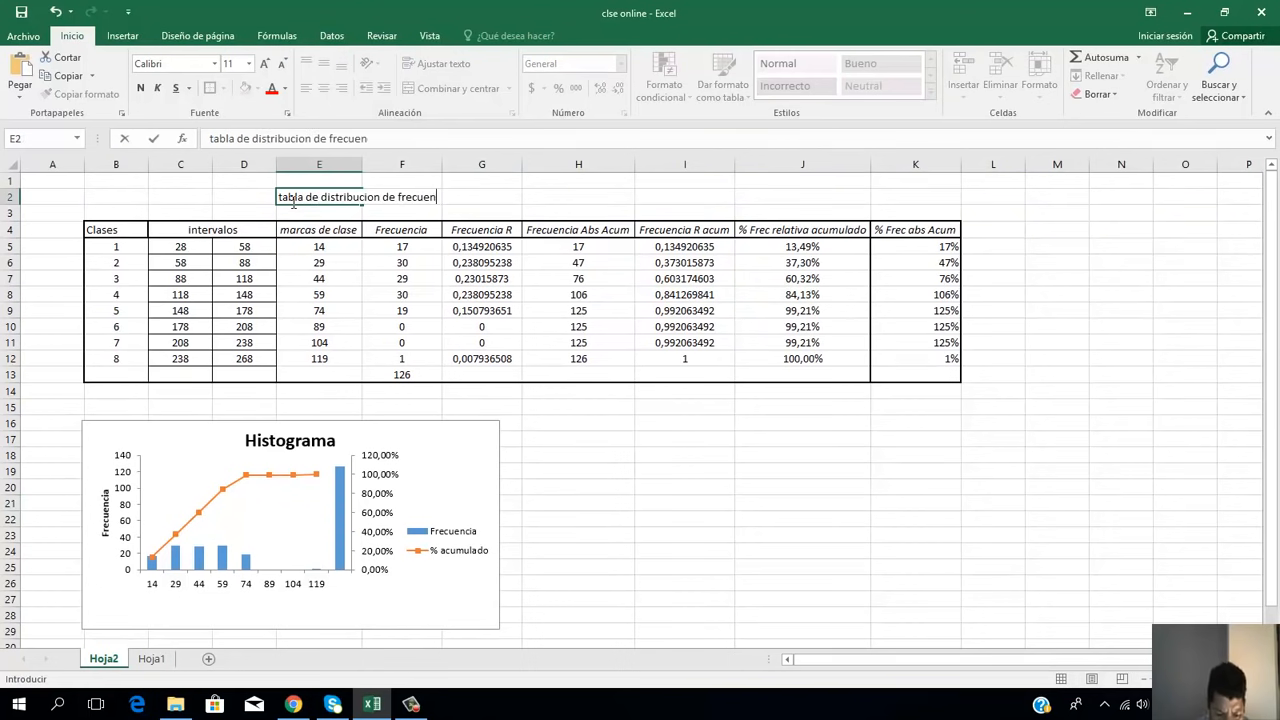
type("cias")
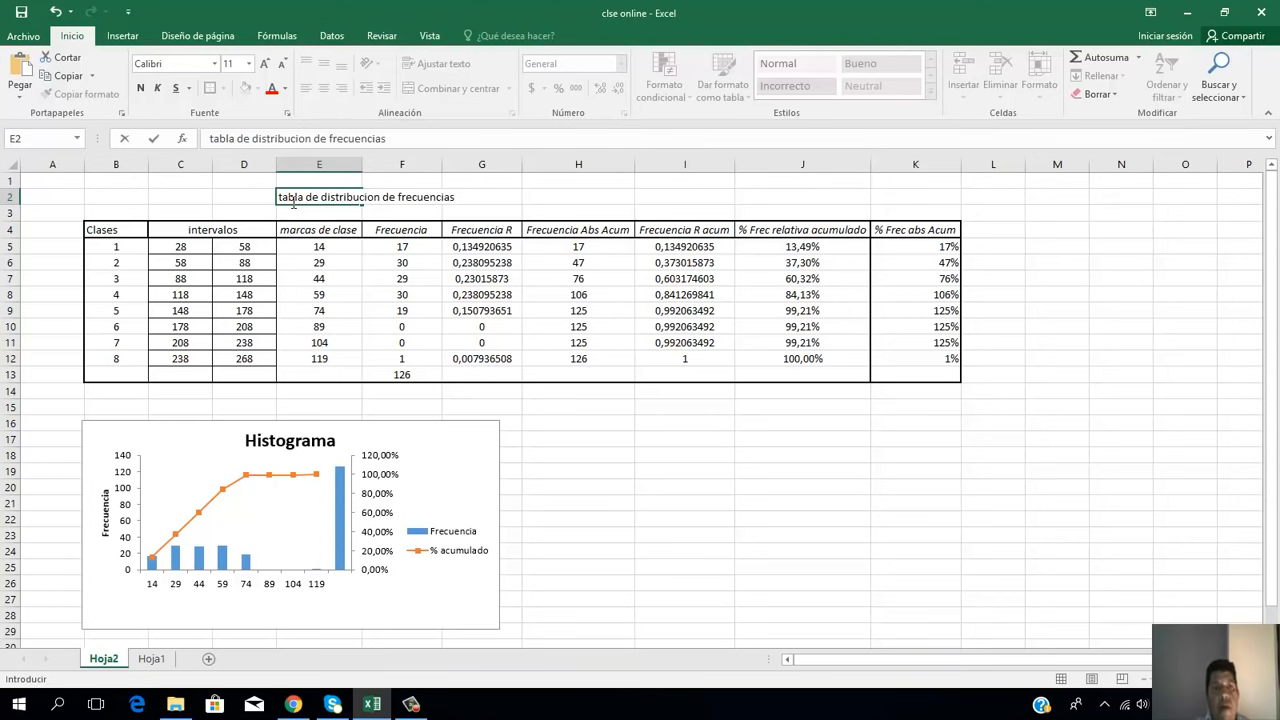
left_click(666, 501)
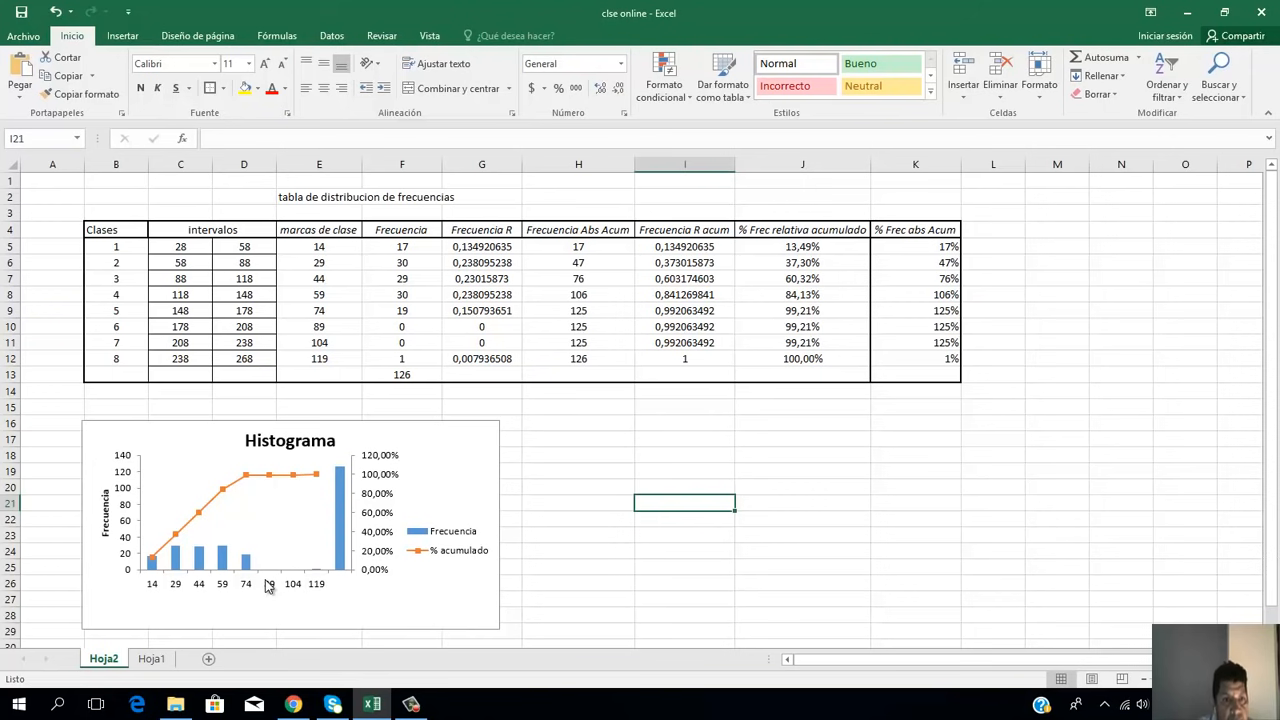
Step: Add data labels to the Histograma chart and switch its axis titles off and on again to get placeholders on all axes
left_click(486, 469)
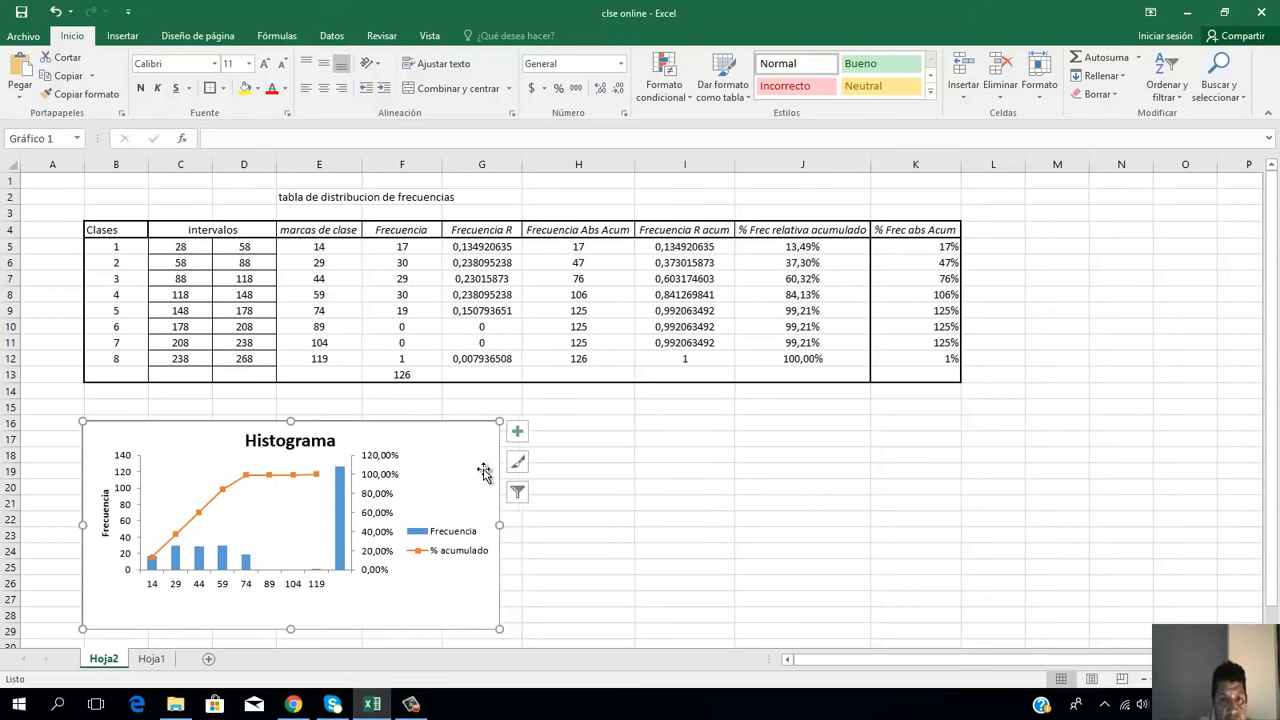
left_click(518, 433)
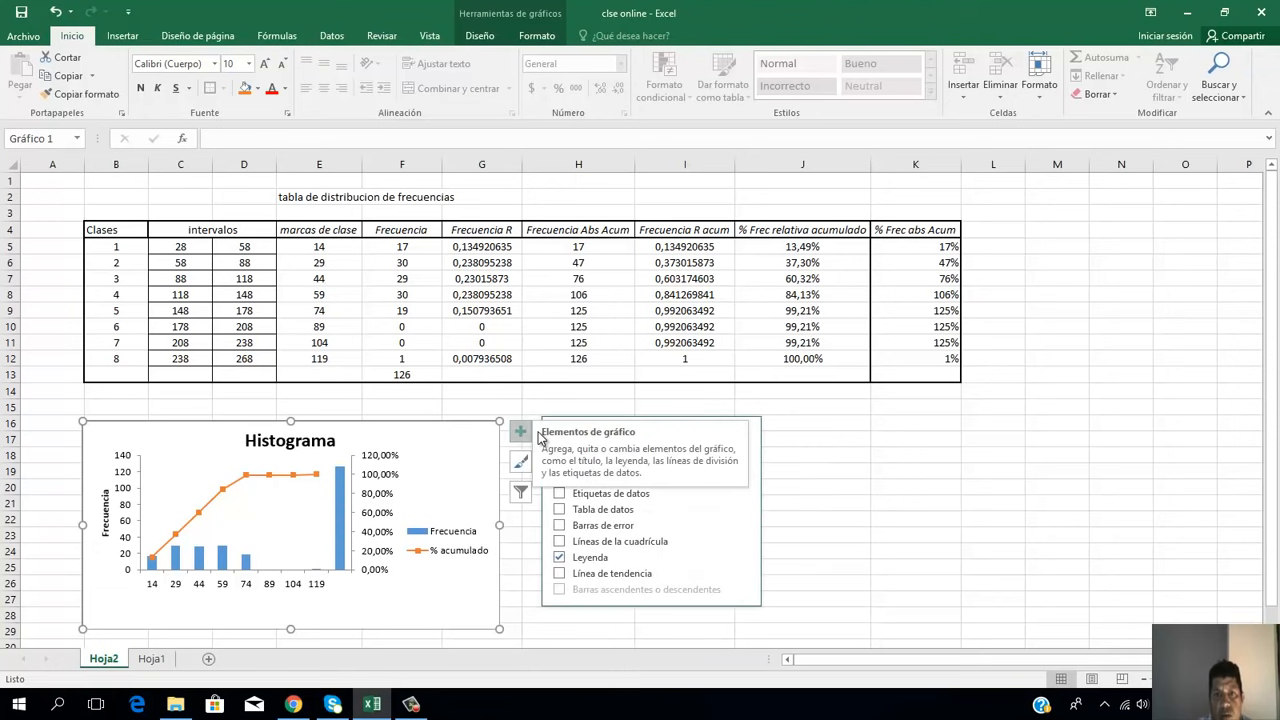
left_click(658, 500)
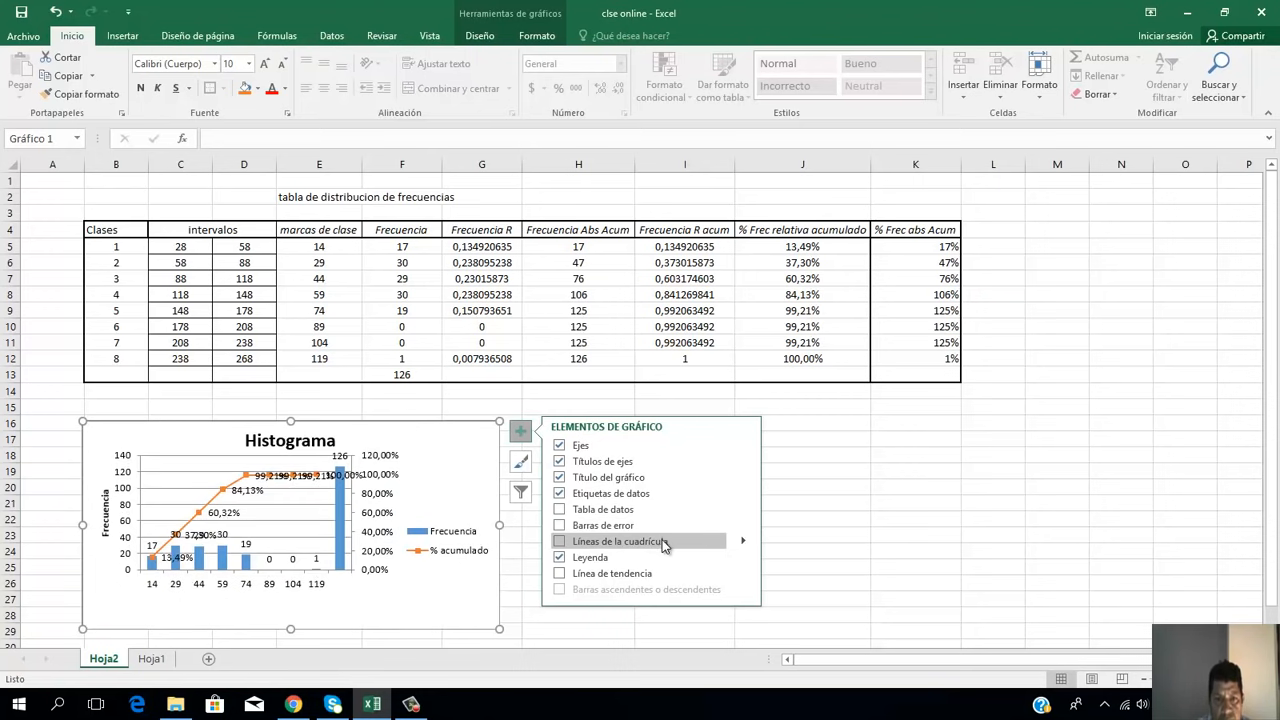
left_click(720, 458)
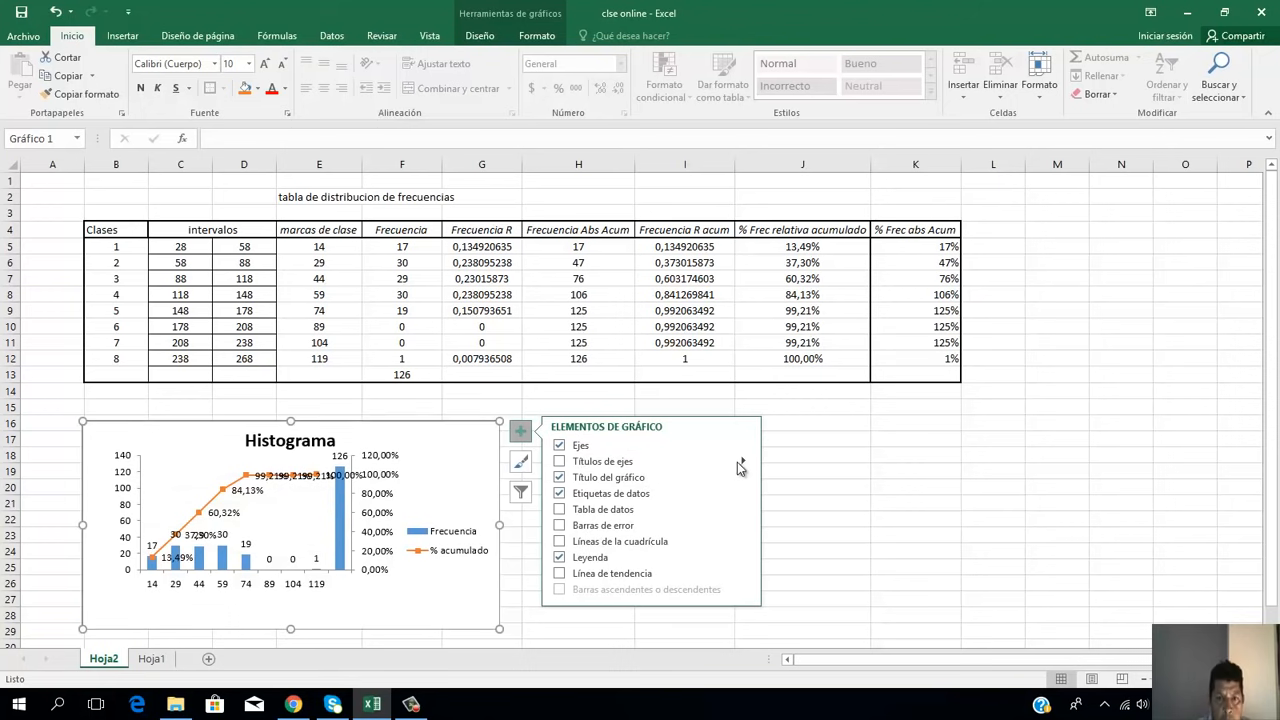
left_click(562, 462)
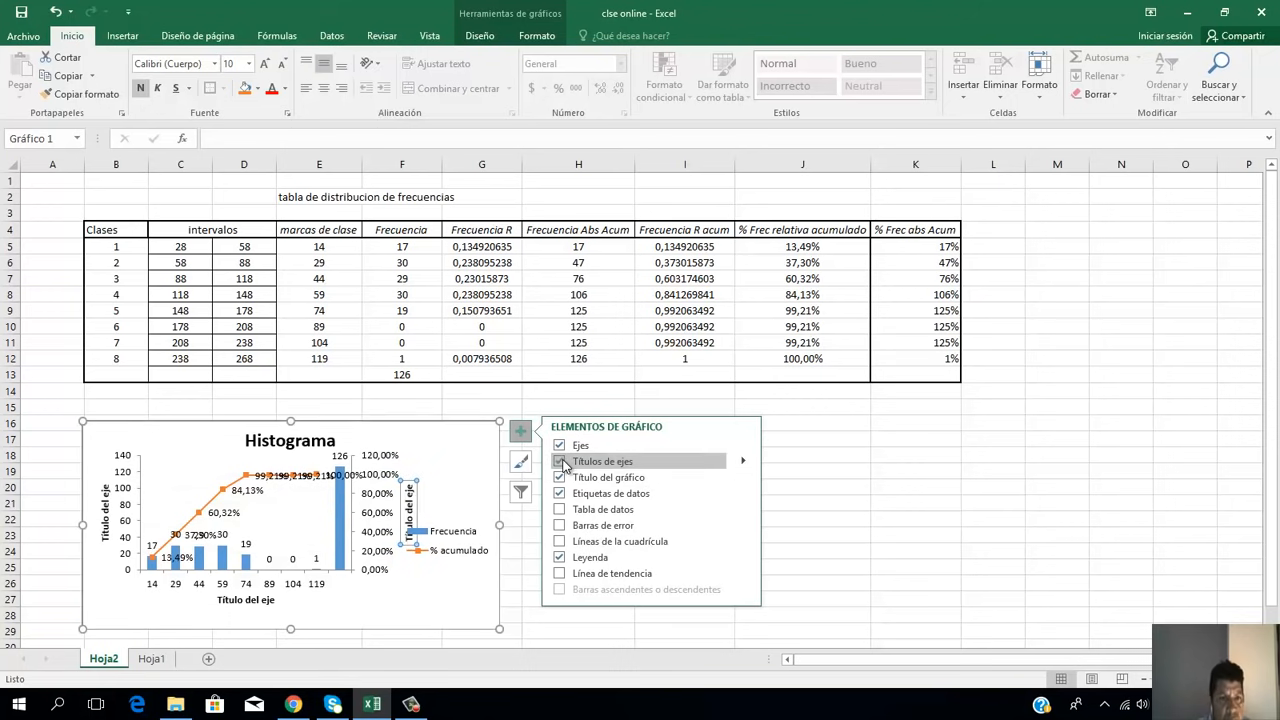
Step: Replace the histogram's horizontal axis title placeholder with "Marcas de clase"
double_click(255, 600)
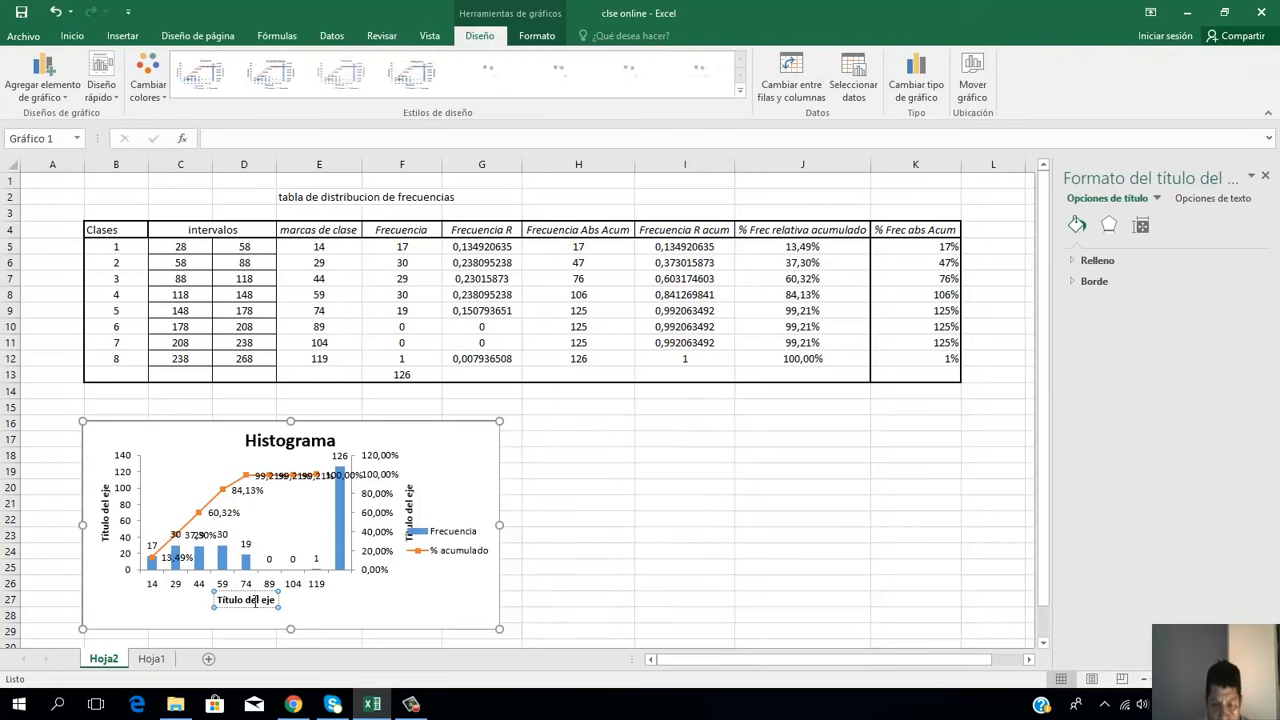
left_click(251, 600)
key("BackSpace")
key("BackSpace")
key("BackSpace")
key("BackSpace")
key("BackSpace")
key("BackSpace")
key("BackSpace")
key("BackSpace")
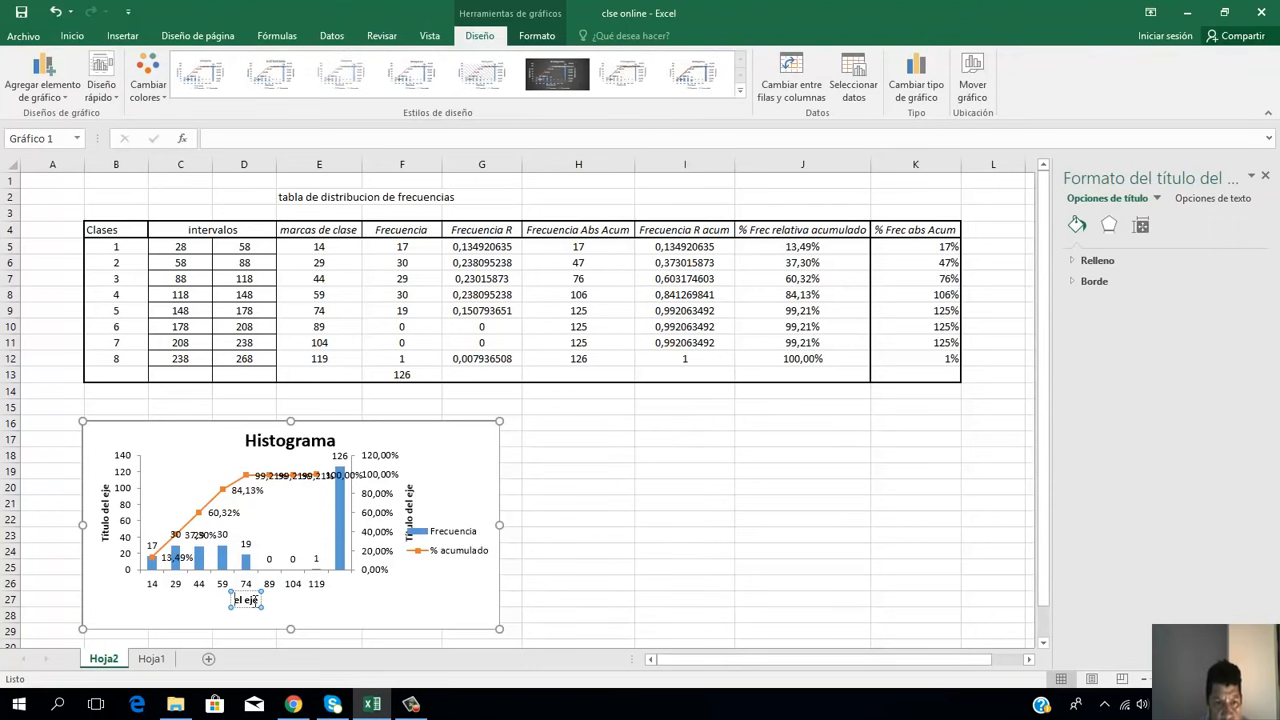
key("Delete")
key("Delete")
key("Delete")
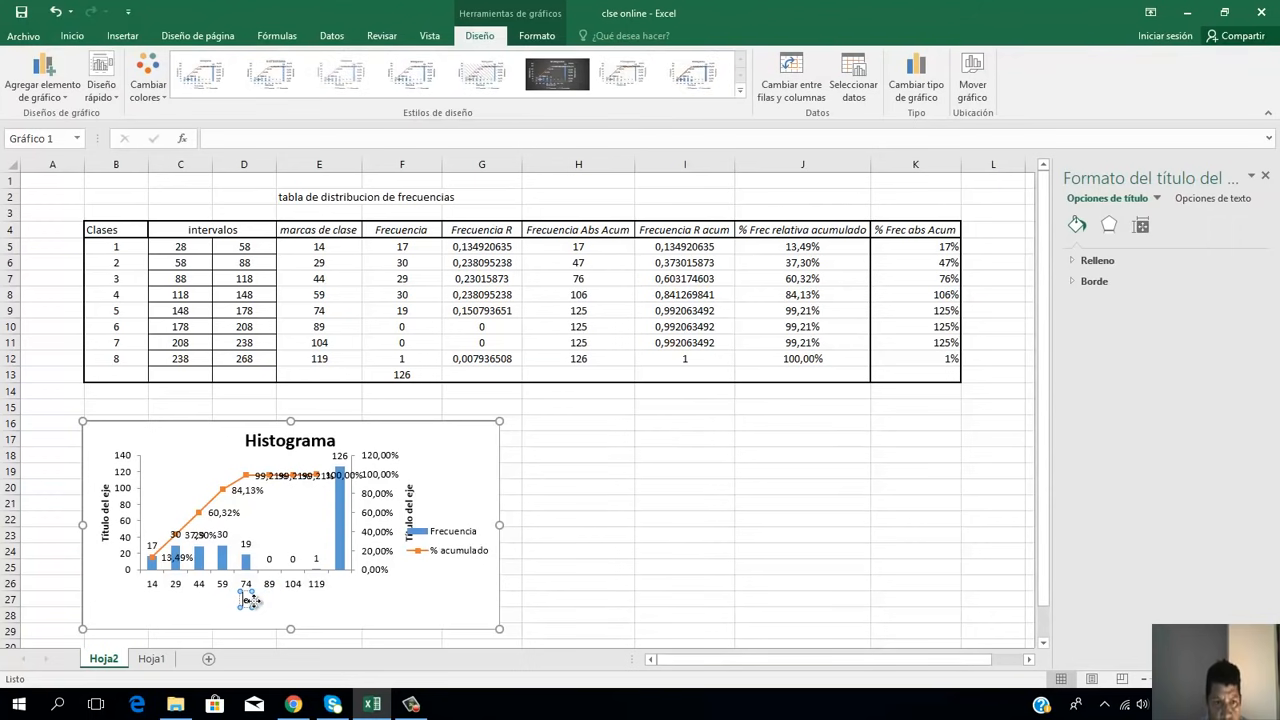
key("Delete")
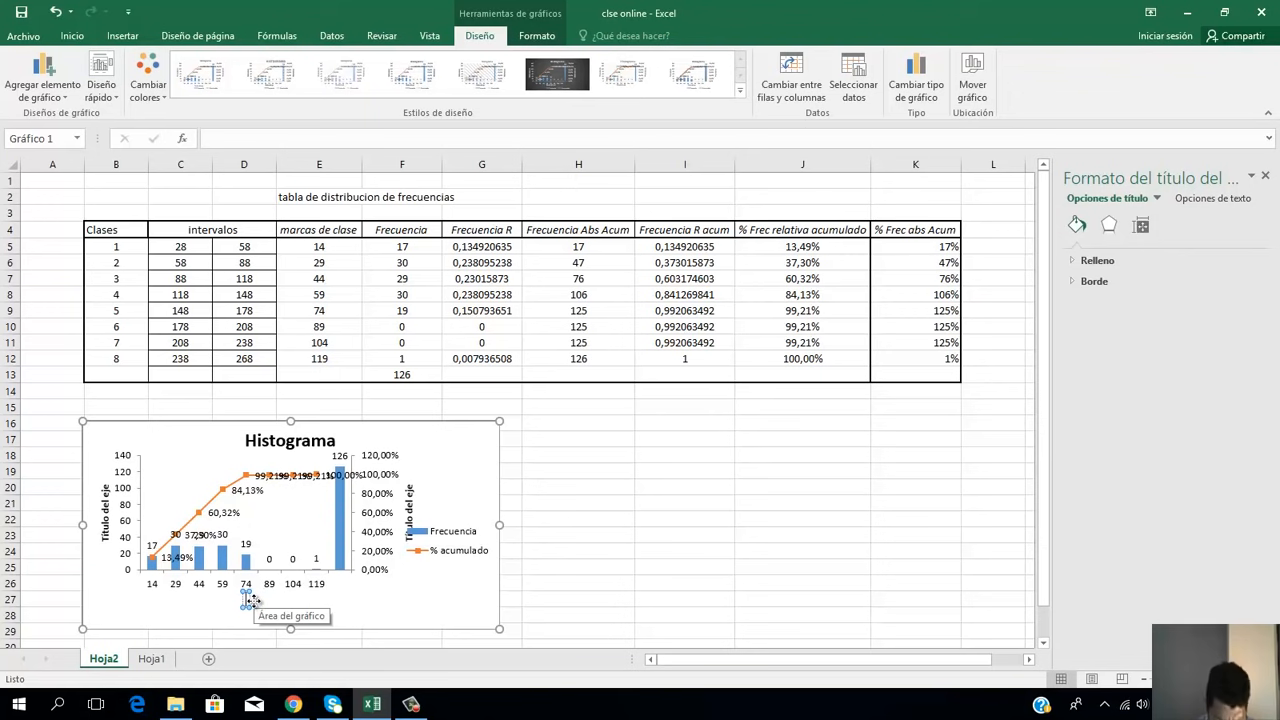
type("Marcas de")
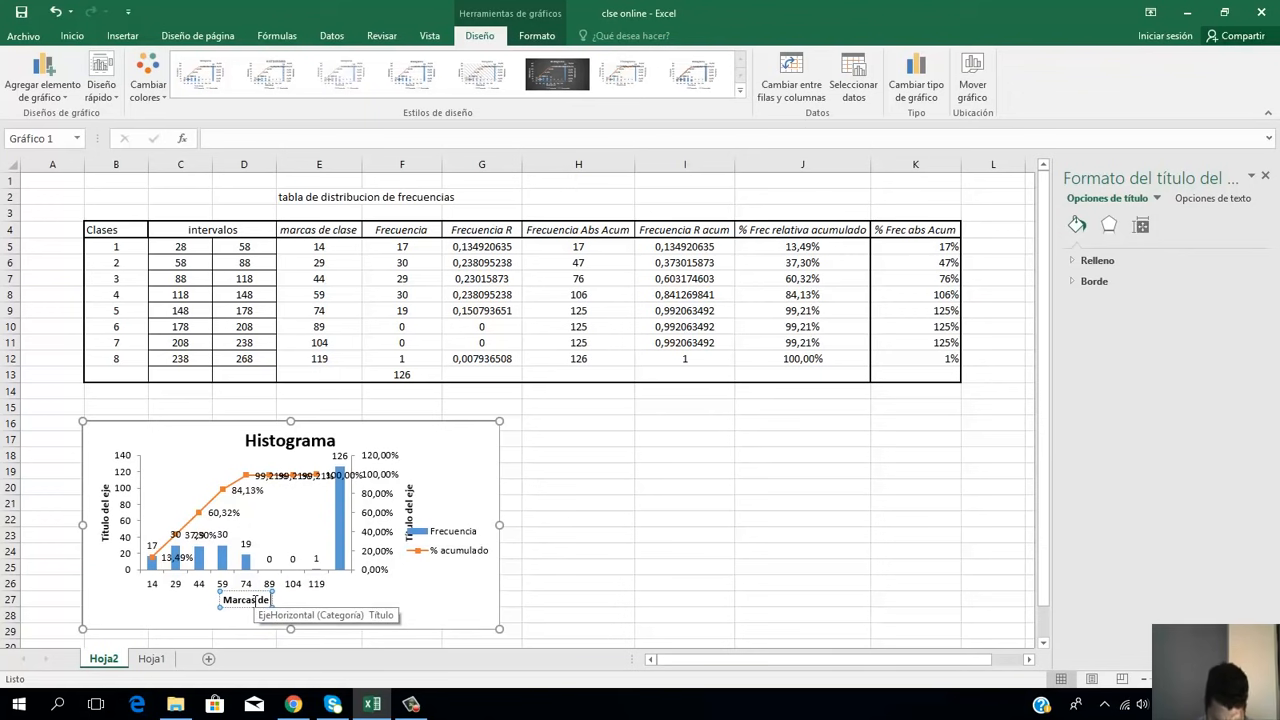
type(" clase")
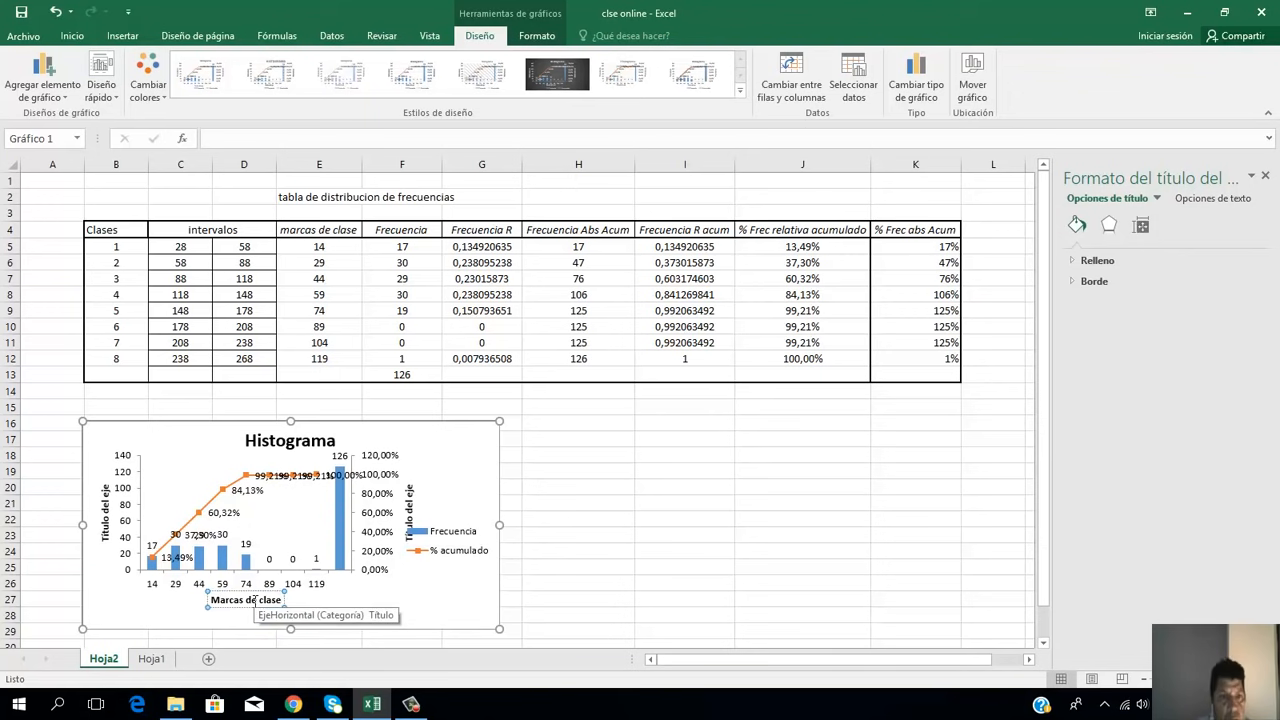
left_click(108, 520)
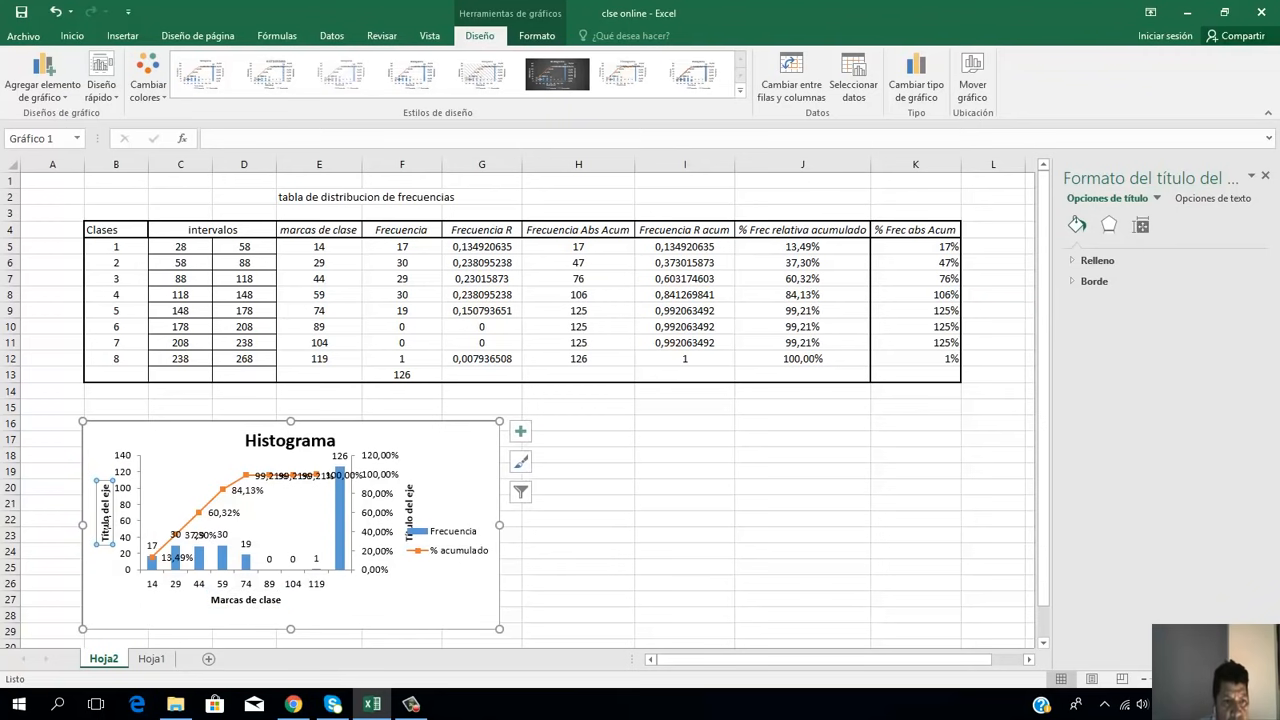
key("Escape")
key("Delete")
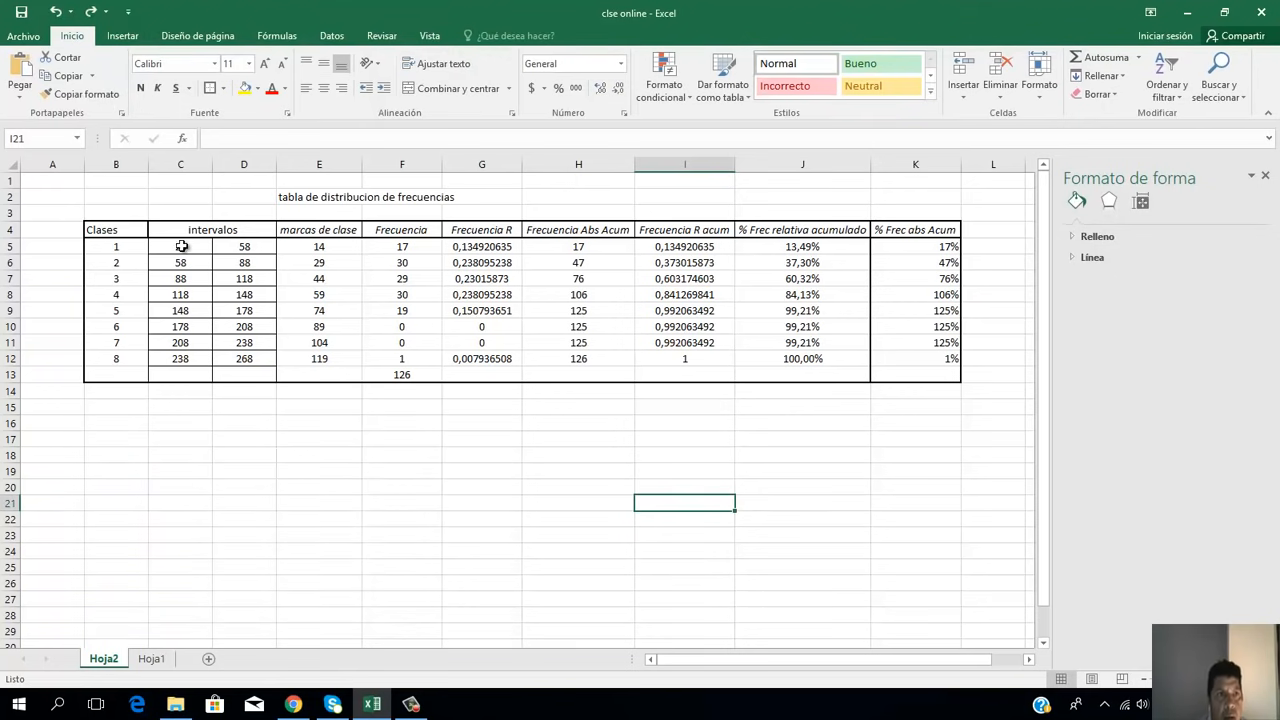
left_click(56, 12)
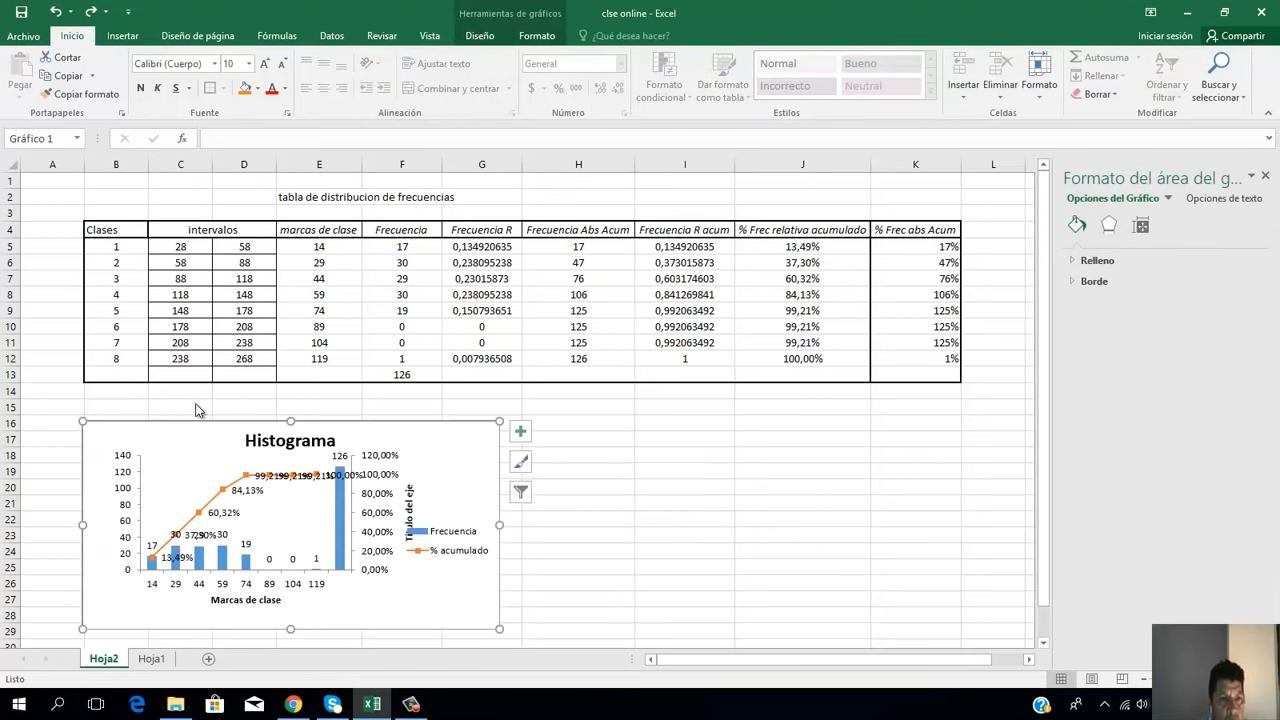
left_click(56, 12)
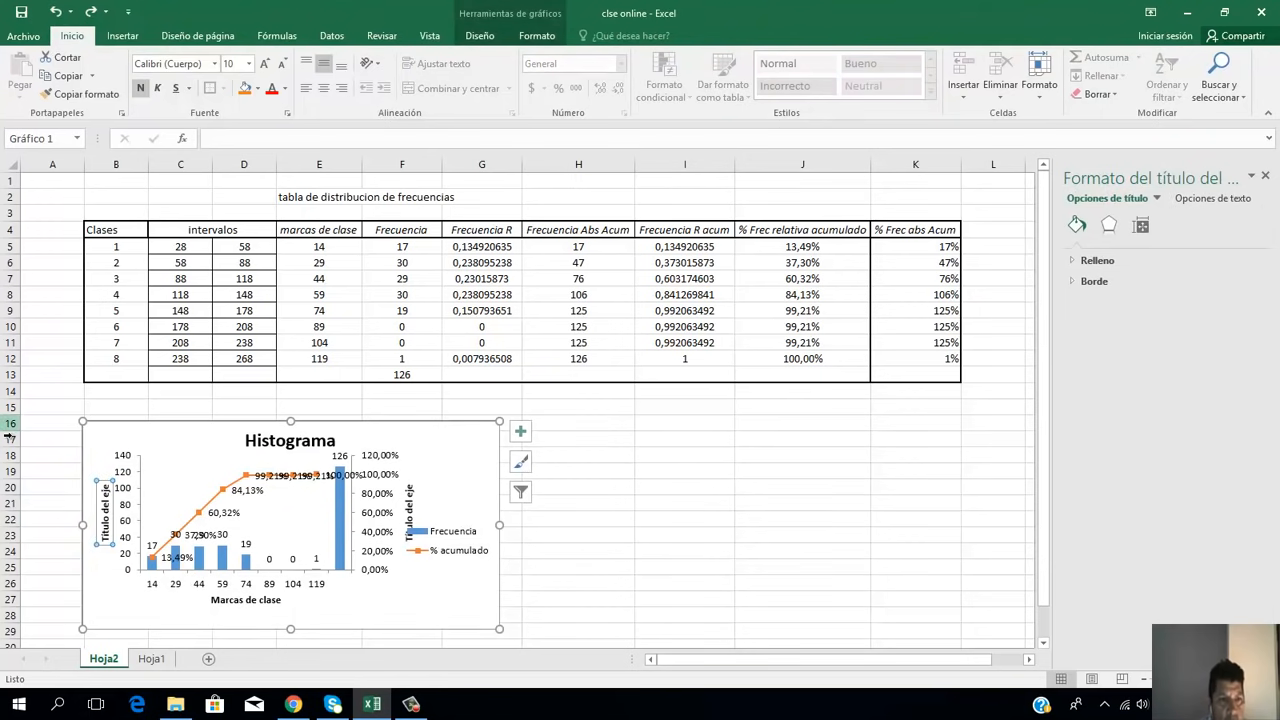
Step: Replace the primary vertical axis title of the histogram with "Frecuencias" and close the formatting pane
left_click(105, 513)
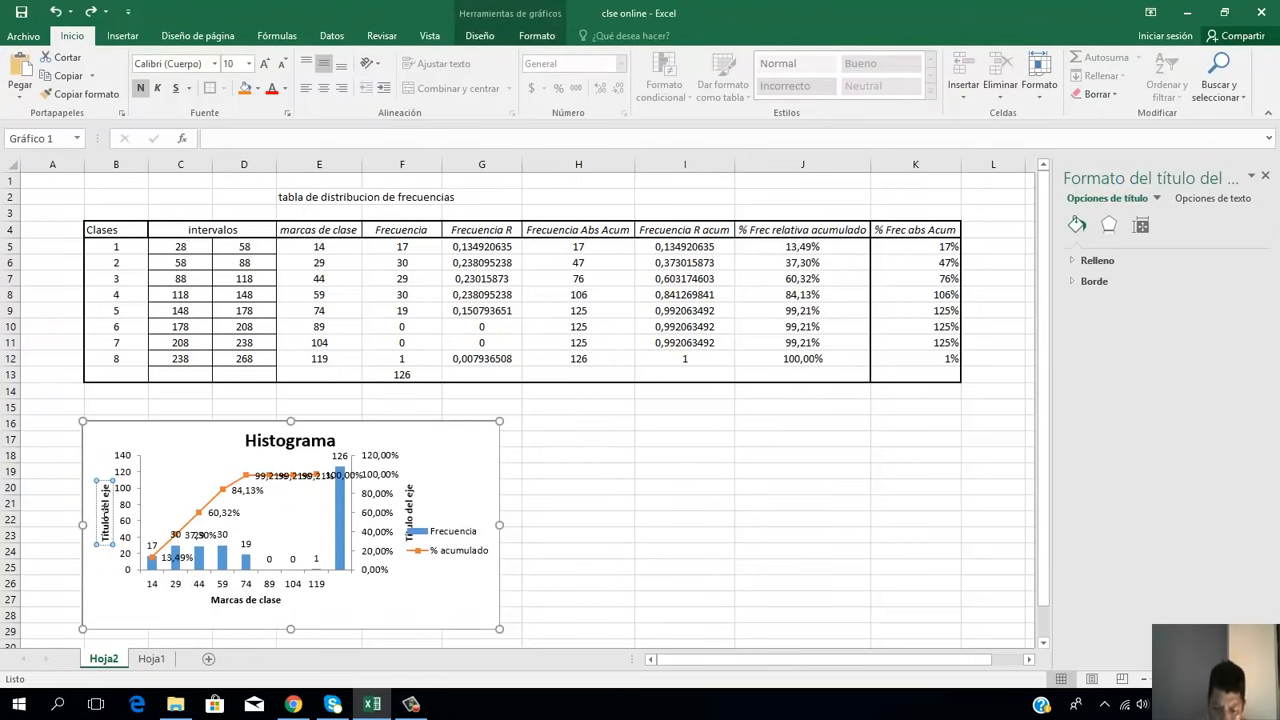
key("BackSpace")
key("BackSpace")
key("BackSpace")
key("BackSpace")
key("BackSpace")
key("BackSpace")
key("BackSpace")
key("BackSpace")
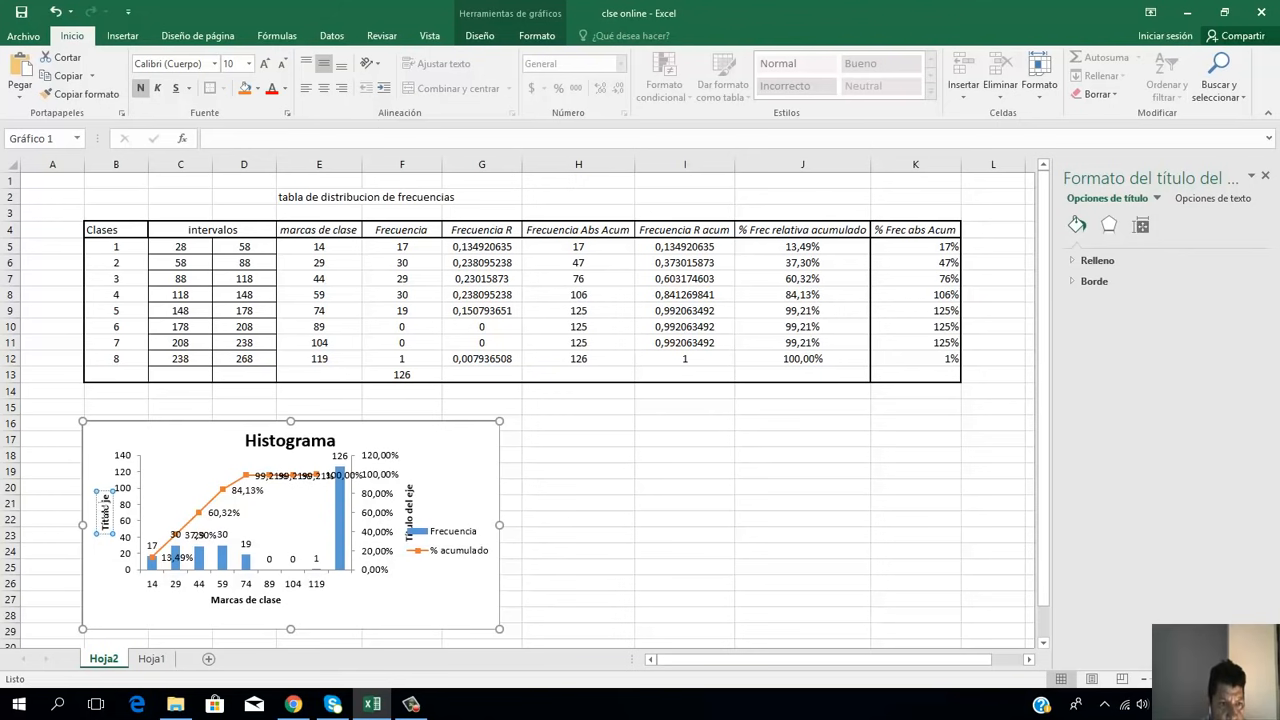
key("BackSpace")
key("BackSpace")
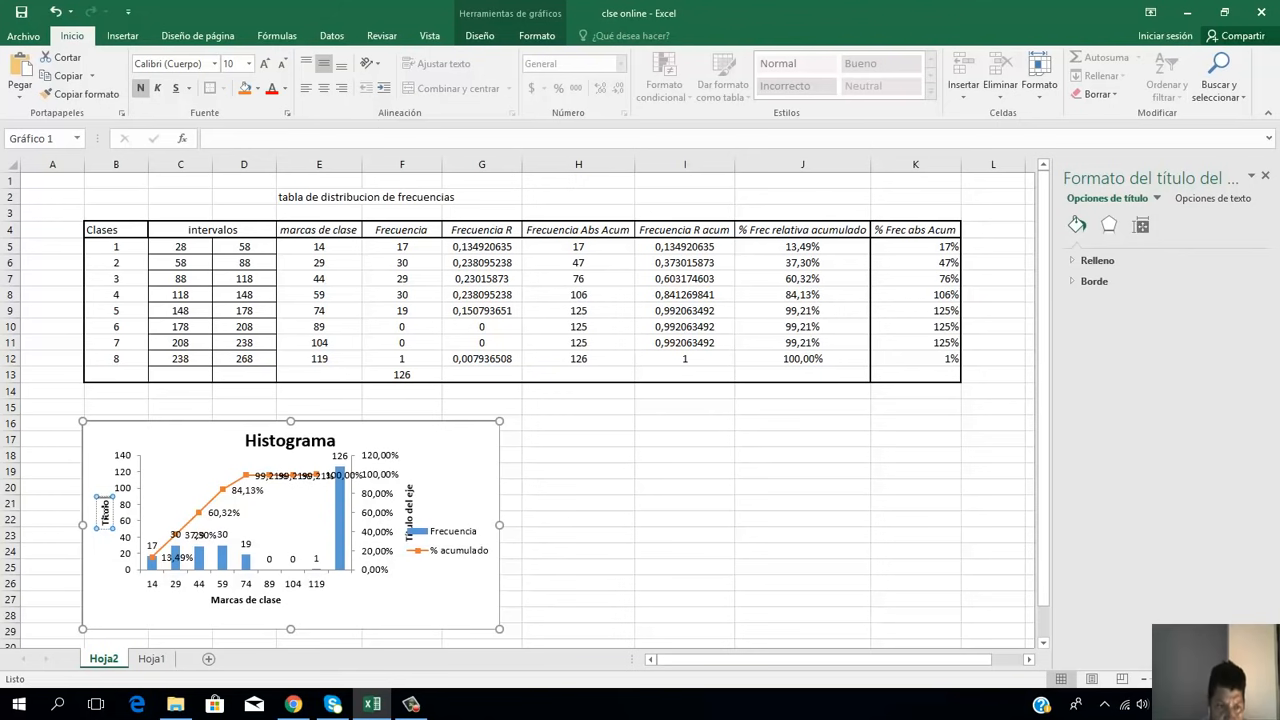
key("BackSpace")
key("BackSpace")
key("BackSpace")
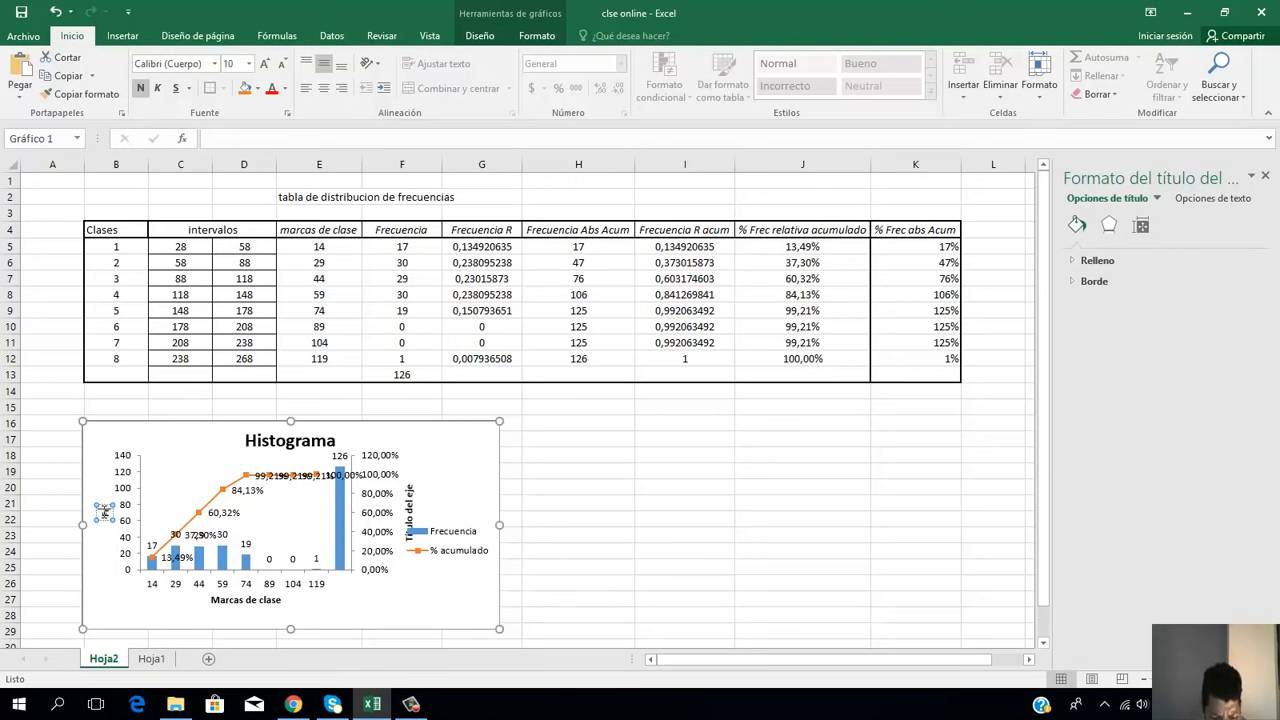
type("Frecuencias")
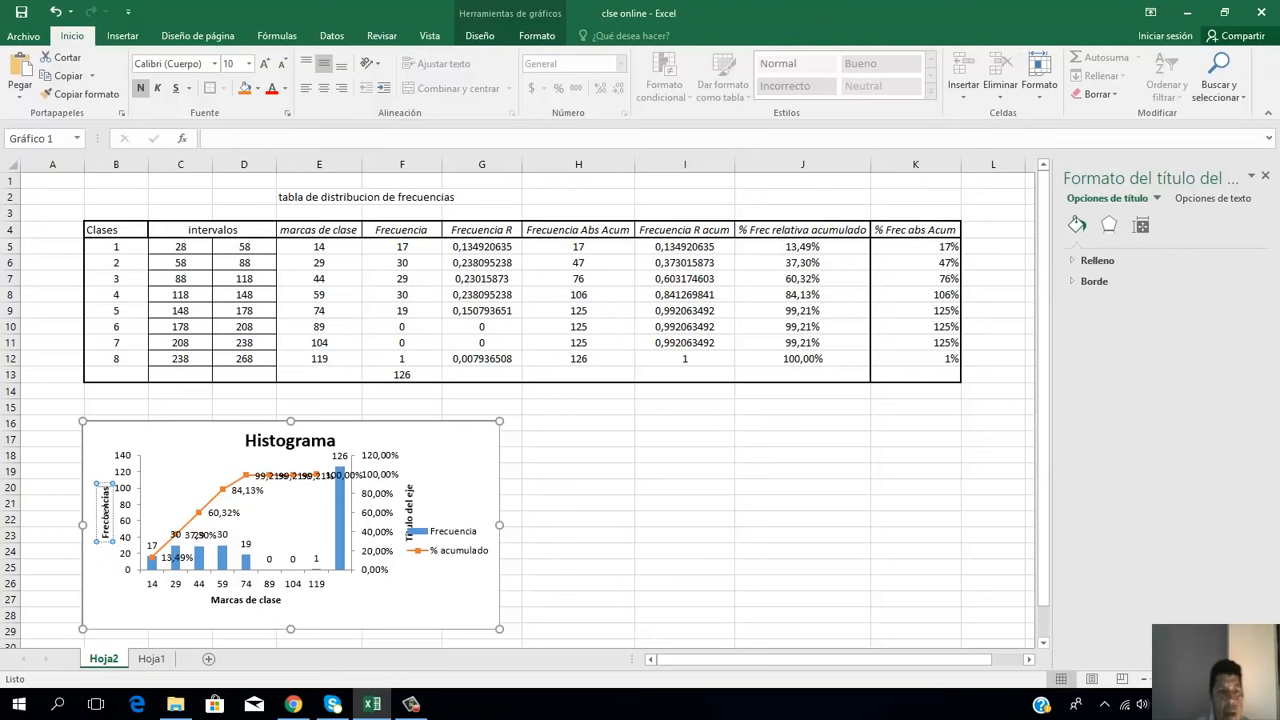
left_click(420, 612)
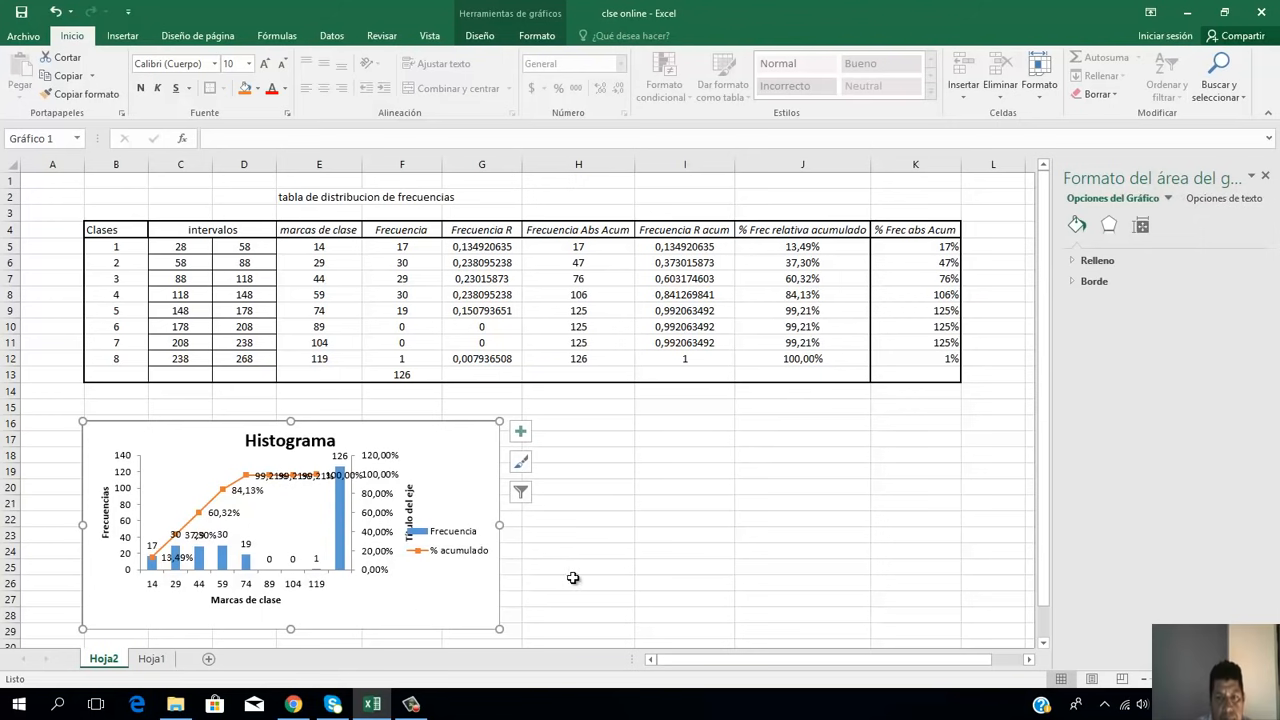
left_click(1266, 176)
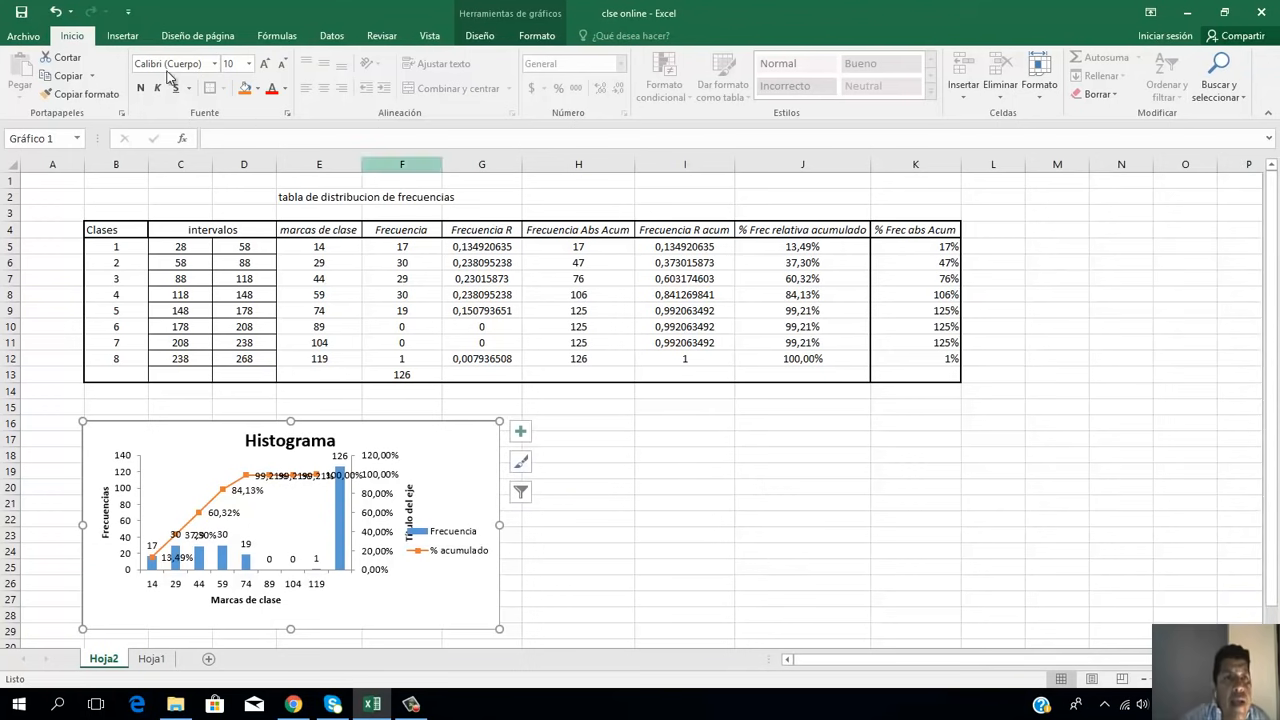
left_click(121, 36)
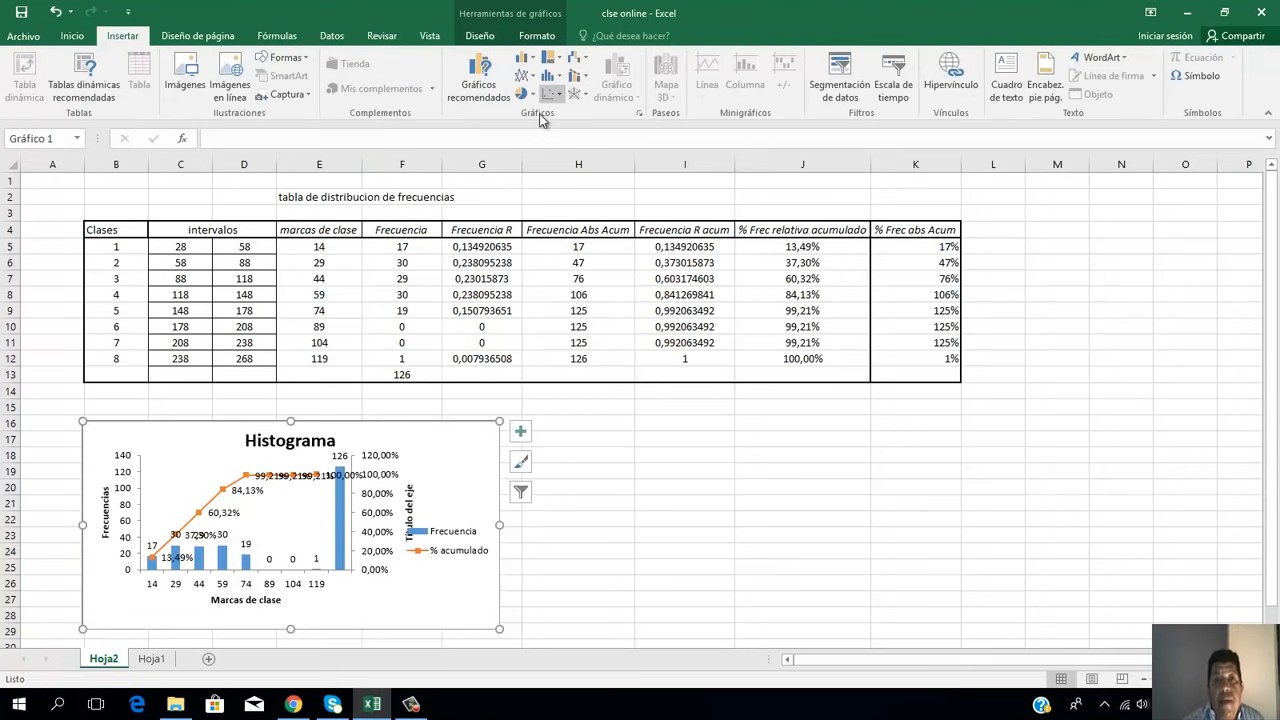
left_click(531, 60)
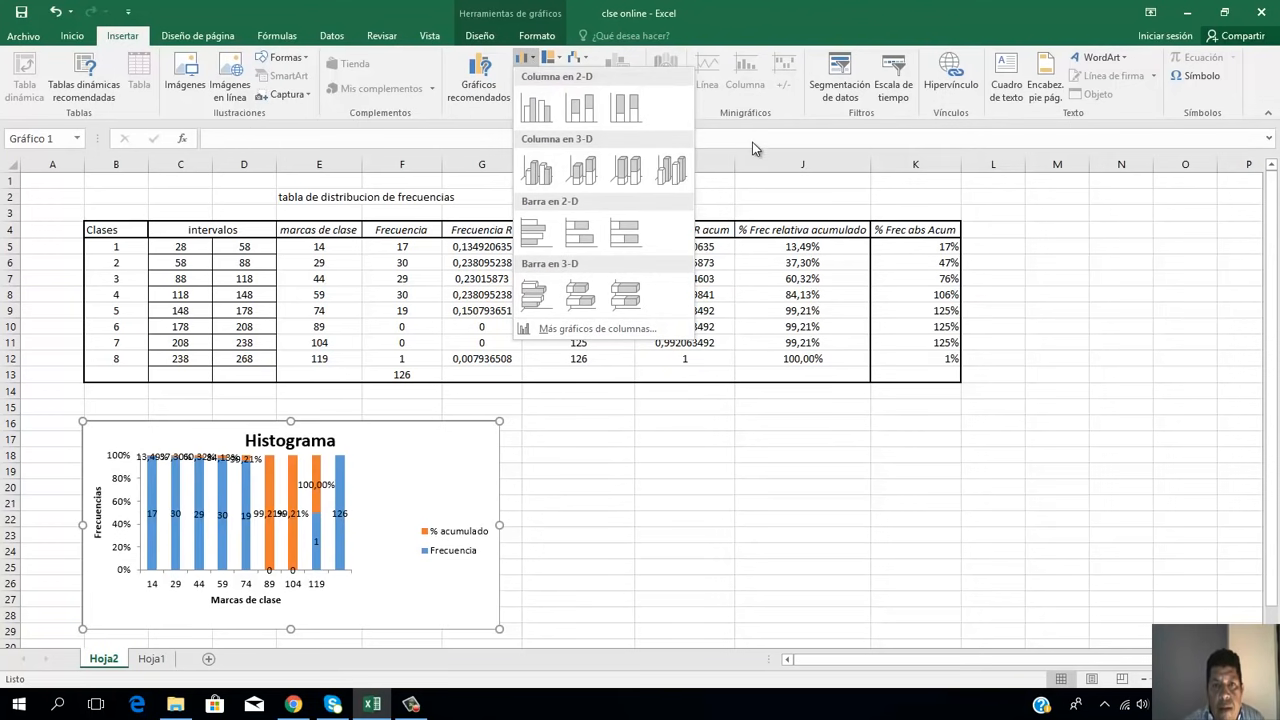
left_click(1022, 540)
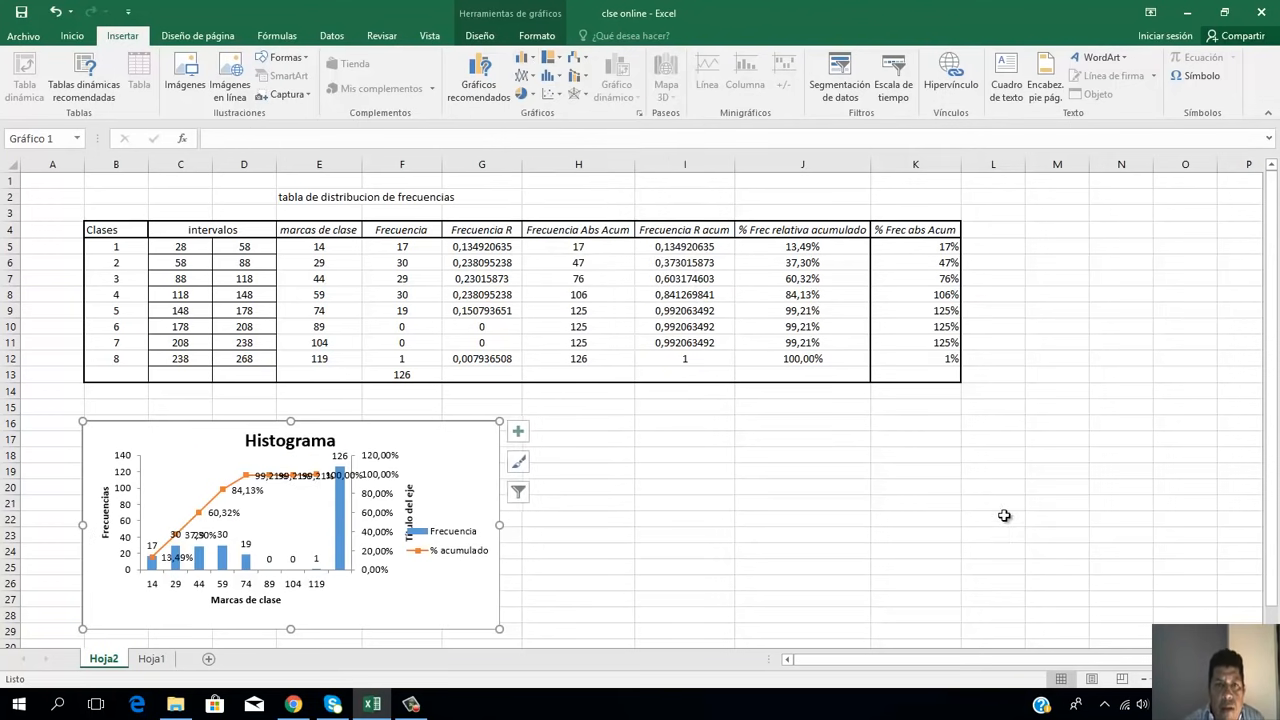
Step: Insert the recommended clustered column chart from the class marks and frequencies in E5:F12
left_click(733, 457)
left_click(677, 438)
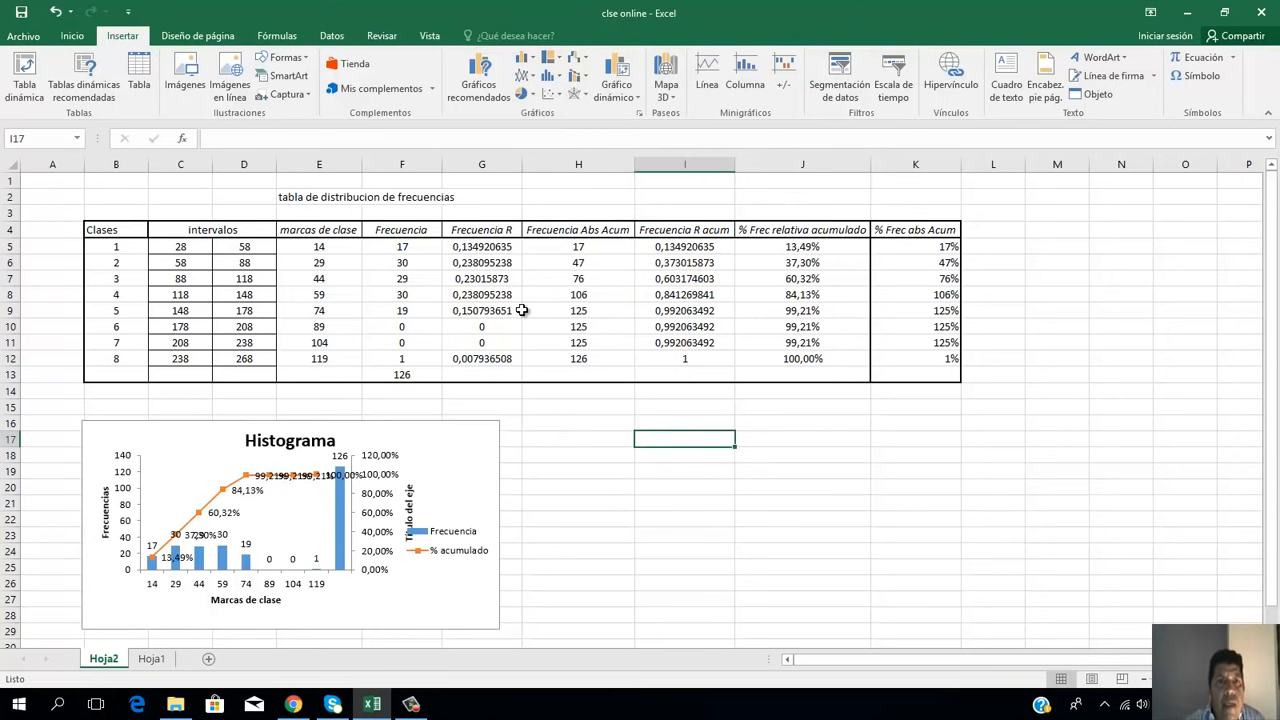
left_click(308, 246)
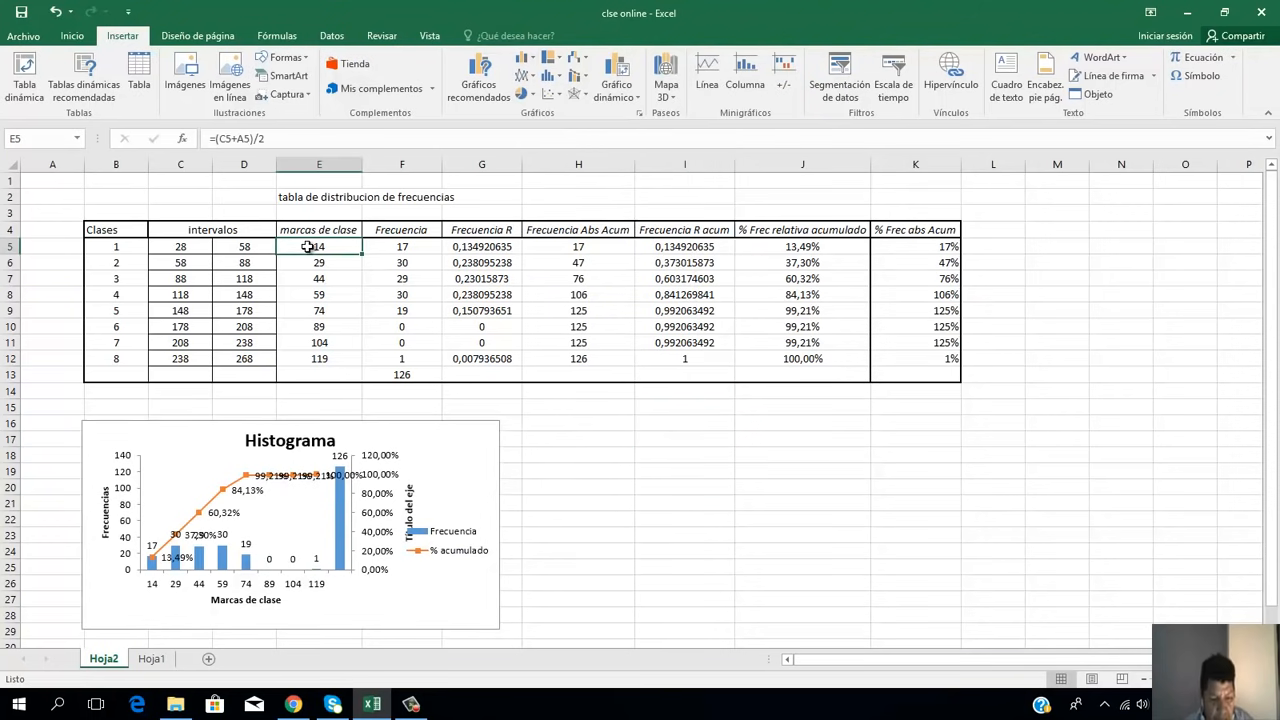
key("shift+Right")
key("shift+Down")
key("shift+Down")
key("shift+Down")
key("shift+Down")
key("shift+Down")
key("shift+Down")
key("shift+Down")
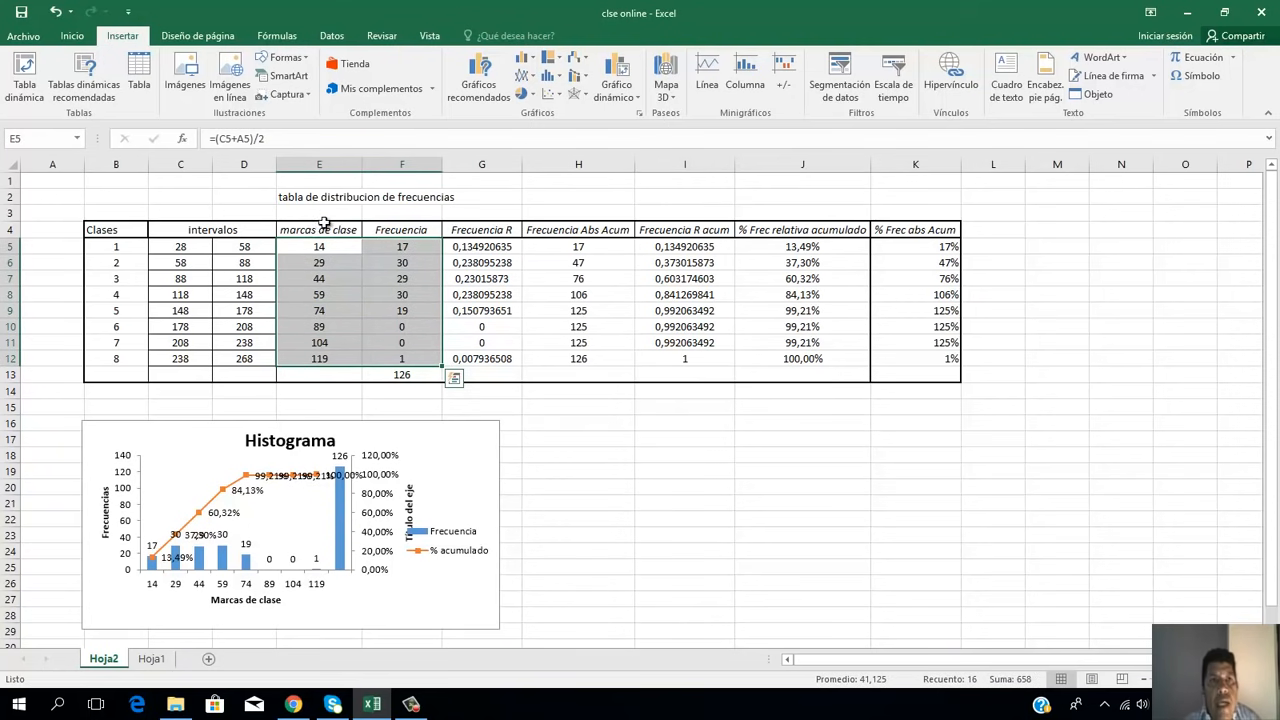
left_click(527, 76)
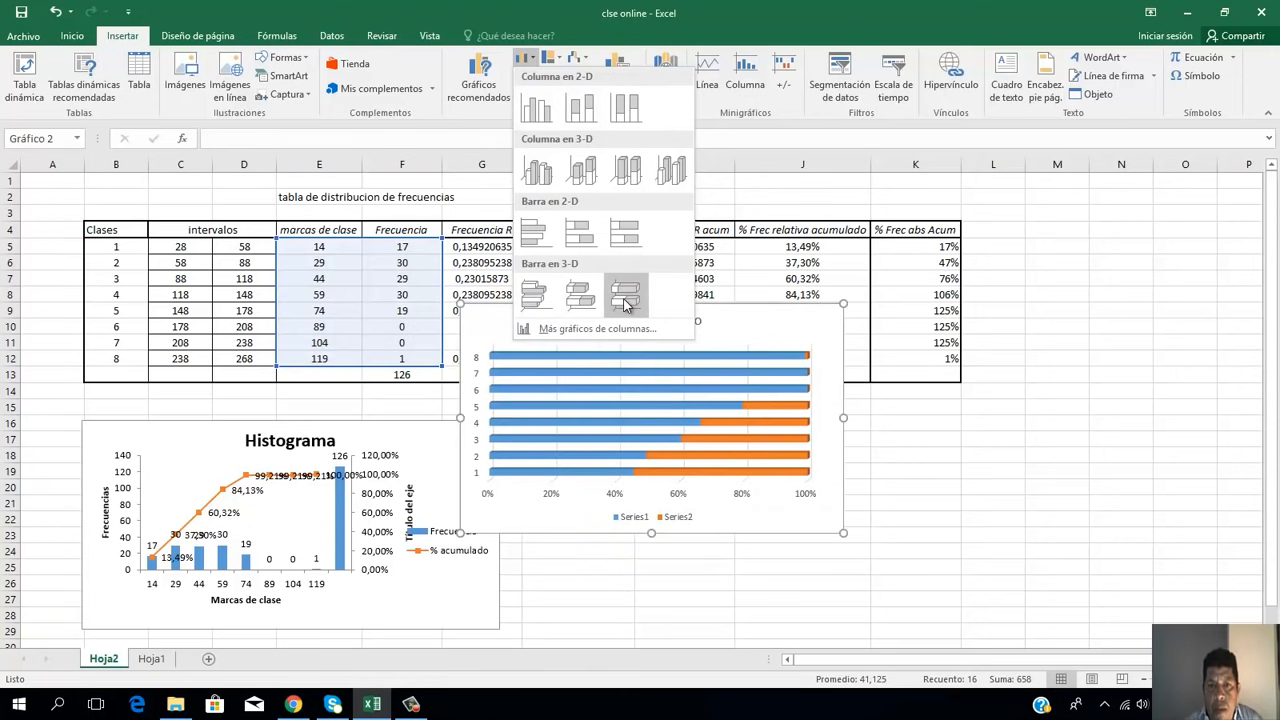
left_click(596, 329)
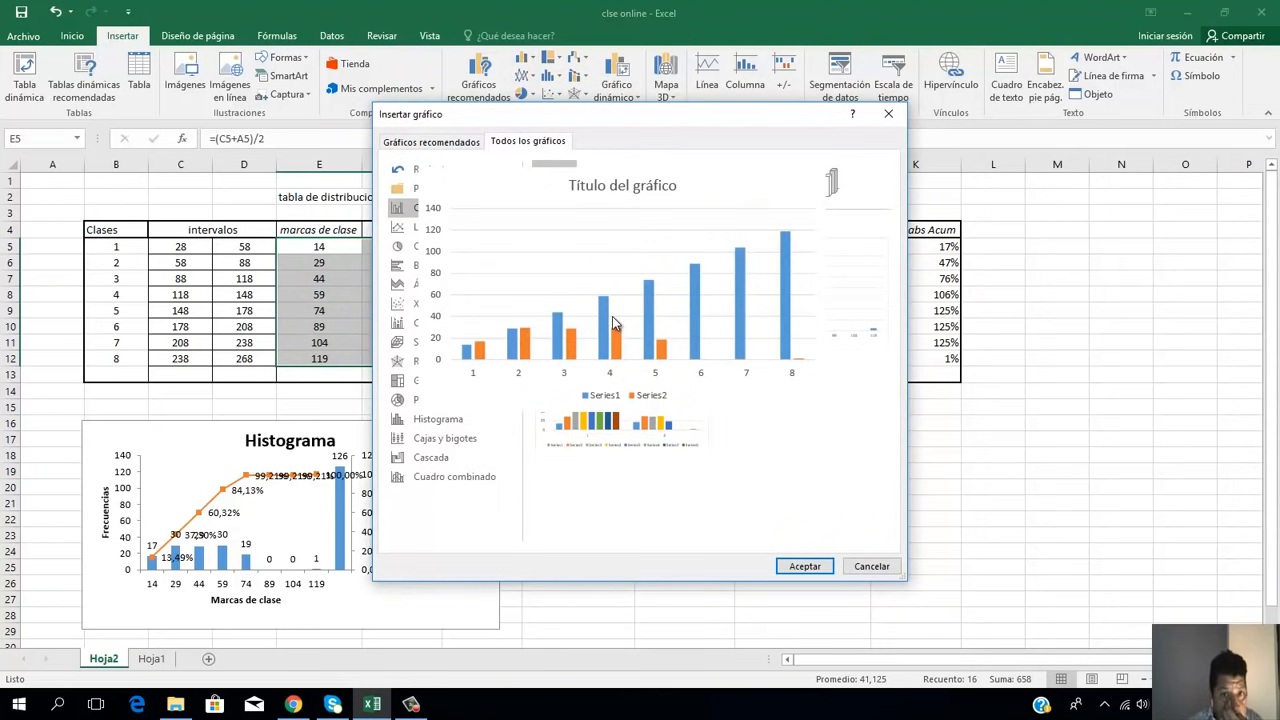
left_click(447, 143)
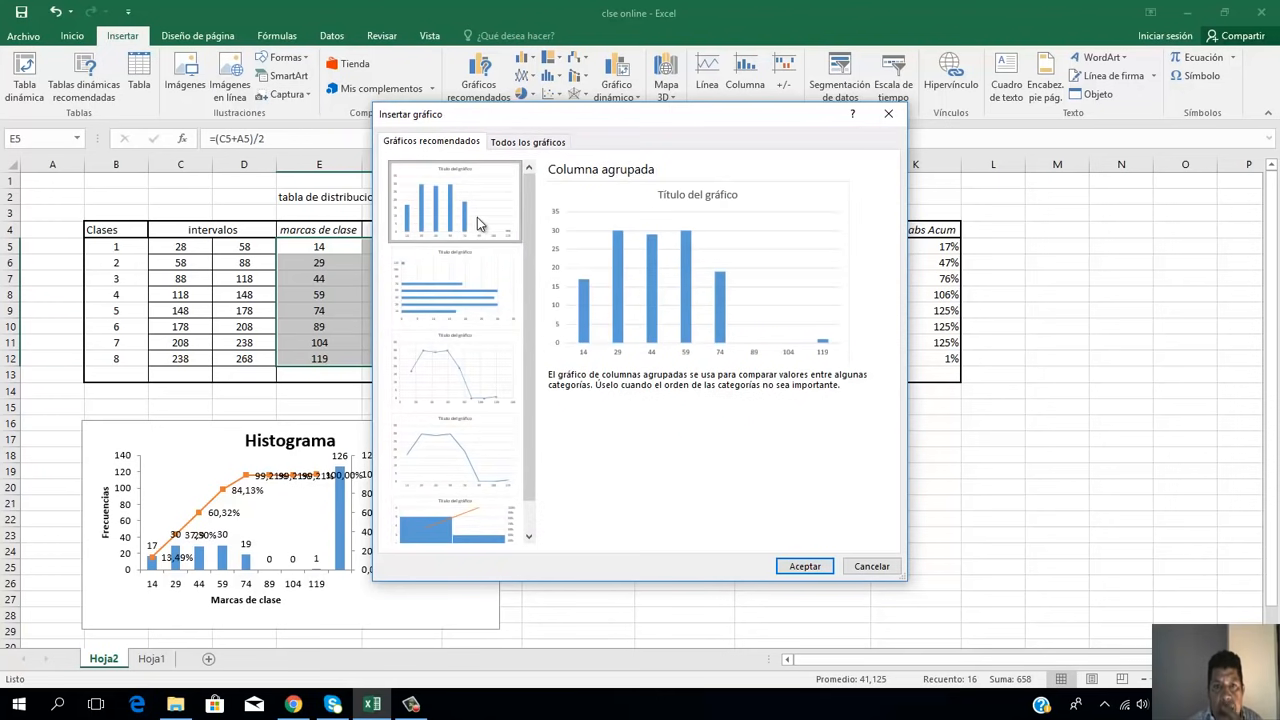
left_click(803, 566)
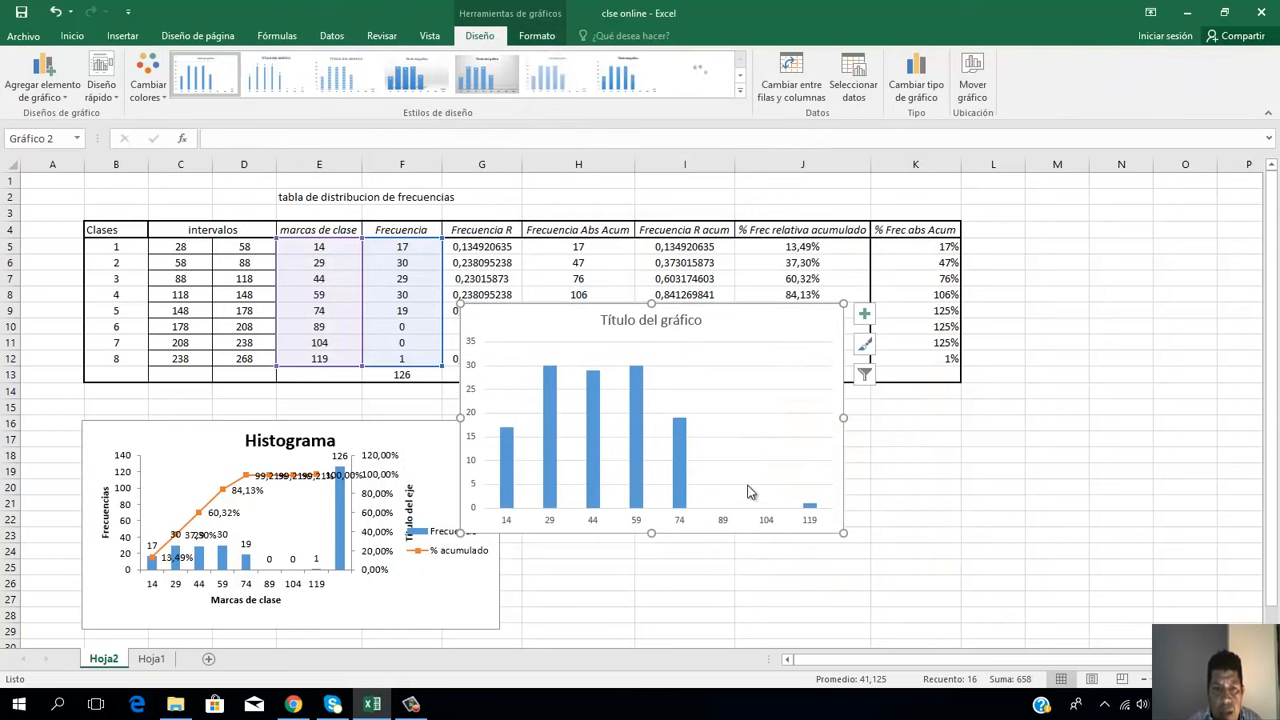
Step: Move the new column chart below the table, beside the histogram, and turn on its axis titles and data labels
left_click(763, 418)
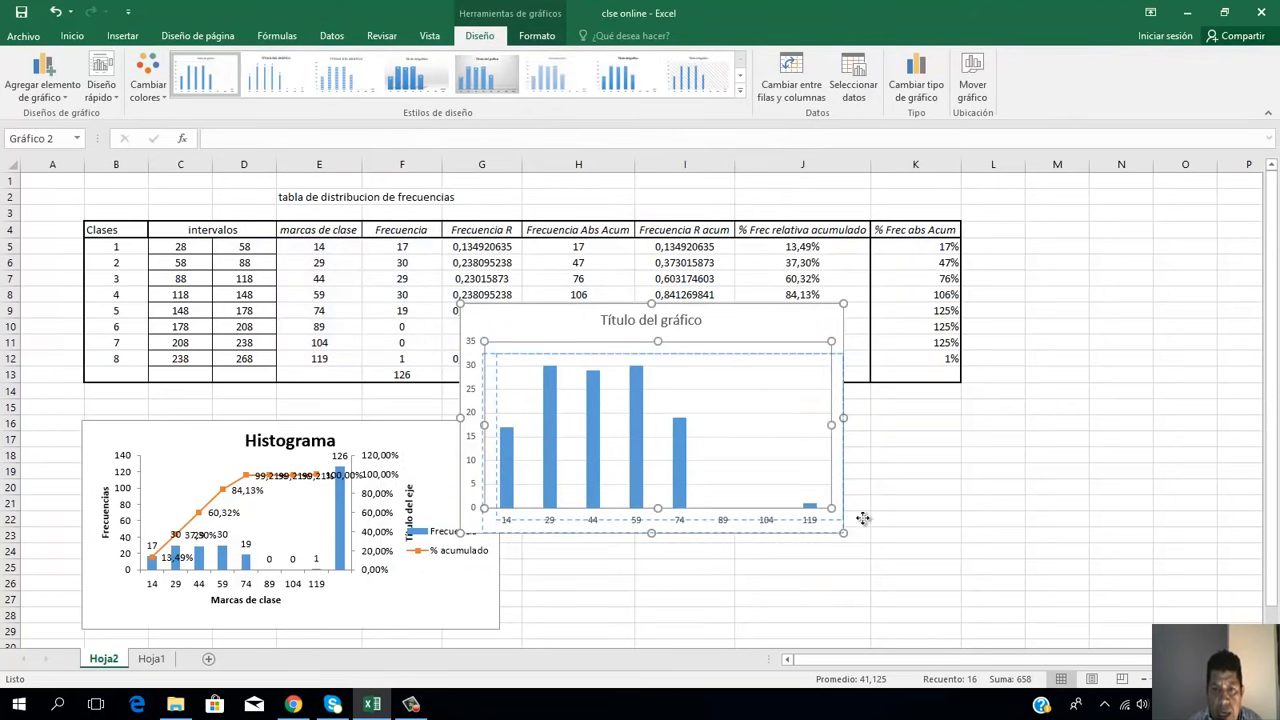
left_click_drag(871, 493, 732, 377)
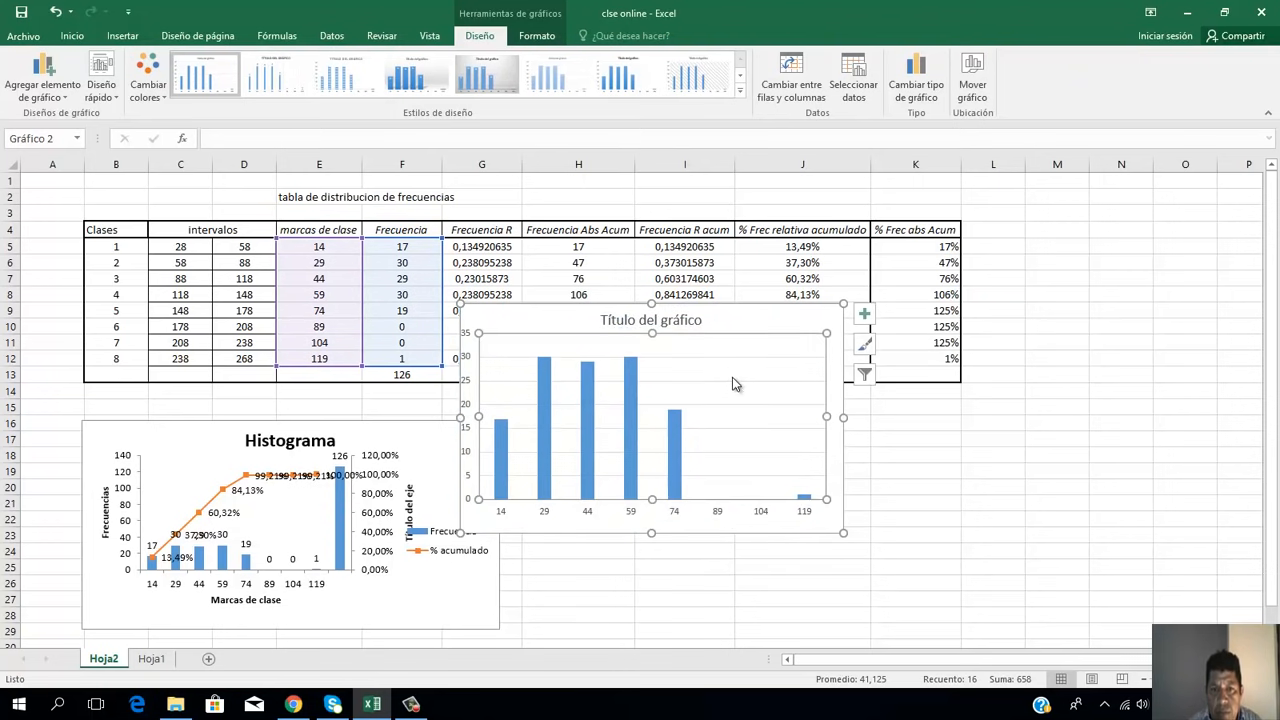
left_click_drag(768, 324, 808, 415)
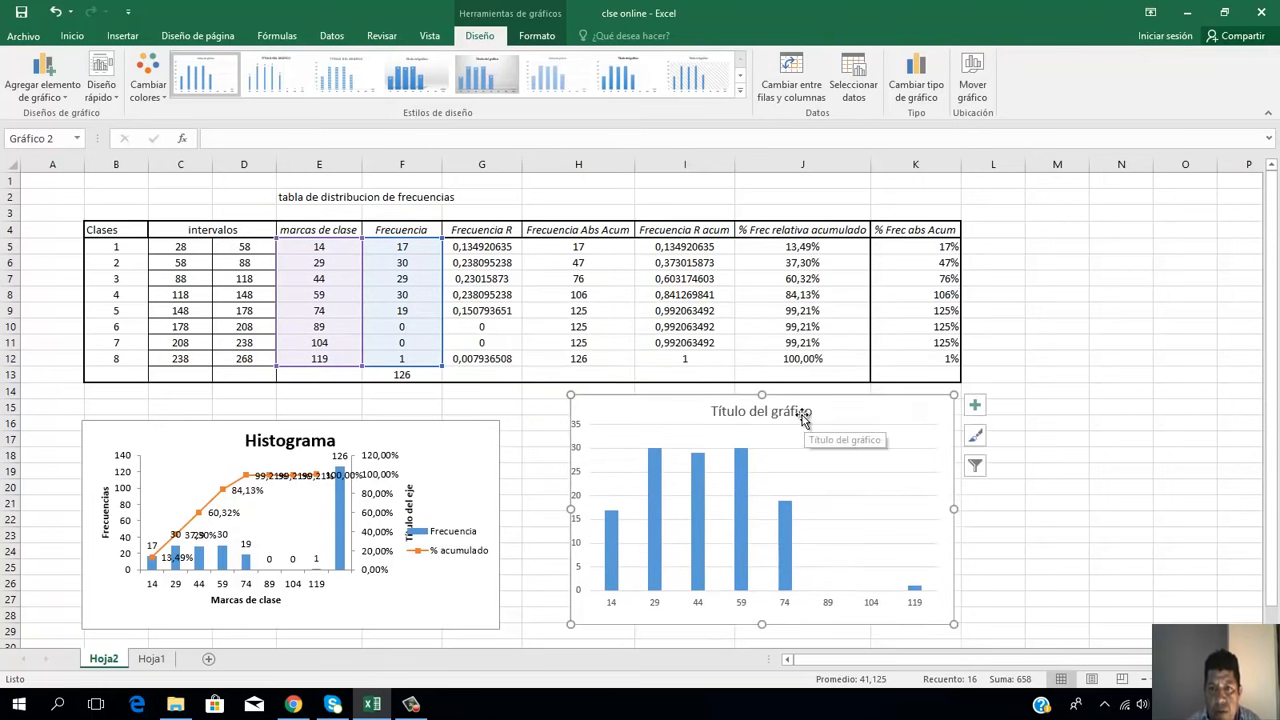
left_click(972, 408)
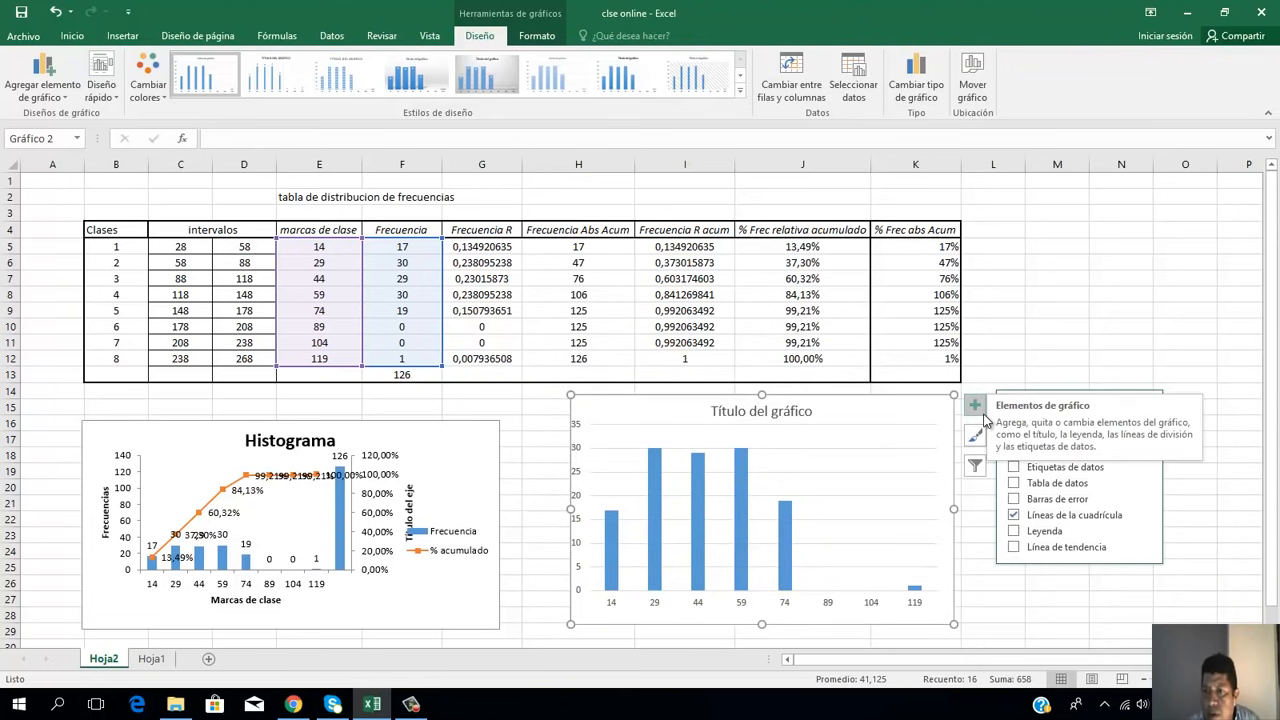
left_click(1015, 437)
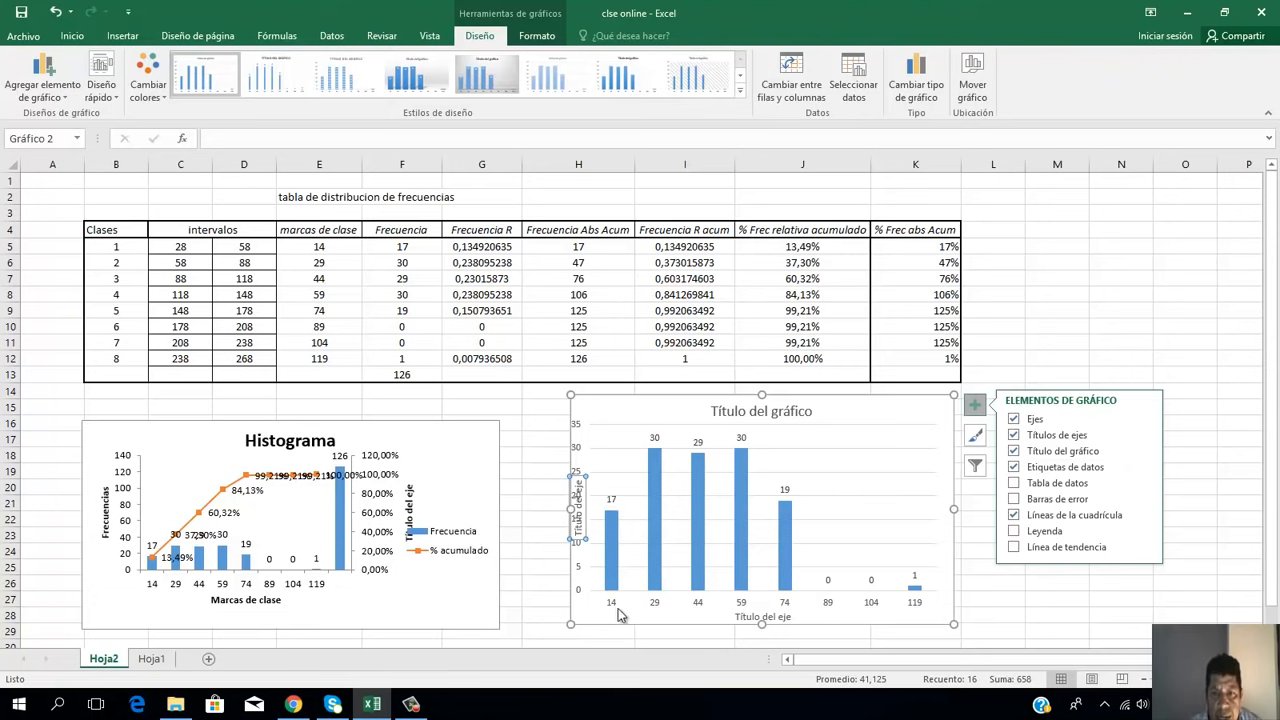
Step: Replace the new column chart's horizontal axis title placeholder with "TMarca de clases"
double_click(757, 617)
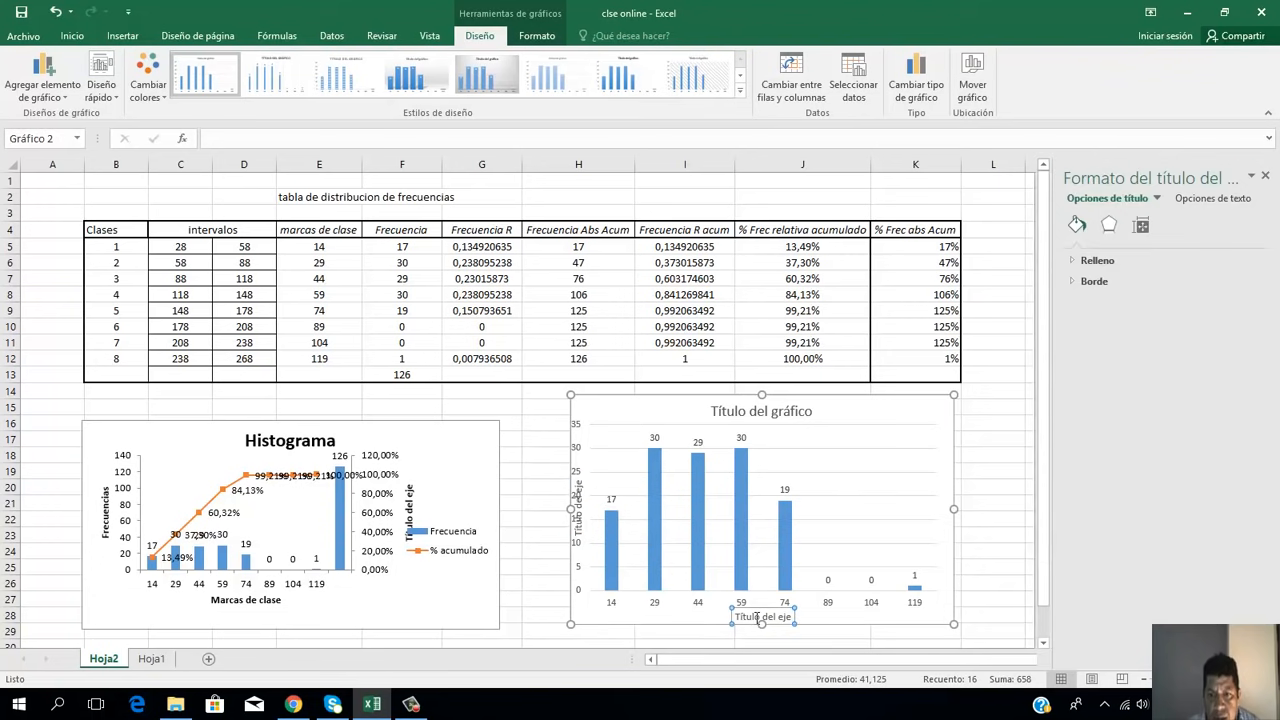
left_click(756, 617)
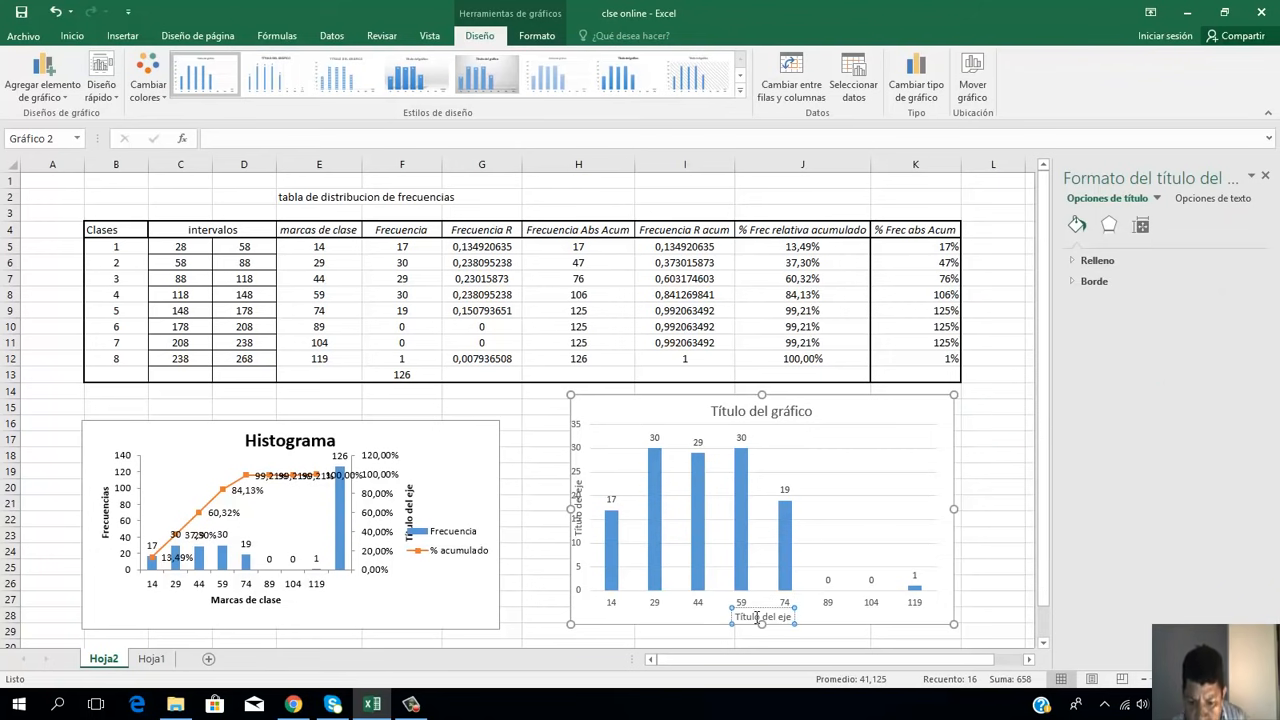
key("BackSpace")
key("BackSpace")
key("BackSpace")
key("BackSpace")
key("BackSpace")
key("BackSpace")
key("BackSpace")
key("BackSpace")
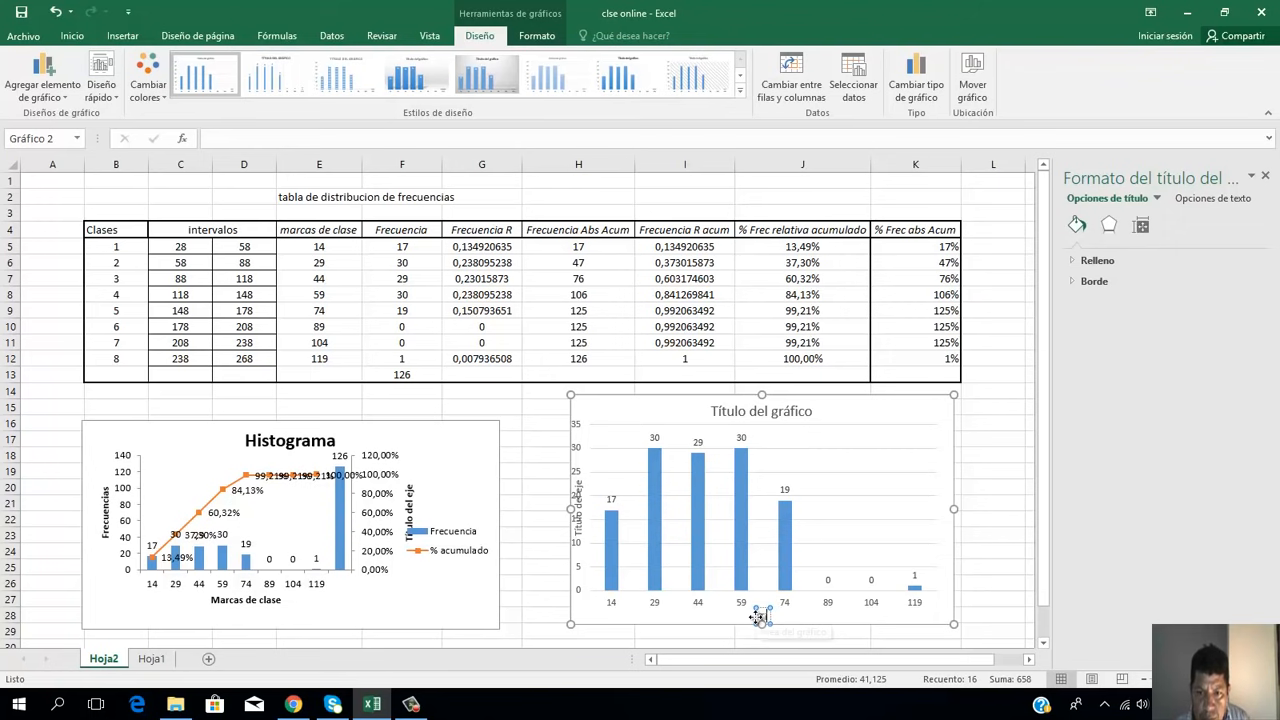
type("Marca de")
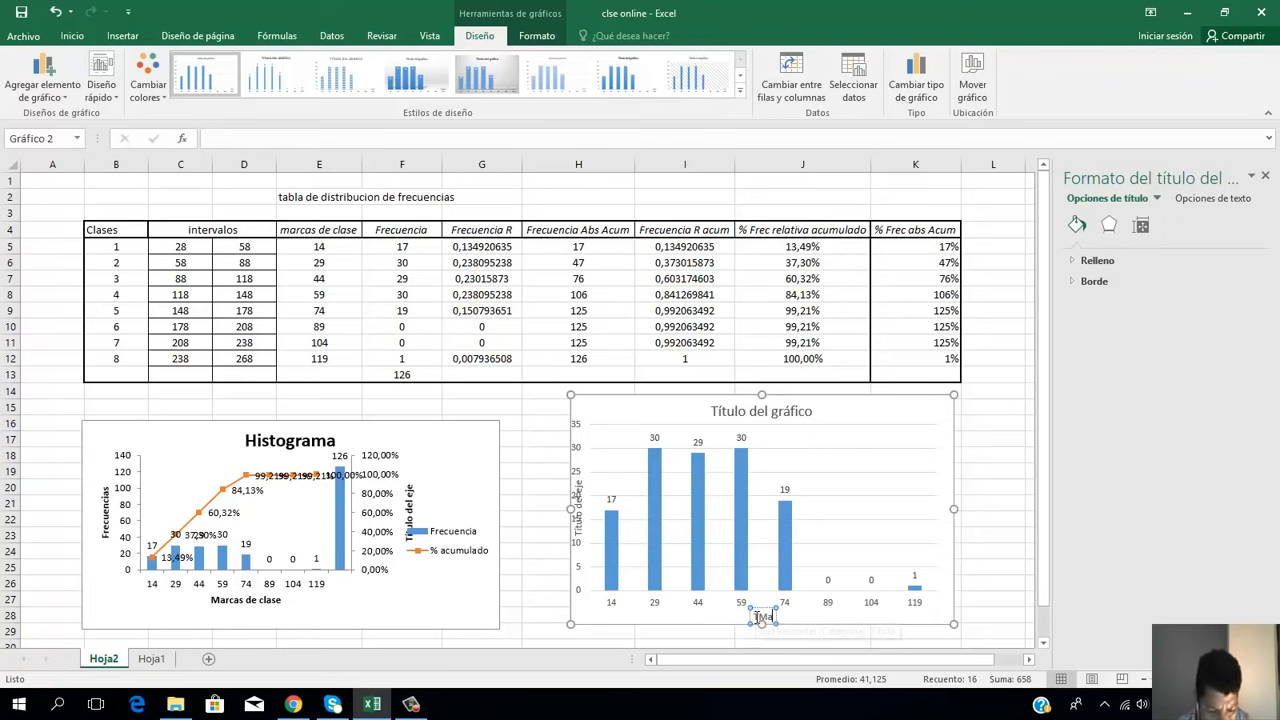
type(" clases")
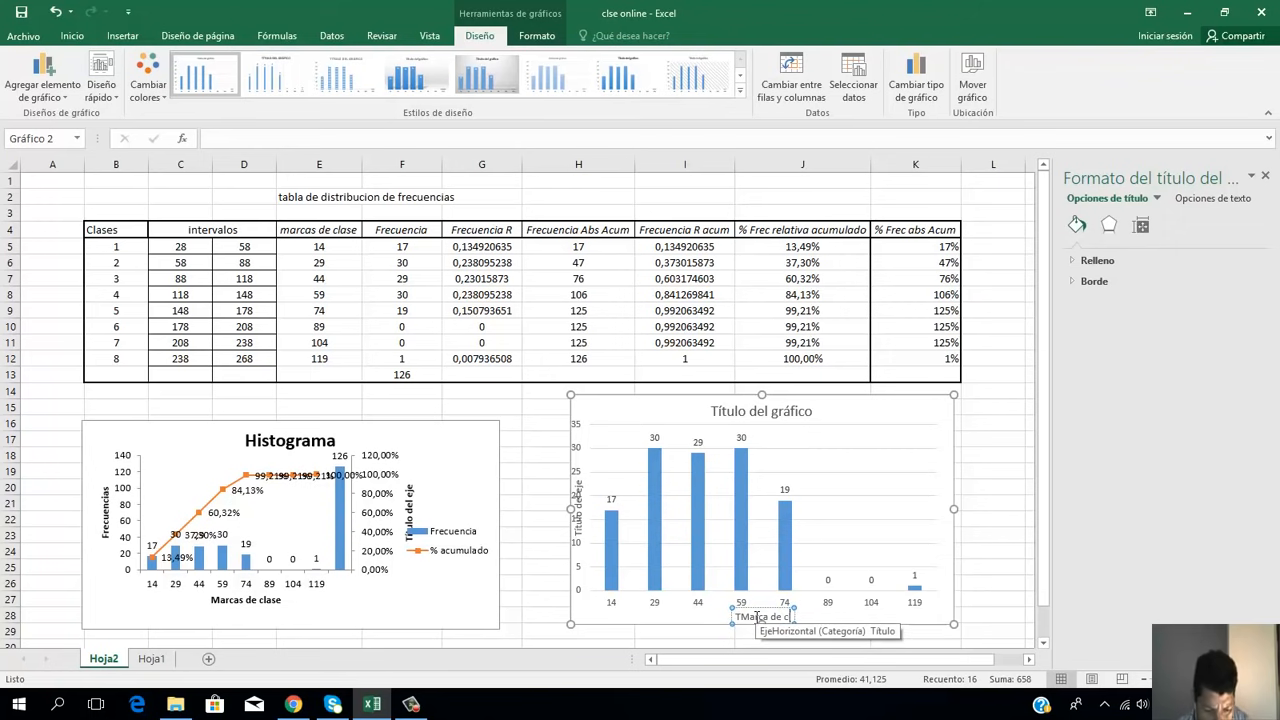
Step: Replace the new column chart's vertical axis title placeholder with "Frecuenciase"
left_click(578, 520)
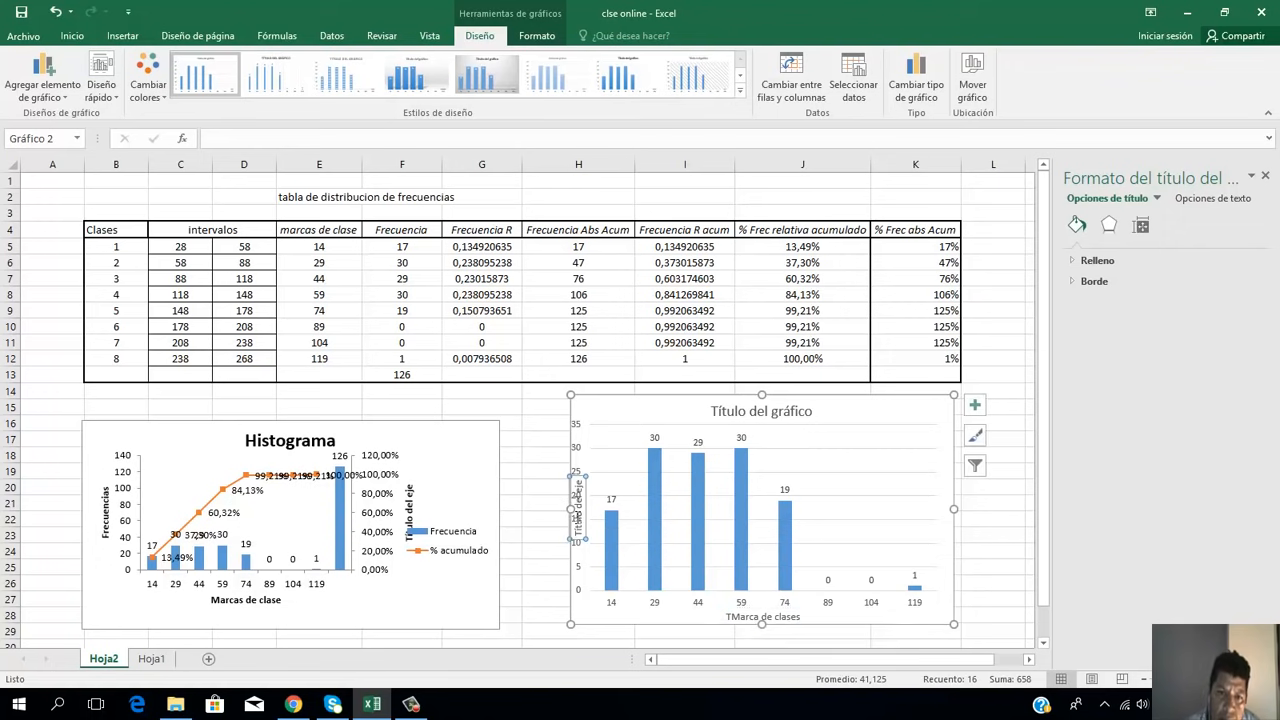
double_click(578, 518)
key("BackSpace")
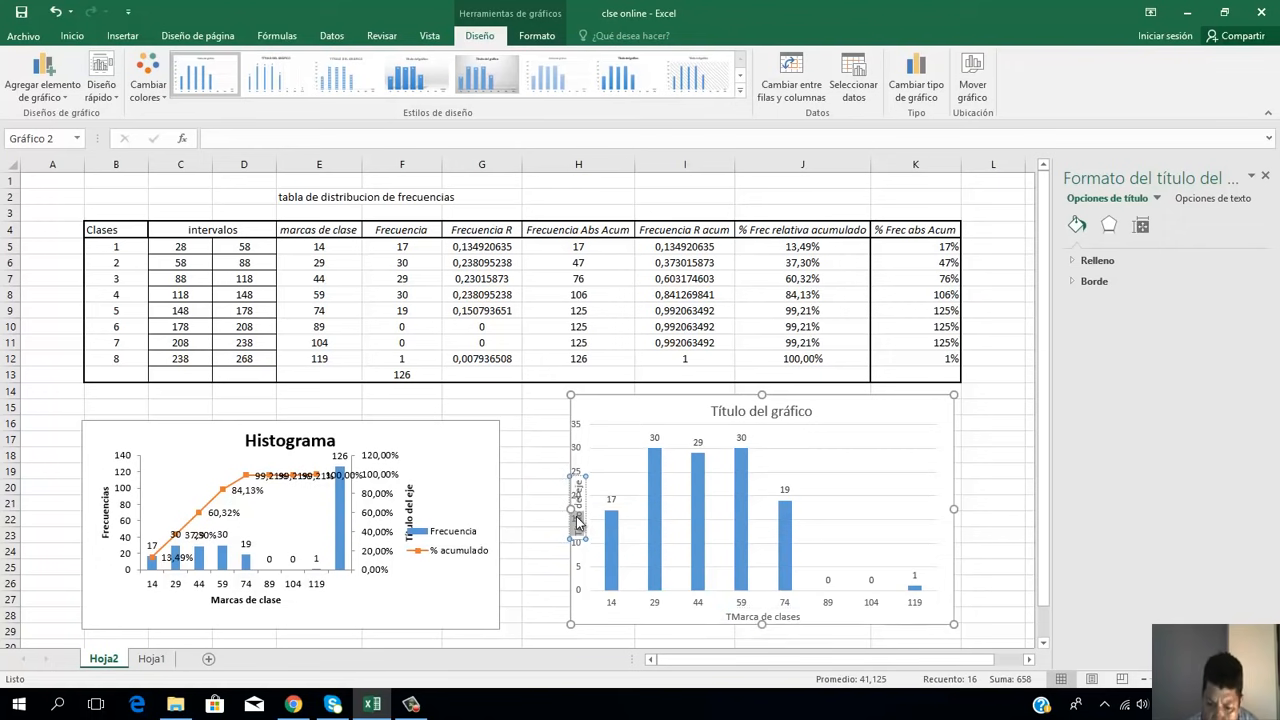
key("Delete")
key("Delete")
key("Delete")
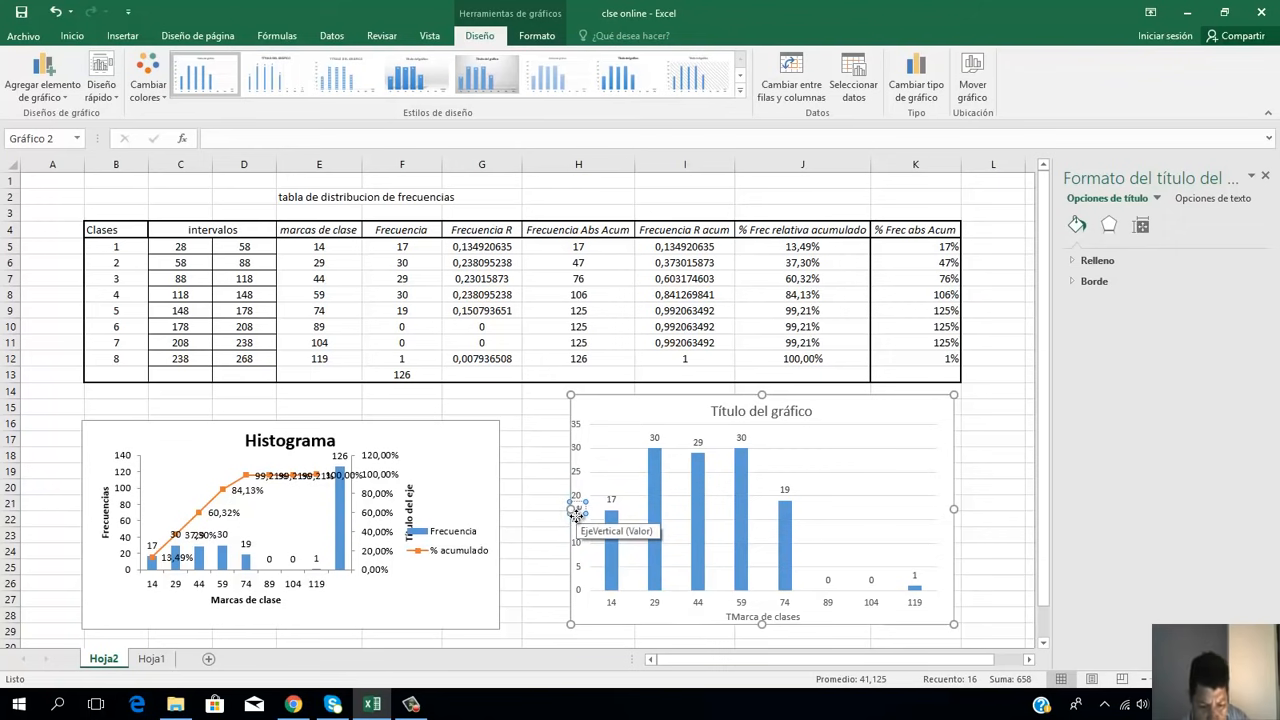
type("Frecuencias")
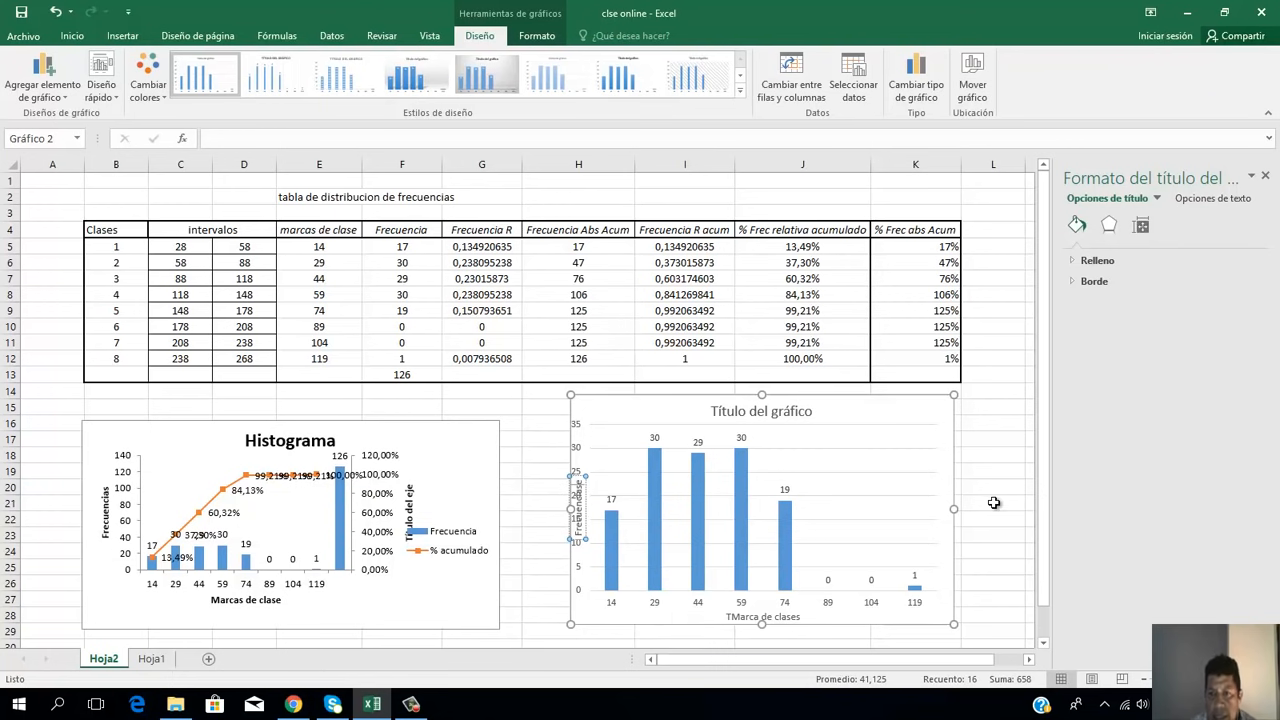
Step: Apply the chart style with a larger title, uppercase axis titles and fine gridlines to the column chart, and close the formatting pane
left_click(739, 91)
left_click(638, 128)
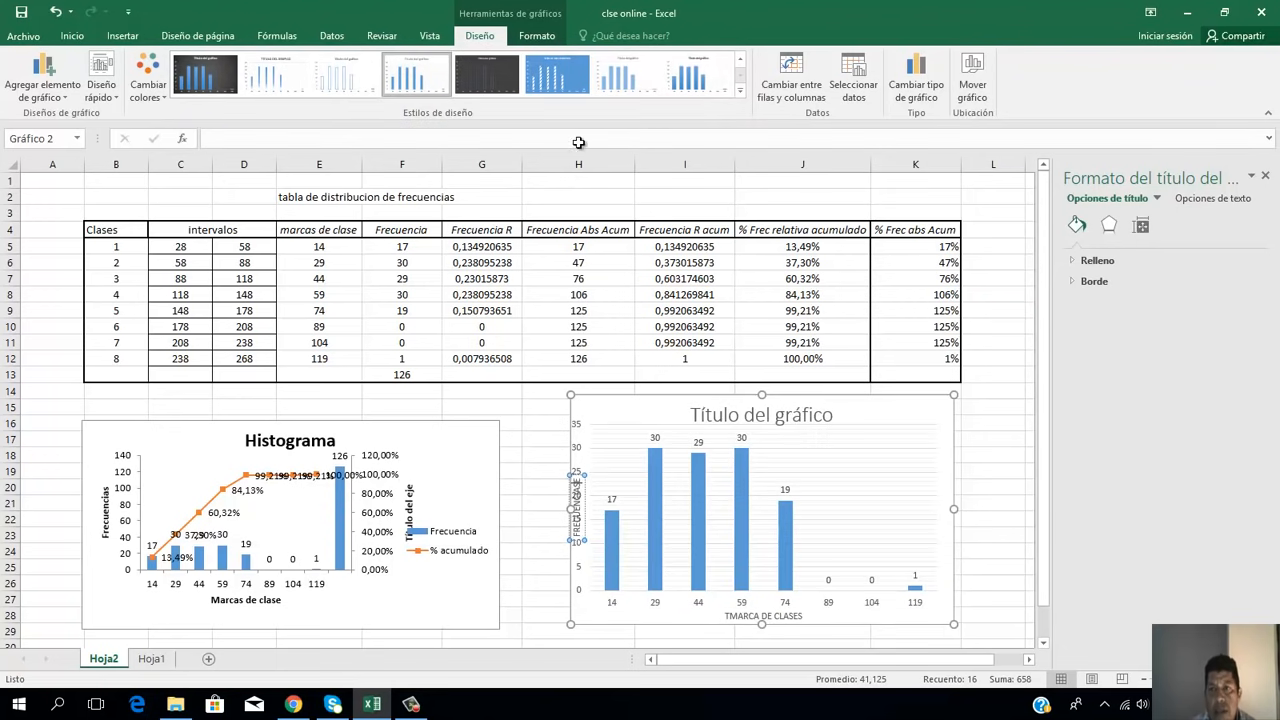
left_click(1000, 490)
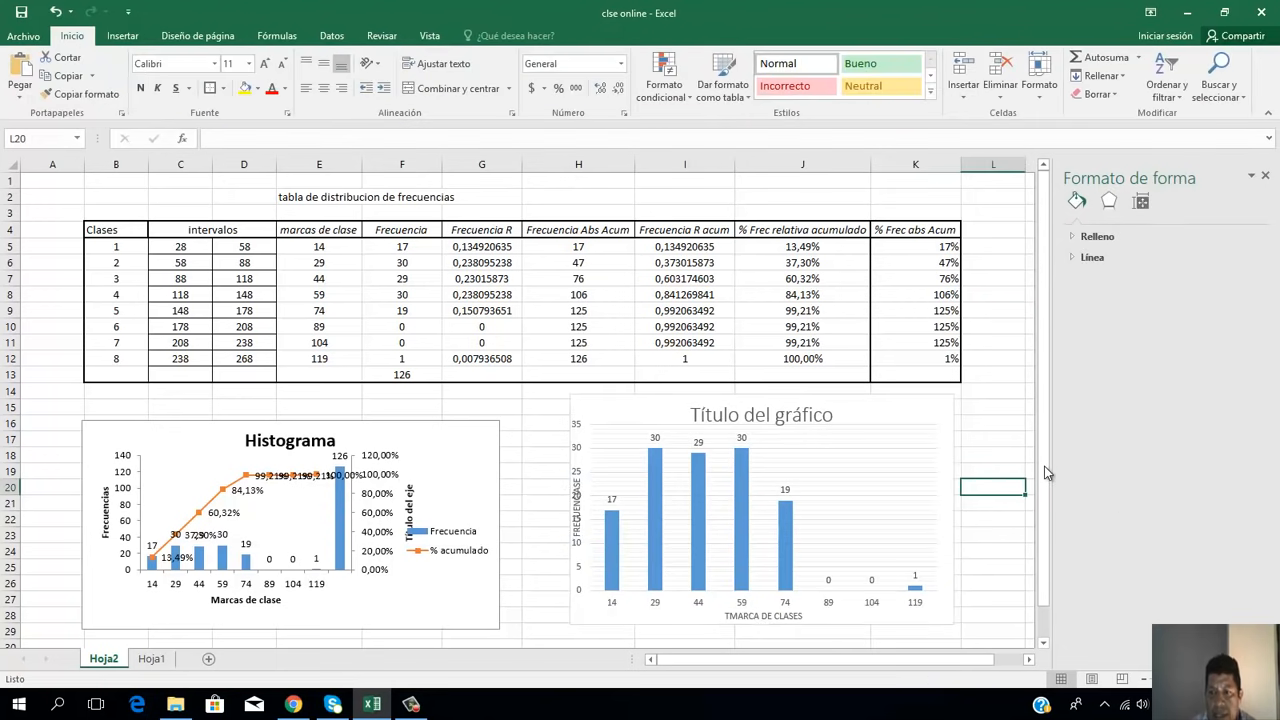
left_click_drag(1045, 472, 830, 640)
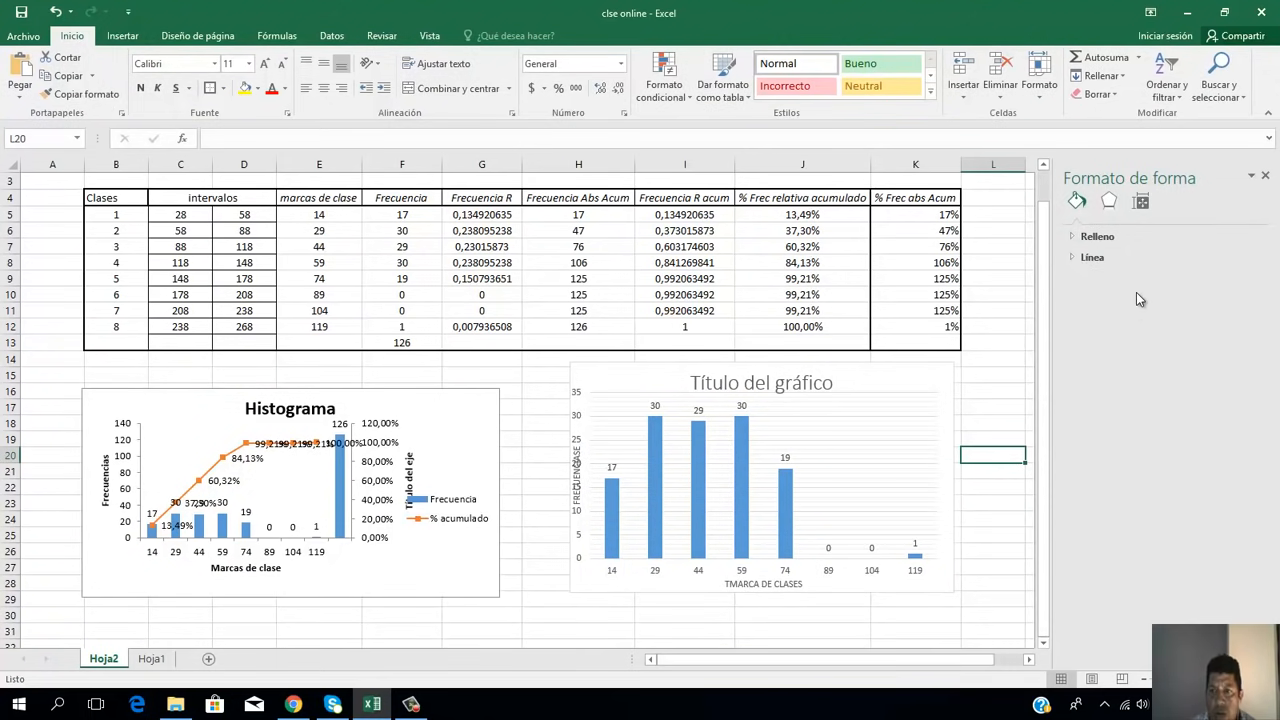
left_click(1266, 177)
left_click(1078, 371)
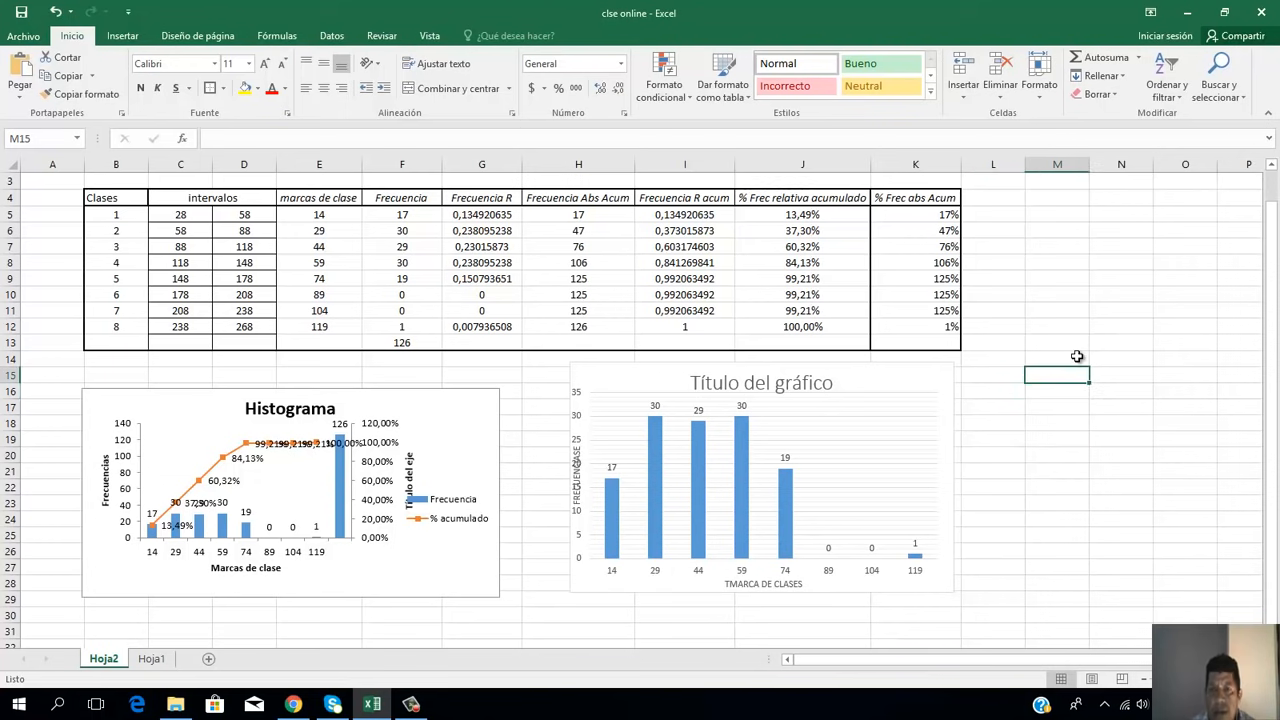
Step: Insert a 3D pie chart from the class marks and frequencies in E5:F12
left_click(337, 218)
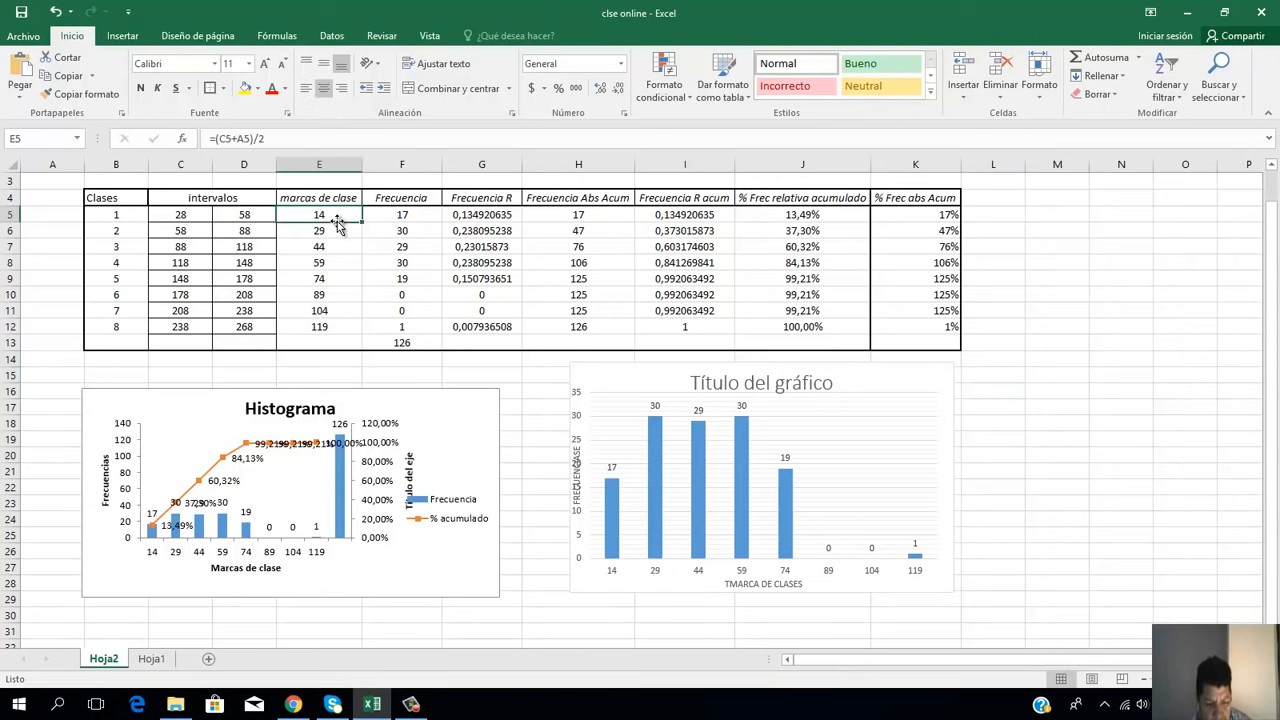
key("Right")
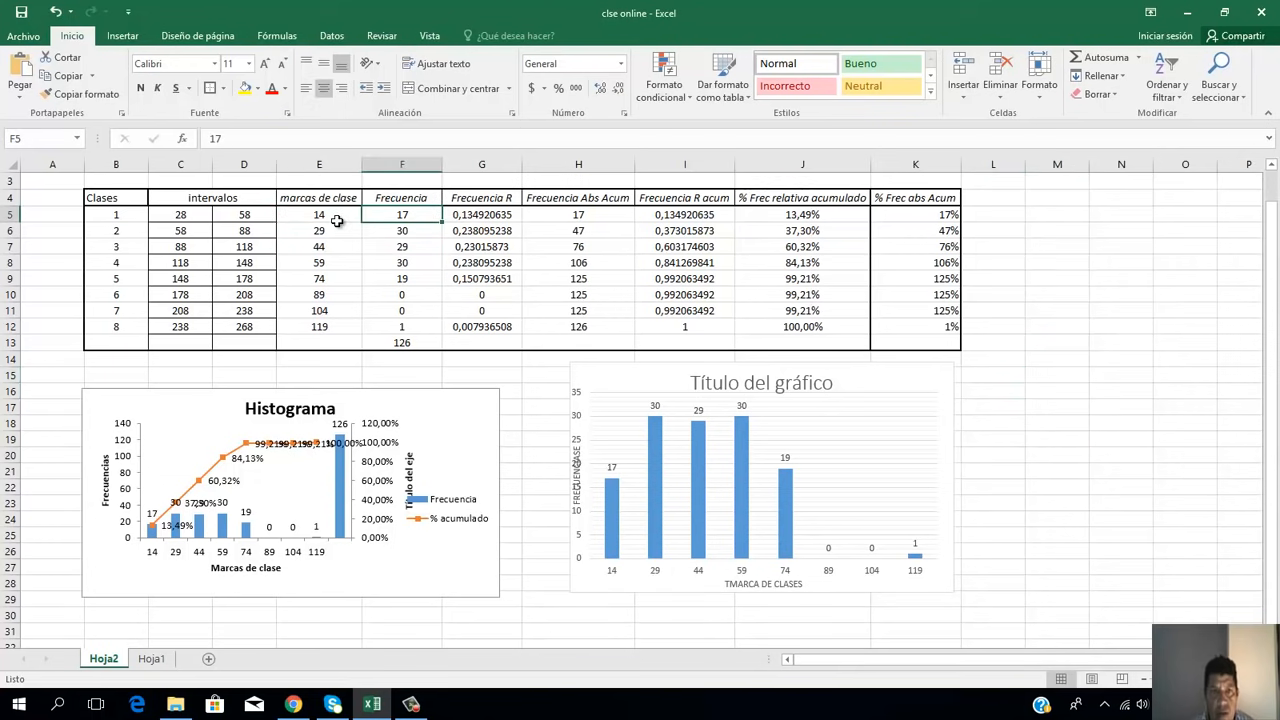
key("Left")
key("shift+Right")
key("shift+Down")
key("shift+Down")
key("shift+Down")
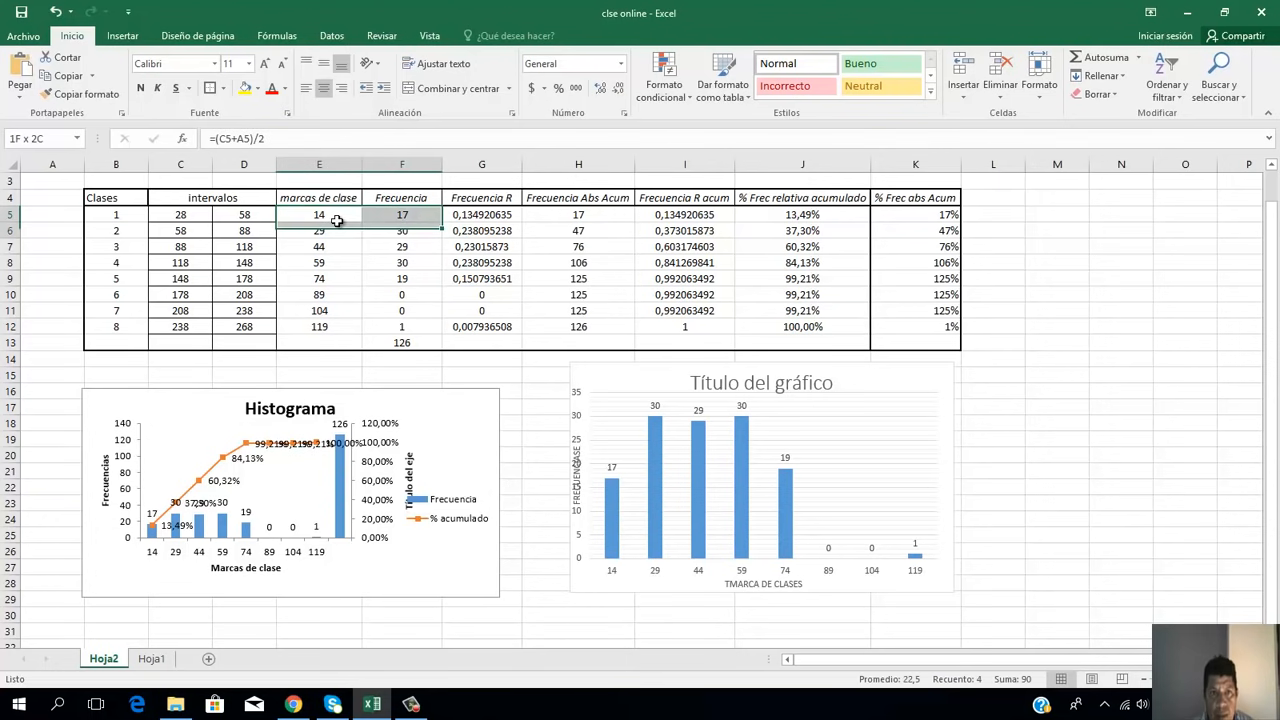
key("shift+Down")
key("shift+Down")
key("shift+Down")
key("shift+Down")
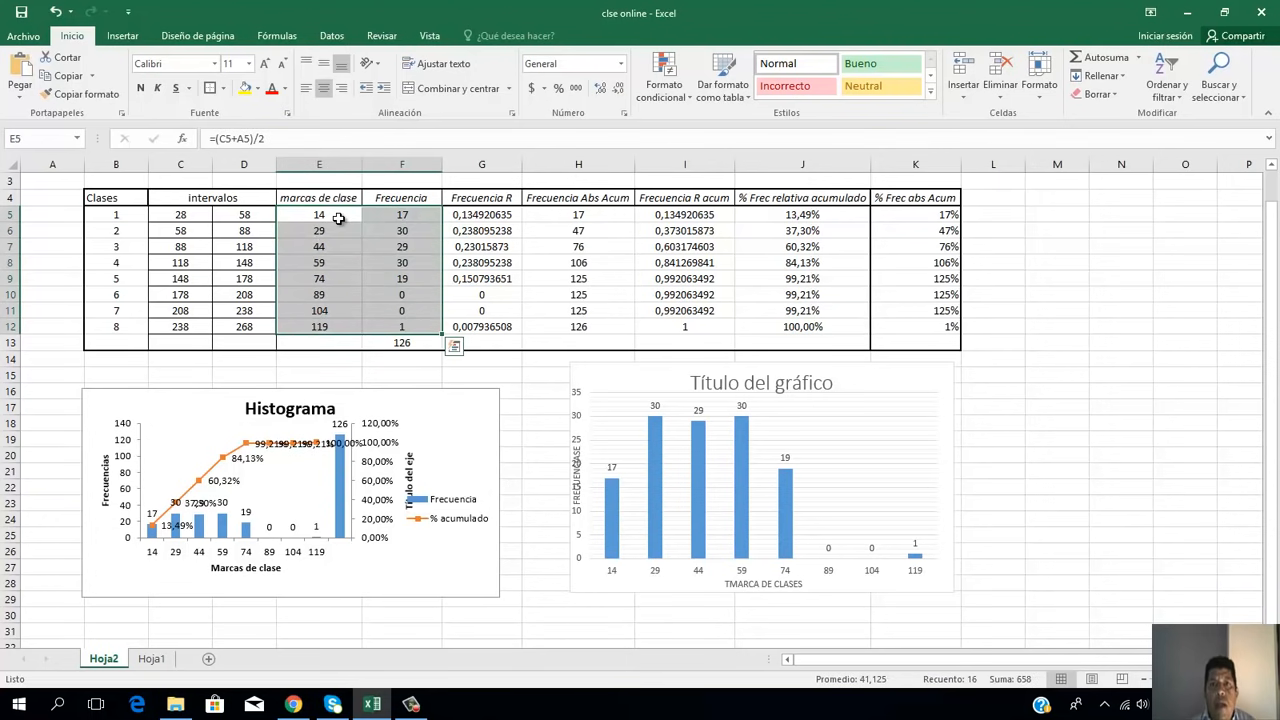
left_click(122, 35)
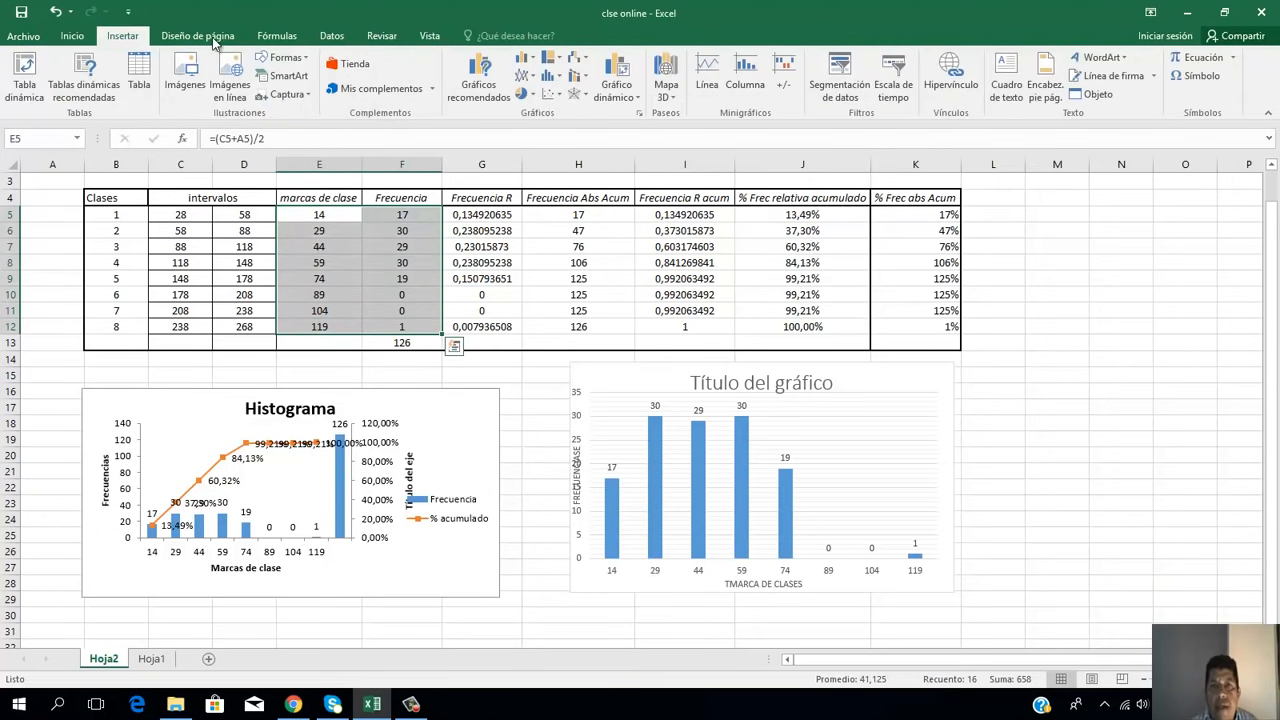
left_click(530, 99)
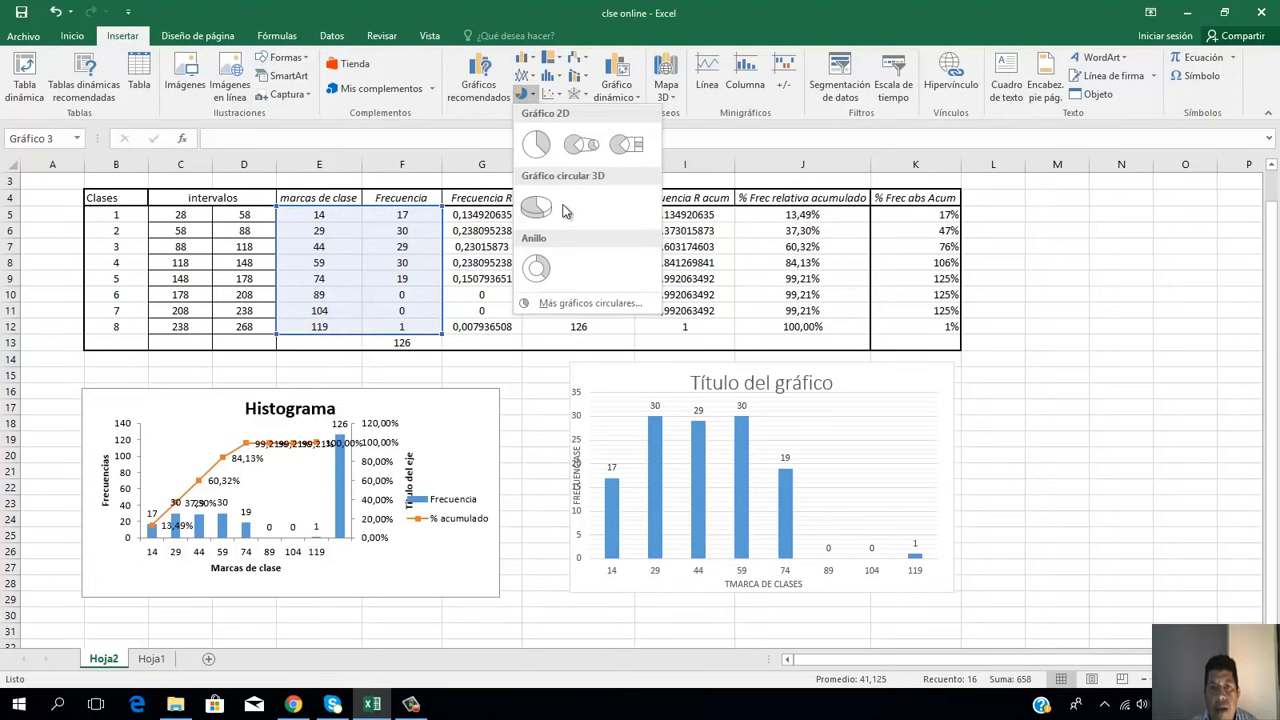
left_click(600, 302)
mouse_move(597, 302)
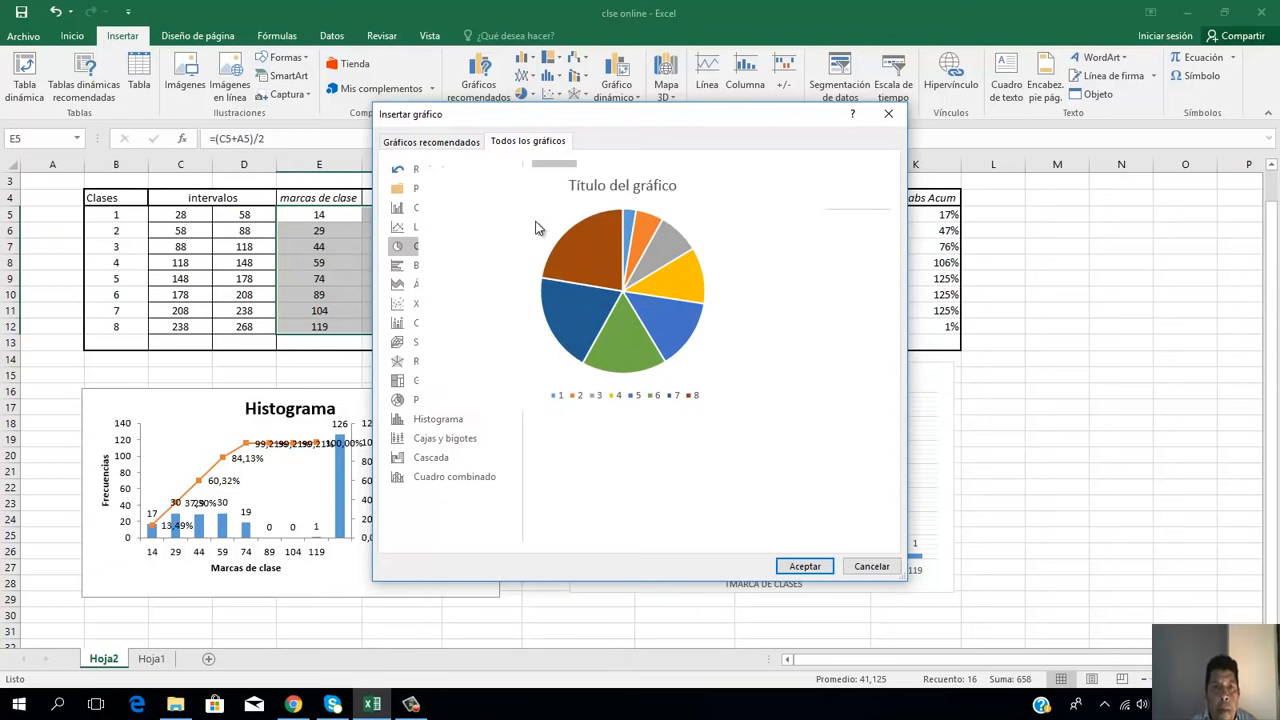
left_click(466, 146)
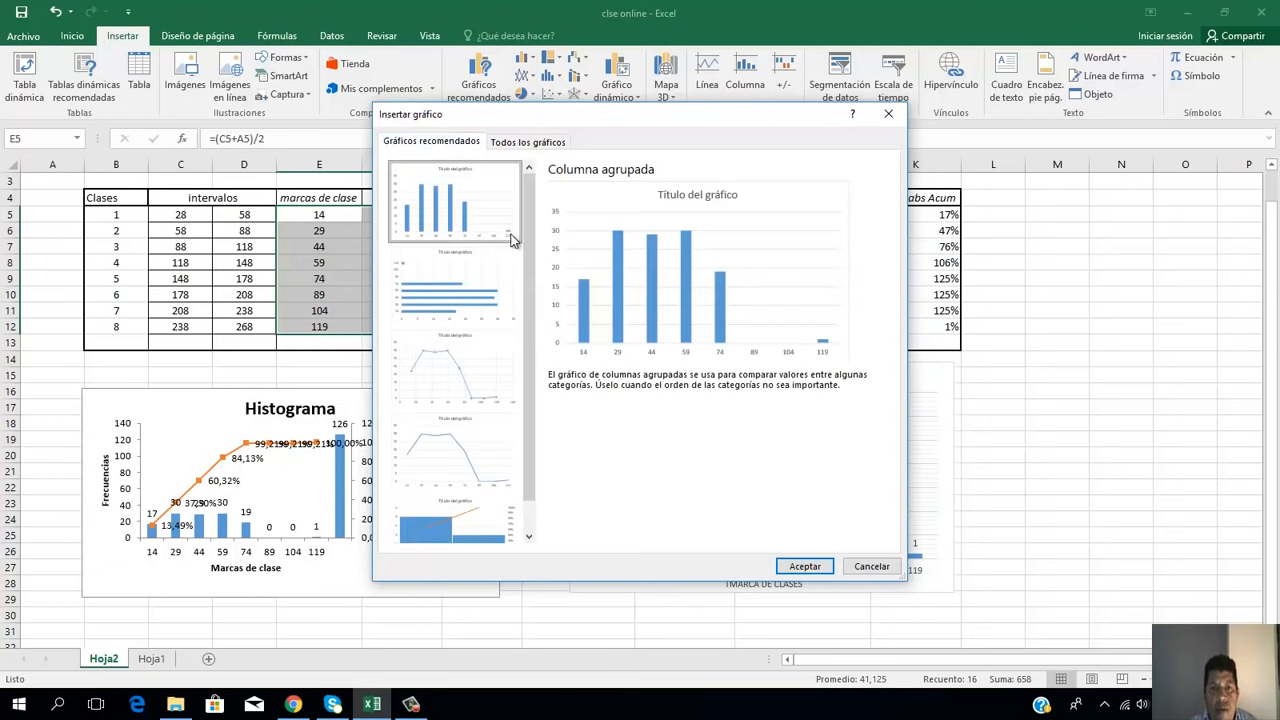
left_click_drag(528, 256, 548, 180)
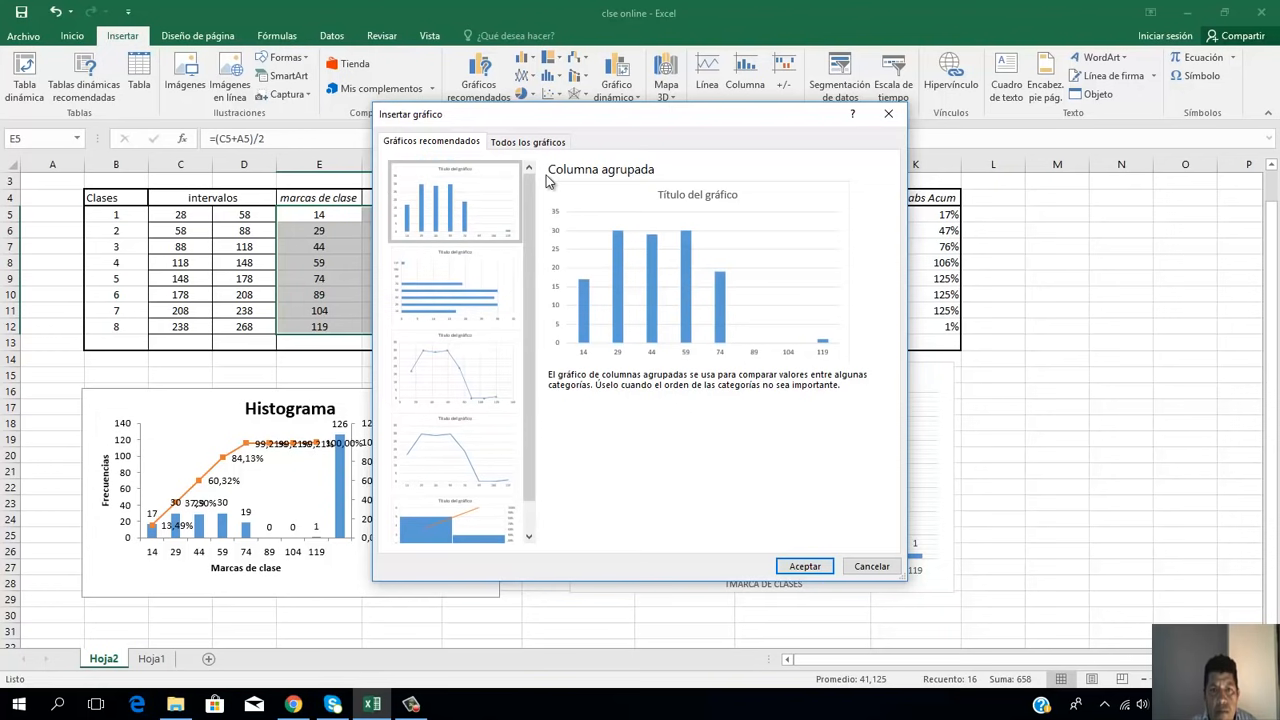
left_click(561, 148)
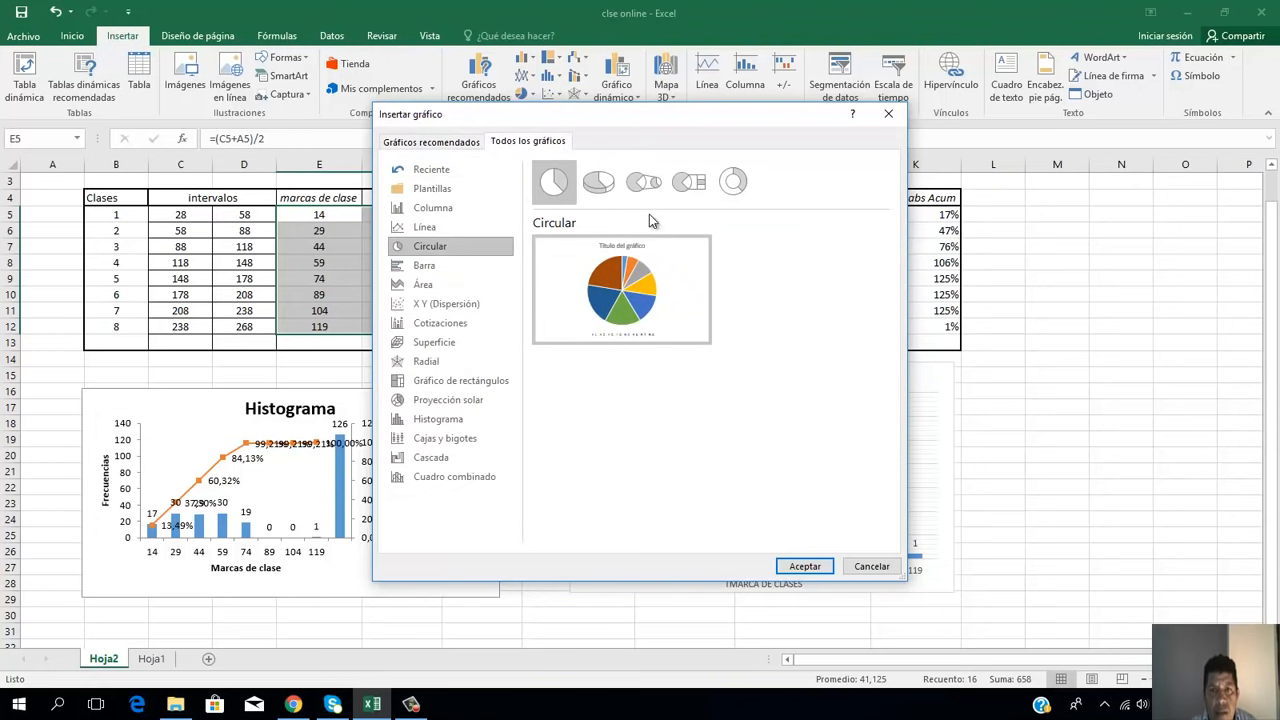
left_click(603, 196)
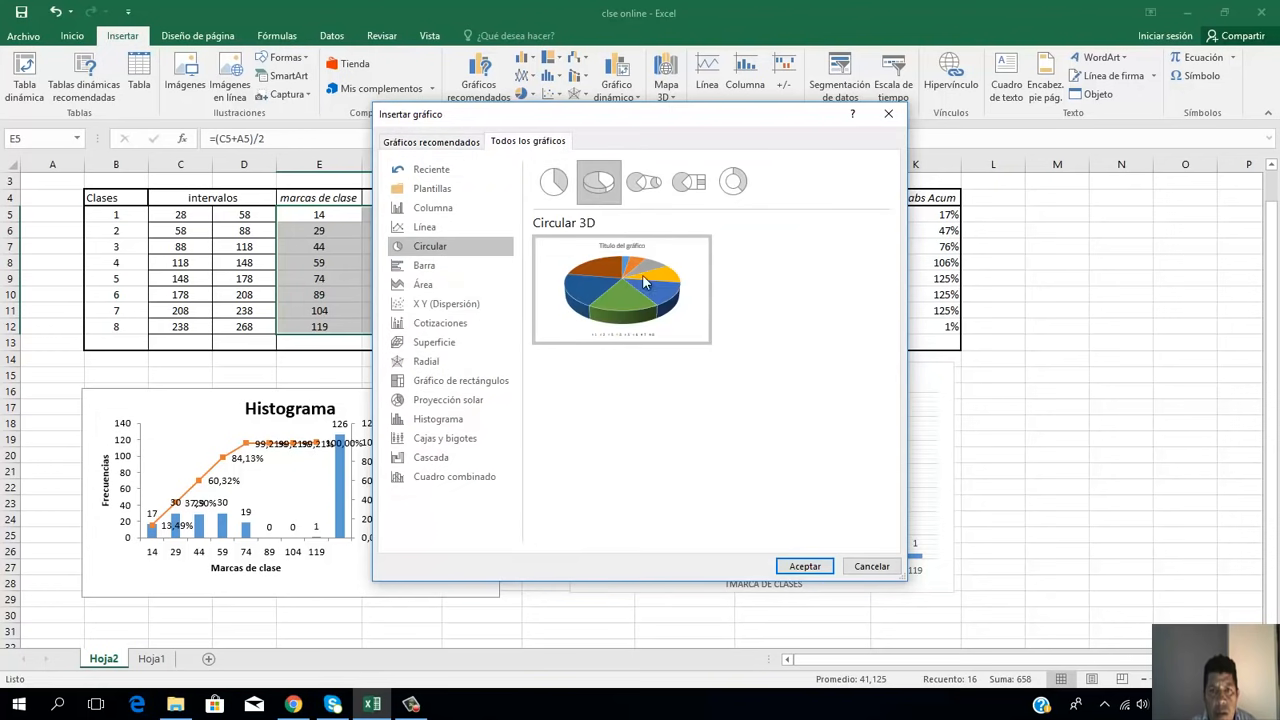
left_click(802, 566)
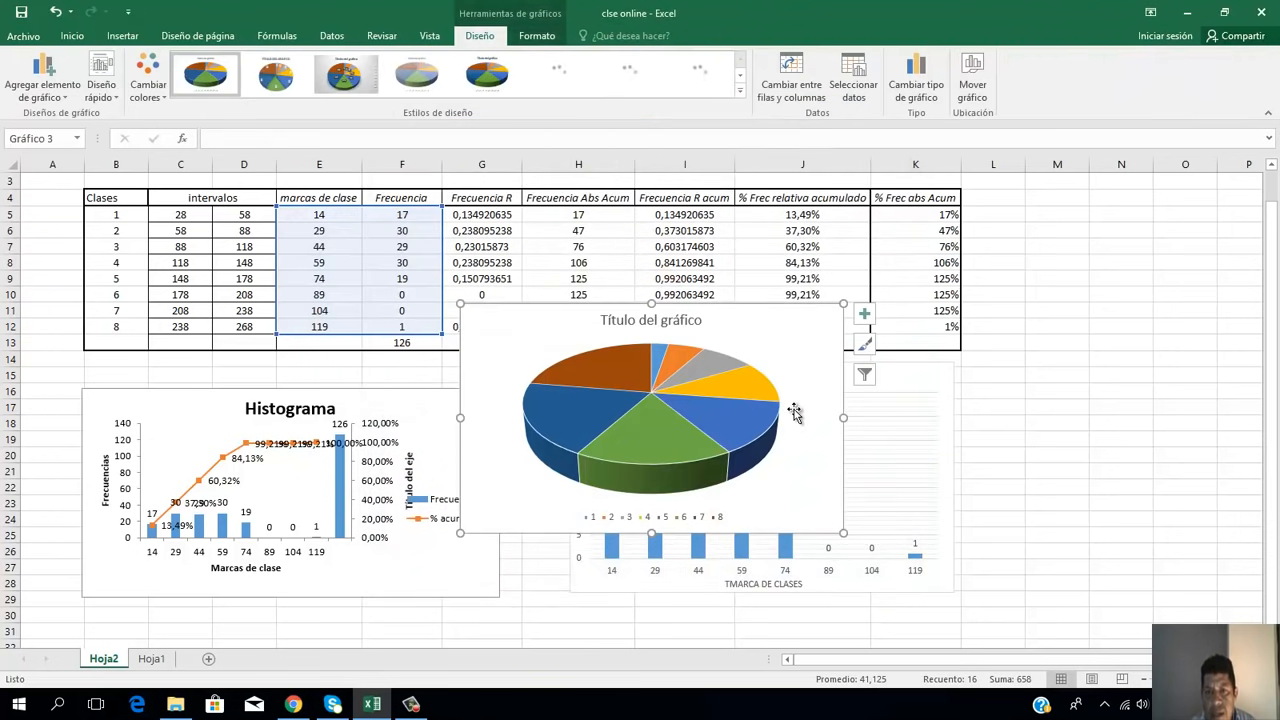
Step: Move the pie chart toward the column chart's far side and make it narrower
left_click_drag(798, 418, 1096, 464)
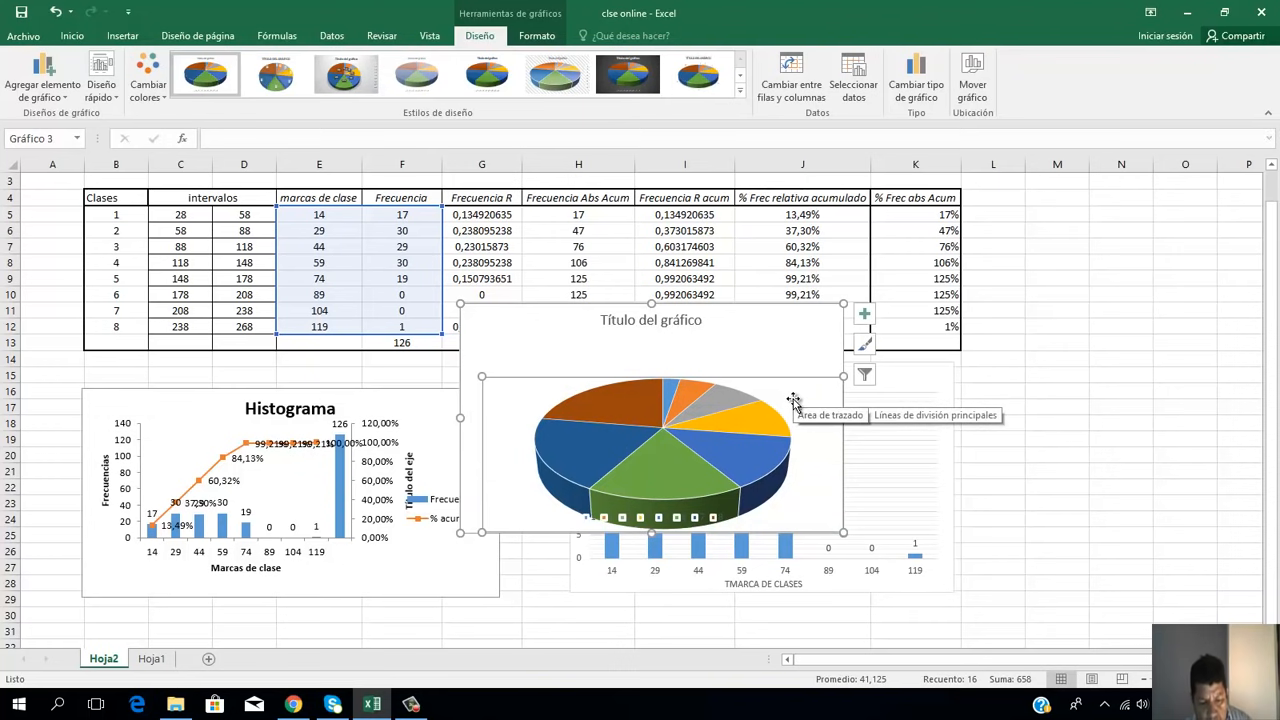
left_click_drag(758, 335, 1254, 360)
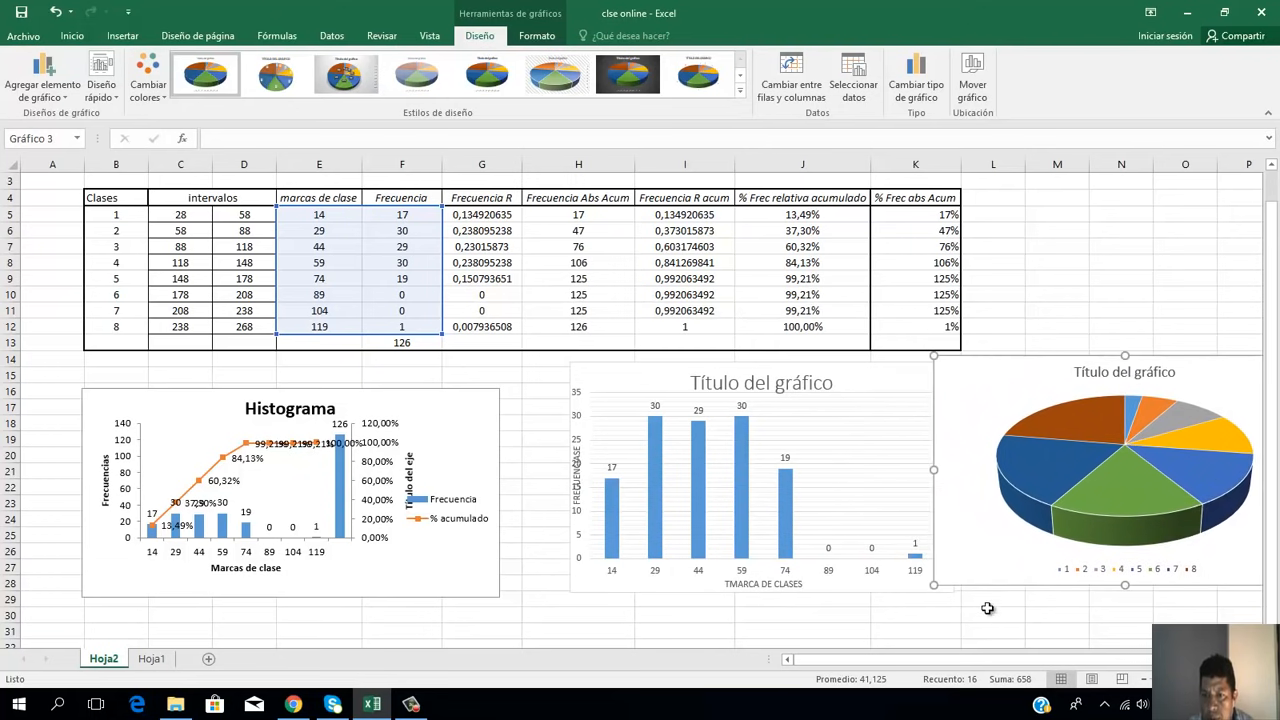
left_click_drag(990, 660, 1014, 660)
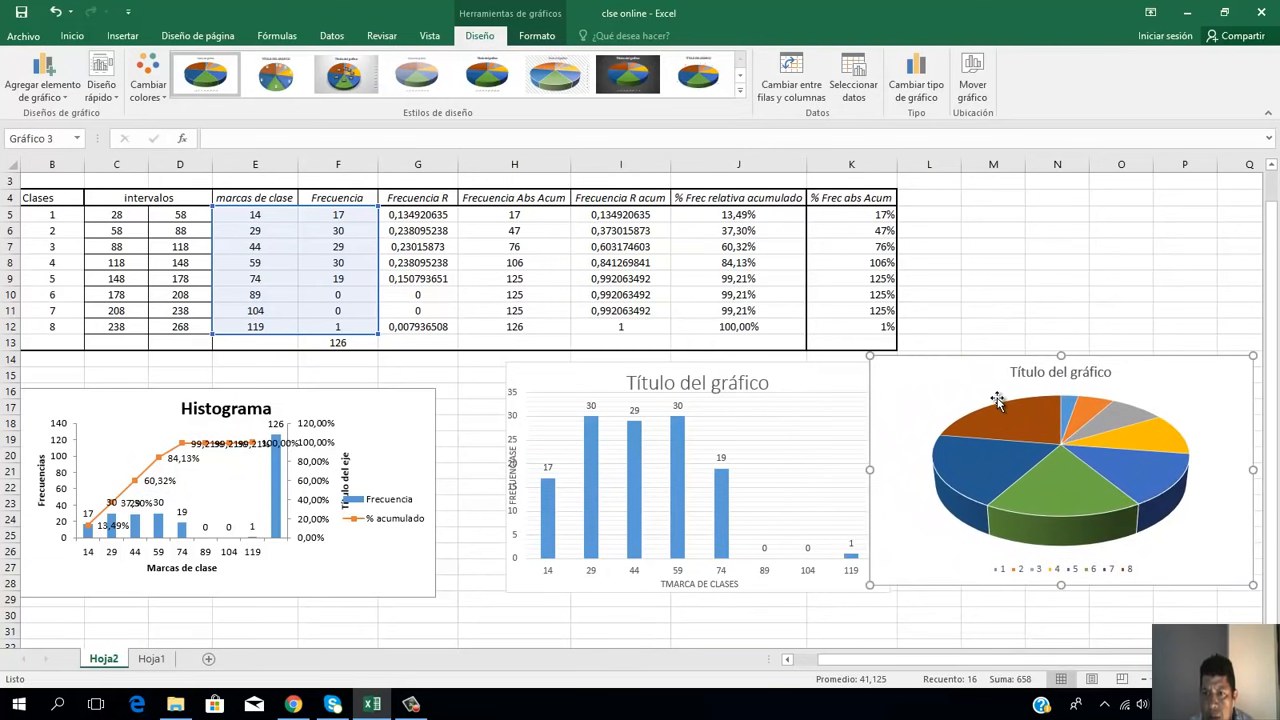
left_click_drag(1011, 397, 746, 348)
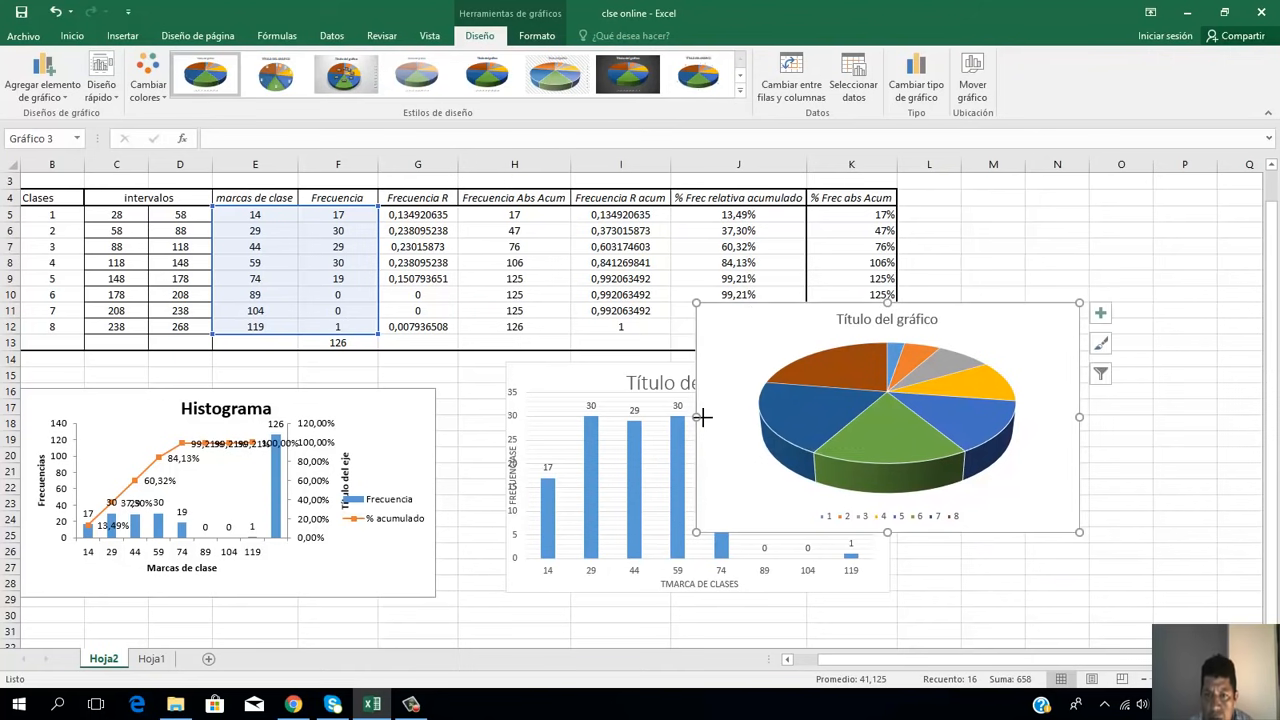
left_click_drag(697, 418, 803, 418)
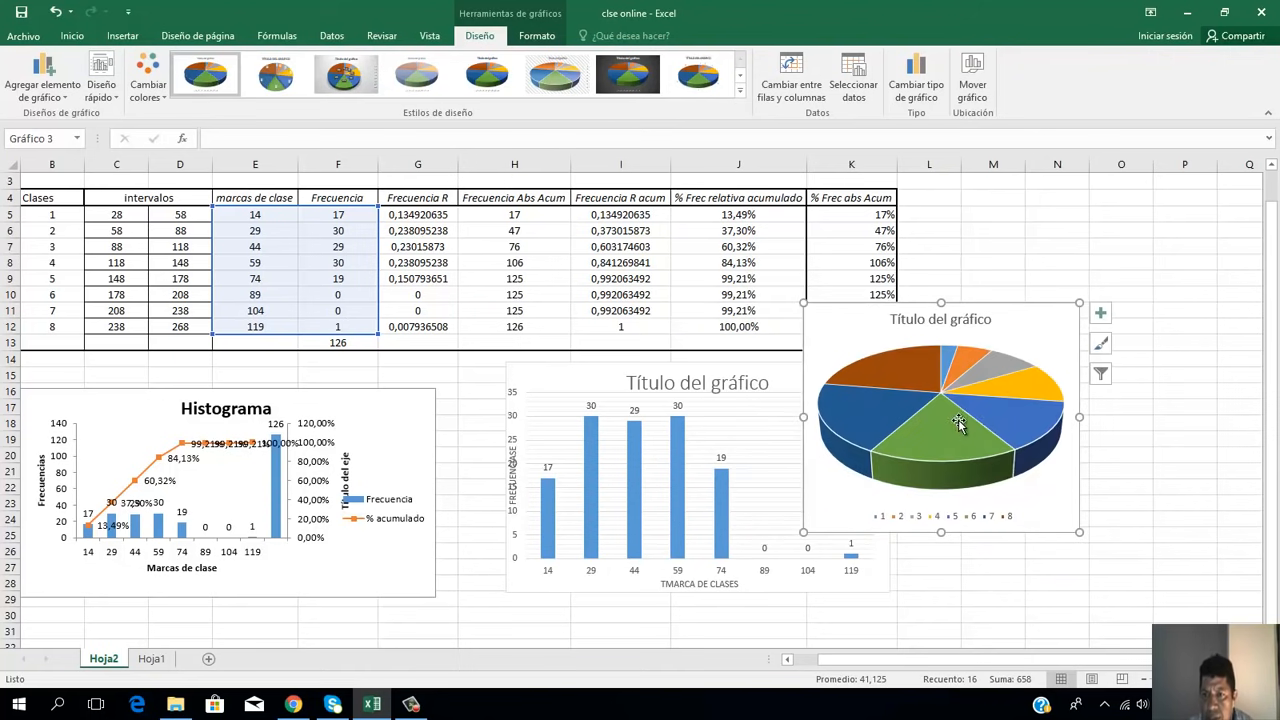
Step: Narrow the column chart and line it up with the pie chart in a row beside the histogram below the table
left_click(663, 429)
left_click_drag(507, 479, 518, 401)
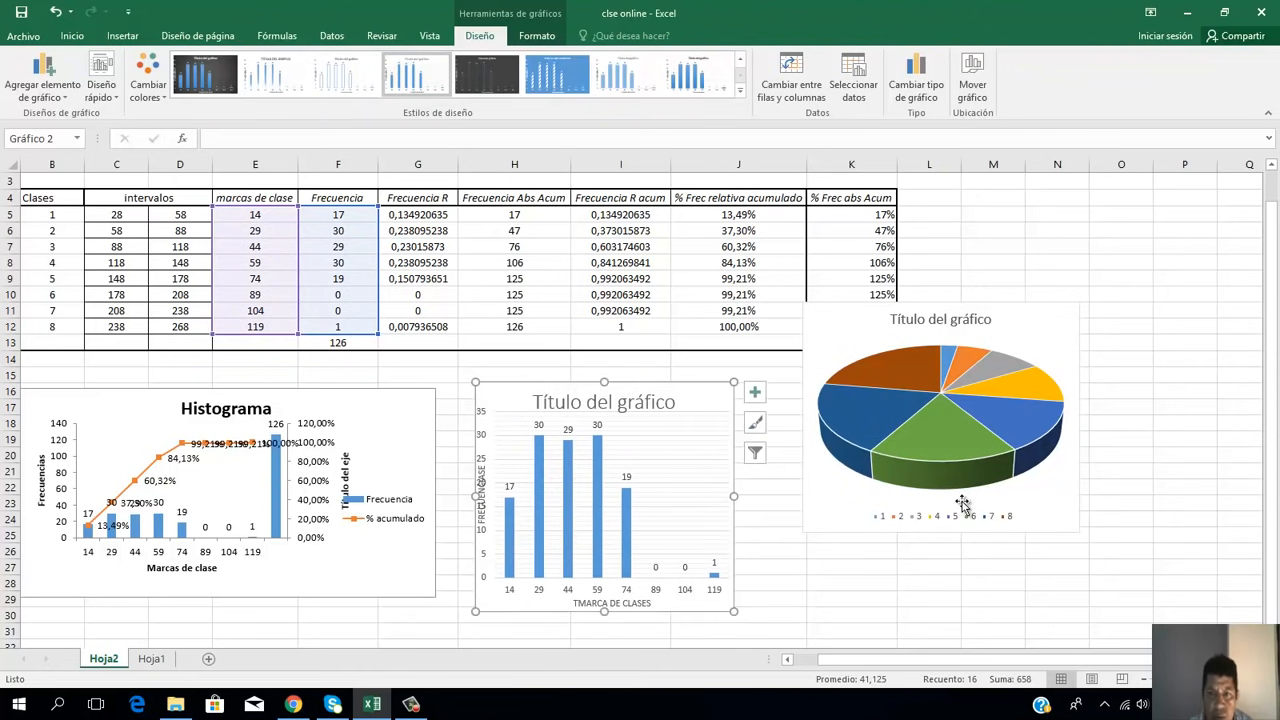
left_click_drag(1058, 456, 970, 442)
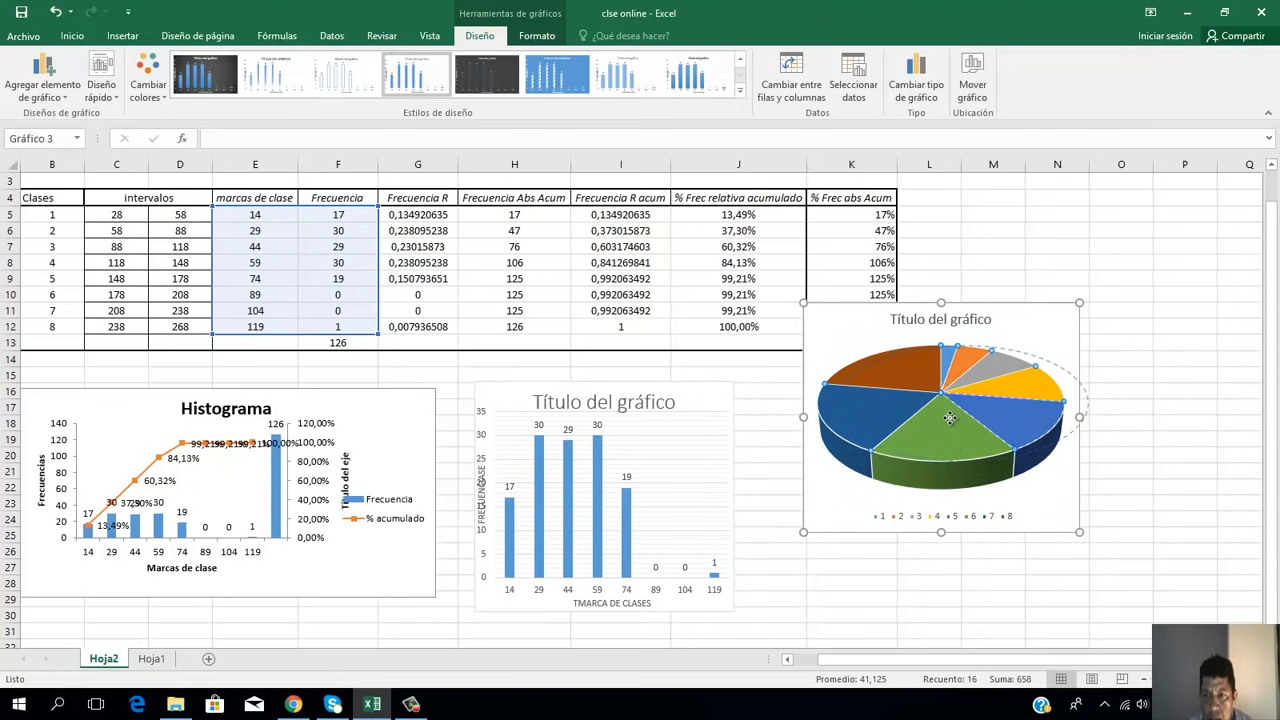
left_click_drag(951, 402, 952, 404)
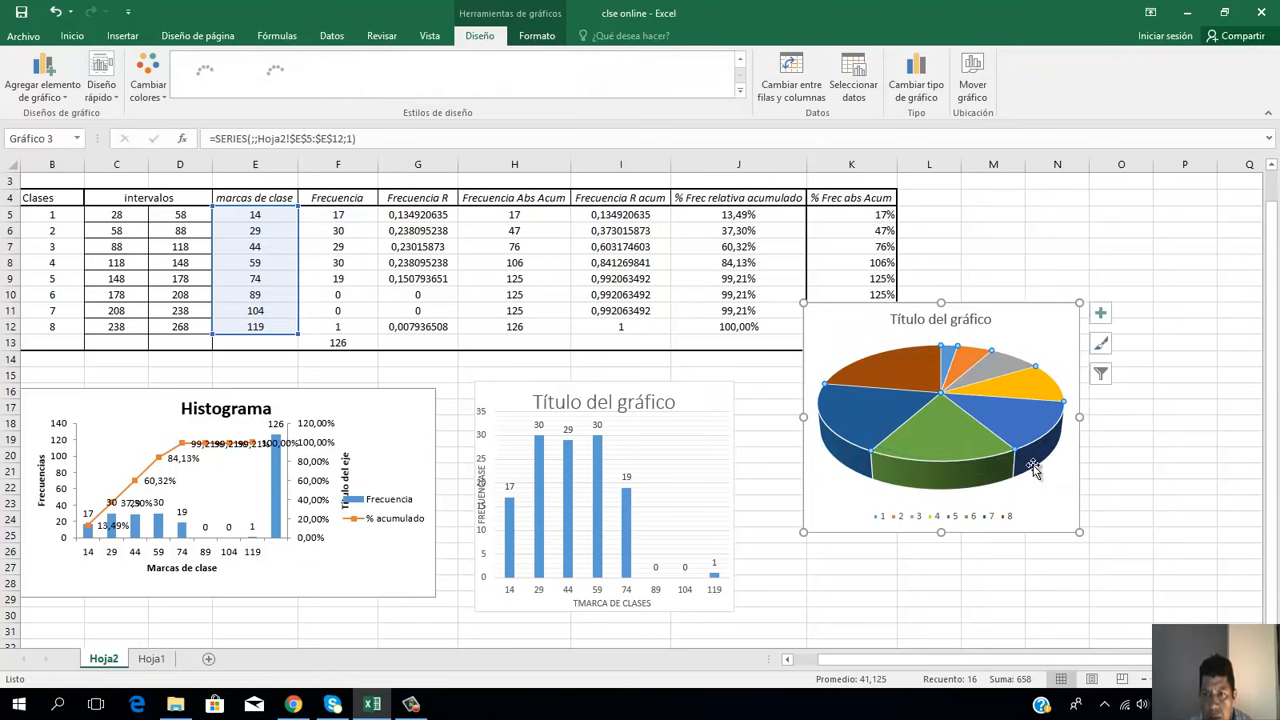
left_click_drag(1055, 503, 1066, 572)
Step: Try to set the pie chart's category labels to the class marks in E5:E12
left_click(940, 588)
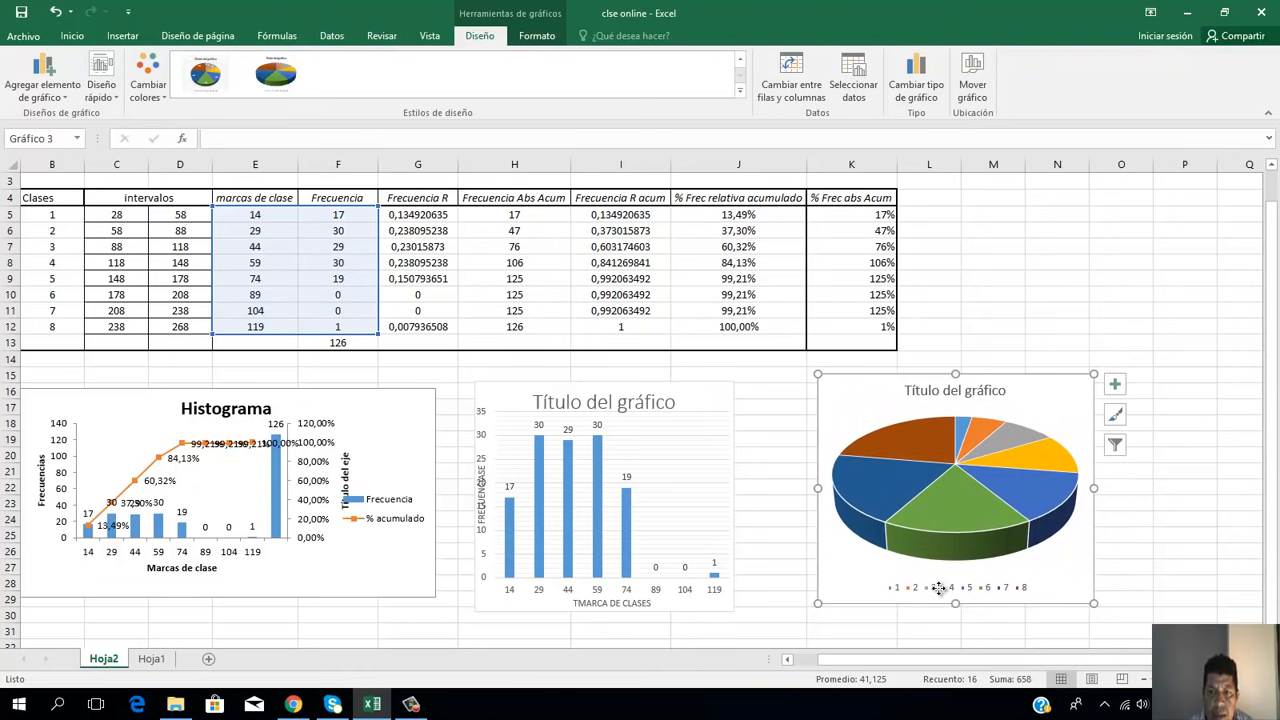
right_click(940, 588)
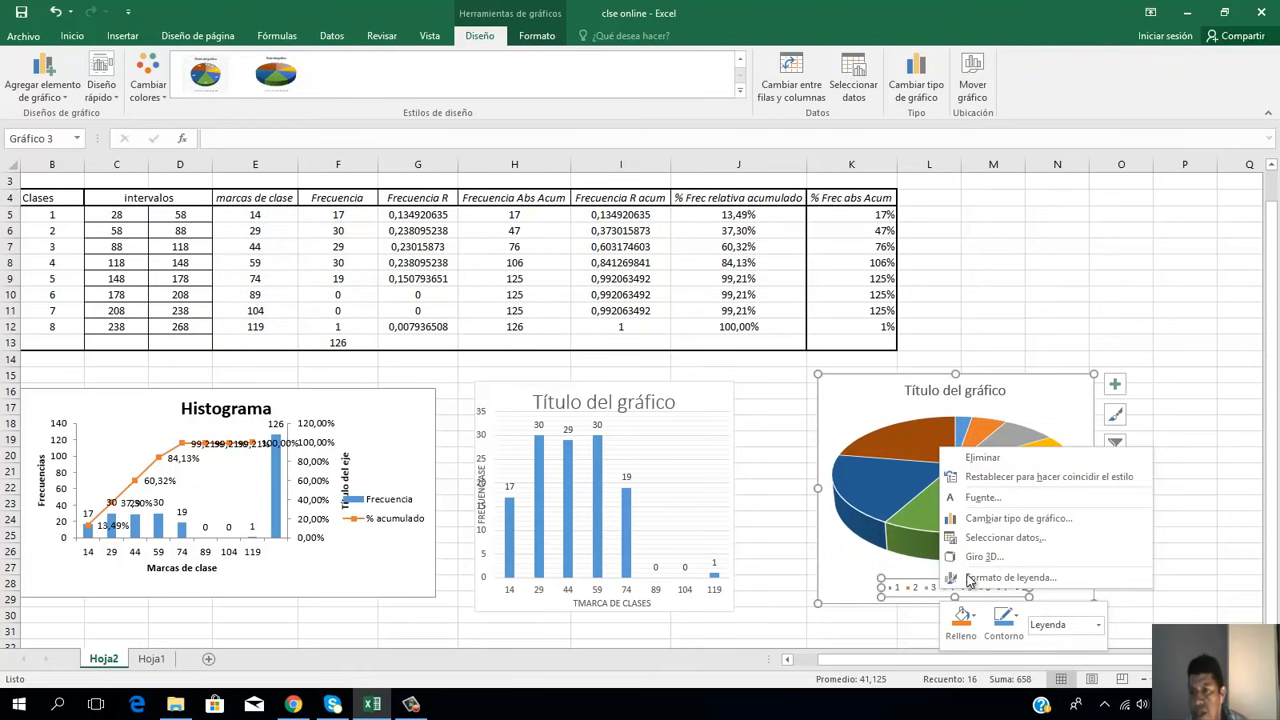
left_click(1005, 537)
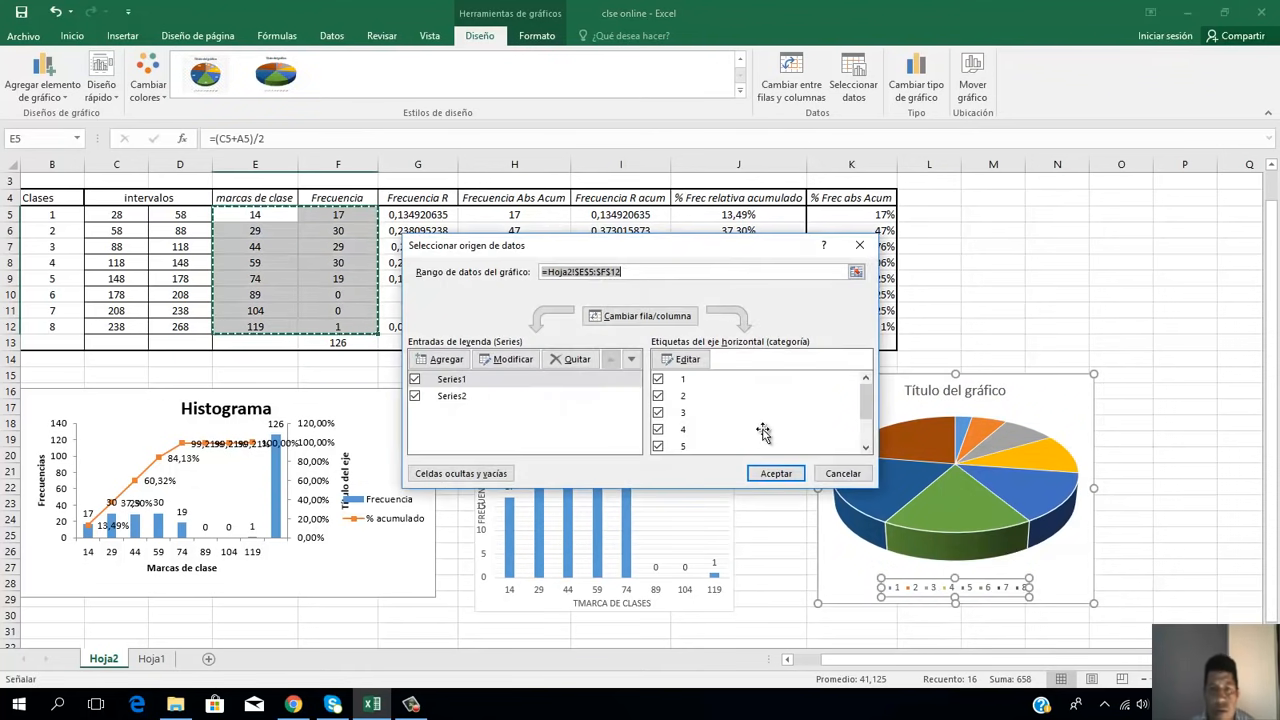
left_click(688, 360)
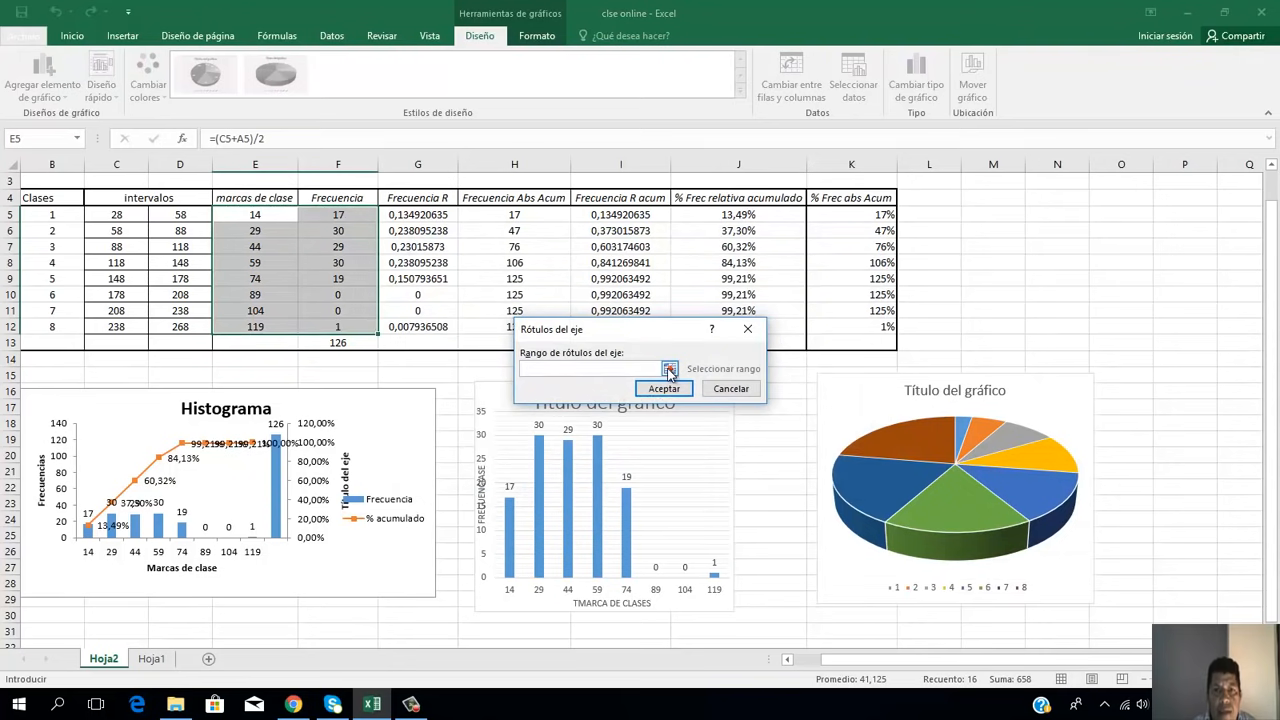
left_click(669, 370)
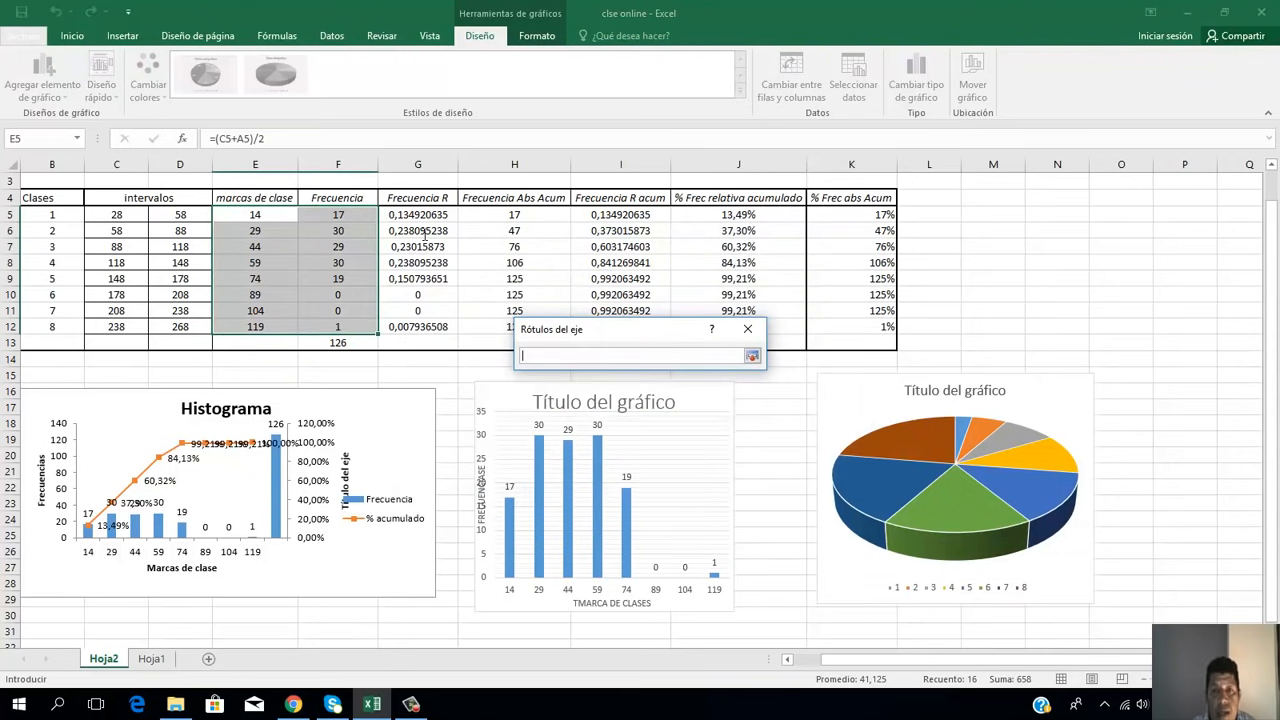
left_click(245, 212)
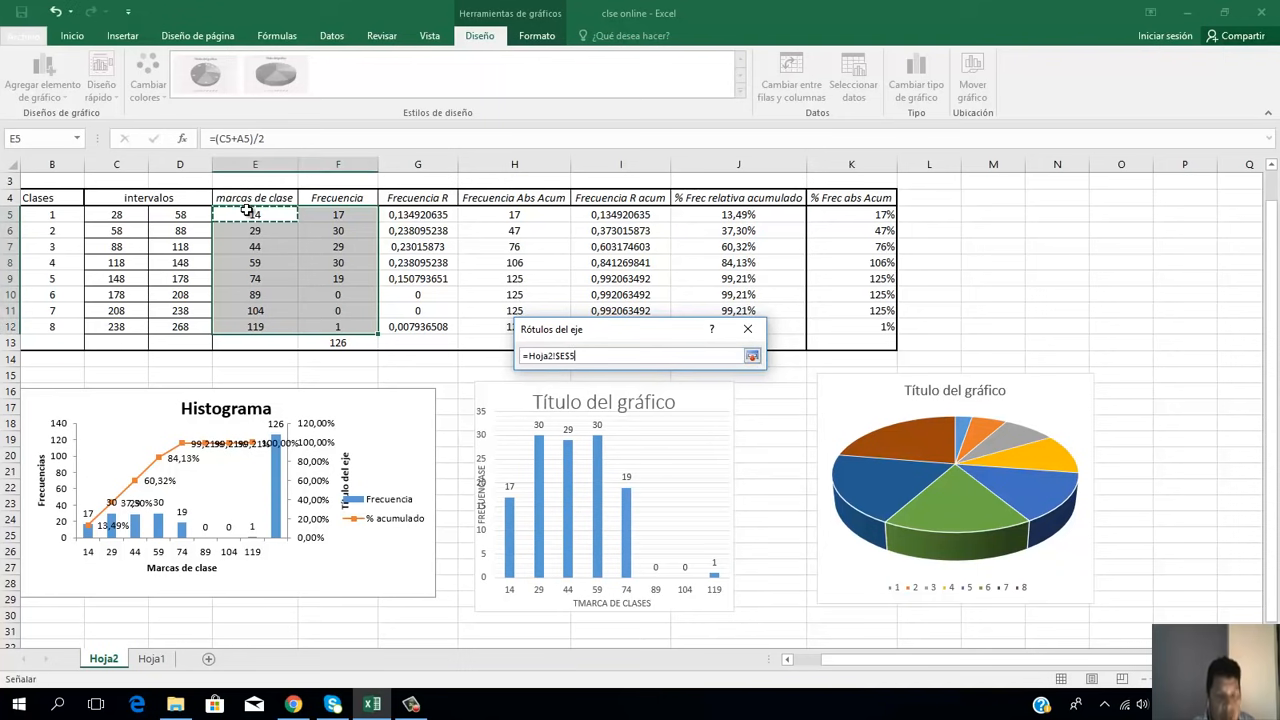
key("shift+Down")
key("shift+Down")
key("shift+Down")
key("shift+Down")
key("shift+Down")
key("shift+Down")
key("shift+Down")
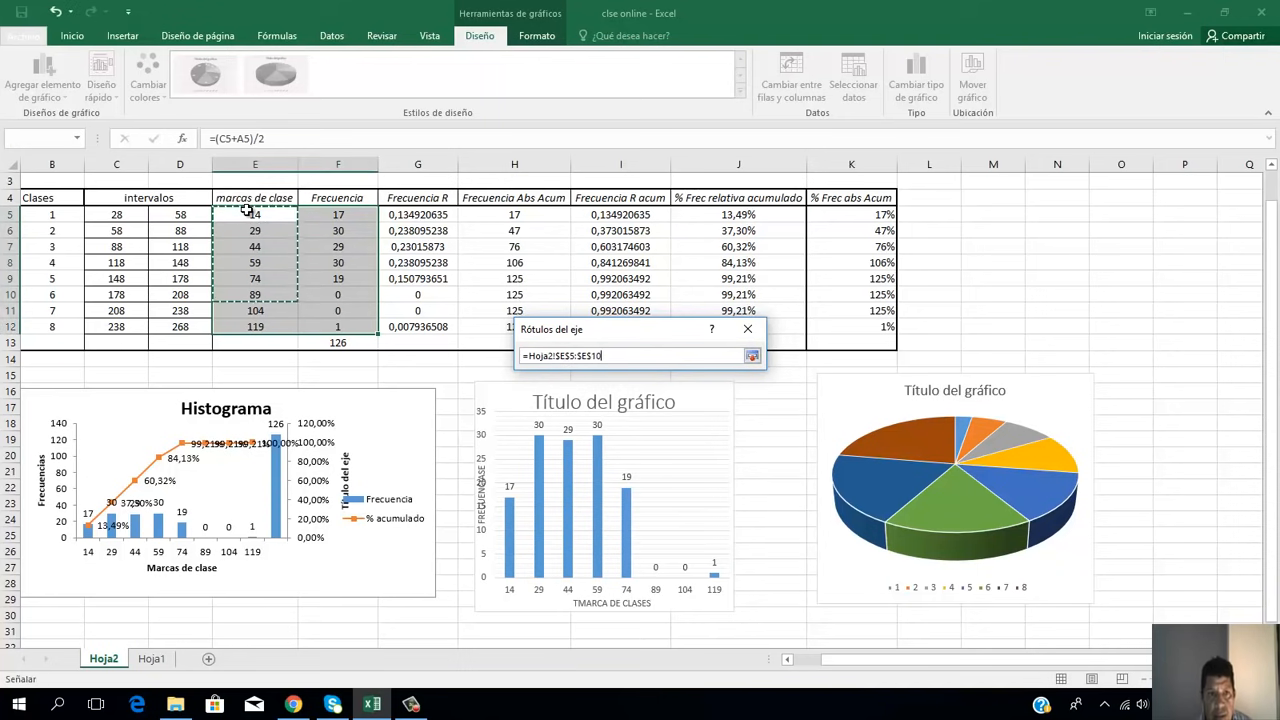
key("Return")
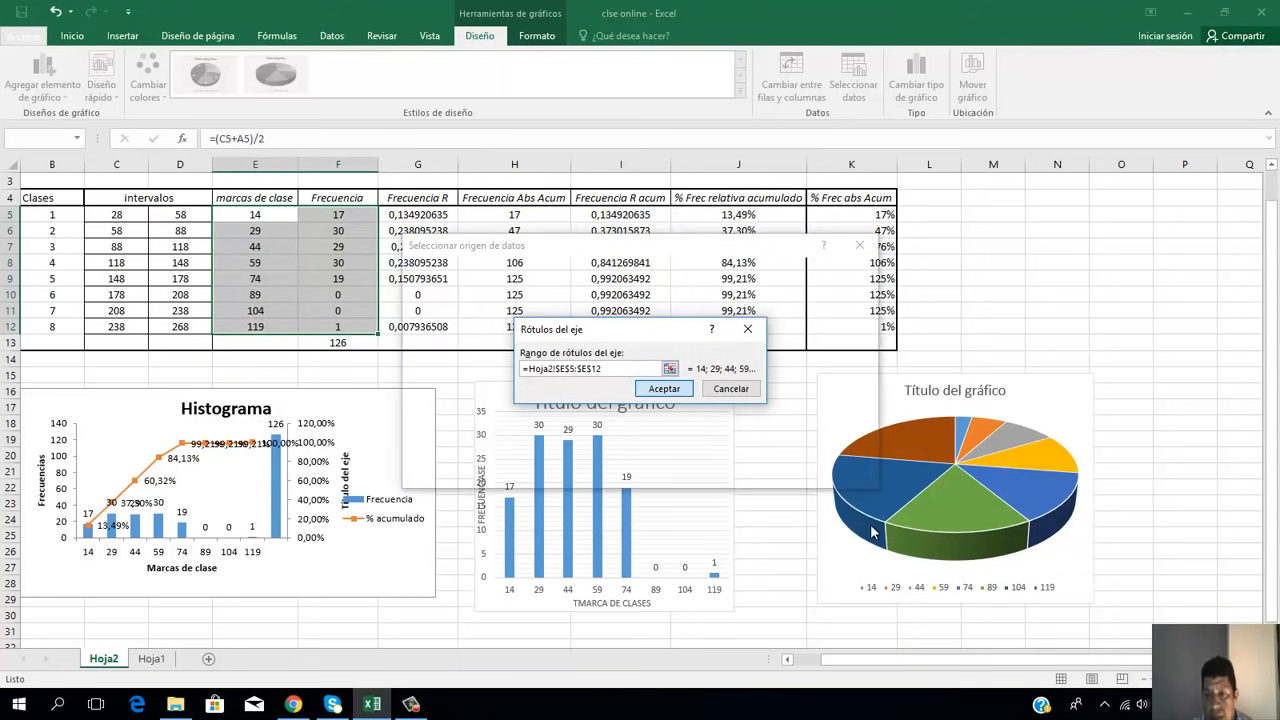
left_click(664, 388)
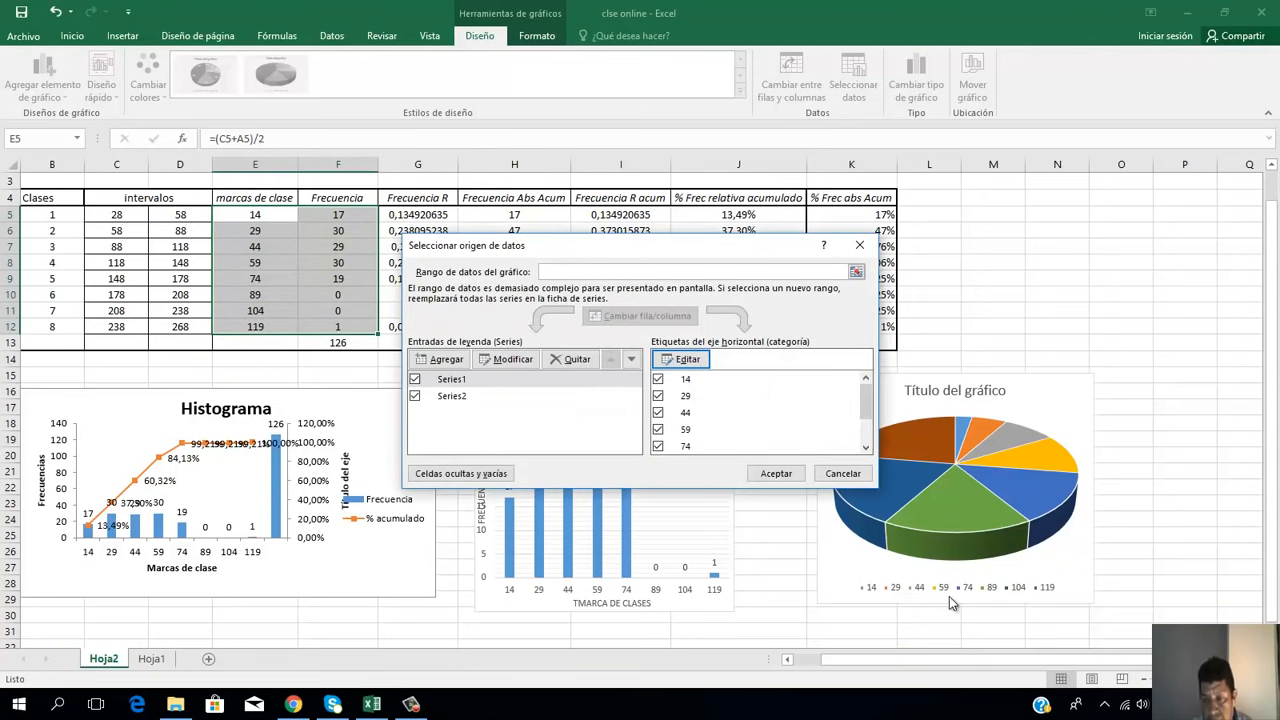
left_click(842, 473)
Step: Turn on data labels for the pie chart
left_click(1066, 400)
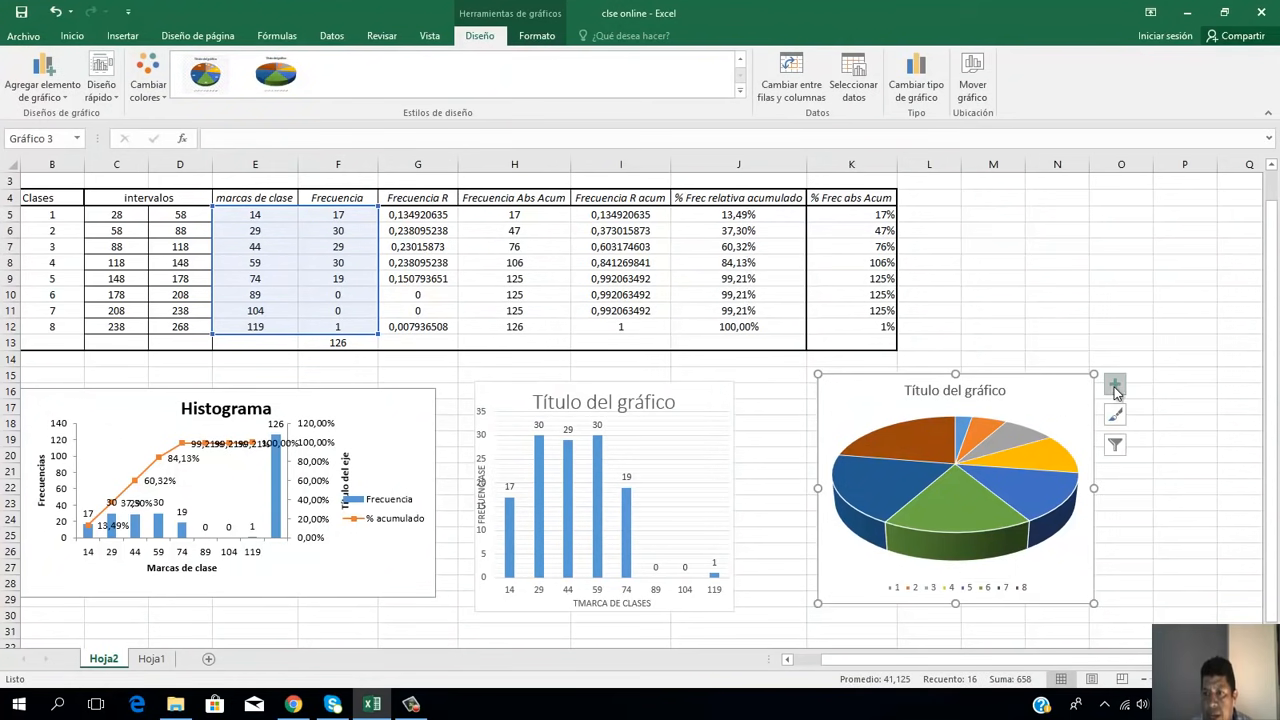
left_click(1114, 384)
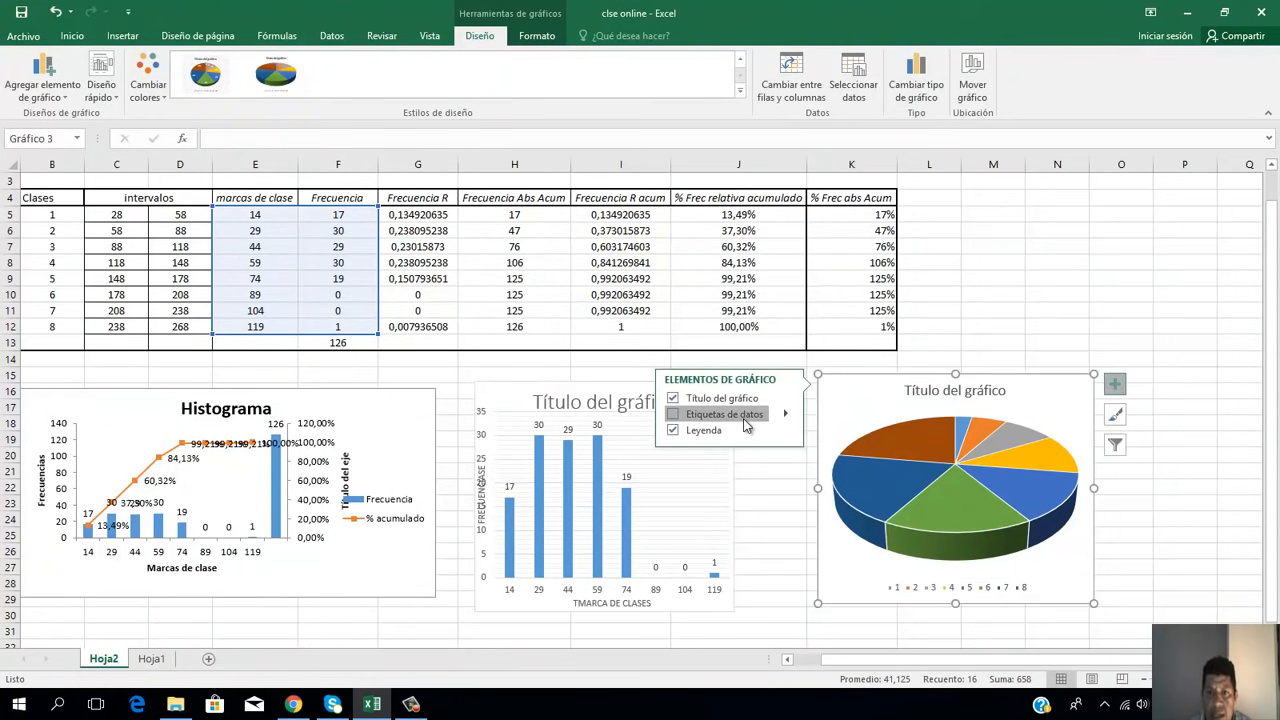
left_click(743, 416)
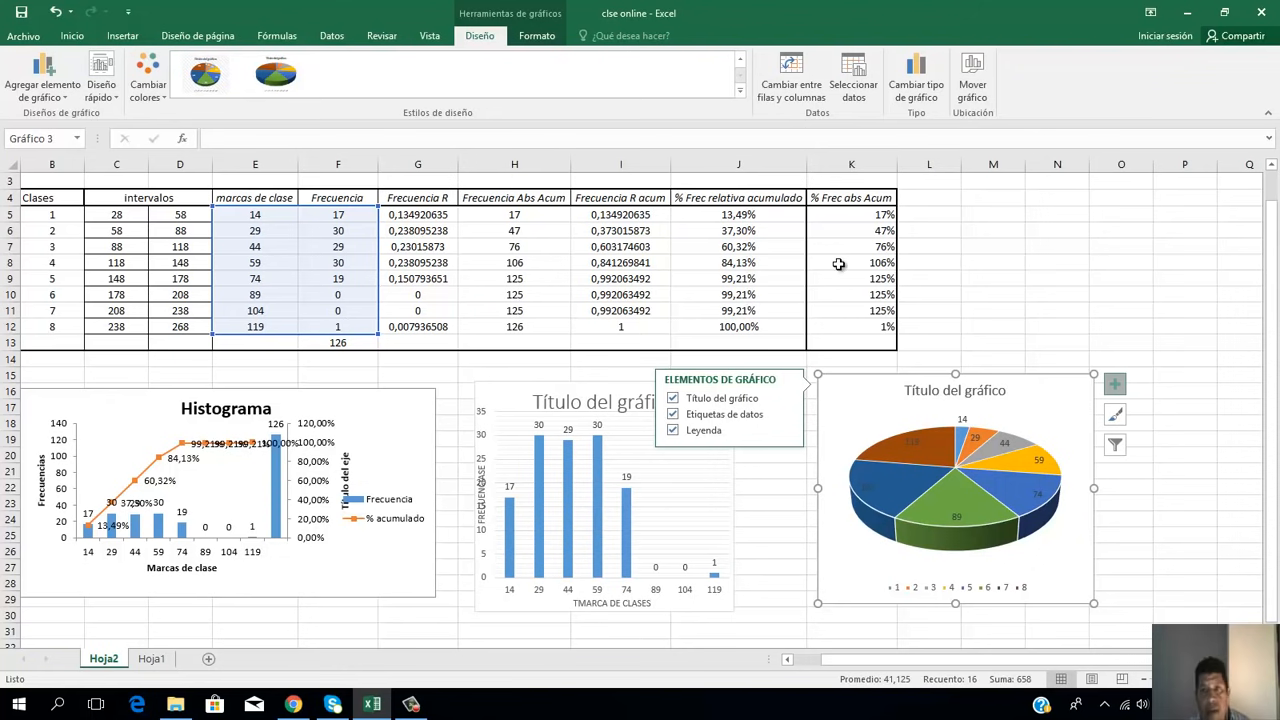
Step: Delete the pie chart and clear the first class mark in cell E5
double_click(988, 391)
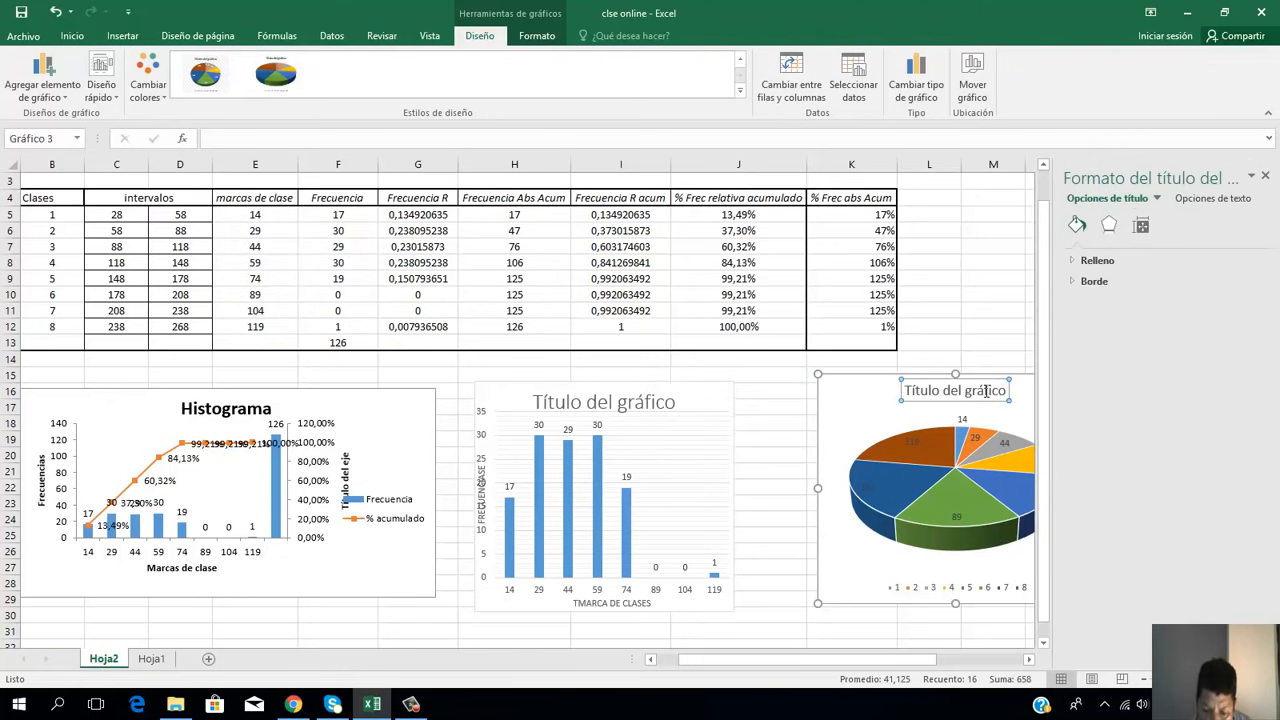
key("Escape")
key("Delete")
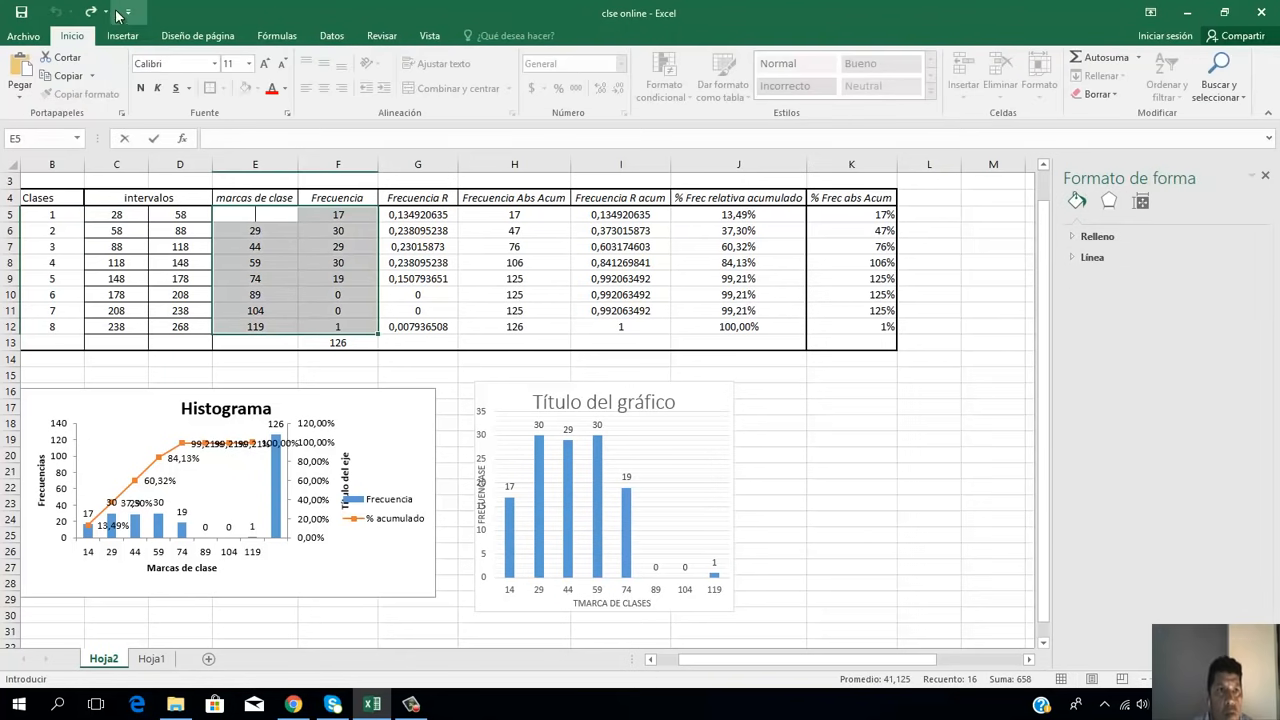
left_click(885, 488)
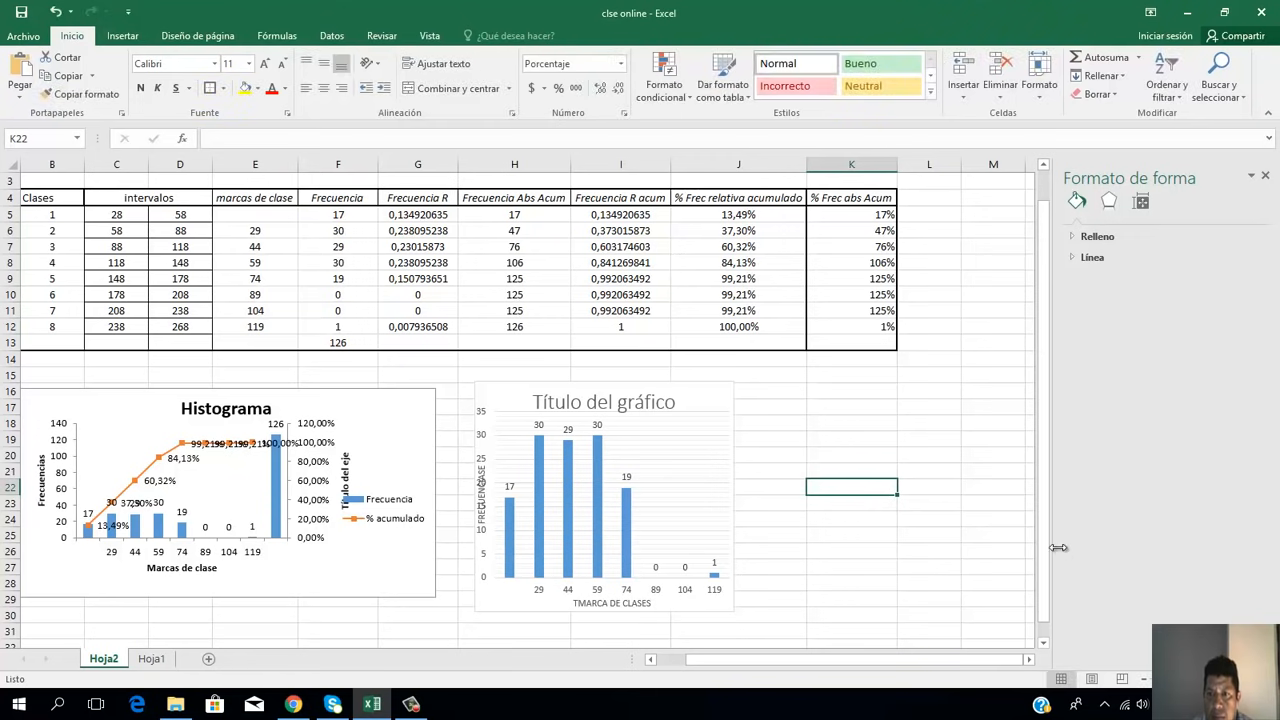
Step: Undo the clearing of the first class mark in cell E5
scroll(949, 600, "down", 1)
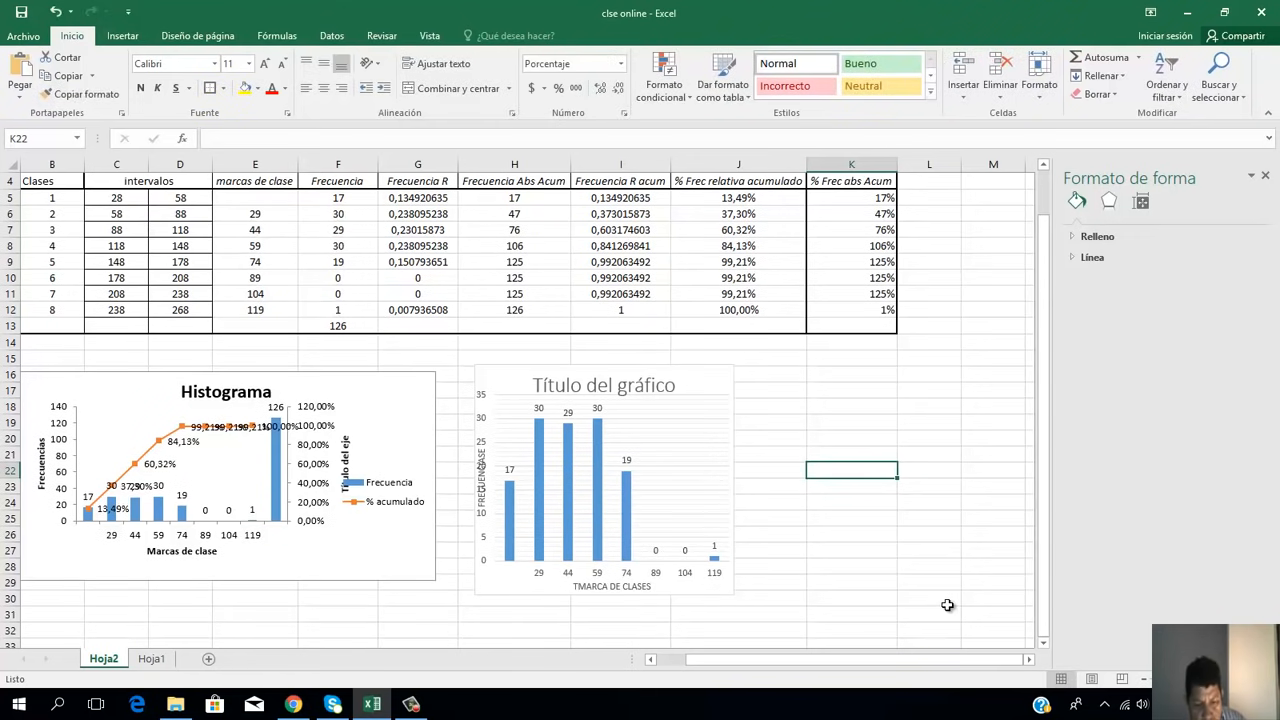
key("ctrl+z")
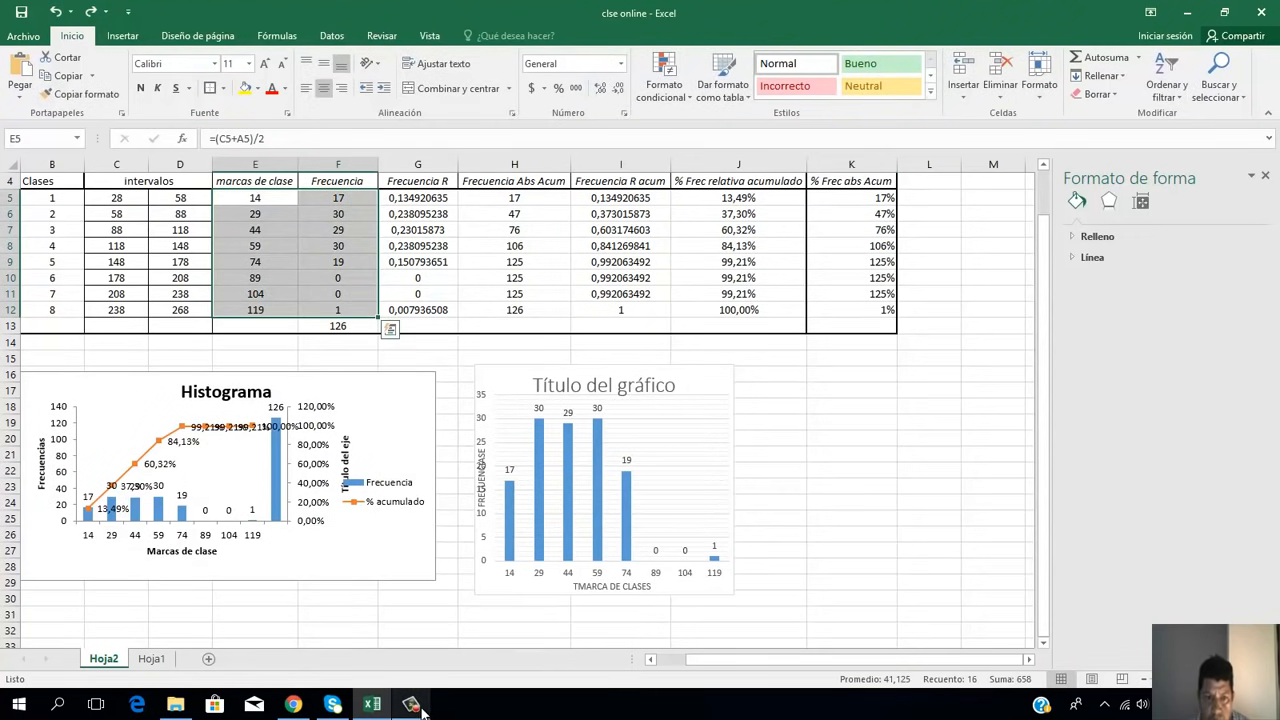
left_click(411, 705)
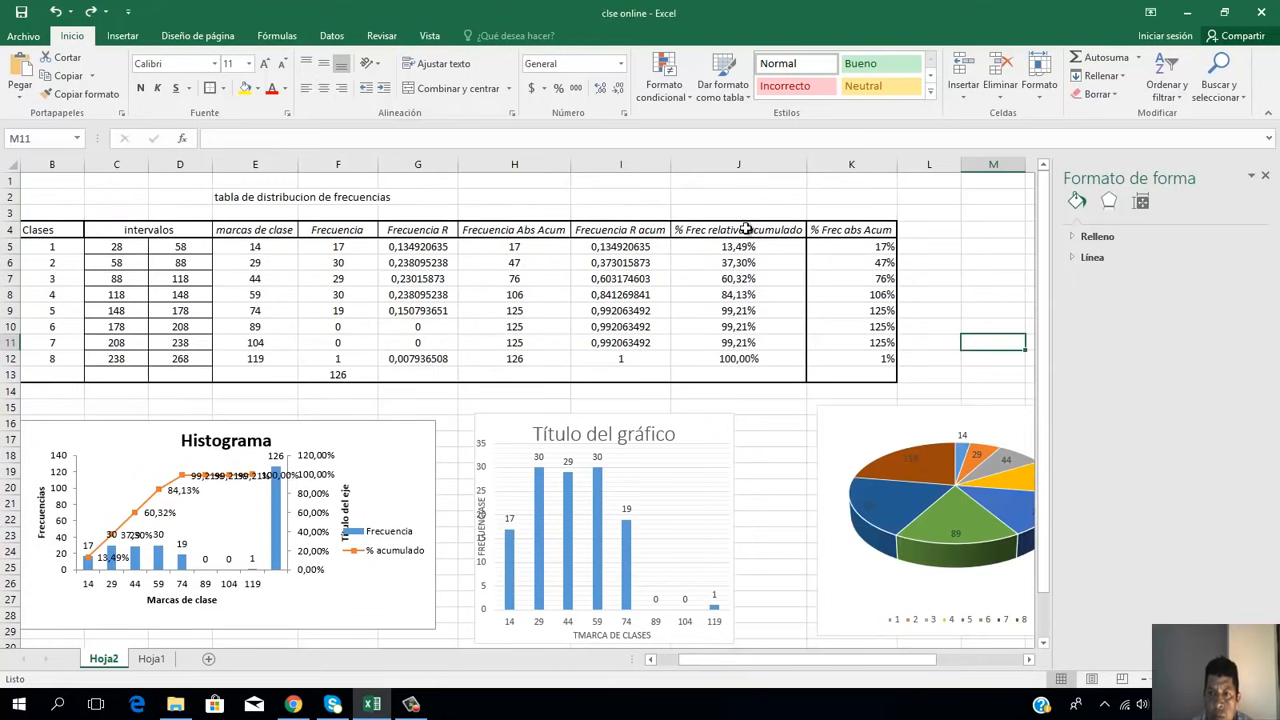
Step: Set the pie chart's category labels to the class marks in Hoja2 cells E5:E12
left_click(955, 354)
left_click(1029, 661)
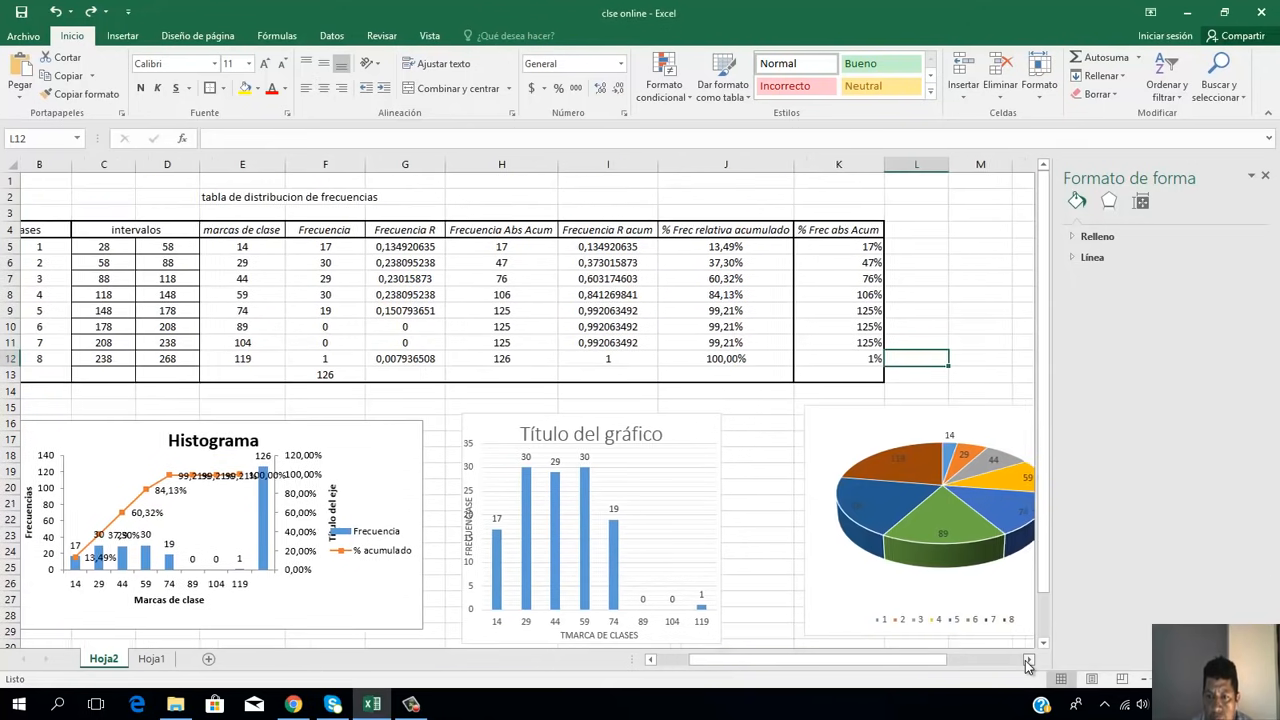
left_click(1029, 661)
left_click(1029, 661)
left_click(1029, 661)
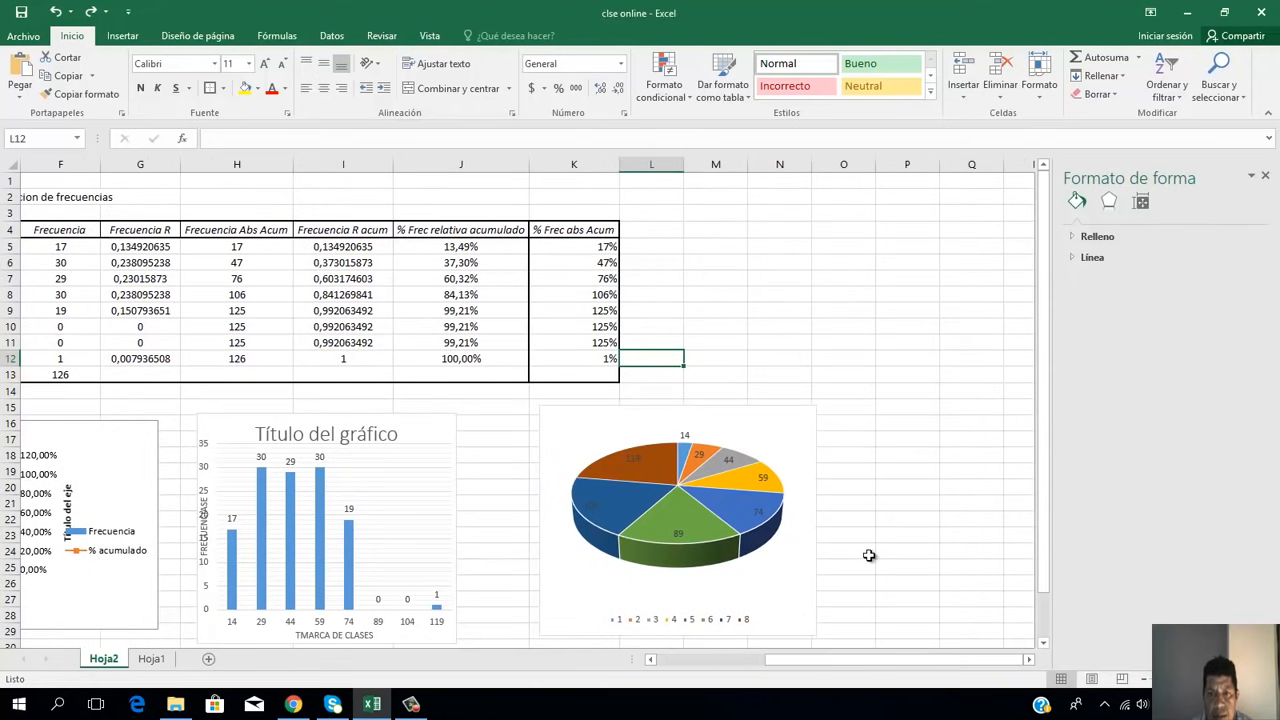
left_click(687, 624)
right_click(687, 624)
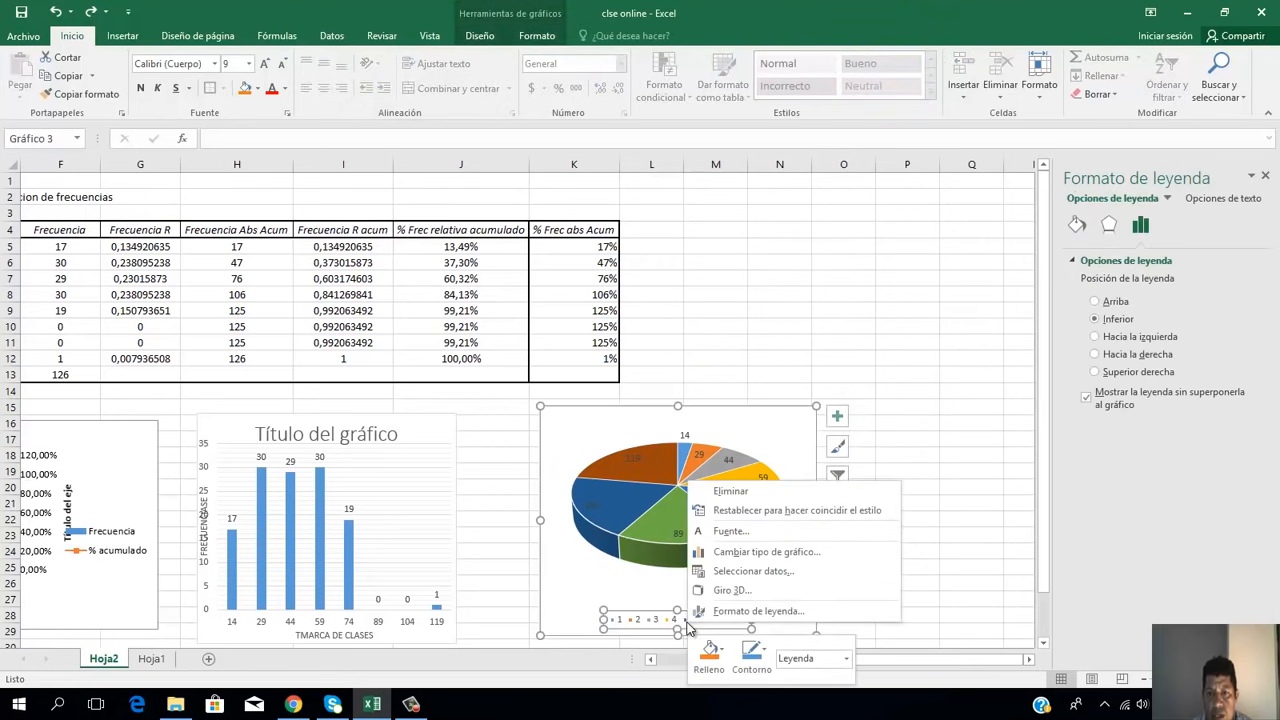
left_click(752, 574)
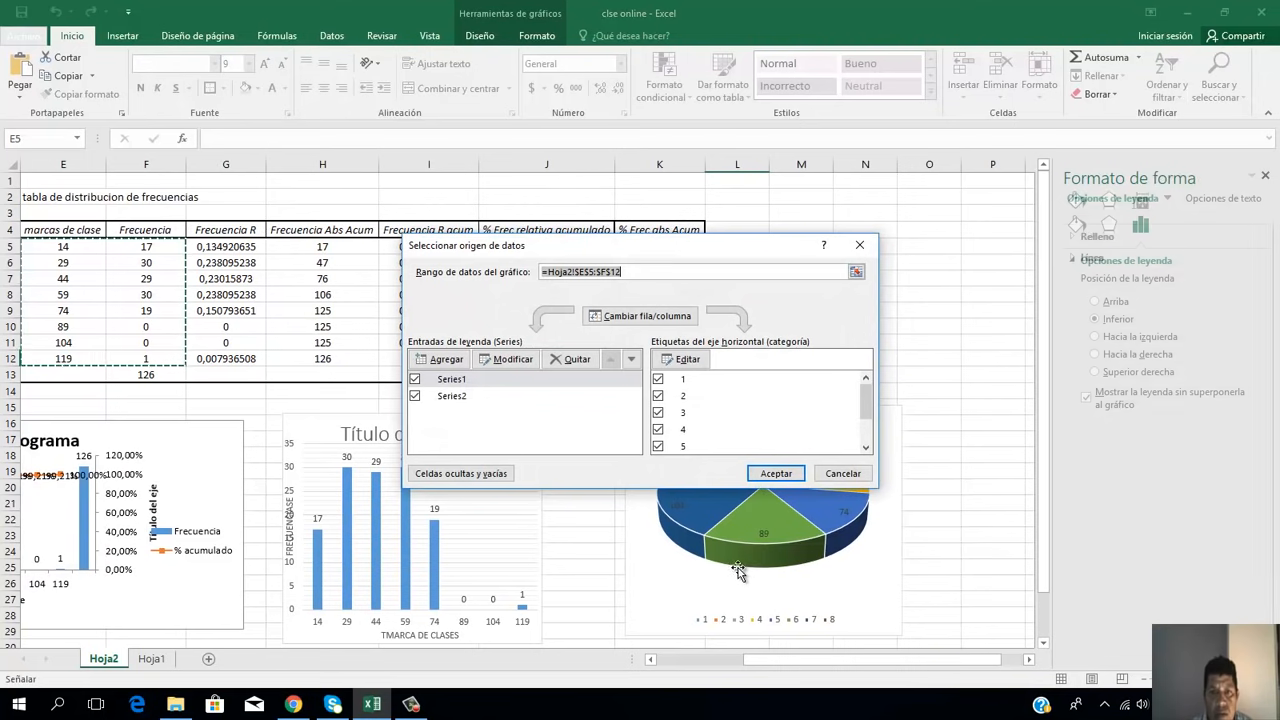
left_click(695, 359)
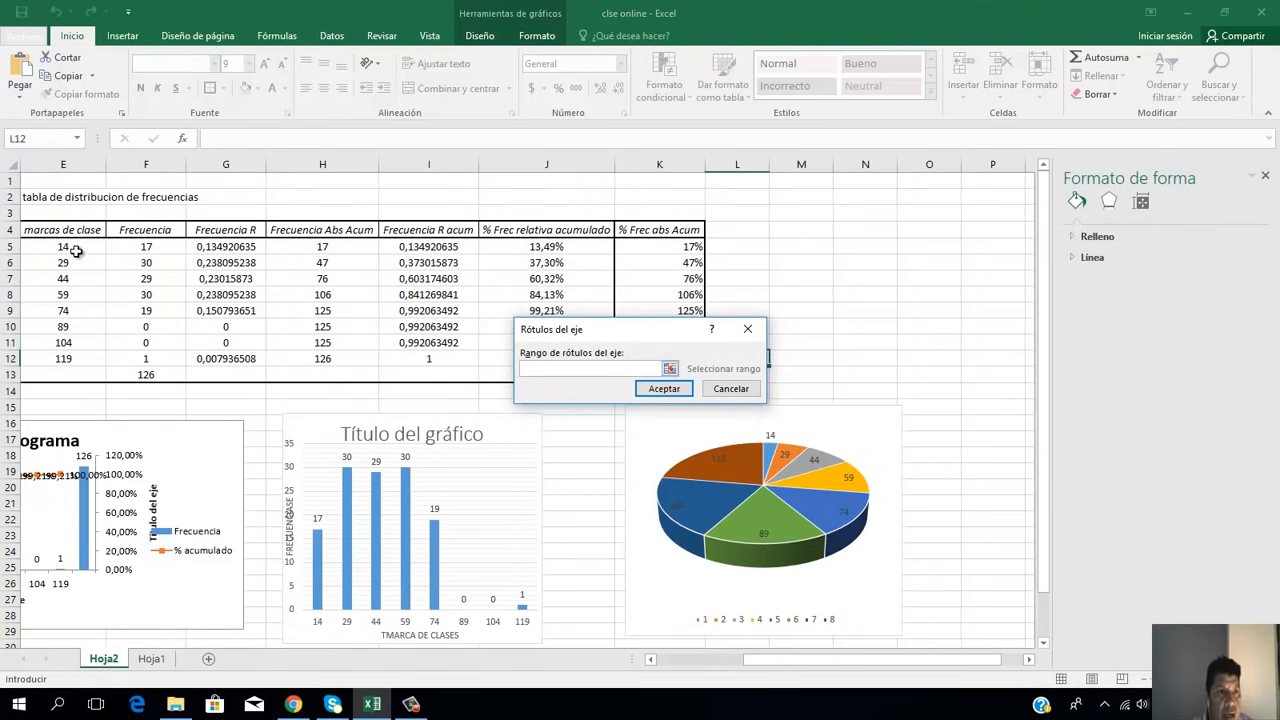
left_click_drag(76, 250, 76, 252)
key("shift+Down")
key("shift+Down")
key("shift+Down")
key("shift+Down")
key("shift+Down")
key("shift+Down")
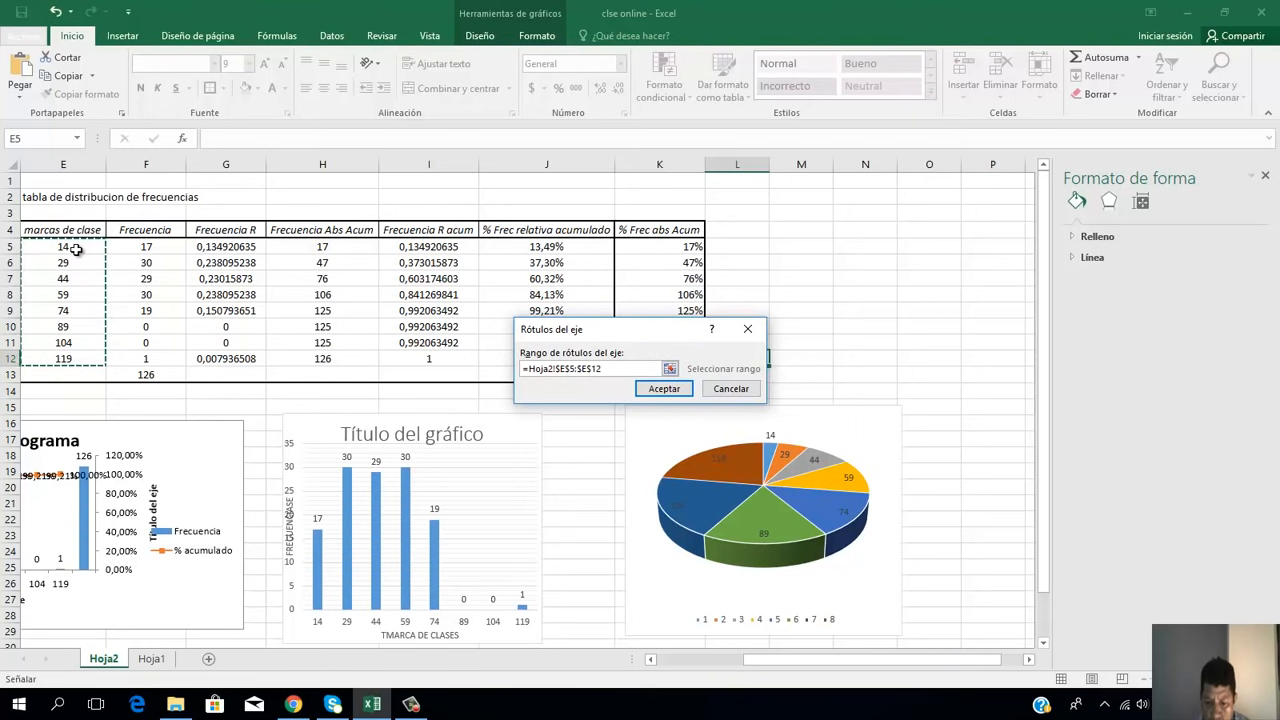
key("Return")
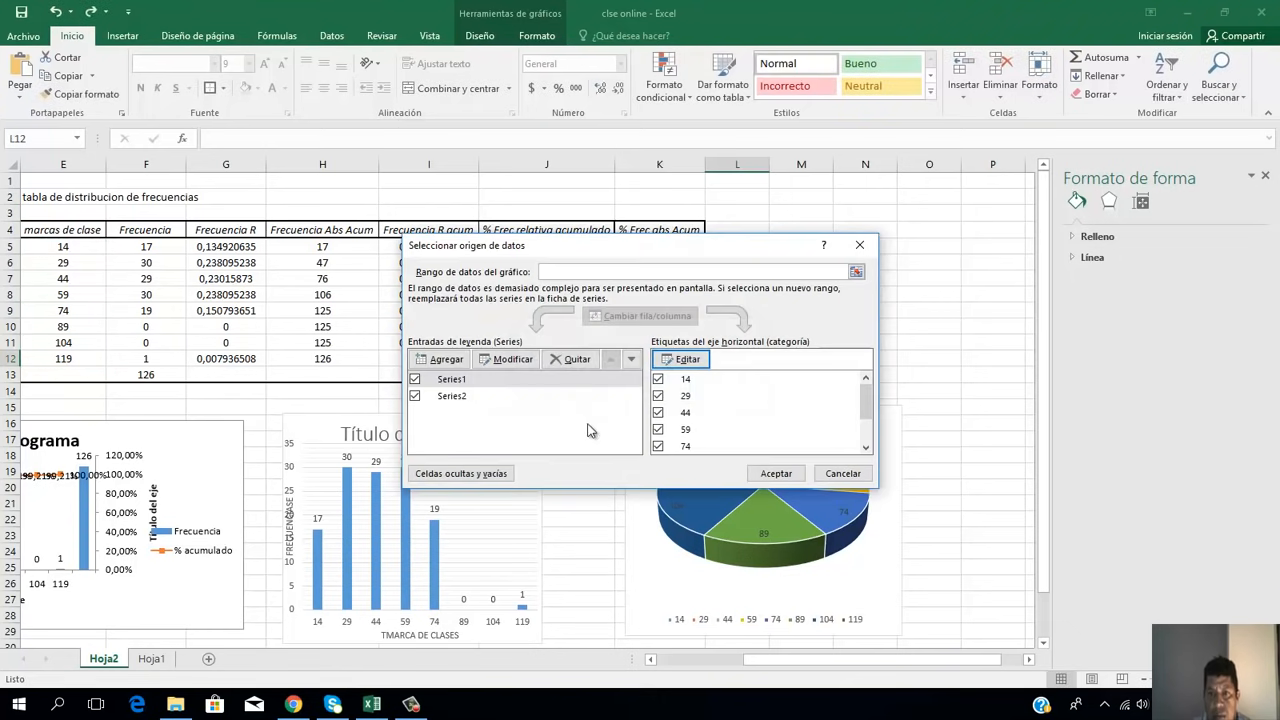
left_click(776, 473)
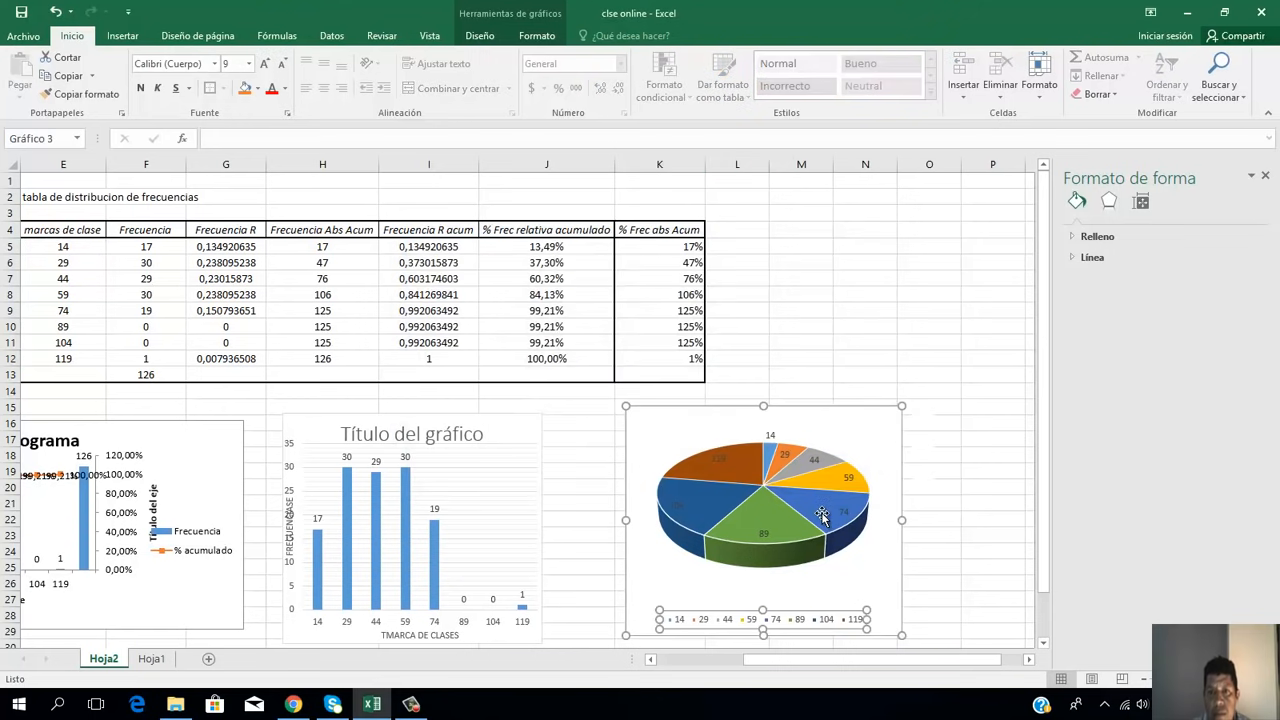
left_click(992, 474)
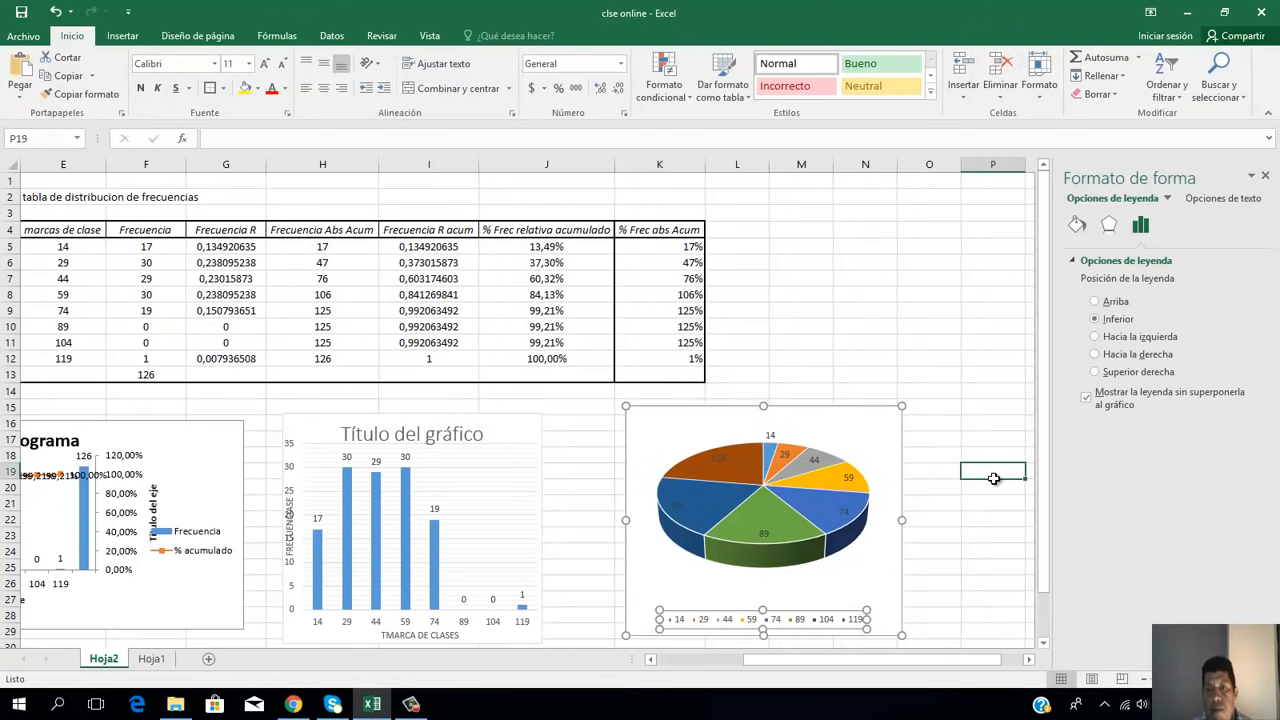
Step: Add a chart title above the pie chart and show its data labels as callouts (Llamada de datos)
left_click(875, 450)
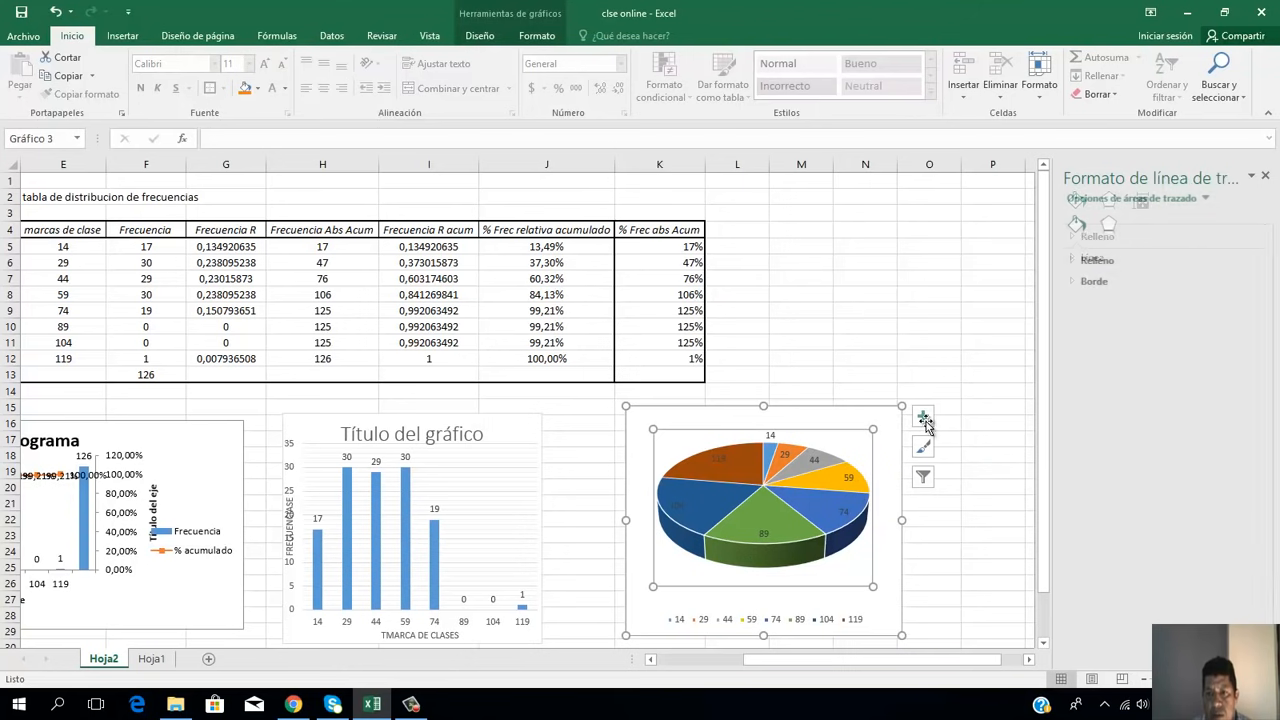
left_click(923, 417)
left_click(962, 430)
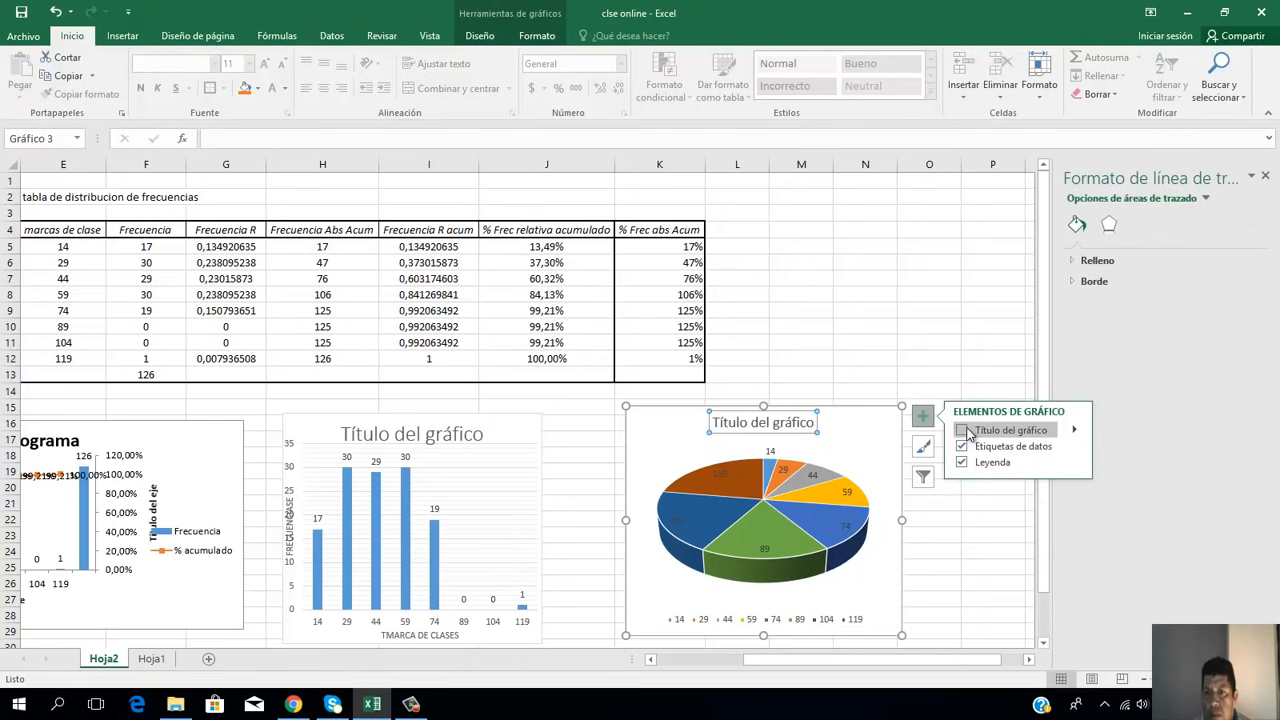
left_click(1077, 432)
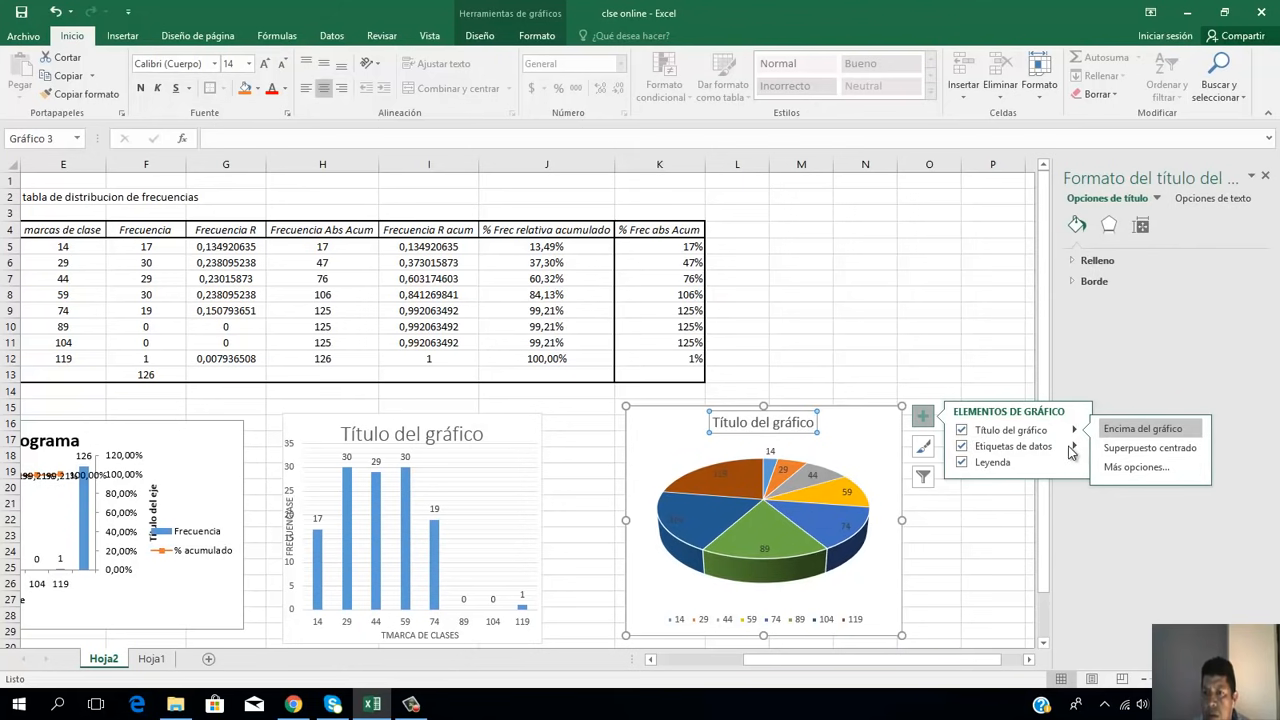
left_click(1073, 446)
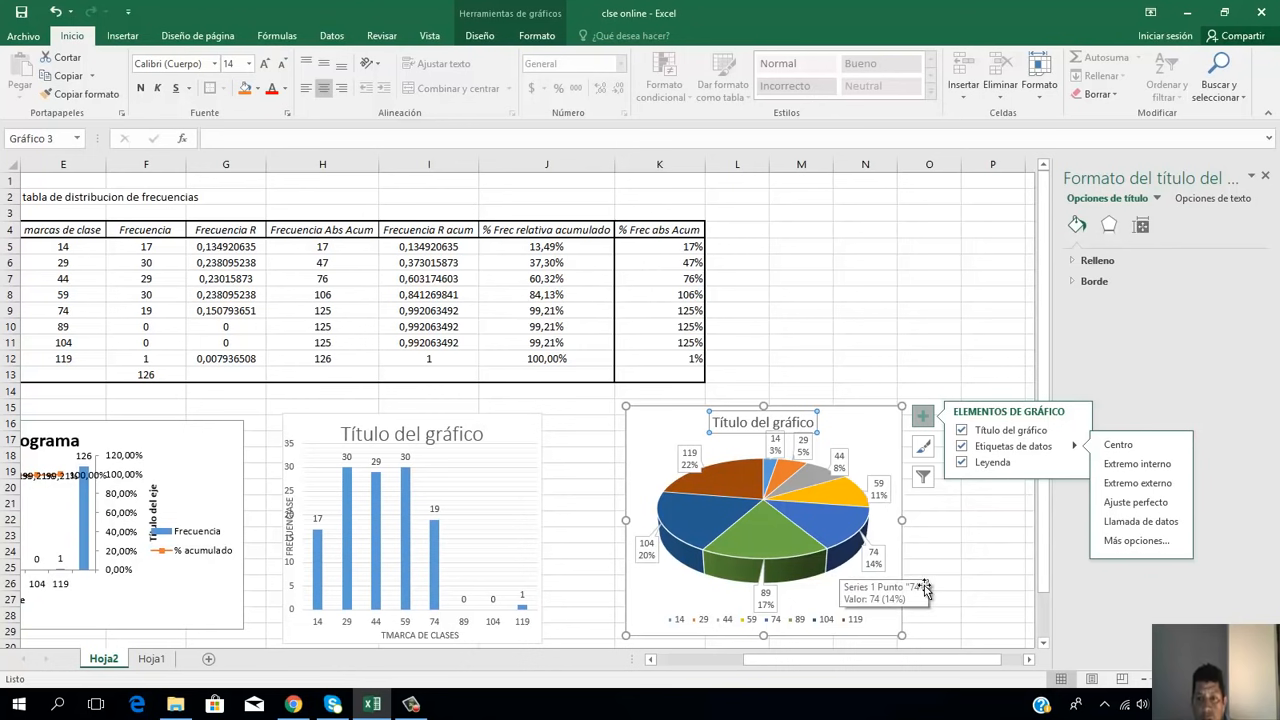
left_click(987, 586)
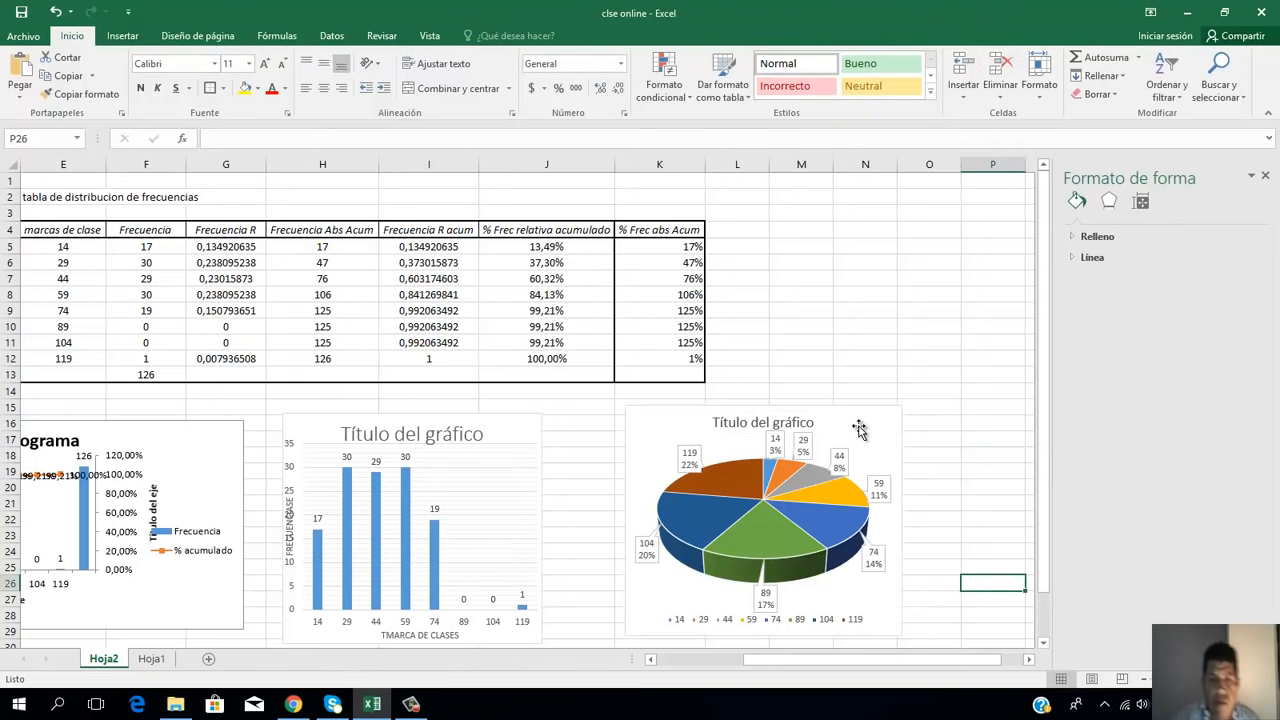
left_click(411, 704)
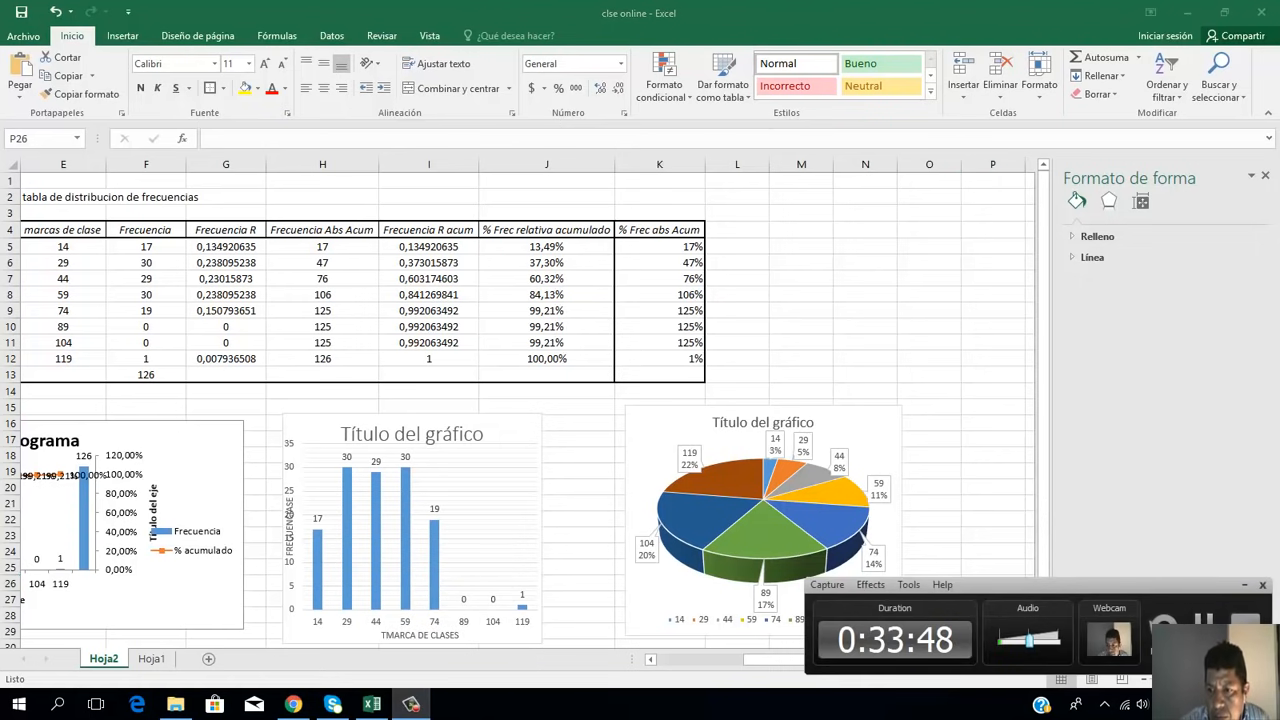